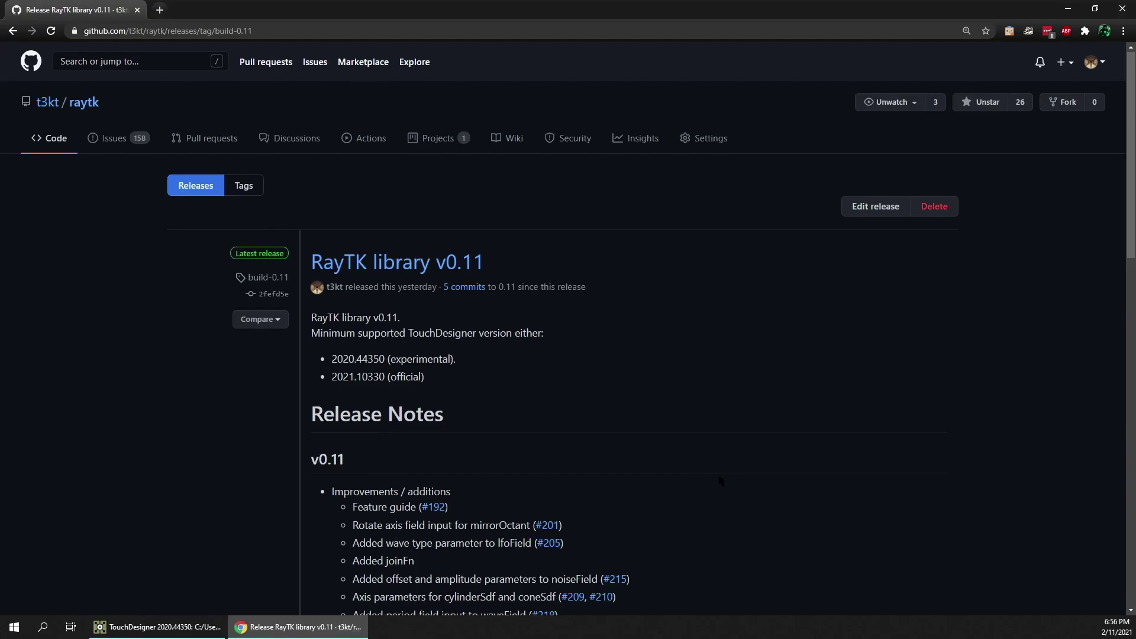
# Look through the RayTK v0.11 release notes and locate the RayTK-0.11.tox file among the release assets.
pyautogui.scroll(-6, 718, 477)
pyautogui.scroll(6, 681, 414)
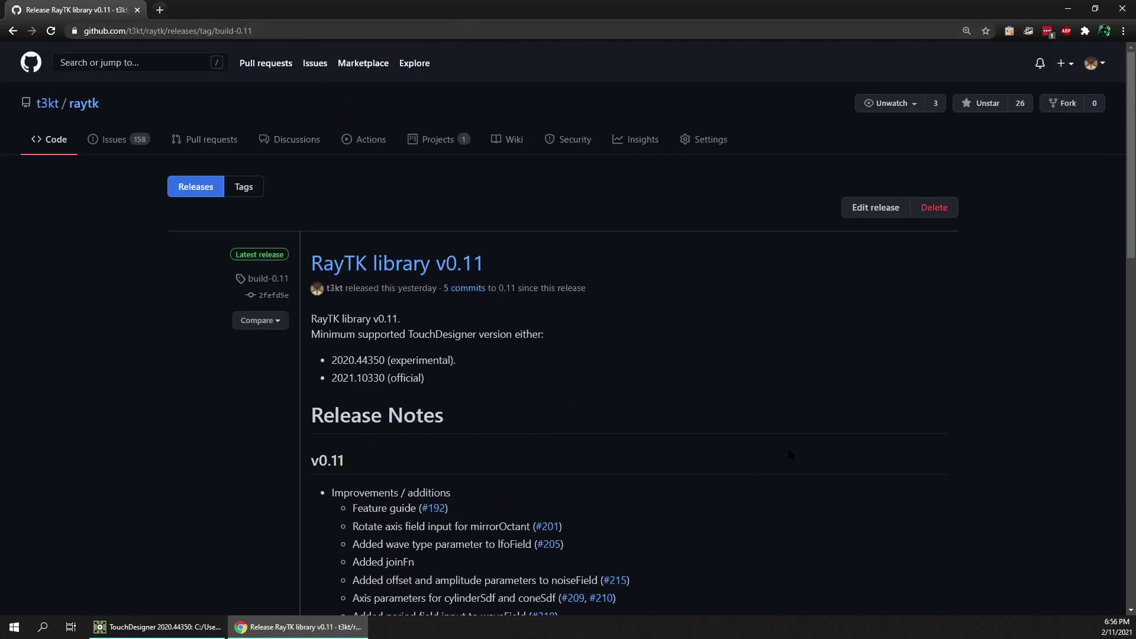
pyautogui.scroll(-13, 791, 455)
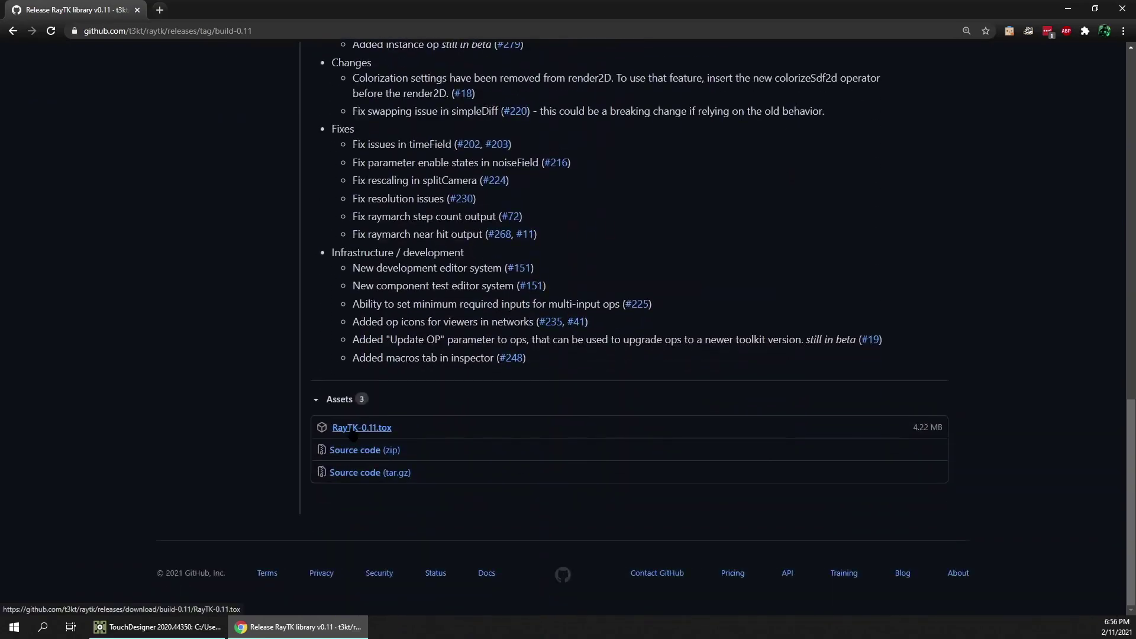
# Switch to TouchDesigner and load the RayTK-0.11.tox component into the empty project1 network.
pyautogui.click(157, 626)
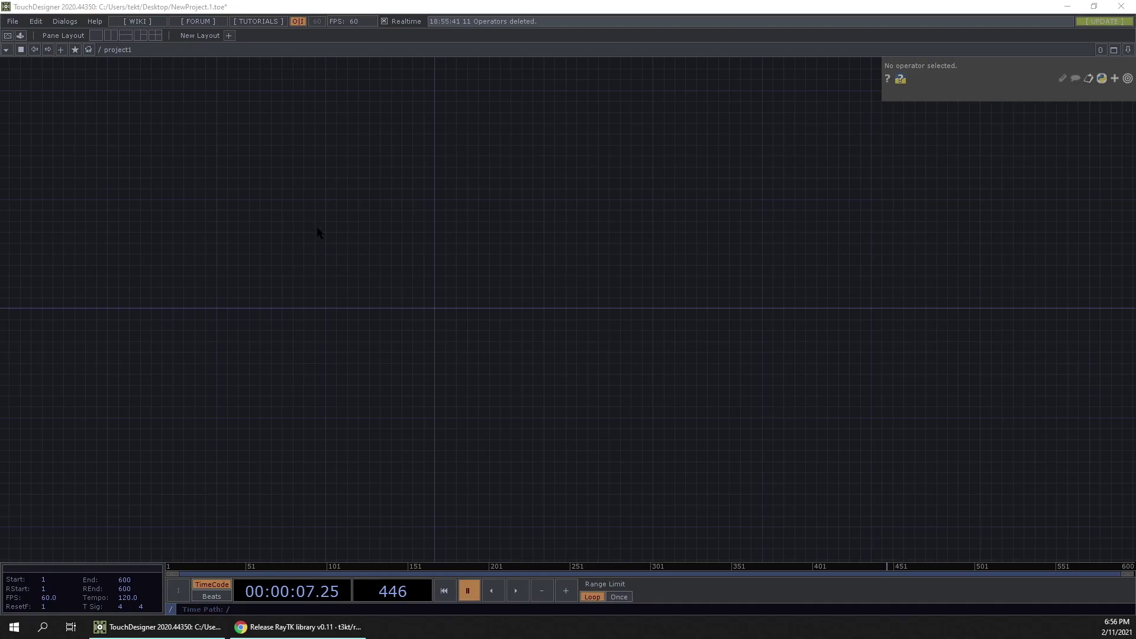
pyautogui.moveTo(319, 233); pyautogui.dragTo(314, 228)
pyautogui.scroll(5, 355, 245)
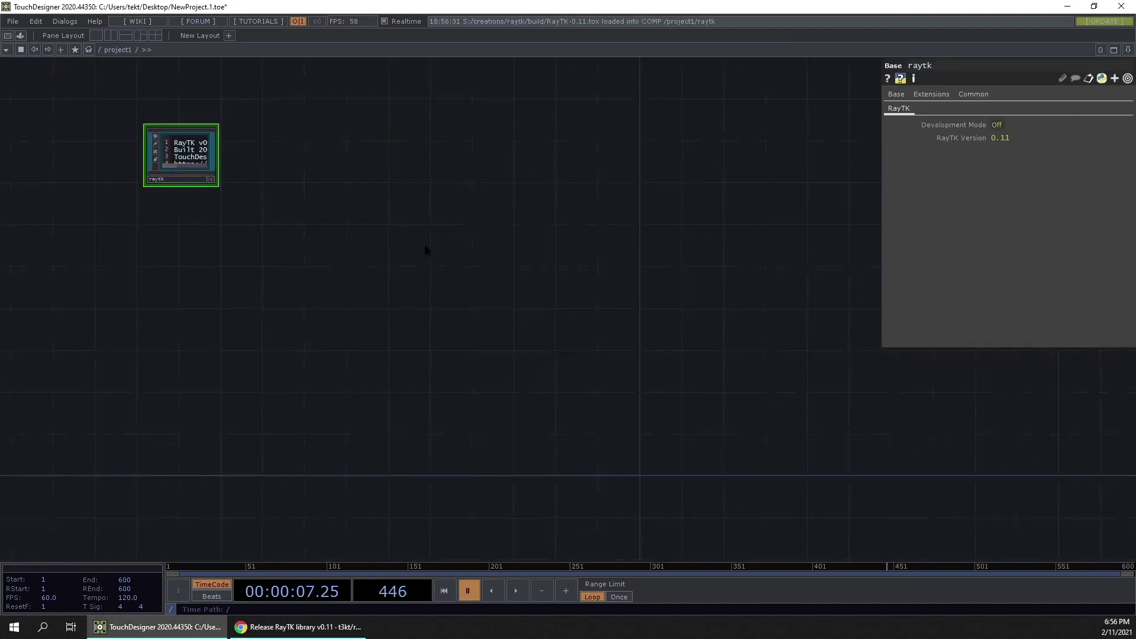
pyautogui.moveTo(503, 324); pyautogui.dragTo(468, 325)
pyautogui.scroll(2, 80, 161)
pyautogui.scroll(-2, 473, 287)
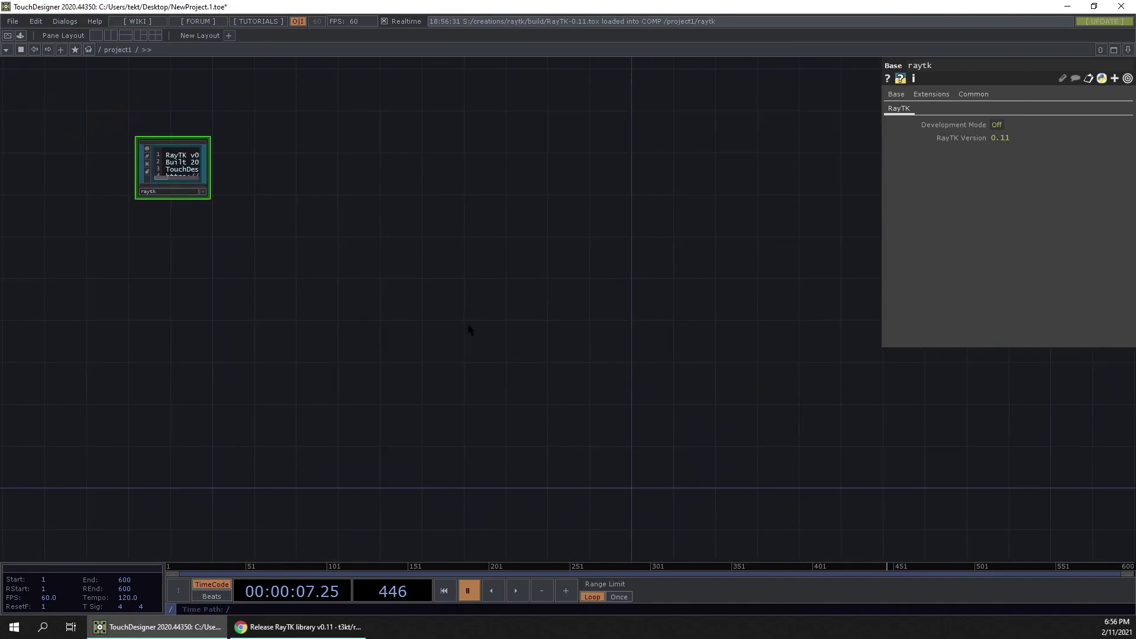
# Find raymarchRender3D in the RayTK palette by searching for "ray" and add it to the network.
pyautogui.hotkey('alt', 'r')
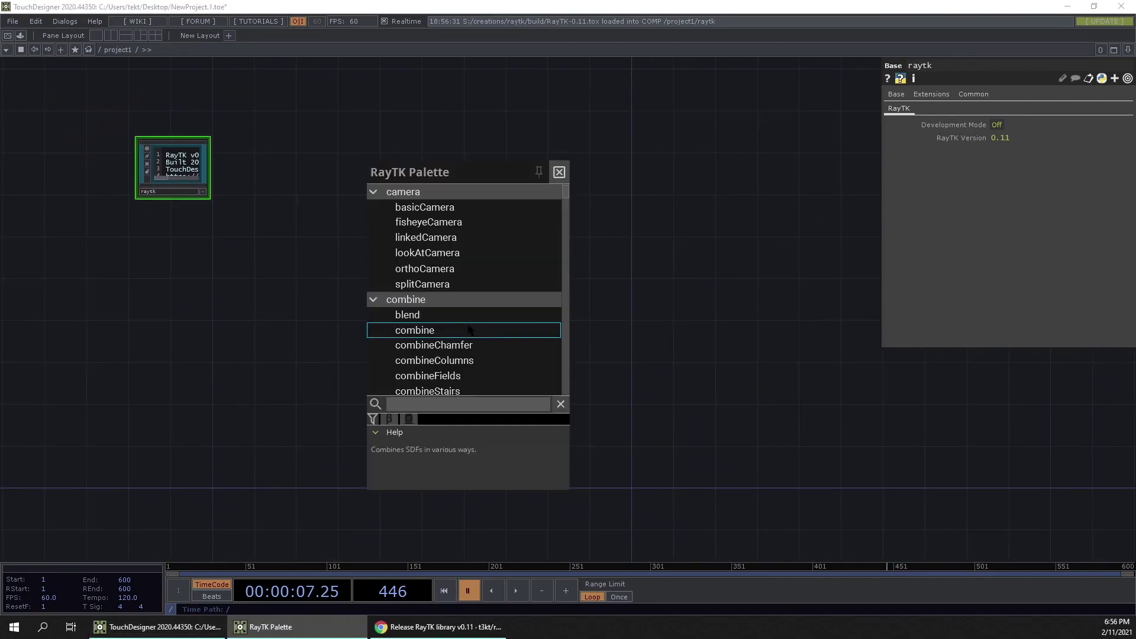
pyautogui.click(458, 406)
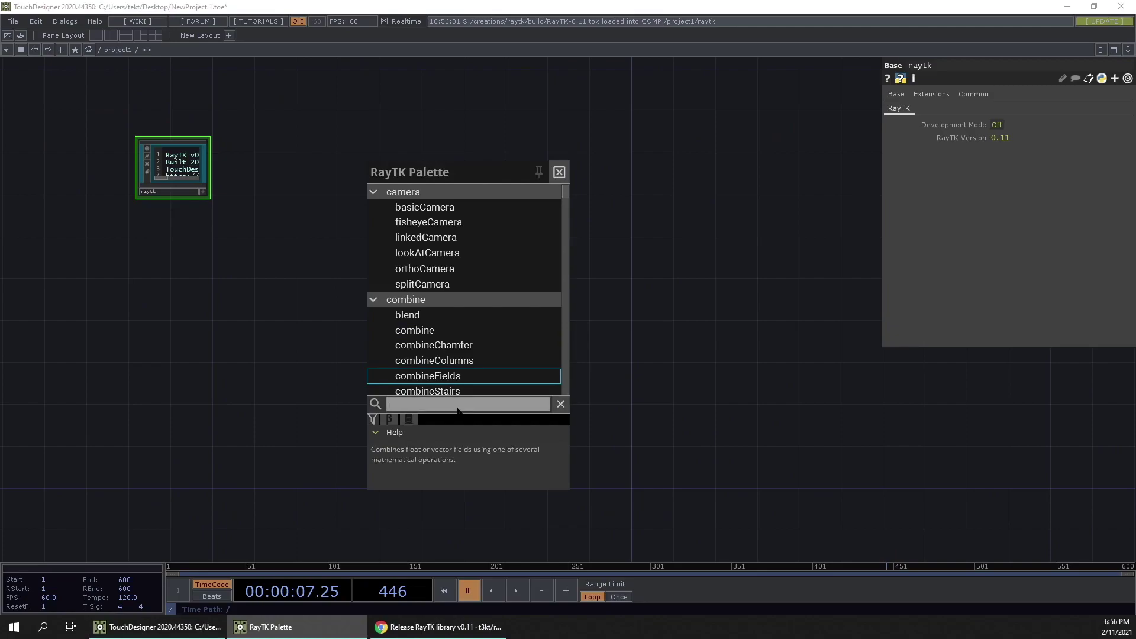
pyautogui.write('ray')
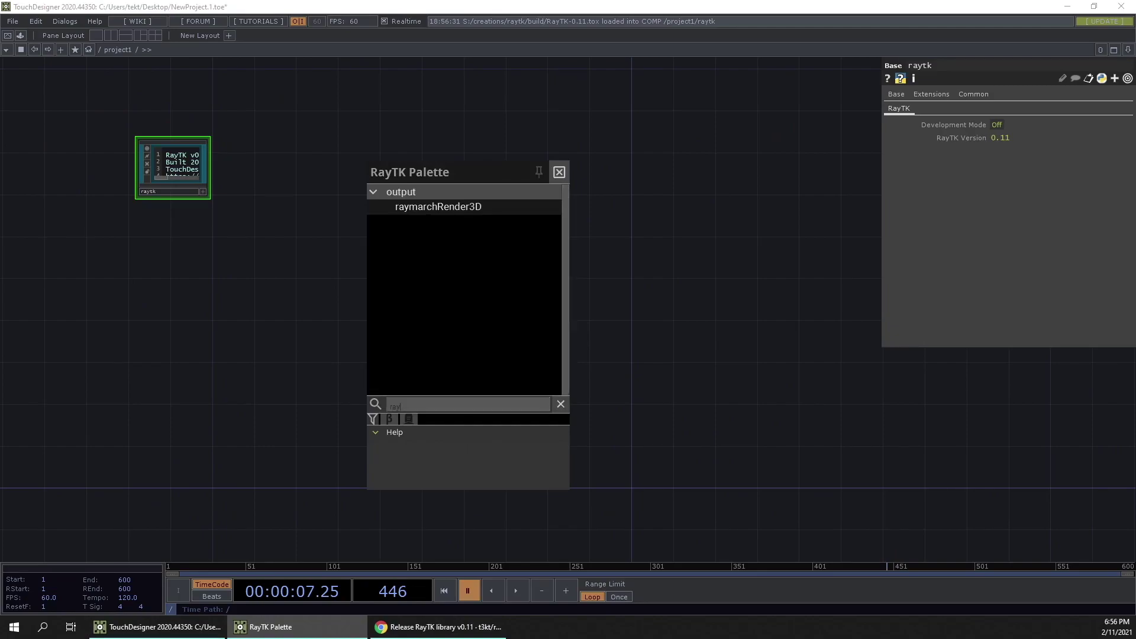
pyautogui.click(451, 210)
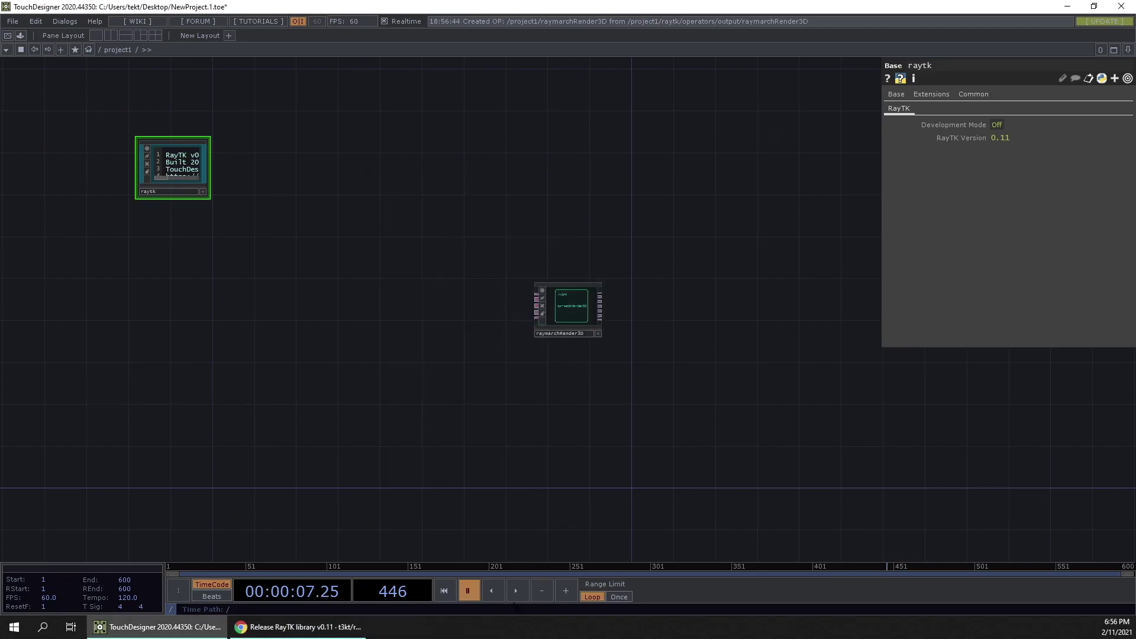
# Add a Null TOP wired to the first output of raymarchRender3D, placed beside it.
pyautogui.scroll(5, 611, 296)
pyautogui.moveTo(567, 306); pyautogui.dragTo(849, 347)
pyautogui.click(796, 287)
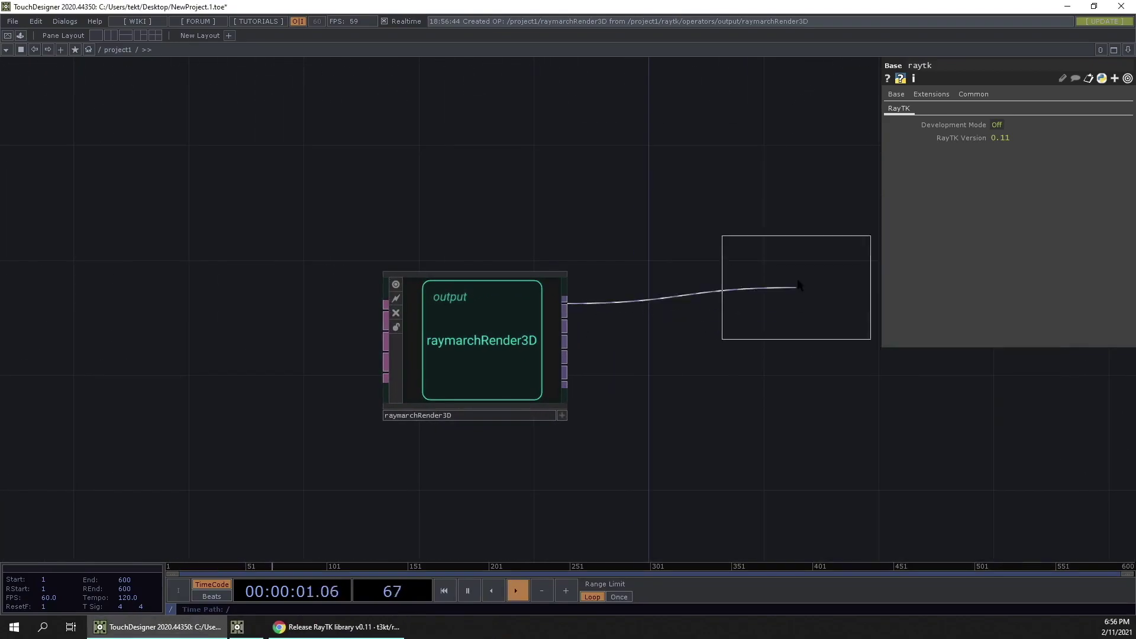
pyautogui.click(802, 299)
pyautogui.scroll(-3, 603, 414)
pyautogui.scroll(2, 605, 435)
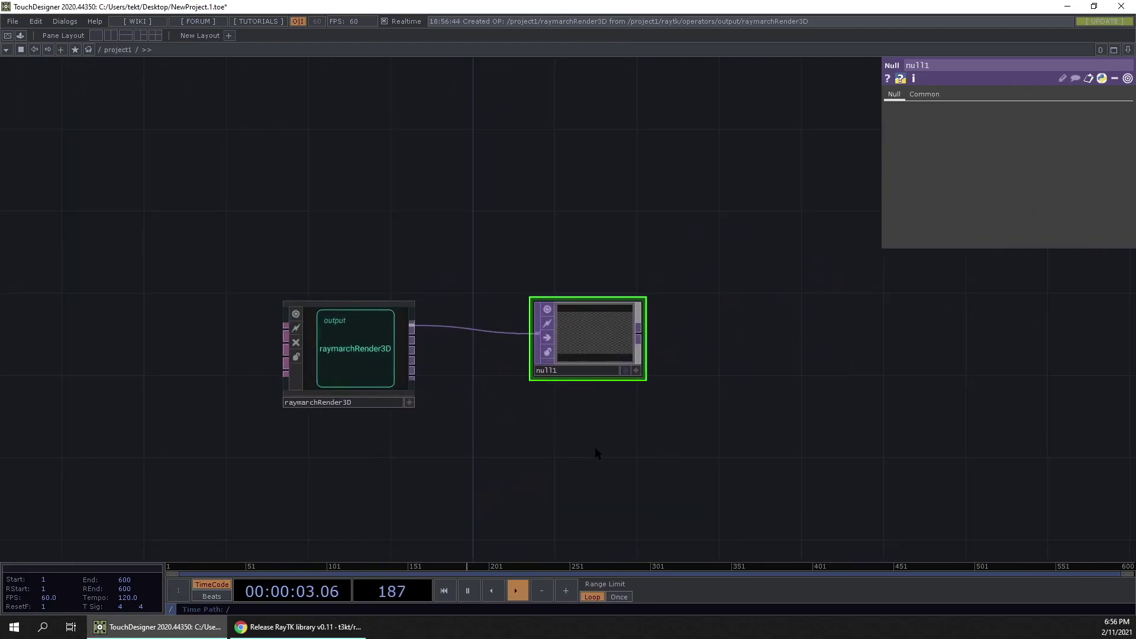
pyautogui.moveTo(596, 454); pyautogui.dragTo(623, 437)
pyautogui.moveTo(431, 470); pyautogui.dragTo(561, 436)
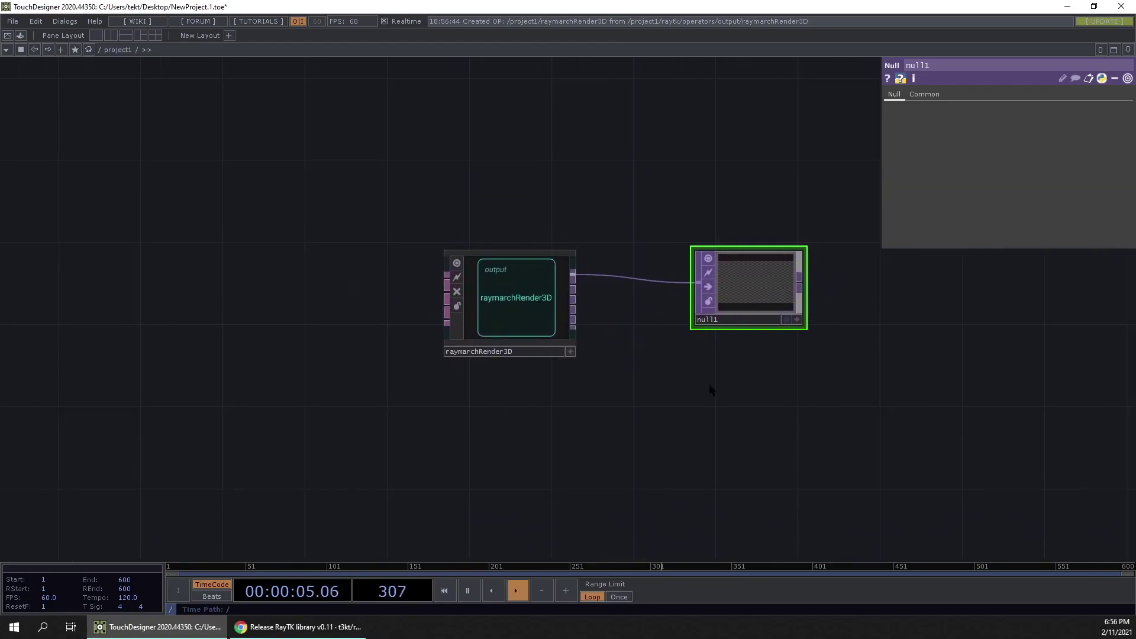
# Set the render resolution of raymarchRender3D to 500 by 1000.
pyautogui.moveTo(711, 390); pyautogui.dragTo(506, 412)
pyautogui.click(307, 330)
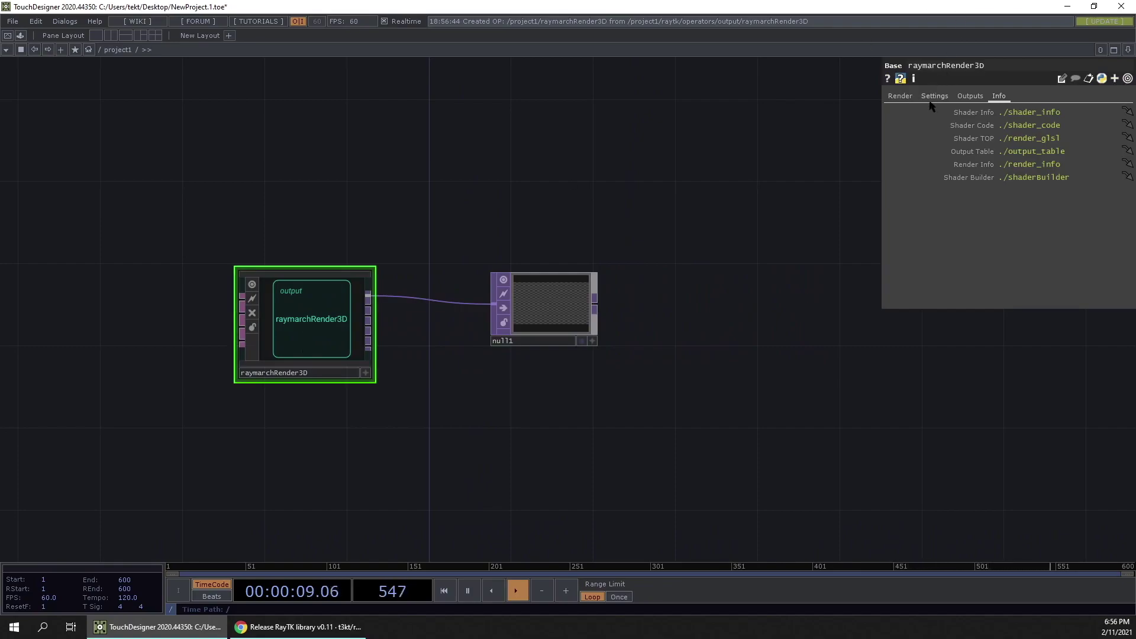
pyautogui.click(899, 96)
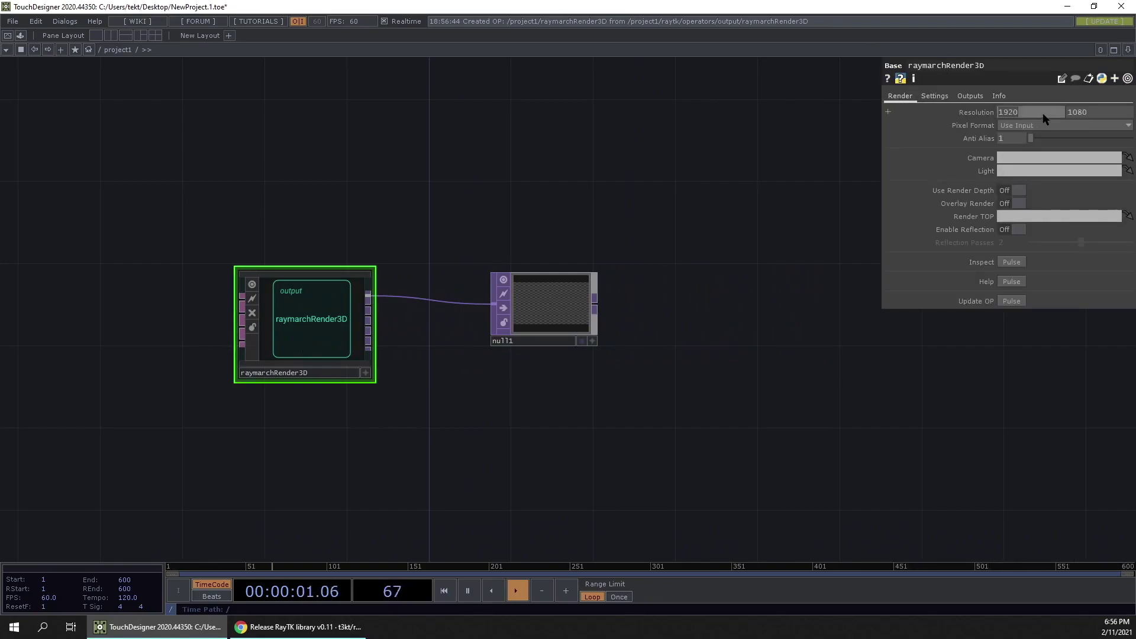
pyautogui.write('500')
pyautogui.press('Tab')
pyautogui.write('100')
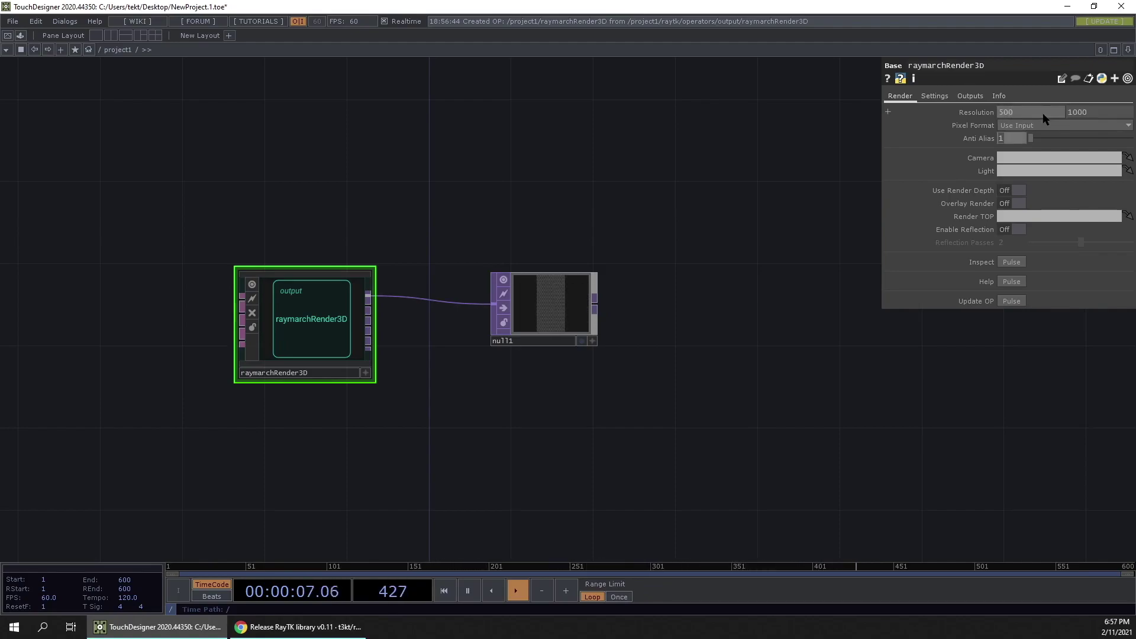
# Split the network editor pane into two side-by-side panes.
pyautogui.scroll(2, 1021, 110)
pyautogui.moveTo(745, 276); pyautogui.dragTo(790, 243)
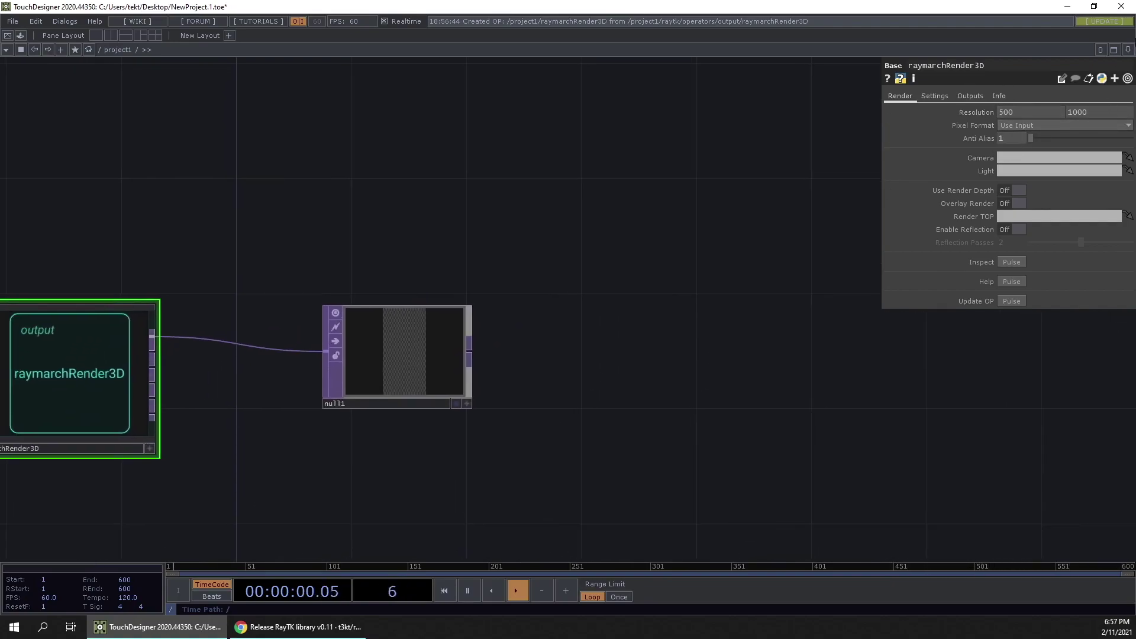
pyautogui.click(1128, 49)
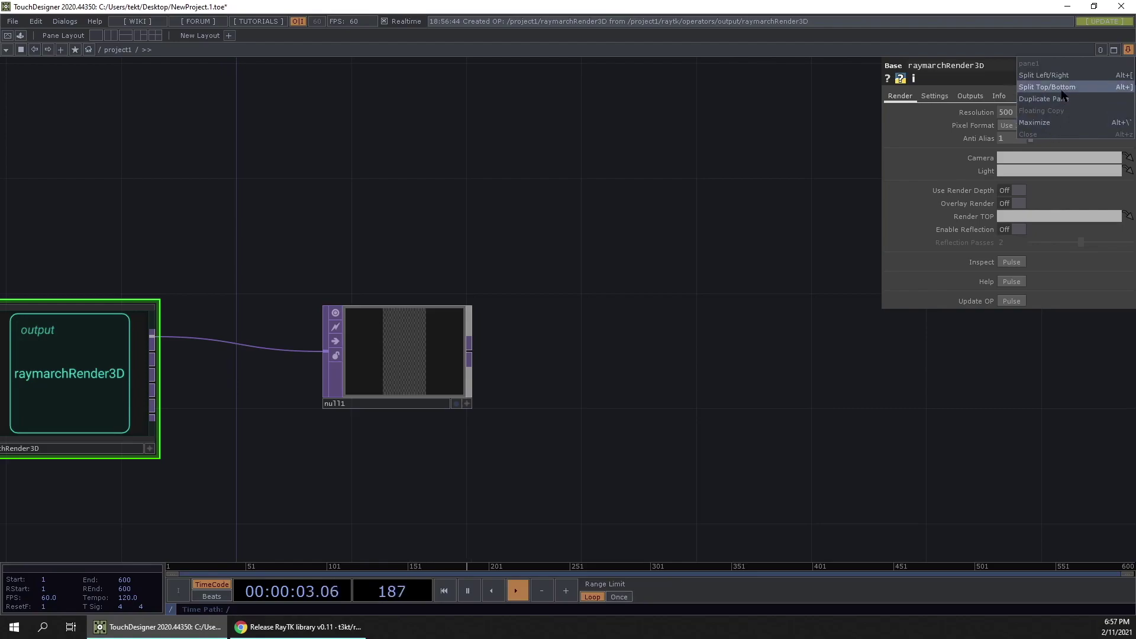
pyautogui.click(1129, 50)
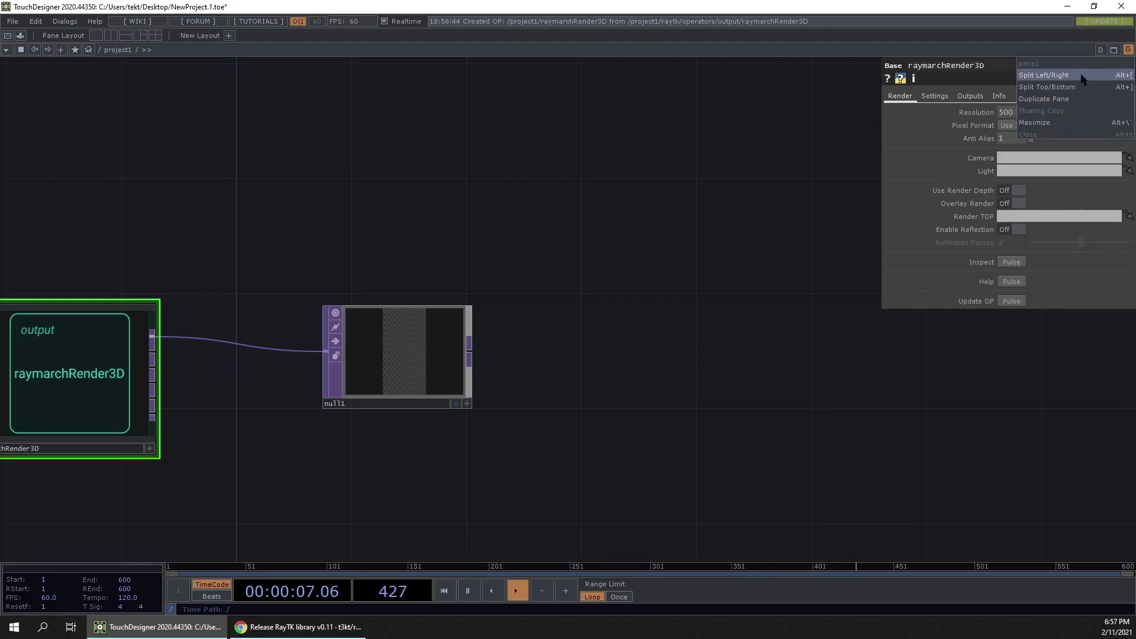
pyautogui.click(1065, 77)
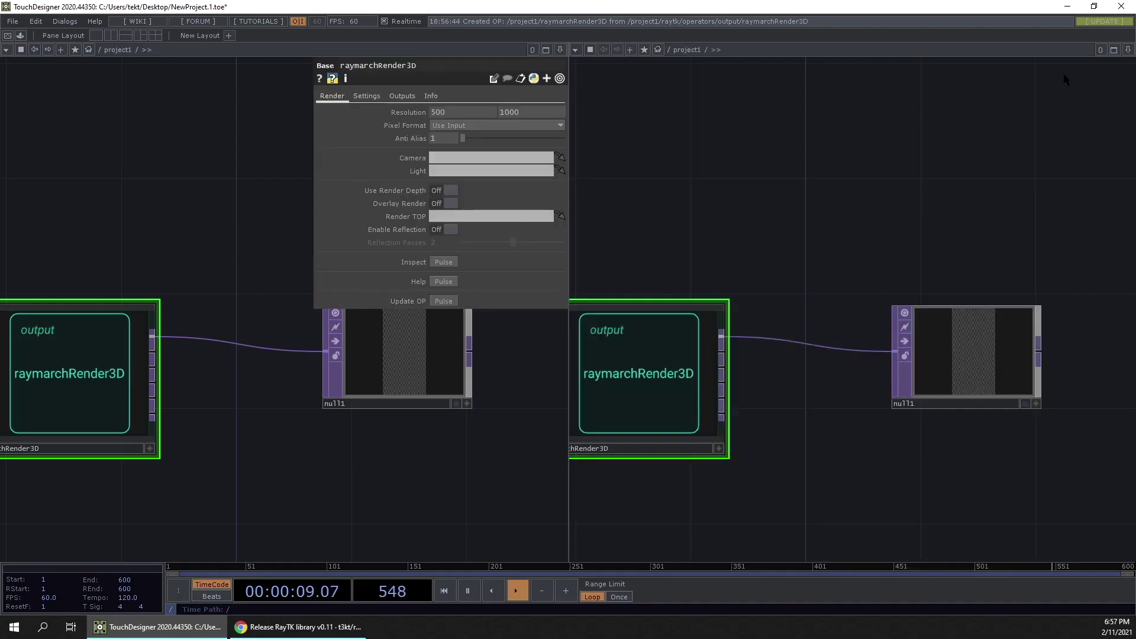
# Turn on the display flag of null1, change the second pane to a TOP Viewer, and enlarge the network editor pane.
pyautogui.click(1025, 405)
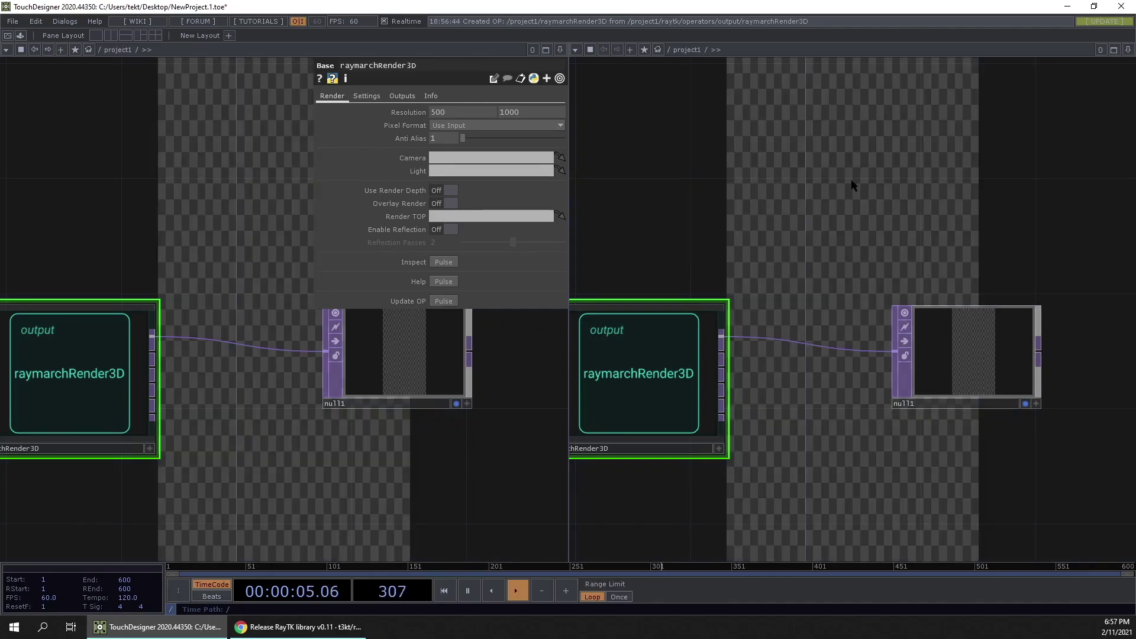
pyautogui.click(576, 50)
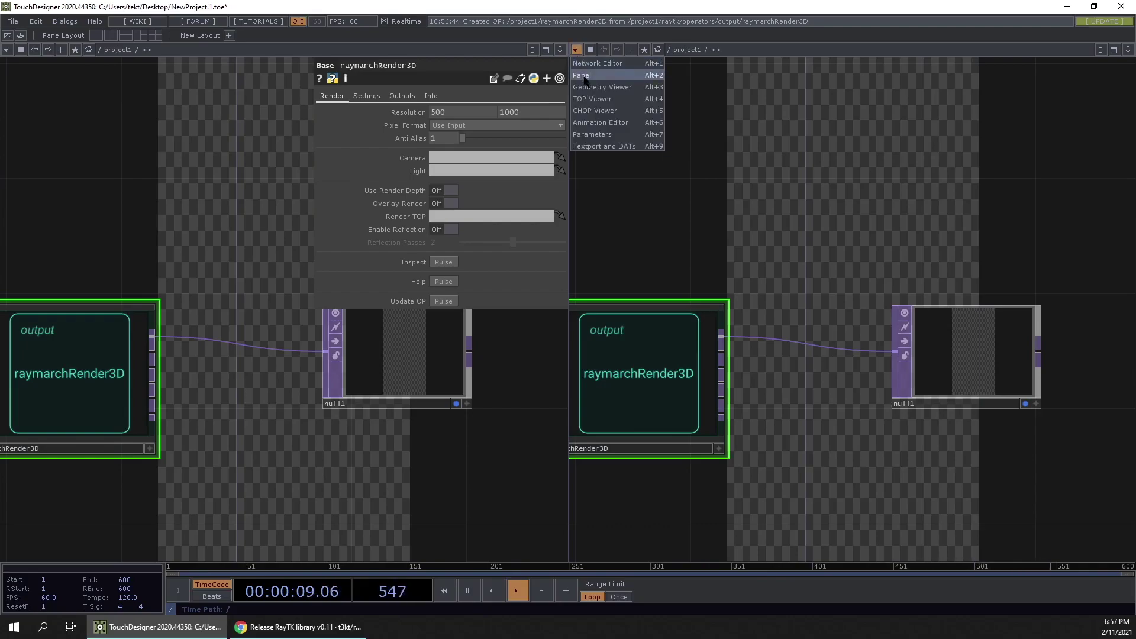
pyautogui.click(594, 103)
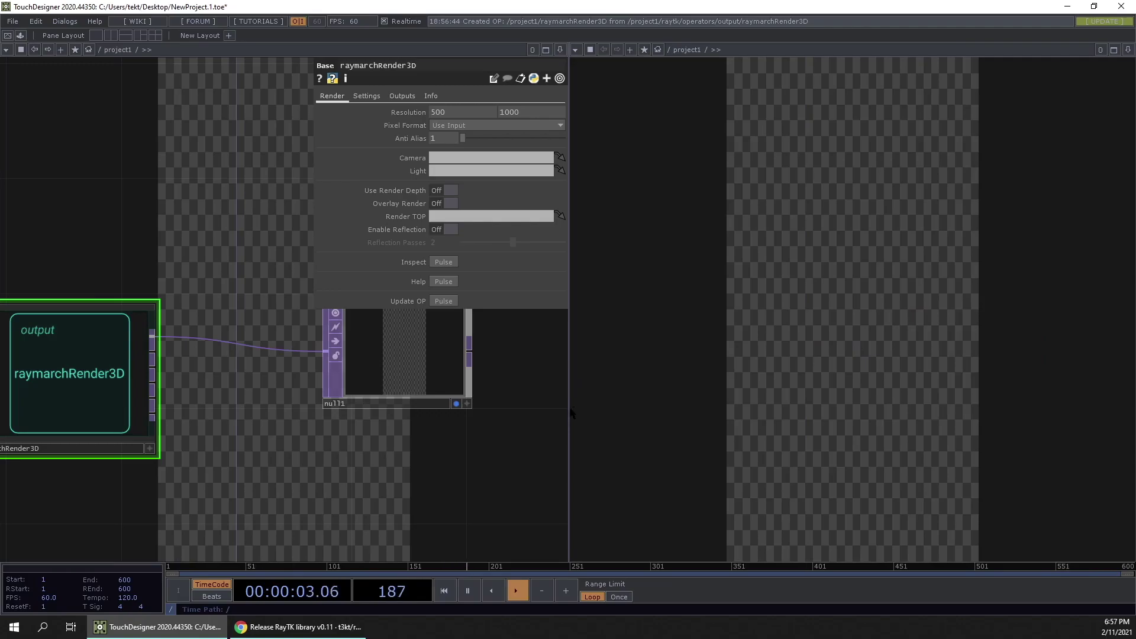
pyautogui.moveTo(567, 408); pyautogui.dragTo(875, 395)
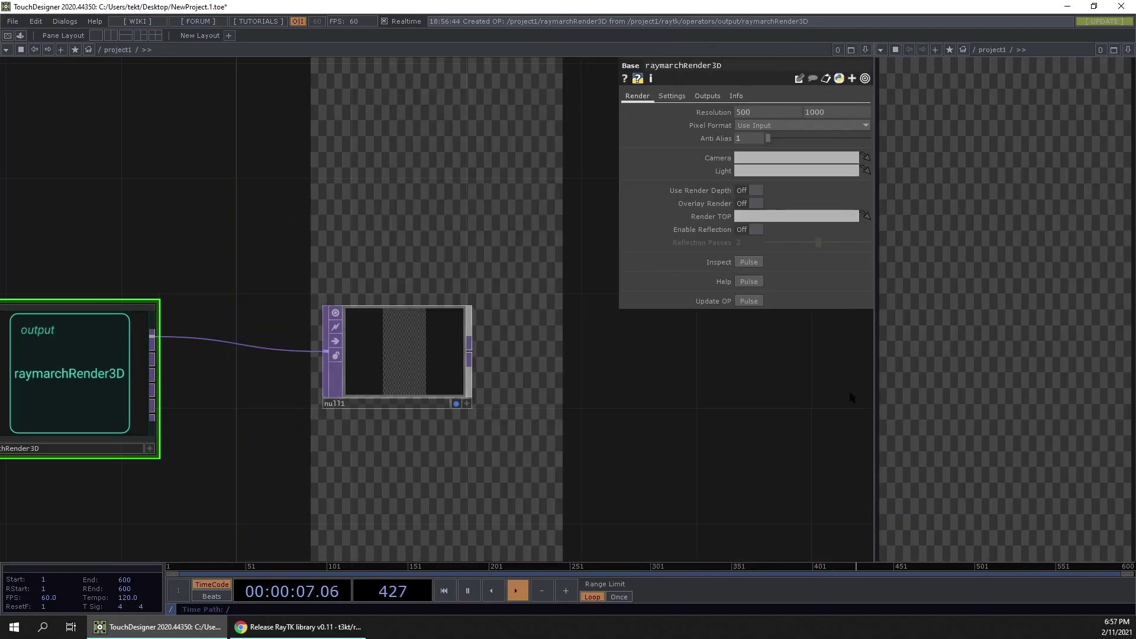
# Disable Backdrop TOPs in the display options of the network editor.
pyautogui.rightClick(596, 355)
pyautogui.moveTo(616, 389)
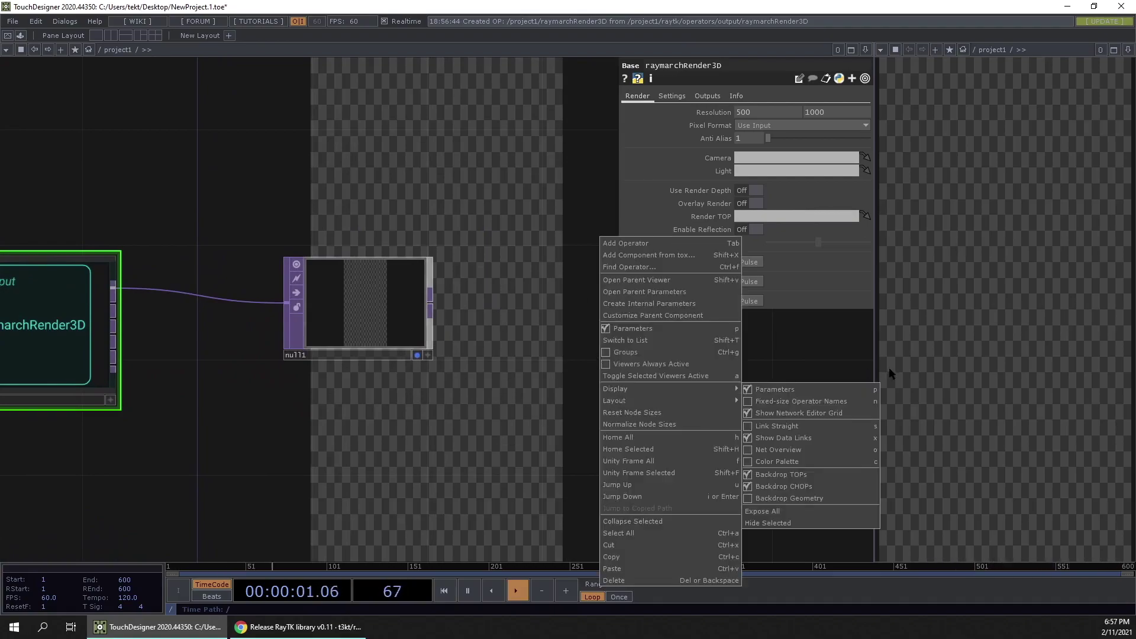
pyautogui.click(782, 474)
# Find torusSdf in the RayTK palette by searching for "toru" and add it upstream of raymarchRender3D.
pyautogui.scroll(-3, 594, 495)
pyautogui.moveTo(594, 495); pyautogui.dragTo(771, 451)
pyautogui.moveTo(609, 431); pyautogui.dragTo(660, 395)
pyautogui.moveTo(315, 324); pyautogui.dragTo(154, 356)
pyautogui.moveTo(184, 266); pyautogui.dragTo(205, 267)
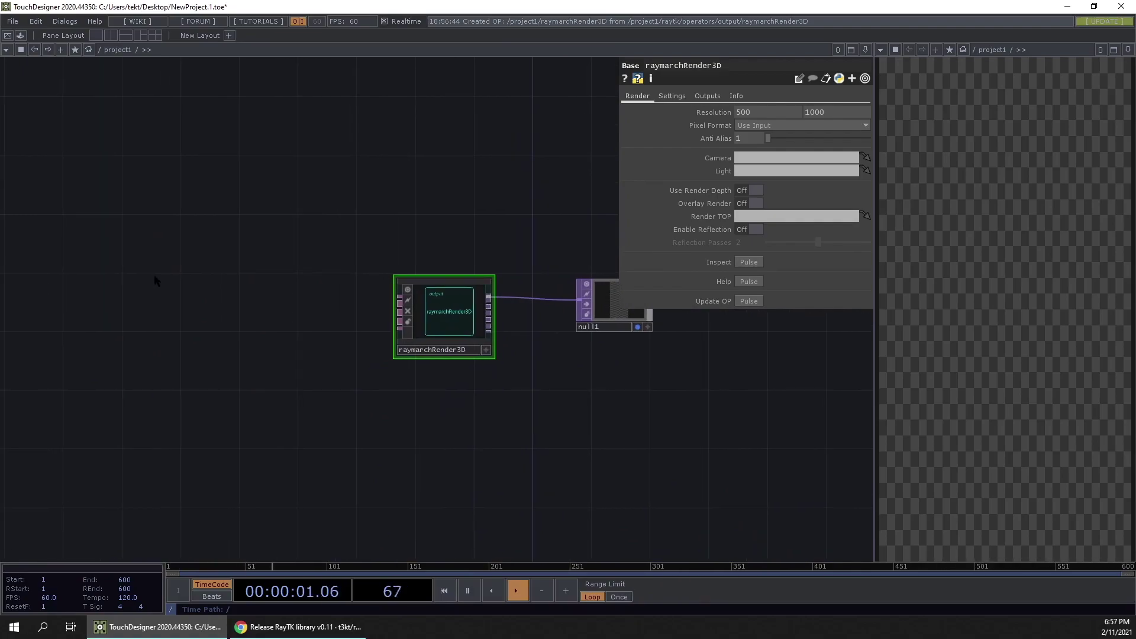
pyautogui.hotkey('alt', 'r')
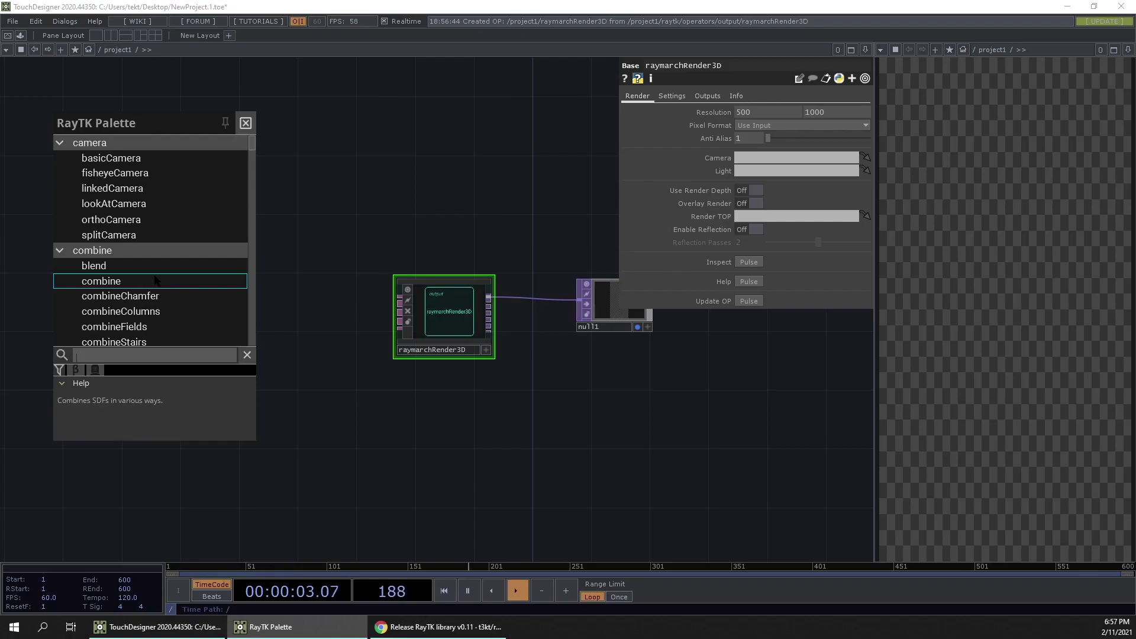
pyautogui.write('toru')
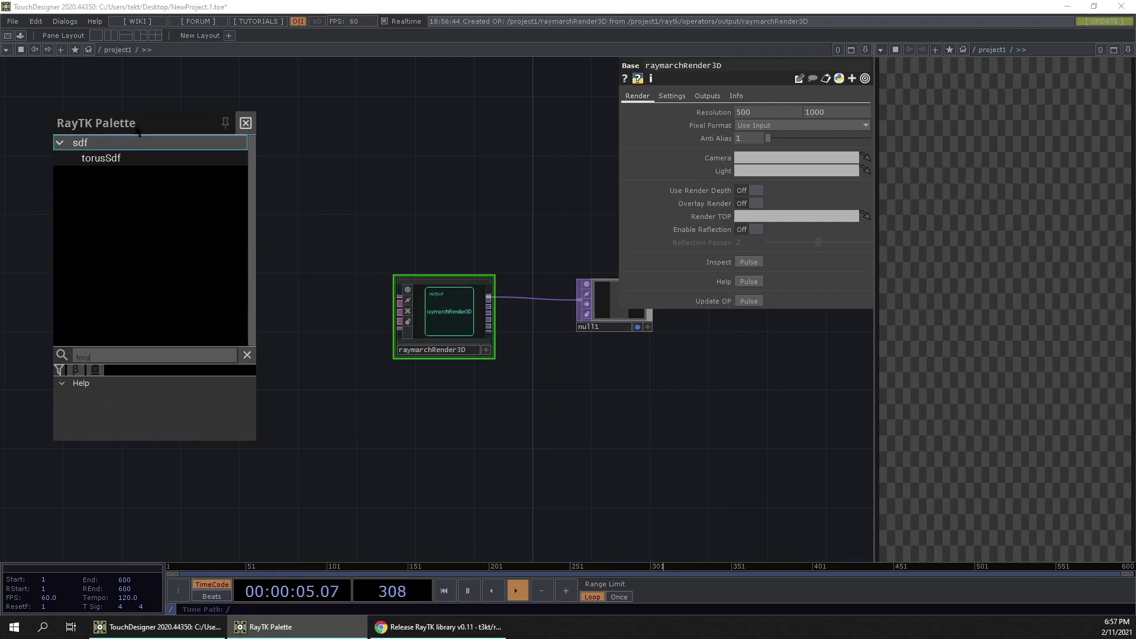
pyautogui.click(132, 160)
# Reposition raymarchRender3D slightly and wire the output of torusSdf1 into its first input.
pyautogui.click(380, 308)
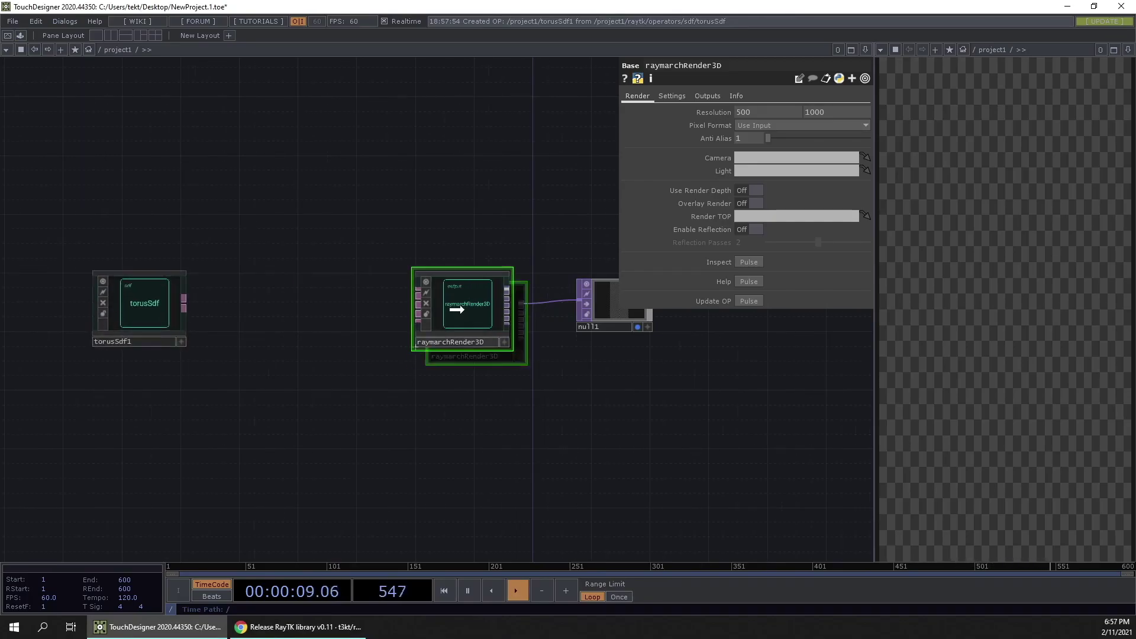
pyautogui.click(183, 303)
pyautogui.click(417, 291)
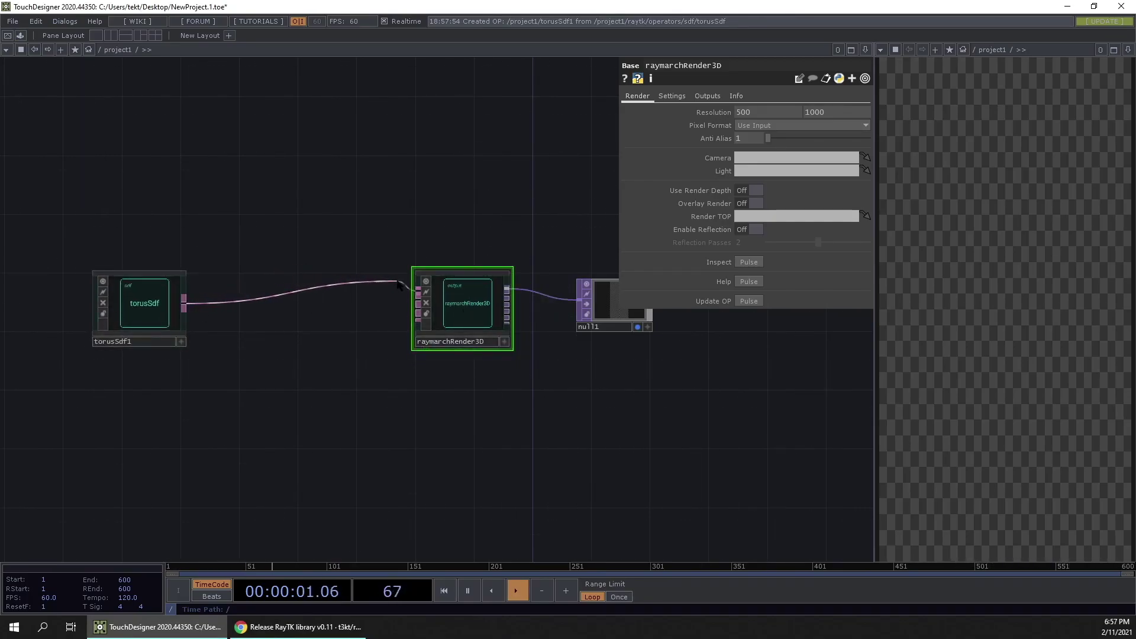
pyautogui.moveTo(322, 400); pyautogui.dragTo(297, 428)
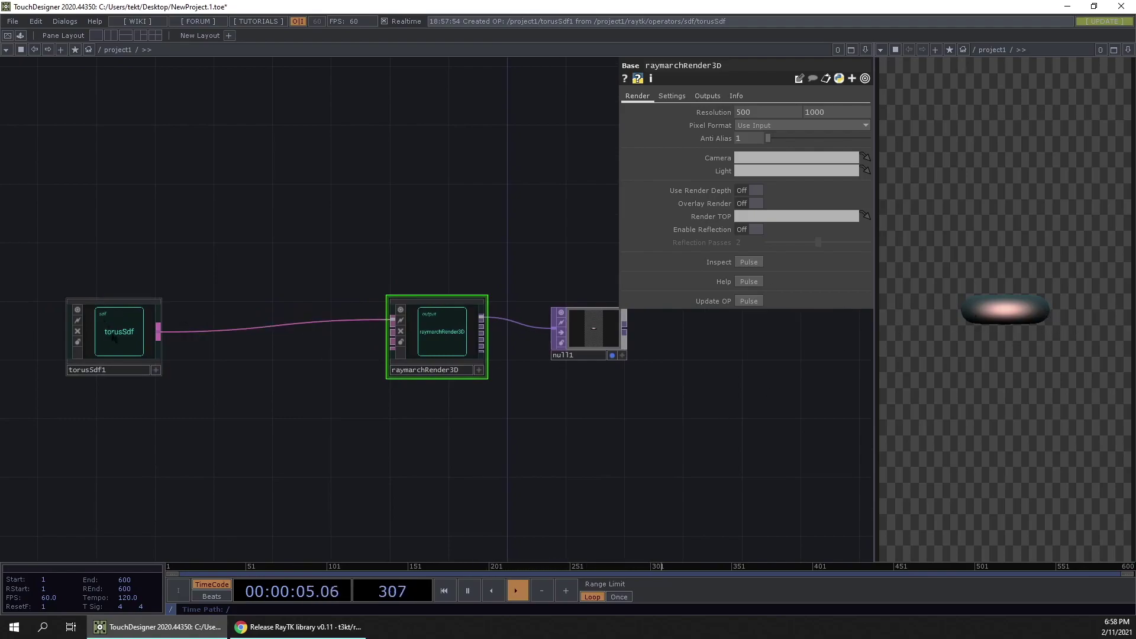
# Set the Axis parameter of torusSdf1 to Z.
pyautogui.click(138, 341)
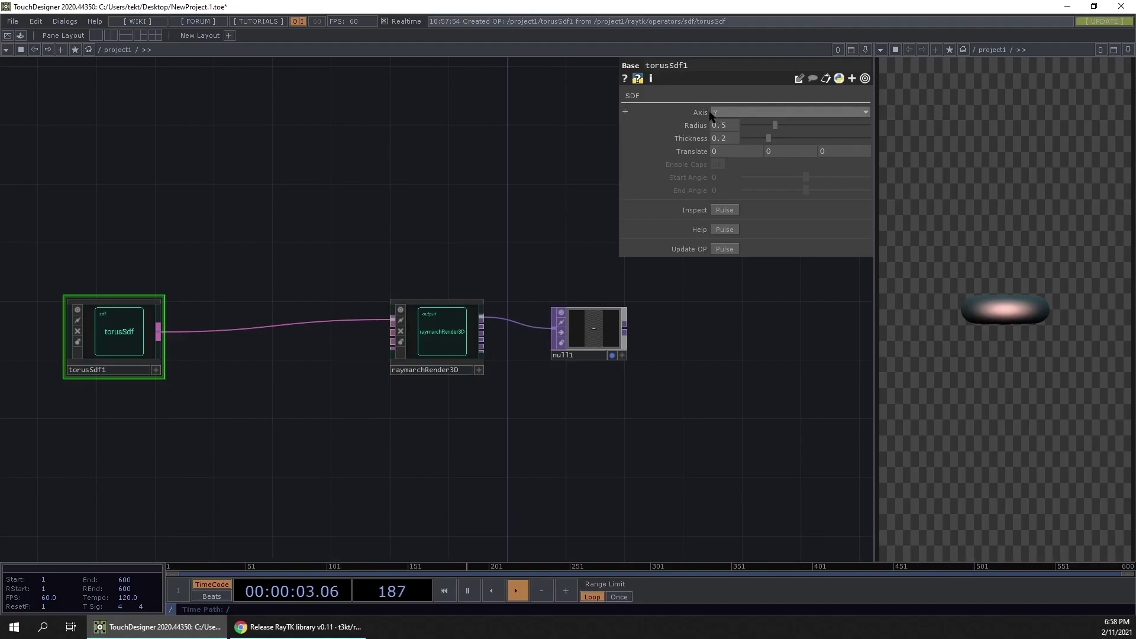
pyautogui.click(730, 112)
pyautogui.click(716, 145)
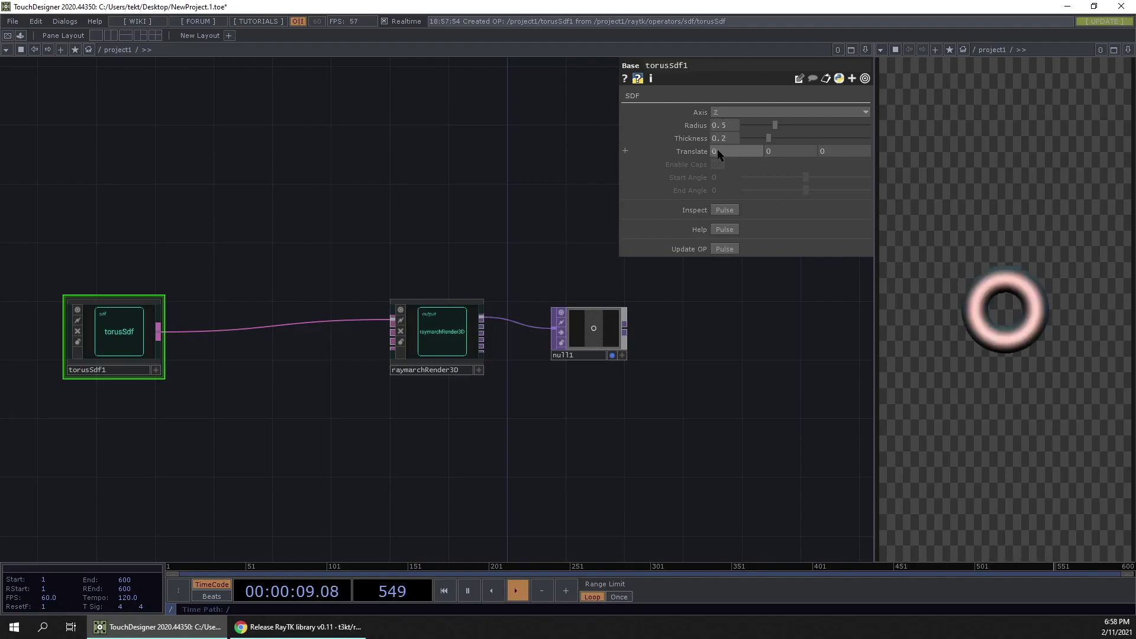
# Find lookAtCamera in the RayTK palette, place it below the torus chain and wire it into the second input of raymarchRender3D.
pyautogui.press('h')
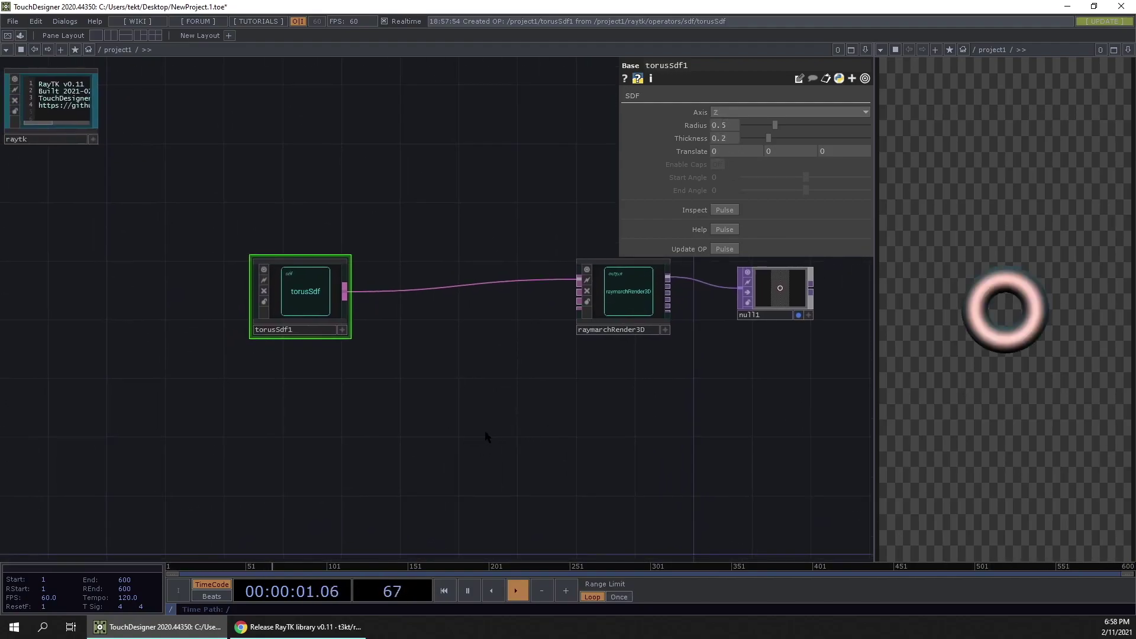
pyautogui.hotkey('alt', 'r')
pyautogui.write('lok')
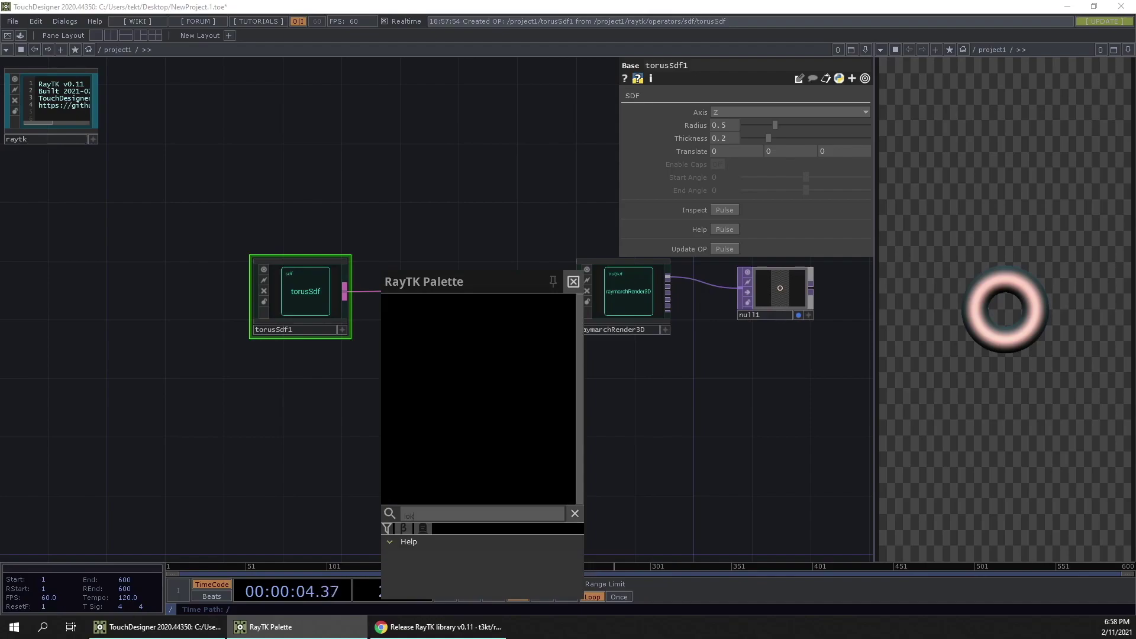
pyautogui.press('BackSpace')
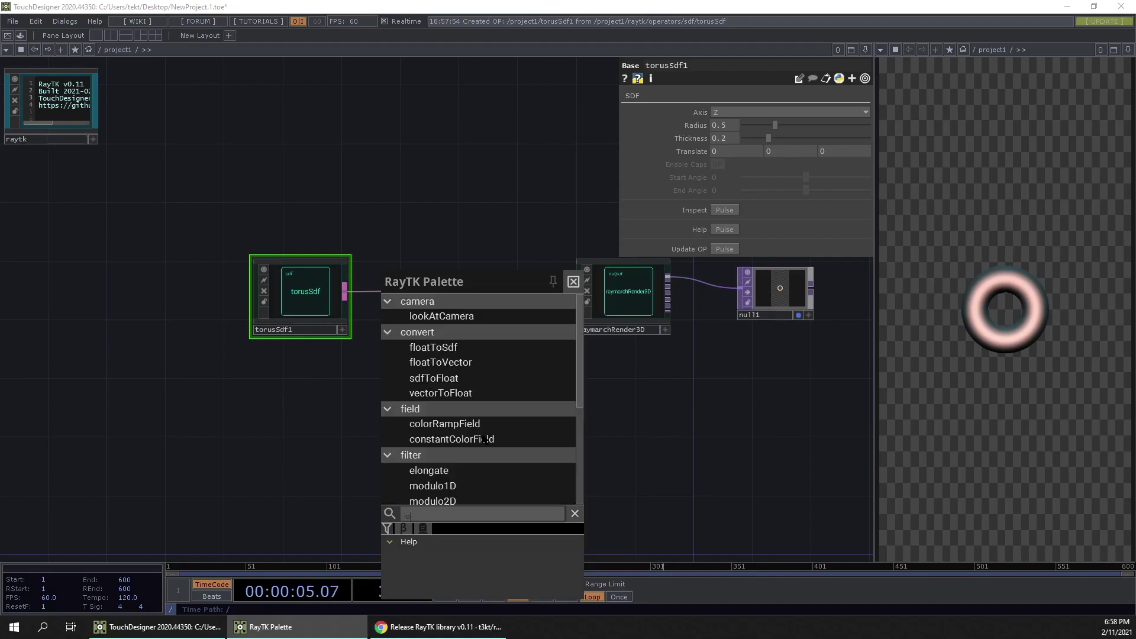
pyautogui.write('ok')
pyautogui.press('Down')
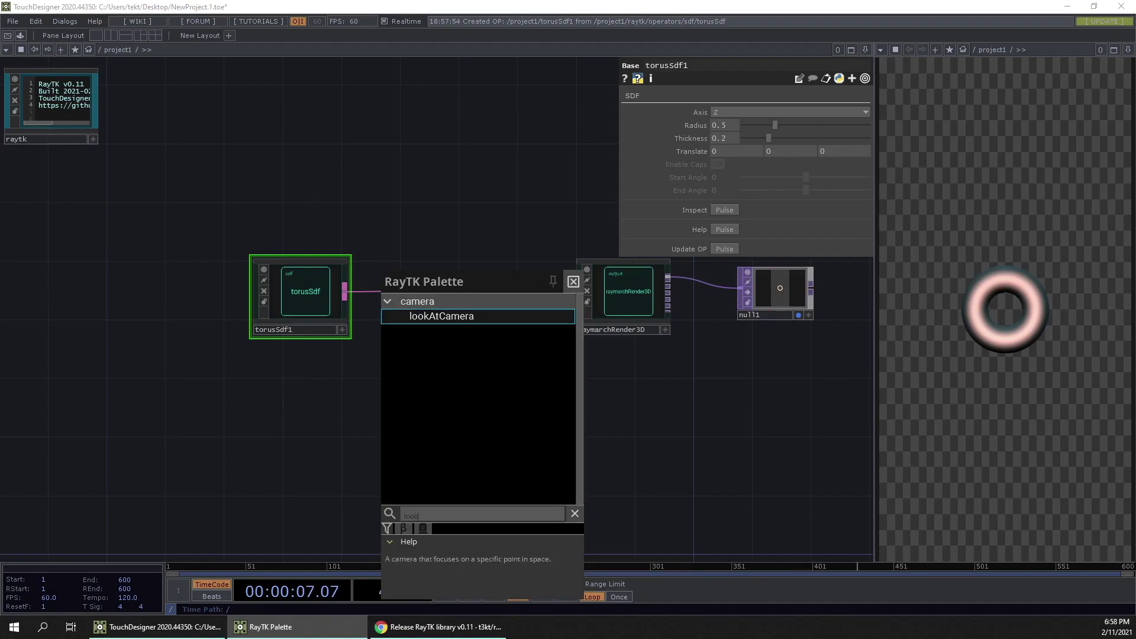
pyautogui.click(444, 317)
pyautogui.moveTo(477, 405); pyautogui.dragTo(578, 291)
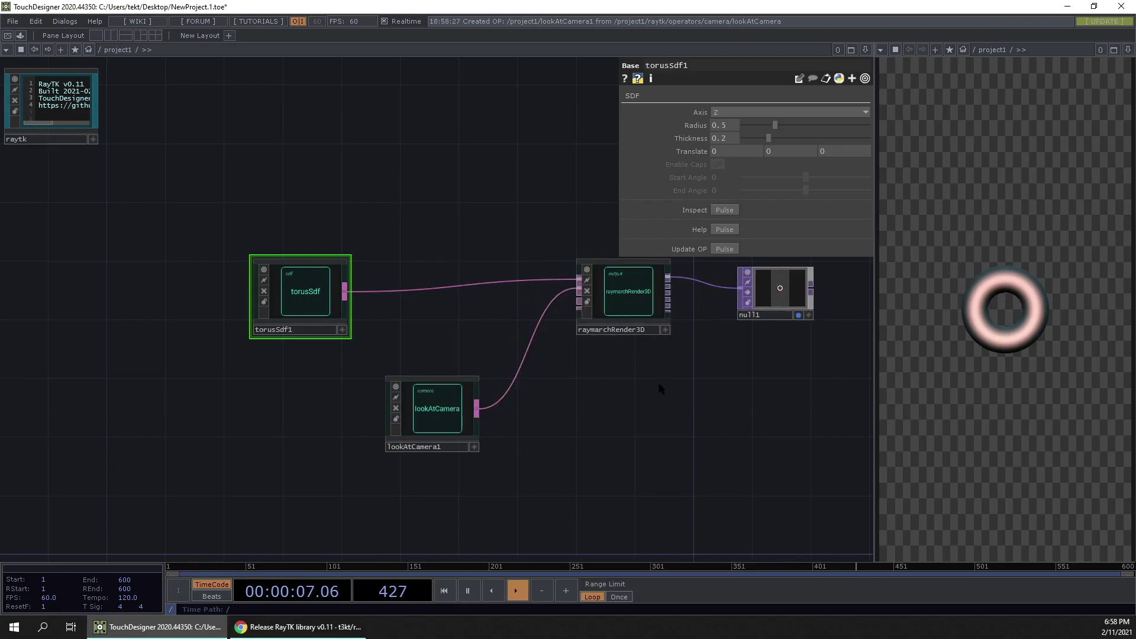
# Examine the internal network of raymarchRender3D and return to the project1 network.
pyautogui.moveTo(659, 384); pyautogui.dragTo(469, 396)
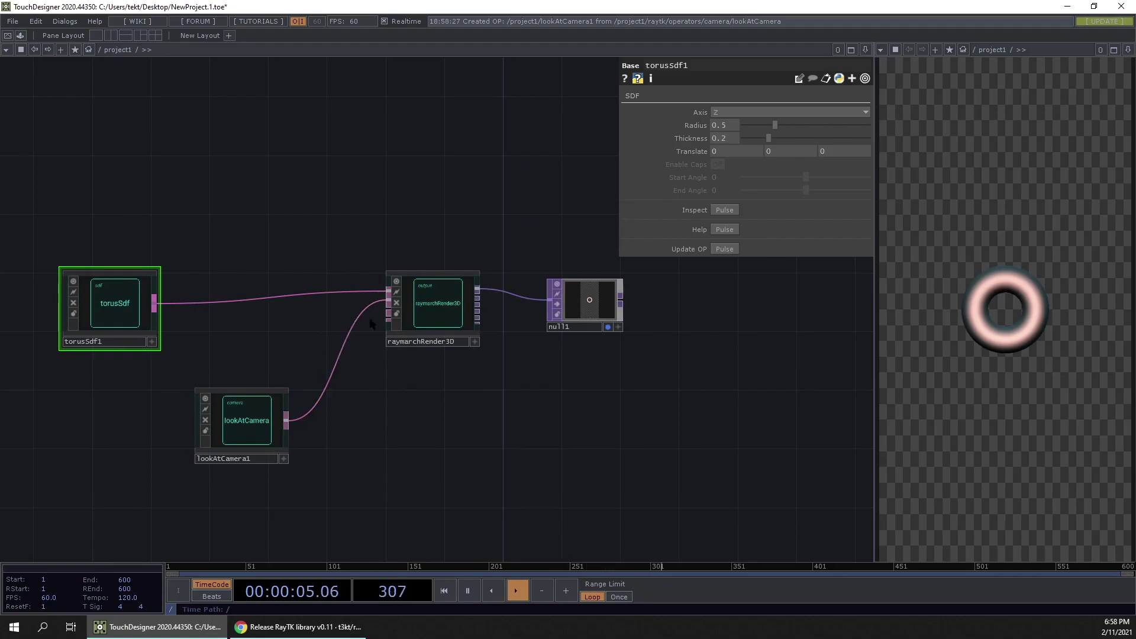
pyautogui.click(430, 317)
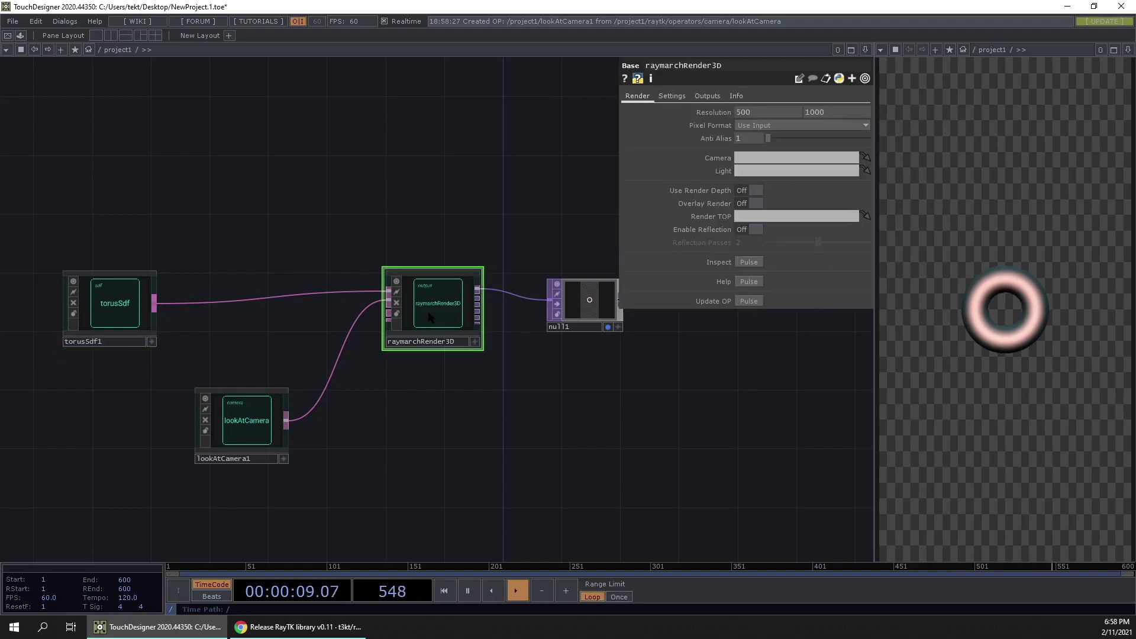
pyautogui.doubleClick(428, 311)
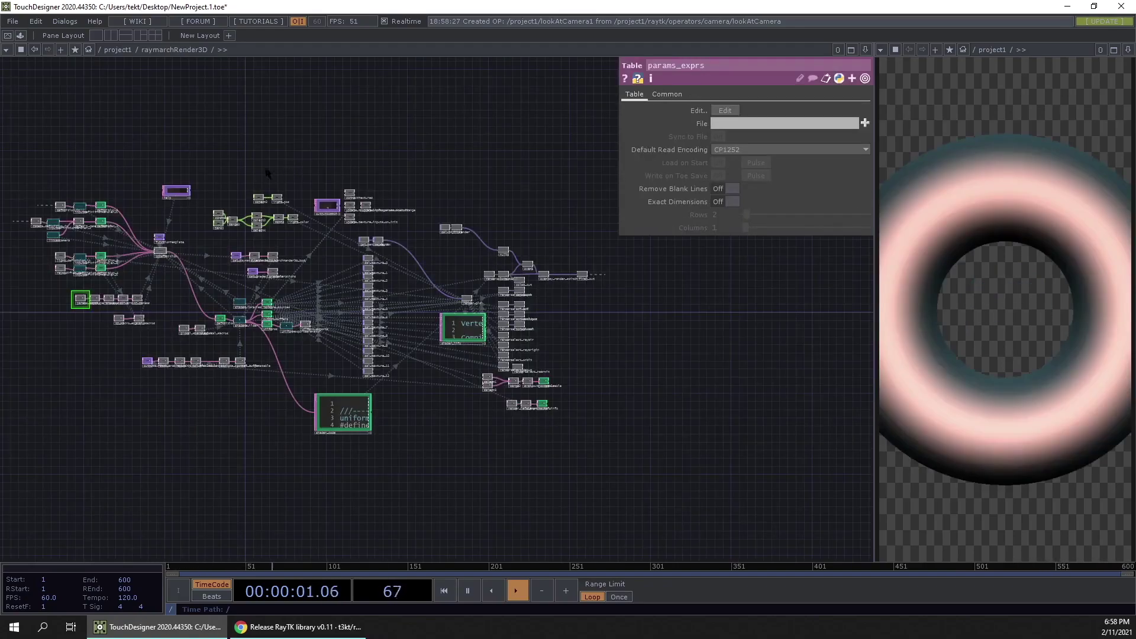
pyautogui.click(34, 49)
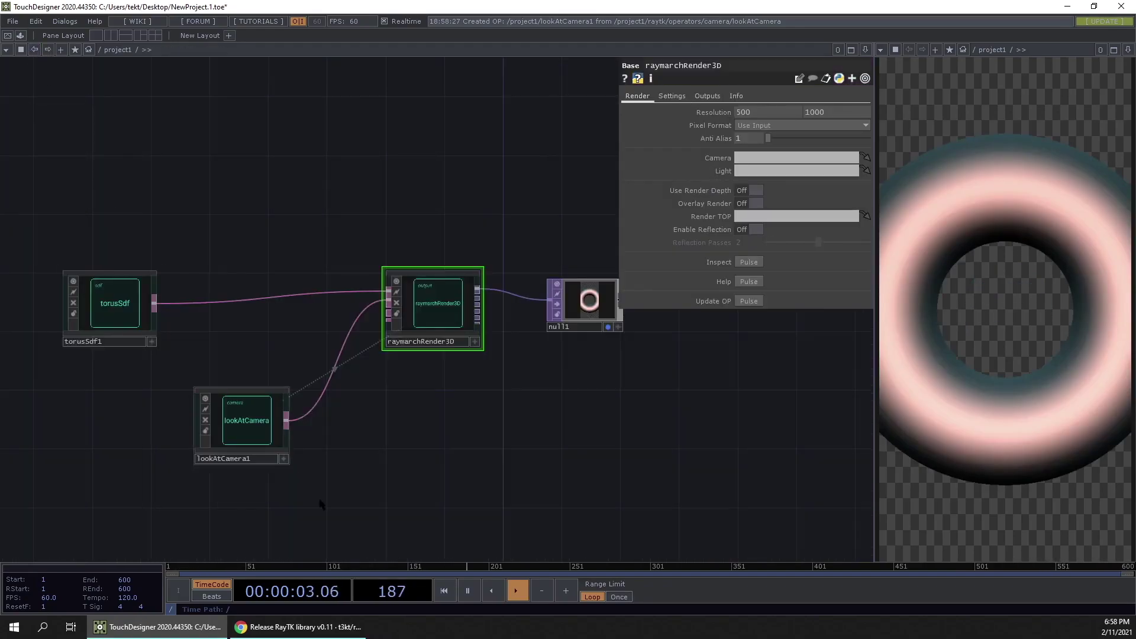
# Space out the nodes in the network and set the Z Position of lookAtCamera1 to 8.
pyautogui.moveTo(409, 490); pyautogui.dragTo(427, 497)
pyautogui.moveTo(147, 314); pyautogui.dragTo(103, 270)
pyautogui.moveTo(266, 215); pyautogui.dragTo(333, 259)
pyautogui.moveTo(284, 459); pyautogui.dragTo(266, 459)
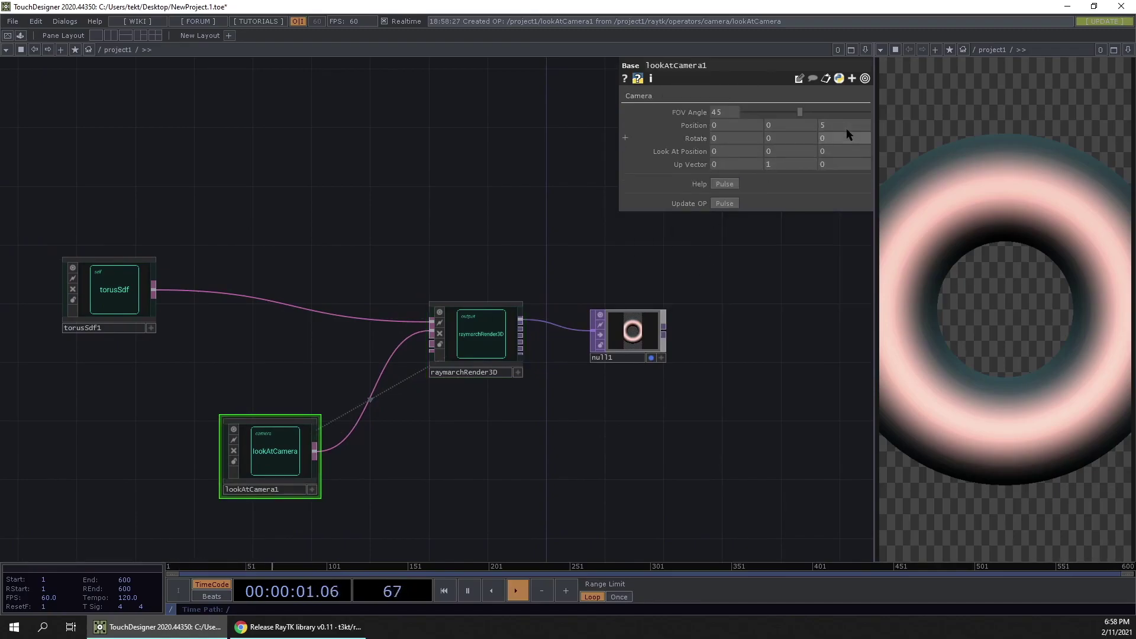
pyautogui.moveTo(843, 126); pyautogui.dragTo(858, 126)
# Rearrange the nodes to leave a wide gap between torusSdf1 and raymarchRender3D.
pyautogui.moveTo(92, 299); pyautogui.dragTo(359, 306)
pyautogui.moveTo(355, 462); pyautogui.dragTo(355, 417)
pyautogui.moveTo(185, 251); pyautogui.dragTo(23, 283)
pyautogui.moveTo(62, 270); pyautogui.dragTo(594, 473, button='right')
pyautogui.moveTo(284, 221); pyautogui.dragTo(580, 255)
pyautogui.moveTo(537, 359); pyautogui.dragTo(136, 344)
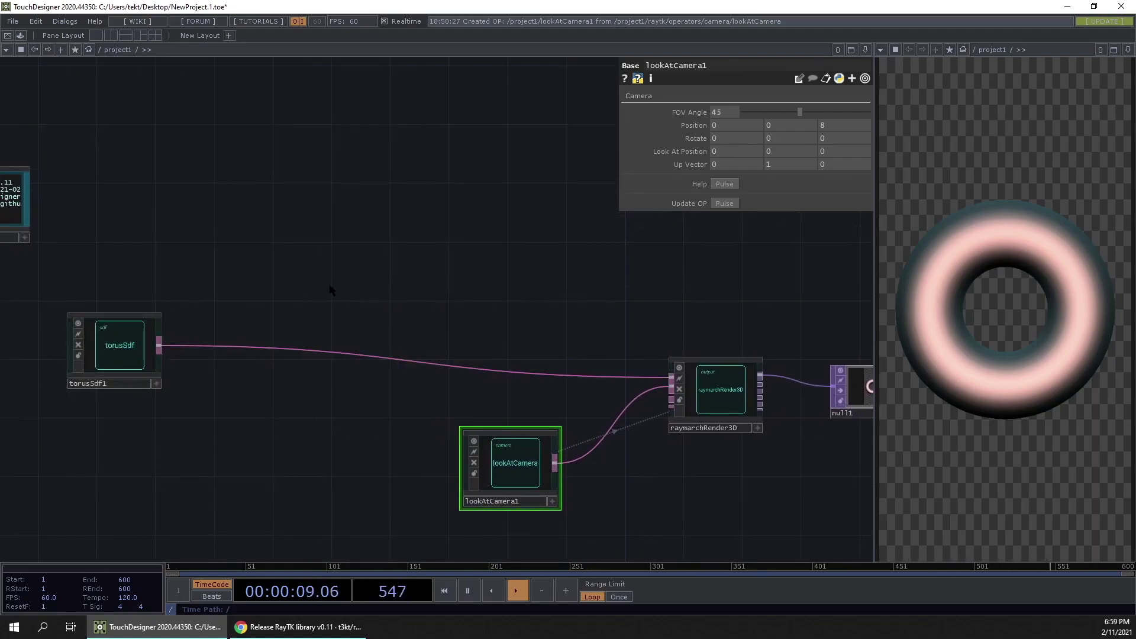
# Add a twist filter from the RayTK palette and insert it between torusSdf1 and raymarchRender3D.
pyautogui.hotkey('alt', 'r')
pyautogui.write('twist')
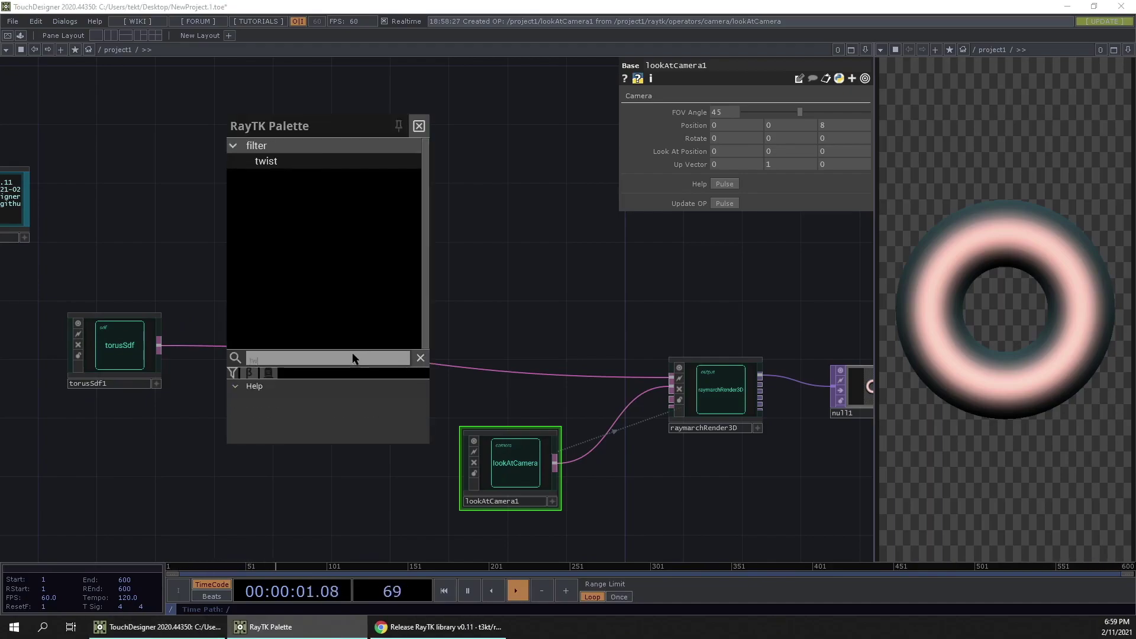
pyautogui.press('Return')
pyautogui.moveTo(392, 310); pyautogui.dragTo(244, 349)
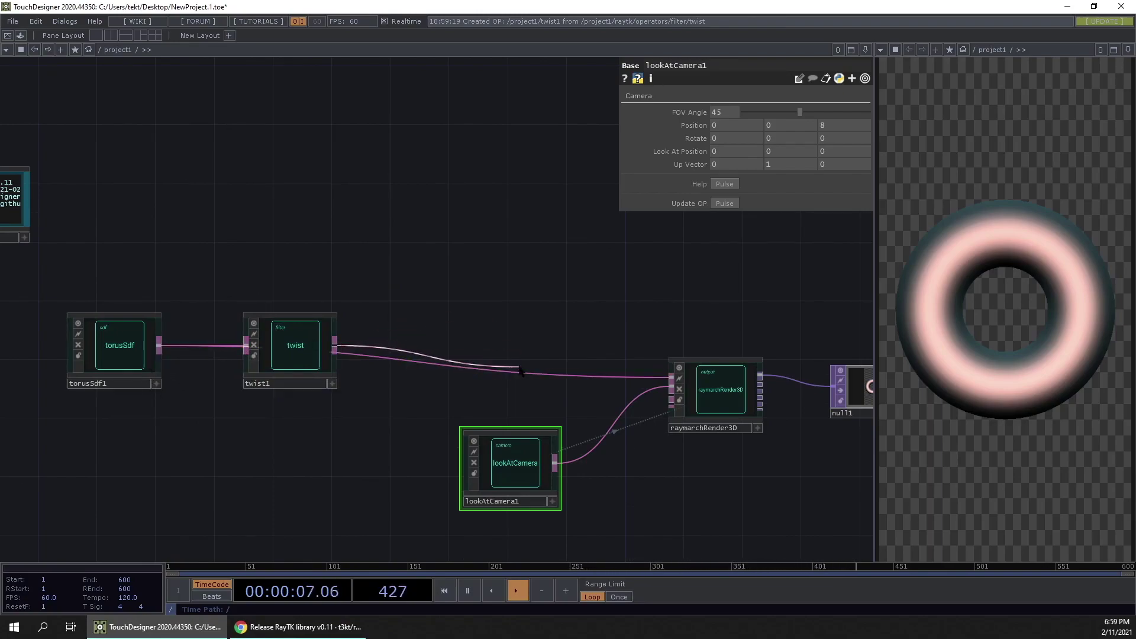
# Set the Amount of twist1 to 2 and its Shift to about -0.11.
pyautogui.click(282, 356)
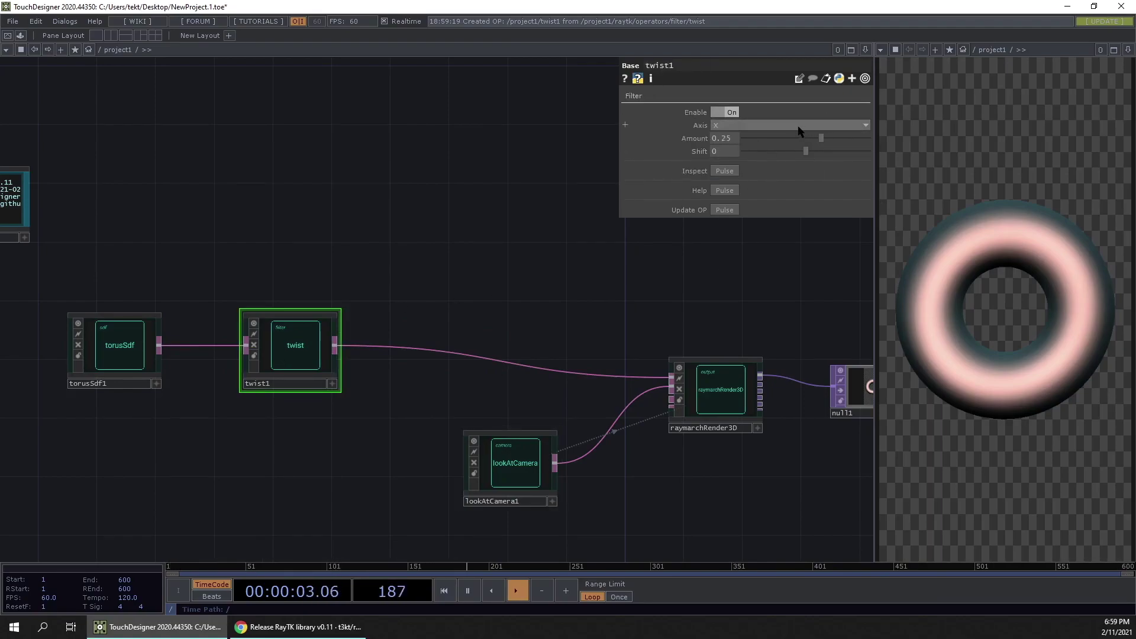
pyautogui.moveTo(821, 138); pyautogui.dragTo(886, 142)
pyautogui.moveTo(730, 139)
pyautogui.mouseDown(button='middle')
pyautogui.moveTo(732, 125)
pyautogui.moveTo(763, 125)
pyautogui.moveTo(732, 126)
pyautogui.moveTo(757, 125)
pyautogui.mouseUp(button='middle')
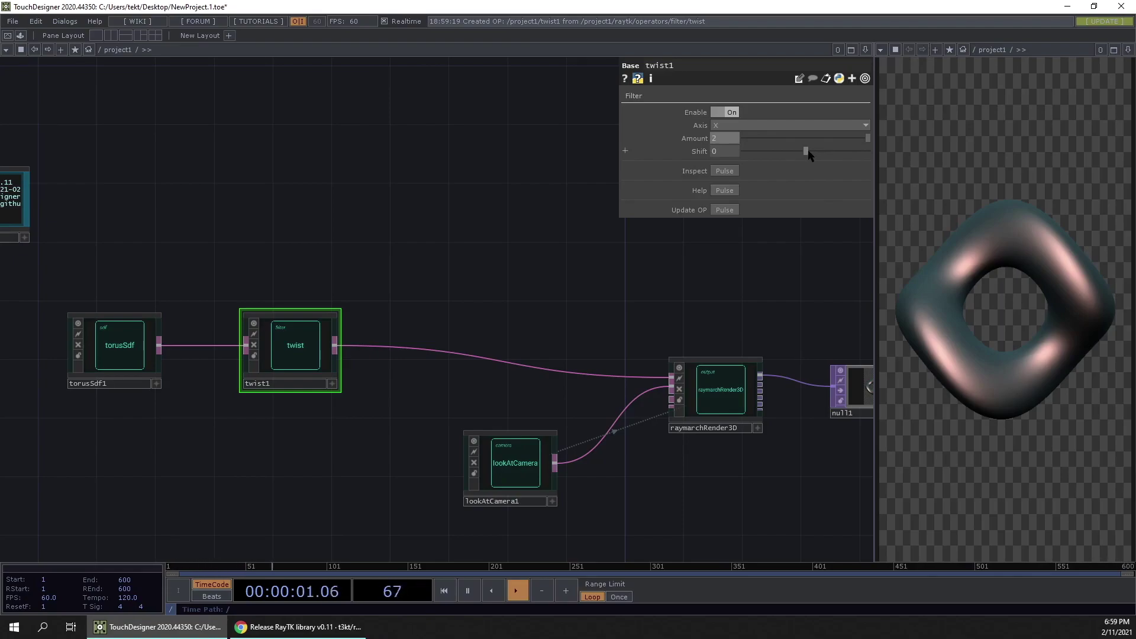
pyautogui.moveTo(807, 152); pyautogui.dragTo(770, 161)
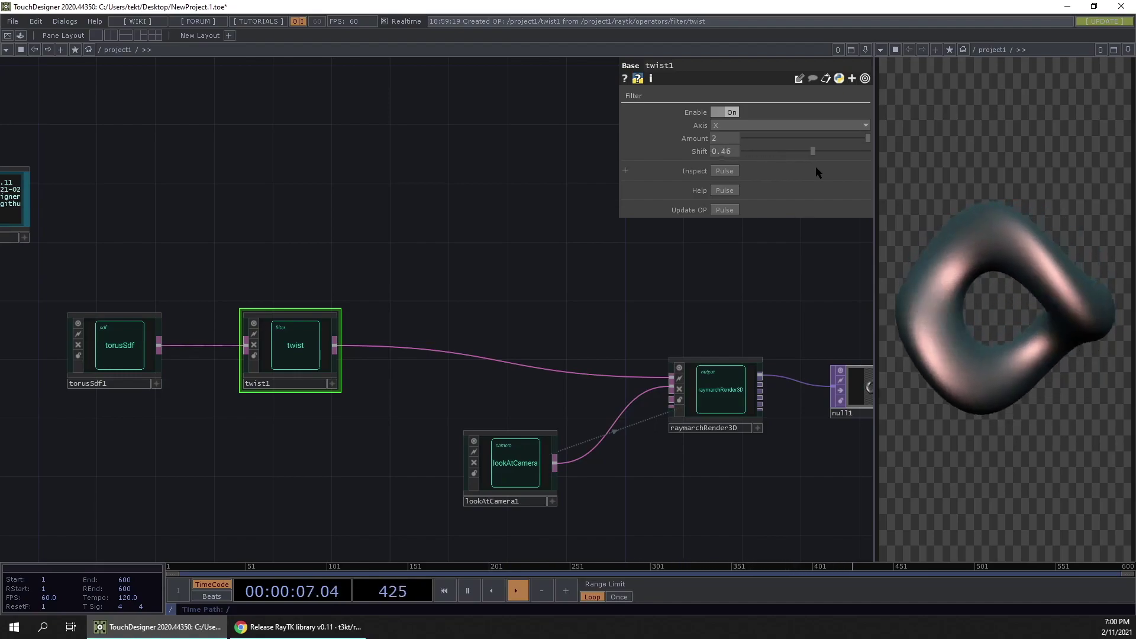
pyautogui.moveTo(857, 152); pyautogui.dragTo(806, 173)
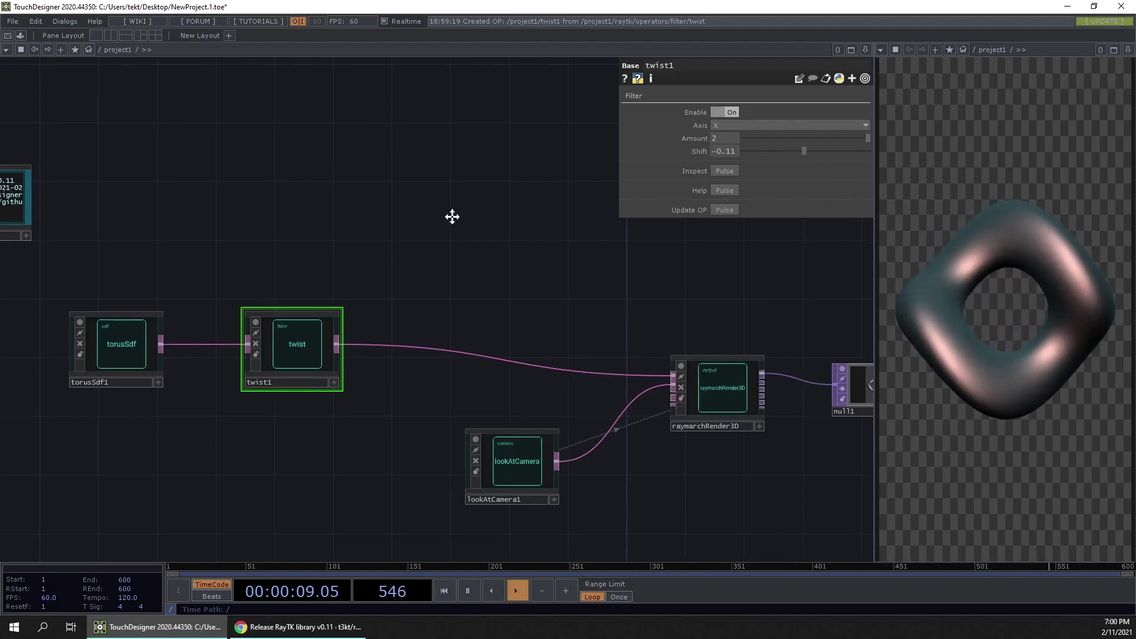
# Find twist in the RayTK palette by searching for "tw", add a second one and wire the output of twist1 into it.
pyautogui.press('h')
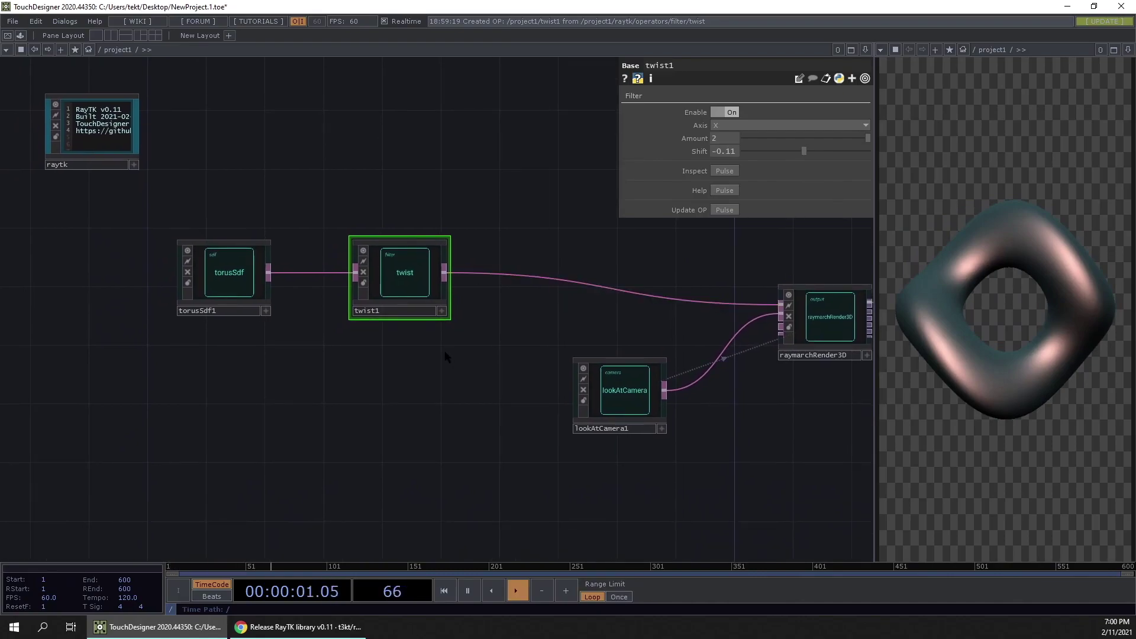
pyautogui.moveTo(241, 438); pyautogui.dragTo(245, 424)
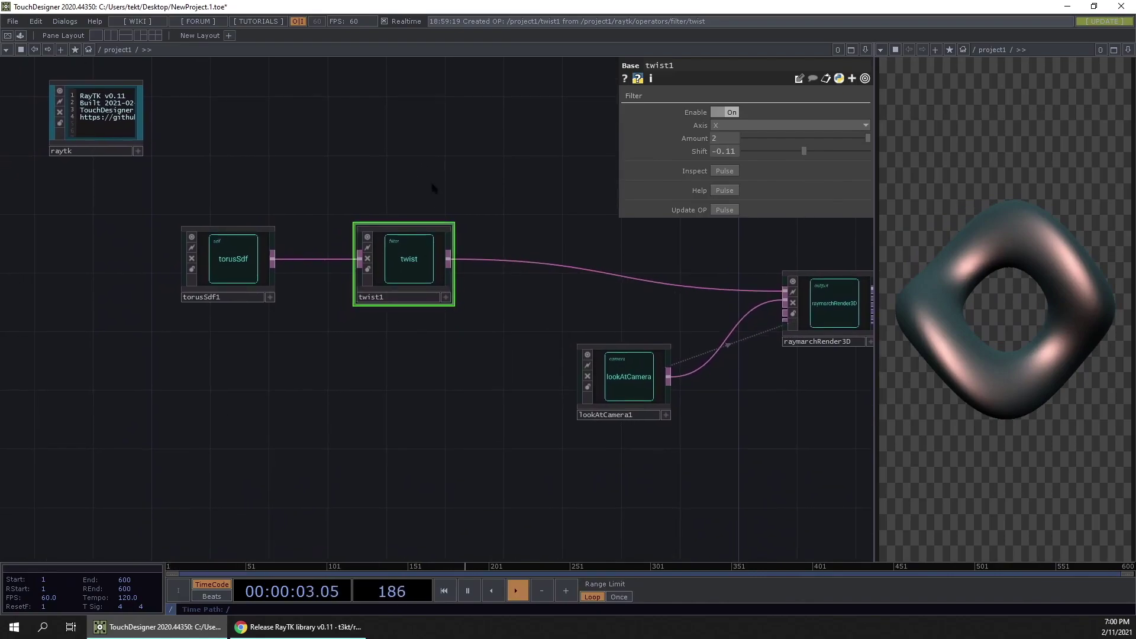
pyautogui.press('h')
pyautogui.hotkey('alt', 'r')
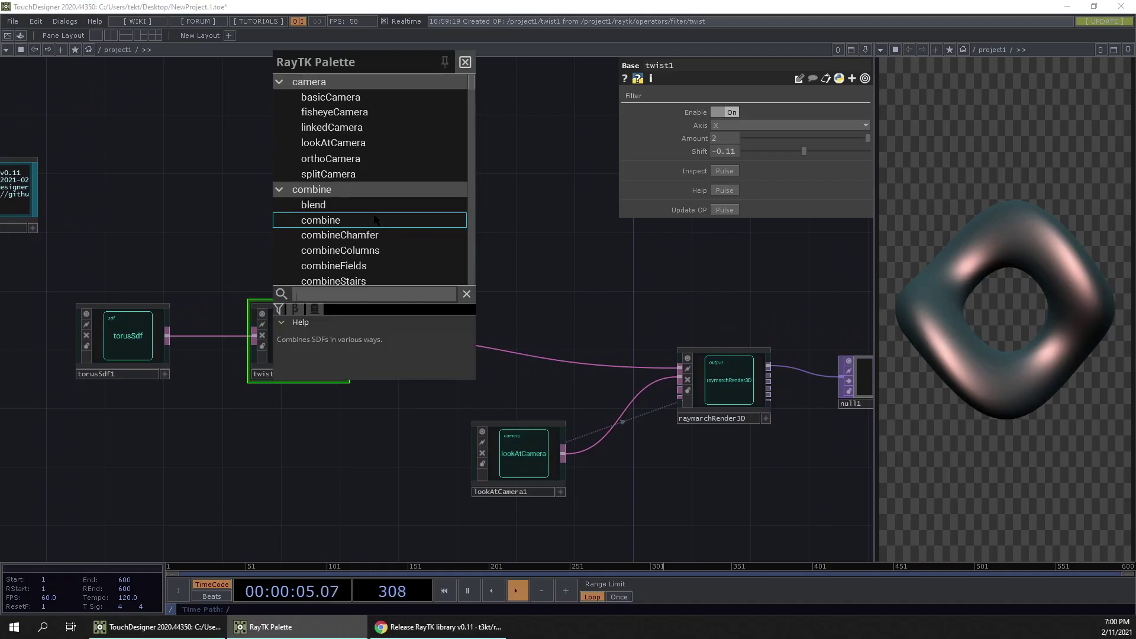
pyautogui.write('tw')
pyautogui.click(381, 97)
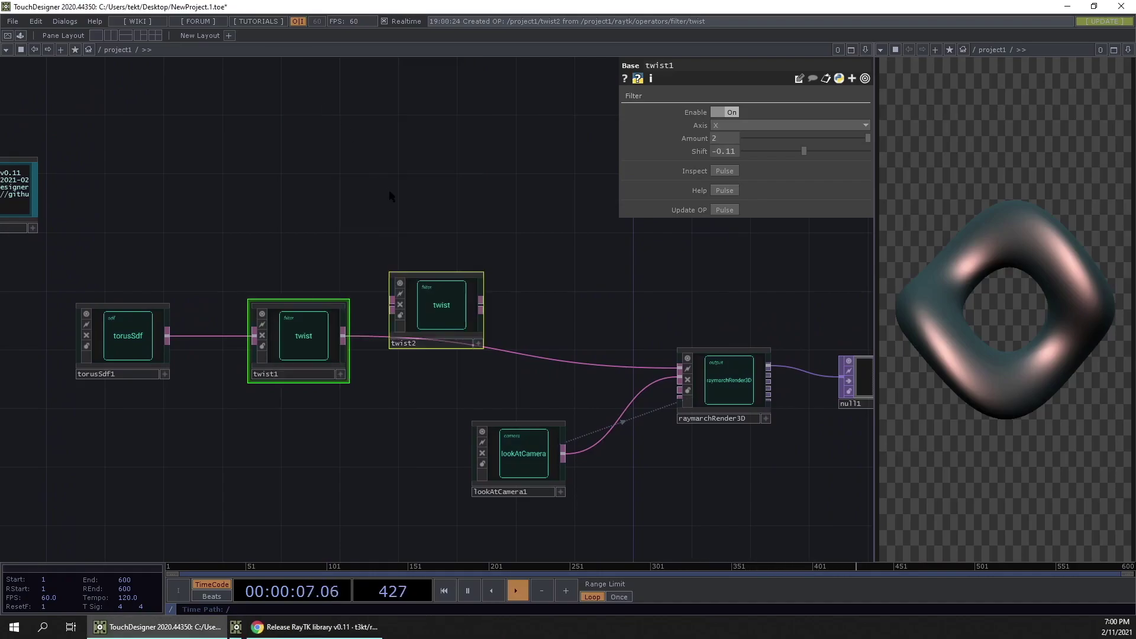
pyautogui.moveTo(392, 306); pyautogui.dragTo(343, 337)
# Set the Axis of twist2 to Y, wire its output into the first input of raymarchRender3D and align it with twist1.
pyautogui.click(438, 320)
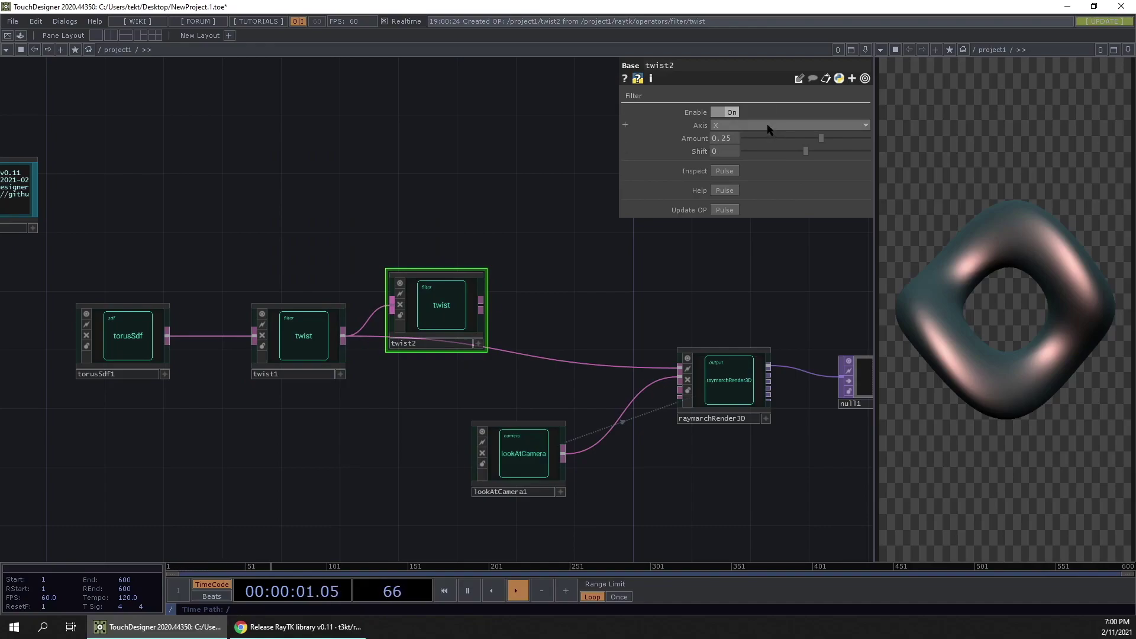
pyautogui.click(715, 147)
pyautogui.moveTo(493, 307); pyautogui.dragTo(679, 367)
pyautogui.moveTo(453, 310); pyautogui.dragTo(462, 341)
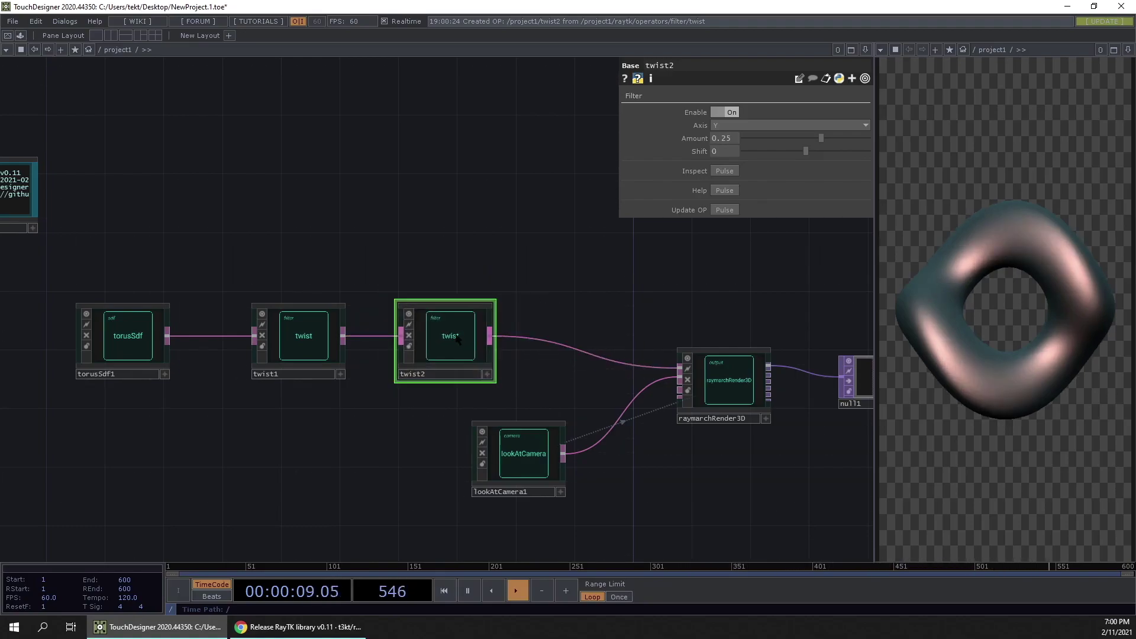
# Set the Amount of twist2 to 2 and its Shift to about 0.8.
pyautogui.moveTo(821, 141); pyautogui.dragTo(869, 139)
pyautogui.moveTo(727, 139); pyautogui.dragTo(732, 116)
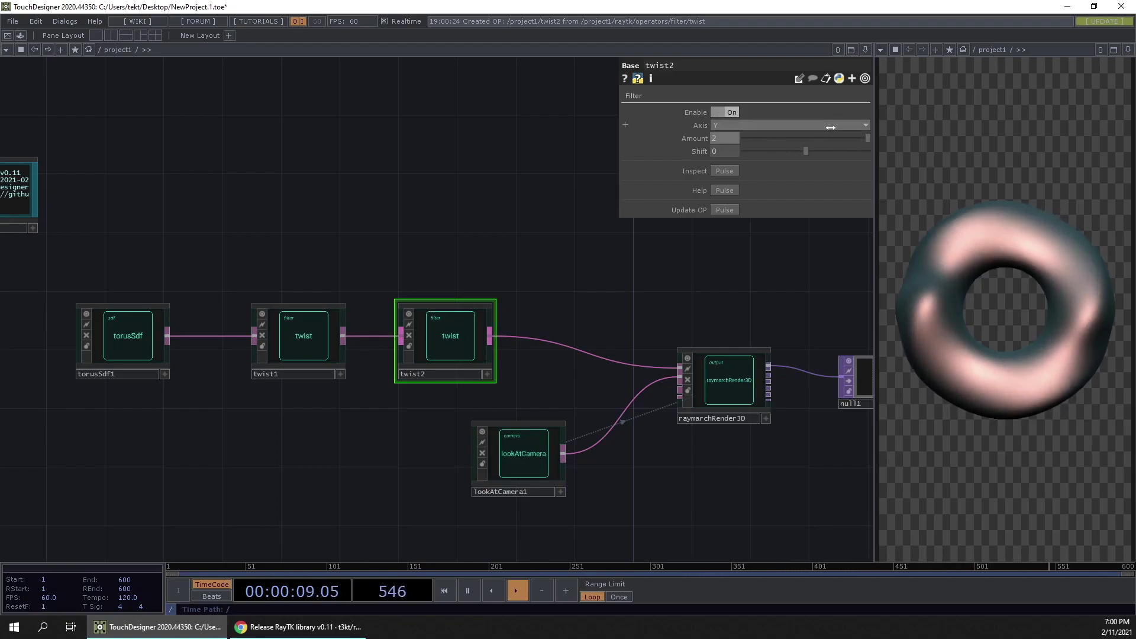
pyautogui.moveTo(805, 152)
pyautogui.mouseDown()
pyautogui.moveTo(763, 158)
pyautogui.moveTo(817, 155)
pyautogui.mouseUp()
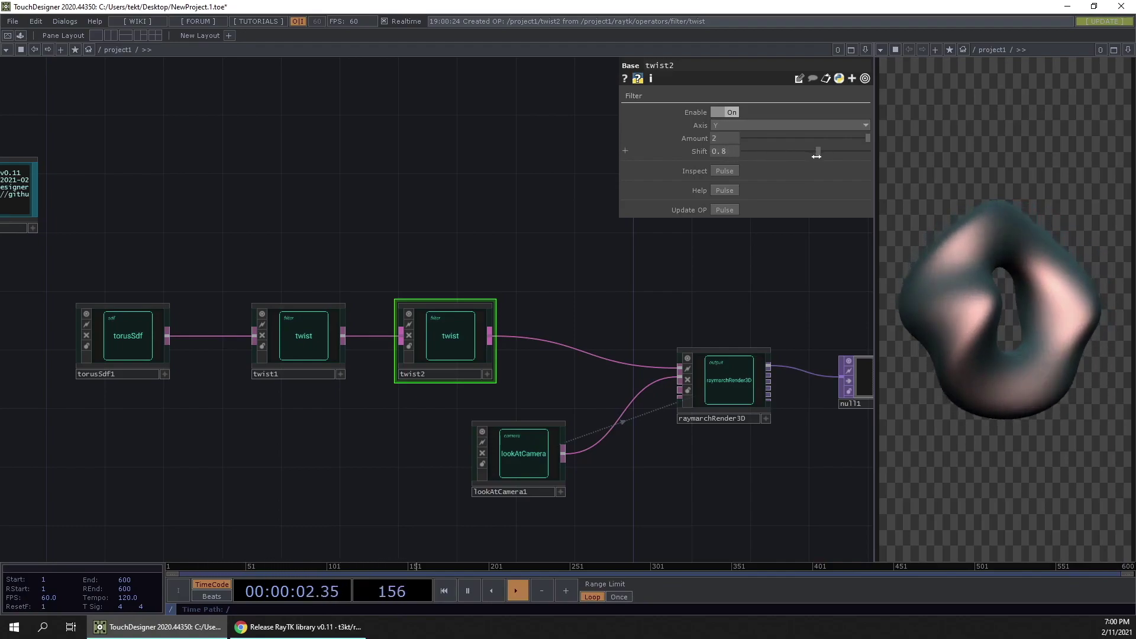
# Set the Shift of twist1 to about -0.38.
pyautogui.click(325, 339)
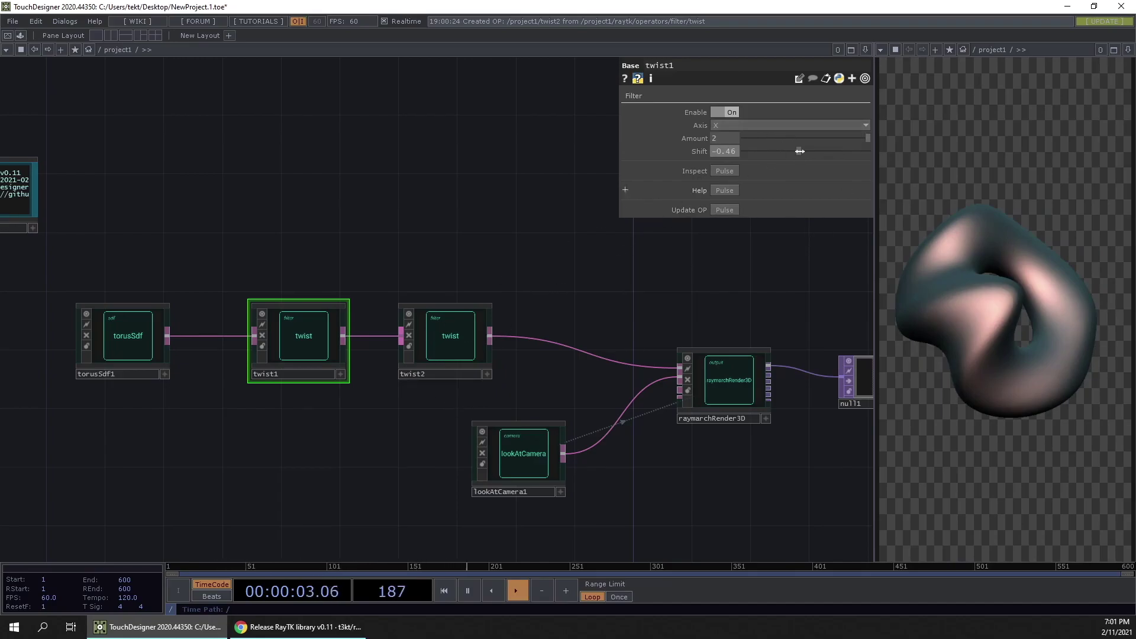
pyautogui.moveTo(767, 160); pyautogui.dragTo(801, 151)
# Create an LFO CHOP and place it below torusSdf1.
pyautogui.moveTo(420, 493); pyautogui.dragTo(338, 467)
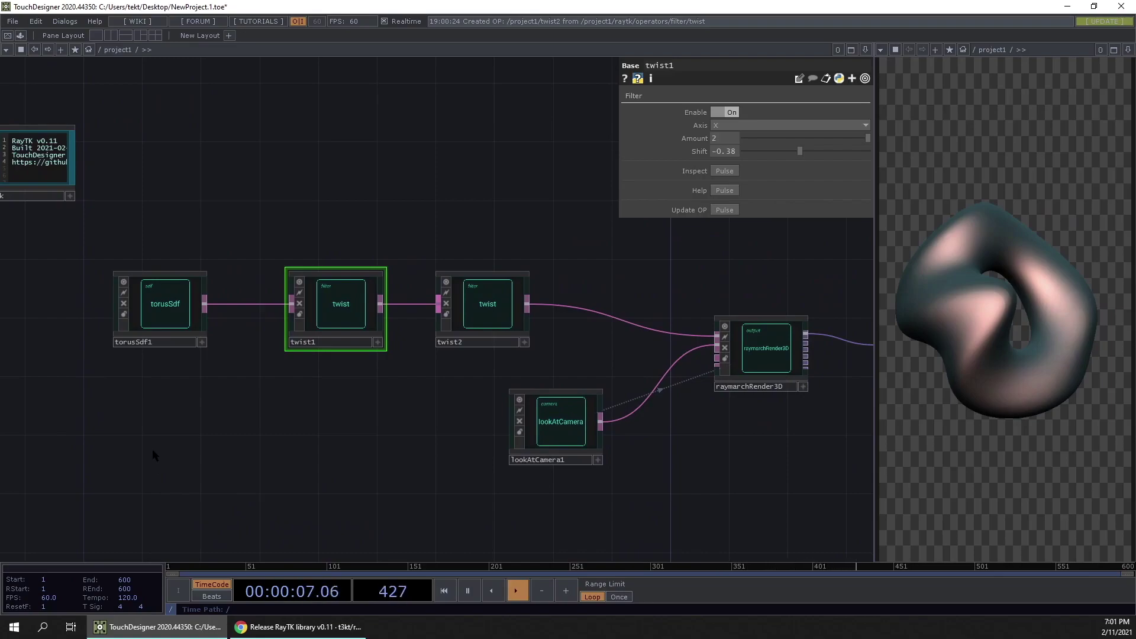
pyautogui.press('Tab')
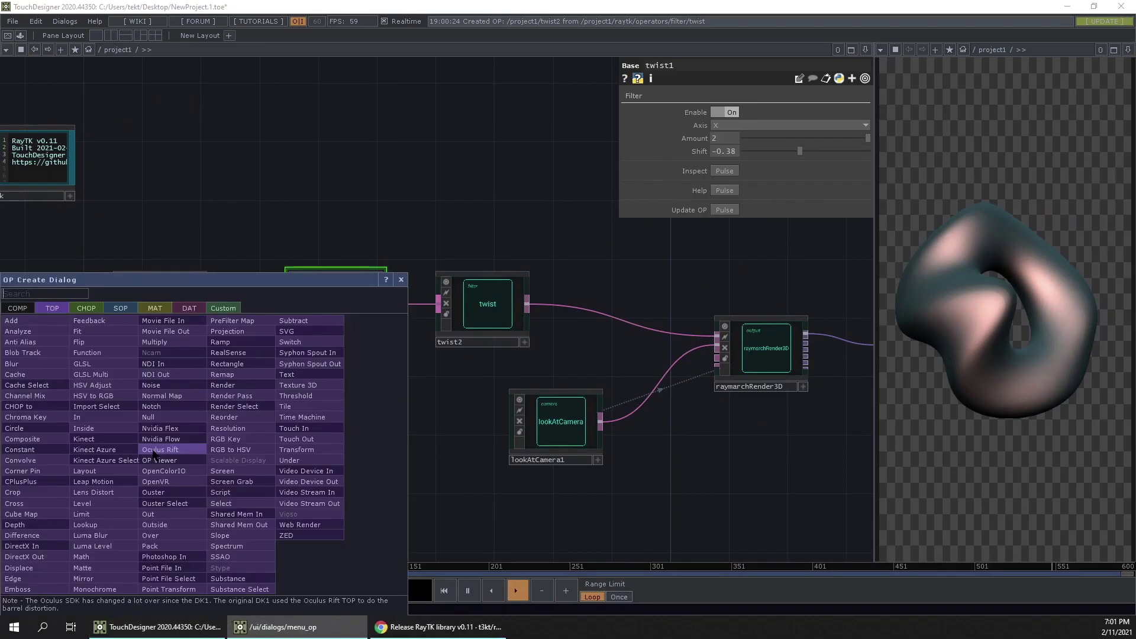
pyautogui.click(85, 308)
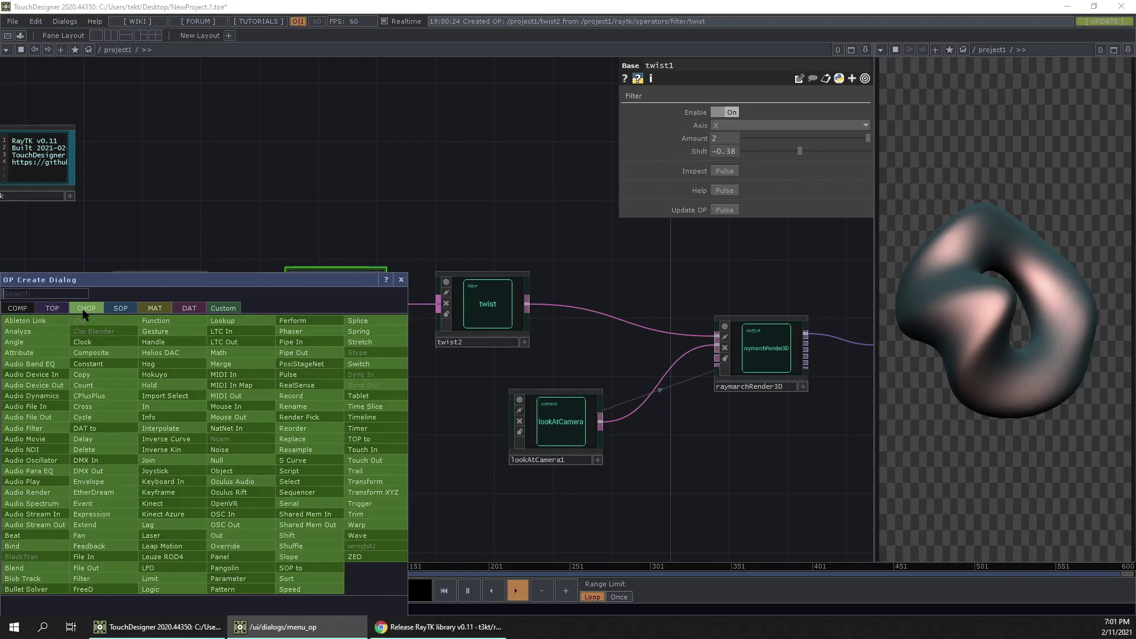
pyautogui.click(148, 567)
pyautogui.click(89, 323)
pyautogui.moveTo(90, 325); pyautogui.dragTo(104, 456)
# Name the channel of lfo1 twistX and set its Frequency to about 0.16.
pyautogui.click(660, 95)
pyautogui.click(750, 109)
pyautogui.write('twist')
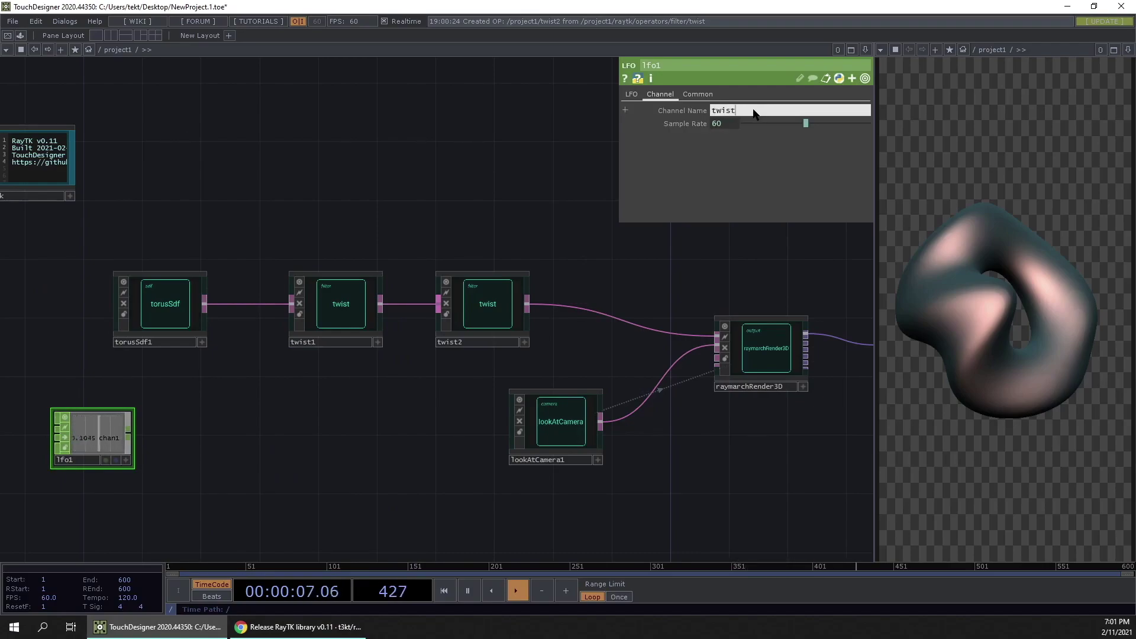
pyautogui.write('x')
pyautogui.press('Return')
pyautogui.click(629, 95)
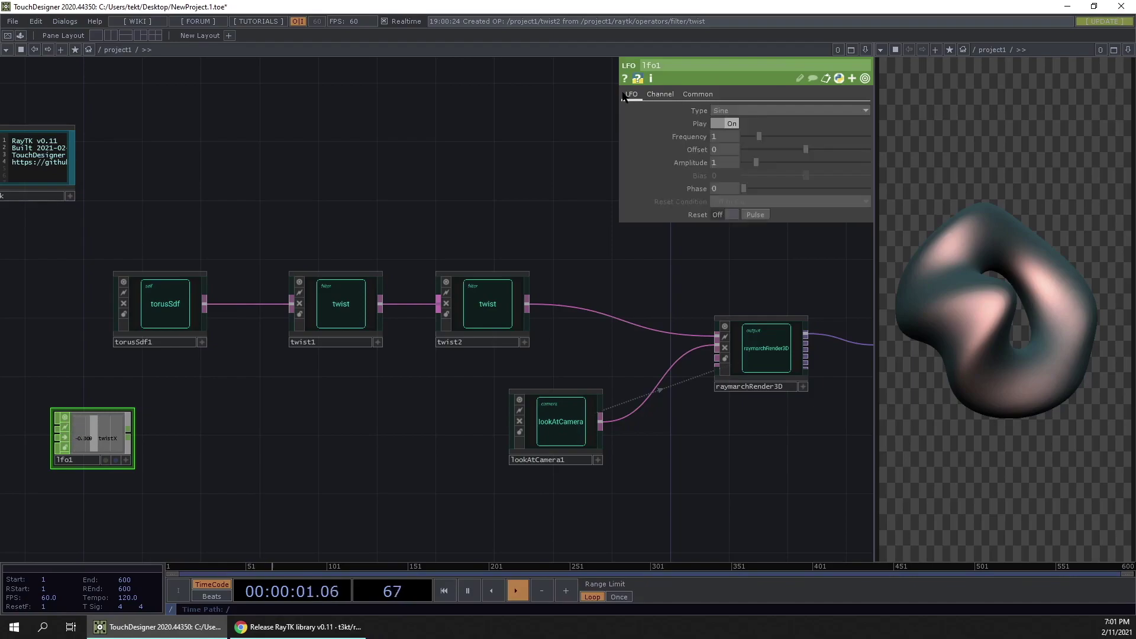
pyautogui.moveTo(759, 137); pyautogui.dragTo(751, 142)
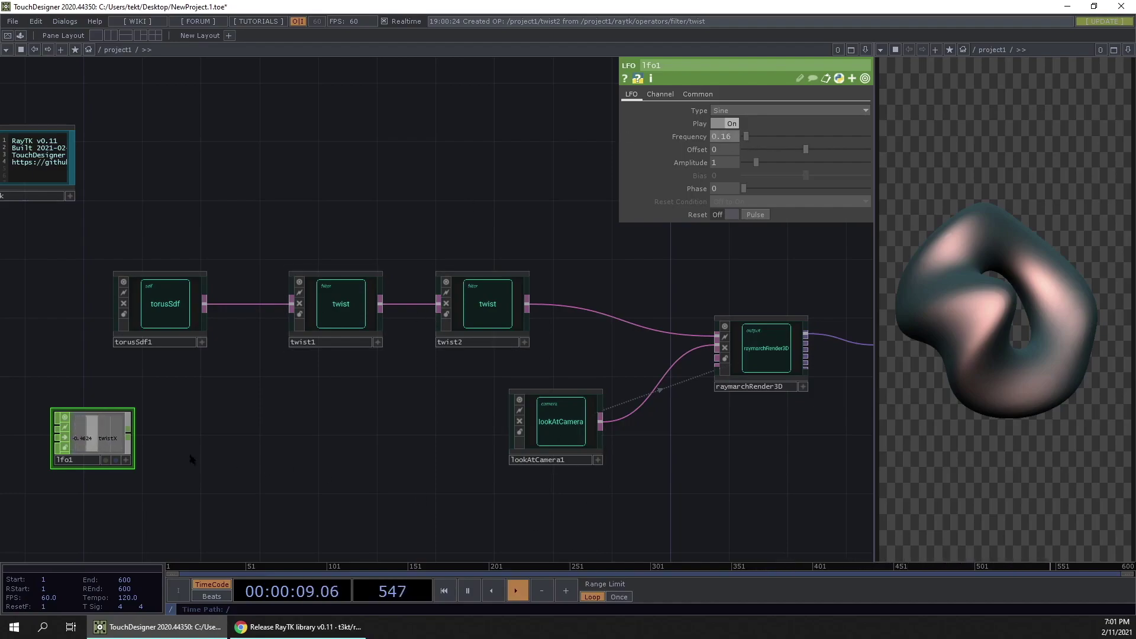
# Add a Null CHOP fed by the output of lfo1 and place it beside the LFO.
pyautogui.scroll(3, 115, 430)
pyautogui.moveTo(136, 428); pyautogui.dragTo(254, 482)
pyautogui.click(276, 472)
pyautogui.click(307, 429)
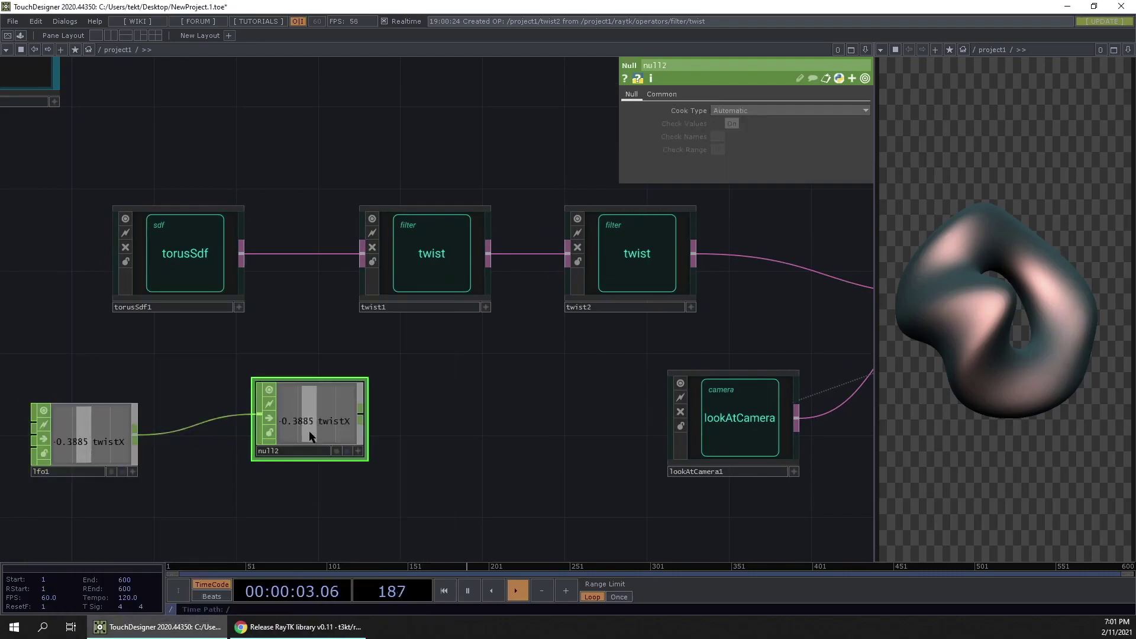
# Drive the Shift of twist1 with the twistX channel of null2 as a CHOP reference.
pyautogui.scroll(-6, 305, 444)
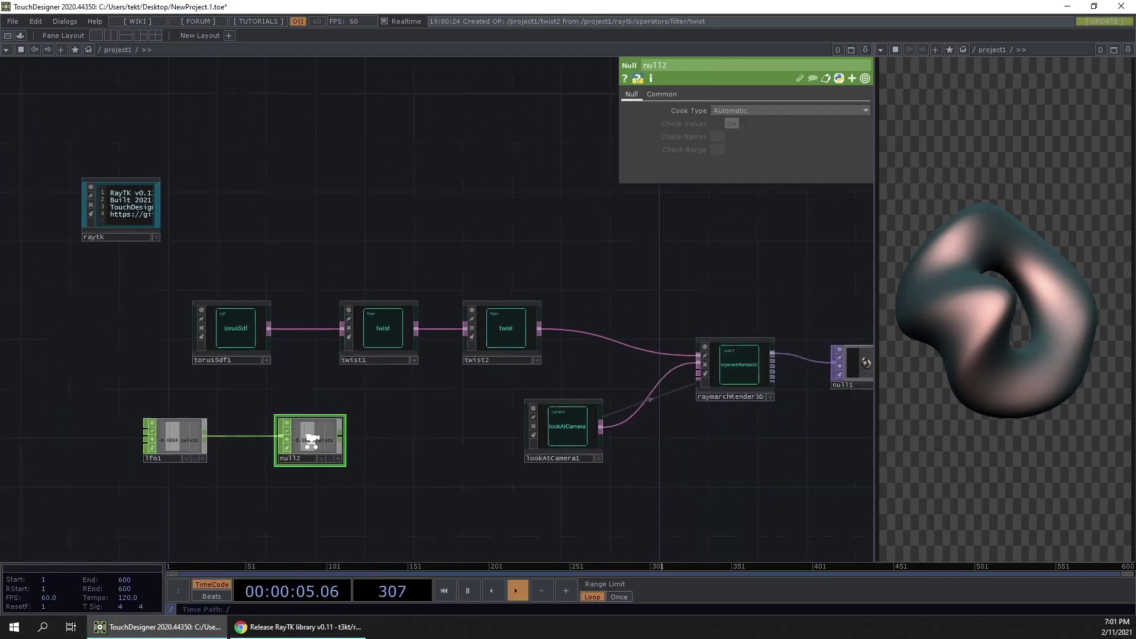
pyautogui.scroll(6, 395, 422)
pyautogui.click(354, 341)
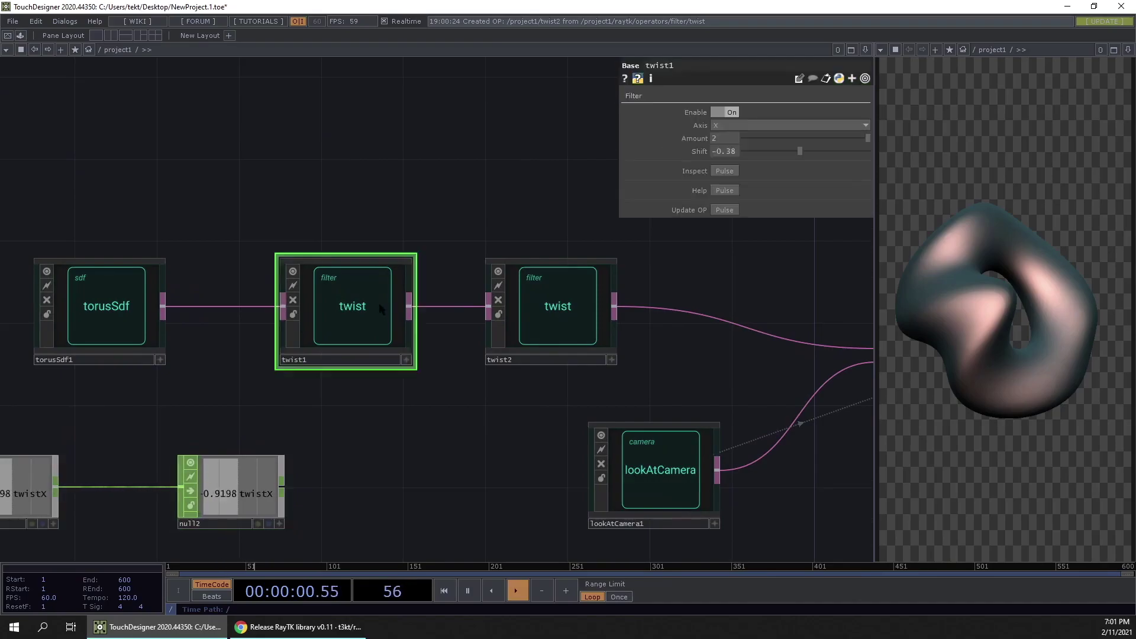
pyautogui.click(279, 524)
pyautogui.moveTo(261, 495); pyautogui.dragTo(719, 151)
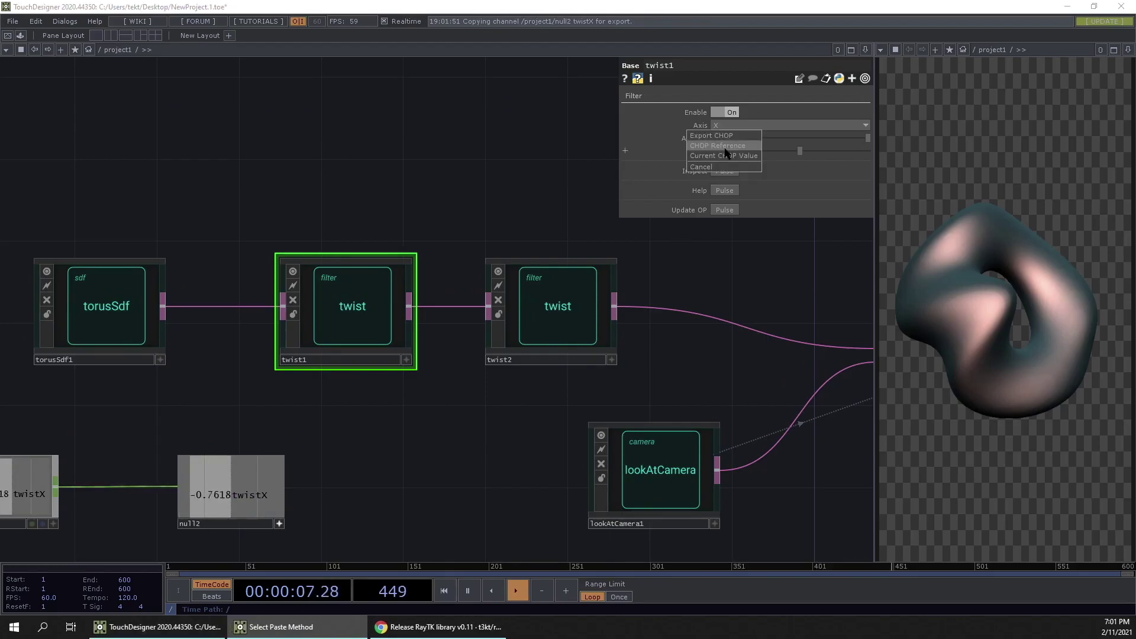
pyautogui.click(727, 148)
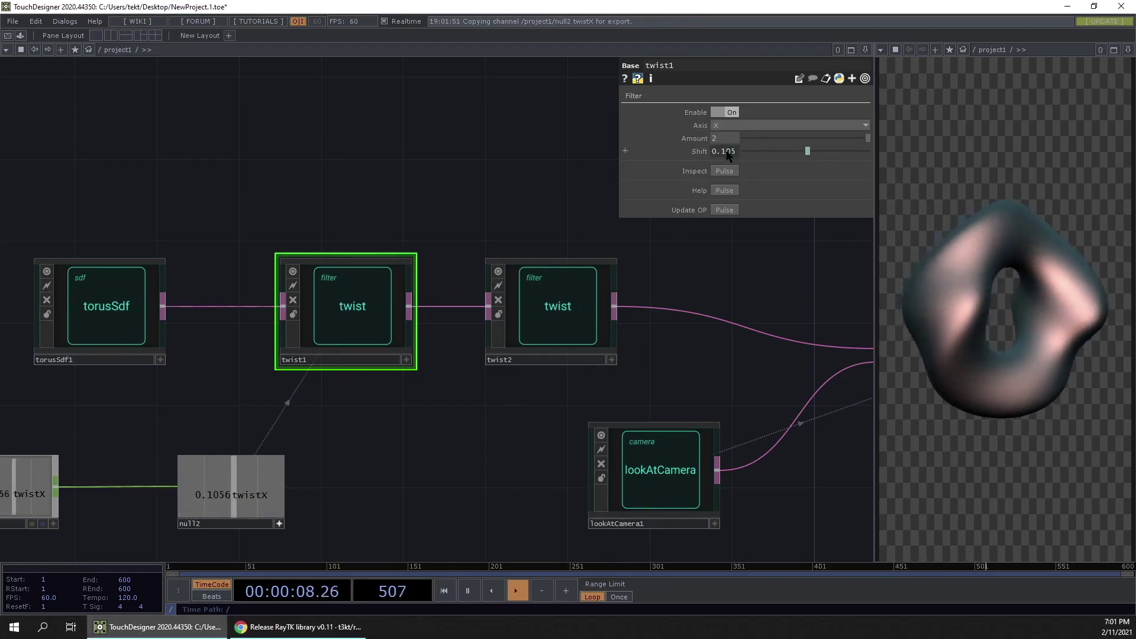
pyautogui.click(281, 525)
pyautogui.moveTo(345, 502); pyautogui.dragTo(349, 483)
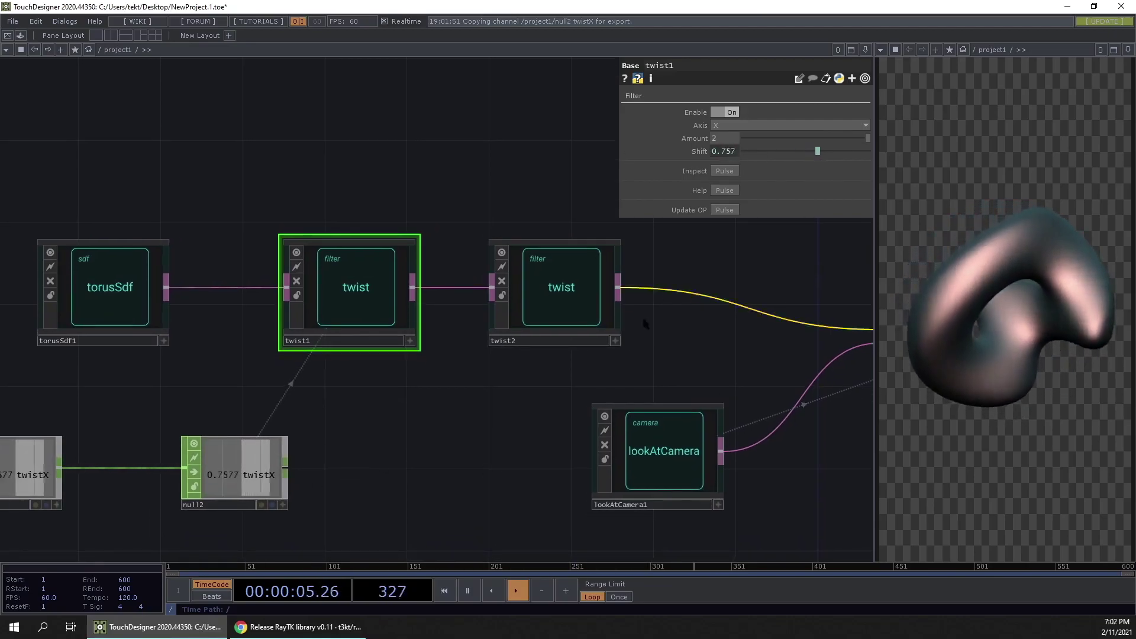
pyautogui.scroll(-4, 414, 388)
pyautogui.moveTo(826, 265); pyautogui.dragTo(523, 439, button='right')
pyautogui.moveTo(539, 387); pyautogui.dragTo(627, 401)
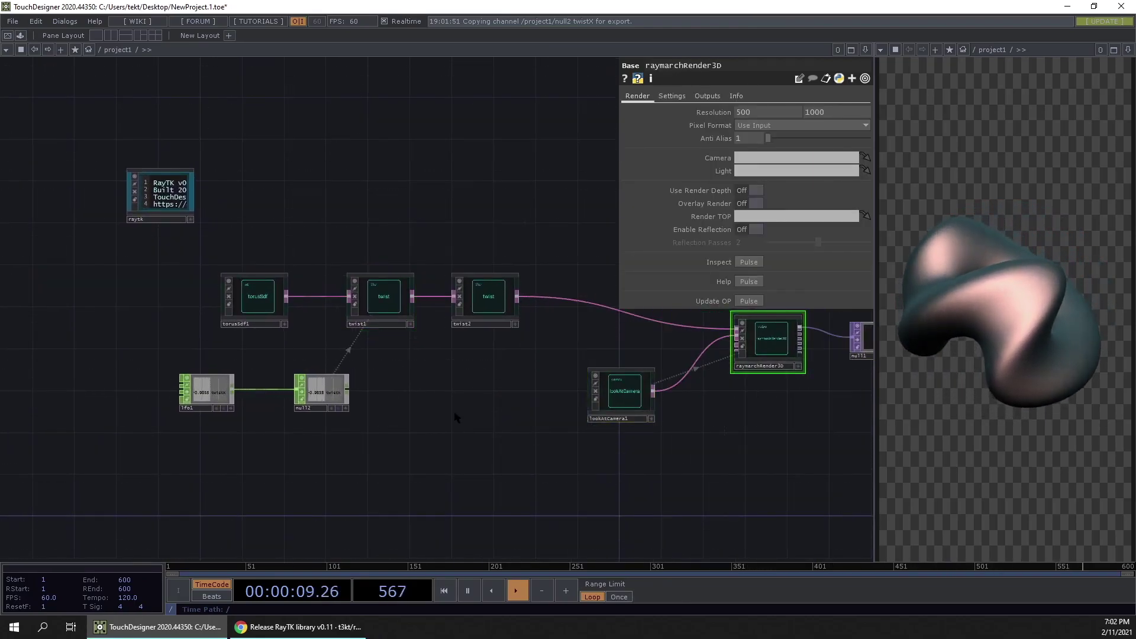
pyautogui.scroll(3, 450, 408)
pyautogui.scroll(-4, 509, 467)
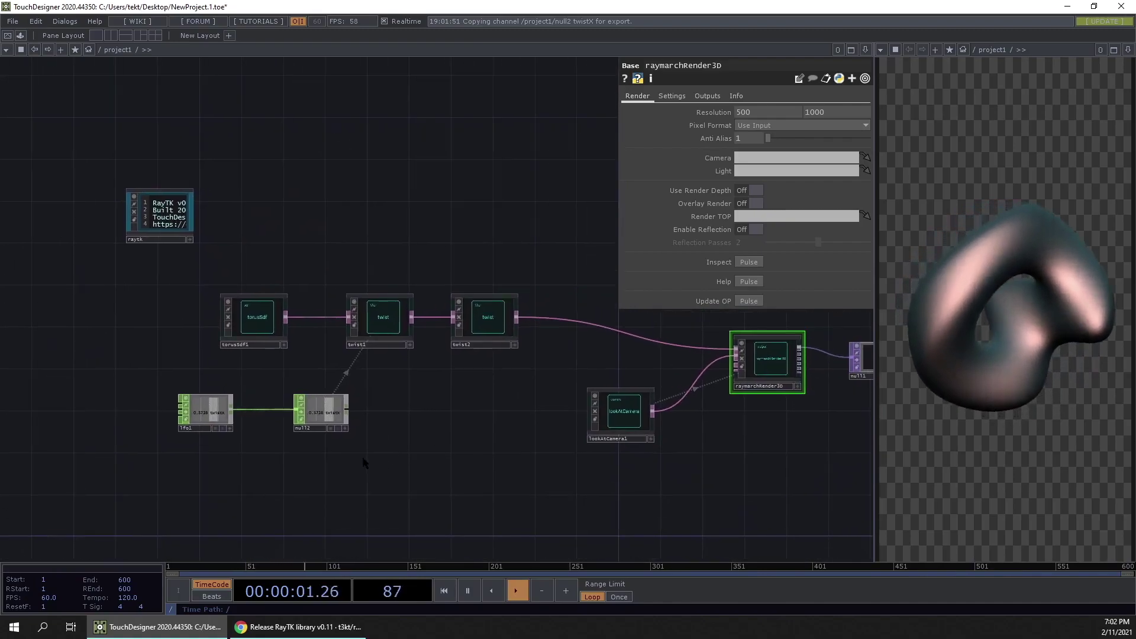
pyautogui.moveTo(393, 399); pyautogui.dragTo(201, 457, button='right')
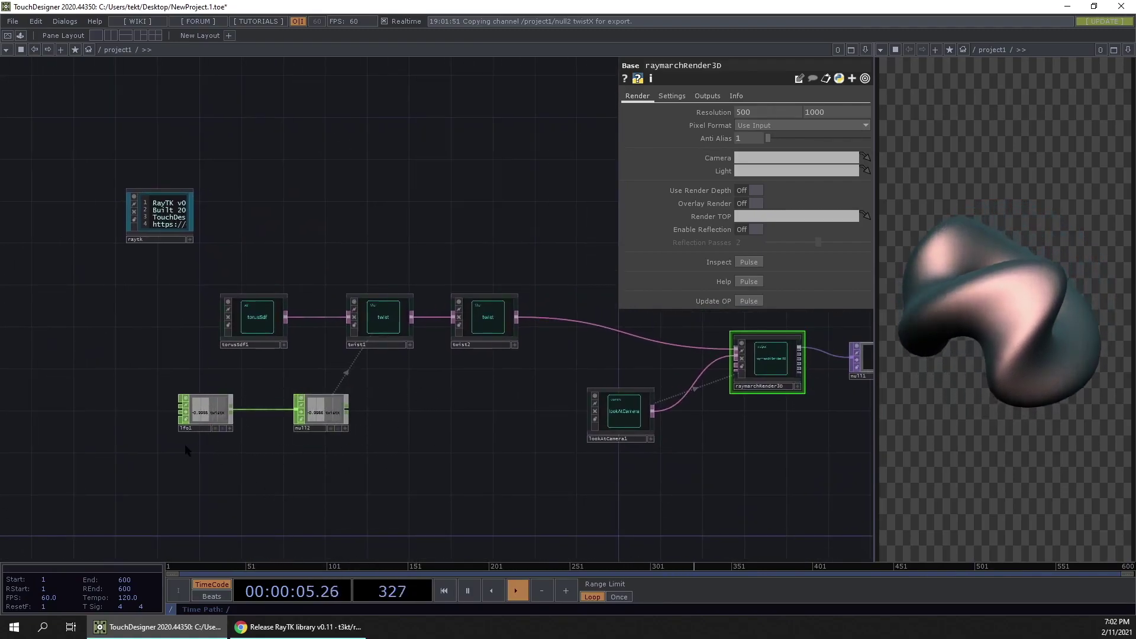
pyautogui.scroll(3, 655, 355)
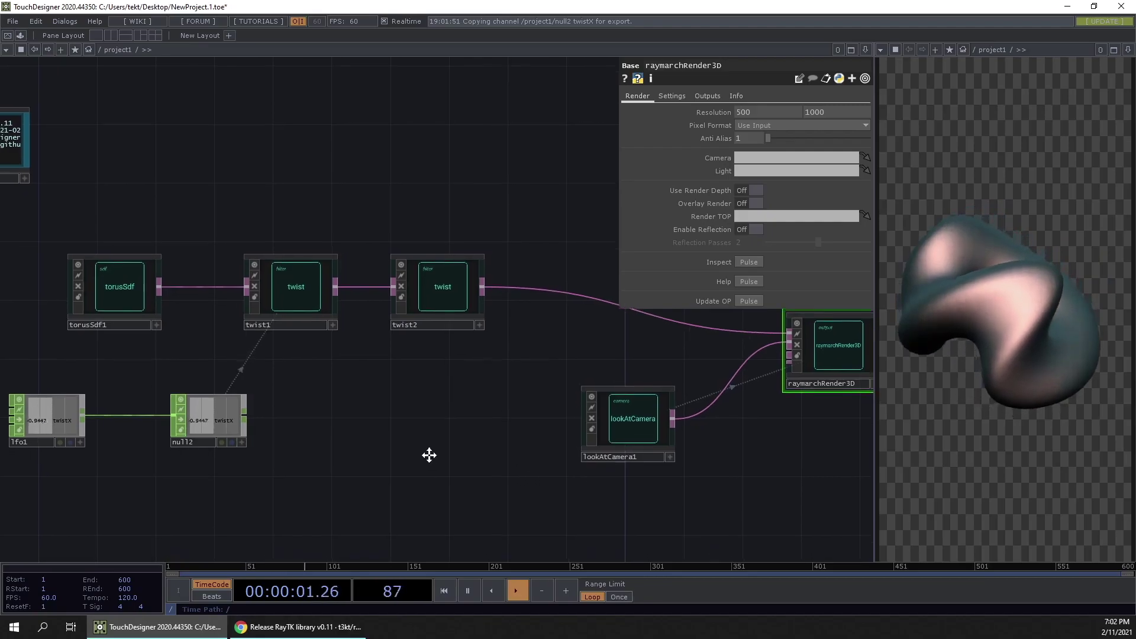
pyautogui.moveTo(365, 461); pyautogui.dragTo(381, 424)
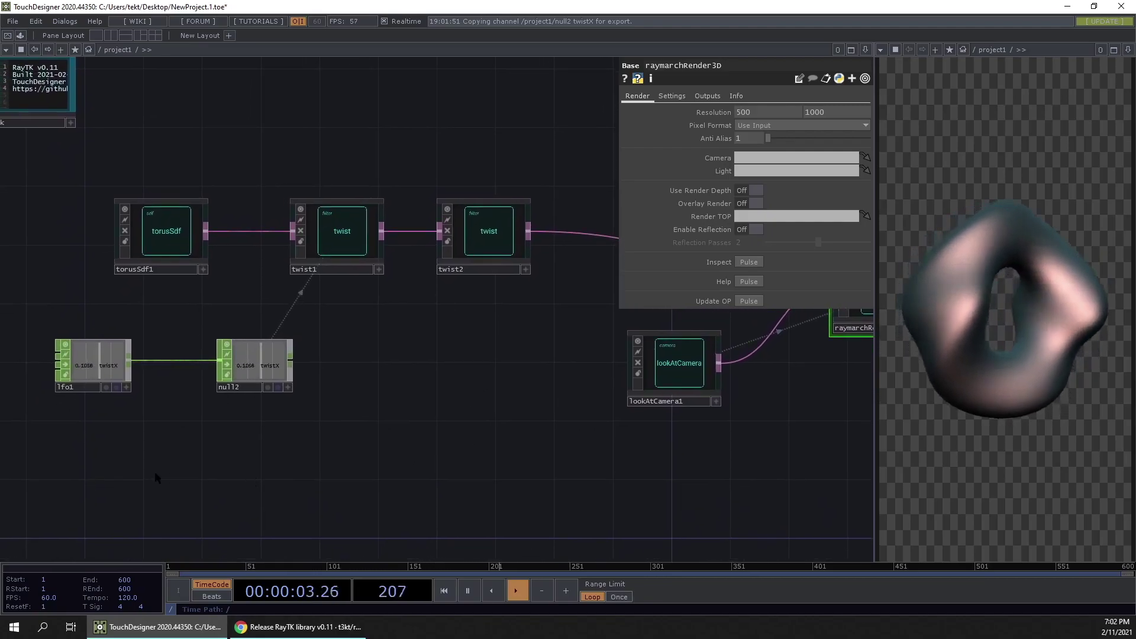
pyautogui.moveTo(156, 477); pyautogui.dragTo(249, 470)
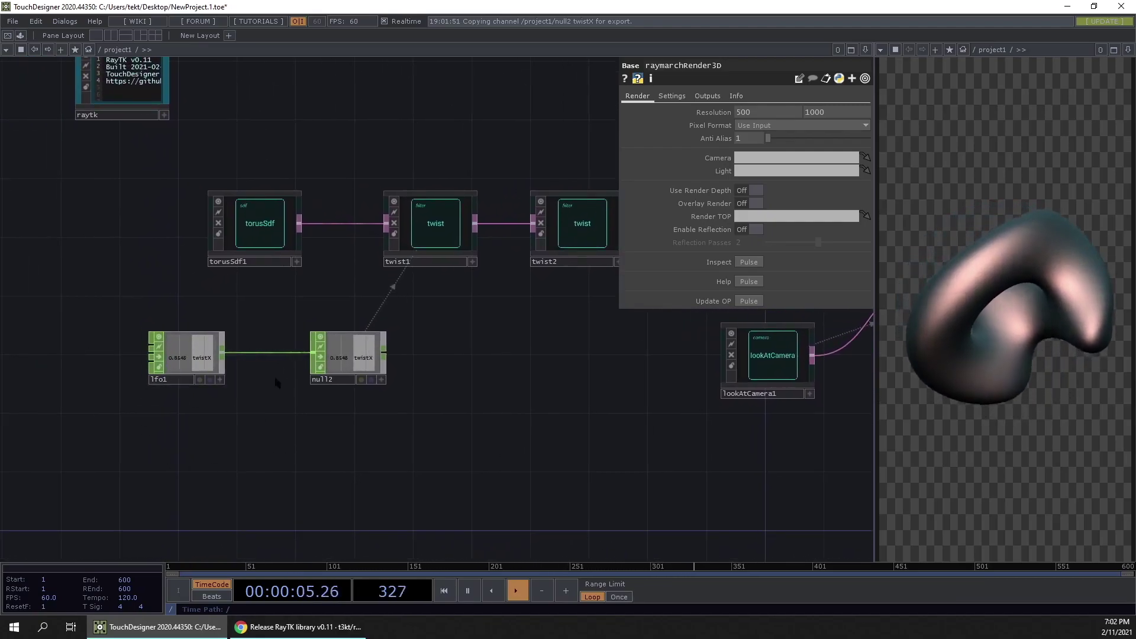
# Create a Constant CHOP below lfo1 and name its channel twistX.
pyautogui.moveTo(172, 447); pyautogui.dragTo(249, 415)
pyautogui.press('Tab')
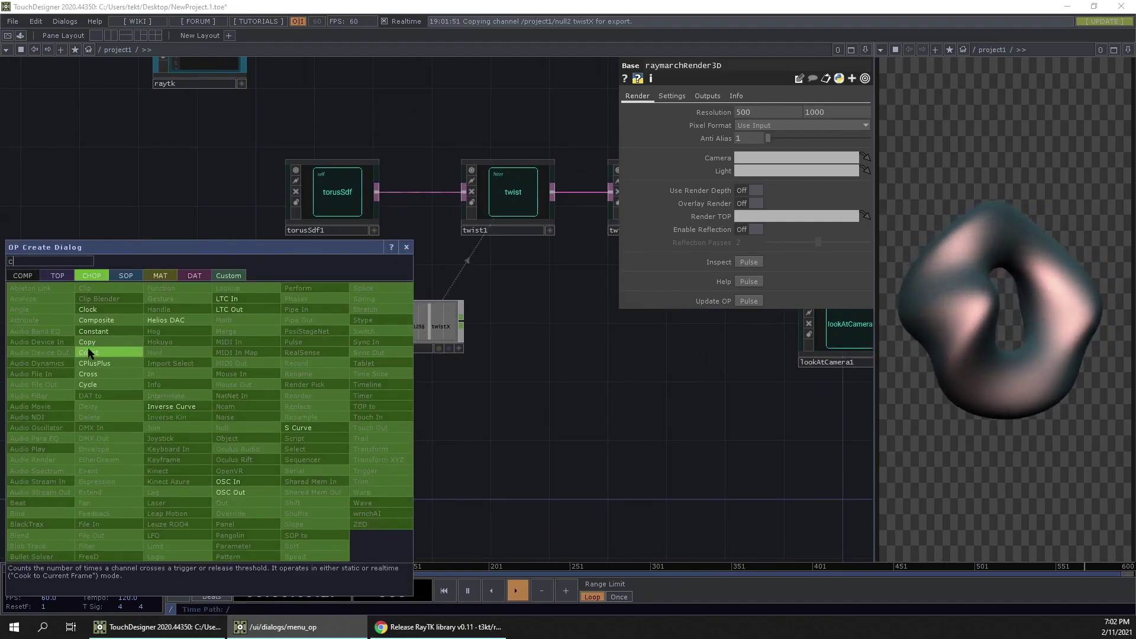
pyautogui.click(95, 331)
pyautogui.click(248, 420)
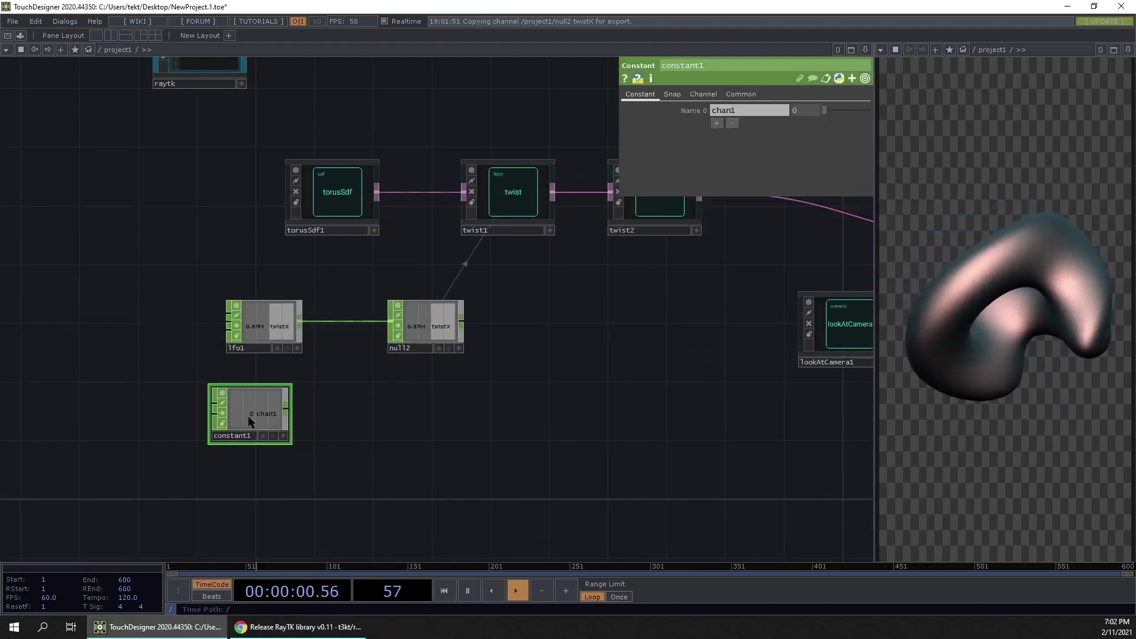
pyautogui.click(753, 115)
pyautogui.write('twistX')
pyautogui.press('Return')
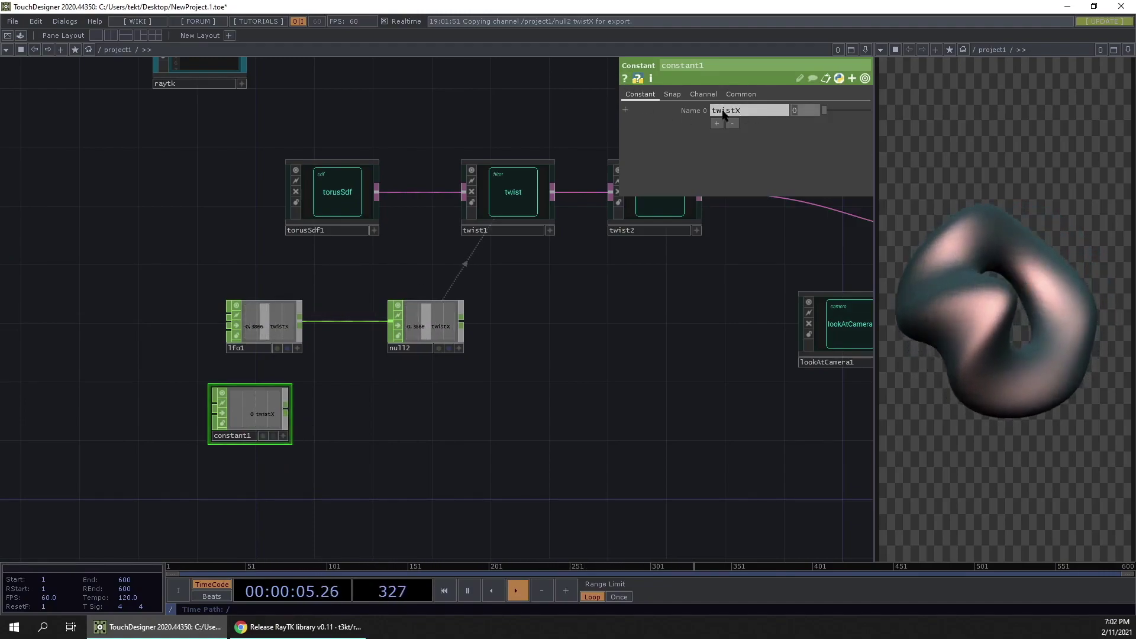
# Add a Speed CHOP fed by constant1 and set the twistX value of the constant to 0.18.
pyautogui.press('Tab')
pyautogui.write('sp')
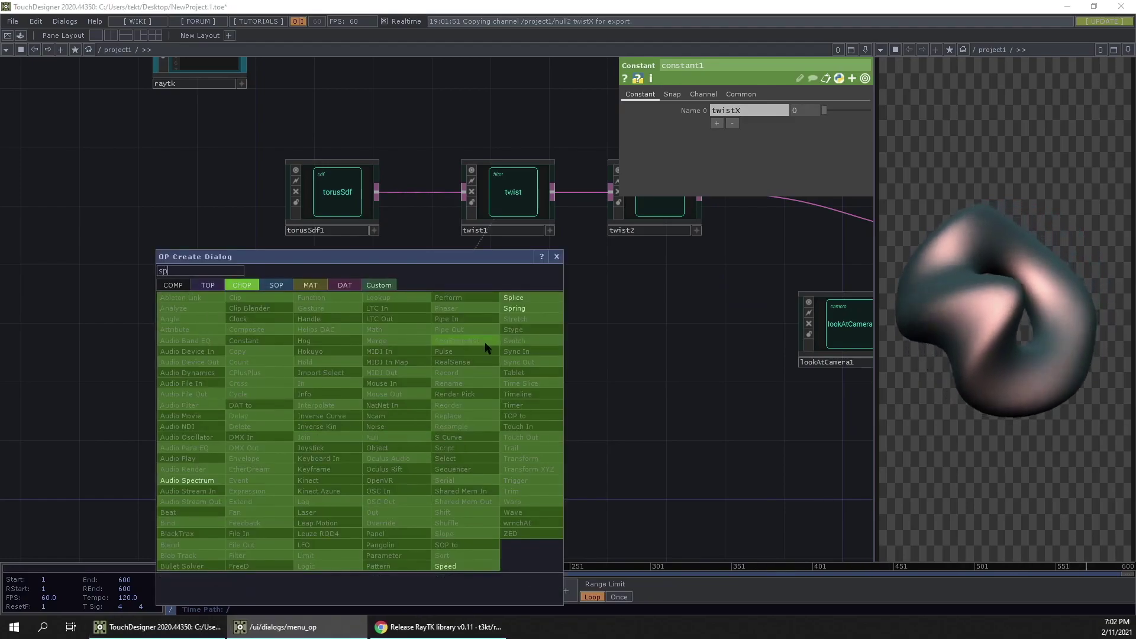
pyautogui.click(450, 566)
pyautogui.click(338, 408)
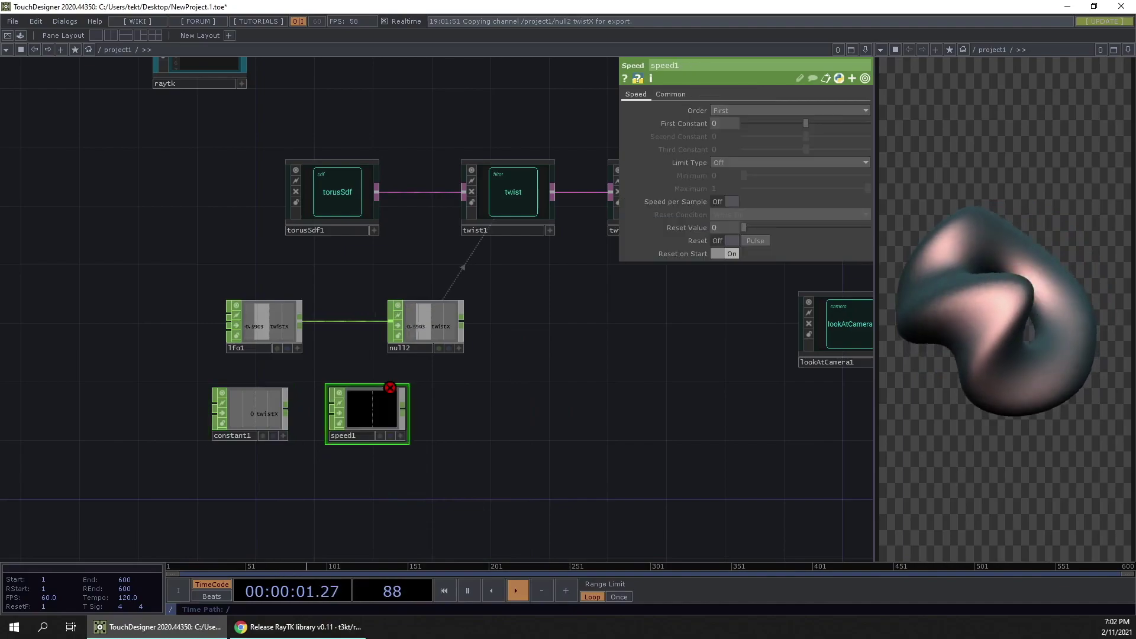
pyautogui.moveTo(324, 410); pyautogui.dragTo(287, 408)
pyautogui.click(253, 419)
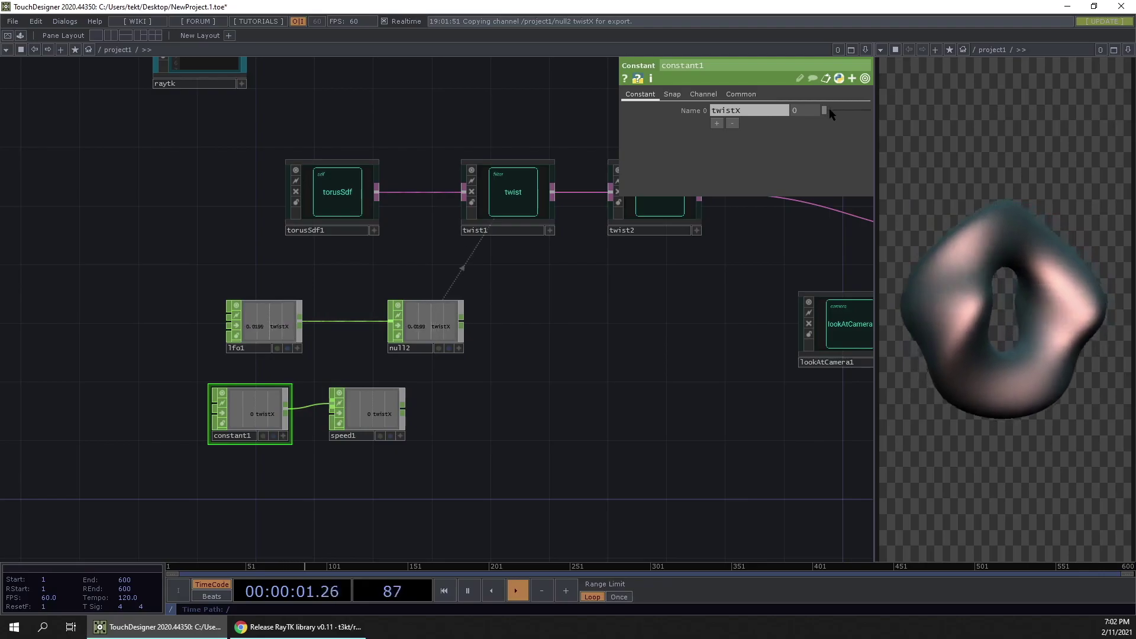
pyautogui.moveTo(825, 112); pyautogui.dragTo(832, 112)
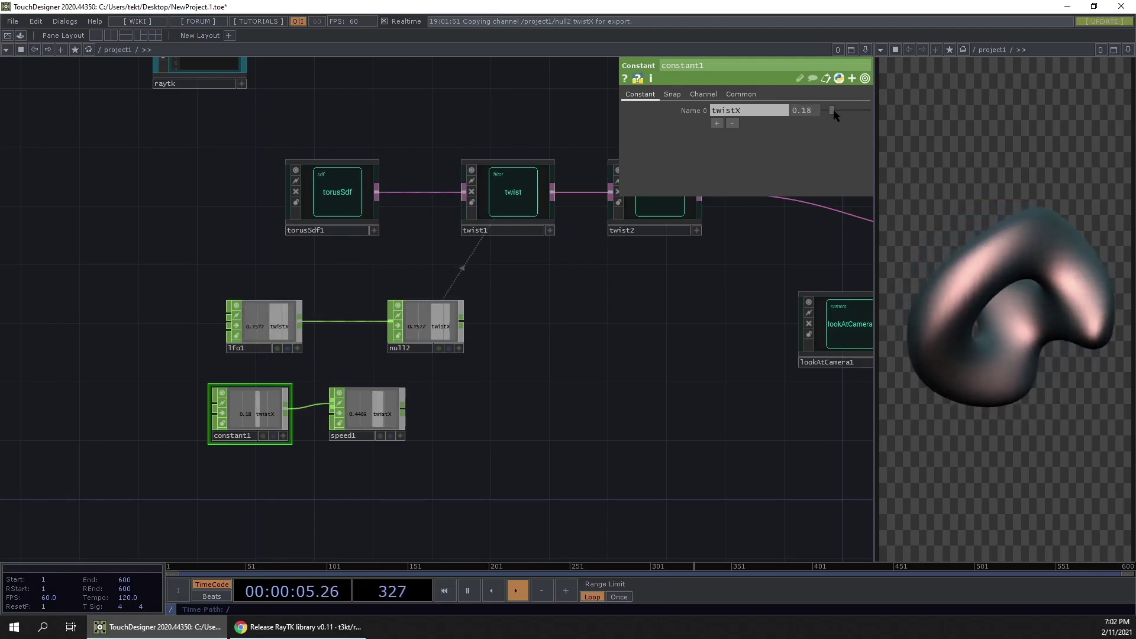
# Connect the output of speed1 to null2 in place of lfo1.
pyautogui.scroll(3, 256, 426)
pyautogui.scroll(-2, 398, 385)
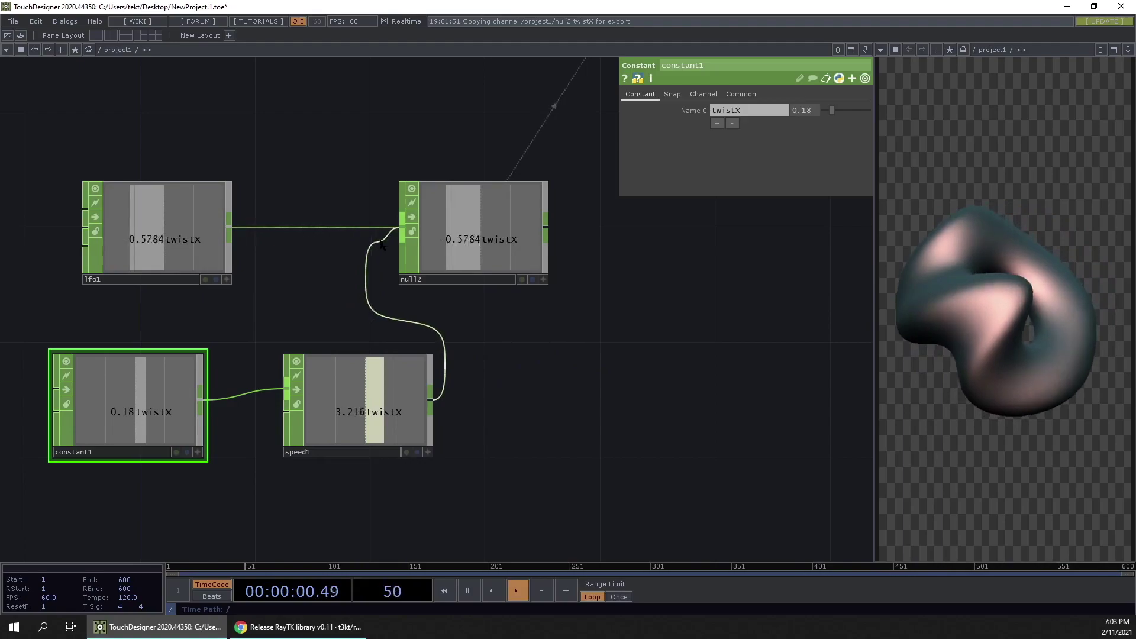
pyautogui.click(400, 231)
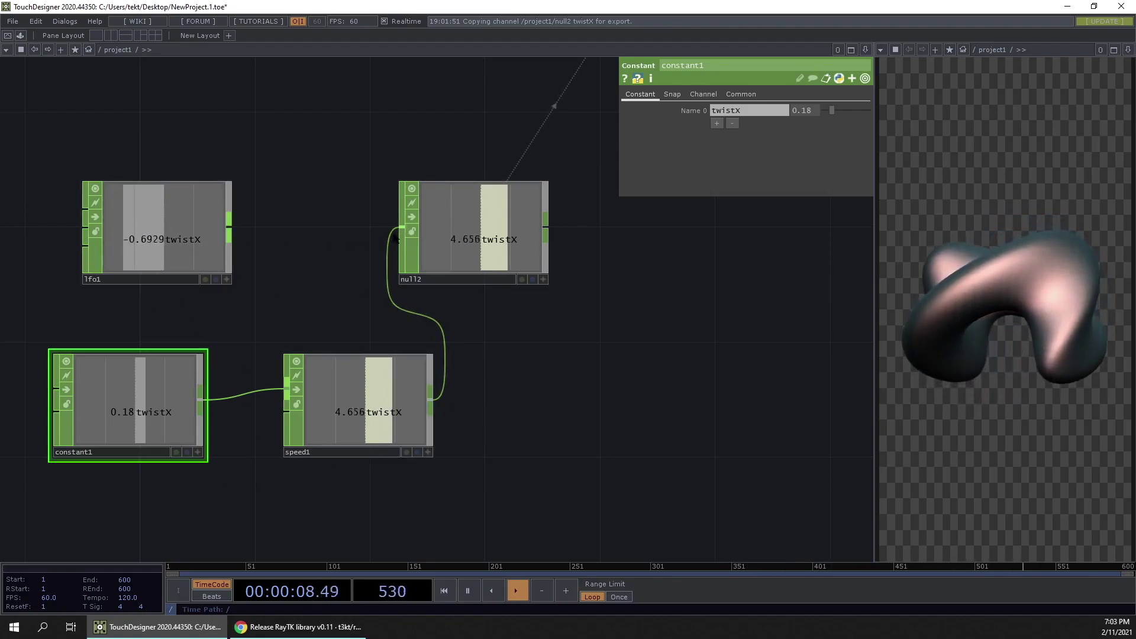
pyautogui.moveTo(408, 233); pyautogui.dragTo(230, 226)
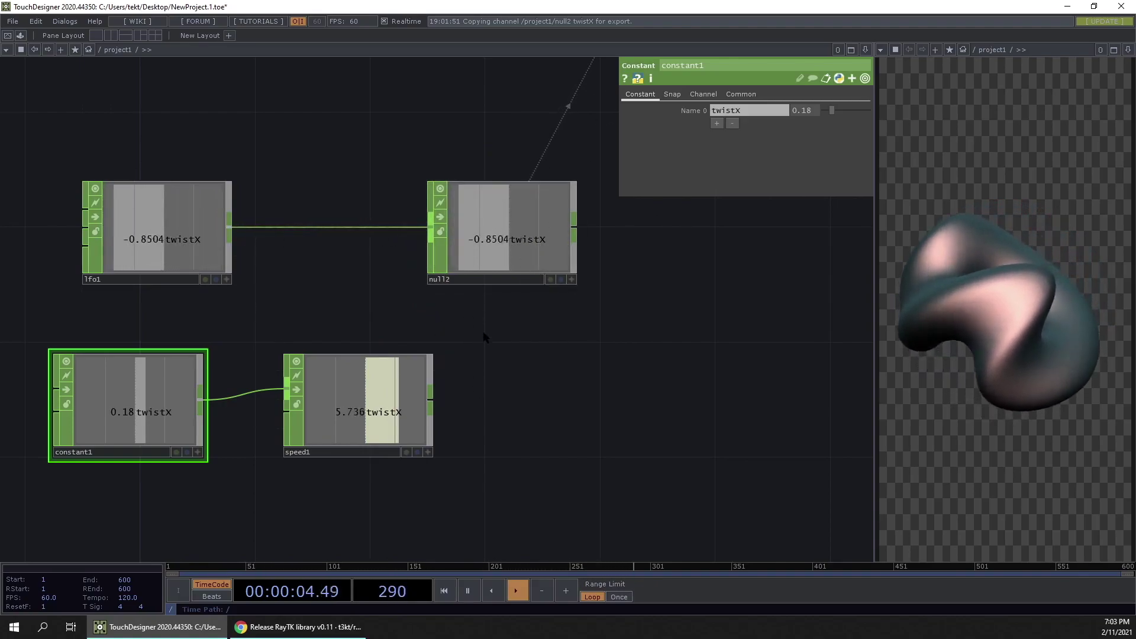
pyautogui.hotkey('ctrl', 'z')
# Delete lfo1 and move constant1 and speed1 up in line with null2.
pyautogui.scroll(-3, 416, 349)
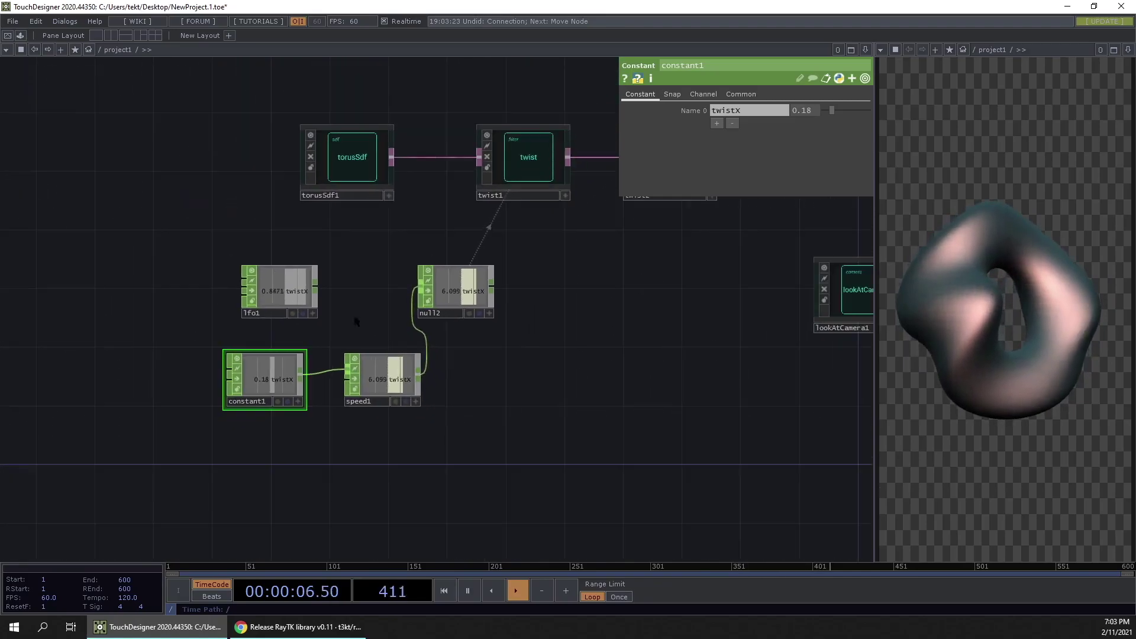
pyautogui.click(277, 285)
pyautogui.press('Delete')
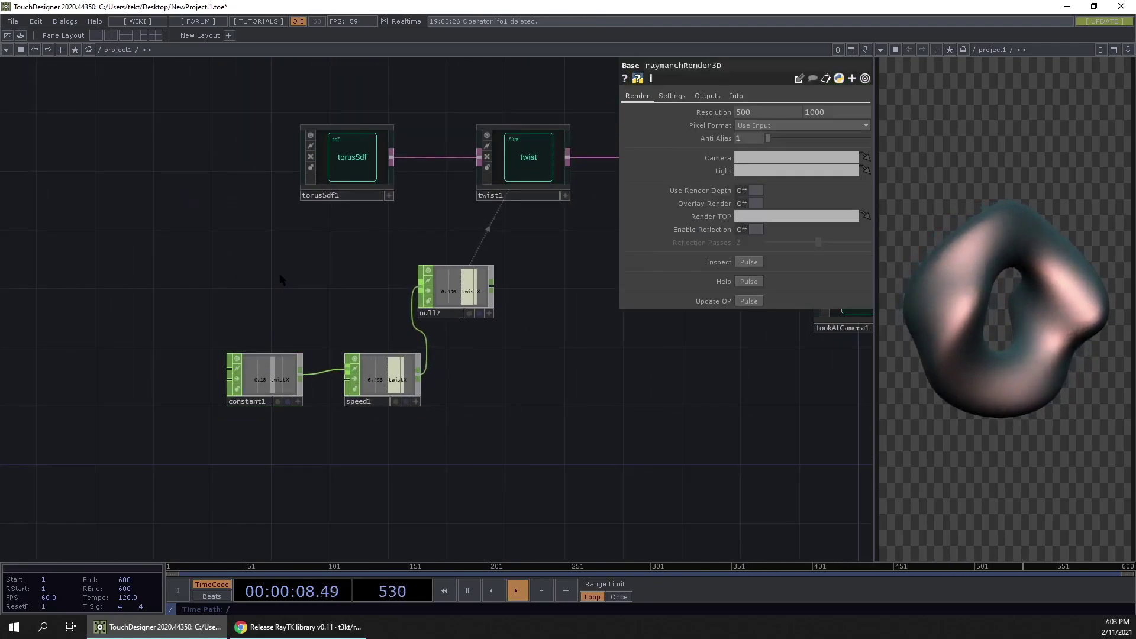
pyautogui.moveTo(238, 324); pyautogui.dragTo(429, 409, button='right')
pyautogui.moveTo(414, 403); pyautogui.dragTo(367, 327)
# Duplicate the chain of constant1, speed1 and null2 and place the copy directly below the original.
pyautogui.scroll(-2, 355, 361)
pyautogui.moveTo(219, 334); pyautogui.dragTo(106, 318, button='right')
pyautogui.hotkey('ctrl', 'c')
pyautogui.hotkey('ctrl', 'v')
pyautogui.scroll(3, 166, 350)
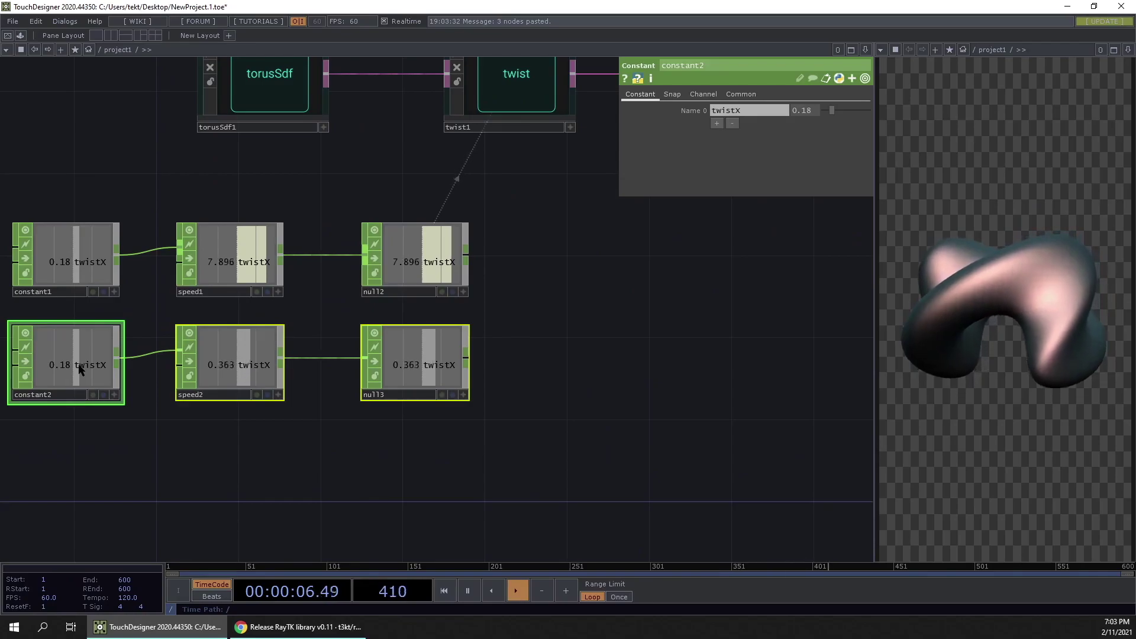
# Rename the channel of constant2 to twistY.
pyautogui.click(80, 370)
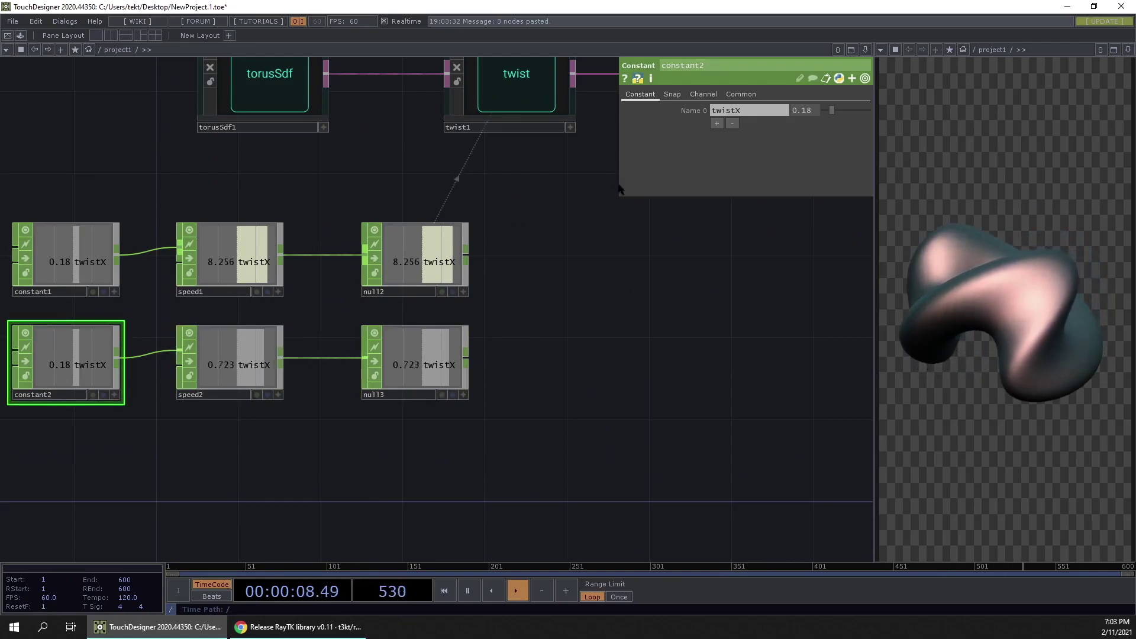
pyautogui.click(753, 114)
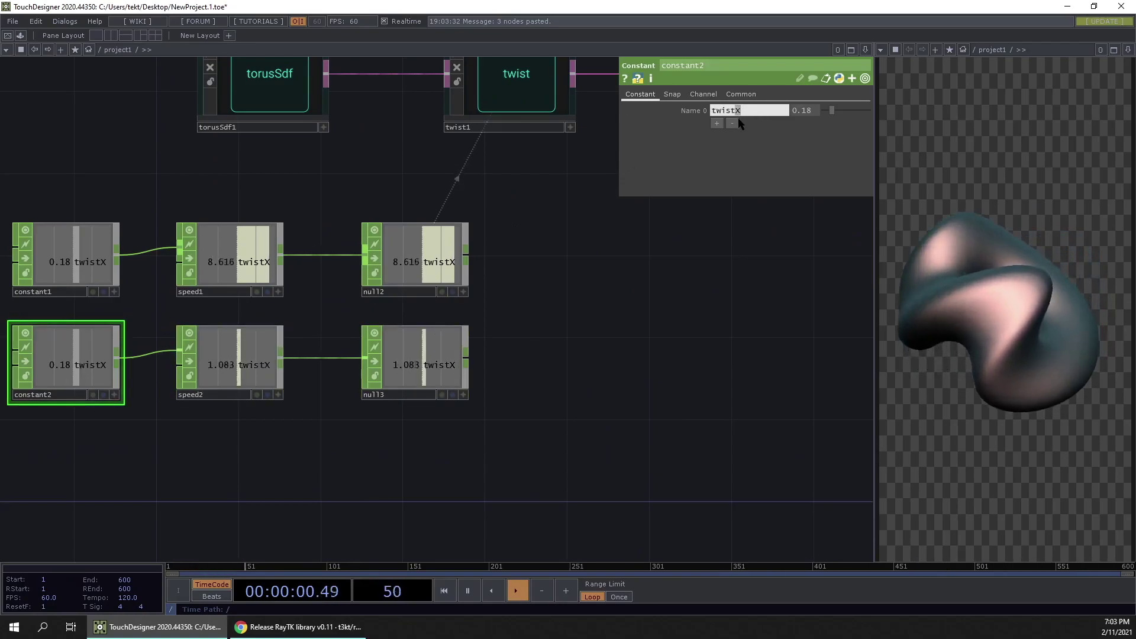
pyautogui.write('Y')
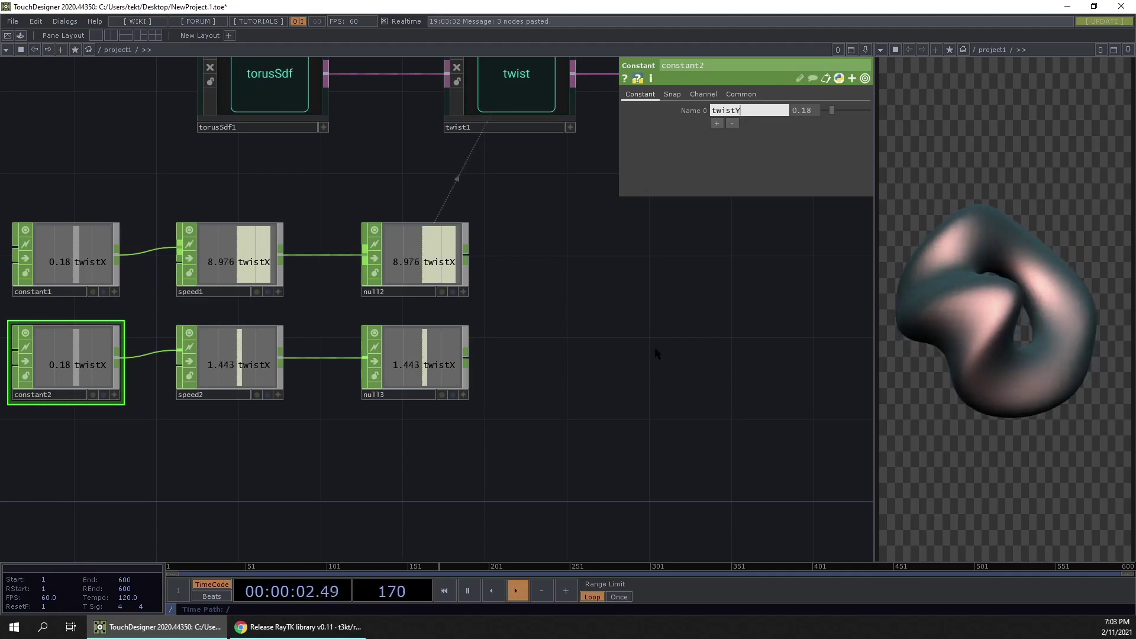
pyautogui.press('Return')
pyautogui.moveTo(587, 335); pyautogui.dragTo(563, 398)
pyautogui.scroll(-2, 556, 397)
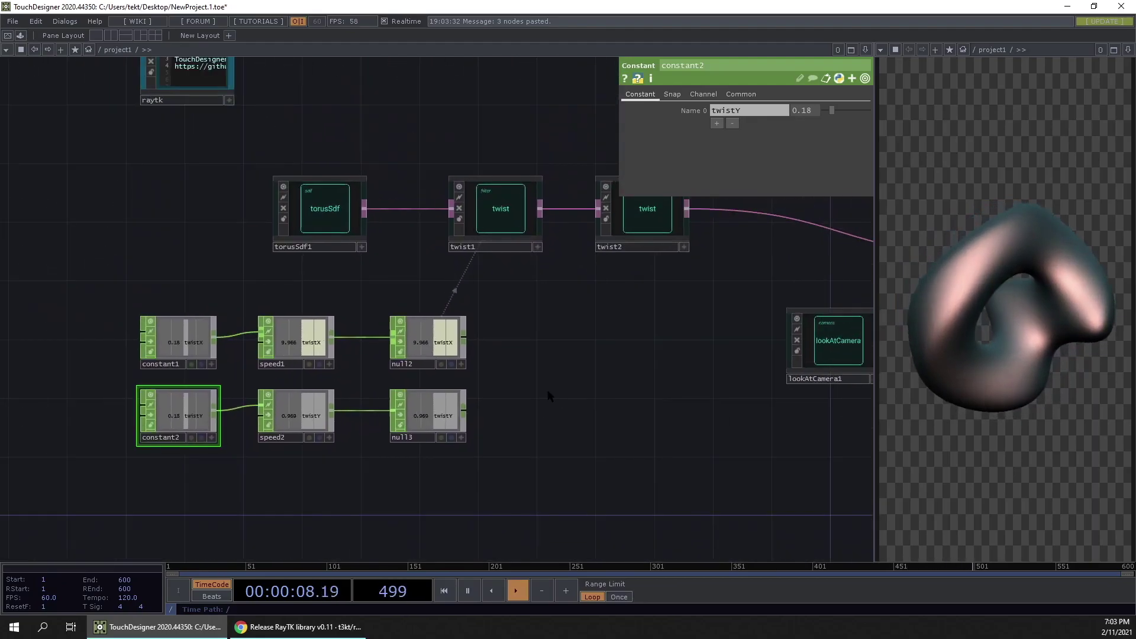
pyautogui.click(659, 218)
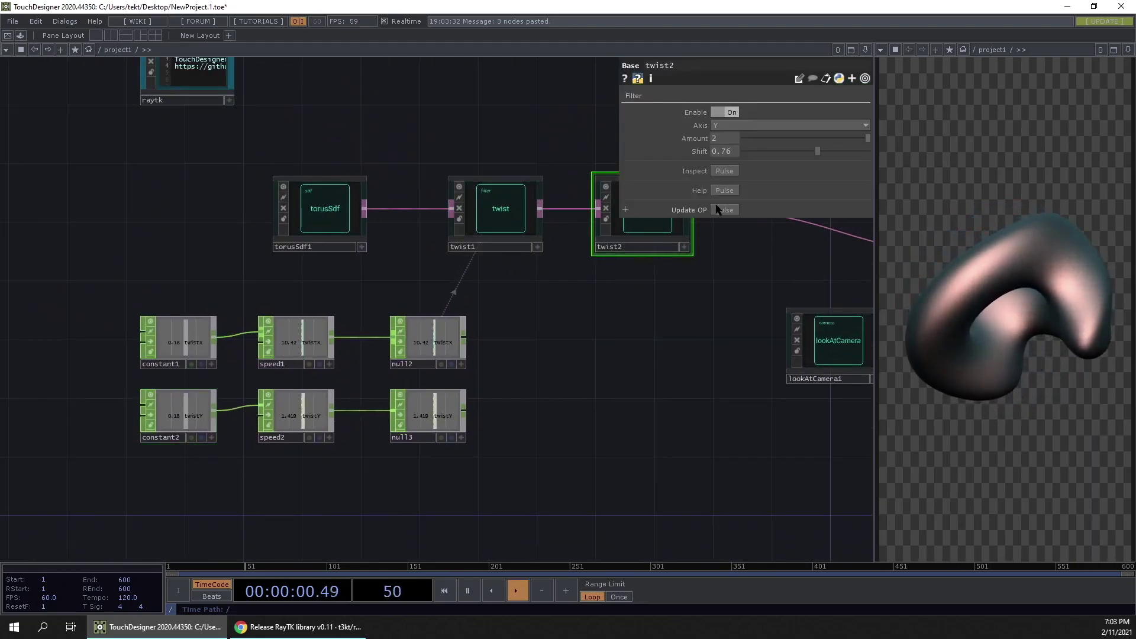
pyautogui.scroll(3, 645, 332)
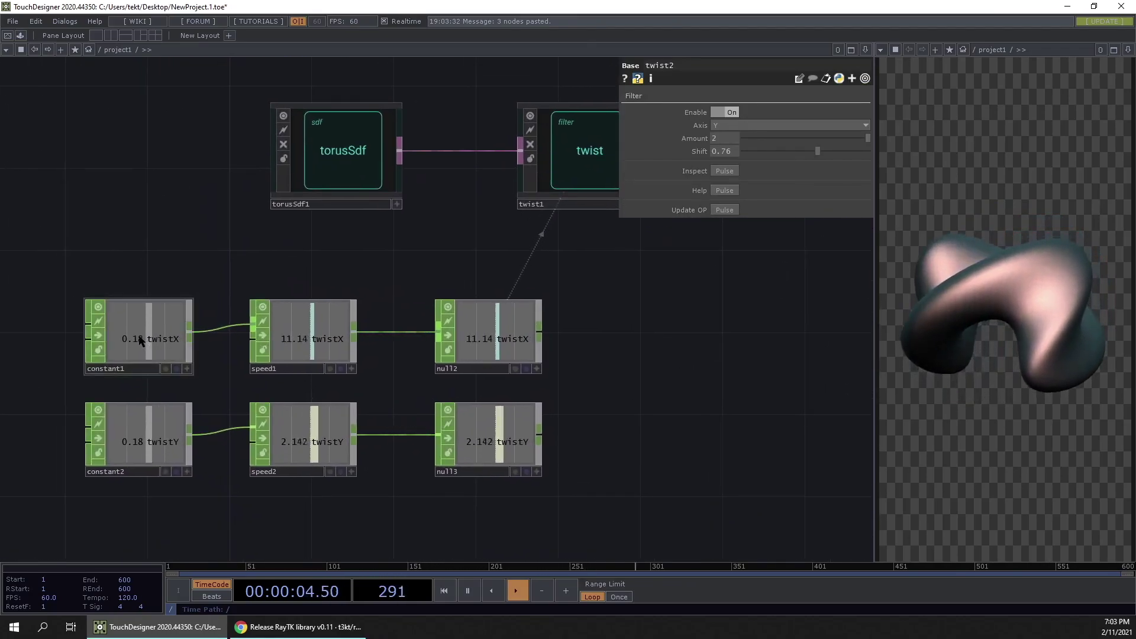
pyautogui.moveTo(391, 308); pyautogui.dragTo(535, 339)
pyautogui.click(71, 337)
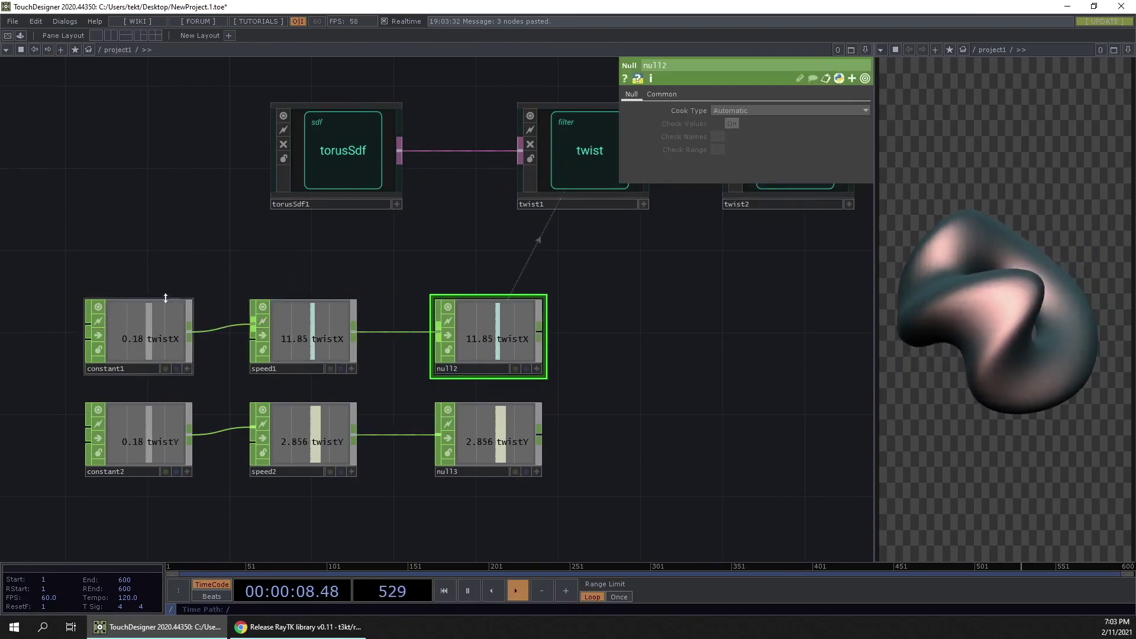
# Add a second channel named twistY to constant1 and set its value to 0.34.
pyautogui.click(161, 331)
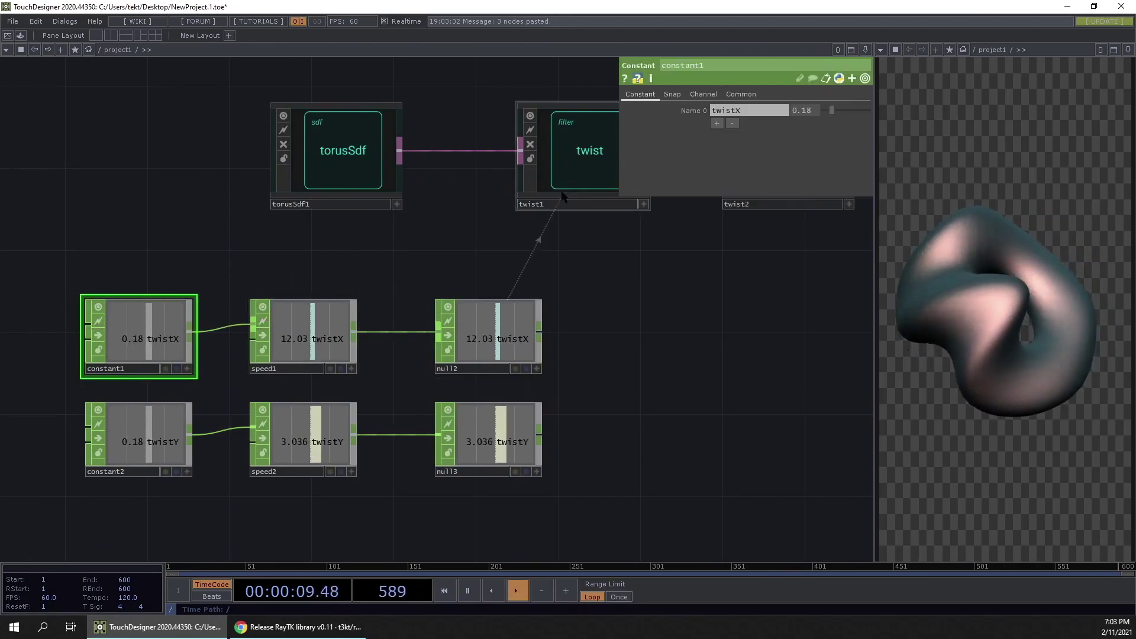
pyautogui.click(717, 123)
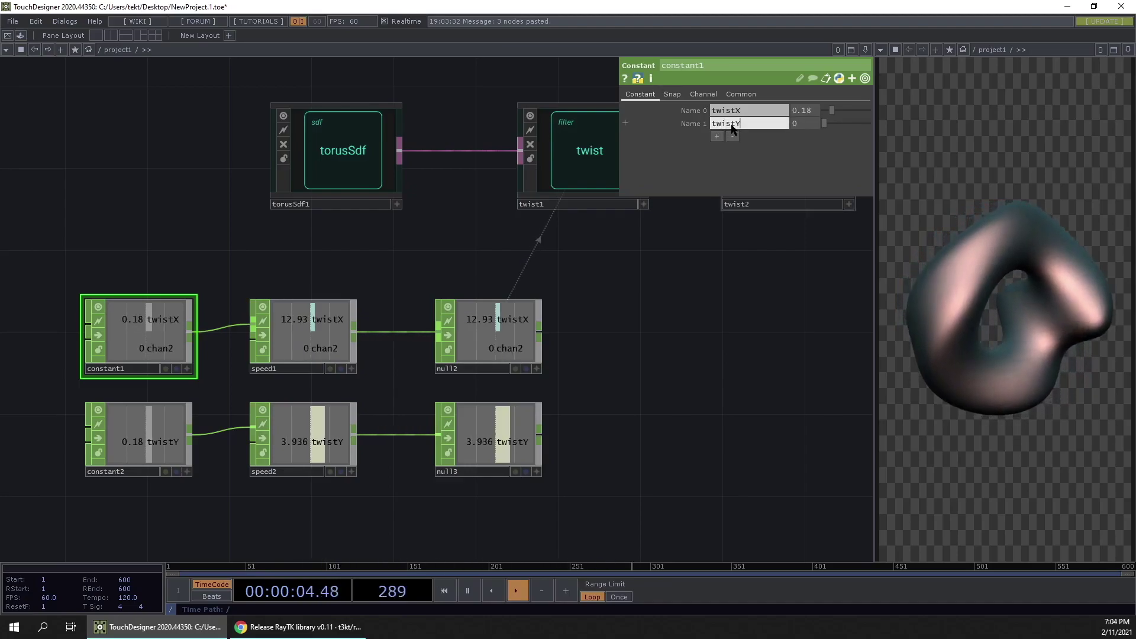
pyautogui.press('Return')
pyautogui.moveTo(826, 124); pyautogui.dragTo(831, 124)
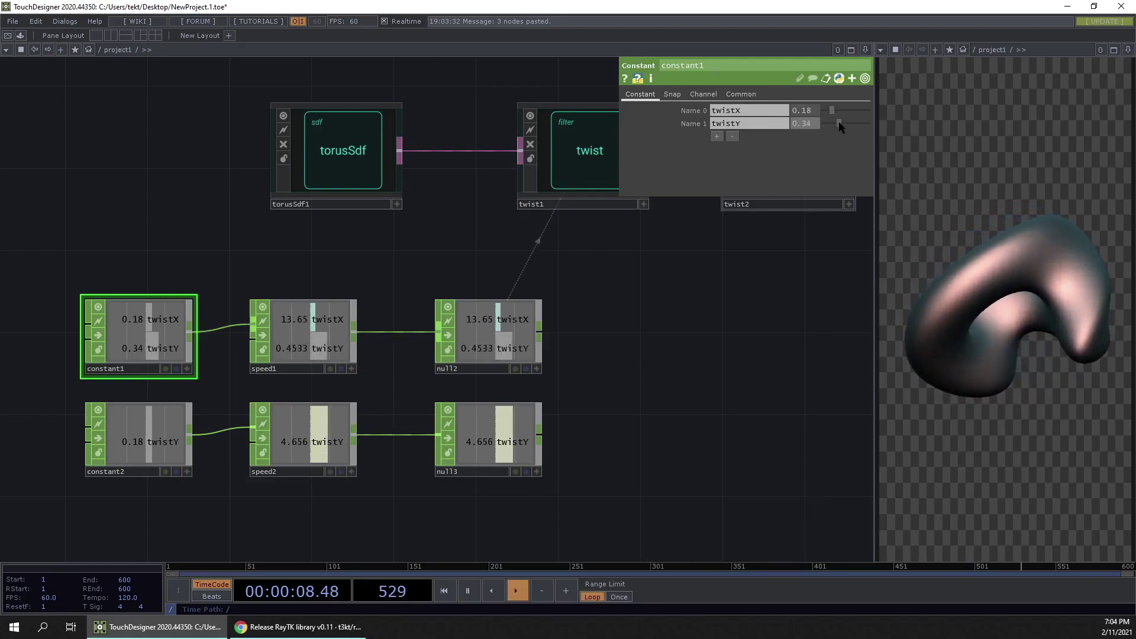
pyautogui.moveTo(761, 299); pyautogui.dragTo(815, 236)
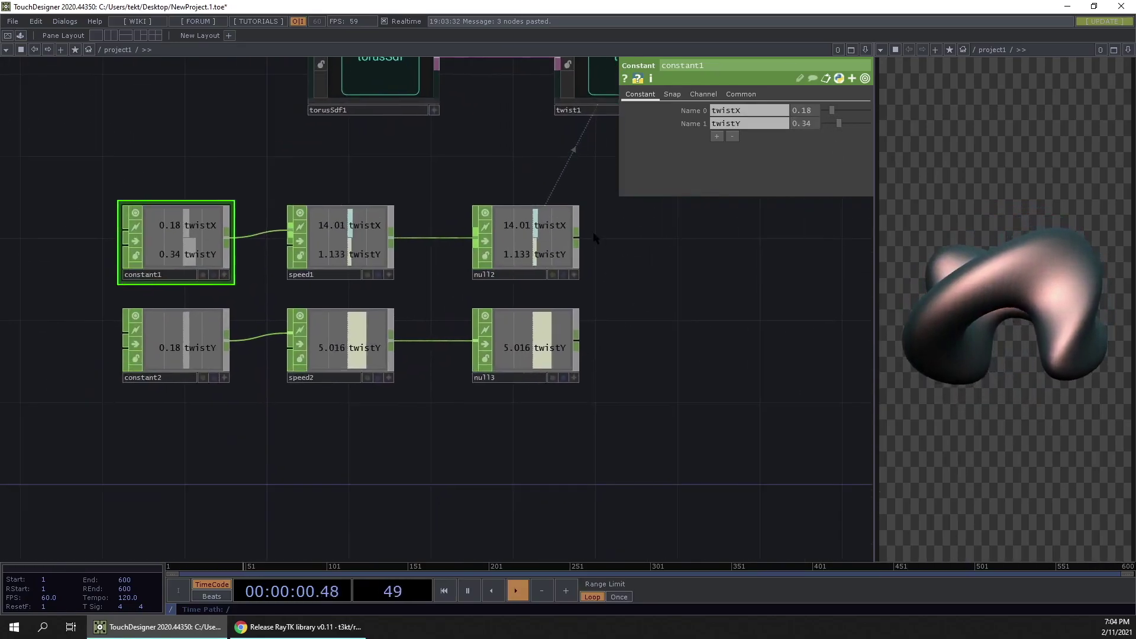
# Delete the duplicated chain of constant2, speed2 and null3.
pyautogui.moveTo(658, 317); pyautogui.dragTo(118, 490)
pyautogui.press('Delete')
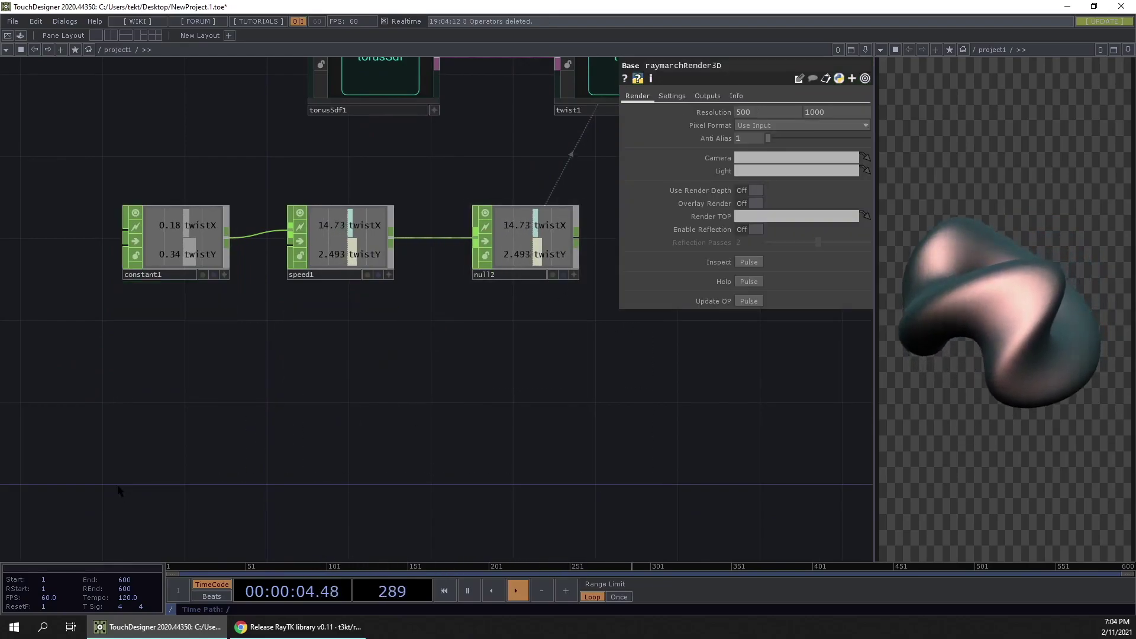
# Drive twist2's Shift with null2's twistY channel as a CHOP reference.
pyautogui.moveTo(561, 320); pyautogui.dragTo(261, 388)
pyautogui.moveTo(255, 391); pyautogui.dragTo(259, 357, button='middle')
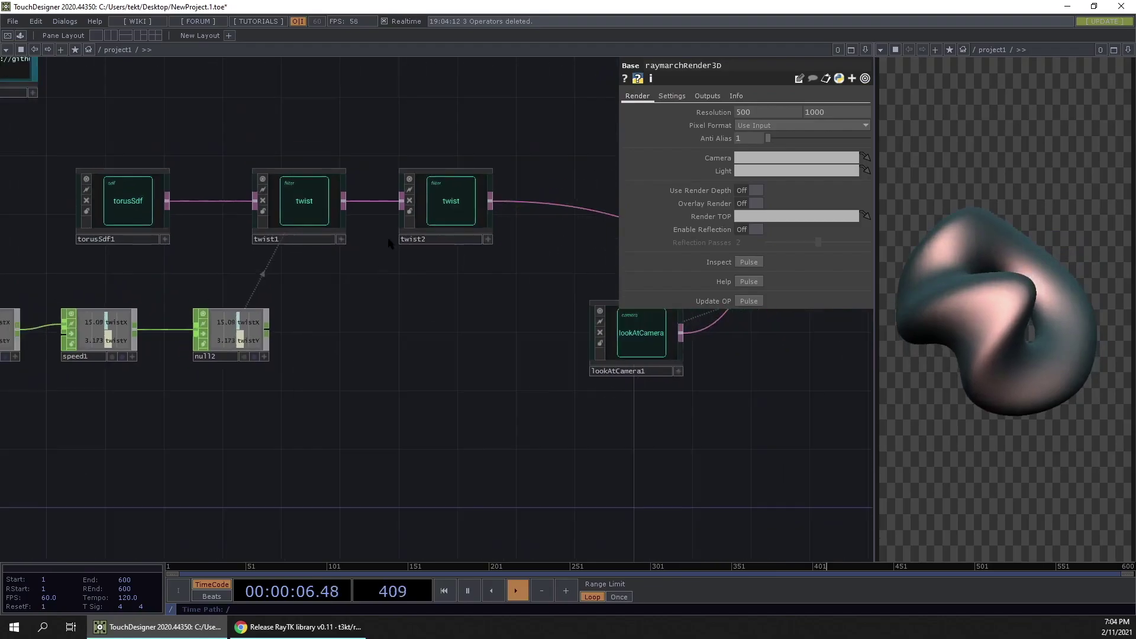
pyautogui.click(424, 220)
pyautogui.moveTo(290, 300); pyautogui.dragTo(286, 368, button='middle')
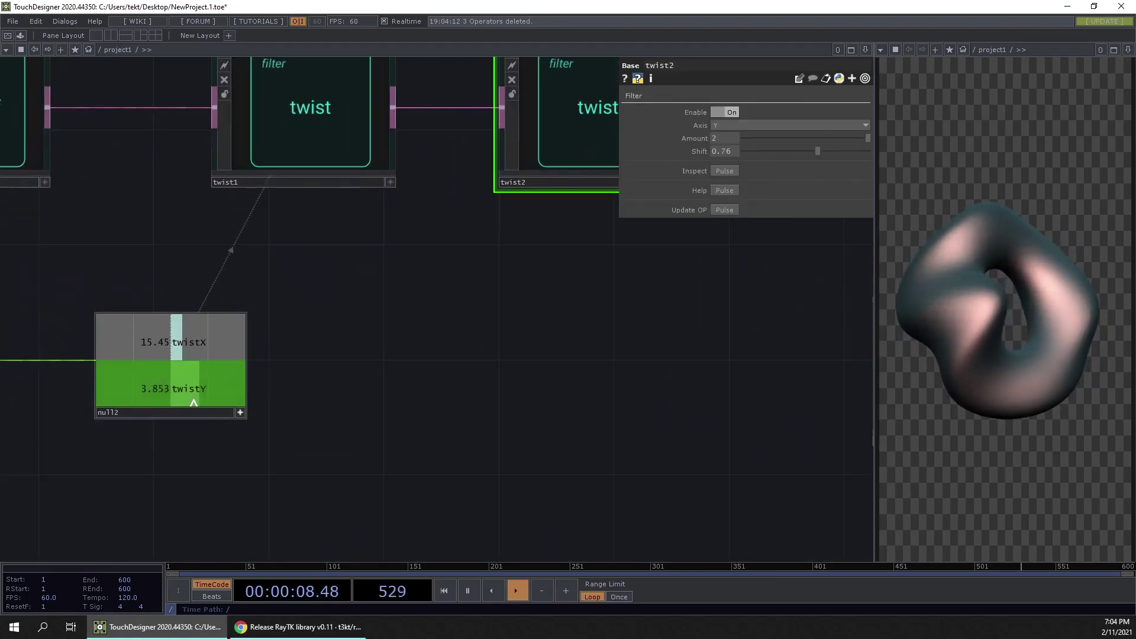
pyautogui.moveTo(192, 396); pyautogui.dragTo(718, 151)
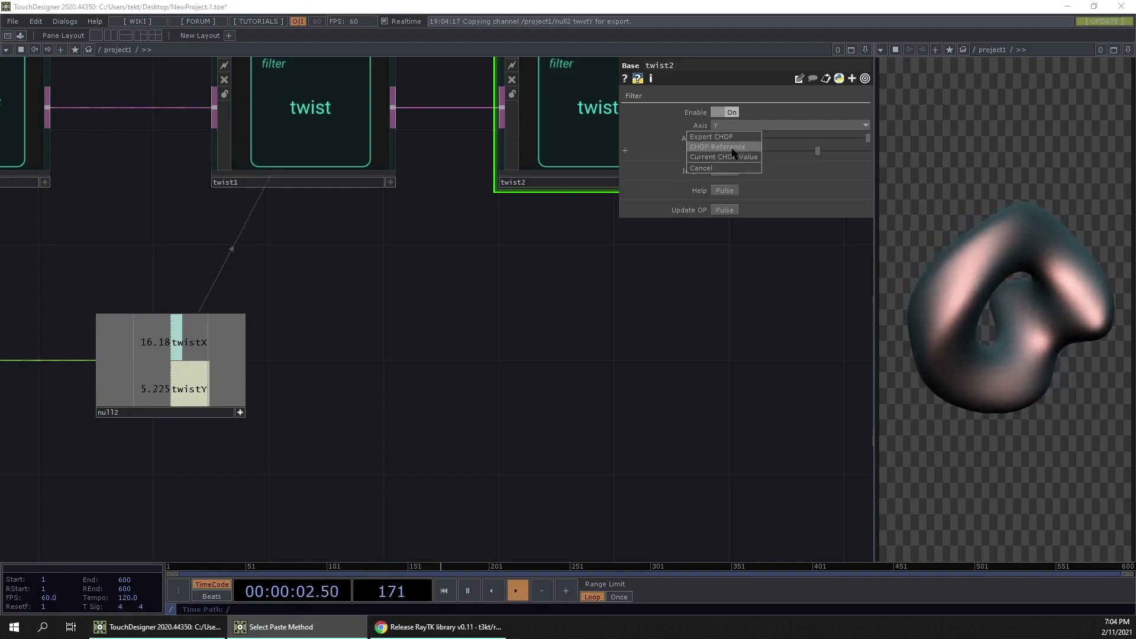
pyautogui.click(732, 148)
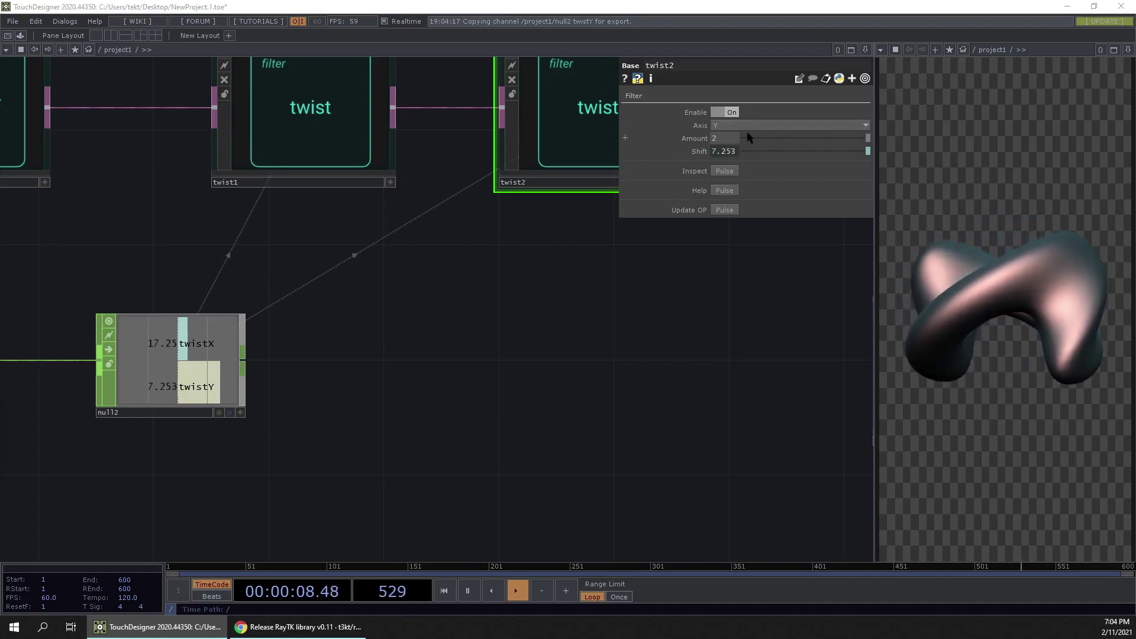
# Set twist2's Amount to 0.5 and twist1's Amount to 0.8.
pyautogui.moveTo(705, 145); pyautogui.dragTo(717, 116, button='middle')
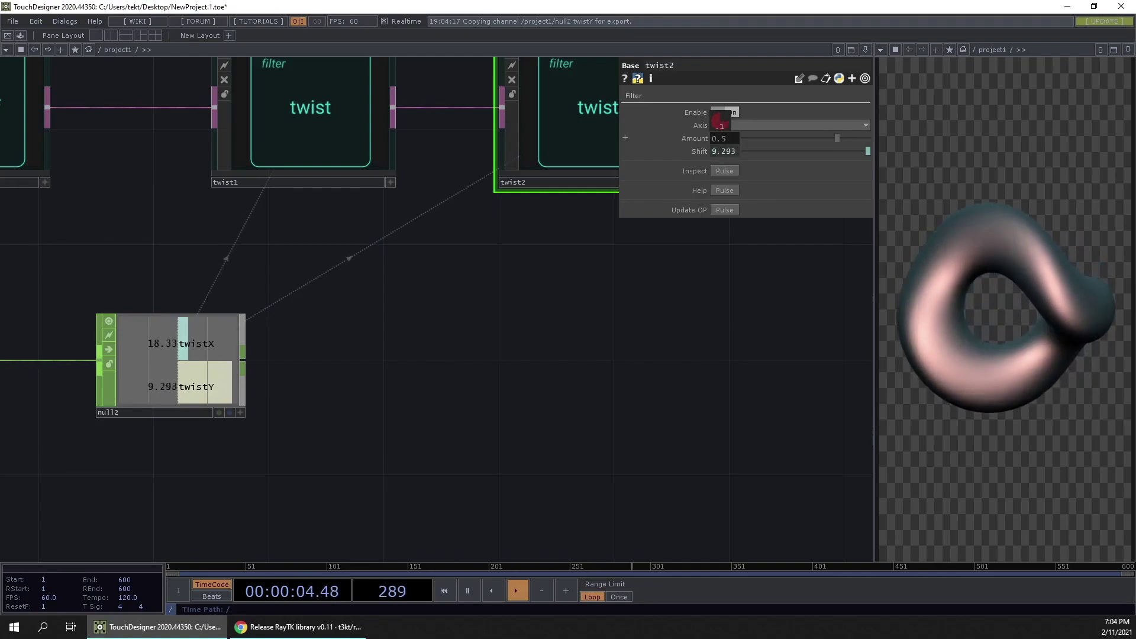
pyautogui.click(331, 138)
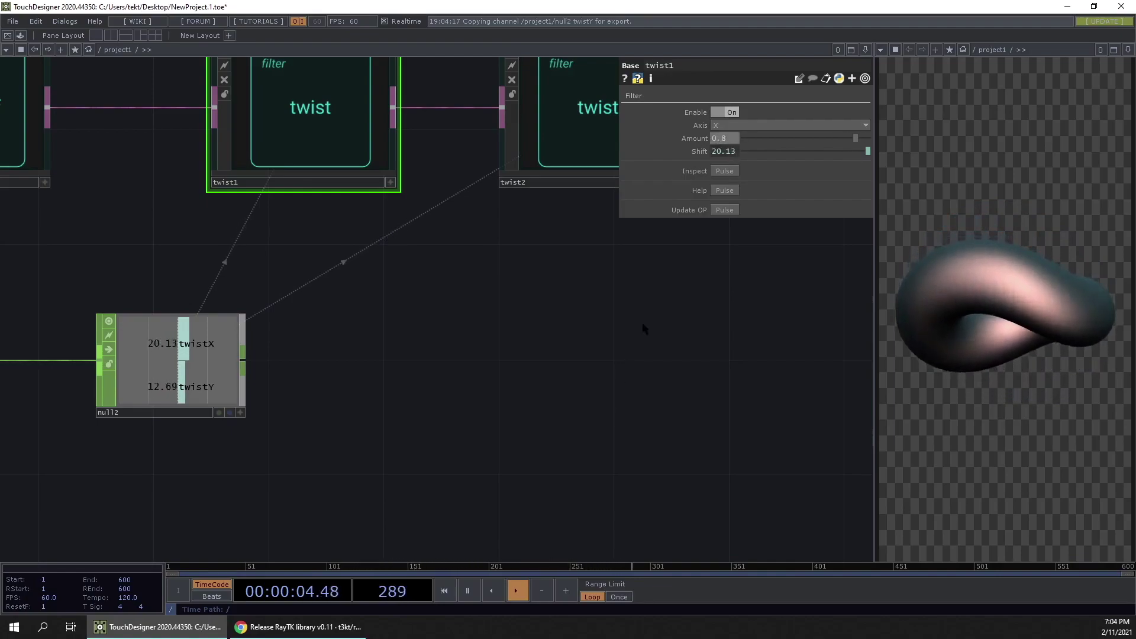
# Lock null2 to freeze the twistX and twistY values feeding the twist filters.
pyautogui.scroll(-2, 639, 334)
pyautogui.moveTo(737, 415); pyautogui.dragTo(332, 399)
pyautogui.scroll(-2, 332, 399)
pyautogui.moveTo(374, 251); pyautogui.dragTo(436, 287)
pyautogui.scroll(2, 261, 272)
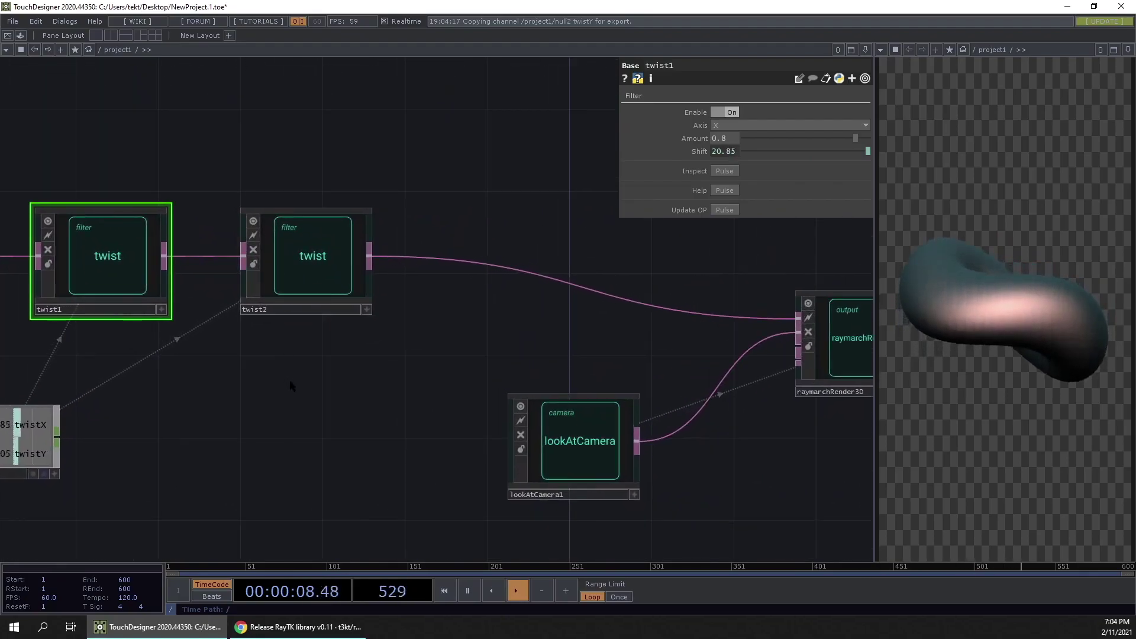
pyautogui.moveTo(292, 385); pyautogui.dragTo(420, 349)
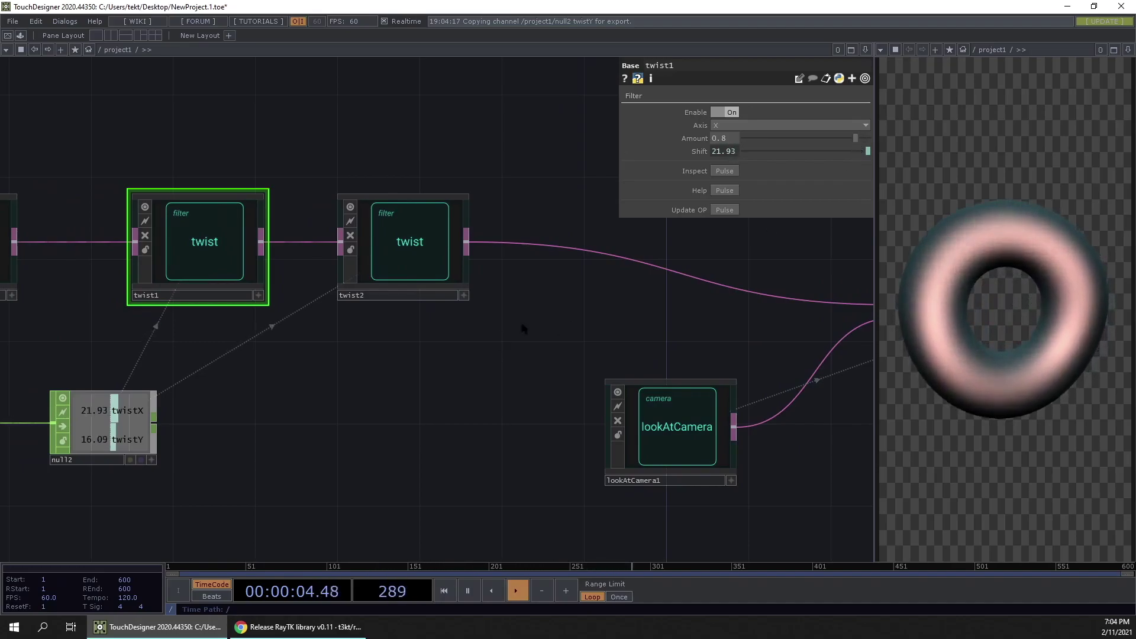
pyautogui.moveTo(464, 363); pyautogui.dragTo(577, 354)
pyautogui.moveTo(275, 426); pyautogui.dragTo(339, 443)
pyautogui.click(241, 449)
# Set twist1's Amount to 1.
pyautogui.click(594, 262)
pyautogui.click(729, 112)
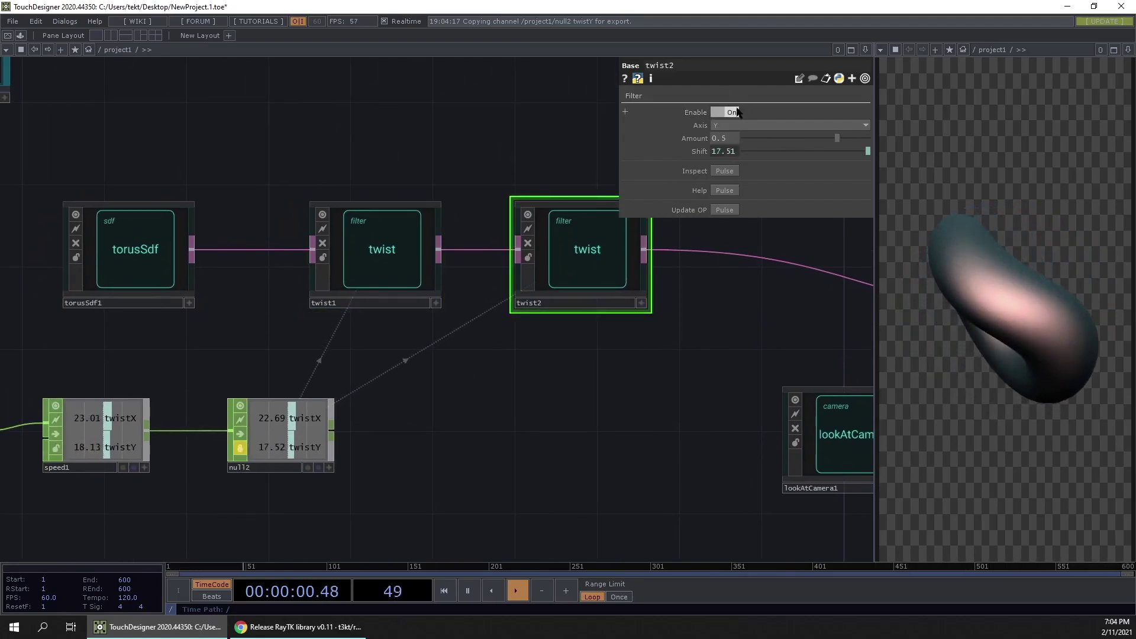
pyautogui.click(382, 260)
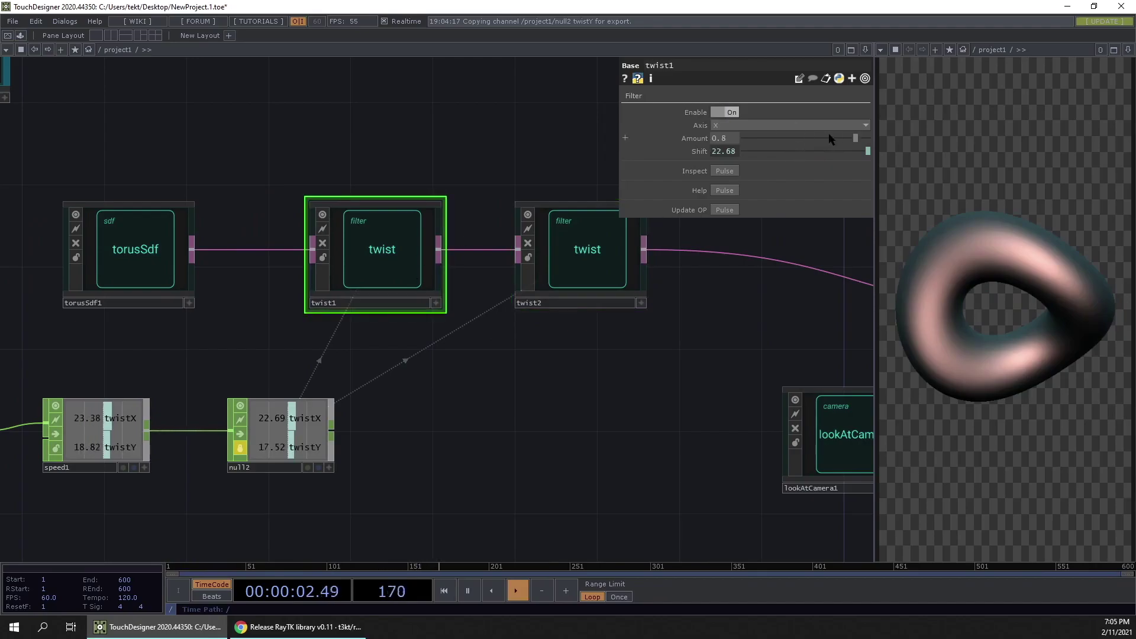
pyautogui.moveTo(856, 142); pyautogui.dragTo(881, 143)
# Try an Amount of 5.5 on twist1 and undo that change.
pyautogui.moveTo(732, 143)
pyautogui.mouseDown()
pyautogui.moveTo(723, 120)
pyautogui.moveTo(743, 155)
pyautogui.mouseUp()
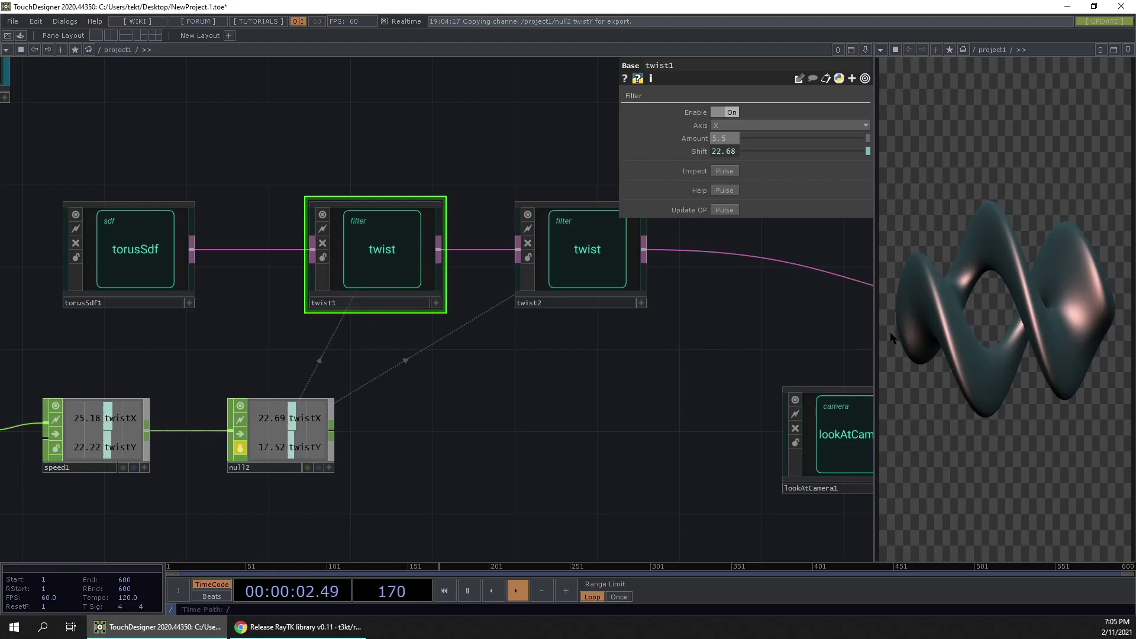
pyautogui.moveTo(699, 369); pyautogui.dragTo(713, 367)
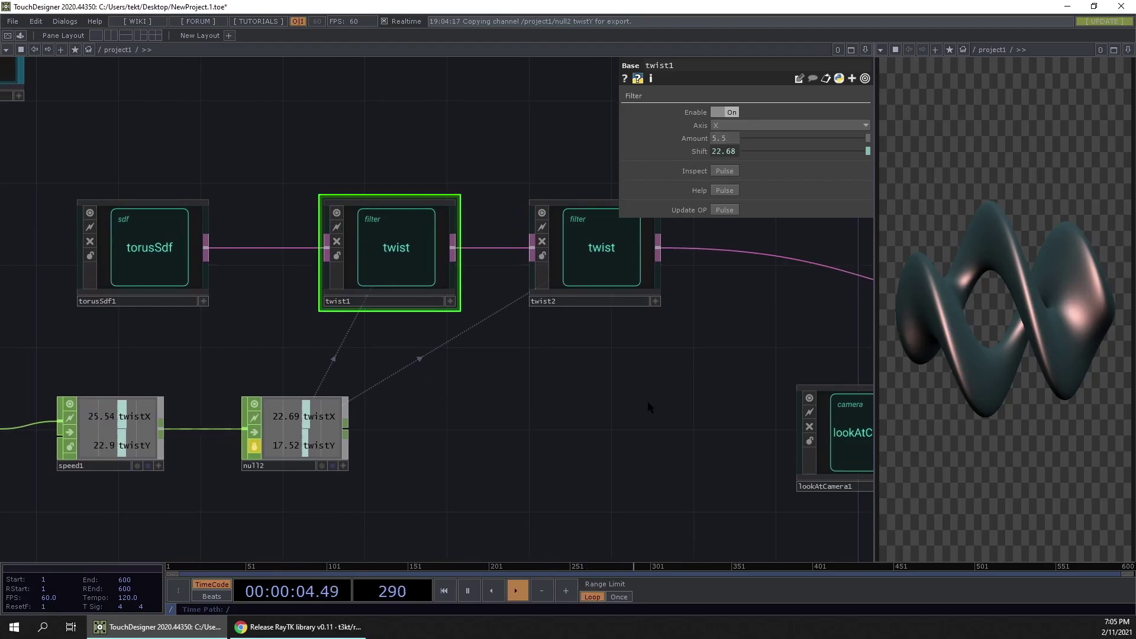
pyautogui.moveTo(651, 406); pyautogui.dragTo(565, 408)
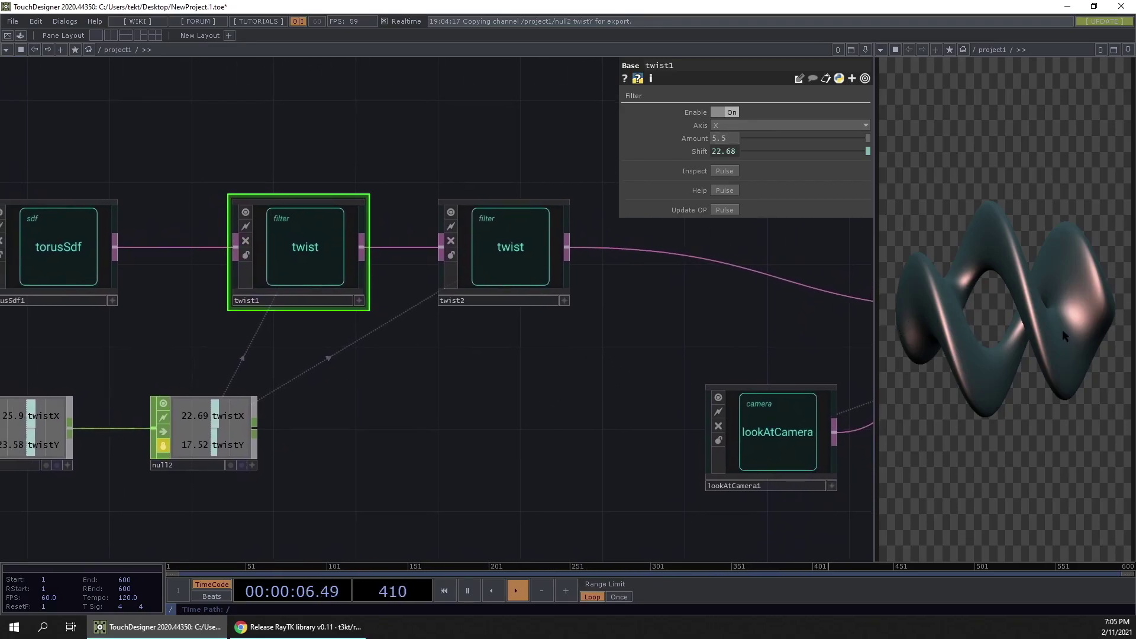
pyautogui.moveTo(496, 415); pyautogui.dragTo(601, 437)
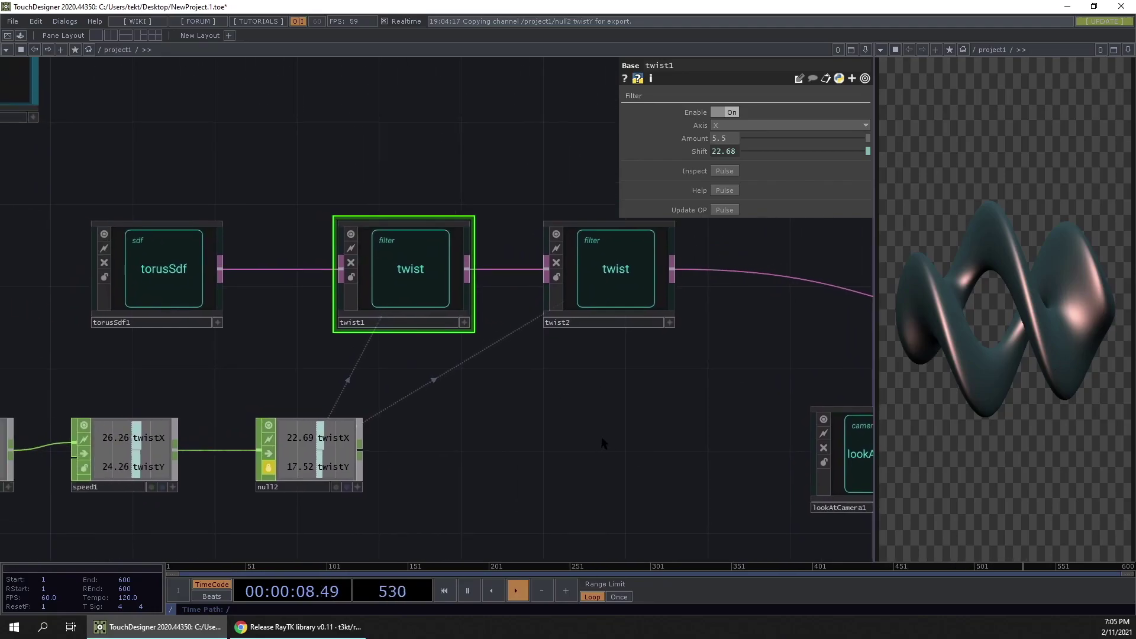
pyautogui.hotkey('ctrl', 'z')
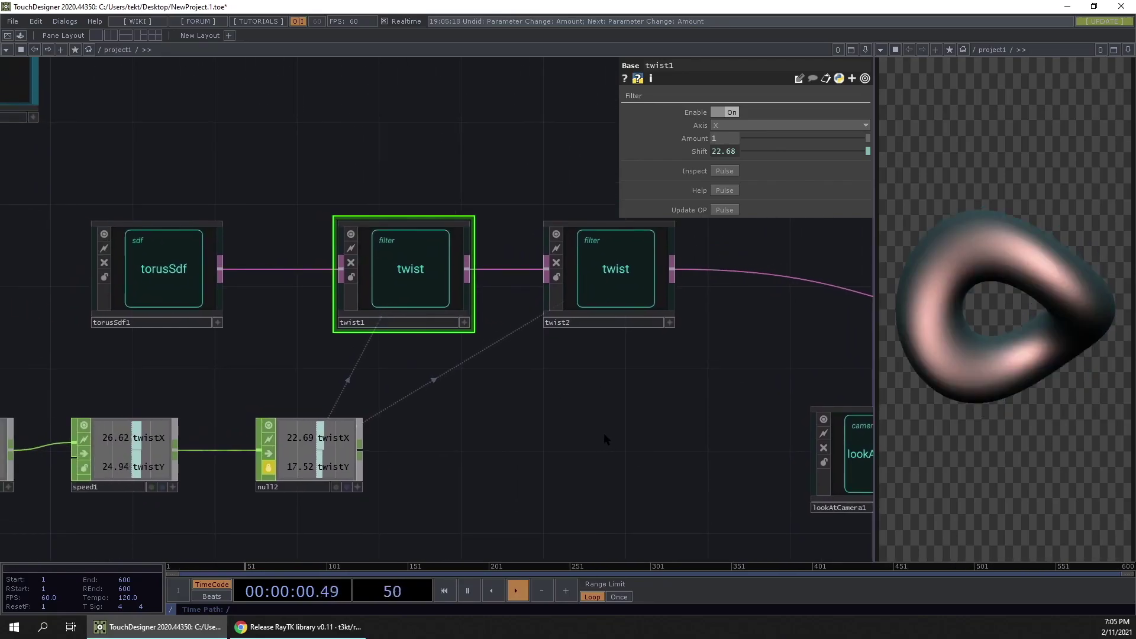
# Unlock null2, discarding its locked values.
pyautogui.click(269, 470)
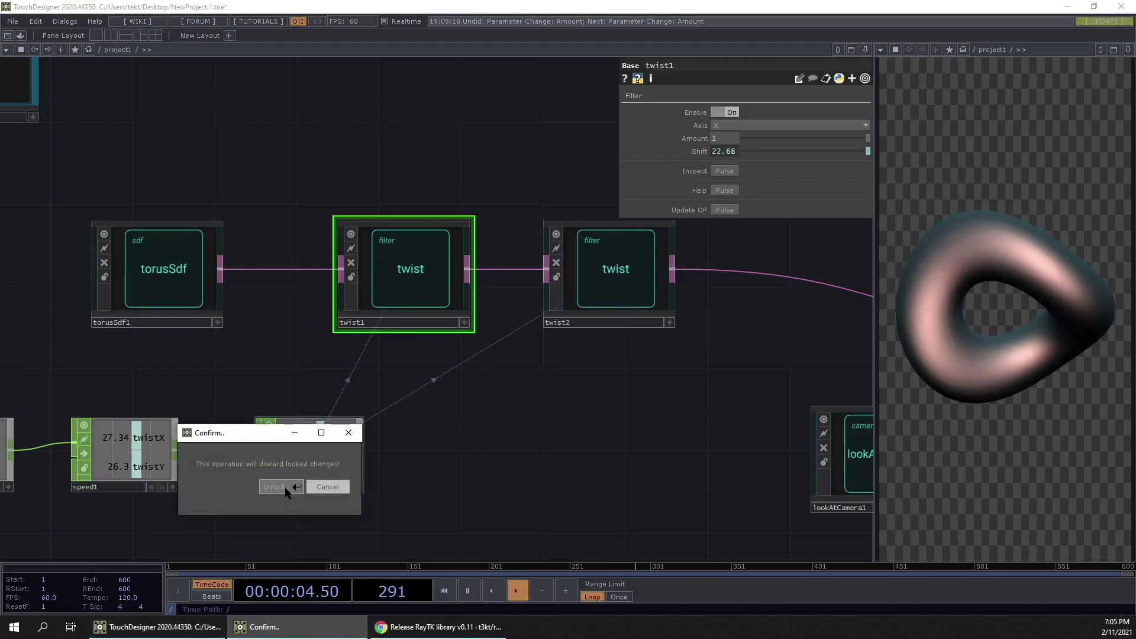
pyautogui.click(281, 487)
# Examine twist2's parameters and the whole network together with the animated torus render.
pyautogui.scroll(-2, 462, 452)
pyautogui.moveTo(566, 449); pyautogui.dragTo(398, 366)
pyautogui.click(397, 365)
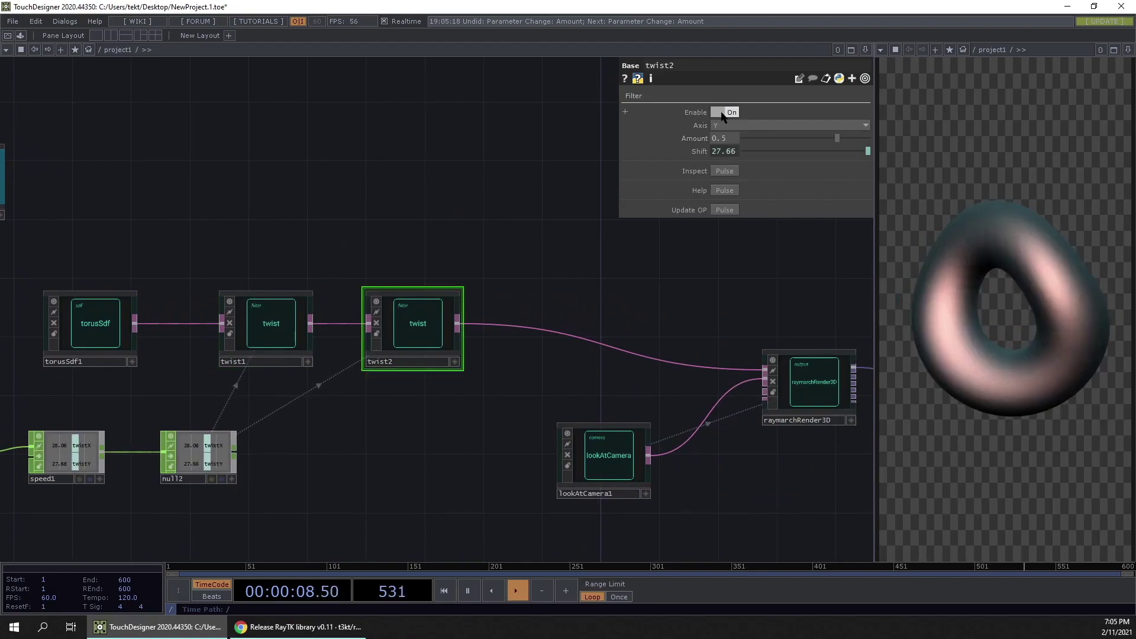
pyautogui.press('h')
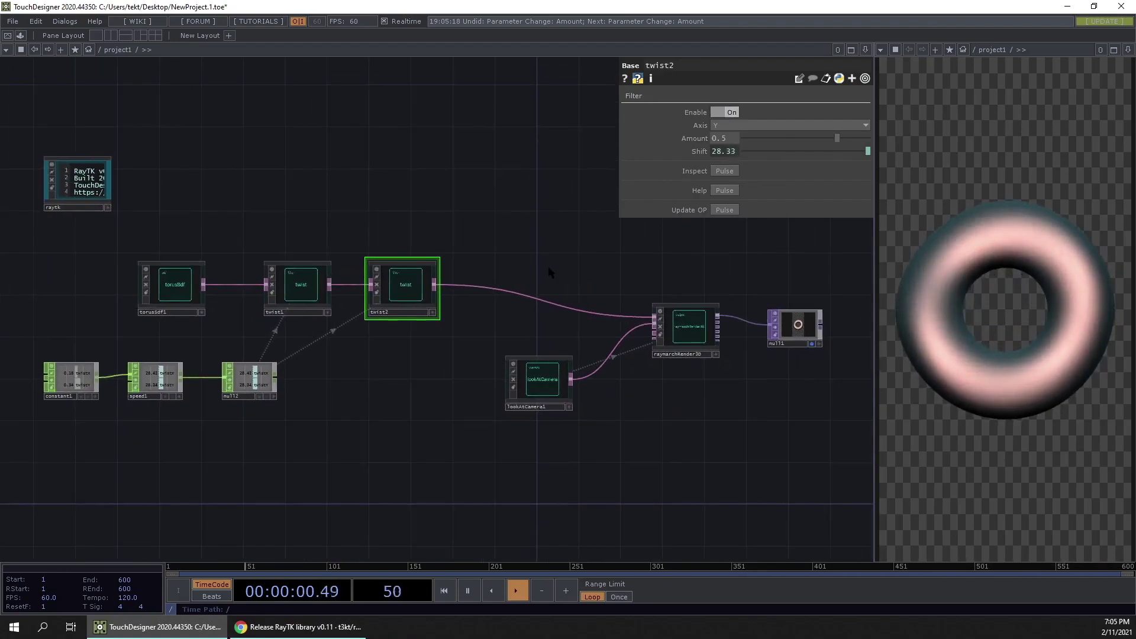
pyautogui.moveTo(530, 268); pyautogui.dragTo(403, 269)
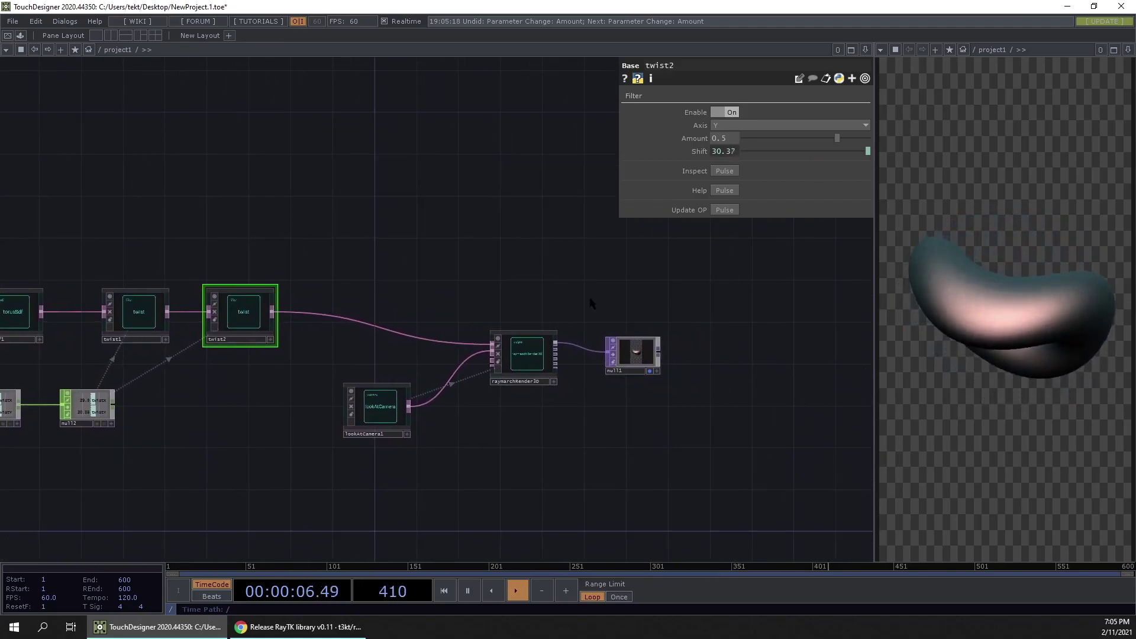
pyautogui.moveTo(592, 303); pyautogui.dragTo(687, 299)
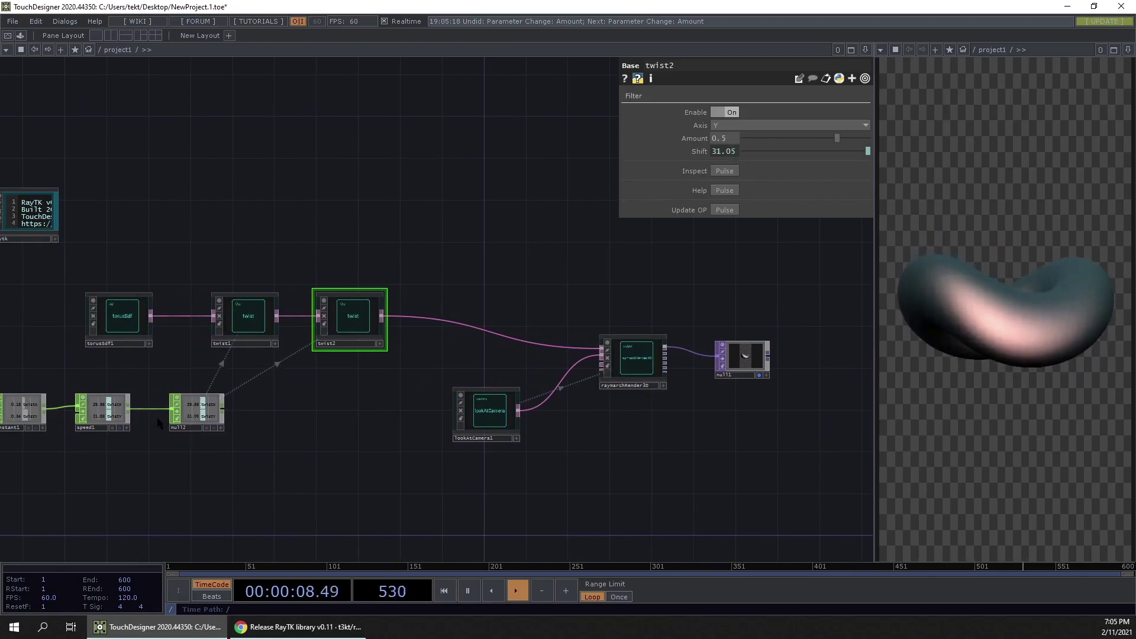
pyautogui.moveTo(364, 393)
pyautogui.mouseDown()
pyautogui.moveTo(452, 404)
pyautogui.moveTo(358, 398)
pyautogui.mouseUp()
pyautogui.scroll(2, 452, 405)
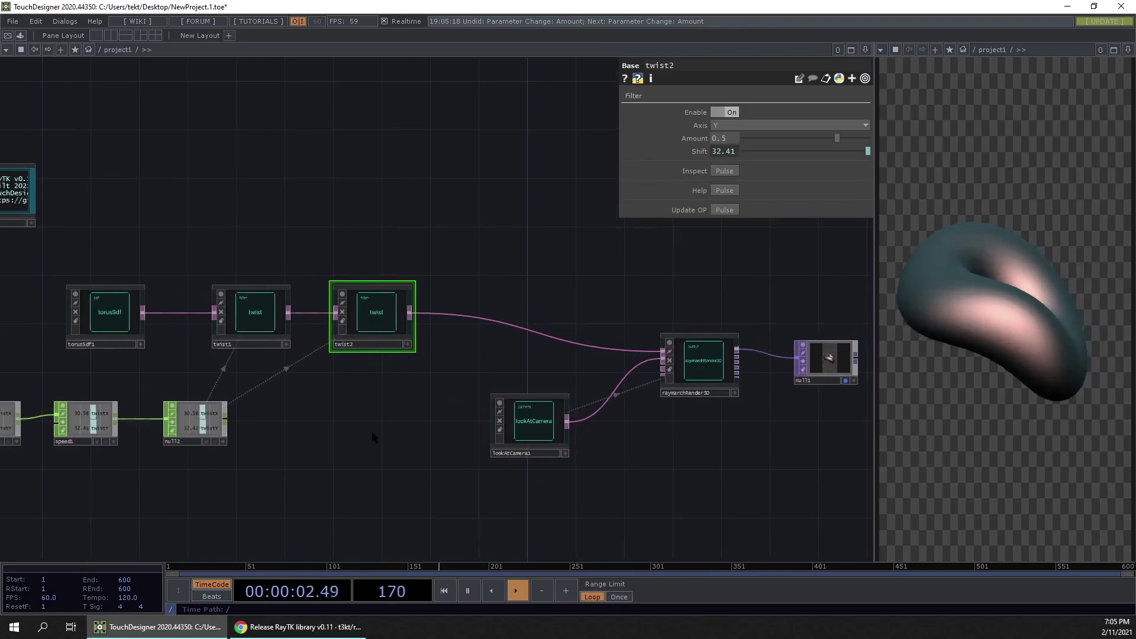
# Move lookAtCamera1, raymarchRender3D and null1 together closer to twist2.
pyautogui.moveTo(787, 296); pyautogui.dragTo(831, 247)
pyautogui.moveTo(831, 248); pyautogui.dragTo(535, 447, button='right')
pyautogui.moveTo(532, 441); pyautogui.dragTo(460, 438)
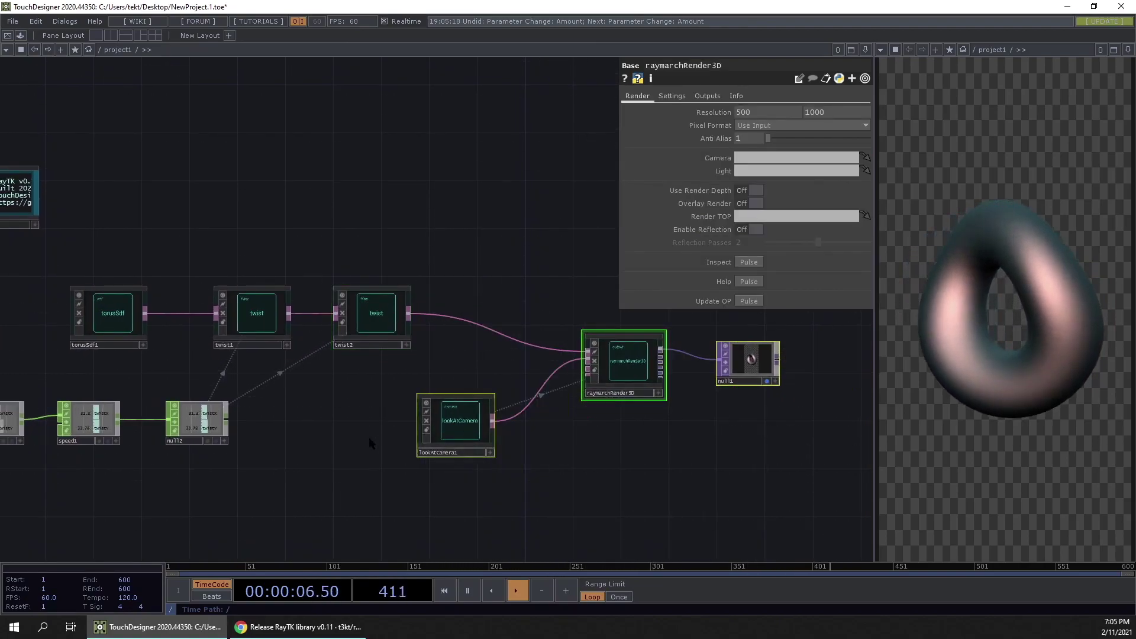
# Set the twistY channel of constant1 to 0.46.
pyautogui.moveTo(317, 456); pyautogui.dragTo(420, 457)
pyautogui.moveTo(61, 473); pyautogui.dragTo(355, 429, button='right')
pyautogui.moveTo(421, 453); pyautogui.dragTo(281, 447)
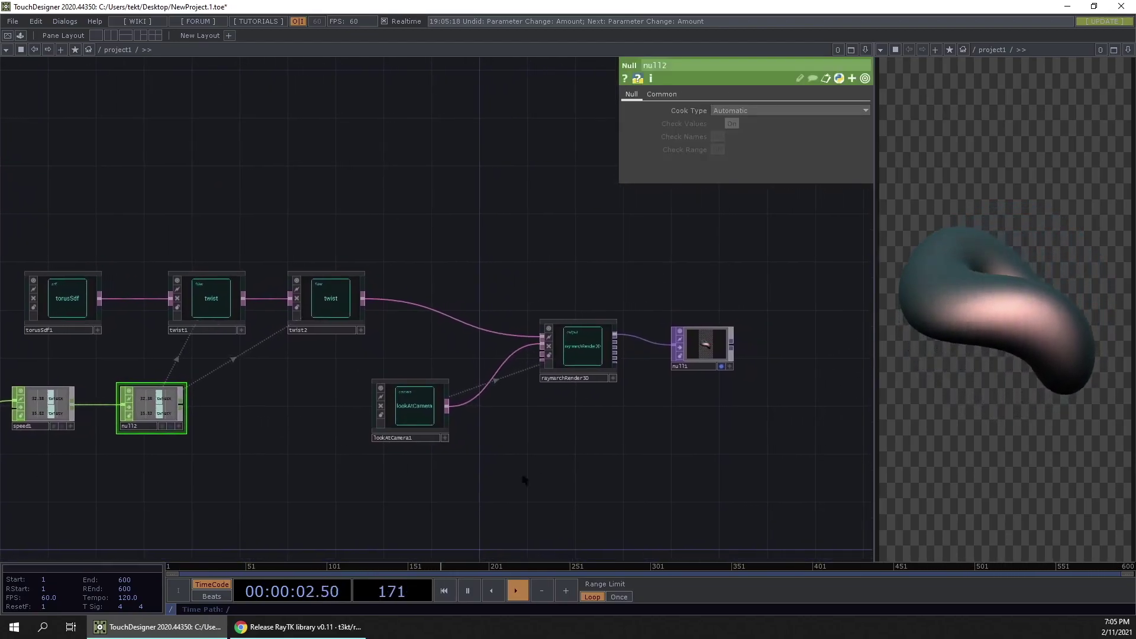
pyautogui.moveTo(631, 406)
pyautogui.mouseDown()
pyautogui.moveTo(578, 406)
pyautogui.moveTo(618, 416)
pyautogui.mouseUp()
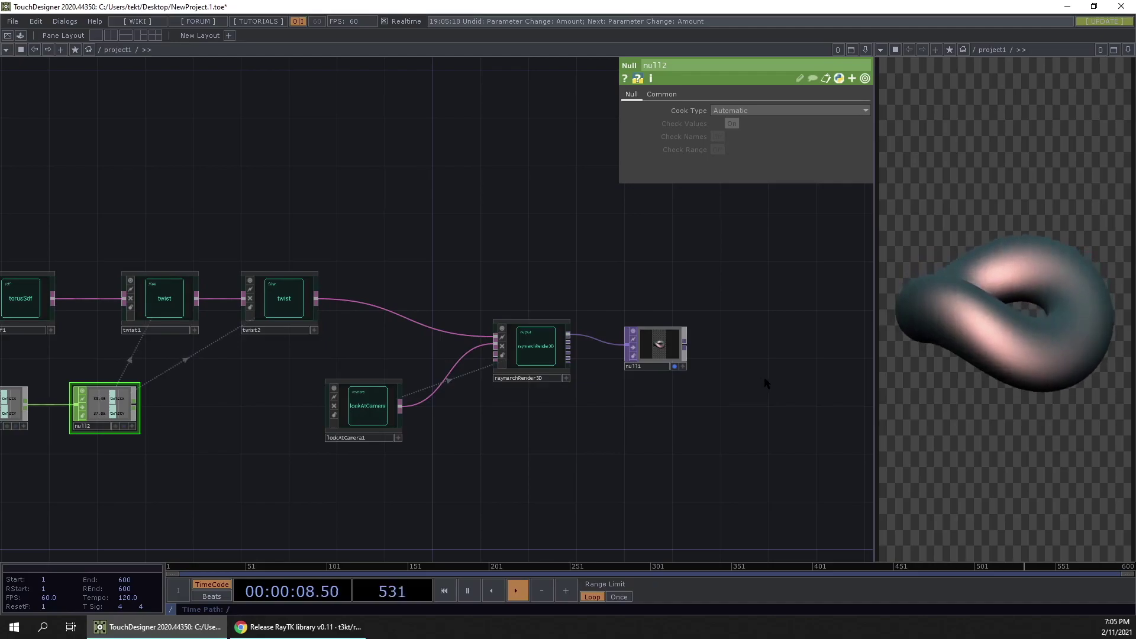
pyautogui.moveTo(135, 442); pyautogui.dragTo(307, 444)
pyautogui.scroll(4, 120, 421)
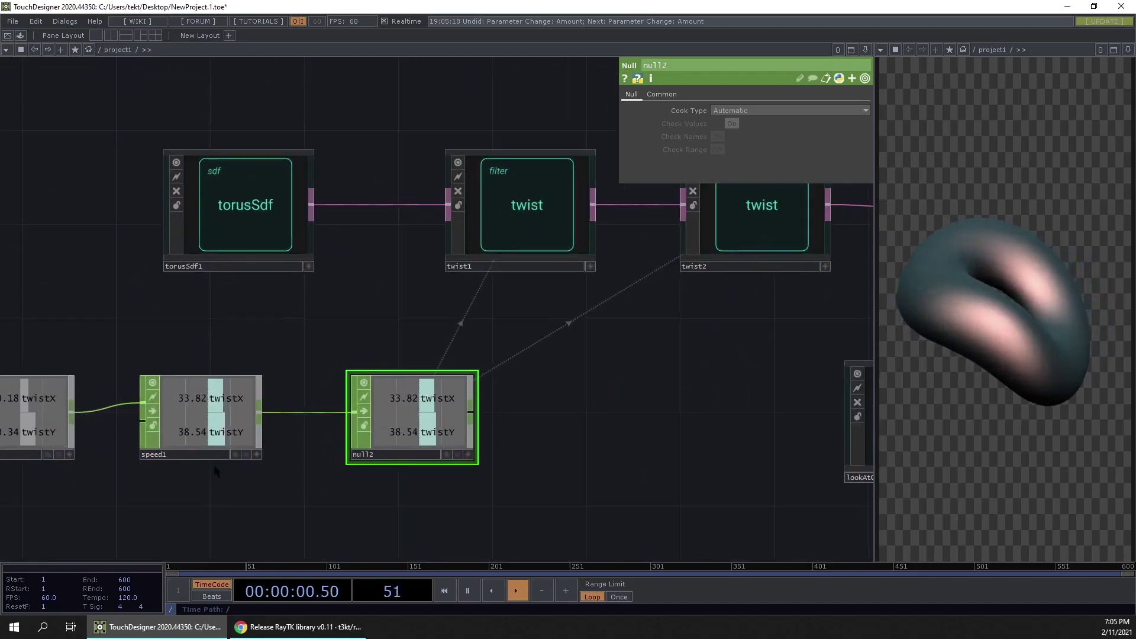
pyautogui.click(41, 425)
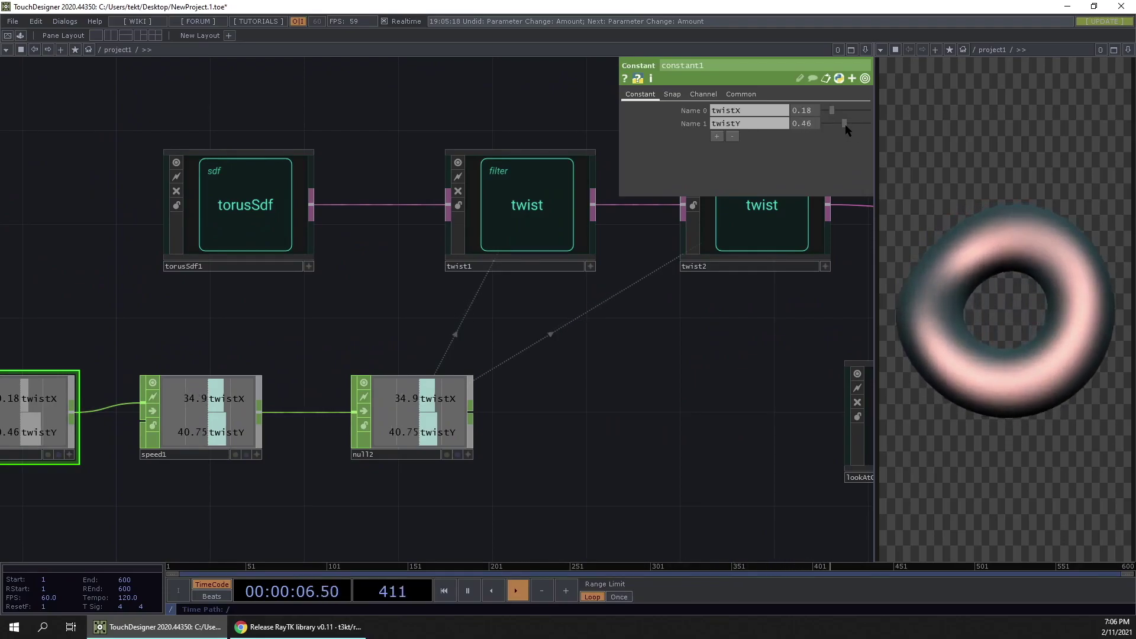
# Move null1 farther away from raymarchRender3D to make room between them.
pyautogui.scroll(-10, 510, 383)
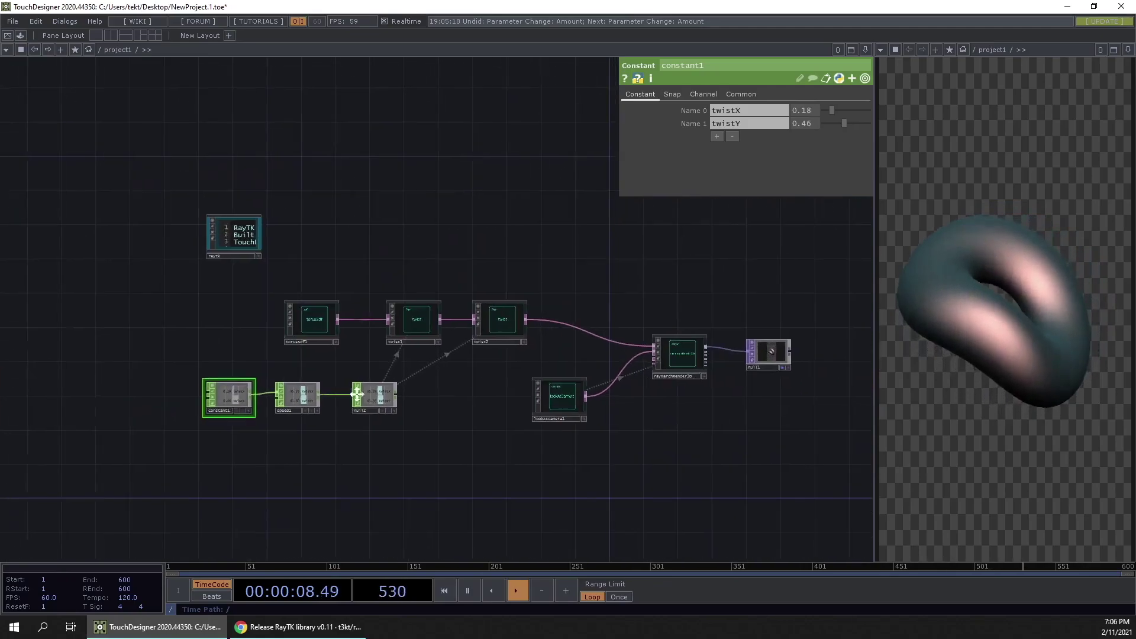
pyautogui.scroll(5, 421, 470)
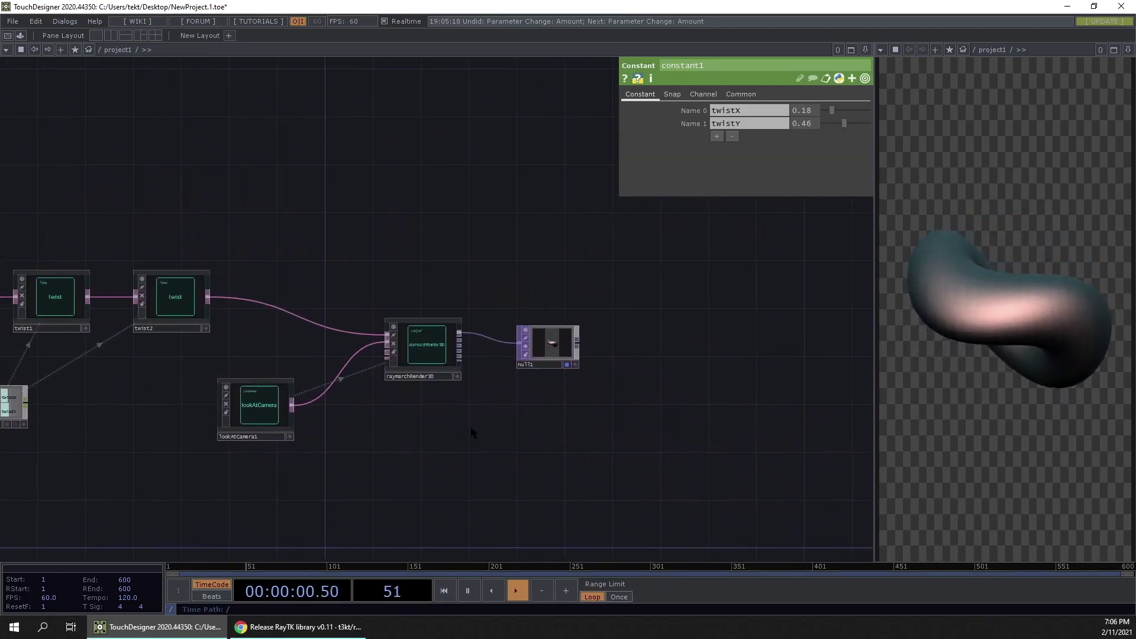
pyautogui.moveTo(567, 433); pyautogui.dragTo(424, 431)
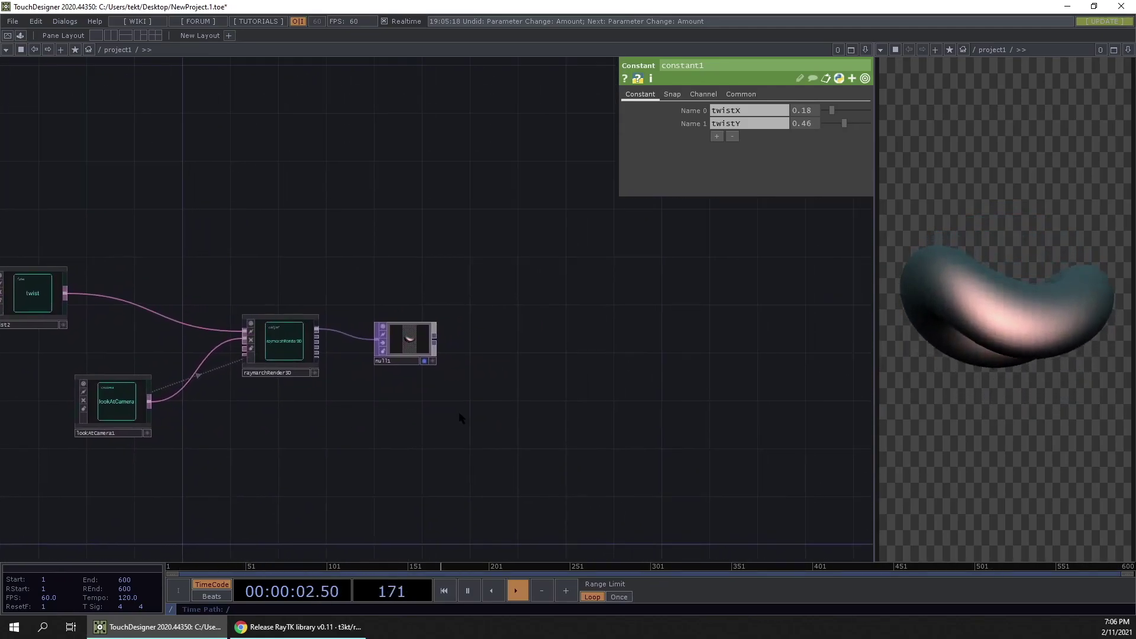
pyautogui.scroll(3, 461, 414)
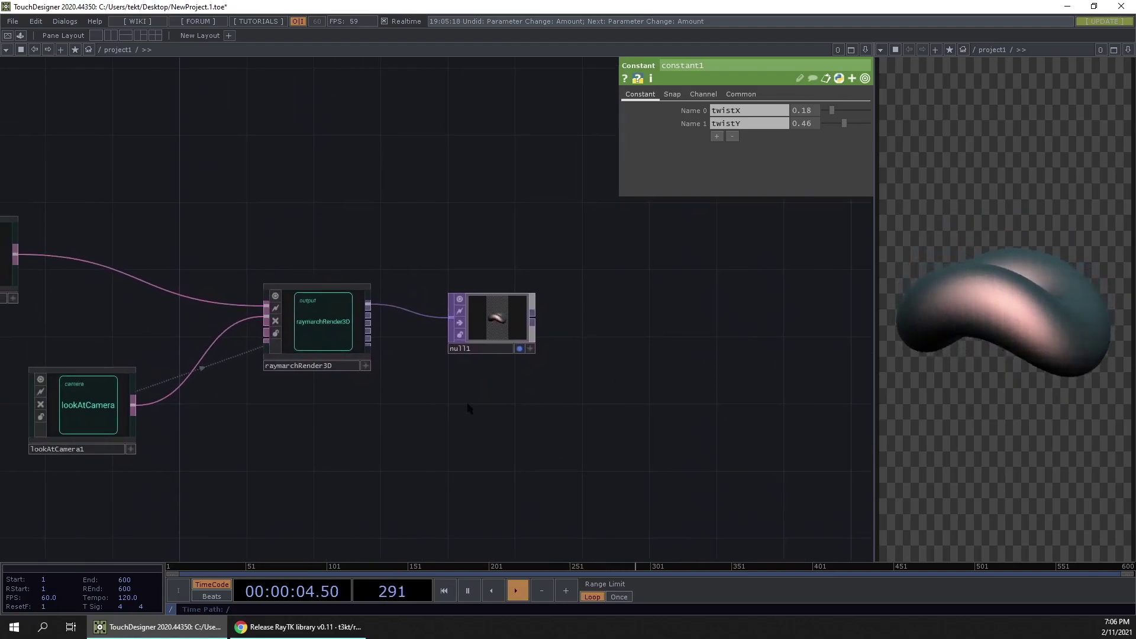
pyautogui.scroll(-3, 399, 388)
pyautogui.moveTo(390, 313); pyautogui.dragTo(561, 270)
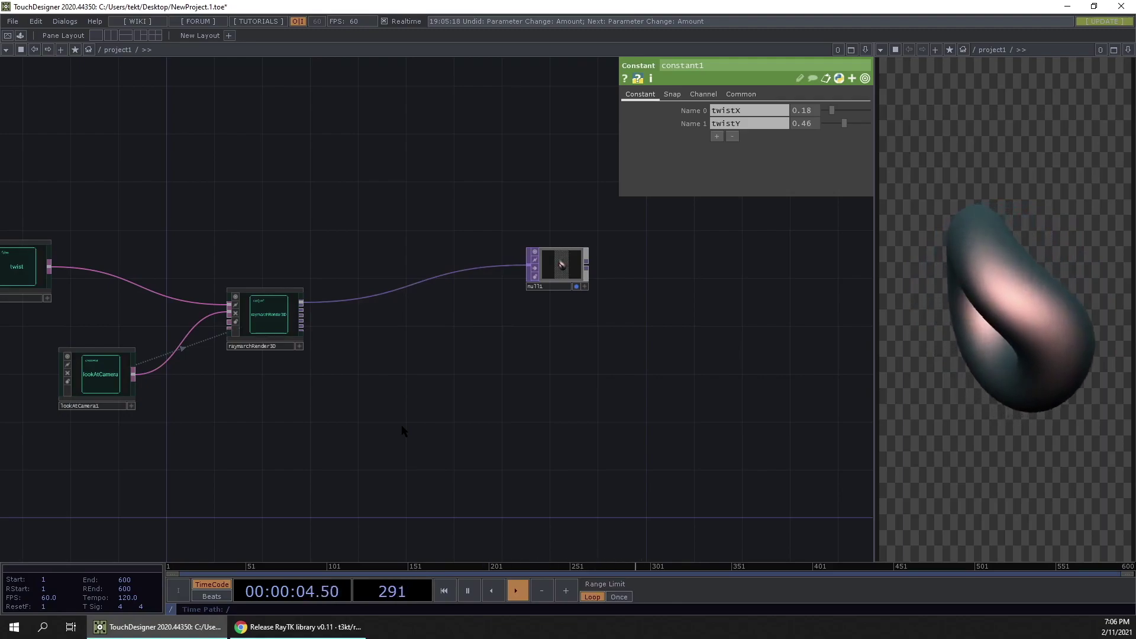
# Create a renderSelect operator from the RayTK Palette between raymarchRender3D and null1.
pyautogui.hotkey('alt', 'r')
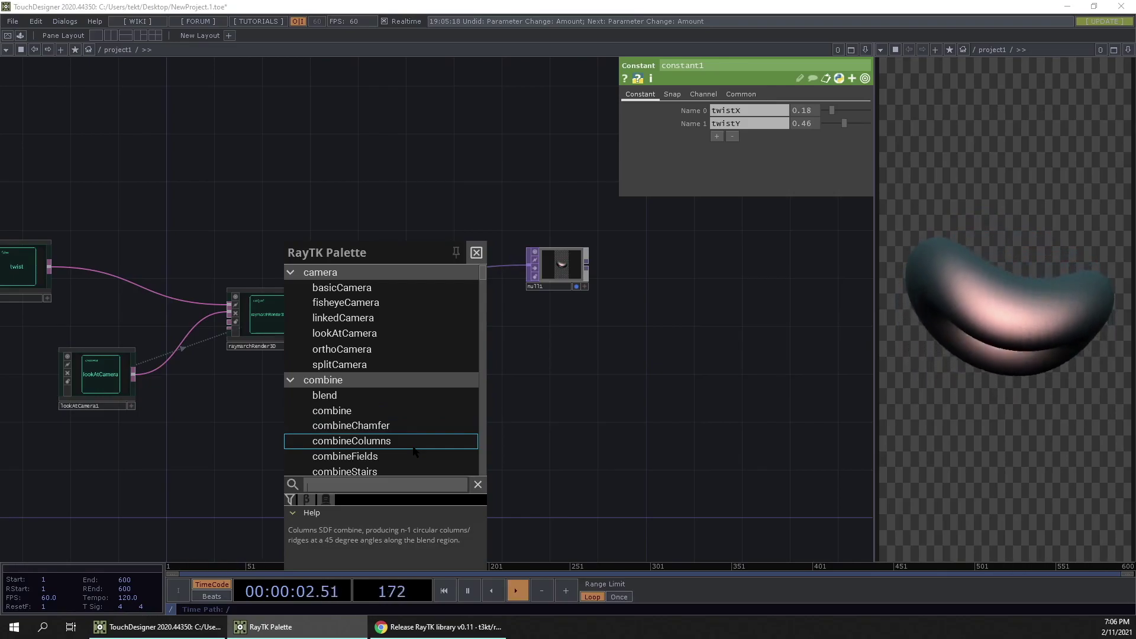
pyautogui.write('sel')
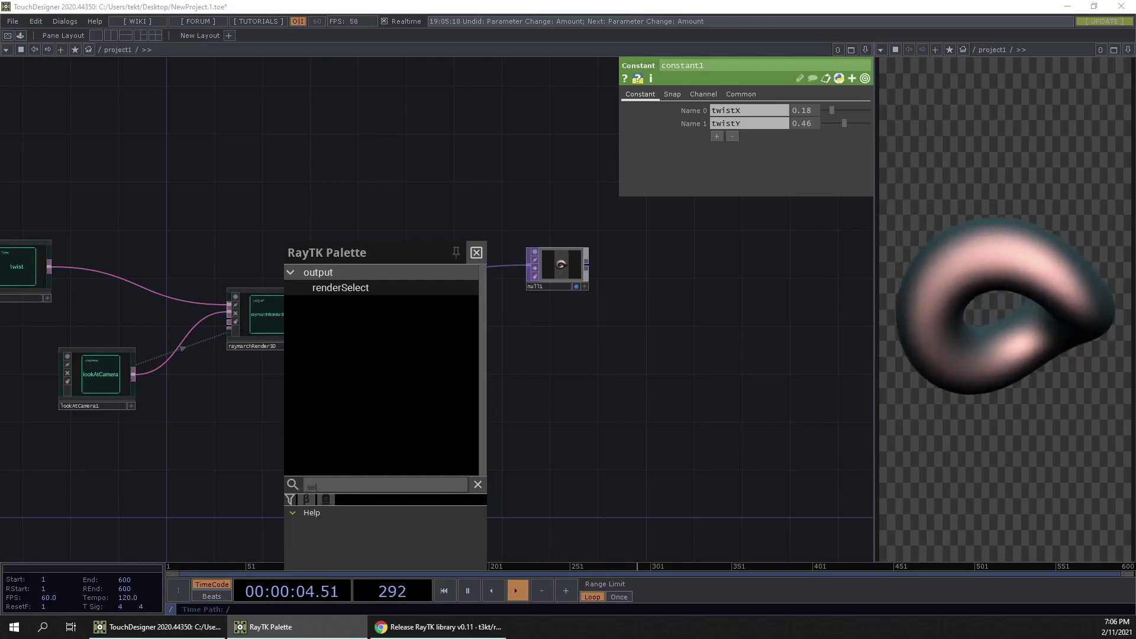
pyautogui.press('Return')
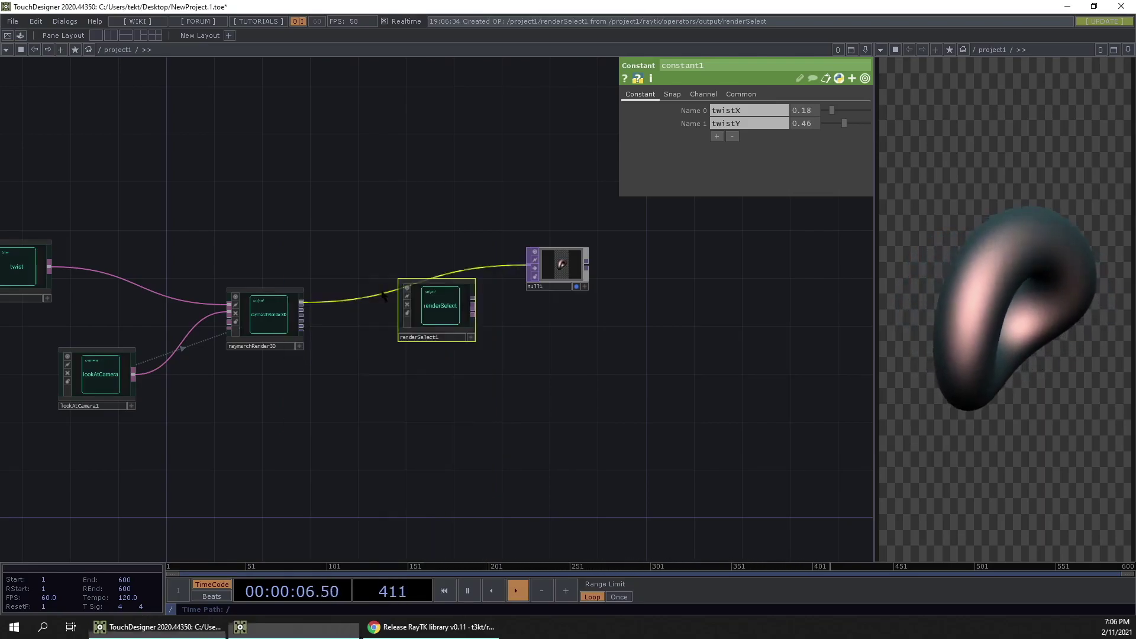
# Move renderSelect1 below the wire between raymarchRender3D and null1.
pyautogui.click(443, 313)
pyautogui.moveTo(443, 314); pyautogui.dragTo(402, 418)
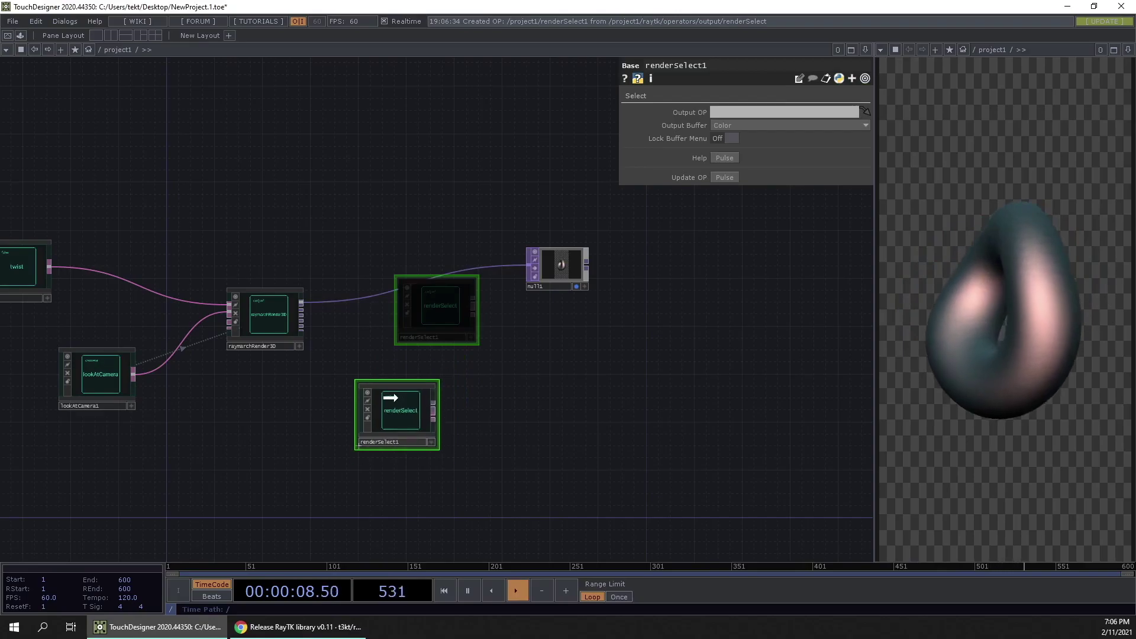
pyautogui.scroll(3, 374, 455)
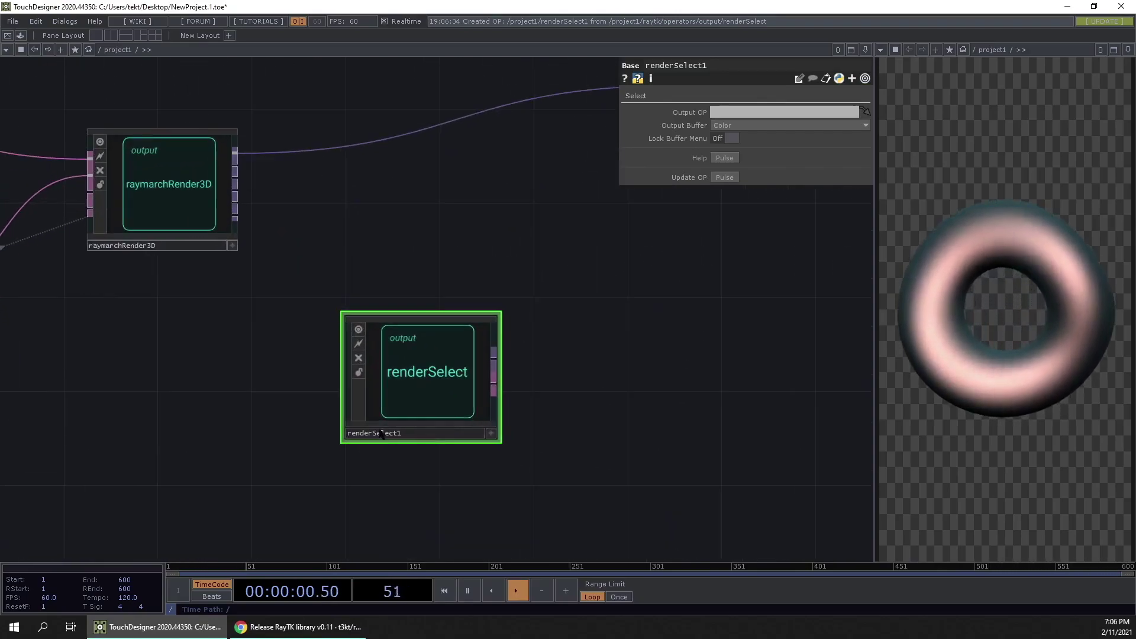
# Assign raymarchRender3D as renderSelect1's Output OP and set the Output Buffer to Step Count.
pyautogui.moveTo(204, 190); pyautogui.dragTo(775, 113)
pyautogui.scroll(-4, 436, 312)
pyautogui.scroll(5, 414, 311)
pyautogui.click(748, 125)
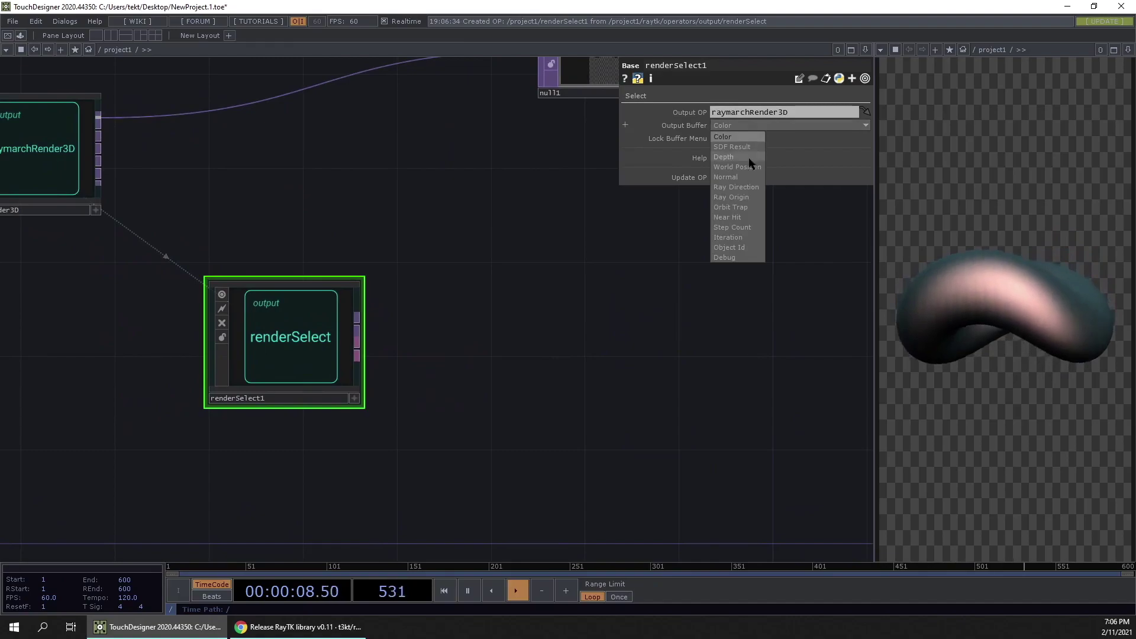
pyautogui.click(744, 228)
# Add a Null TOP fed by renderSelect1's first output and place it below null1.
pyautogui.scroll(-5, 581, 350)
pyautogui.scroll(5, 436, 398)
pyautogui.moveTo(301, 361); pyautogui.dragTo(398, 379)
pyautogui.click(362, 342)
pyautogui.click(484, 357)
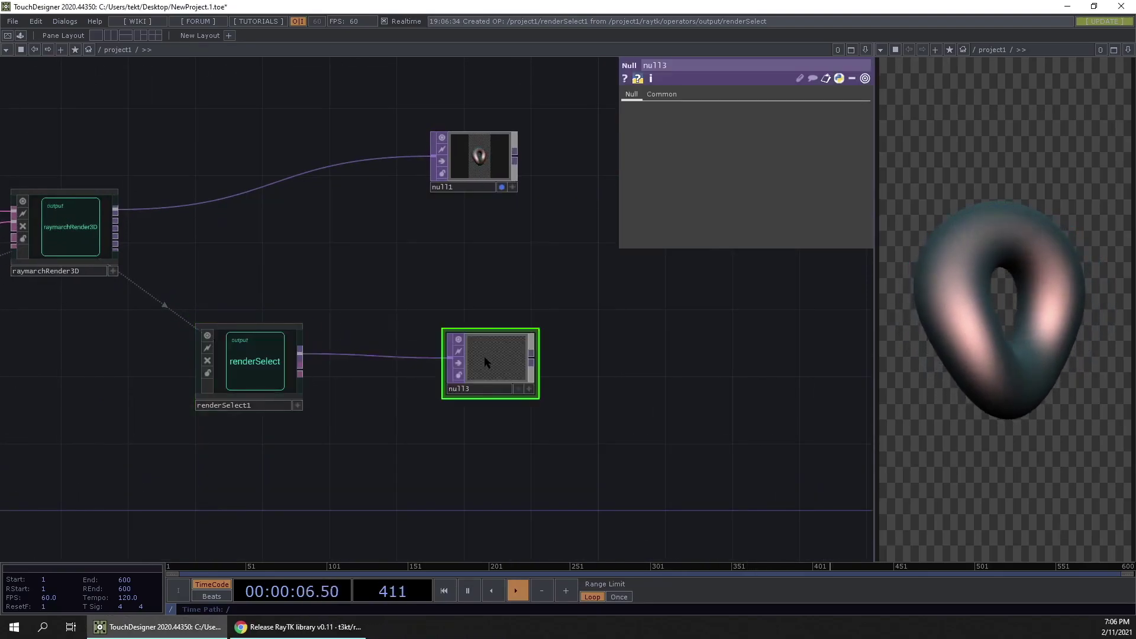
pyautogui.scroll(5, 482, 302)
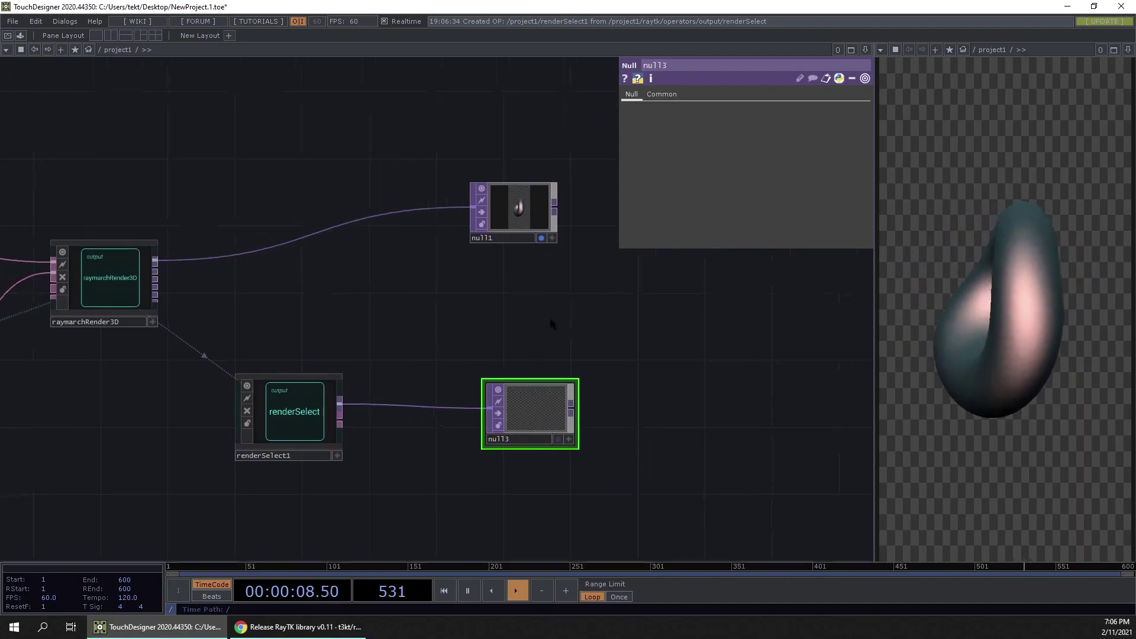
pyautogui.scroll(-3, 367, 438)
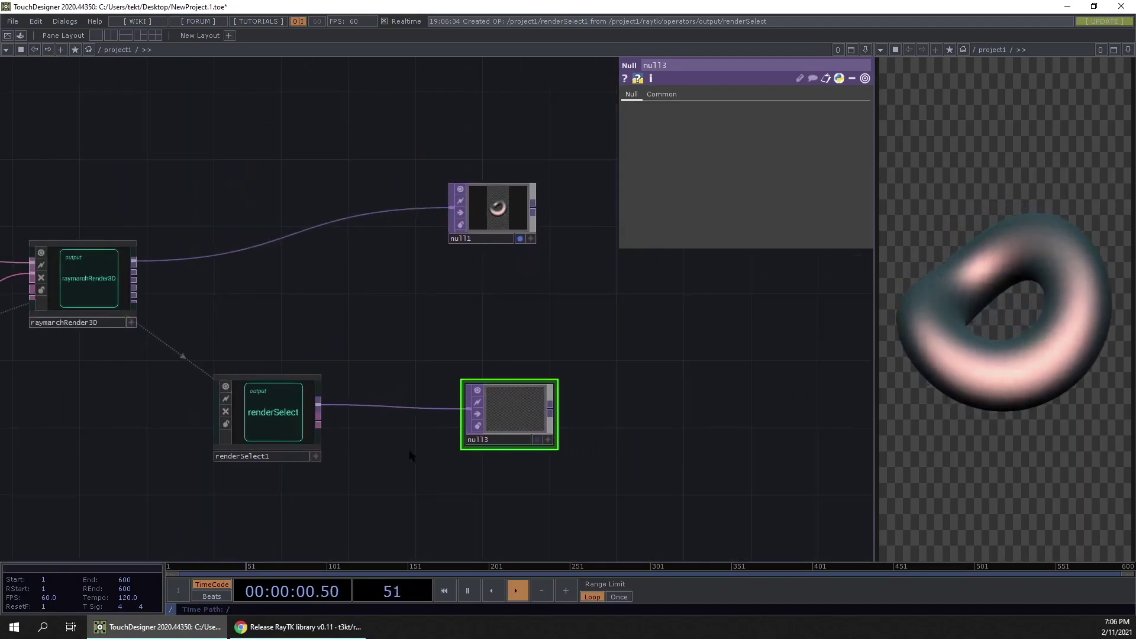
# Turn on Enable Step Output in raymarchRender3D's output settings.
pyautogui.click(311, 447)
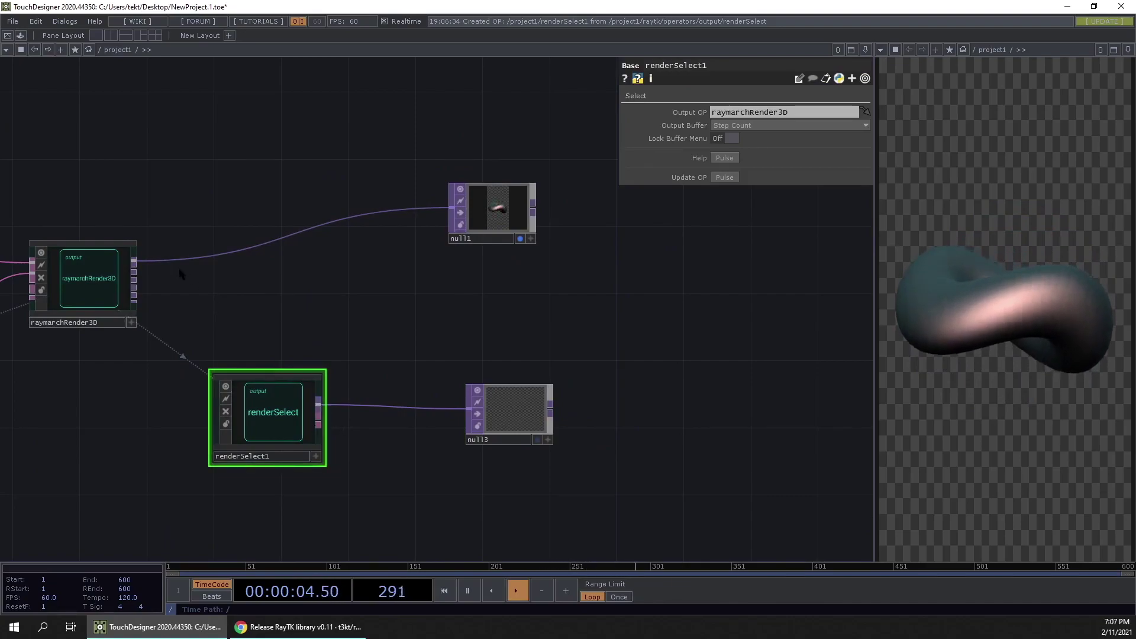
pyautogui.click(87, 267)
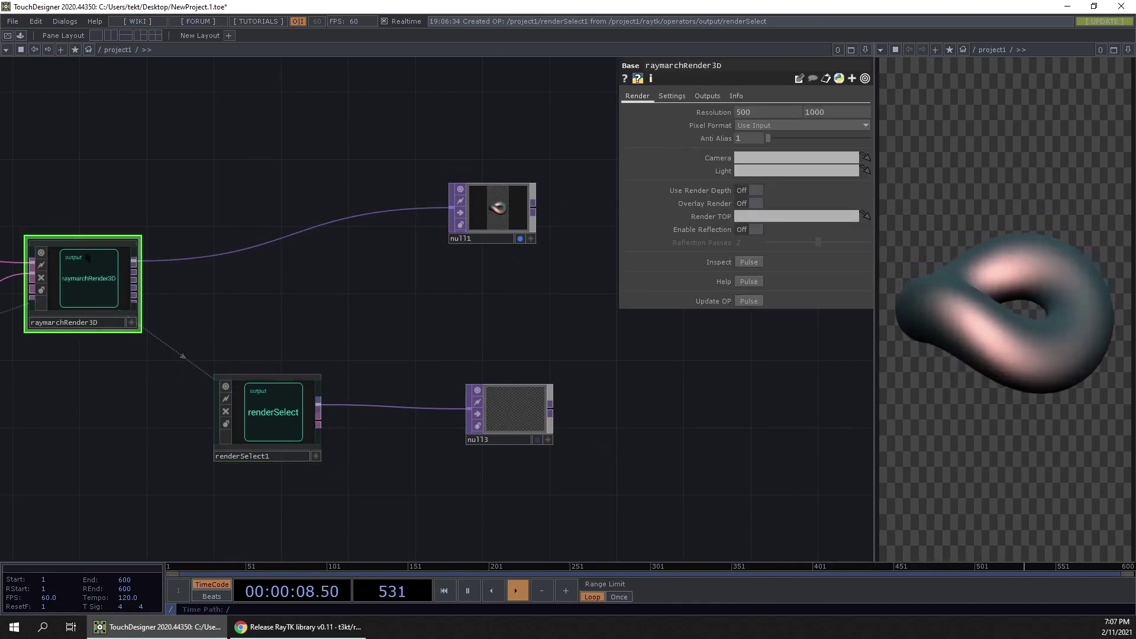
pyautogui.click(714, 98)
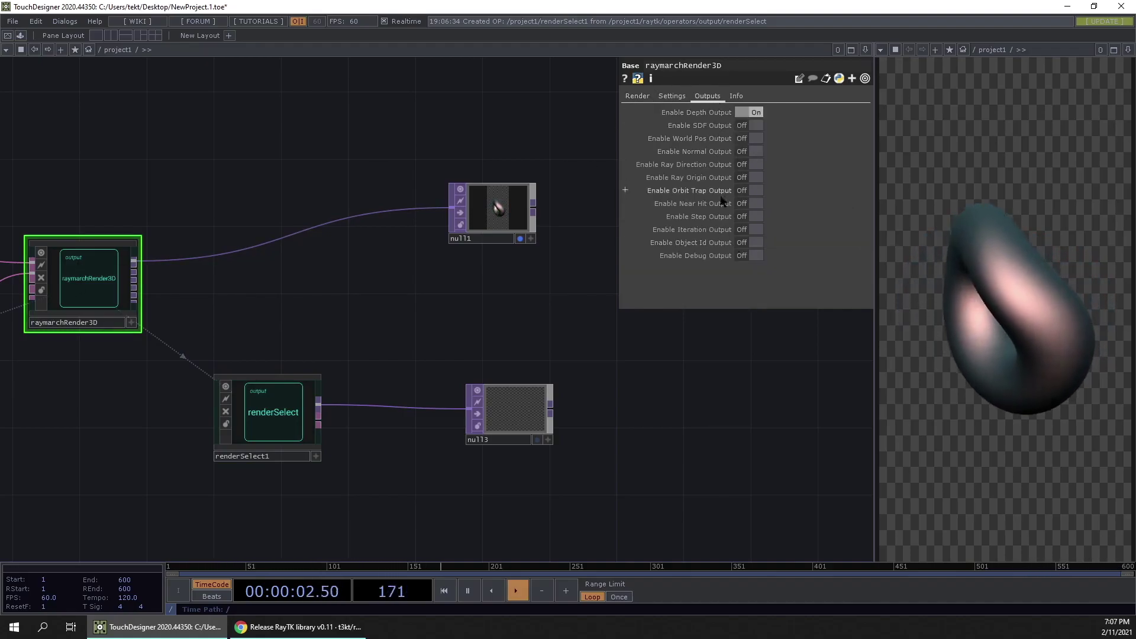
pyautogui.click(751, 217)
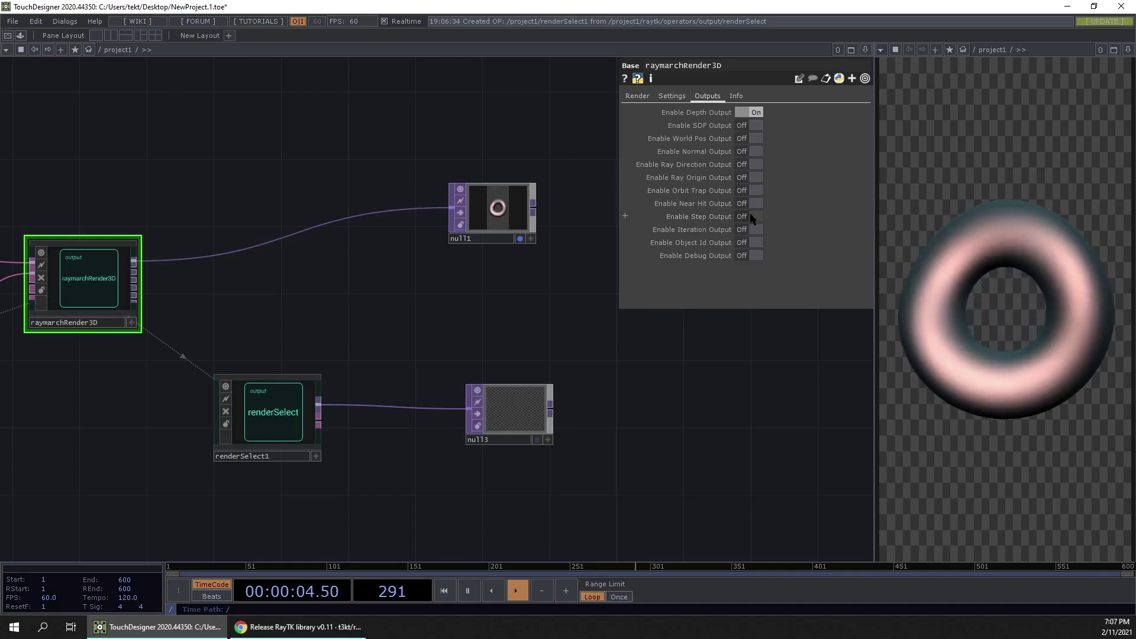
pyautogui.moveTo(552, 501); pyautogui.dragTo(507, 445)
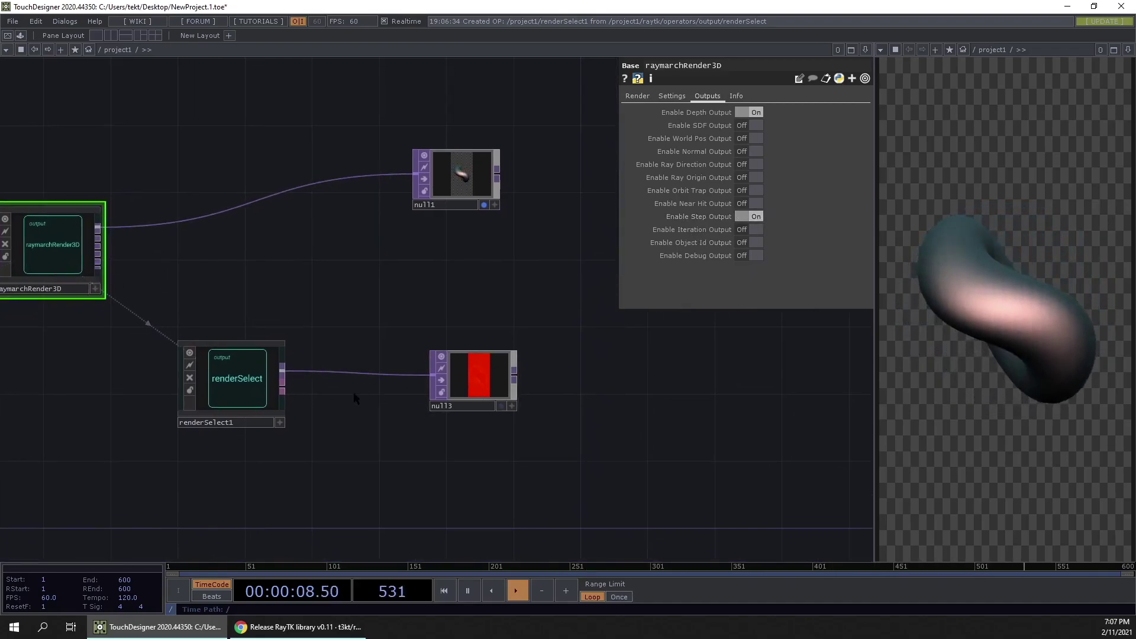
# Examine the step-count image in null3 up close.
pyautogui.scroll(2, 495, 349)
pyautogui.scroll(-2, 360, 432)
pyautogui.moveTo(387, 454); pyautogui.dragTo(278, 432)
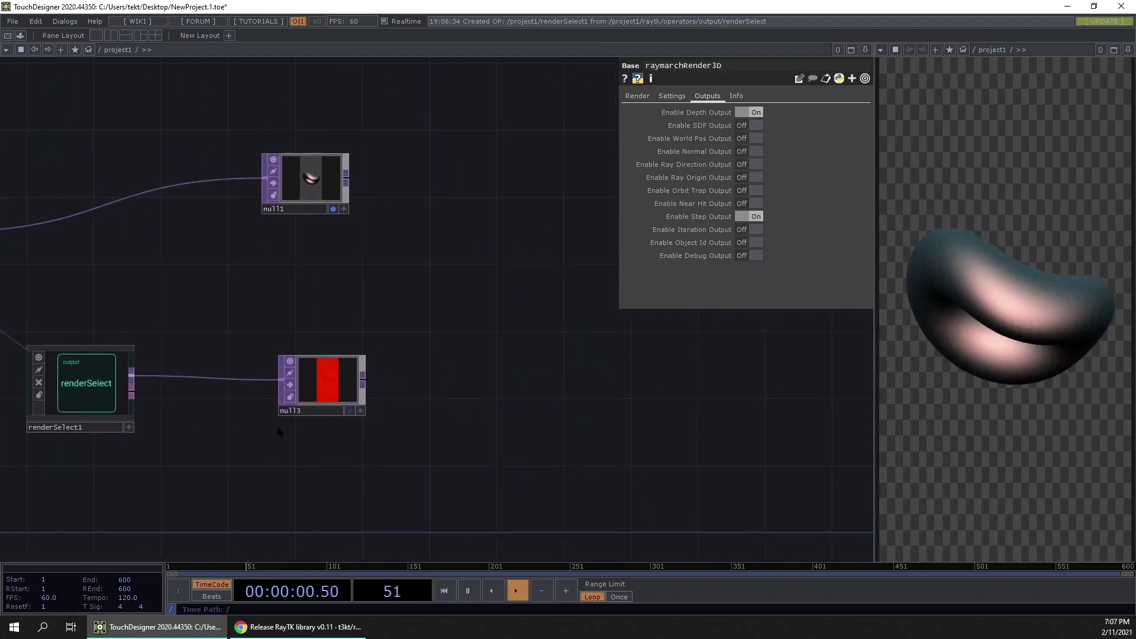
pyautogui.scroll(3, 368, 414)
pyautogui.moveTo(441, 431); pyautogui.dragTo(515, 436)
pyautogui.scroll(3, 380, 374)
pyautogui.scroll(-3, 344, 410)
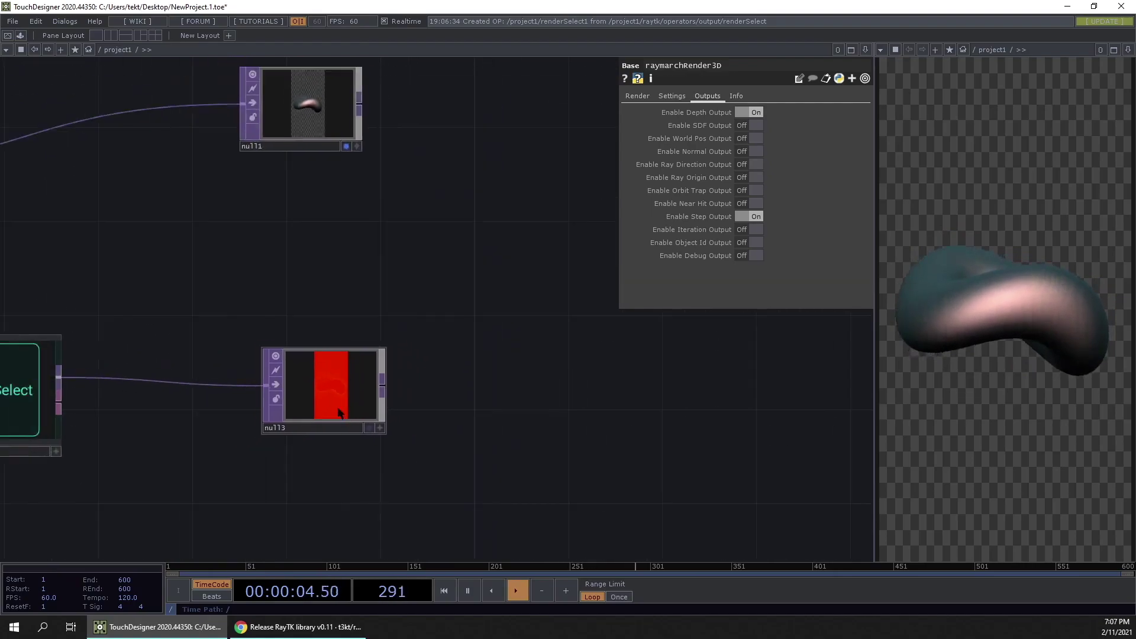
pyautogui.scroll(8, 322, 400)
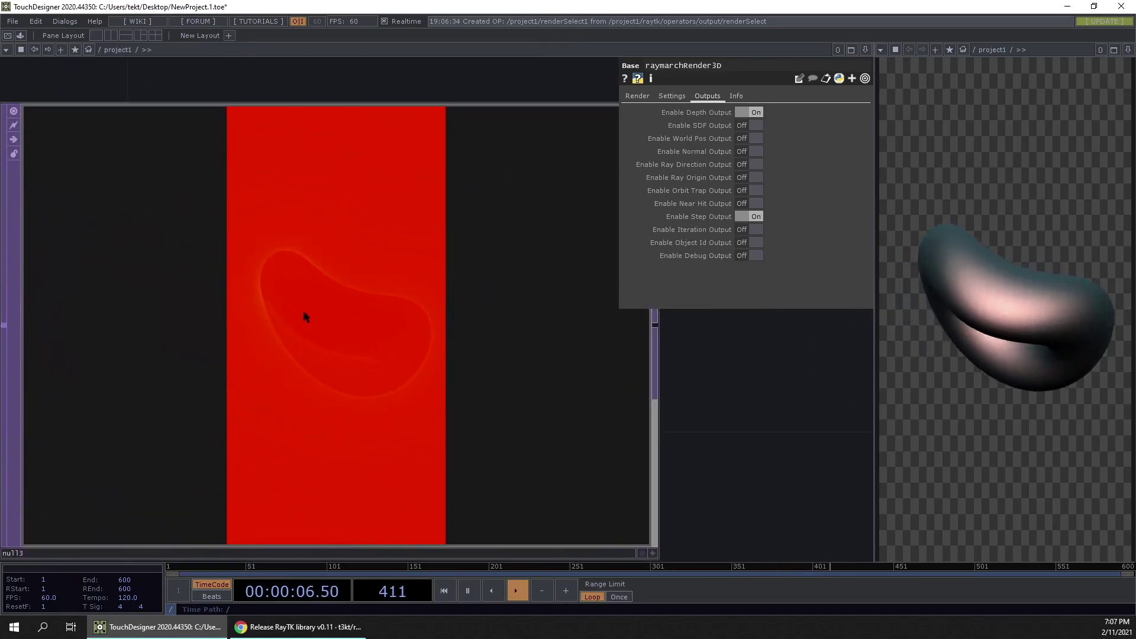
pyautogui.scroll(5, 311, 325)
pyautogui.scroll(-2, 313, 339)
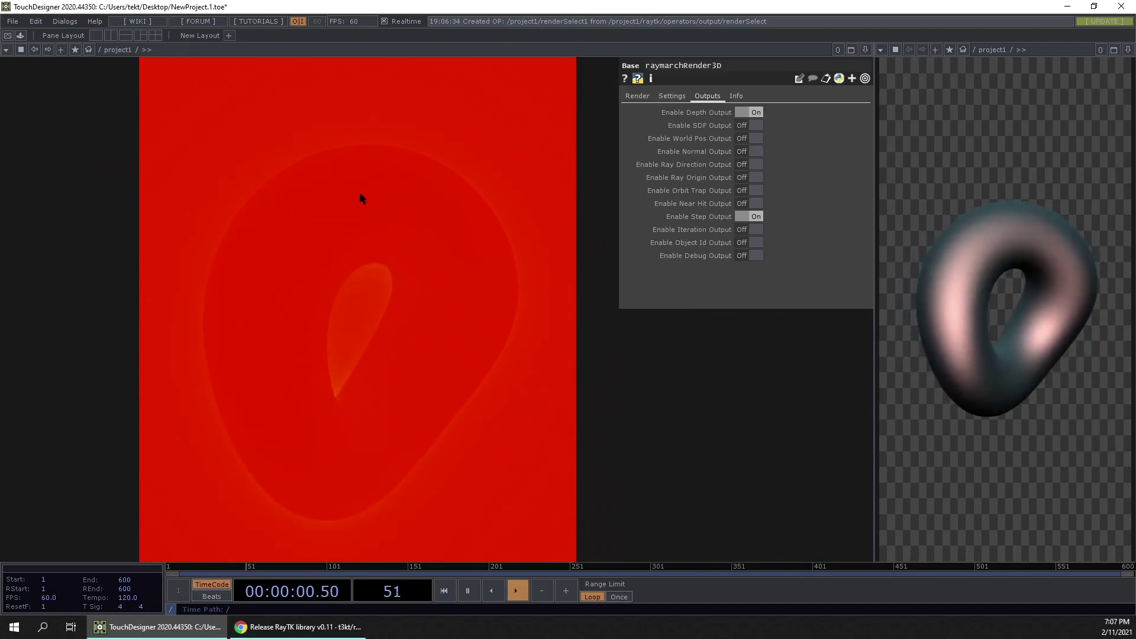
pyautogui.scroll(-4, 312, 375)
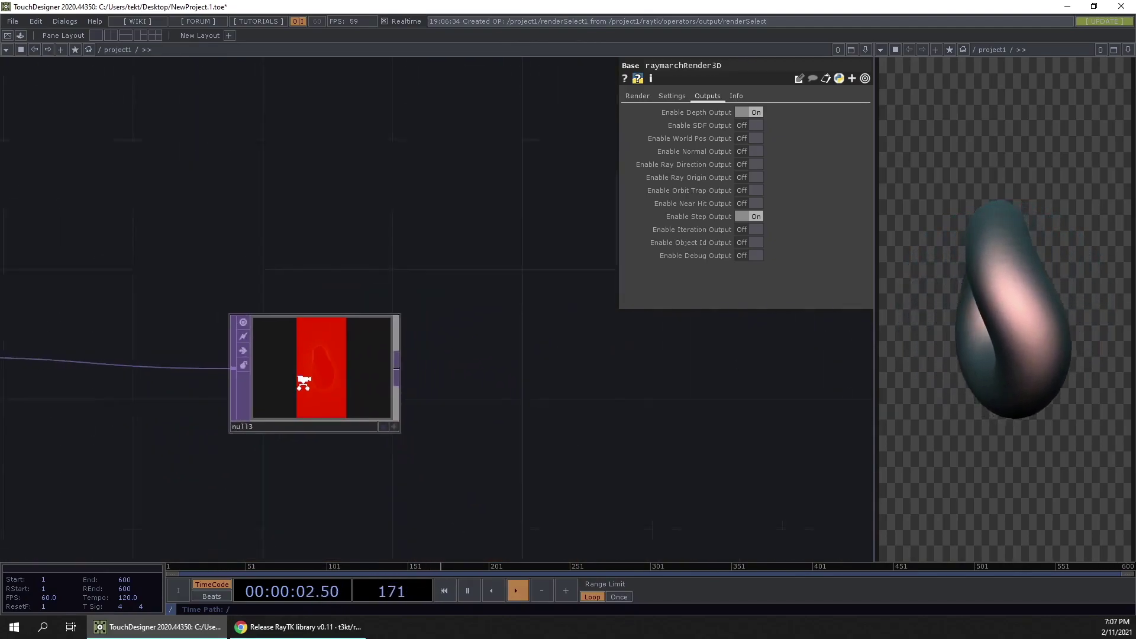
pyautogui.scroll(-1, 303, 382)
pyautogui.moveTo(296, 482); pyautogui.dragTo(495, 418)
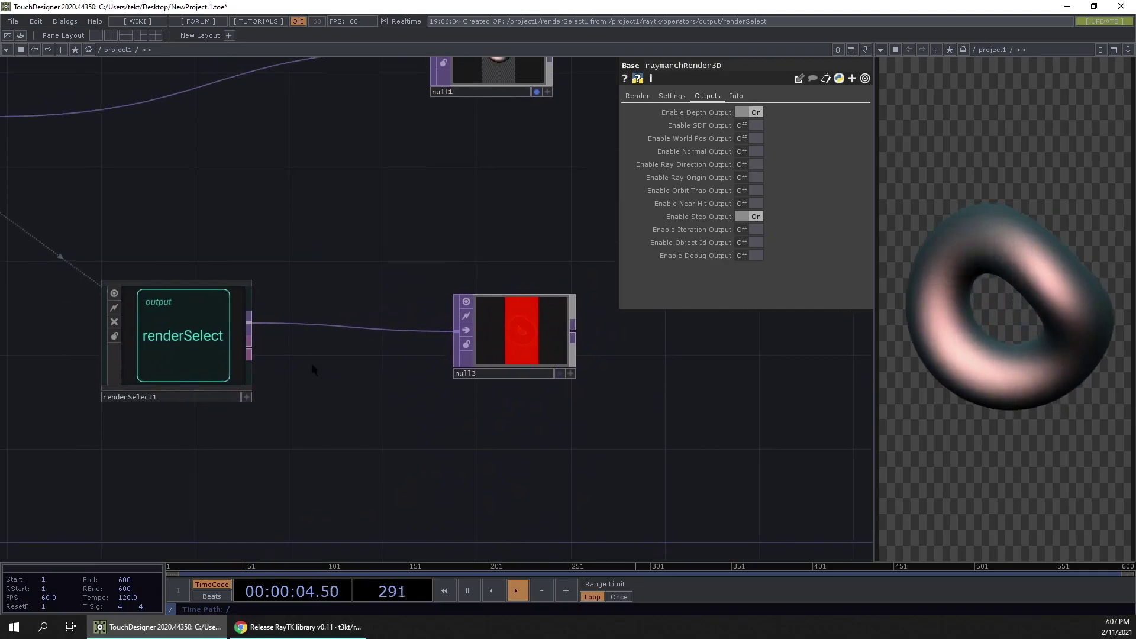
pyautogui.moveTo(312, 364); pyautogui.dragTo(314, 381)
pyautogui.moveTo(403, 230); pyautogui.dragTo(337, 299)
pyautogui.scroll(-3, 294, 296)
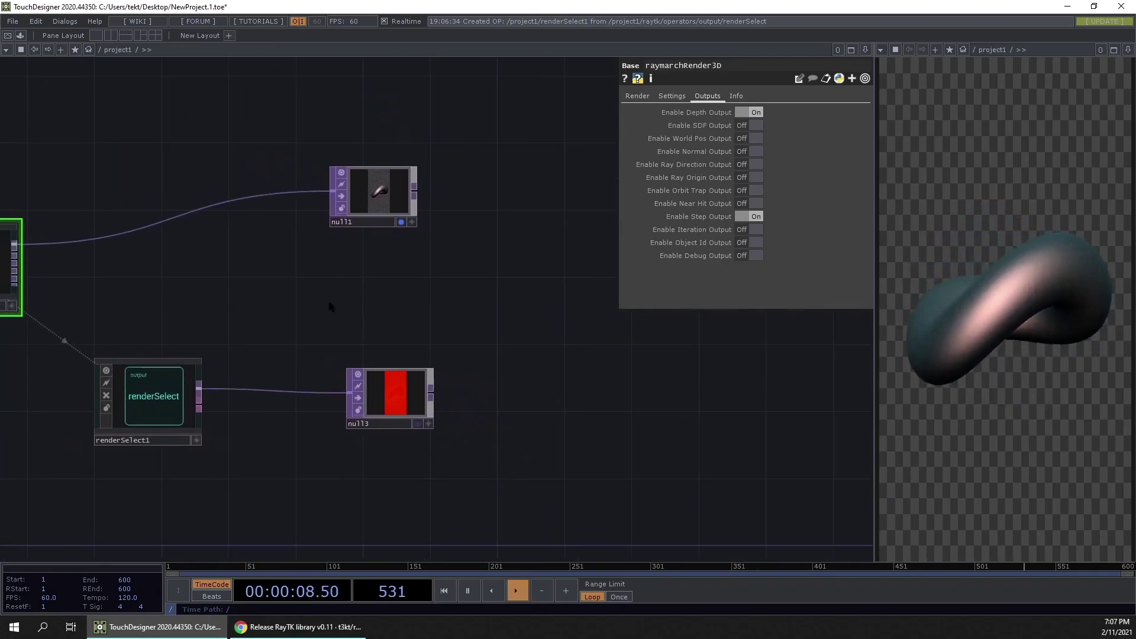
pyautogui.moveTo(526, 409); pyautogui.dragTo(449, 405)
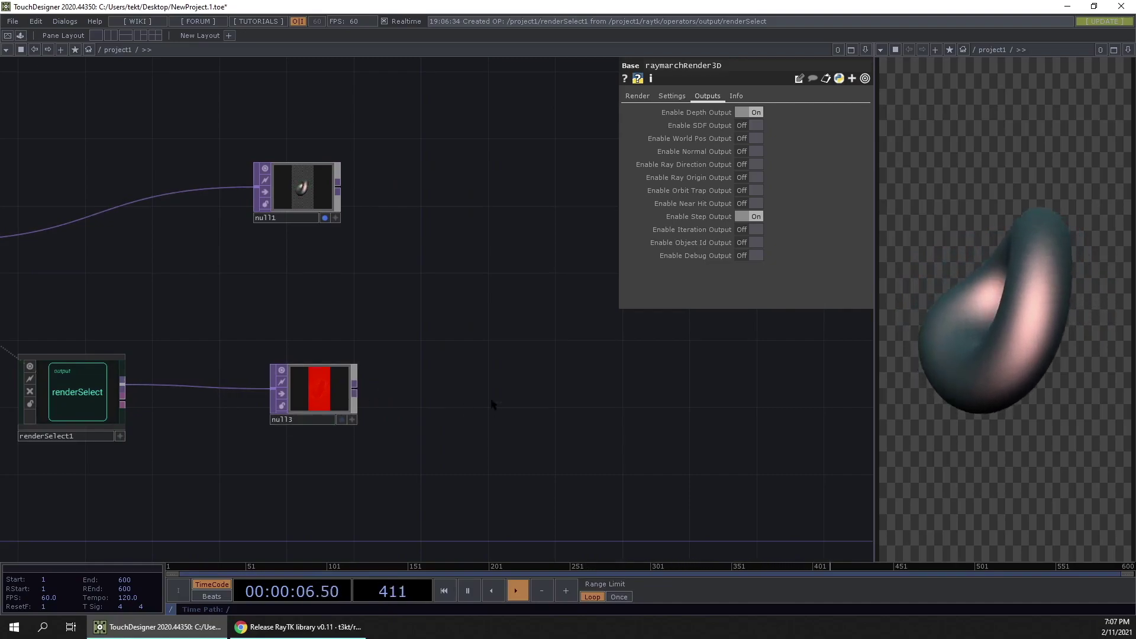
pyautogui.moveTo(368, 418); pyautogui.dragTo(162, 430)
pyautogui.moveTo(269, 372); pyautogui.dragTo(408, 327)
pyautogui.press('Tab')
pyautogui.click(165, 274)
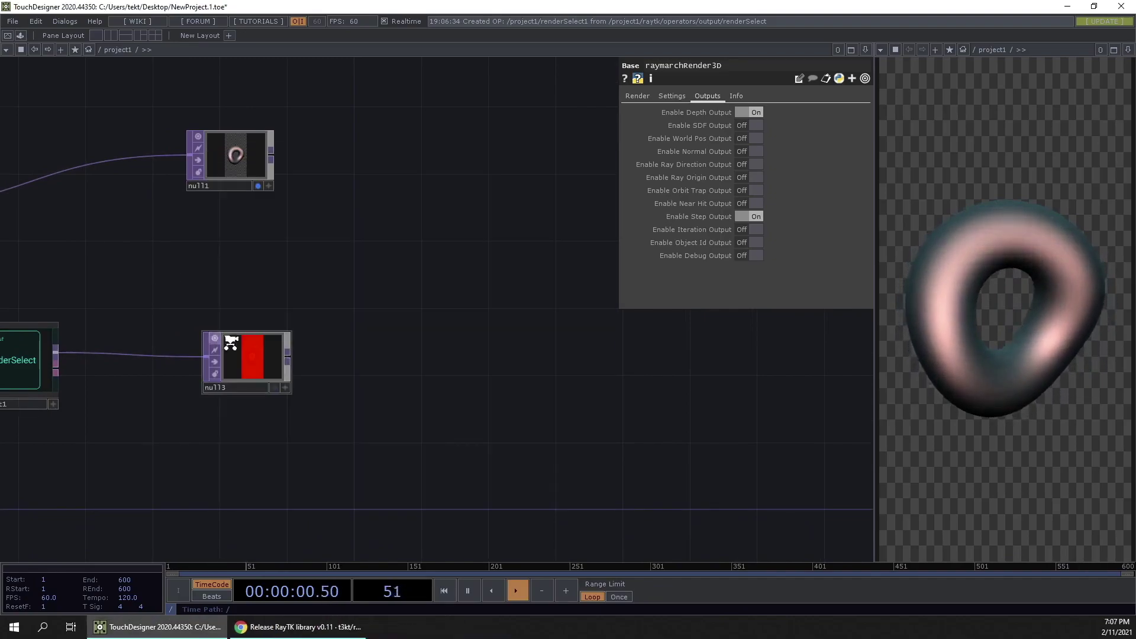
# Activate null3's viewer and turn on Display Pixel Values.
pyautogui.scroll(7, 264, 374)
pyautogui.press('a')
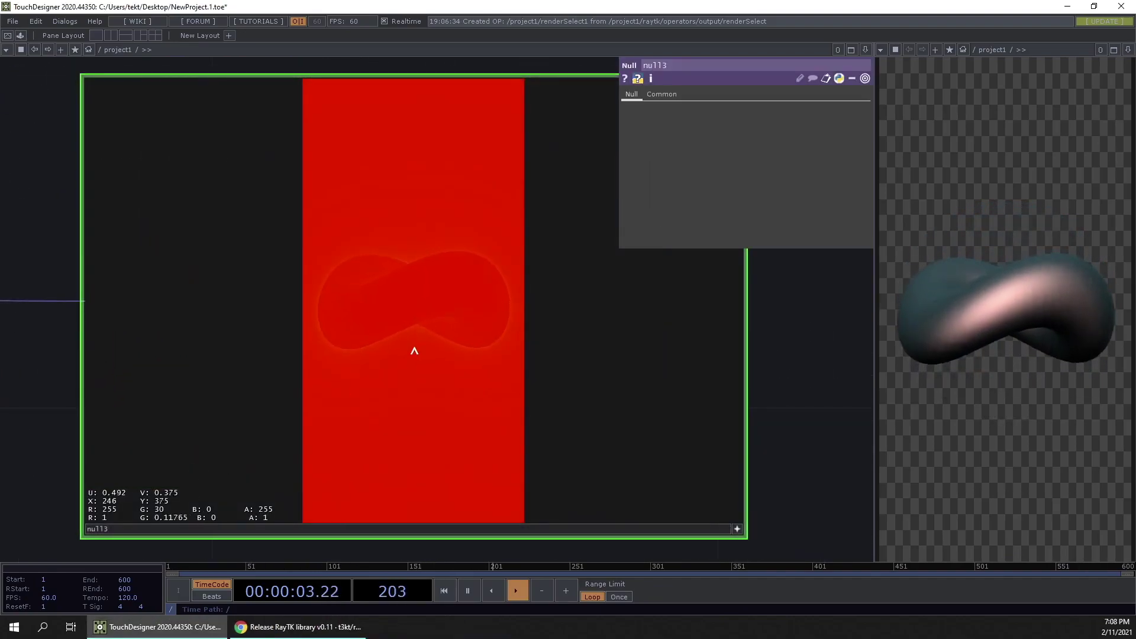
pyautogui.rightClick(417, 340)
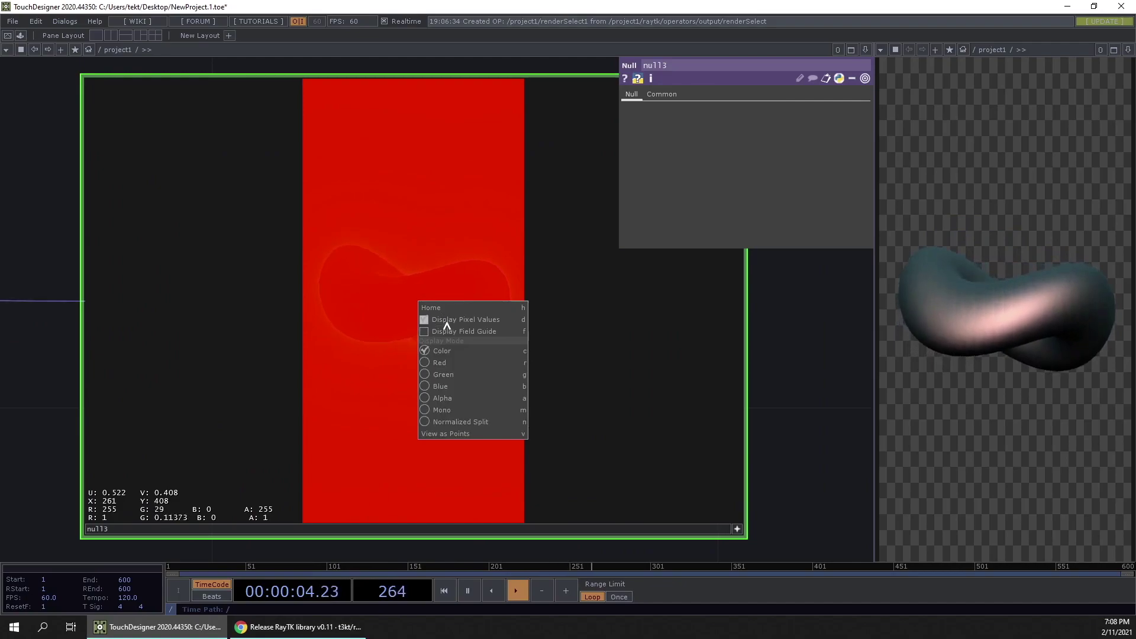
pyautogui.click(243, 370)
pyautogui.rightClick(381, 280)
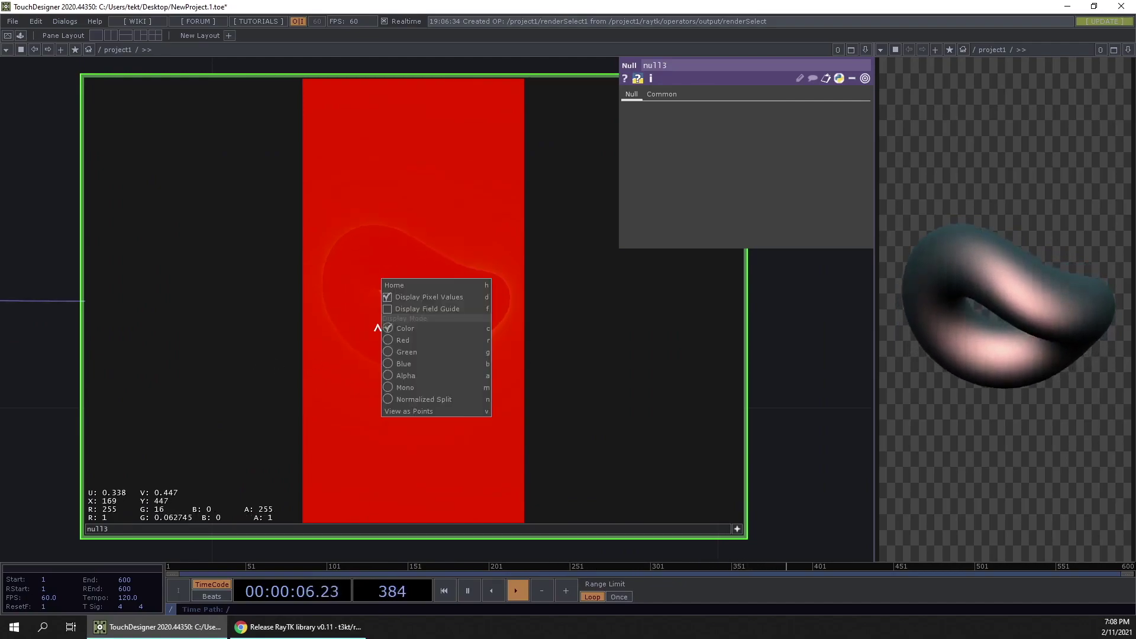
pyautogui.click(193, 398)
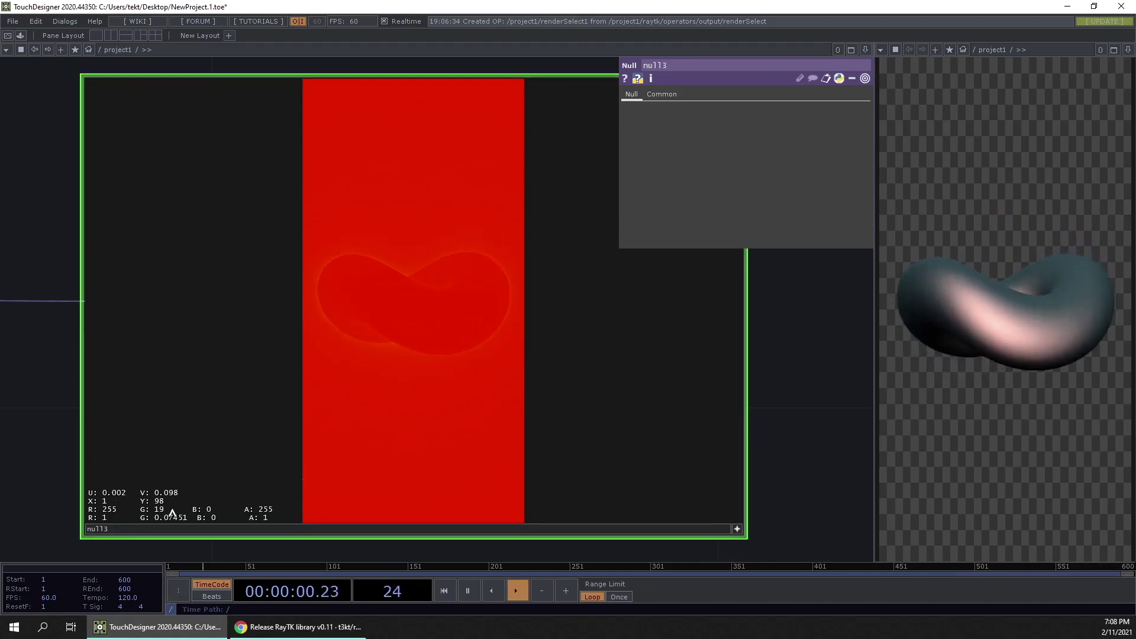
# Examine null3's pixel read-out and its operator information beside renderSelect1.
pyautogui.scroll(-5, 290, 451)
pyautogui.scroll(-2, 290, 444)
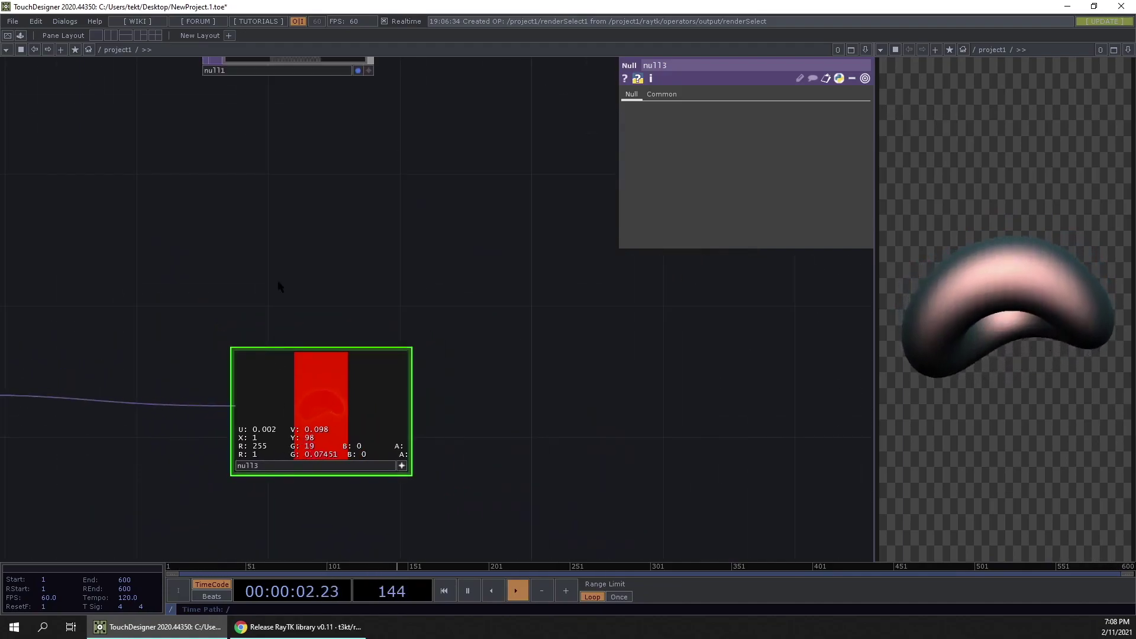
pyautogui.moveTo(312, 259); pyautogui.dragTo(489, 246)
pyautogui.scroll(-2, 477, 243)
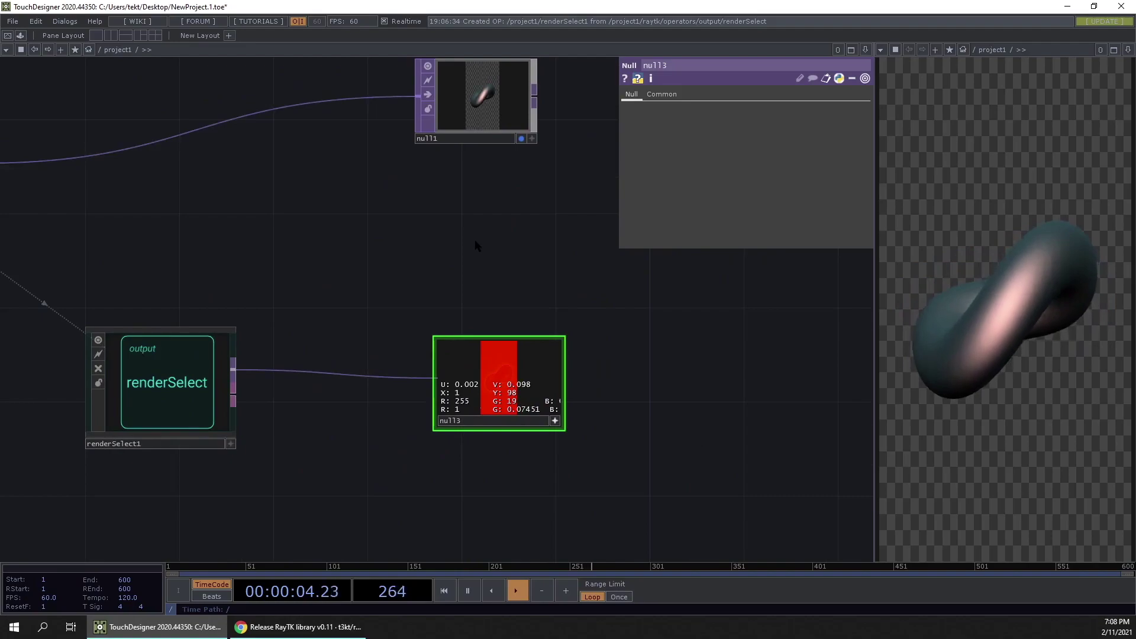
pyautogui.moveTo(416, 234); pyautogui.dragTo(146, 243)
pyautogui.scroll(5, 112, 449)
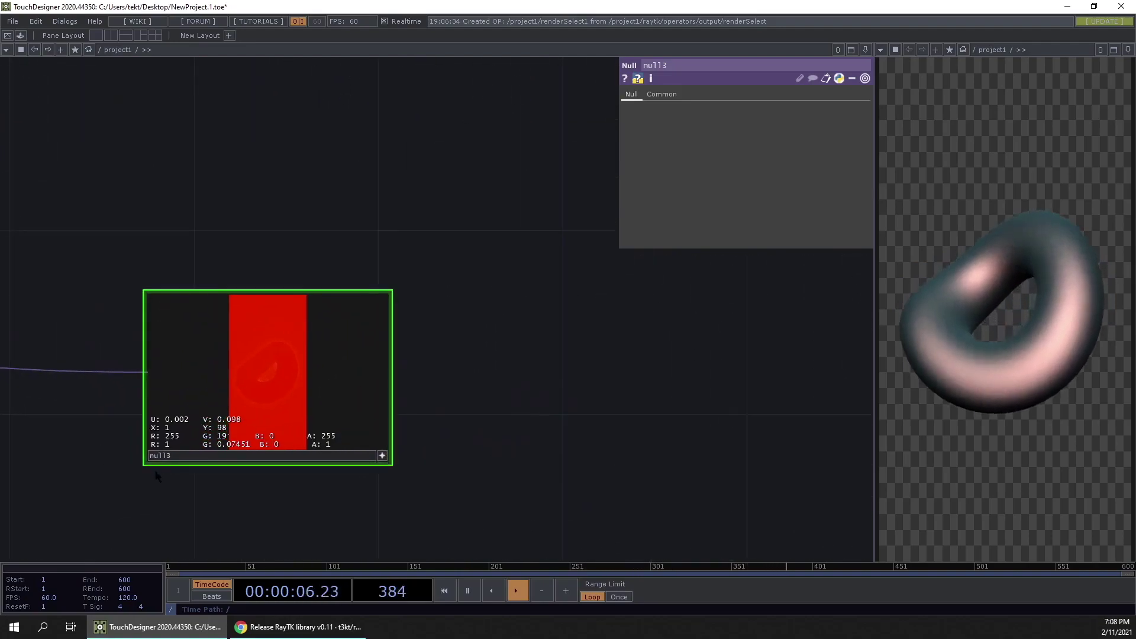
pyautogui.scroll(-5, 154, 474)
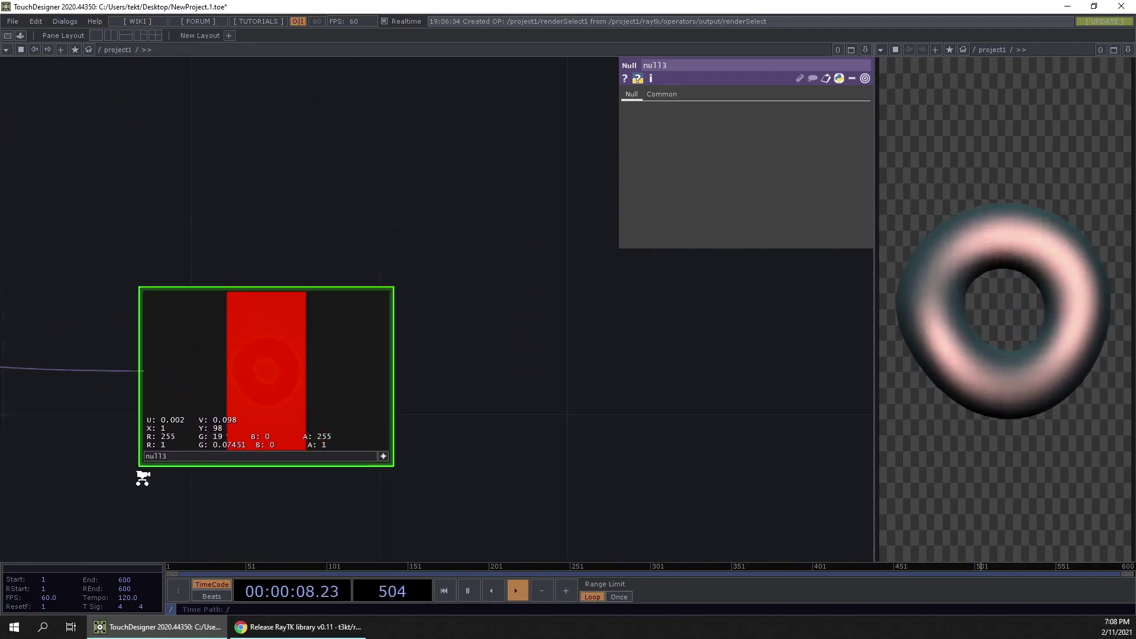
pyautogui.moveTo(119, 501); pyautogui.dragTo(380, 482)
pyautogui.scroll(-2, 253, 505)
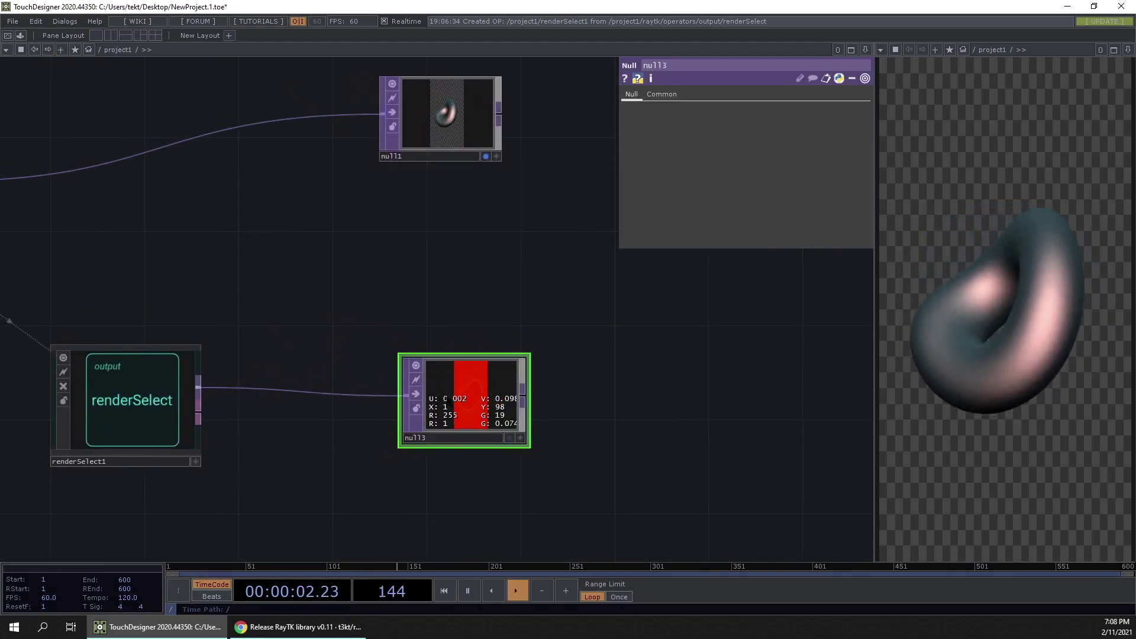
pyautogui.scroll(2, 446, 397)
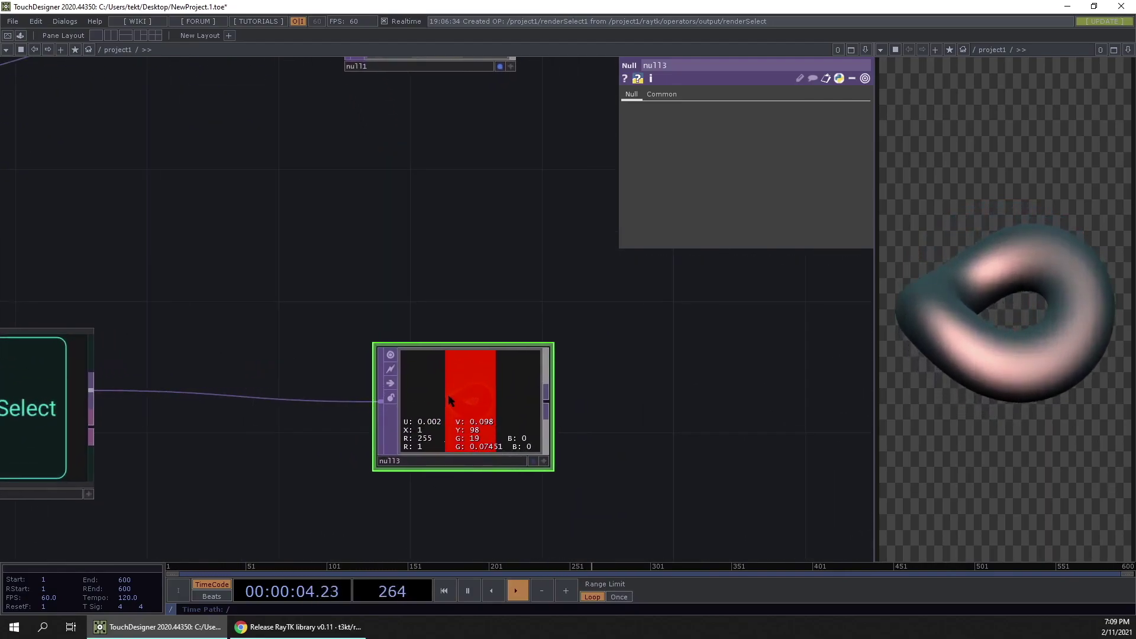
pyautogui.middleClick(473, 399)
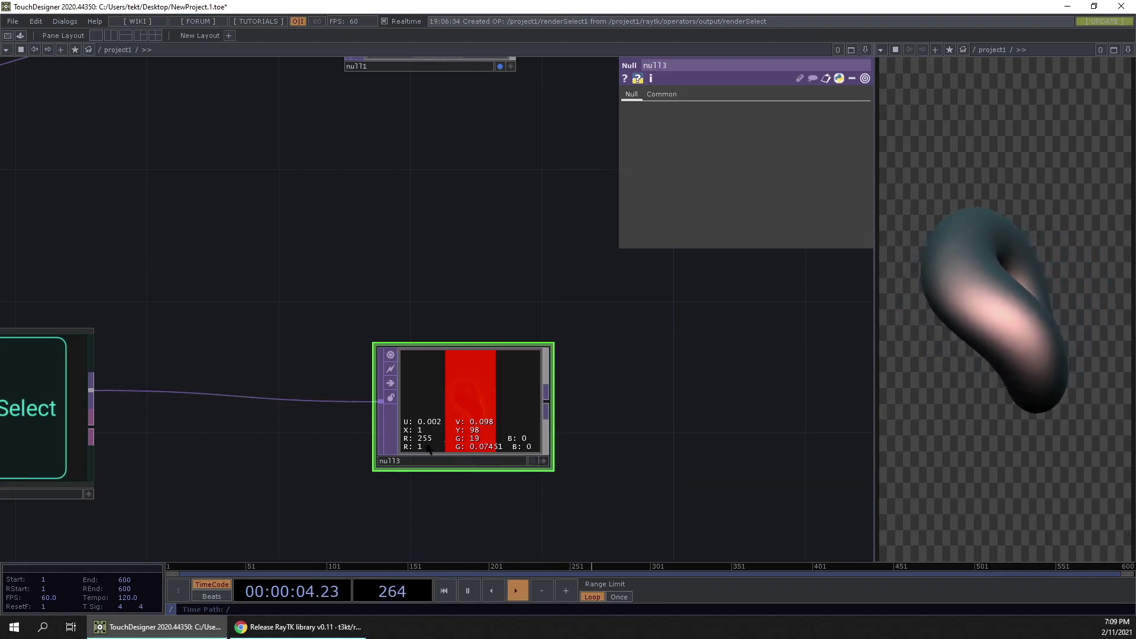
pyautogui.scroll(-3, 429, 450)
pyautogui.moveTo(314, 459); pyautogui.dragTo(371, 467)
pyautogui.scroll(-3, 339, 459)
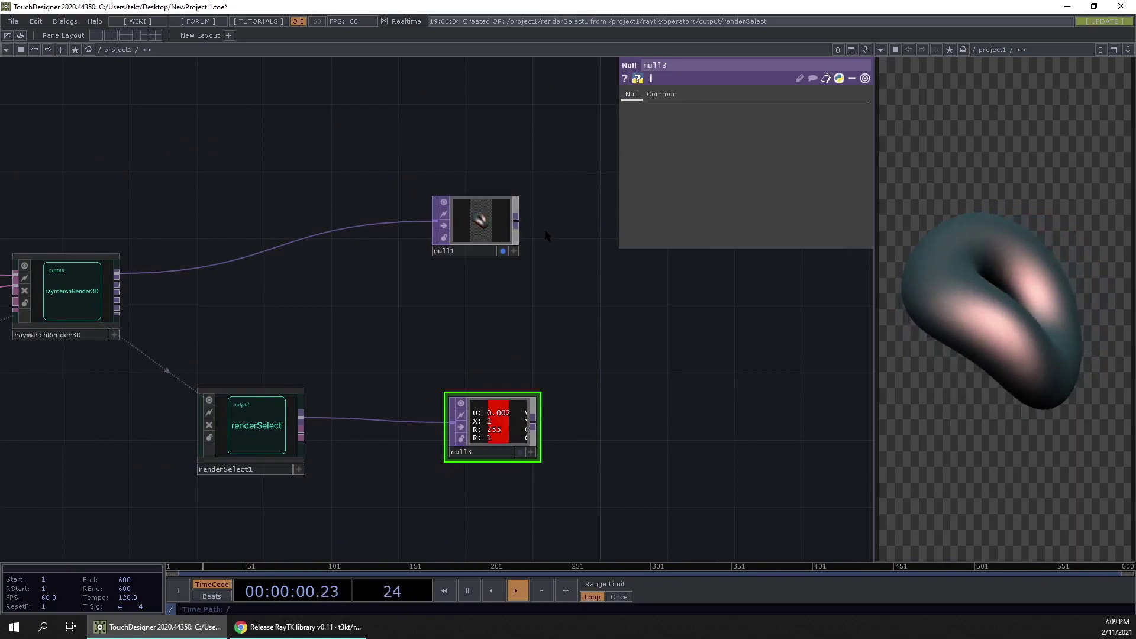
# Set raymarchRender3D's pixel format to 32-bit float (RGBA).
pyautogui.click(87, 292)
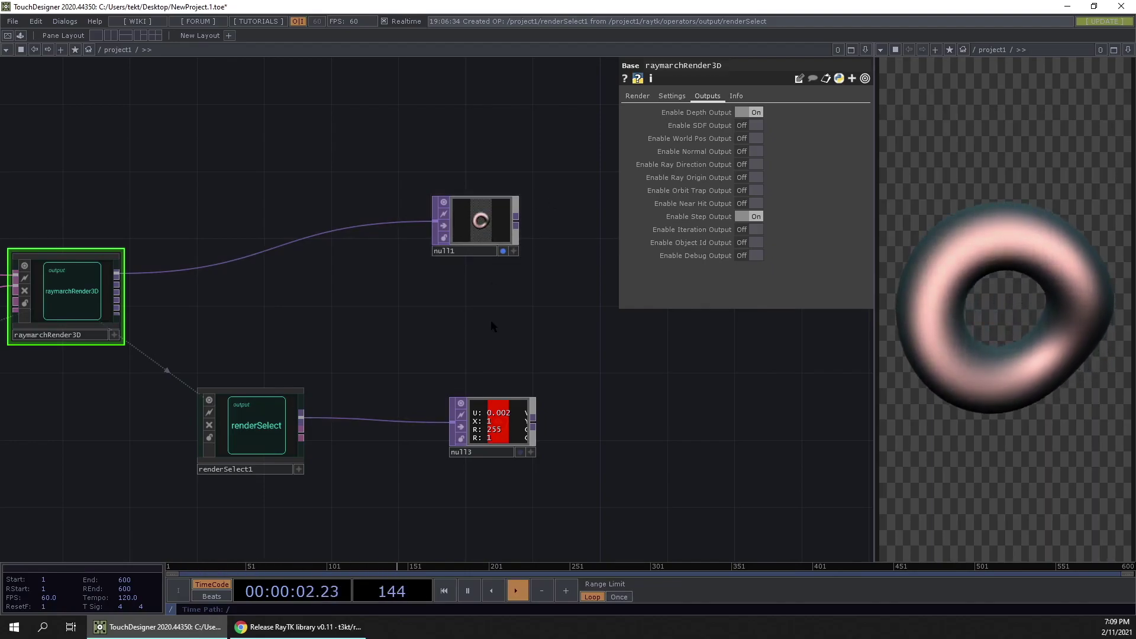
pyautogui.click(635, 97)
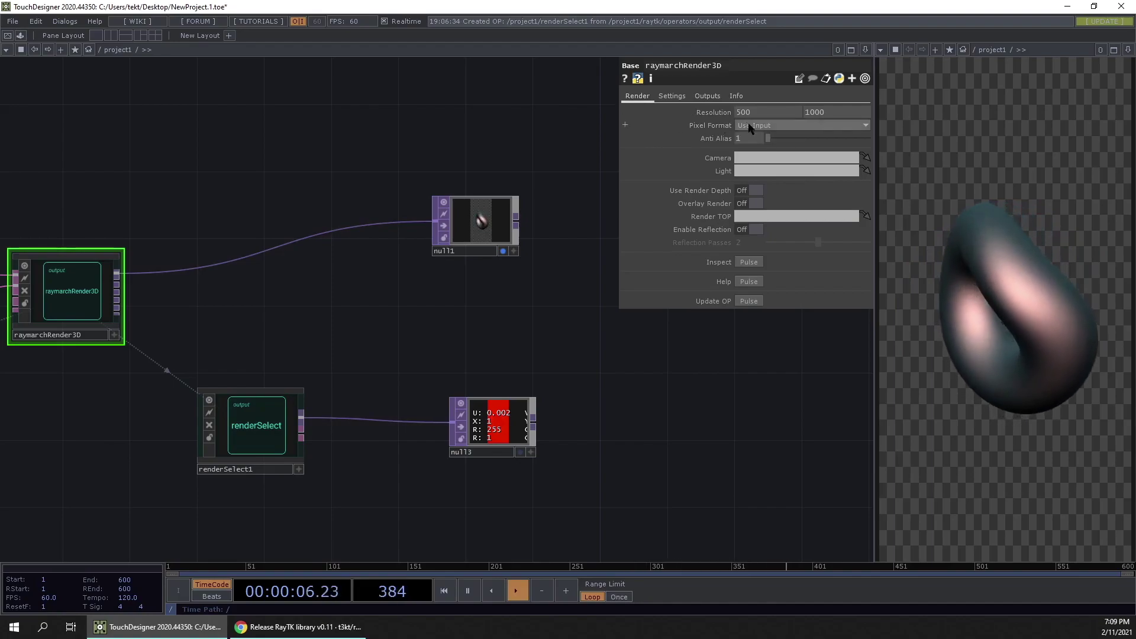
pyautogui.moveTo(355, 177); pyautogui.dragTo(408, 163)
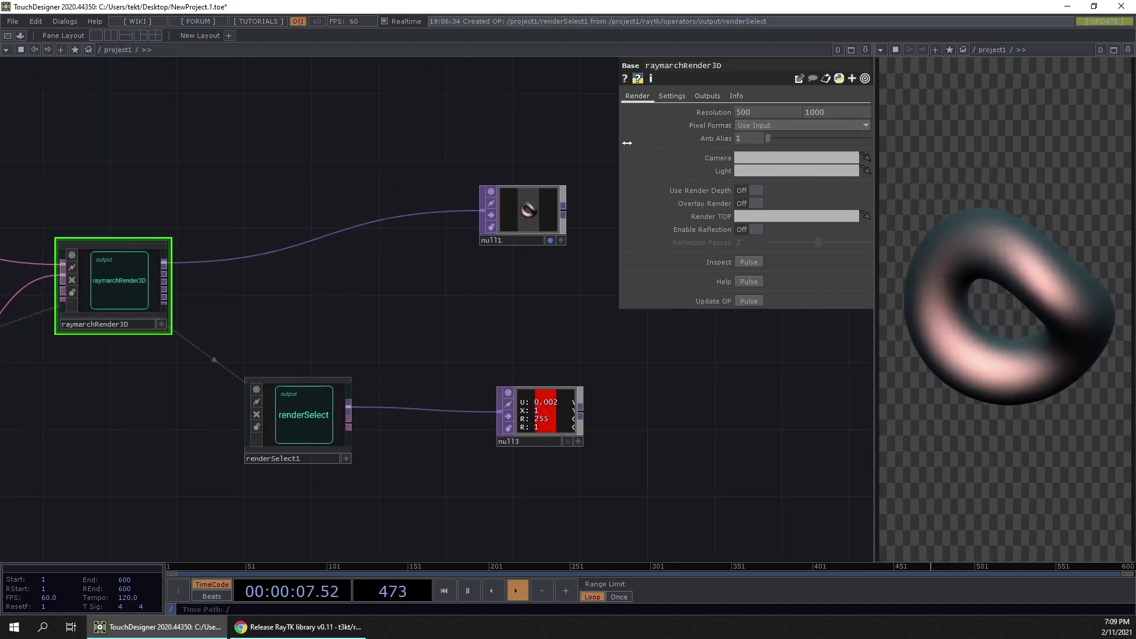
pyautogui.click(764, 127)
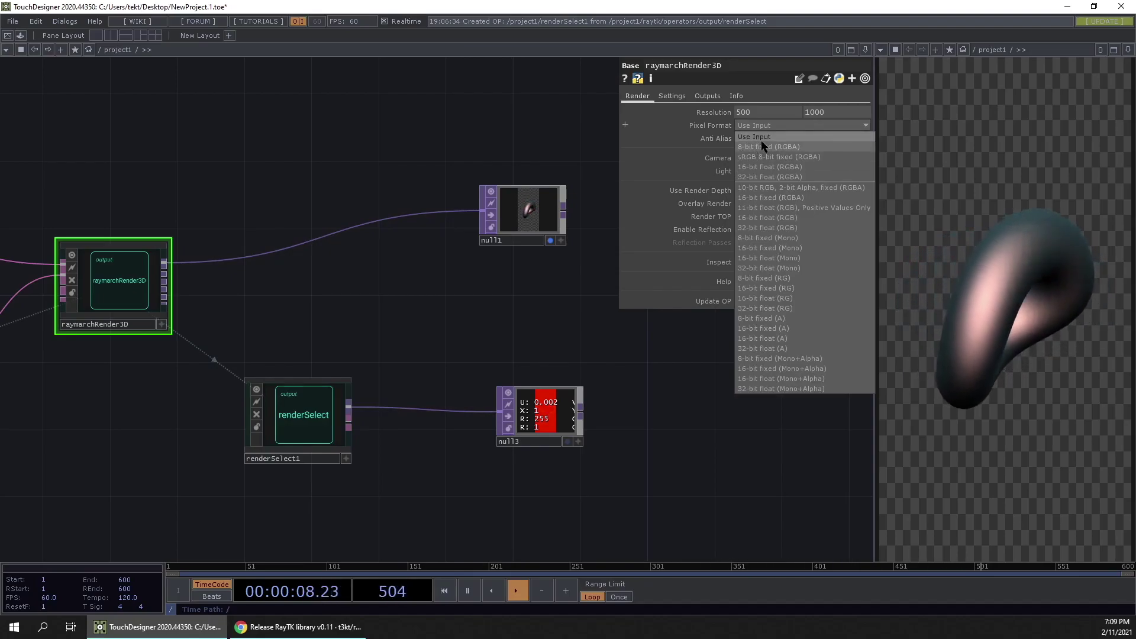
pyautogui.click(774, 178)
# Inspect the pixel values across null3's step-count image at the new pixel format and deactivate its viewer.
pyautogui.scroll(4, 502, 530)
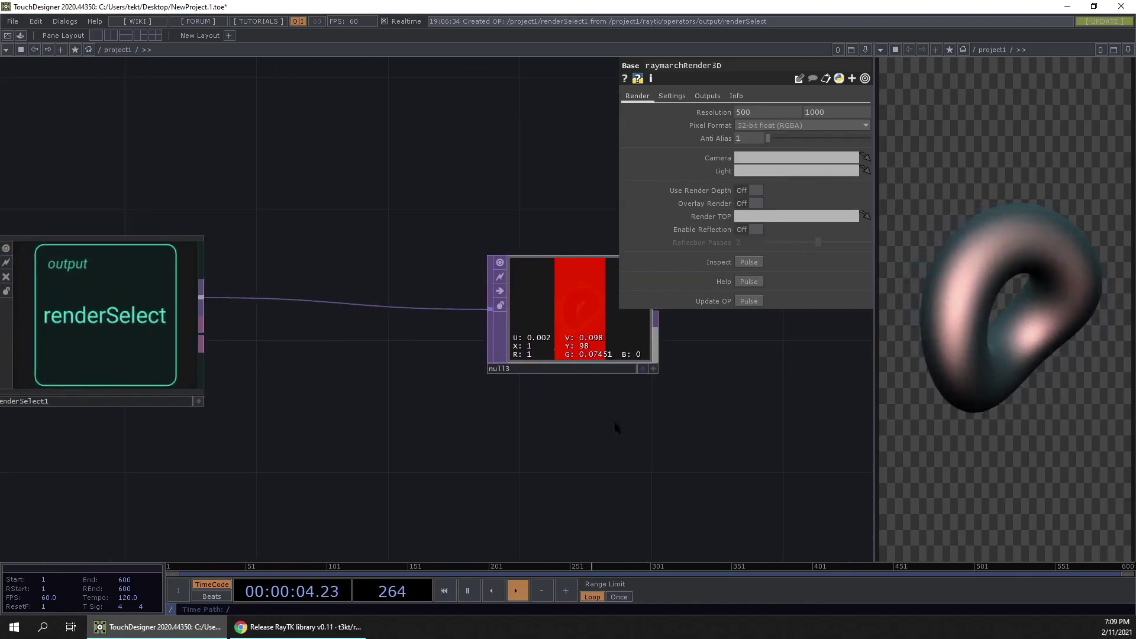
pyautogui.scroll(5, 601, 375)
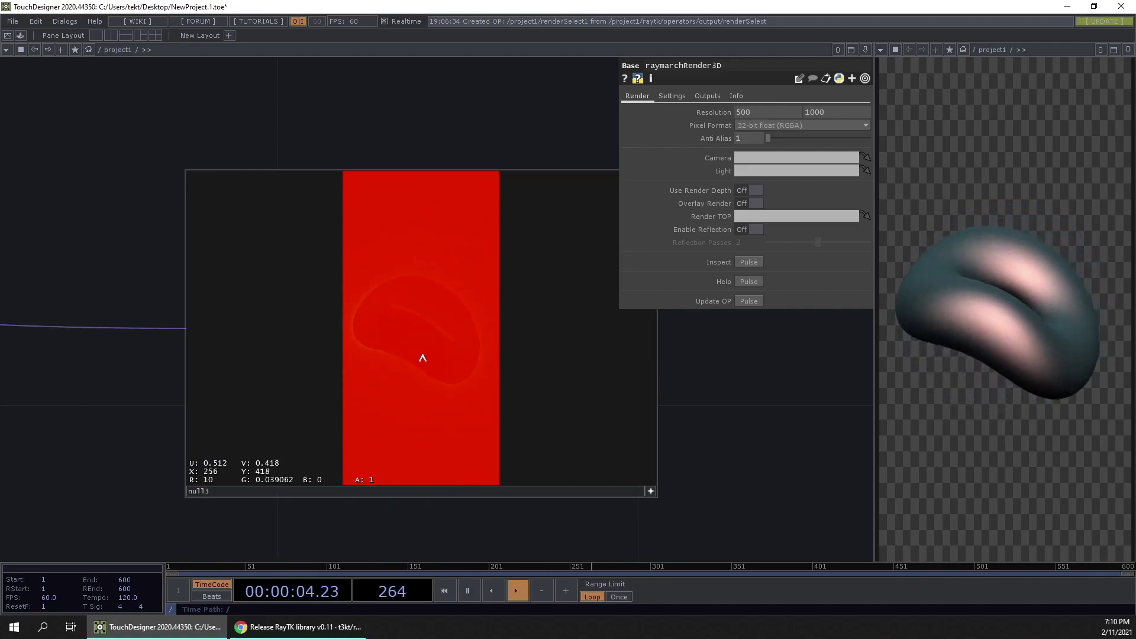
pyautogui.scroll(-5, 439, 343)
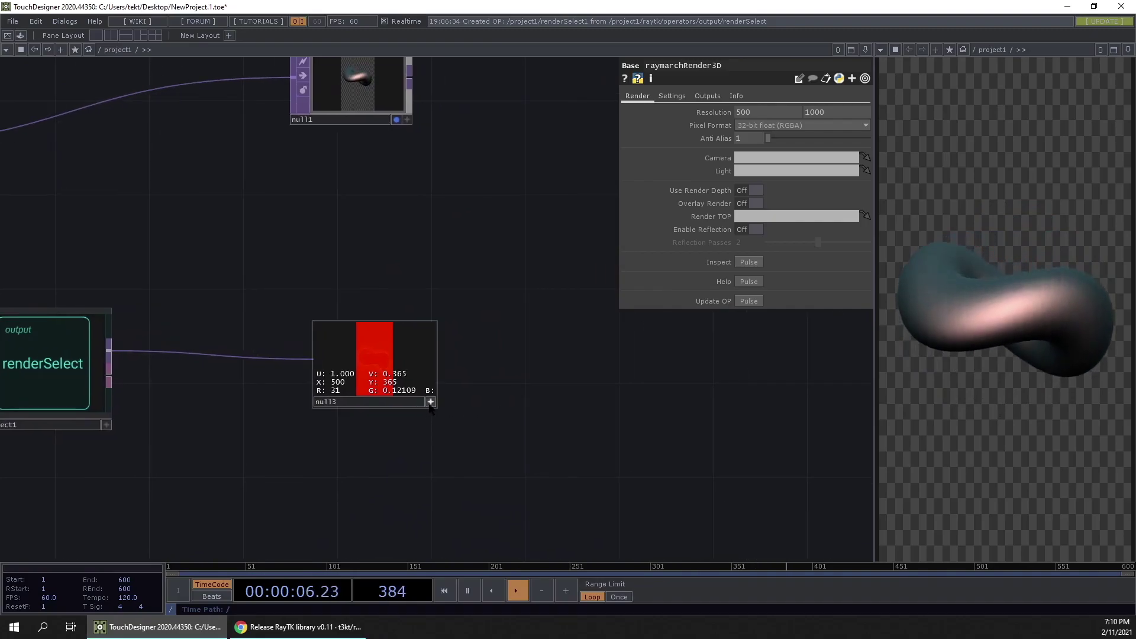
pyautogui.click(430, 404)
# Add a Reorder TOP beside null3 and feed null3's output into its first input.
pyautogui.moveTo(529, 259); pyautogui.dragTo(365, 344)
pyautogui.press('Tab')
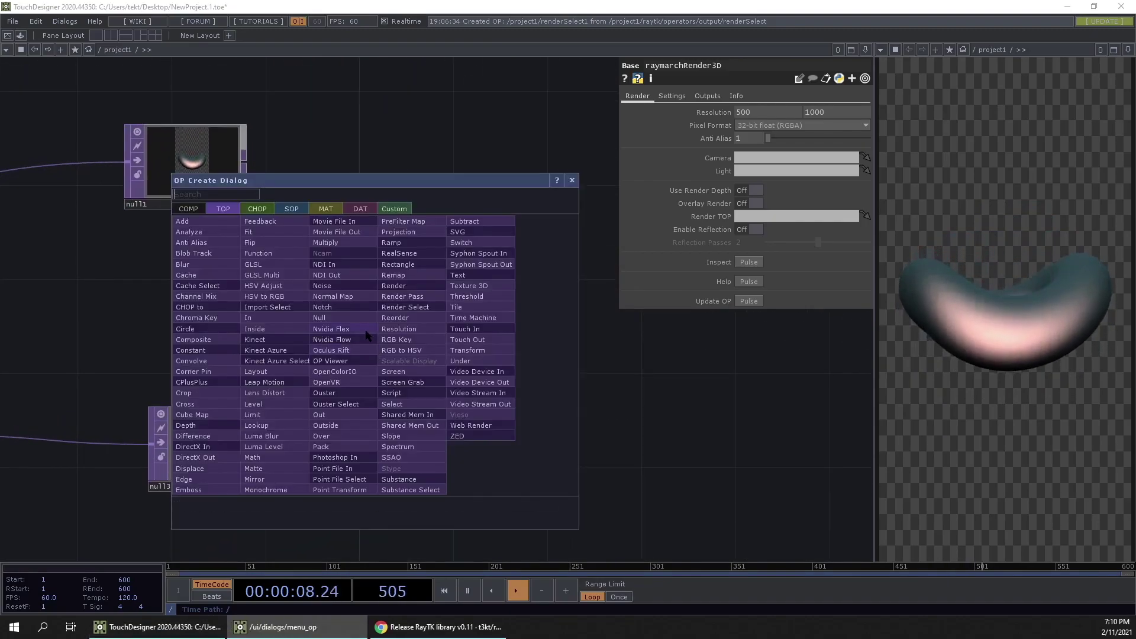
pyautogui.click(403, 318)
pyautogui.click(395, 356)
pyautogui.moveTo(340, 359); pyautogui.dragTo(267, 438)
# Set reorder1's red, blue and alpha outputs to the Green channel of Input 1.
pyautogui.click(814, 110)
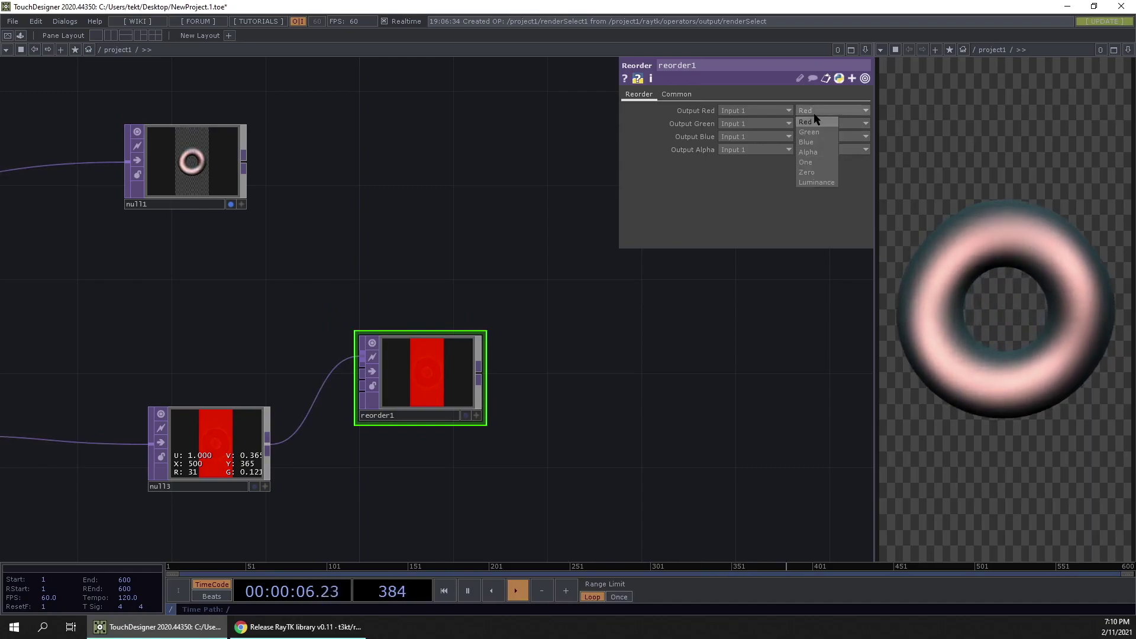
pyautogui.click(818, 128)
pyautogui.click(821, 142)
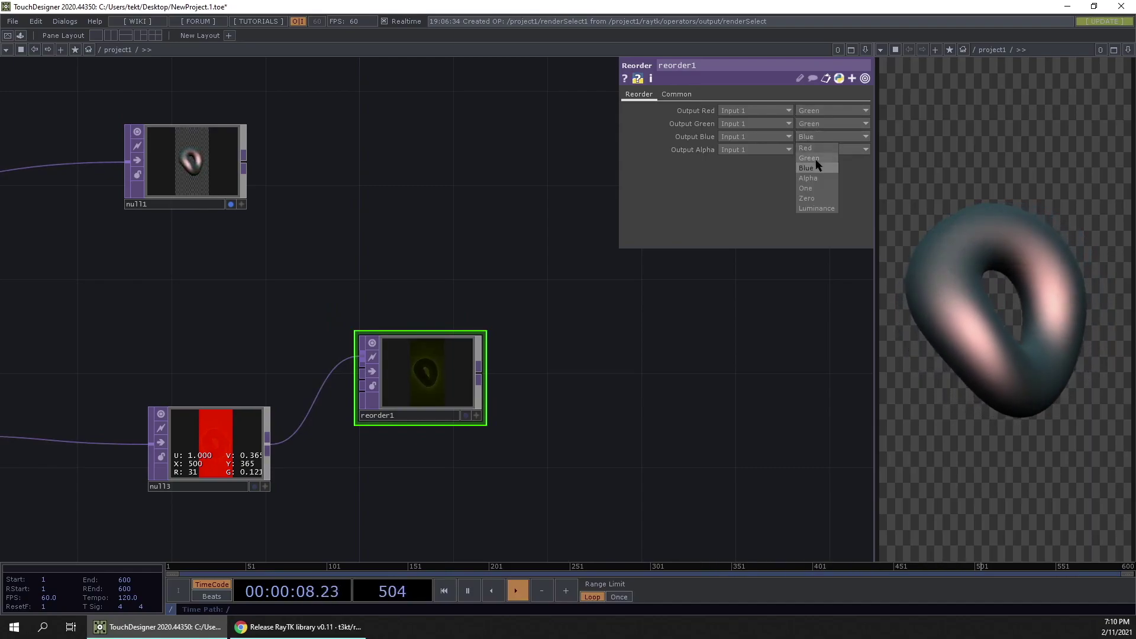
pyautogui.click(816, 159)
pyautogui.click(823, 150)
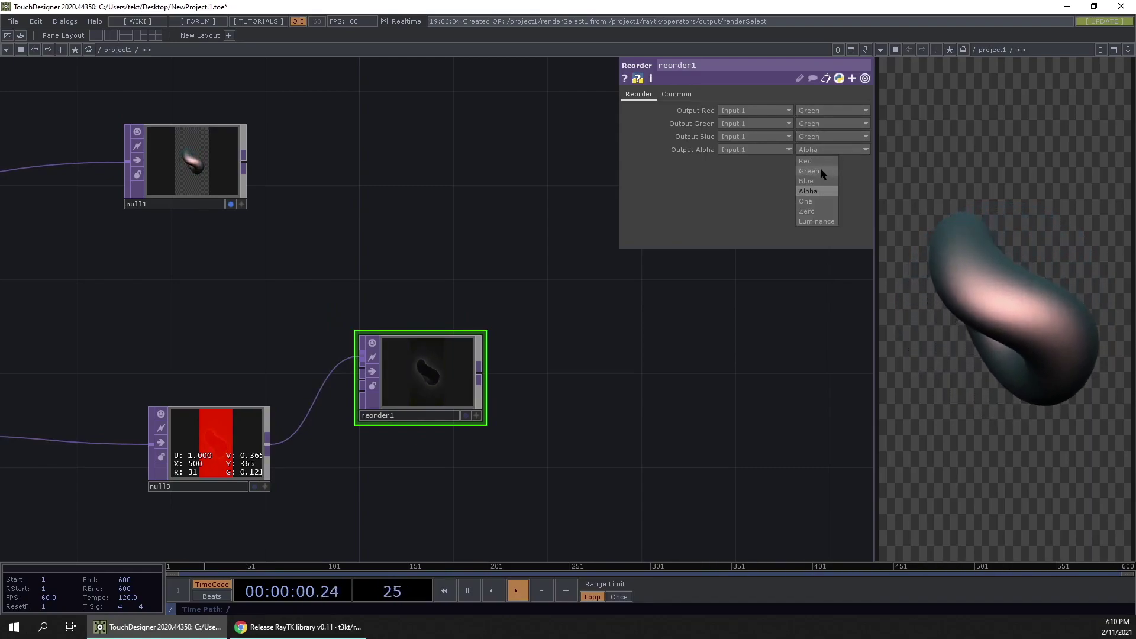
pyautogui.click(821, 170)
# Set reorder1's output alpha to One to make the grayscale step image opaque.
pyautogui.scroll(3, 483, 384)
pyautogui.scroll(6, 379, 420)
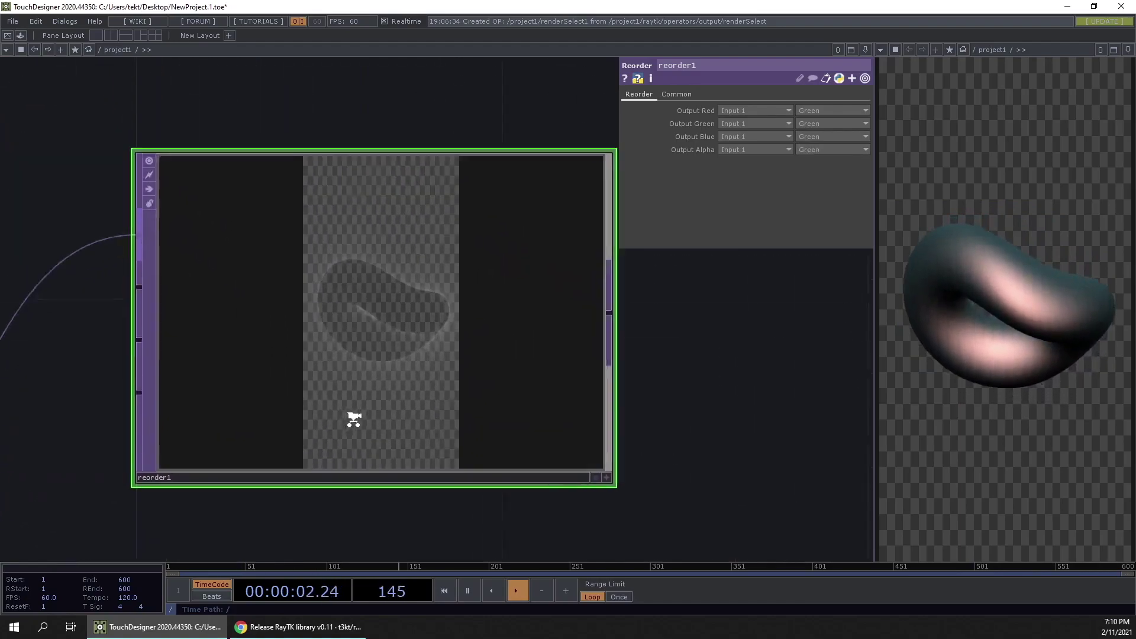
pyautogui.scroll(-5, 380, 283)
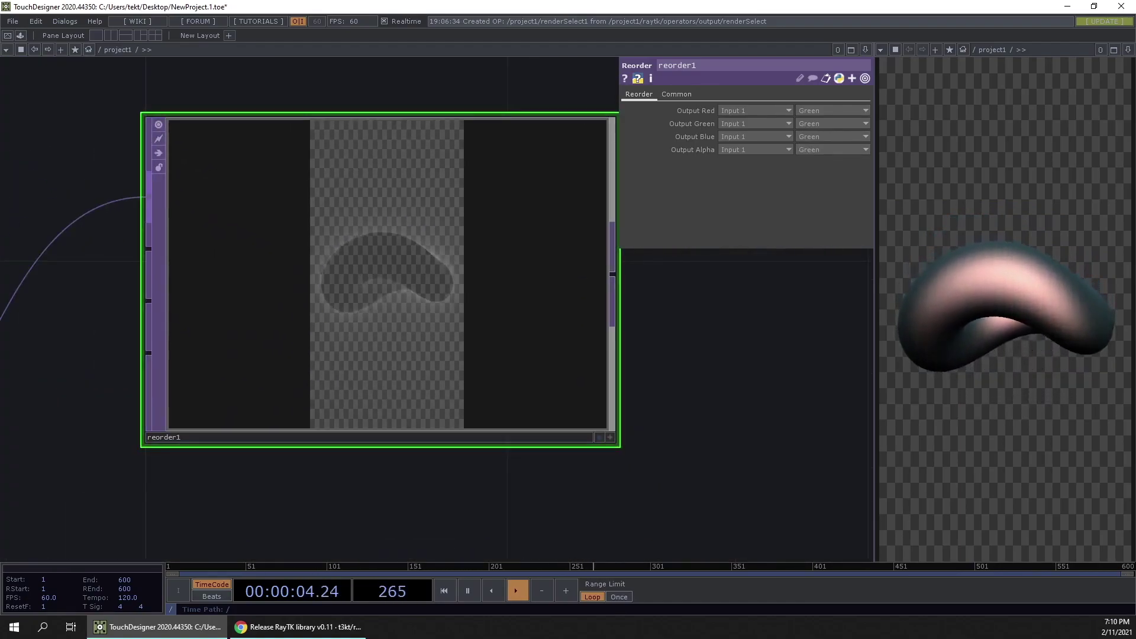
pyautogui.scroll(-2, 71, 482)
pyautogui.moveTo(254, 472); pyautogui.dragTo(586, 338)
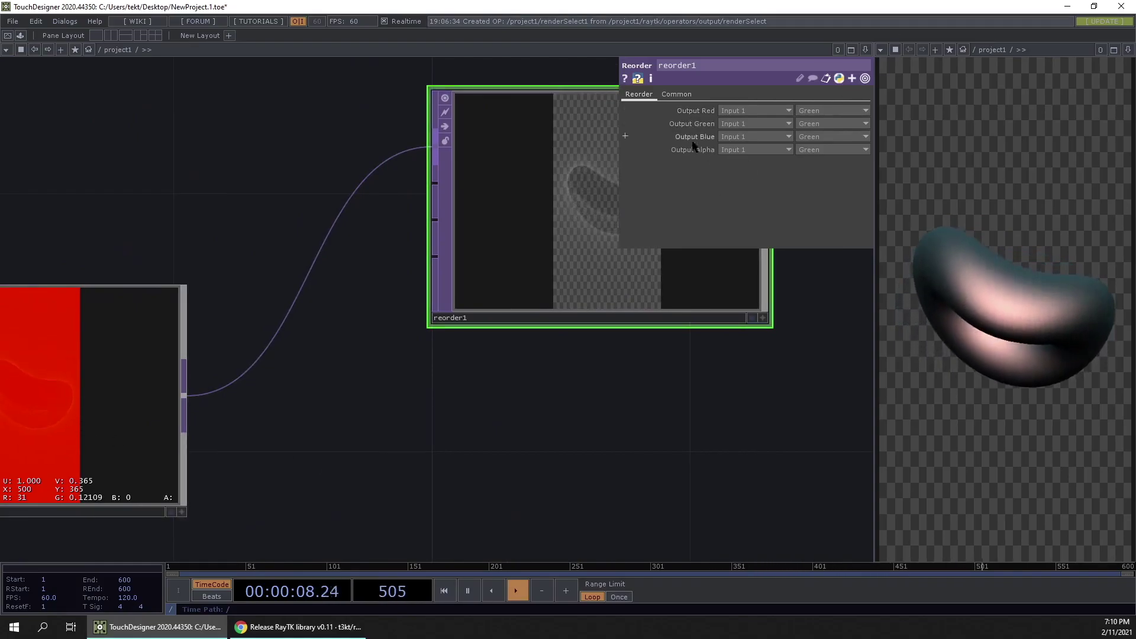
pyautogui.moveTo(659, 409); pyautogui.dragTo(489, 454)
pyautogui.scroll(4, 343, 414)
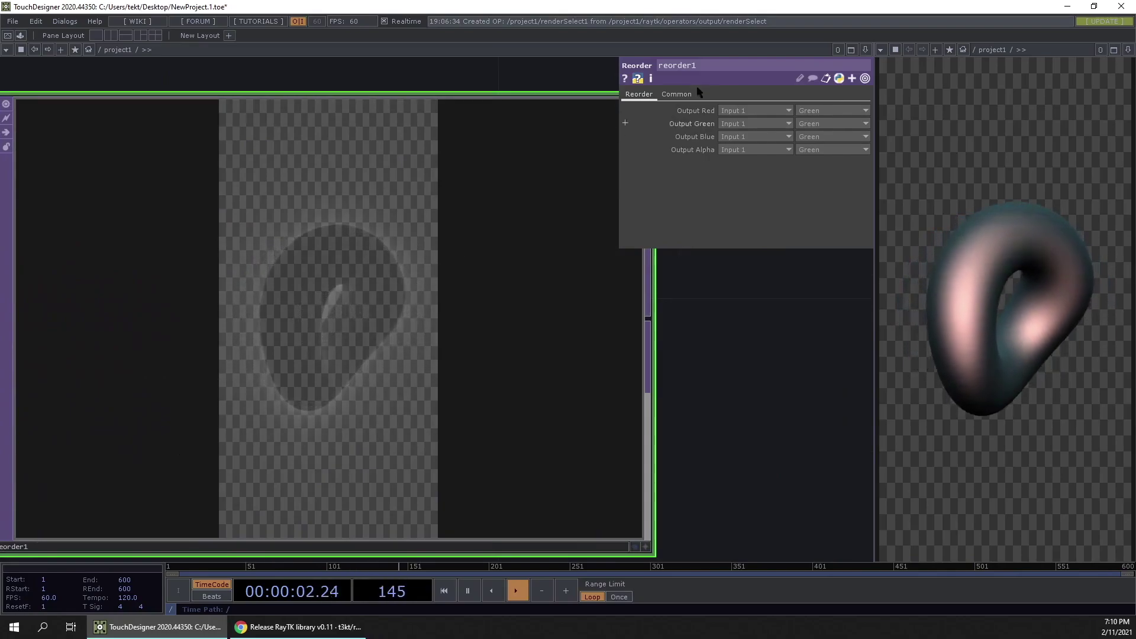
pyautogui.click(830, 148)
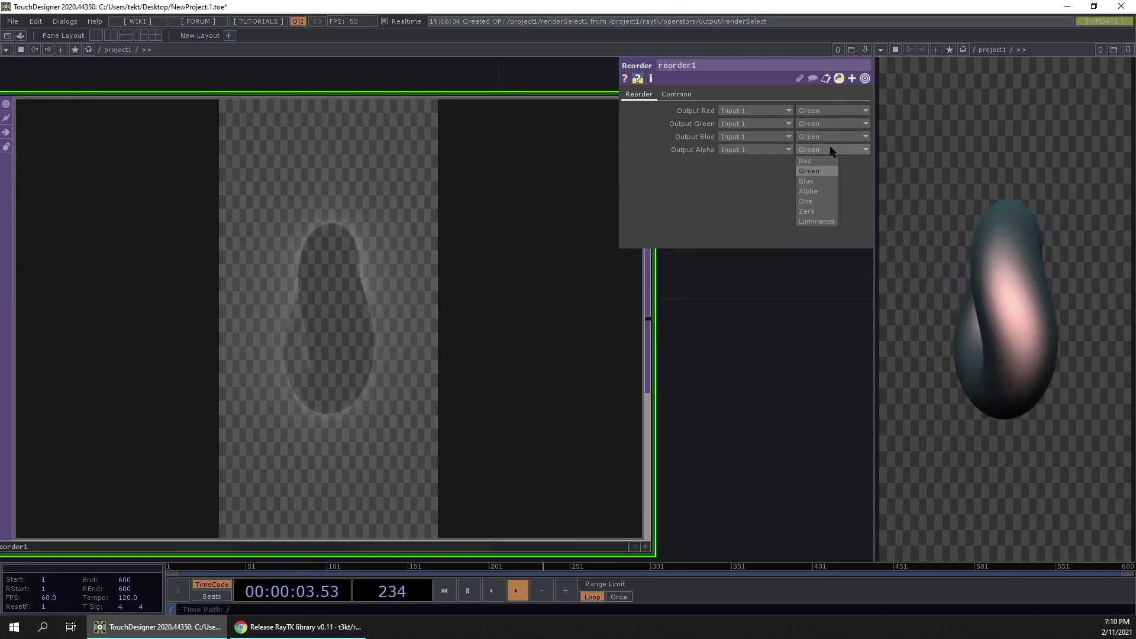
pyautogui.click(826, 201)
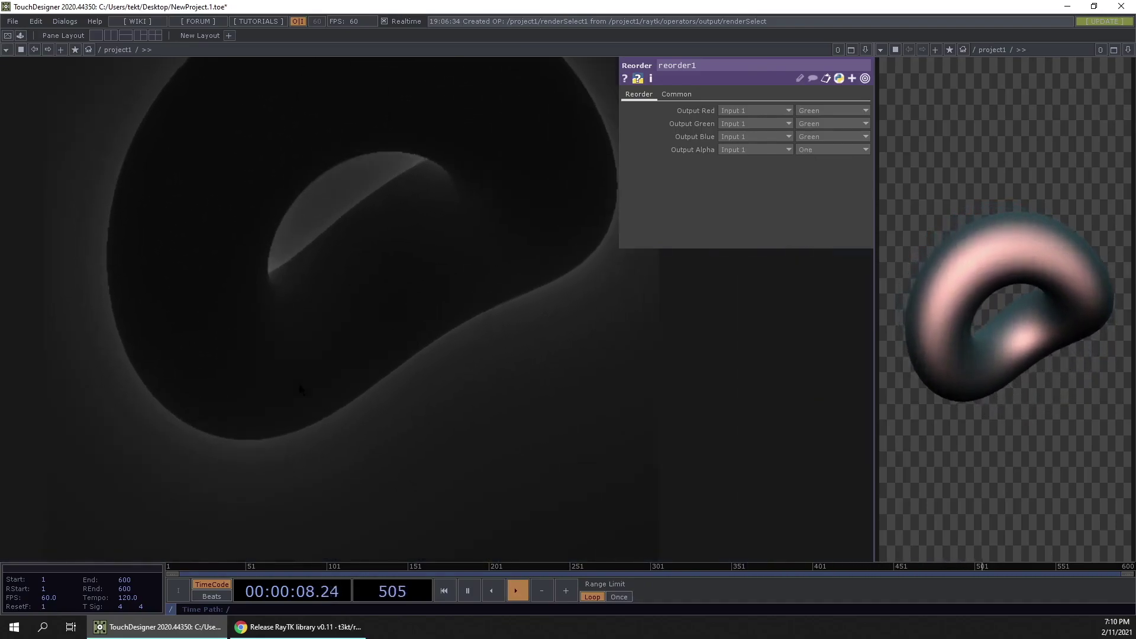
# Examine reorder1's grayscale step image up close and trace its chain back through null3 and renderSelect1 to raymarchRender3D.
pyautogui.scroll(2, 267, 330)
pyautogui.scroll(-3, 266, 331)
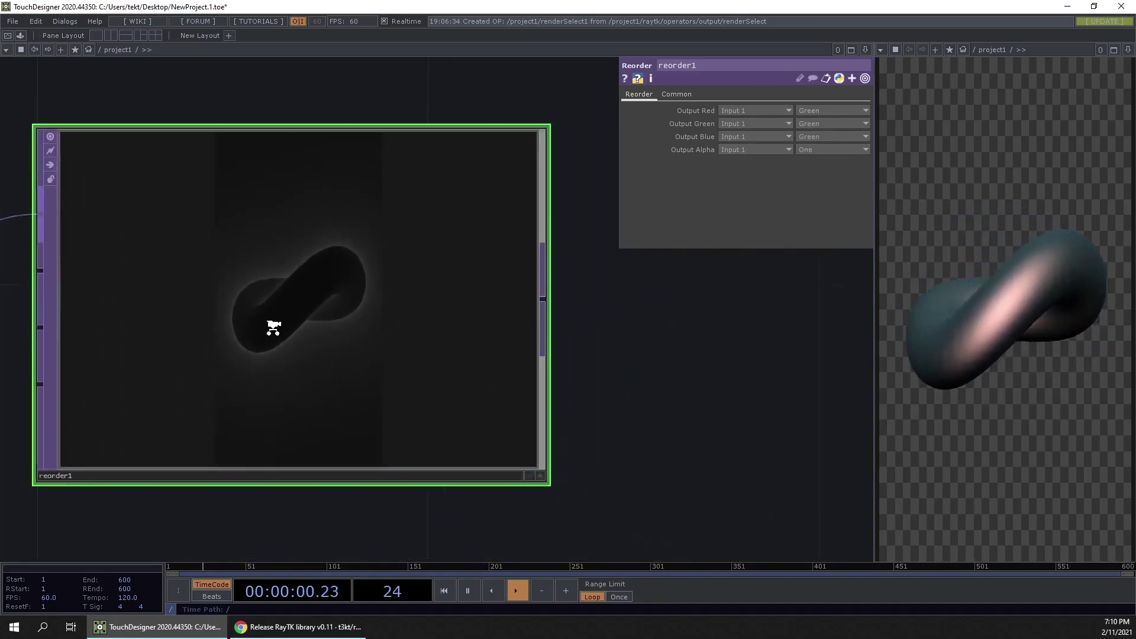
pyautogui.moveTo(269, 468); pyautogui.dragTo(487, 400)
pyautogui.scroll(-1, 485, 399)
pyautogui.moveTo(324, 170); pyautogui.dragTo(579, 117)
pyautogui.scroll(-2, 579, 118)
pyautogui.moveTo(404, 179); pyautogui.dragTo(347, 248)
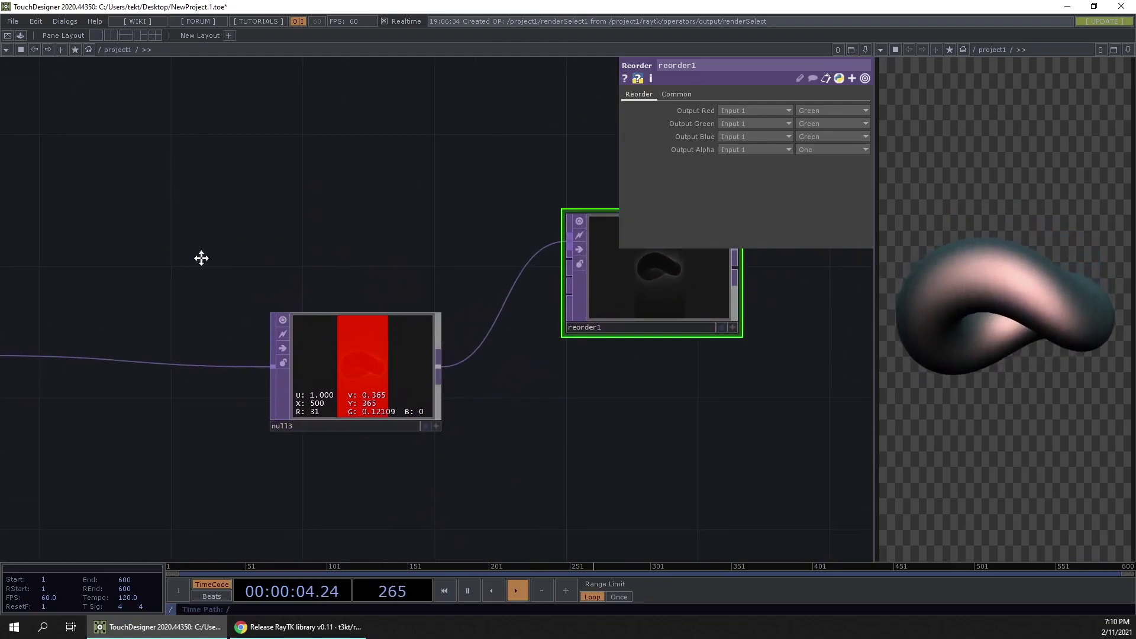
pyautogui.moveTo(180, 250); pyautogui.dragTo(316, 263)
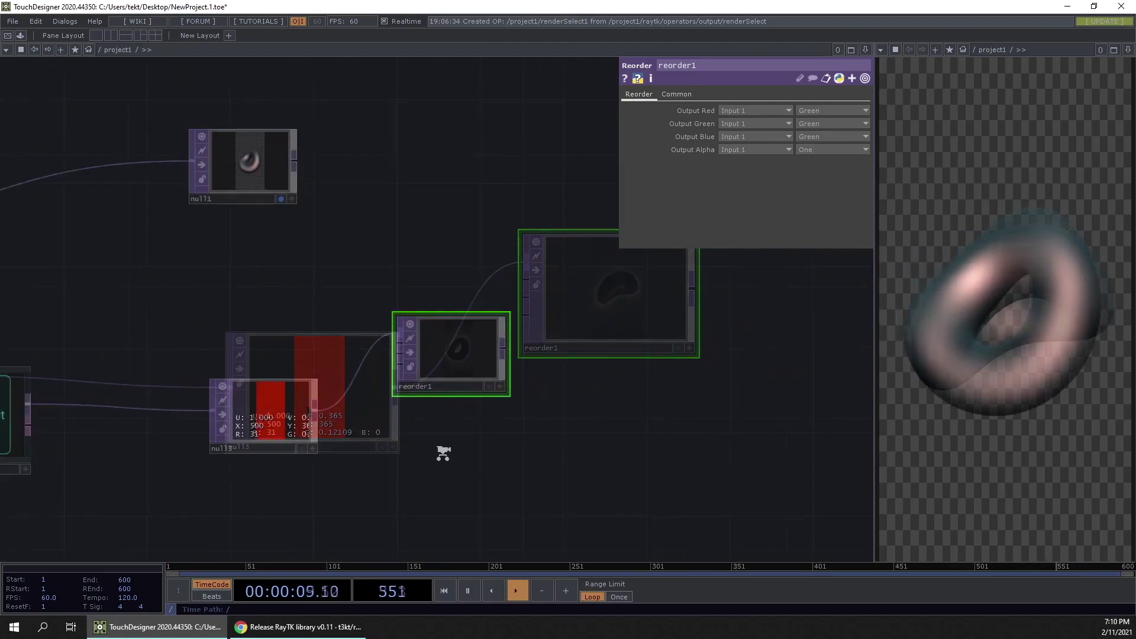
pyautogui.moveTo(216, 329); pyautogui.dragTo(507, 300)
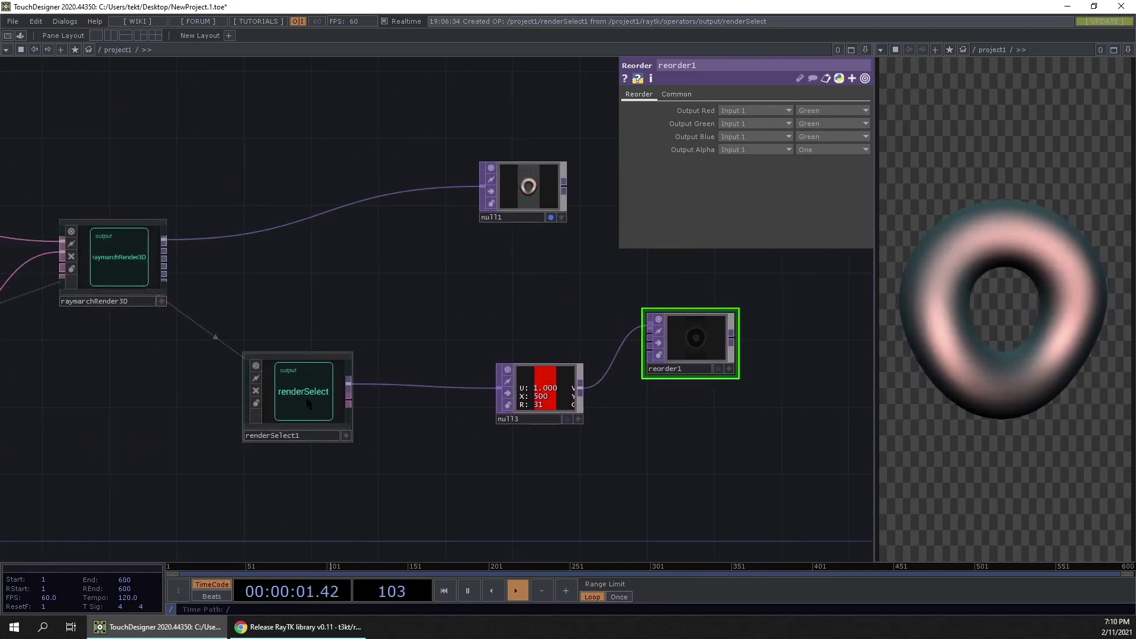
# Pause the timeline playback.
pyautogui.moveTo(425, 318); pyautogui.dragTo(348, 285)
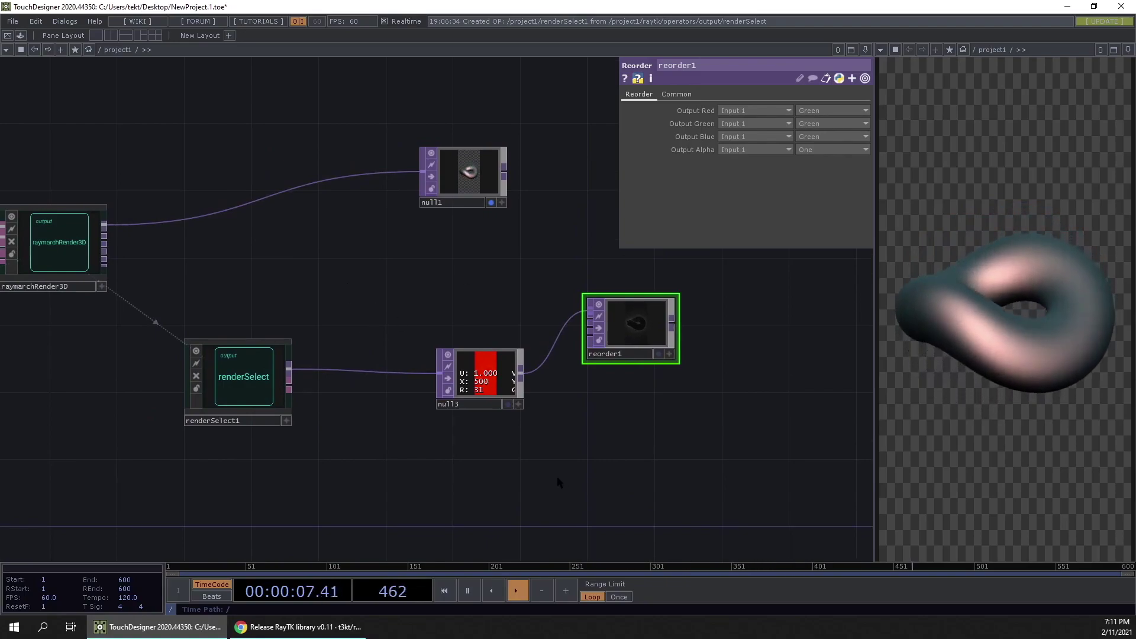
pyautogui.click(520, 595)
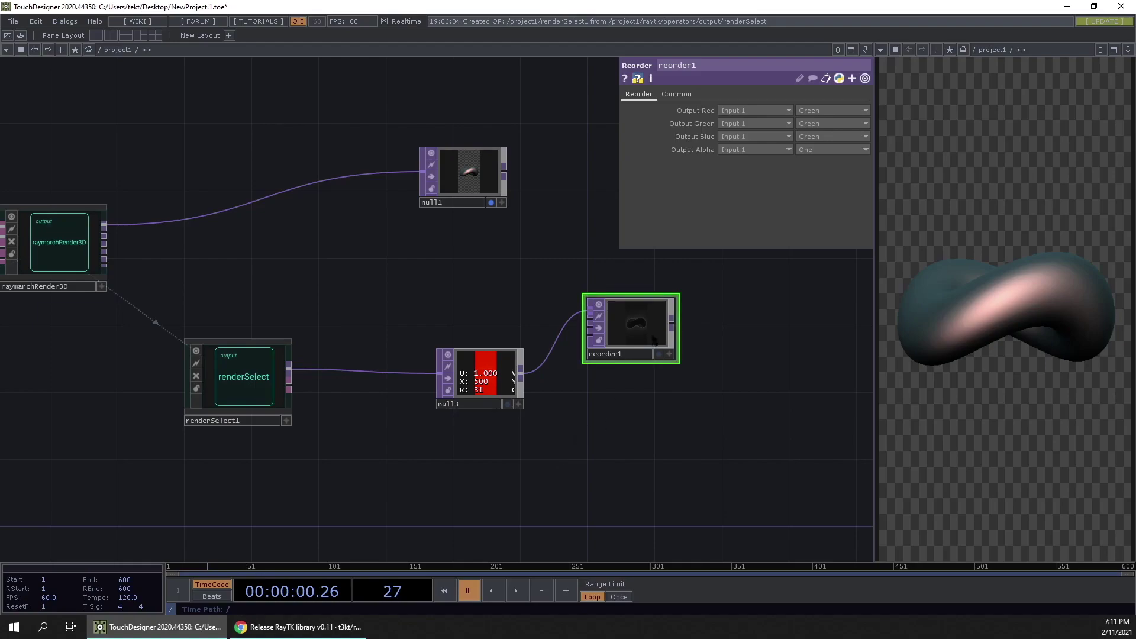
pyautogui.moveTo(587, 439); pyautogui.dragTo(637, 448)
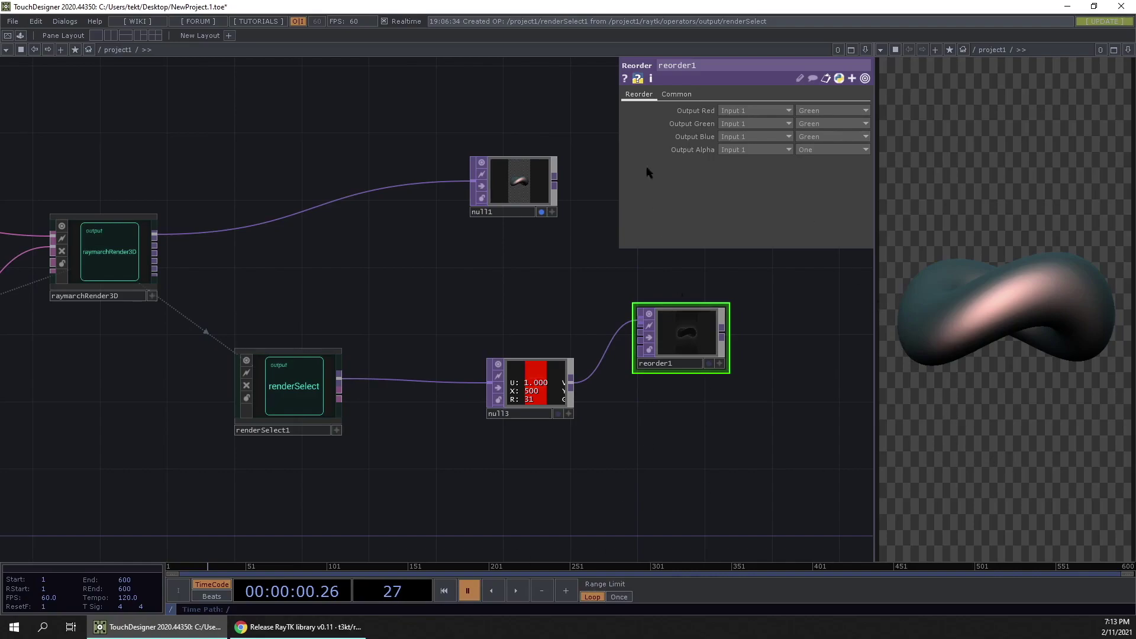
# Check renderSelect1's parameters and inspect null3's step counts around the torus outline in its active viewer.
pyautogui.click(291, 387)
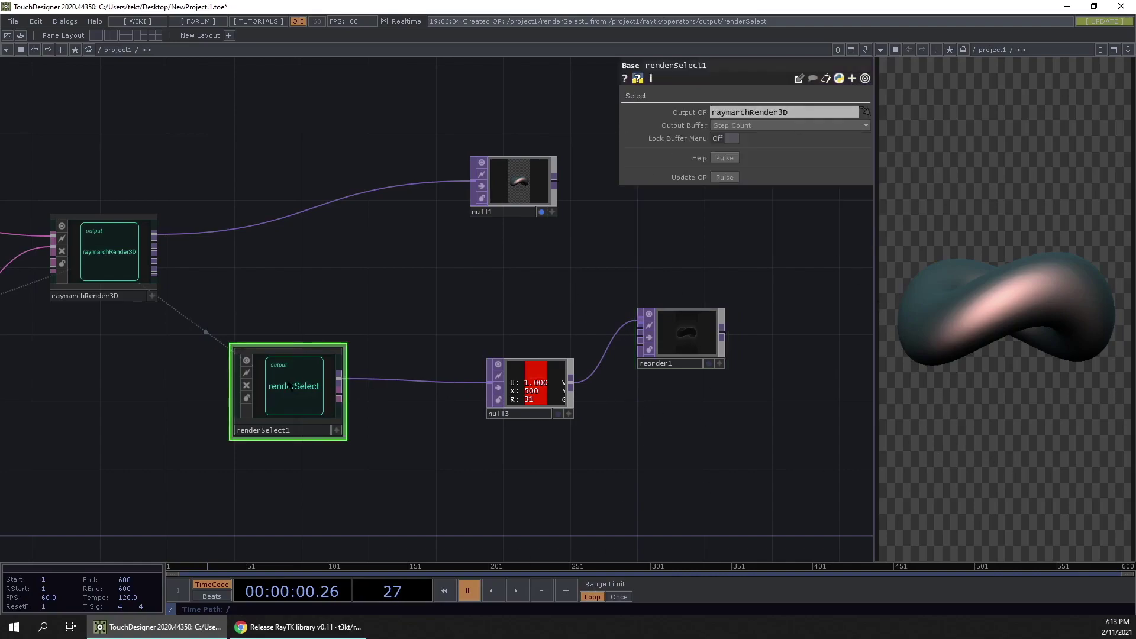
pyautogui.scroll(5, 565, 385)
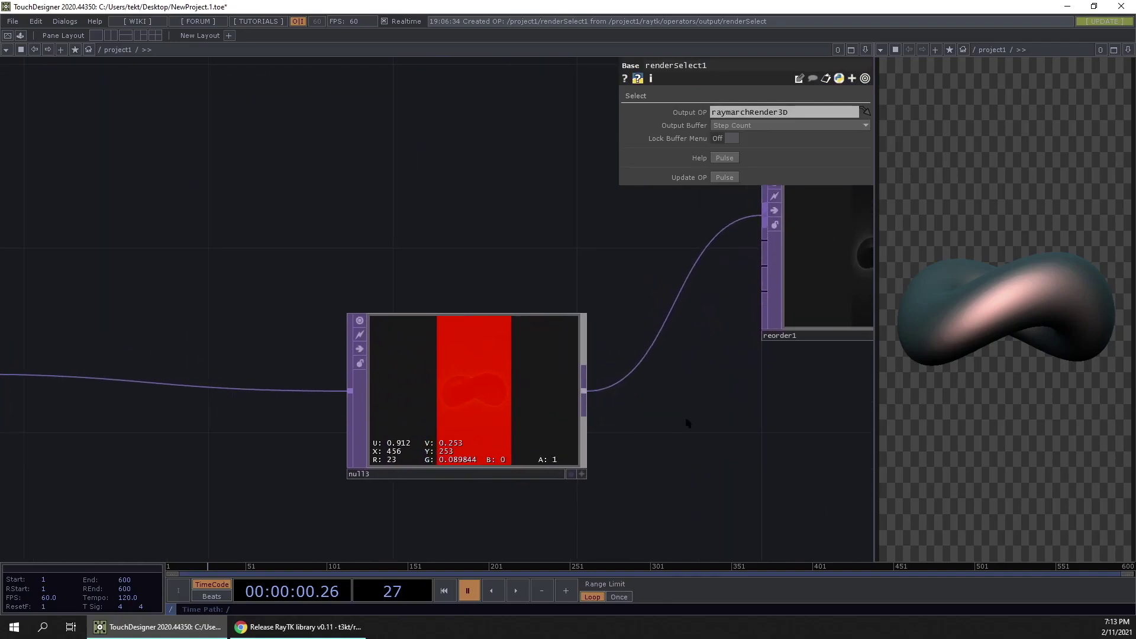
pyautogui.moveTo(696, 432); pyautogui.dragTo(553, 381)
pyautogui.scroll(5, 293, 421)
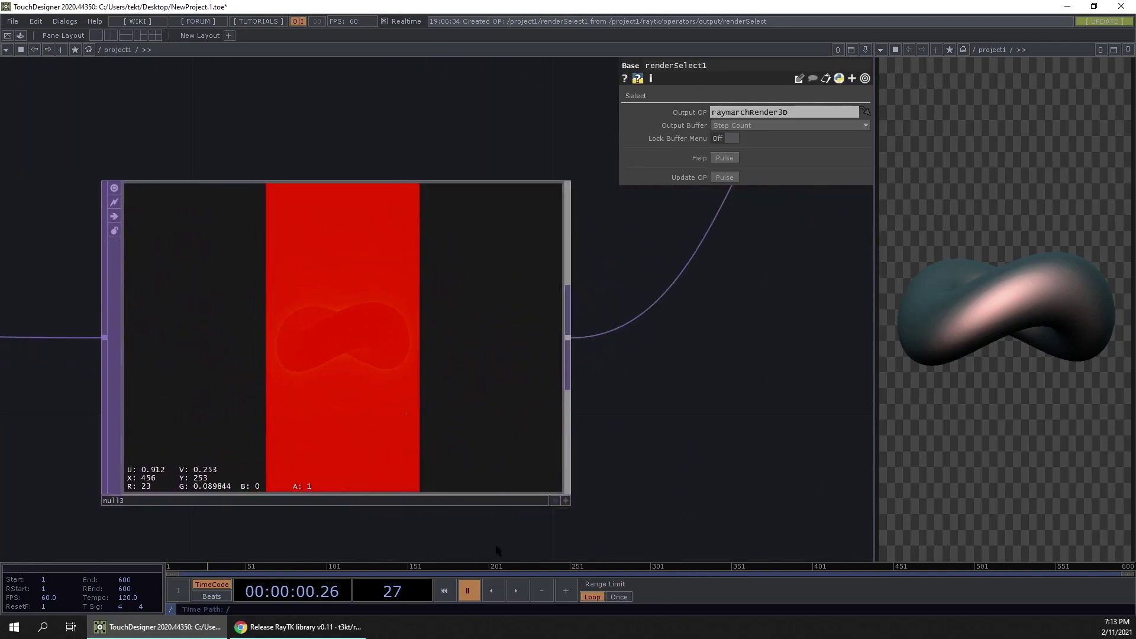
pyautogui.click(565, 501)
pyautogui.moveTo(651, 381); pyautogui.dragTo(761, 391)
pyautogui.scroll(2, 427, 397)
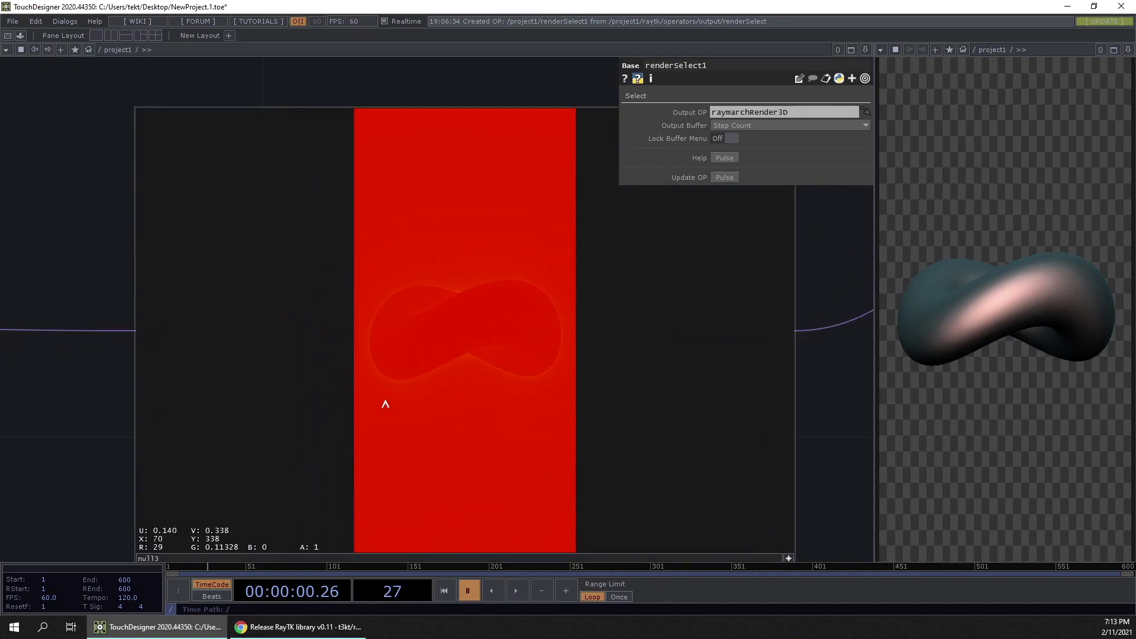
pyautogui.scroll(3, 393, 397)
pyautogui.scroll(2, 388, 395)
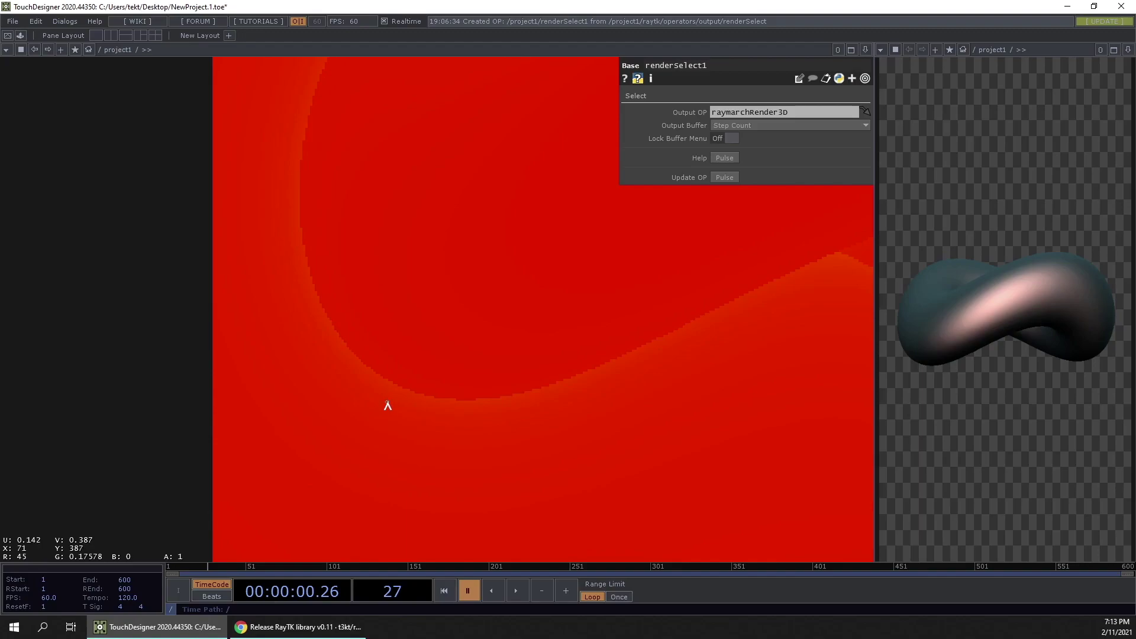
pyautogui.scroll(-10, 388, 405)
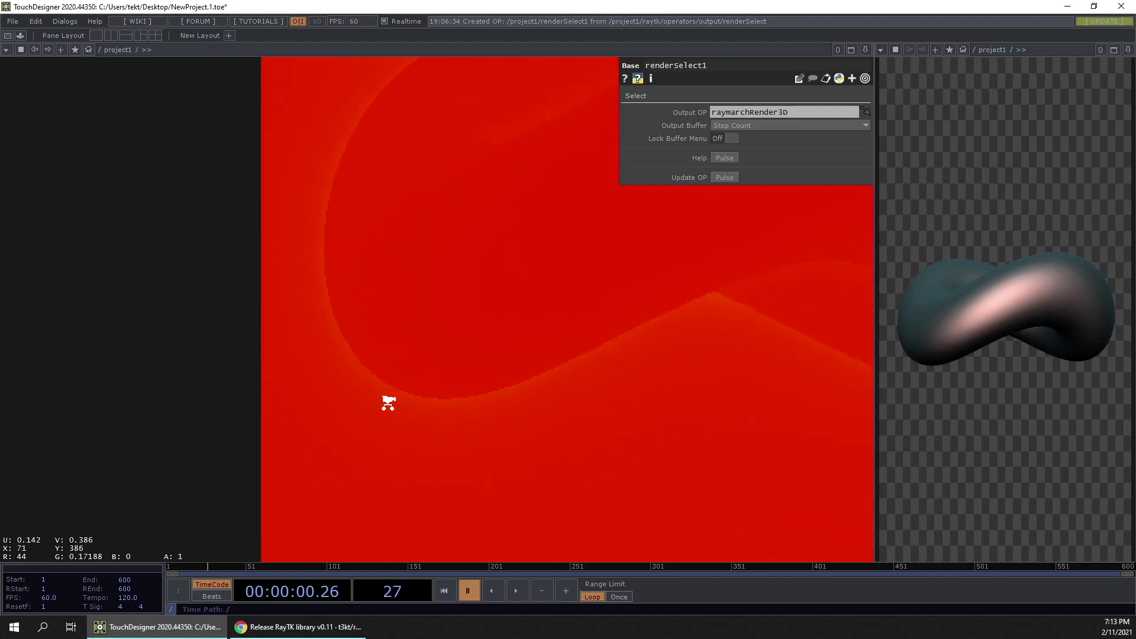
# Display raymarchRender3D's raymarching settings, including Max Steps and Surface Distance.
pyautogui.moveTo(395, 322); pyautogui.dragTo(765, 402)
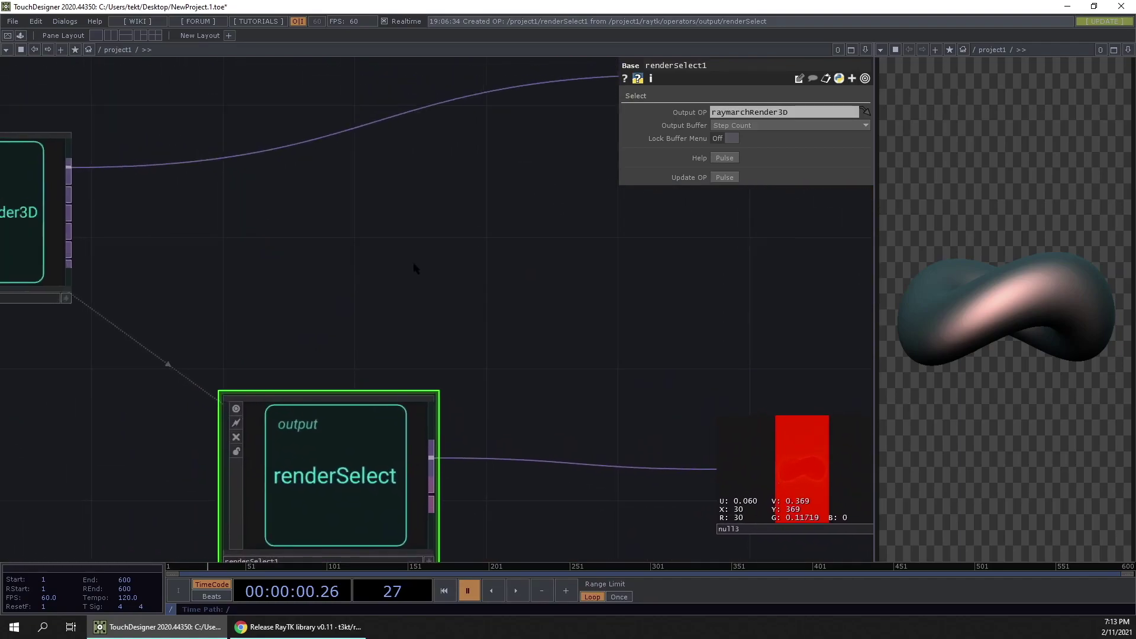
pyautogui.scroll(-3, 432, 272)
pyautogui.click(101, 225)
pyautogui.moveTo(458, 282); pyautogui.dragTo(386, 270)
pyautogui.click(671, 98)
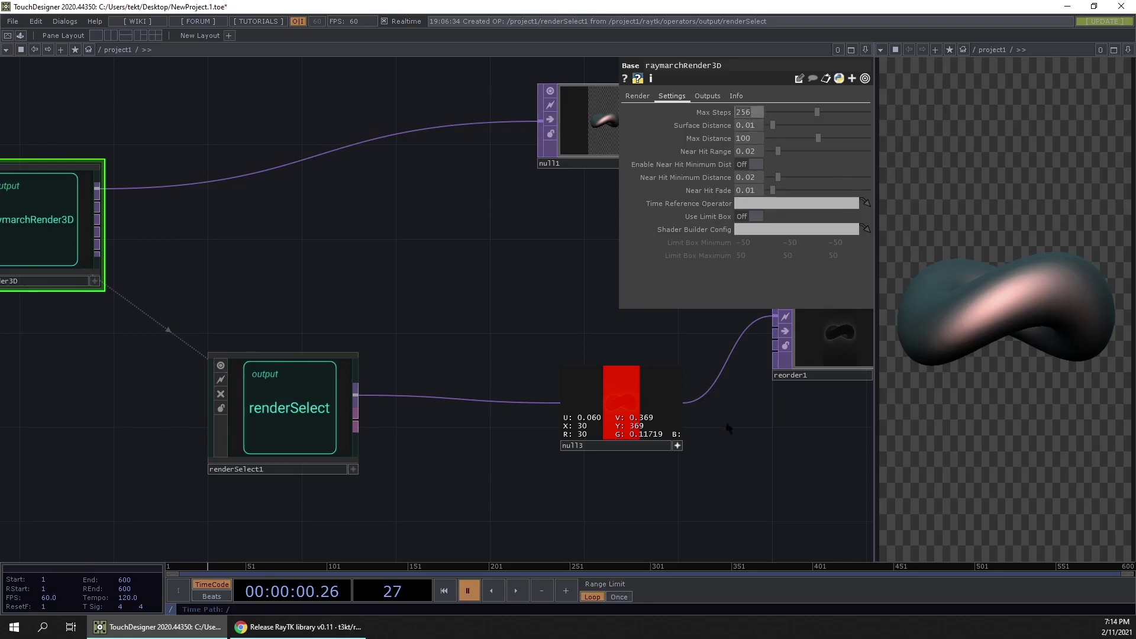
# Compare null3's pixel values near the torus edge with raymarchRender3D's Max Steps setting.
pyautogui.moveTo(761, 455); pyautogui.dragTo(604, 464)
pyautogui.scroll(5, 598, 464)
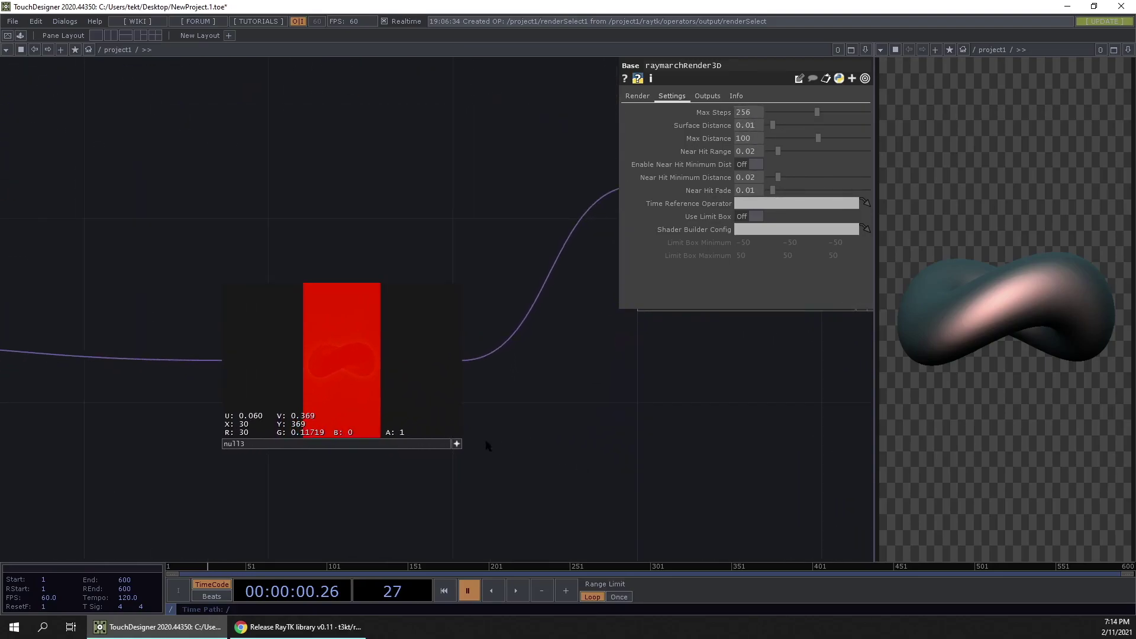
pyautogui.scroll(5, 367, 482)
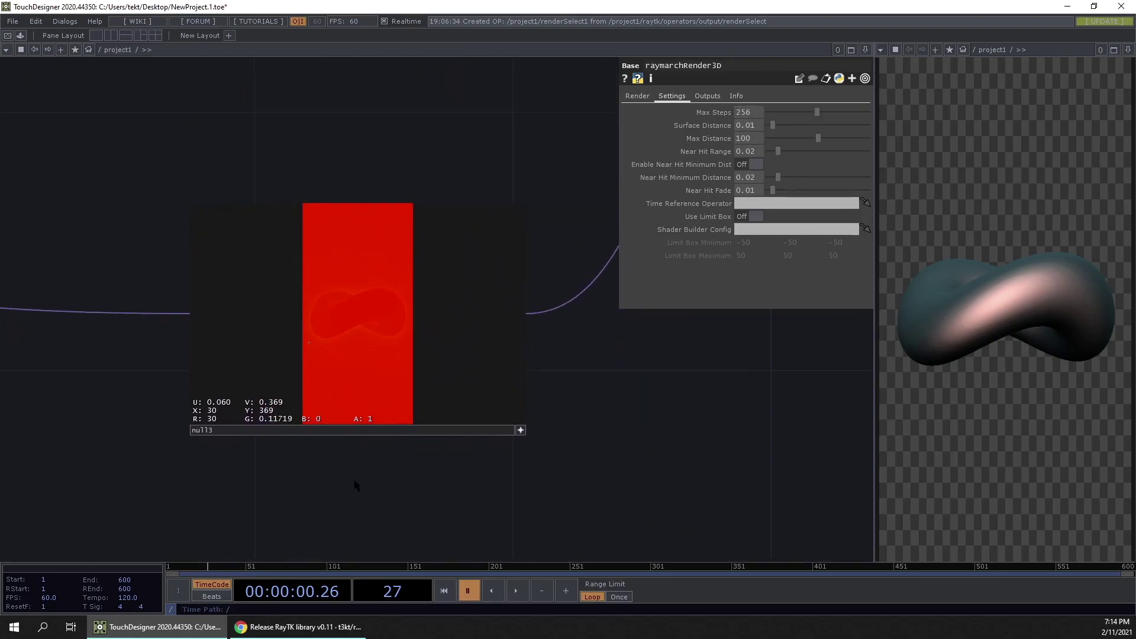
pyautogui.scroll(8, 406, 441)
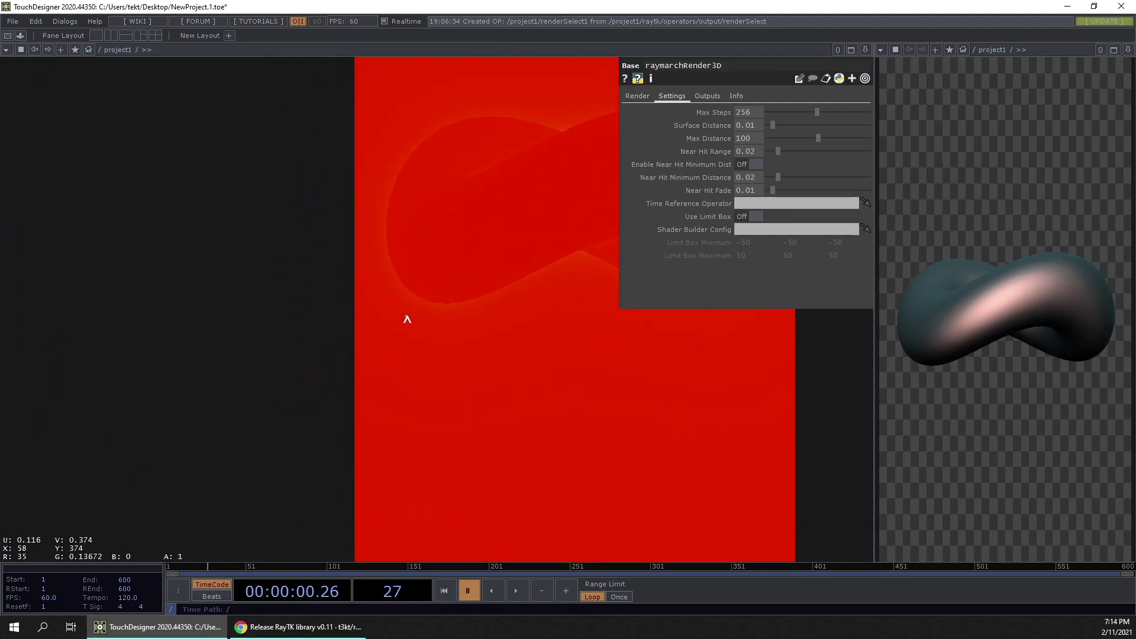
# Examine null3's pixel values just outside the torus outline and in the empty background.
pyautogui.scroll(1, 428, 301)
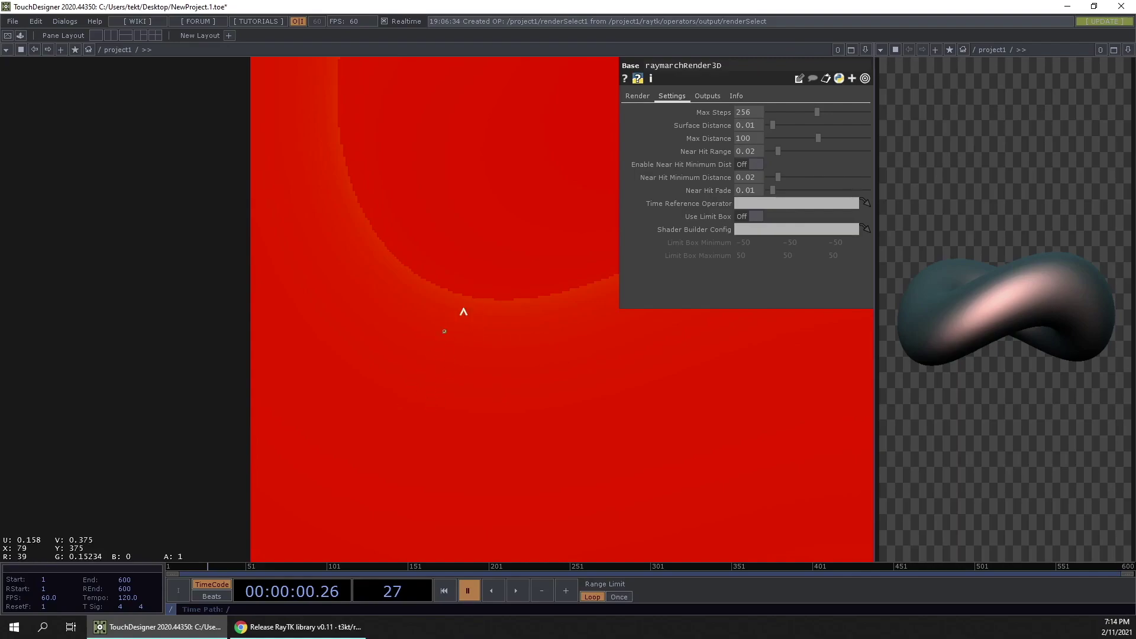
pyautogui.scroll(-5, 458, 319)
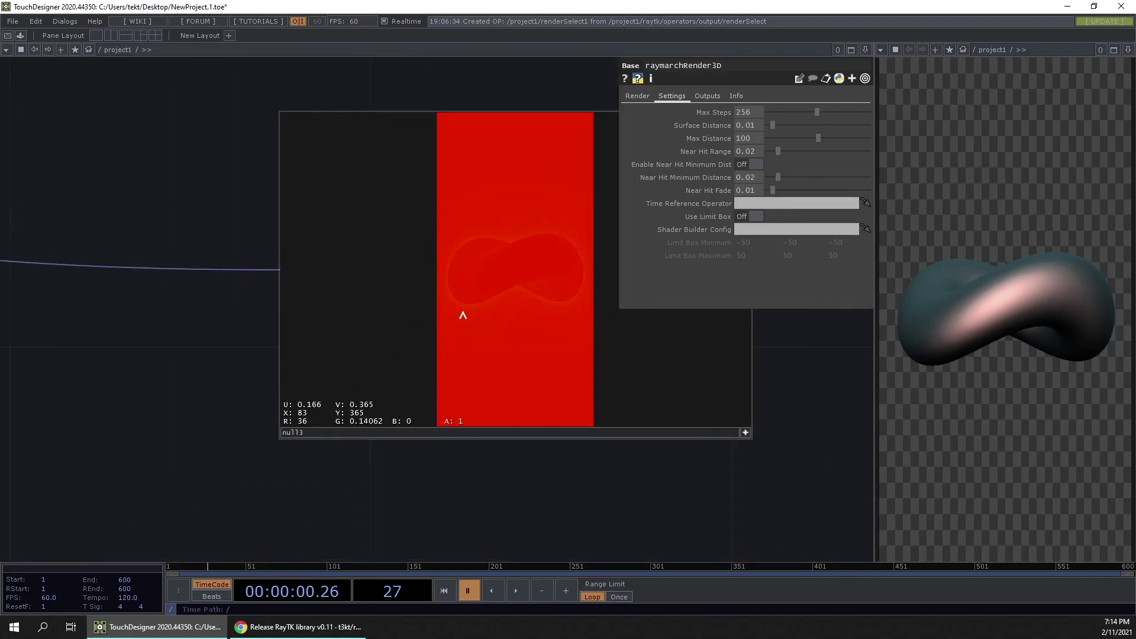
pyautogui.scroll(-2, 463, 315)
pyautogui.scroll(2, 499, 315)
pyautogui.scroll(-6, 543, 321)
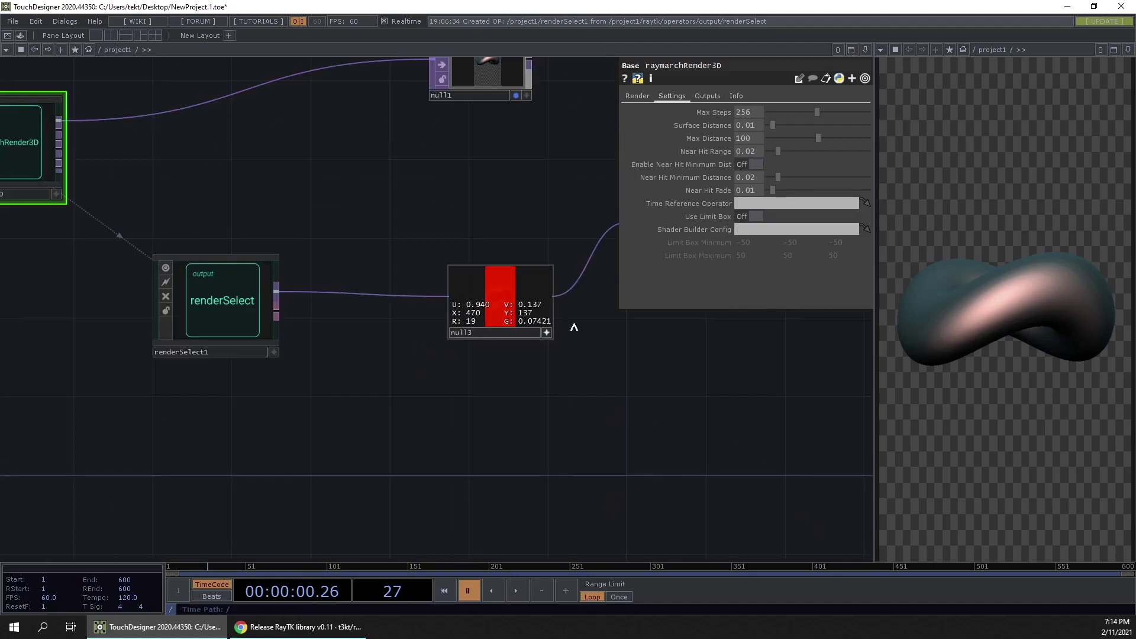
# Turn on the pixel value display in reorder1's active viewer and examine the gray levels around the torus.
pyautogui.scroll(8, 266, 414)
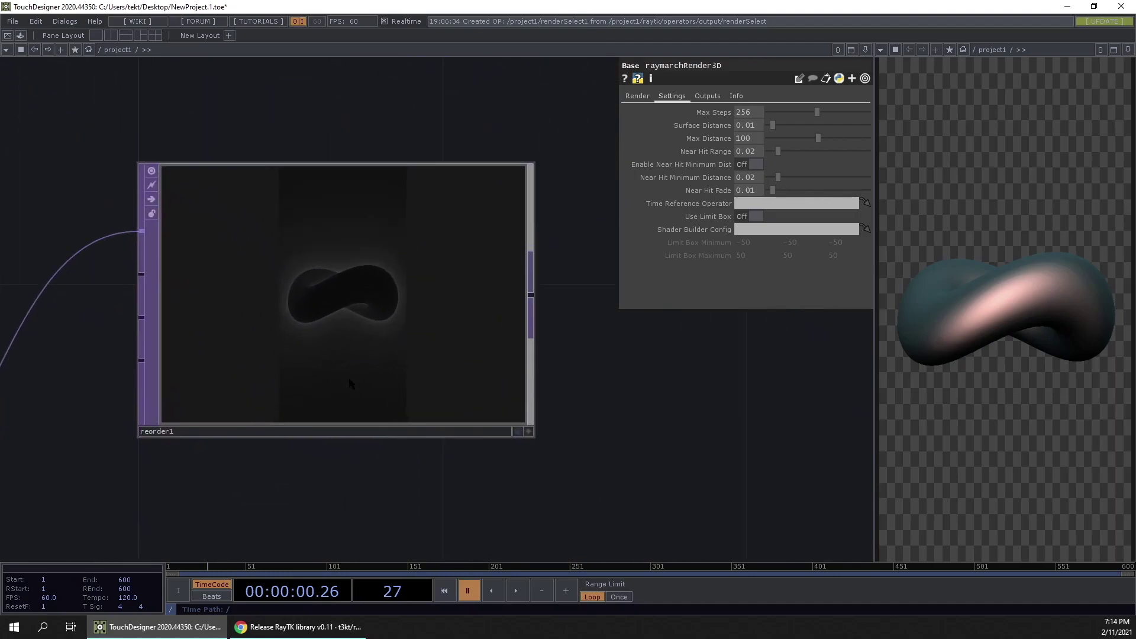
pyautogui.scroll(-3, 303, 383)
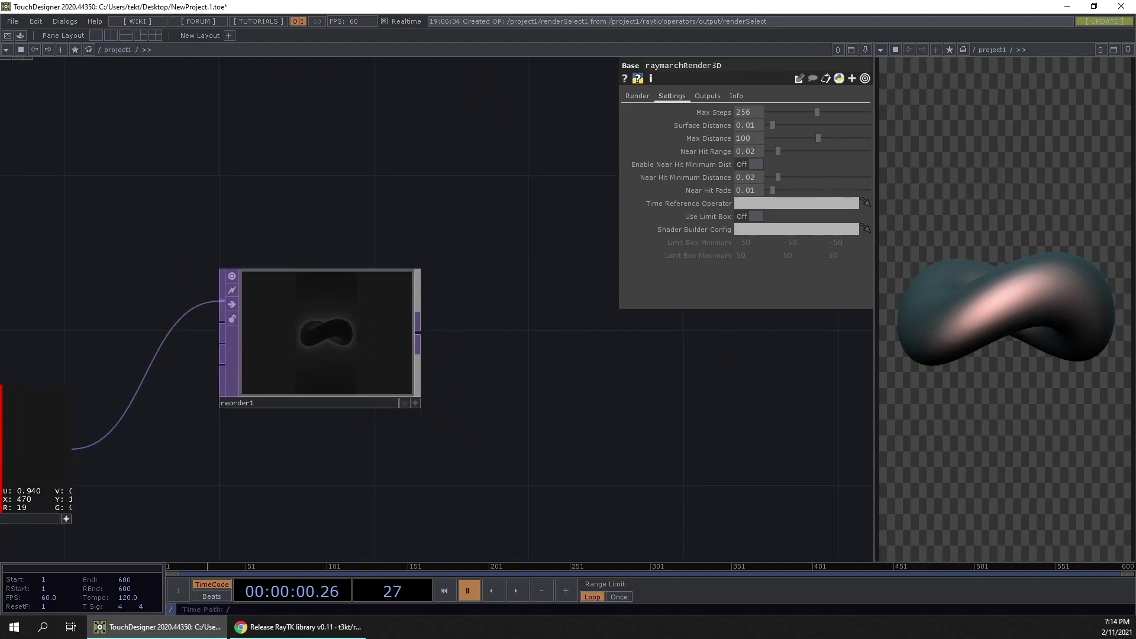
pyautogui.scroll(-3, 345, 279)
pyautogui.click(349, 281)
pyautogui.moveTo(500, 307); pyautogui.dragTo(562, 390)
pyautogui.moveTo(498, 372); pyautogui.dragTo(455, 333, button='middle')
pyautogui.rightClick(460, 287)
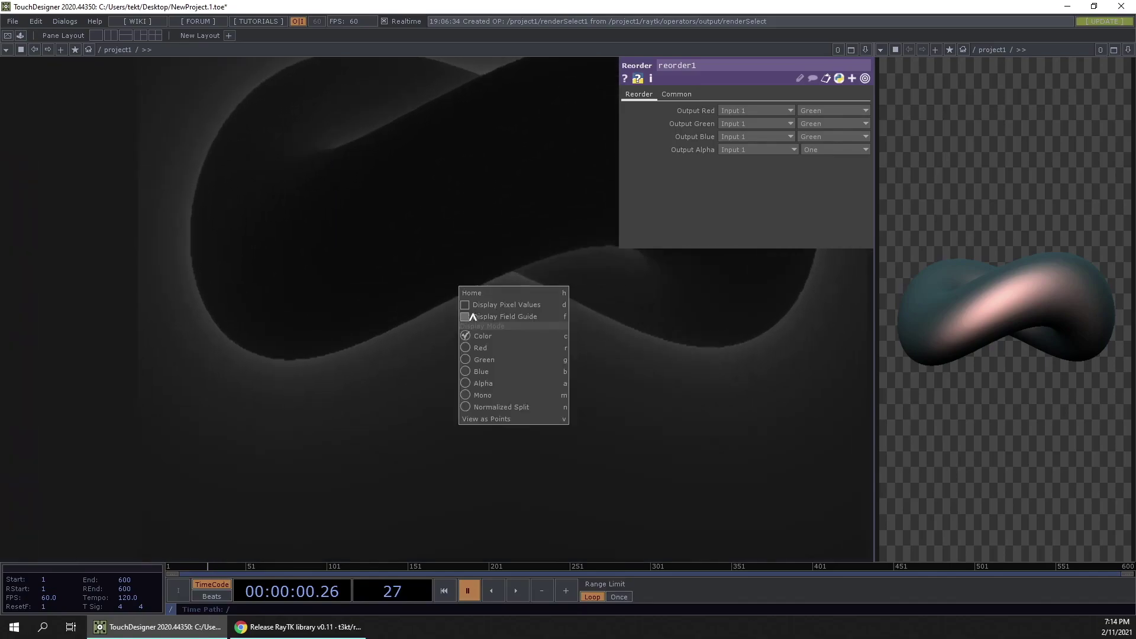
pyautogui.click(472, 306)
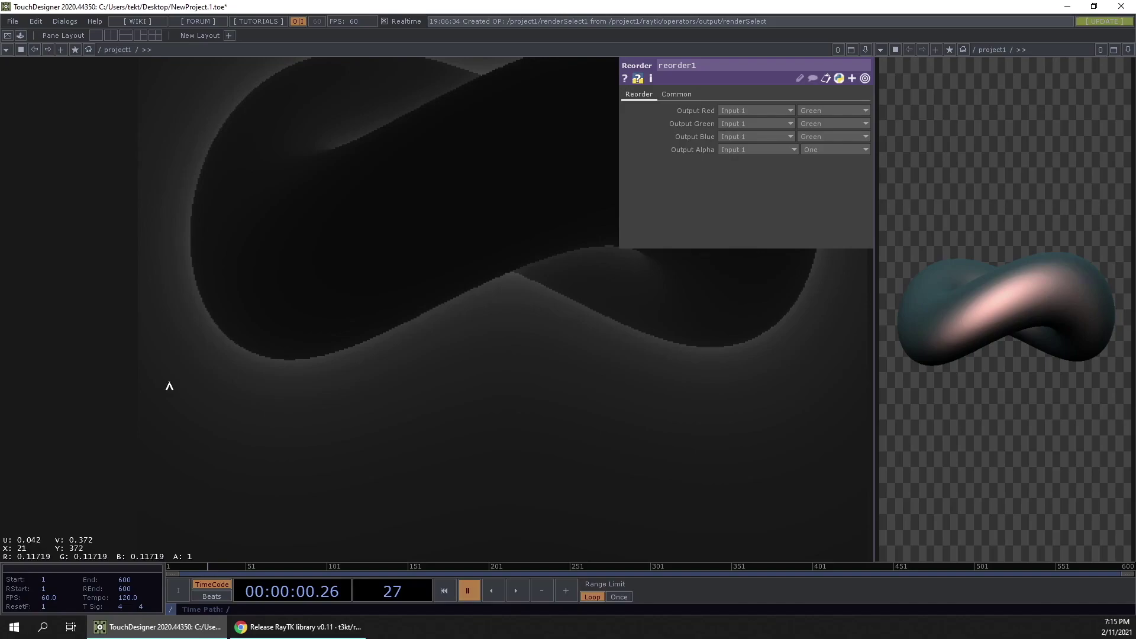
pyautogui.scroll(-4, 195, 400)
pyautogui.scroll(4, 195, 399)
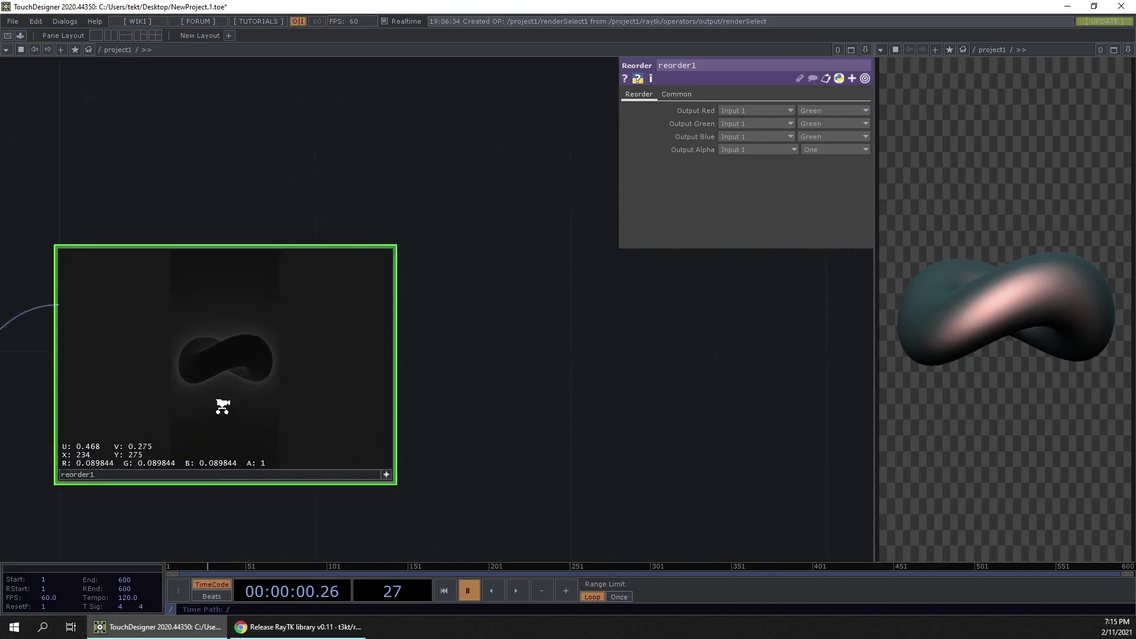
pyautogui.scroll(-5, 188, 387)
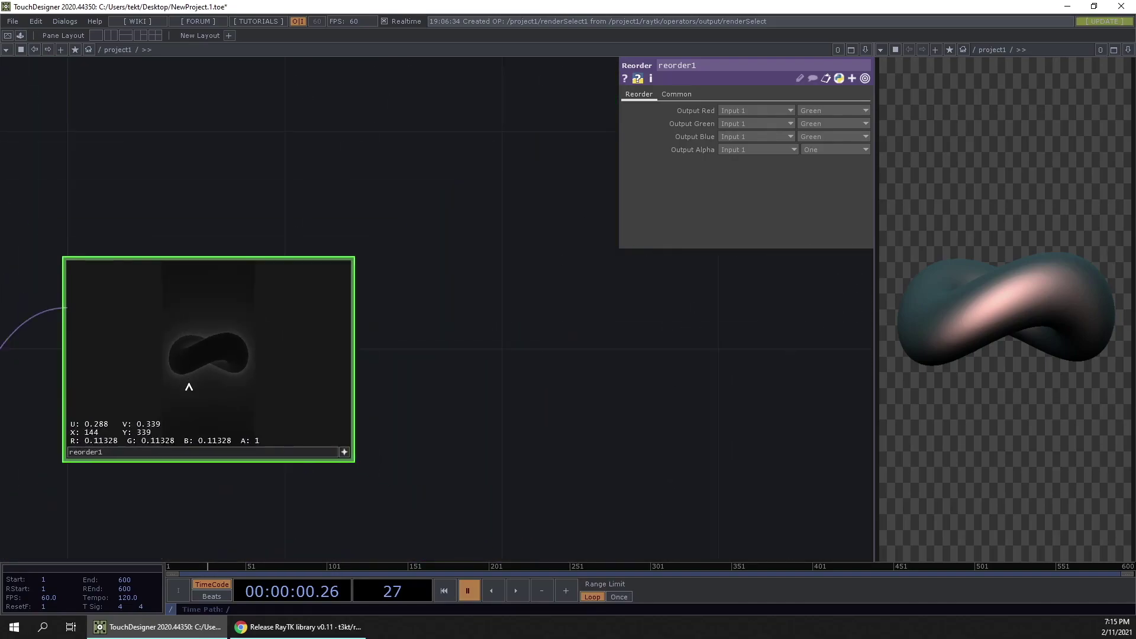
# Set raymarchRender3D's Max Steps to 128 while keeping reorder1's image in view.
pyautogui.moveTo(335, 459); pyautogui.dragTo(560, 438)
pyautogui.moveTo(82, 240); pyautogui.dragTo(406, 293)
pyautogui.moveTo(421, 366); pyautogui.dragTo(152, 342)
pyautogui.click(75, 243)
pyautogui.scroll(3, 423, 404)
pyautogui.scroll(4, 332, 419)
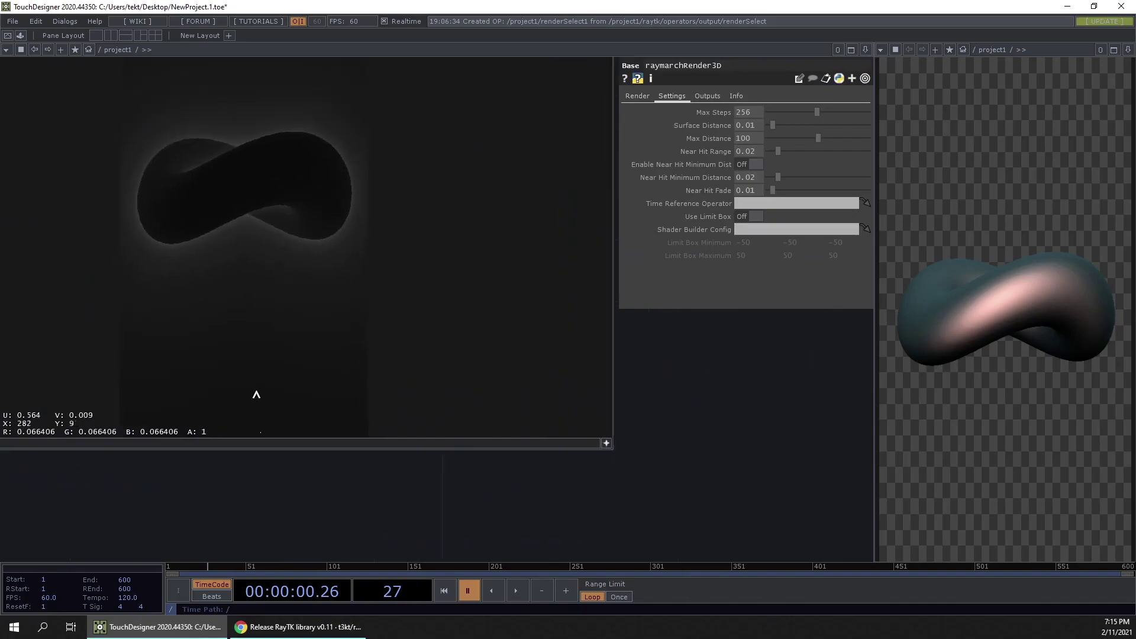
pyautogui.moveTo(701, 367); pyautogui.dragTo(963, 407)
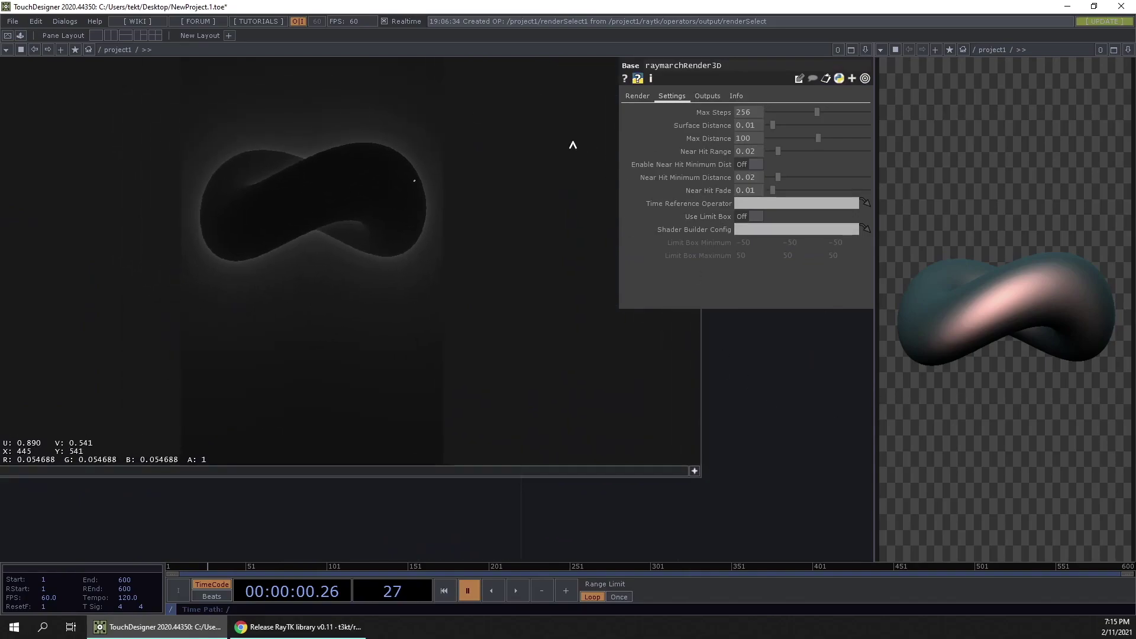
pyautogui.scroll(4, 200, 267)
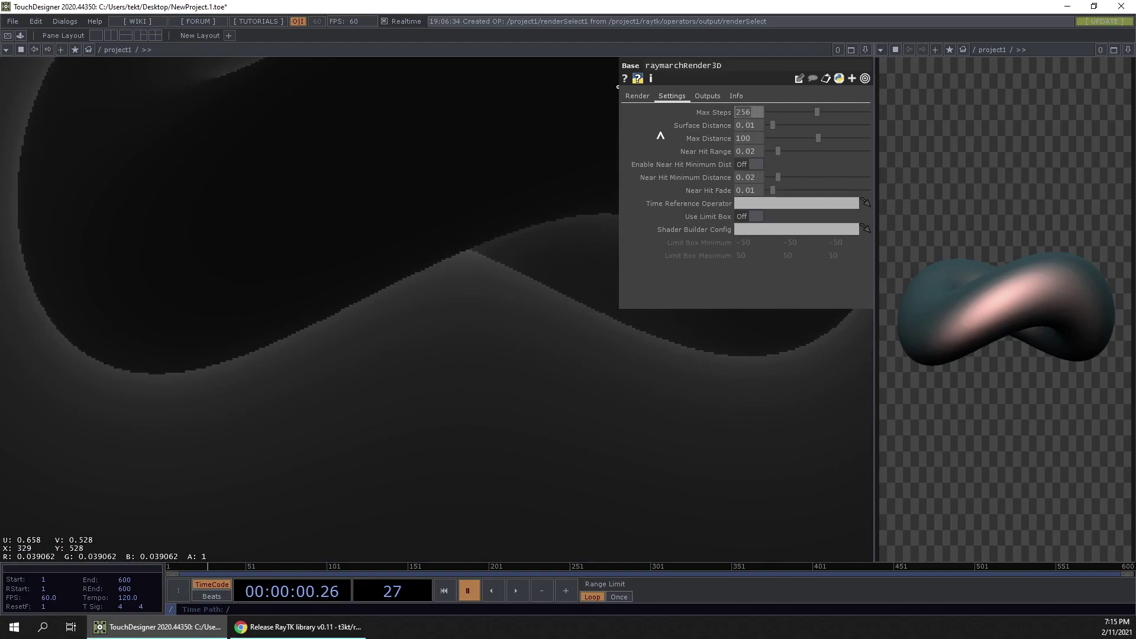
pyautogui.write('128')
pyautogui.press('Tab')
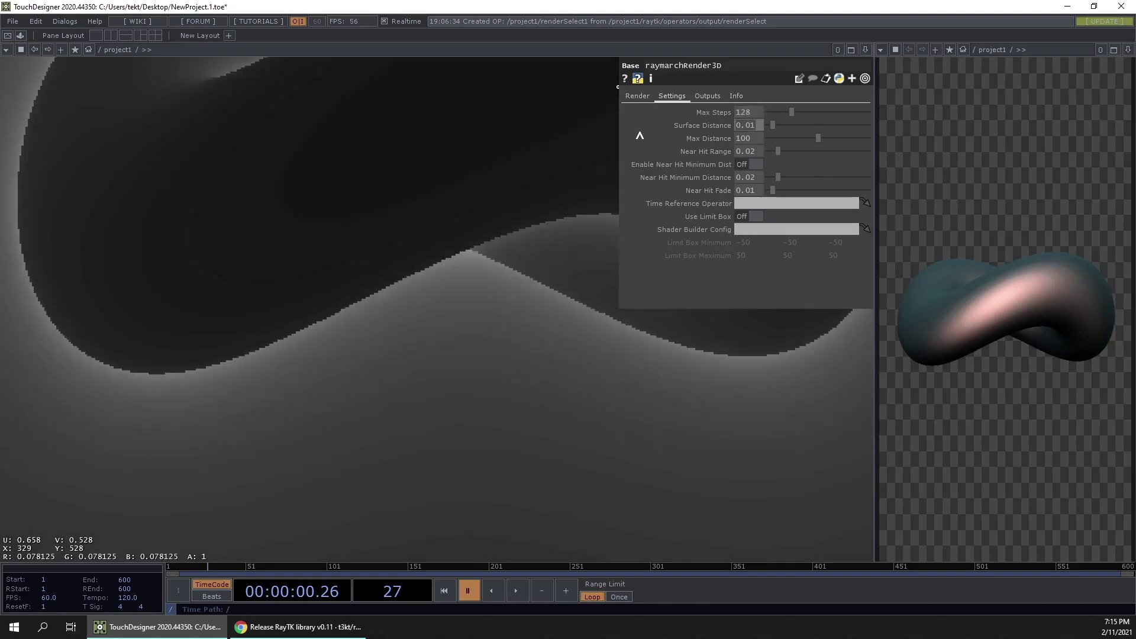
# Examine reorder1's glow around the torus and raise raymarchRender3D's Max Steps to 185.
pyautogui.click(738, 112)
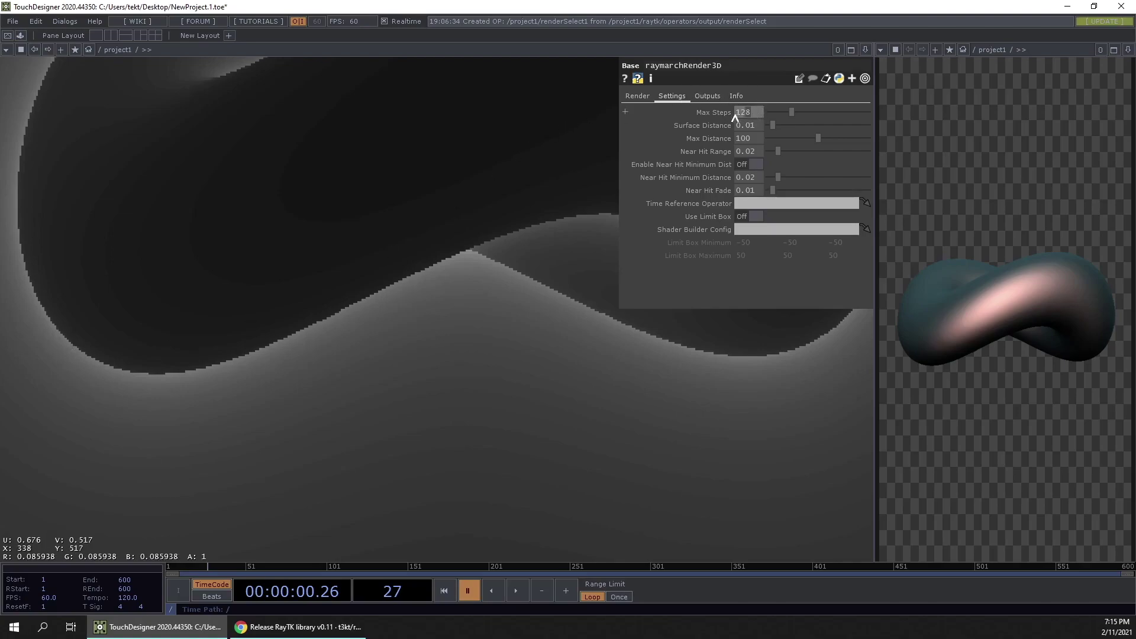
pyautogui.scroll(-3, 707, 334)
pyautogui.scroll(-5, 686, 331)
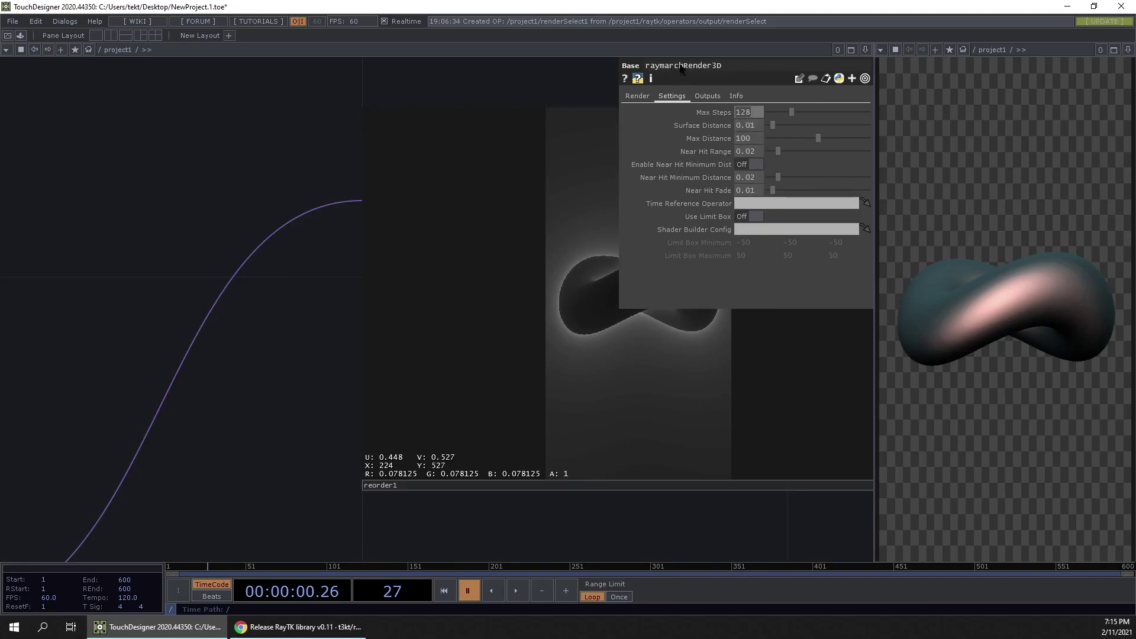
pyautogui.moveTo(420, 535); pyautogui.dragTo(169, 561)
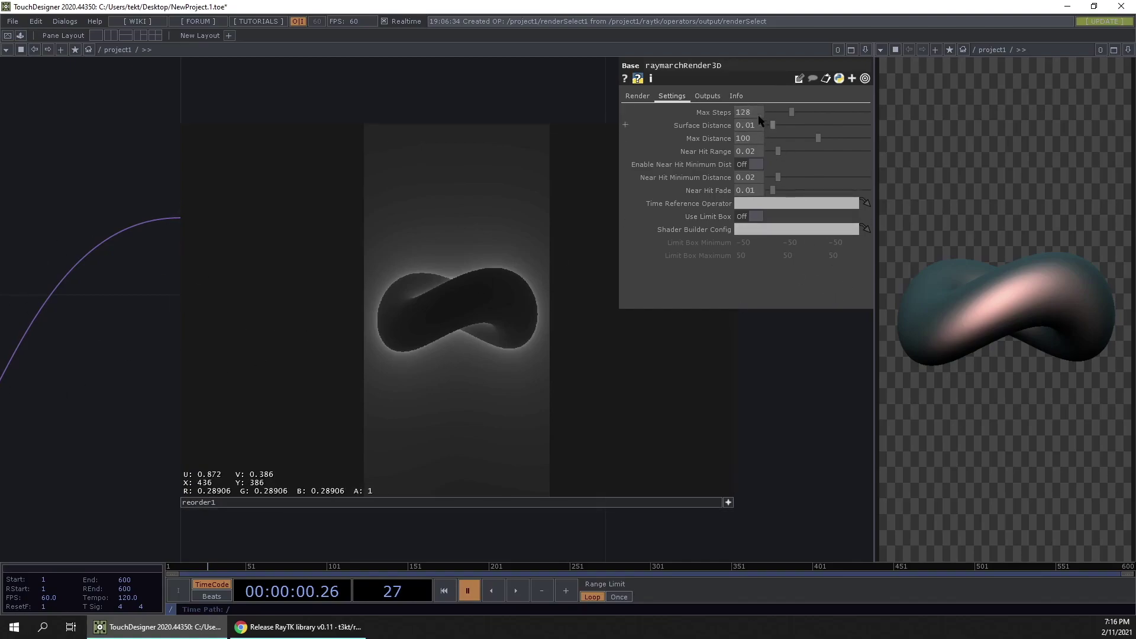
pyautogui.moveTo(751, 108)
pyautogui.mouseDown(button='middle')
pyautogui.moveTo(775, 100)
pyautogui.moveTo(752, 101)
pyautogui.moveTo(775, 101)
pyautogui.moveTo(752, 101)
pyautogui.moveTo(775, 101)
pyautogui.moveTo(752, 101)
pyautogui.moveTo(764, 98)
pyautogui.moveTo(755, 89)
pyautogui.mouseUp(button='middle')
pyautogui.moveTo(794, 112)
pyautogui.mouseDown()
pyautogui.moveTo(840, 109)
pyautogui.moveTo(803, 115)
pyautogui.mouseUp()
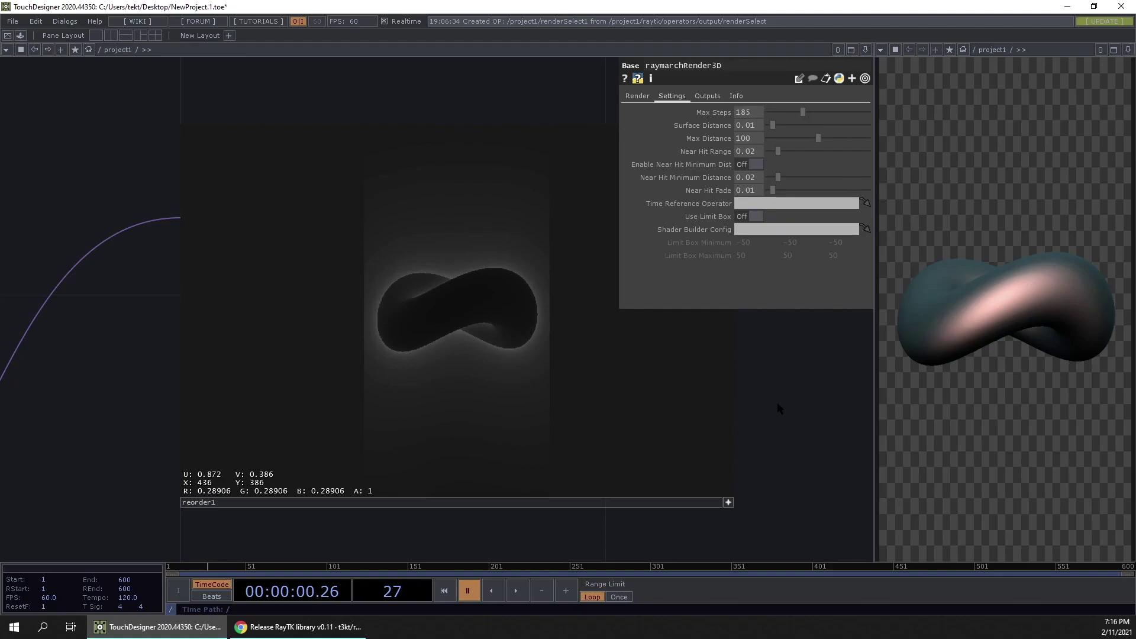
# Undo all the recent Max Steps changes on raymarchRender3D.
pyautogui.hotkey('ctrl', 'z')
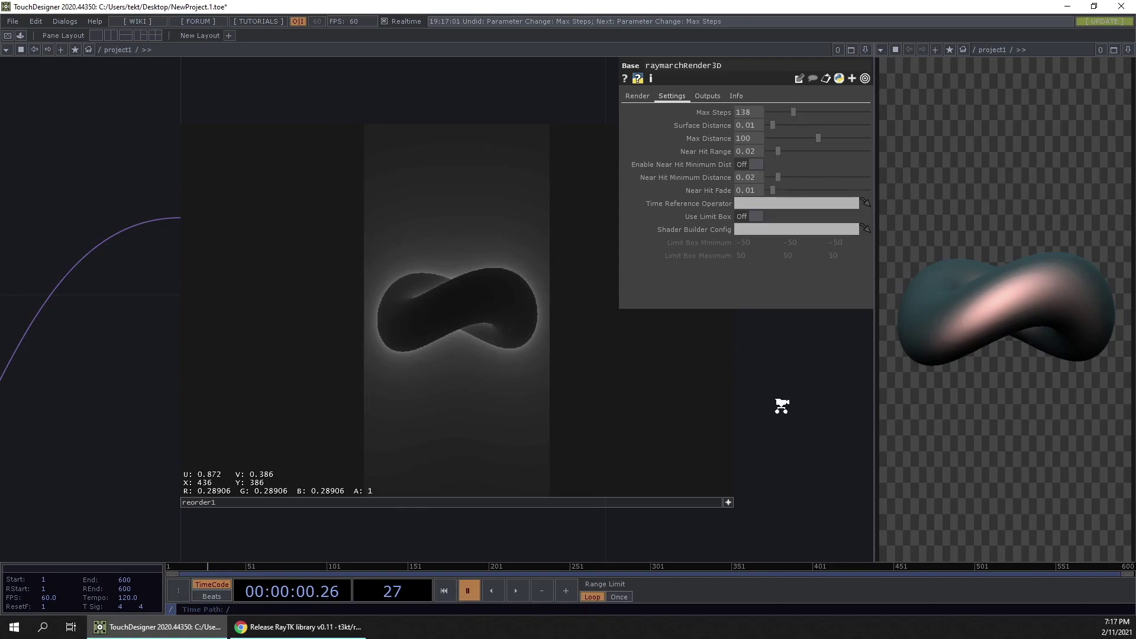
pyautogui.scroll(-5, 779, 402)
pyautogui.hotkey('ctrl', 'z')
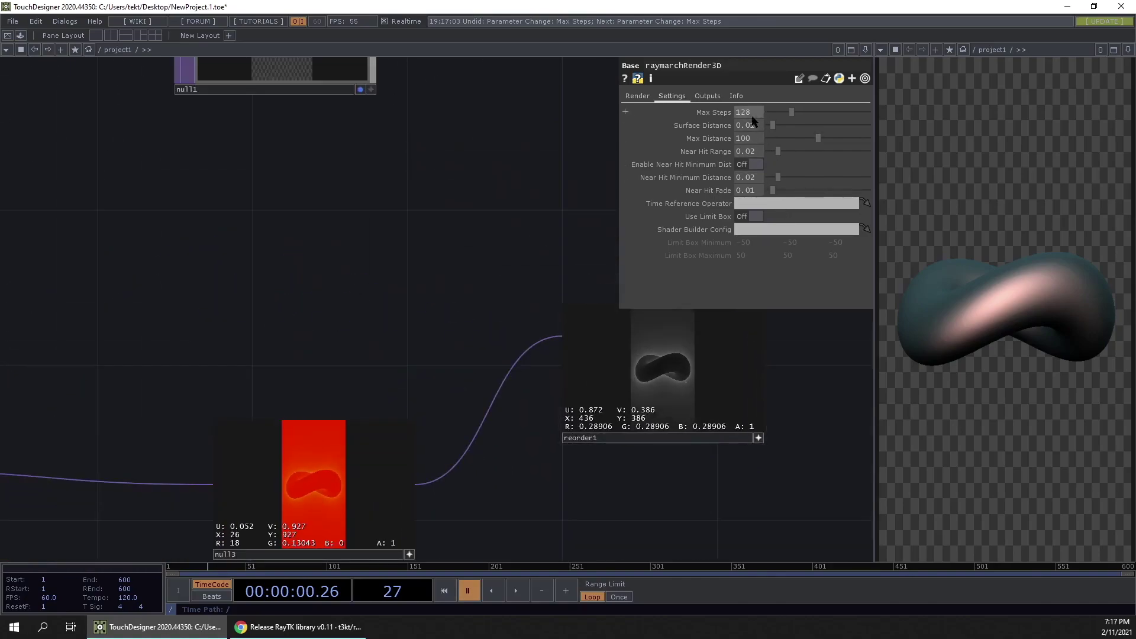
pyautogui.moveTo(844, 376); pyautogui.dragTo(615, 407)
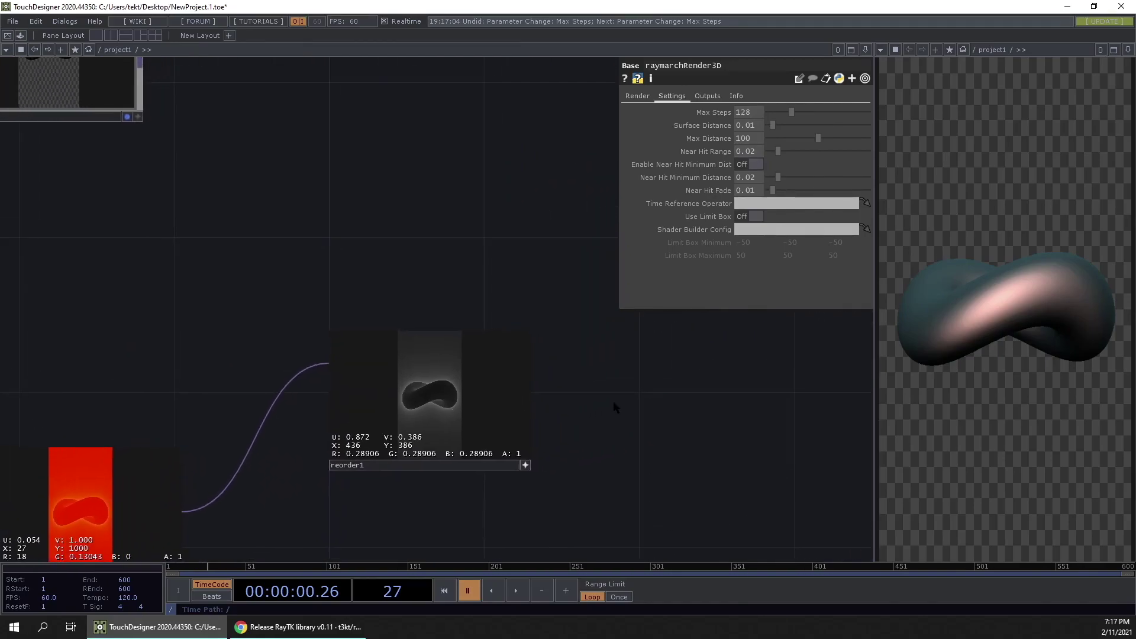
pyautogui.hotkey('ctrl', 'z')
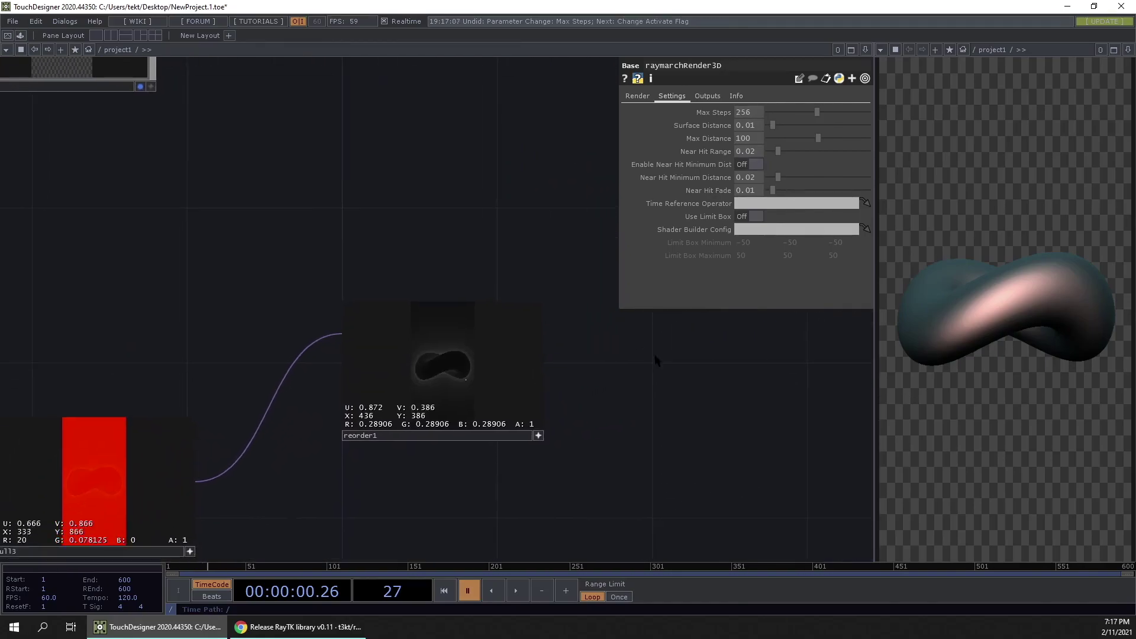
# Examine reorder1's pixel values around the torus, and deactivate its viewer.
pyautogui.scroll(3, 499, 431)
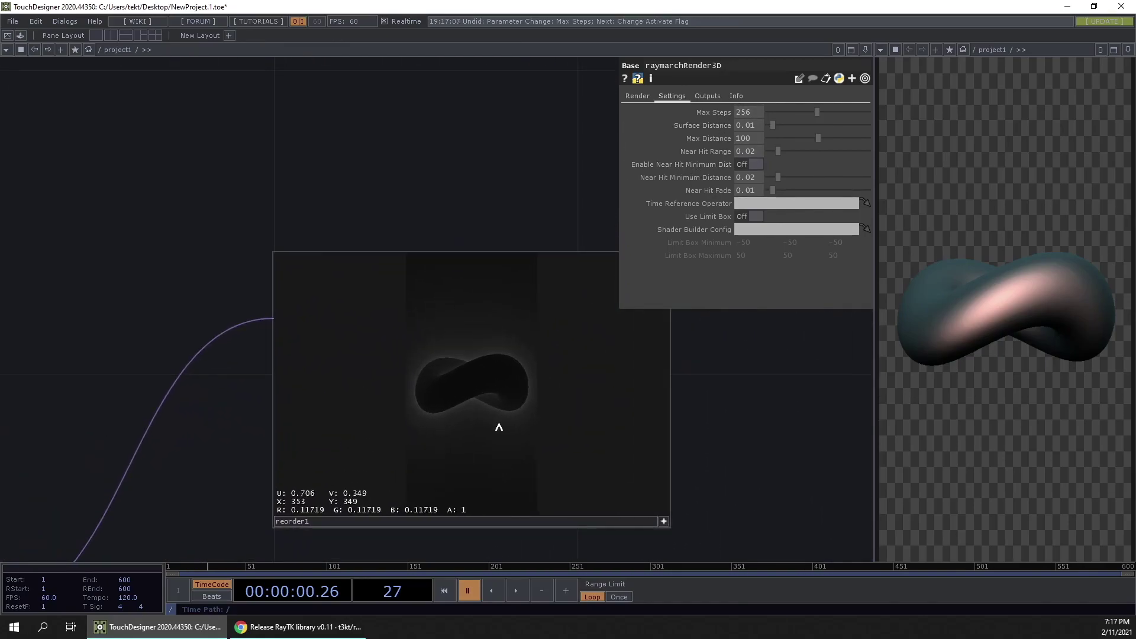
pyautogui.scroll(2, 443, 468)
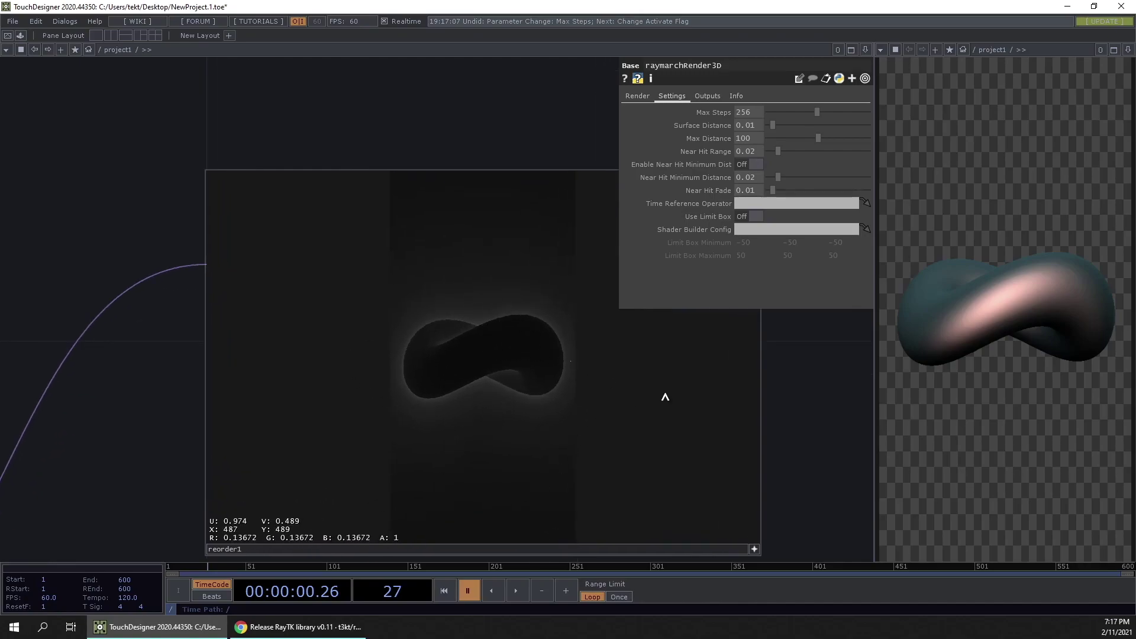
pyautogui.moveTo(761, 428); pyautogui.dragTo(593, 484)
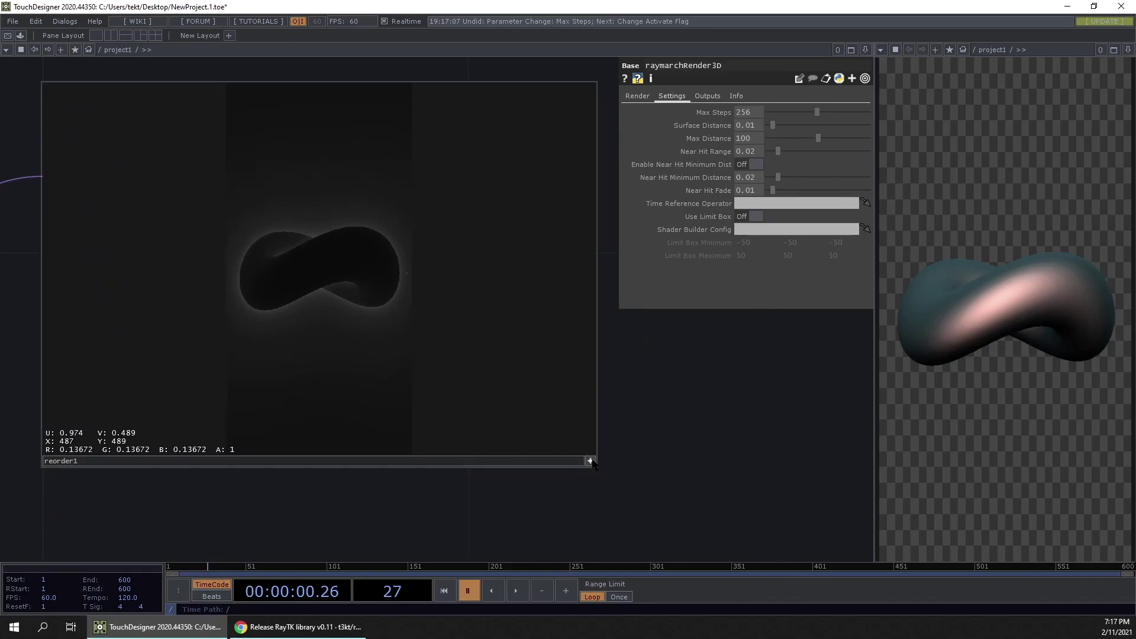
pyautogui.scroll(-8, 655, 482)
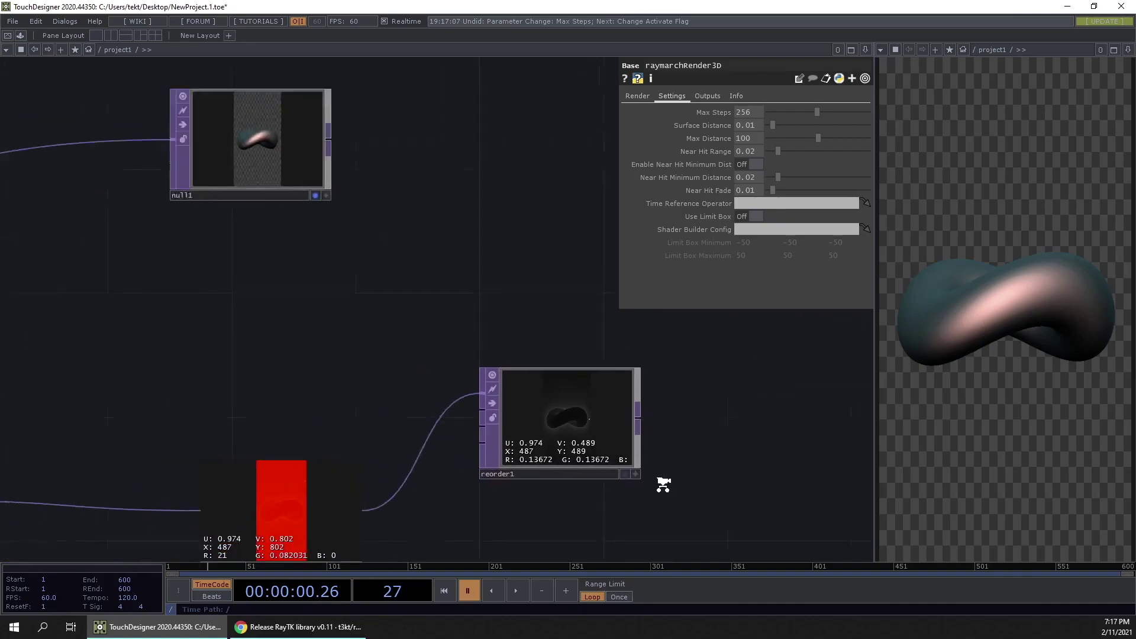
# Add a Math TOP beside reorder1 and connect reorder1's output to its input.
pyautogui.moveTo(681, 396); pyautogui.dragTo(495, 374)
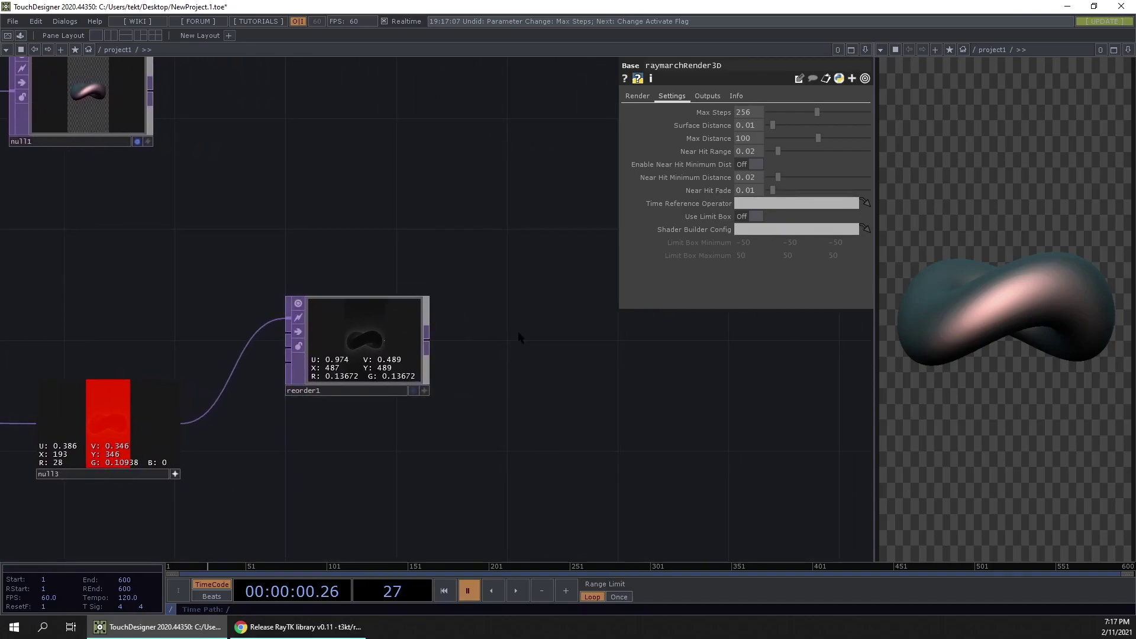
pyautogui.moveTo(518, 332); pyautogui.dragTo(481, 336)
pyautogui.scroll(4, 482, 336)
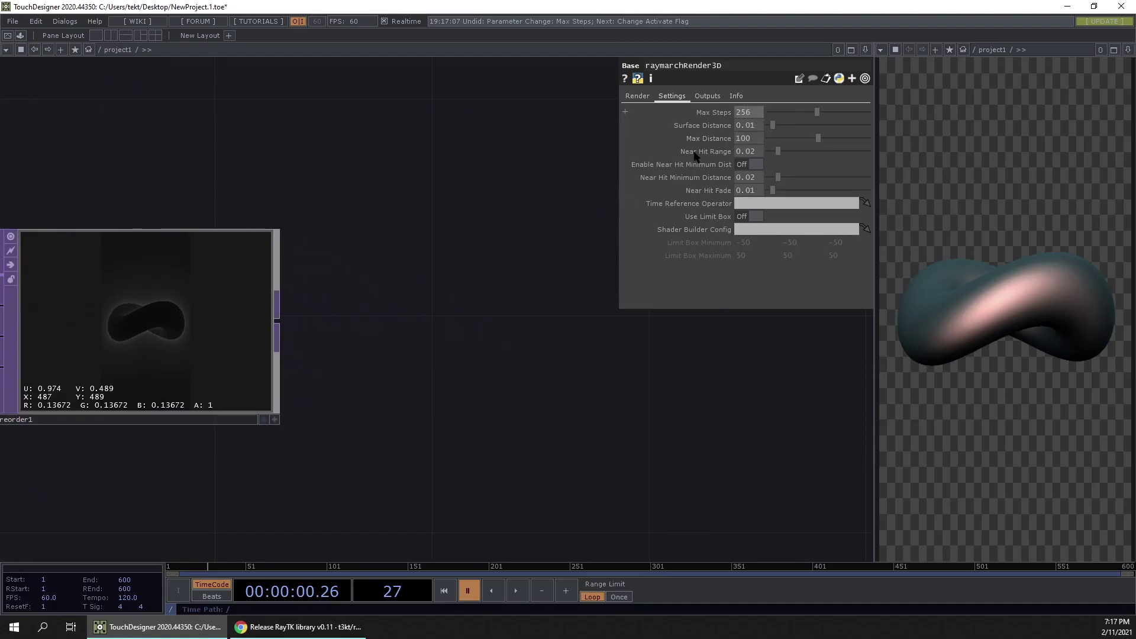
pyautogui.press('Tab')
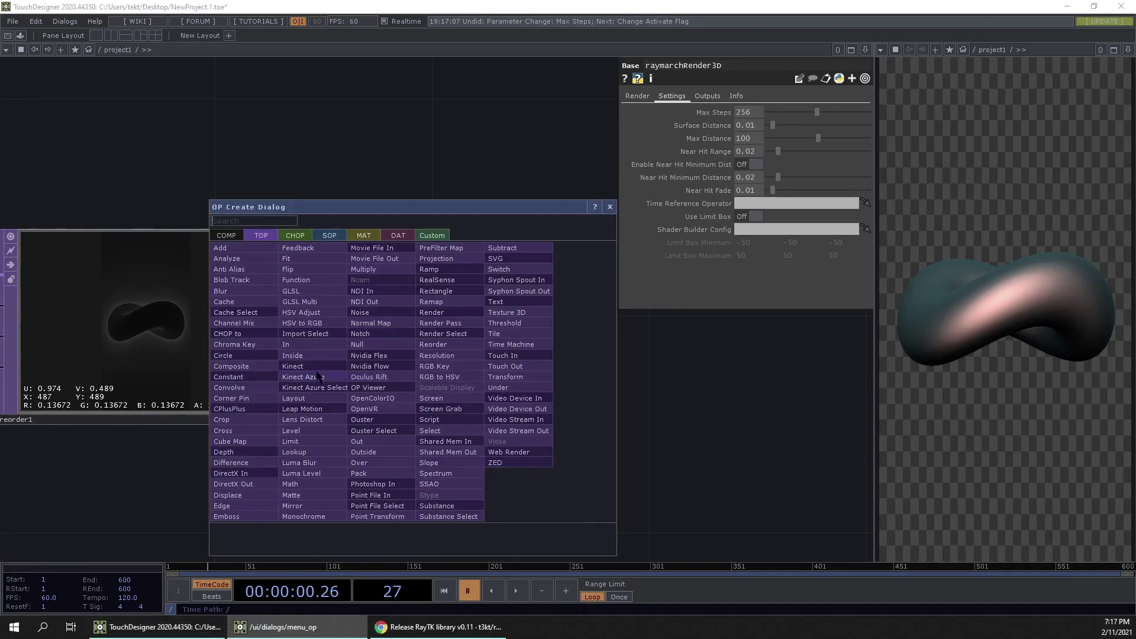
pyautogui.write('math')
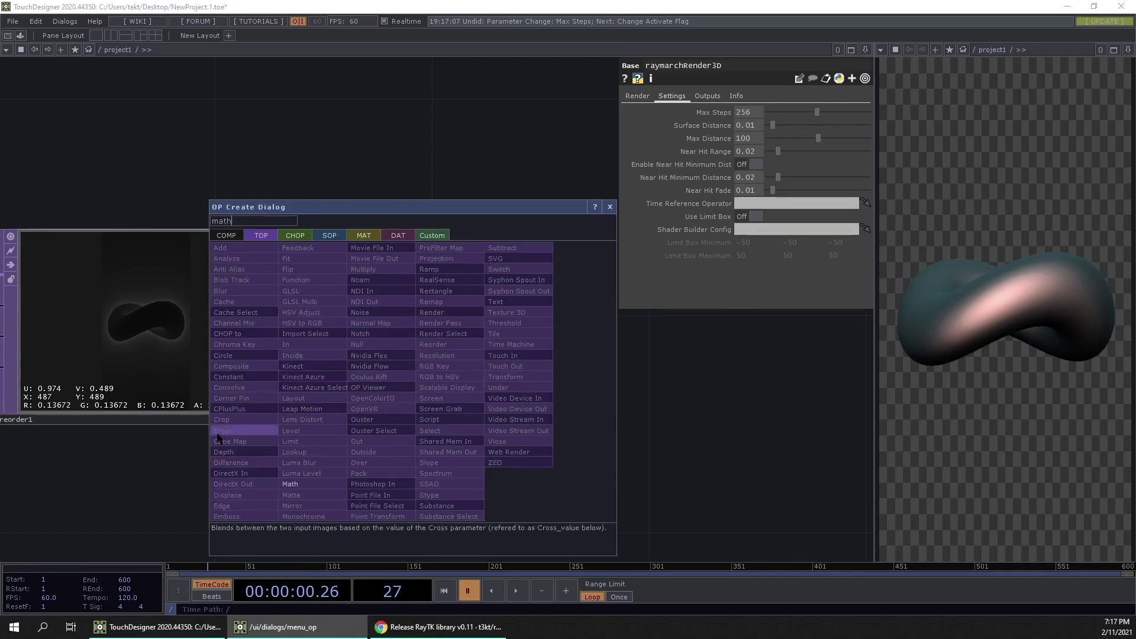
pyautogui.click(297, 484)
pyautogui.click(462, 332)
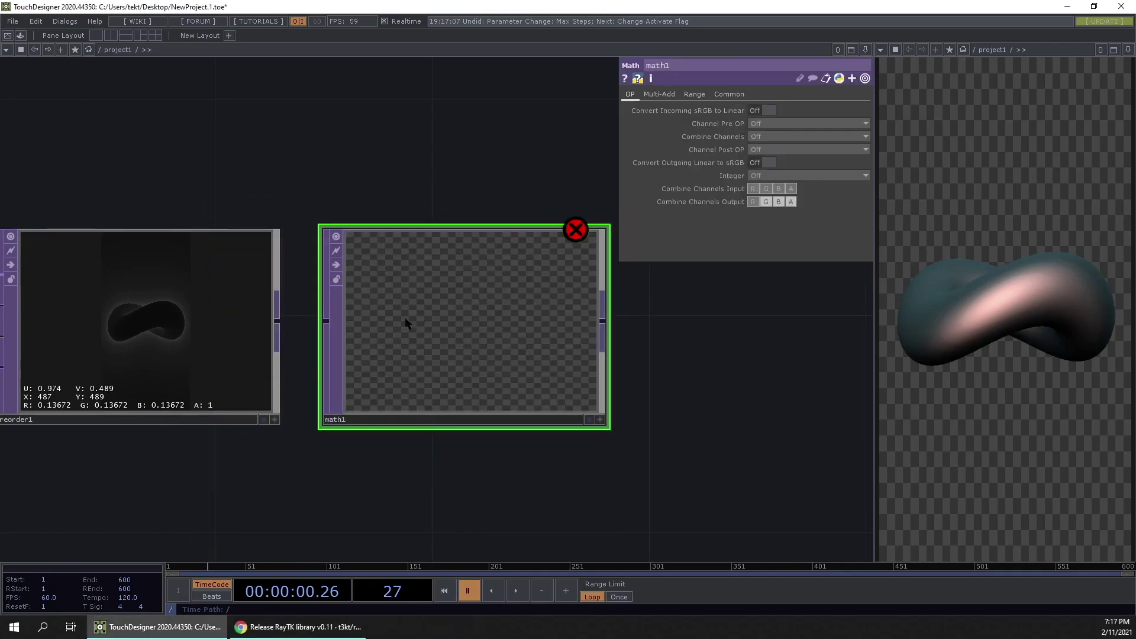
pyautogui.moveTo(320, 324); pyautogui.dragTo(305, 338)
pyautogui.scroll(2, 459, 321)
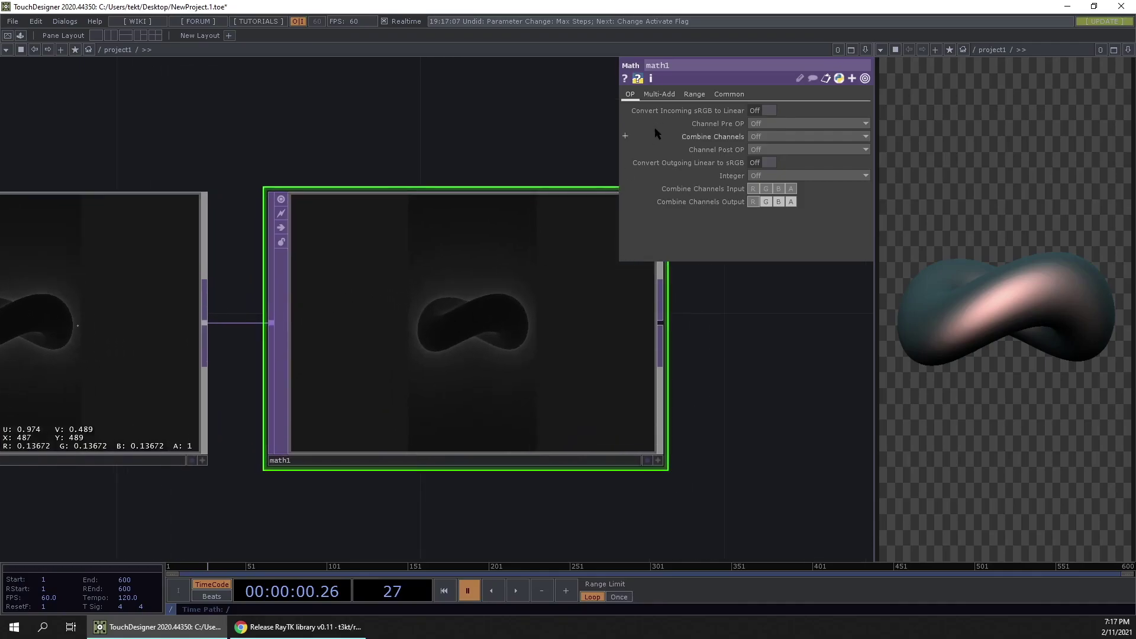
# Show math1's Range parameters and examine reorder1's pixel values around the torus's edge and background.
pyautogui.click(695, 95)
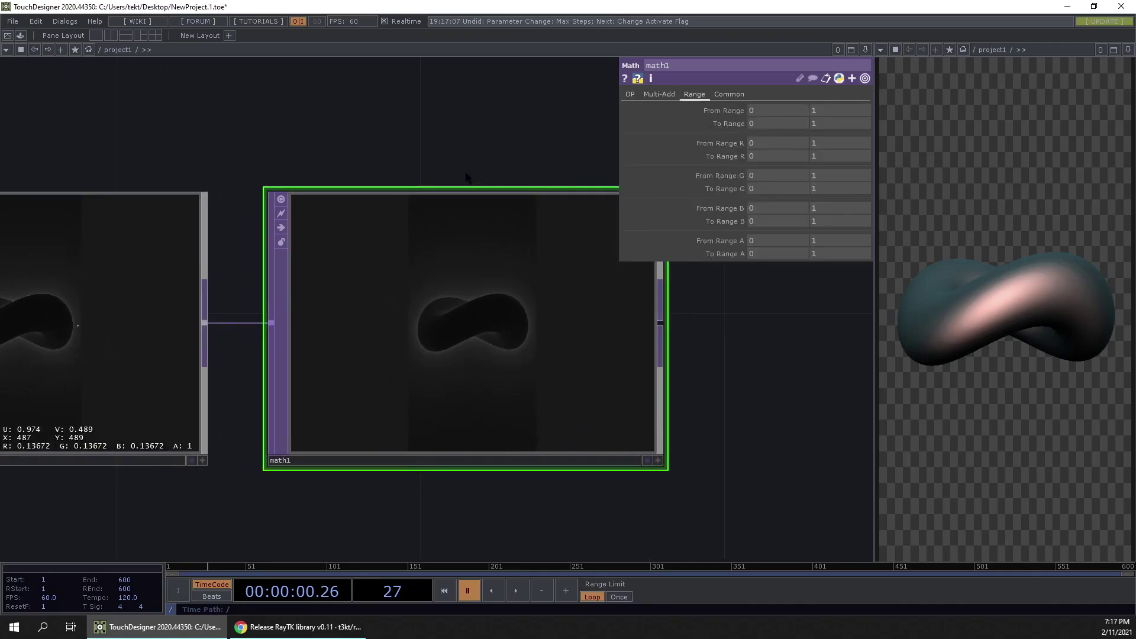
pyautogui.scroll(4, 517, 315)
pyautogui.scroll(-2, 525, 336)
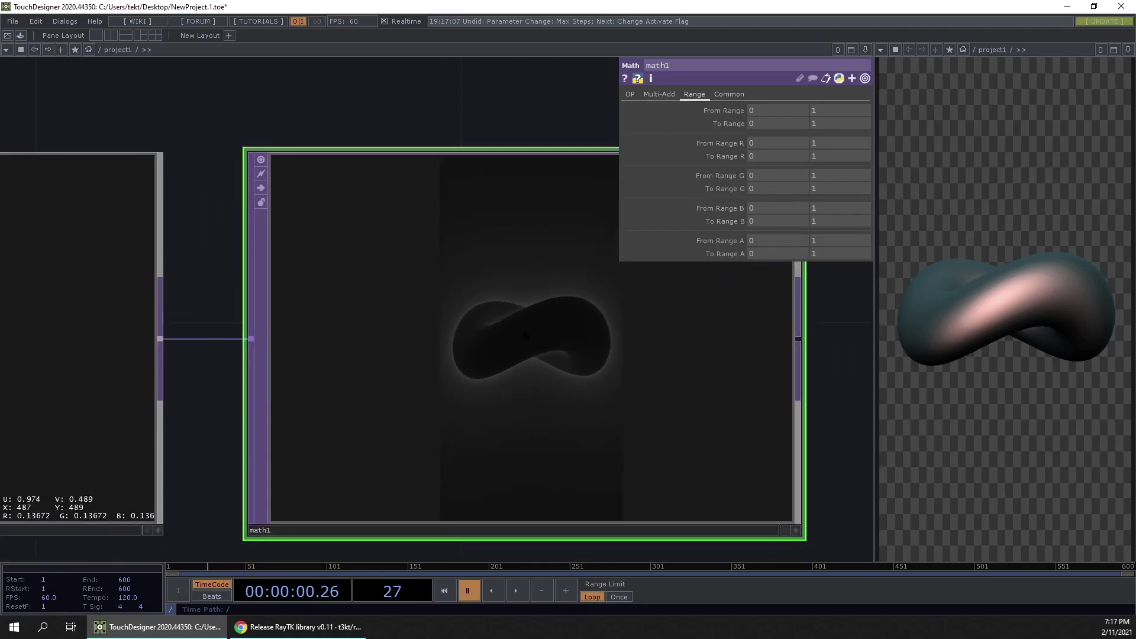
pyautogui.scroll(3, 535, 443)
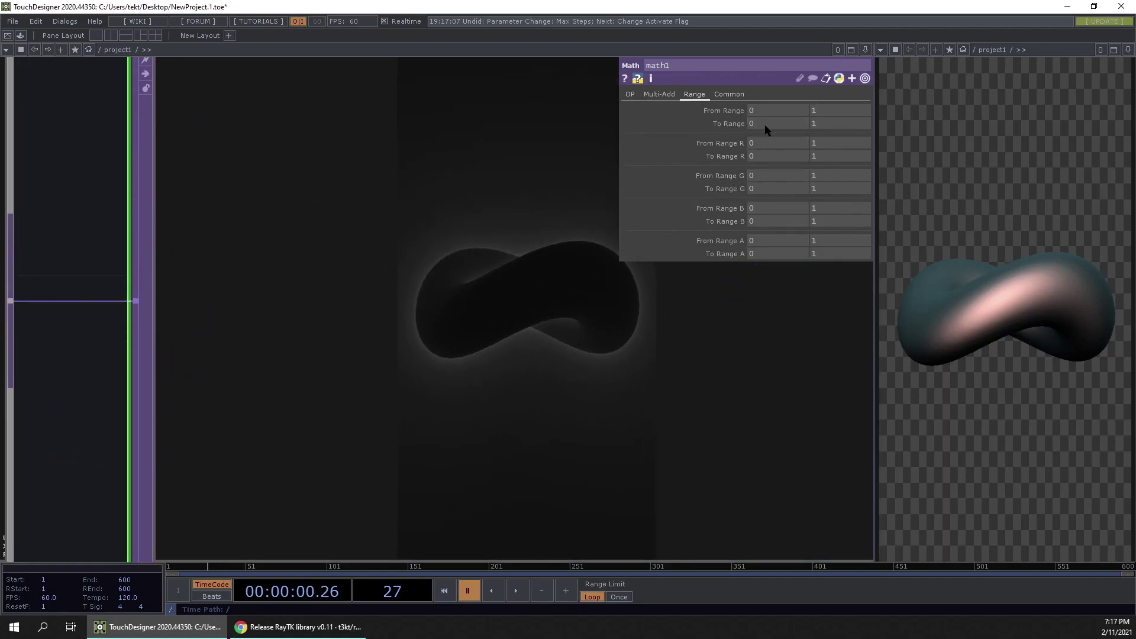
pyautogui.scroll(-3, 672, 229)
pyautogui.scroll(3, 371, 365)
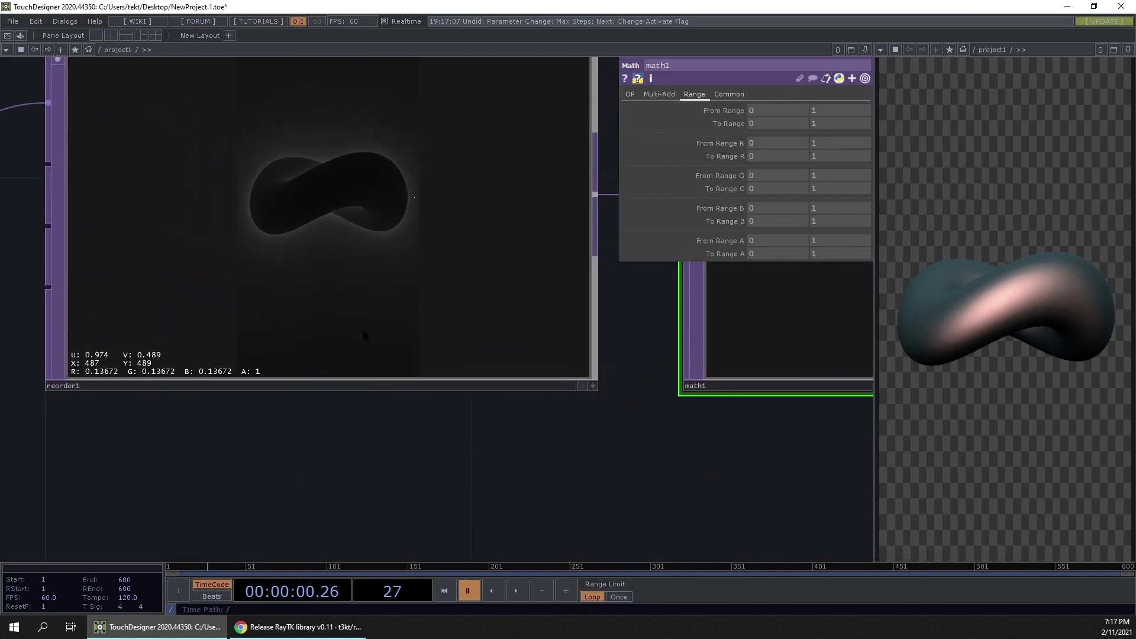
pyautogui.click(371, 364)
pyautogui.scroll(5, 304, 248)
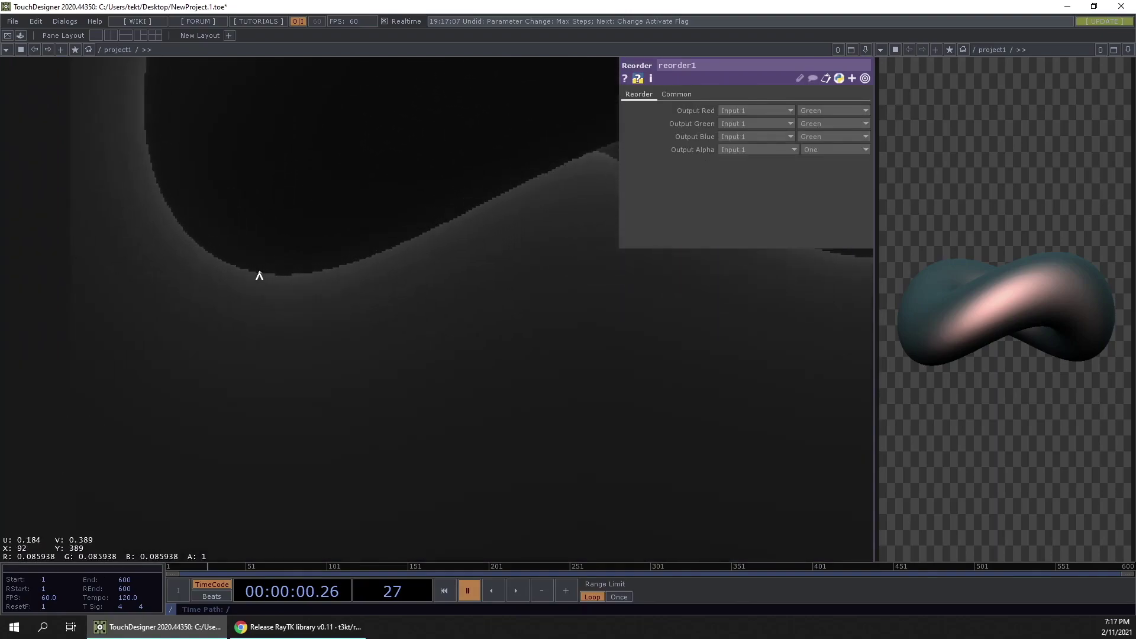
pyautogui.scroll(2, 258, 276)
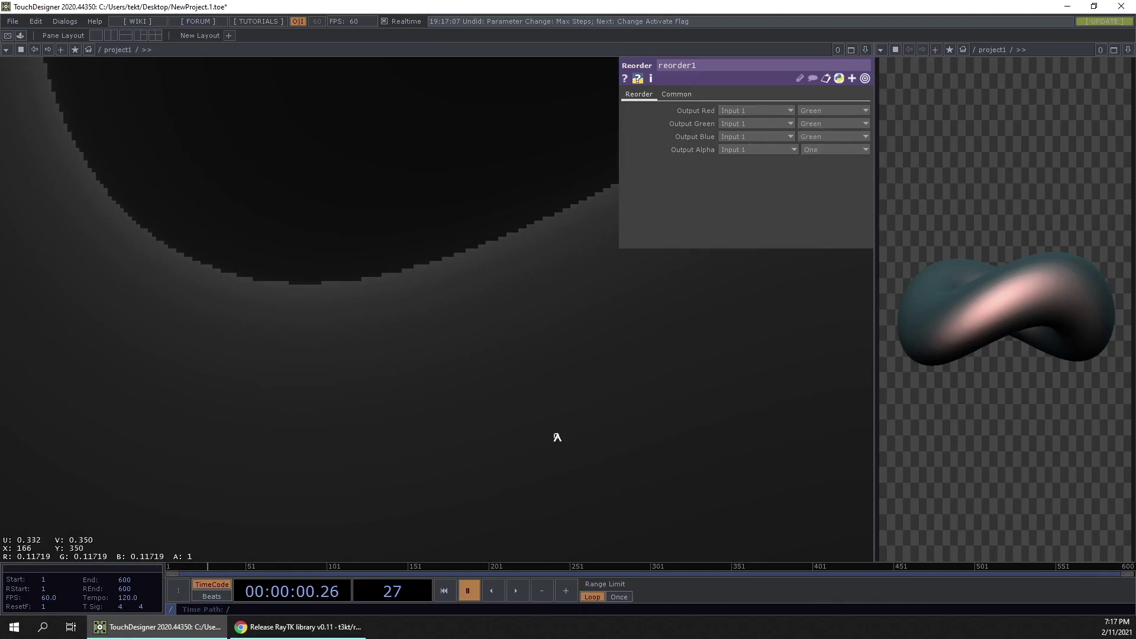
pyautogui.scroll(-6, 559, 439)
pyautogui.moveTo(714, 475); pyautogui.dragTo(210, 490)
# Set the upper From Range value of math1 to 0.3.
pyautogui.click(474, 339)
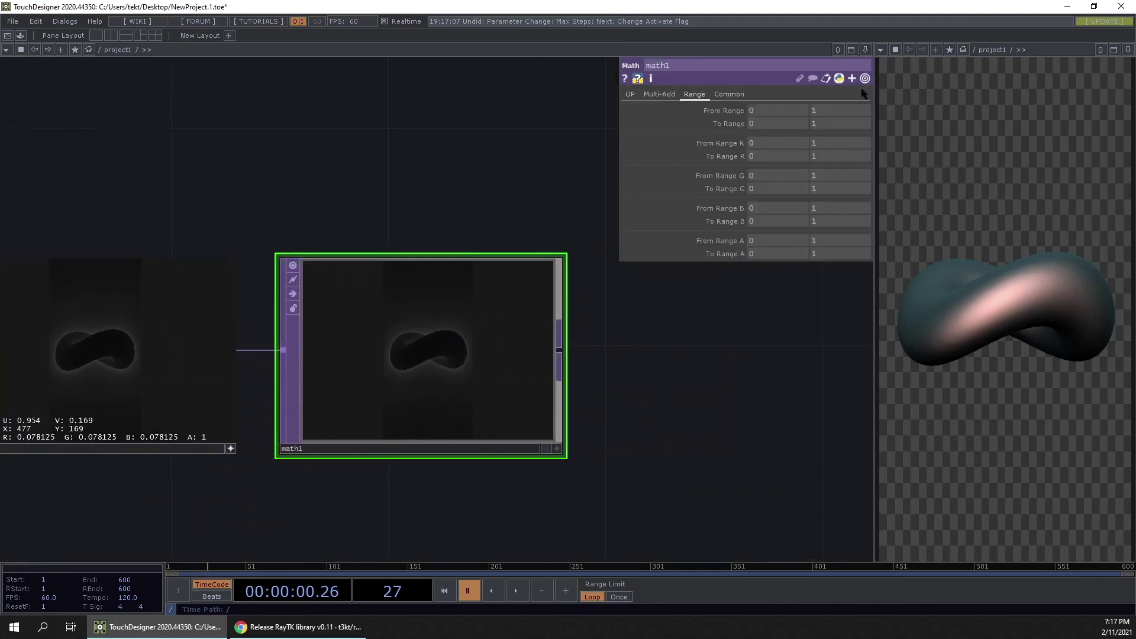
pyautogui.moveTo(833, 110); pyautogui.dragTo(829, 89, button='middle')
pyautogui.scroll(5, 319, 407)
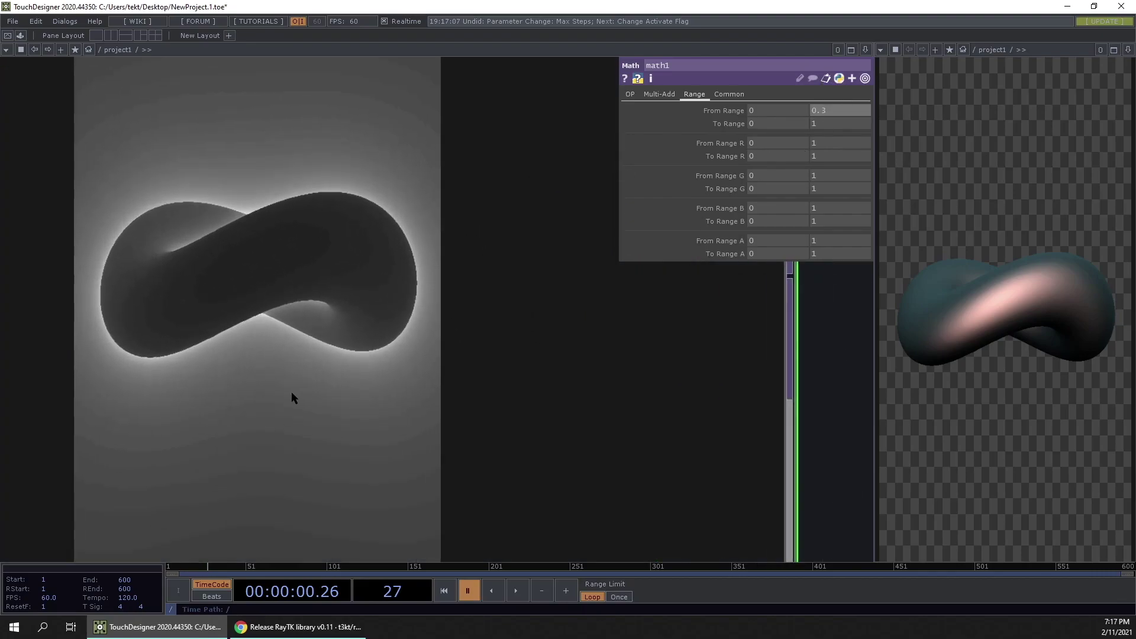
# Compare math1's remapped torus image with reorder1's original output.
pyautogui.moveTo(256, 433); pyautogui.dragTo(355, 372, button='middle')
pyautogui.moveTo(410, 434); pyautogui.dragTo(784, 271)
pyautogui.moveTo(621, 406); pyautogui.dragTo(545, 448)
pyautogui.click(256, 331)
pyautogui.moveTo(414, 477); pyautogui.dragTo(365, 489)
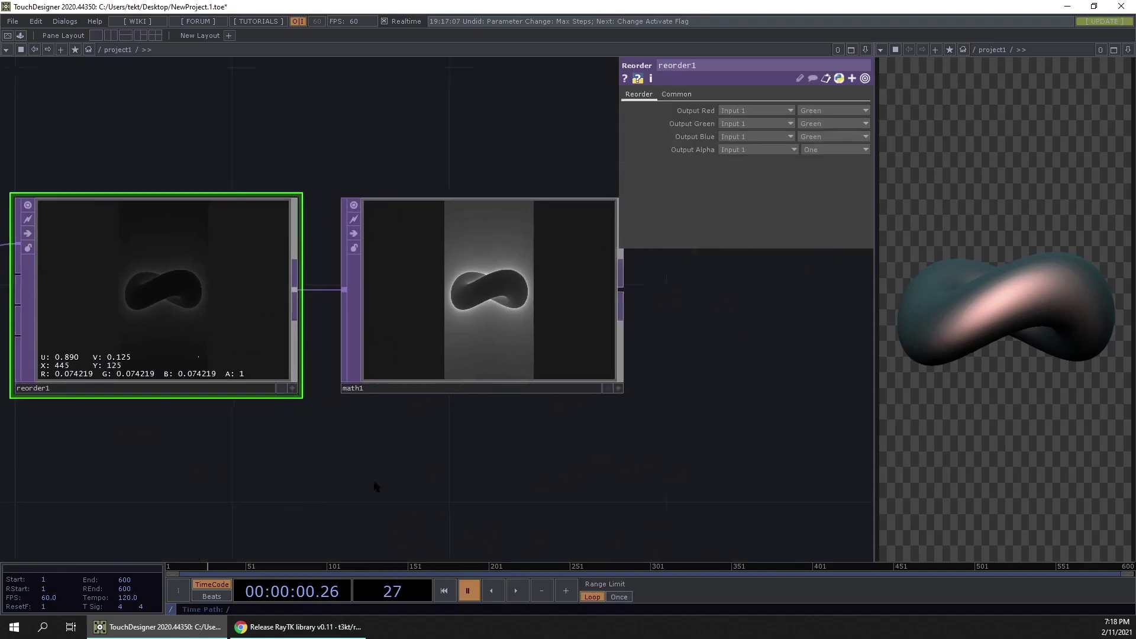
pyautogui.scroll(5, 397, 389)
pyautogui.click(364, 329)
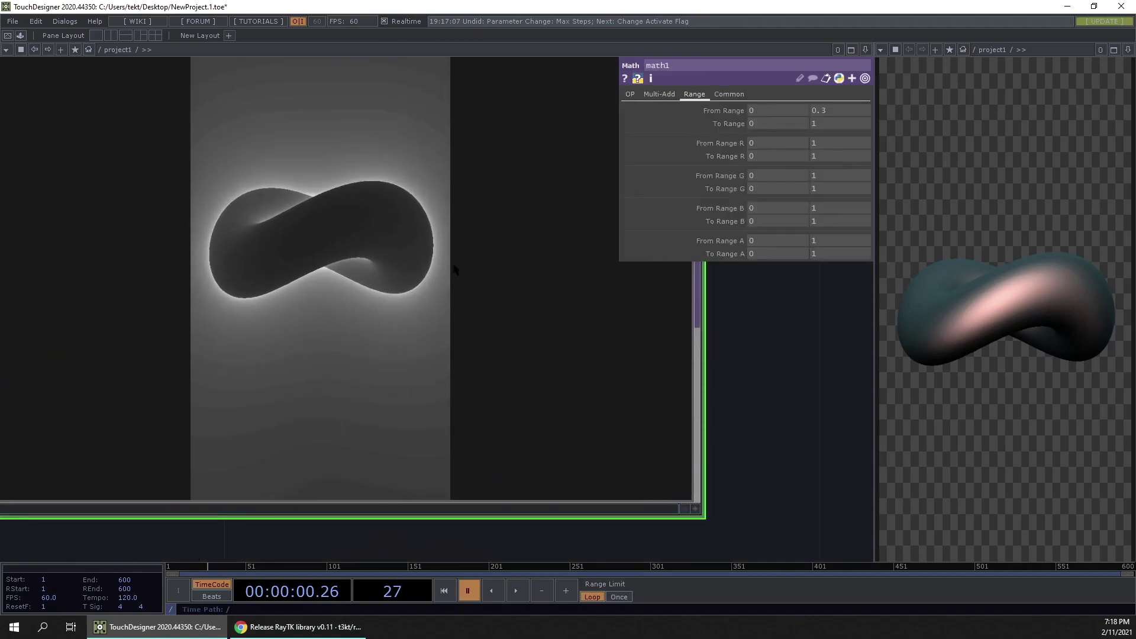
pyautogui.scroll(-10, 427, 270)
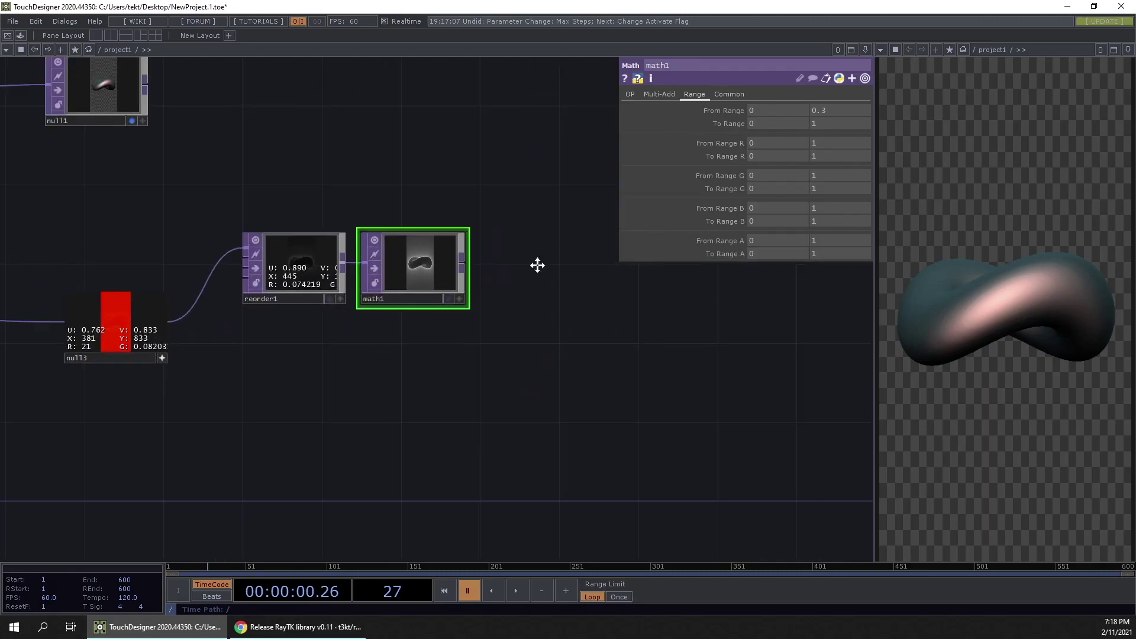
# Move null1 past math1 in the network and connect math1's output to null1's input.
pyautogui.moveTo(550, 266); pyautogui.dragTo(377, 342)
pyautogui.scroll(-3, 411, 235)
pyautogui.moveTo(439, 270); pyautogui.dragTo(493, 311)
pyautogui.moveTo(109, 224); pyautogui.dragTo(504, 239)
pyautogui.scroll(4, 492, 354)
pyautogui.moveTo(280, 358); pyautogui.dragTo(476, 136)
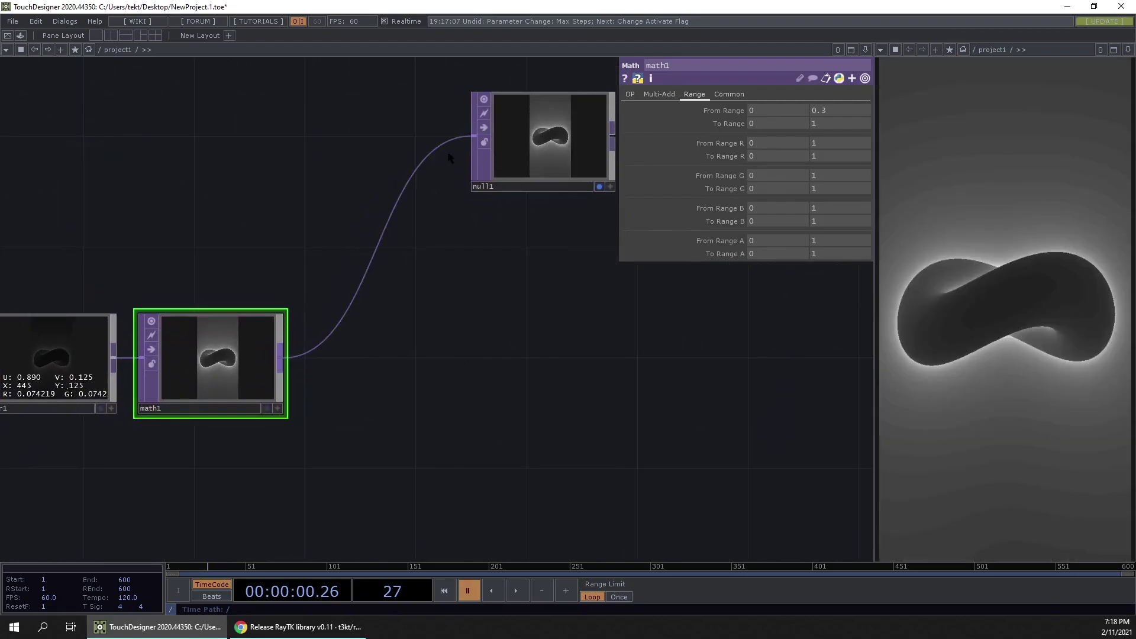
# Examine the torus's glow in the output viewer, reset that view, and slightly narrow the viewer pane.
pyautogui.moveTo(483, 196); pyautogui.dragTo(375, 179)
pyautogui.moveTo(469, 243); pyautogui.dragTo(469, 276)
pyautogui.moveTo(408, 299); pyautogui.dragTo(421, 314)
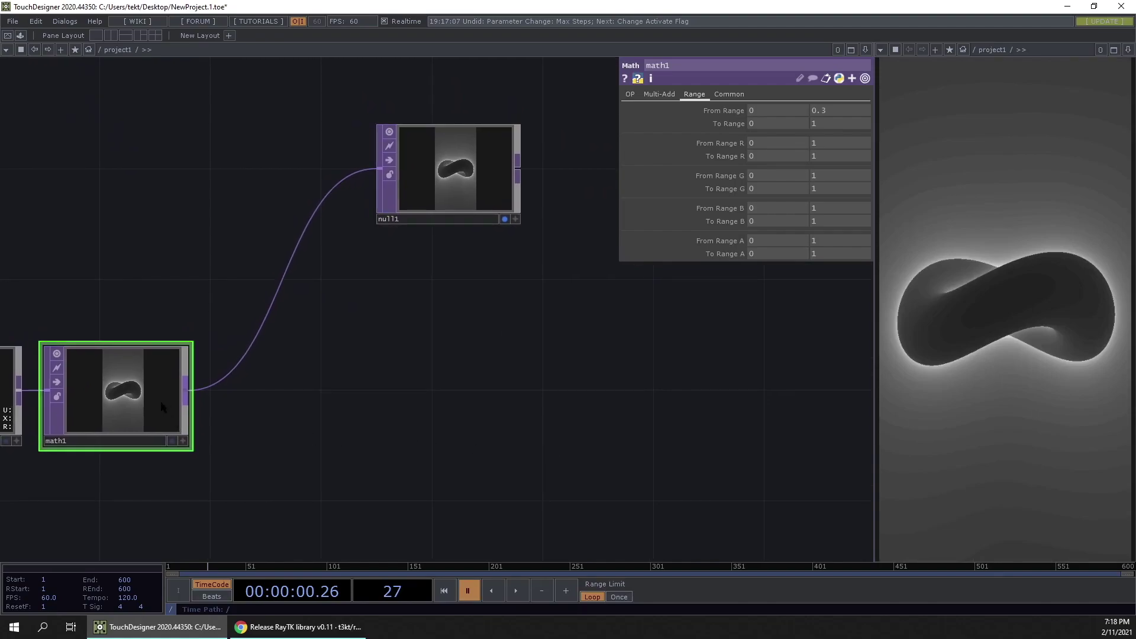
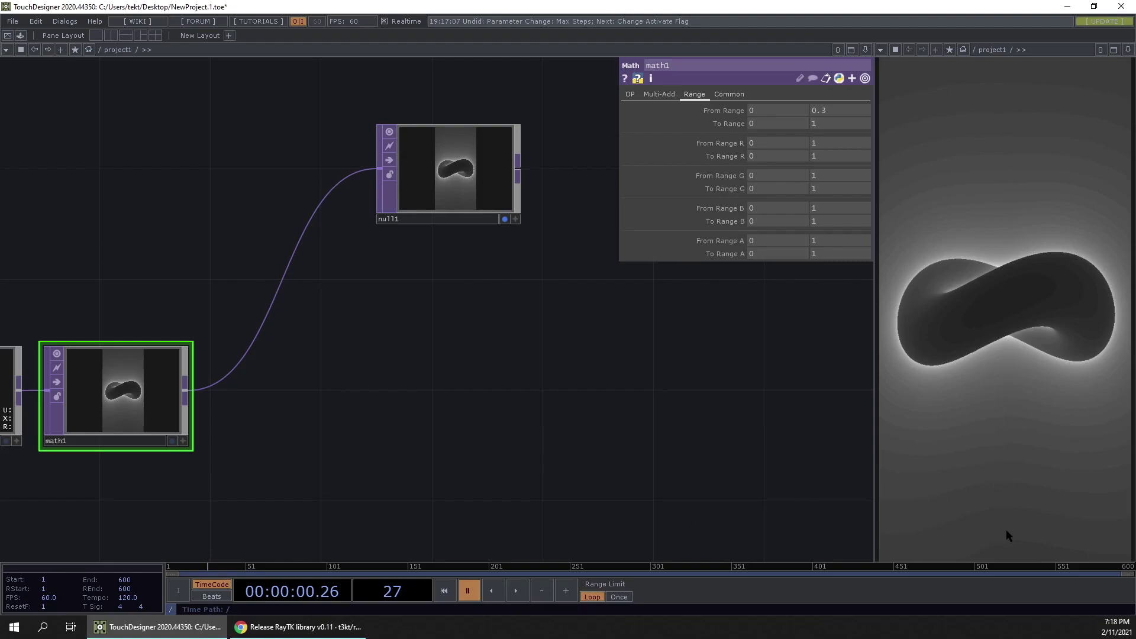
pyautogui.moveTo(1011, 510)
pyautogui.mouseDown()
pyautogui.moveTo(1007, 446)
pyautogui.moveTo(1019, 392)
pyautogui.moveTo(1026, 403)
pyautogui.mouseUp()
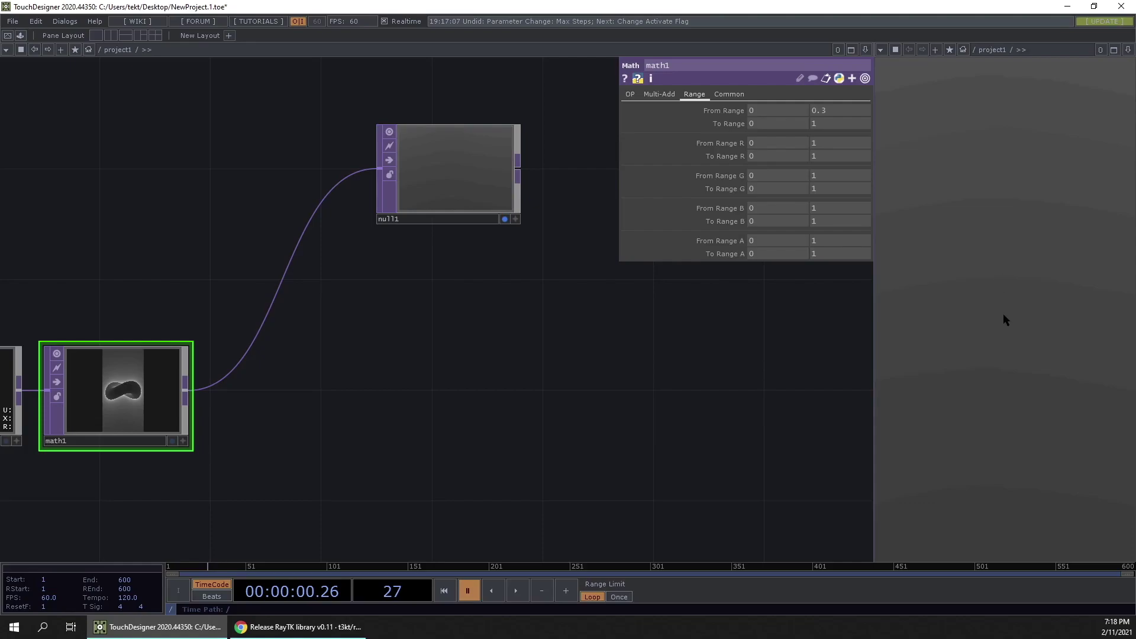
pyautogui.moveTo(1008, 299)
pyautogui.mouseDown()
pyautogui.moveTo(1004, 436)
pyautogui.moveTo(996, 414)
pyautogui.mouseUp()
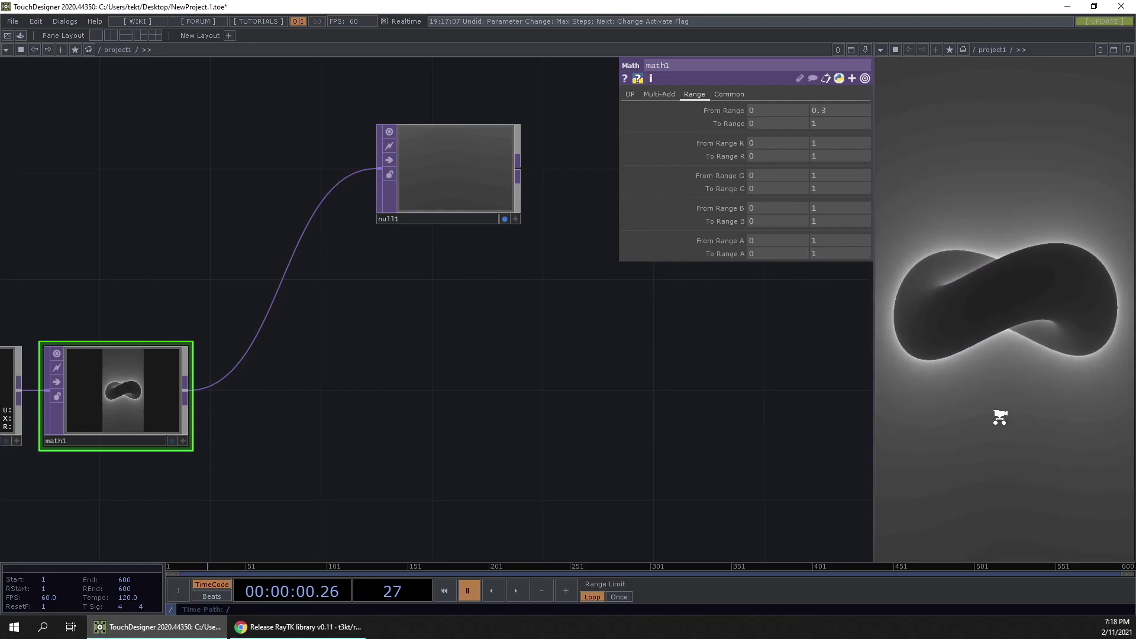
pyautogui.rightClick(999, 413)
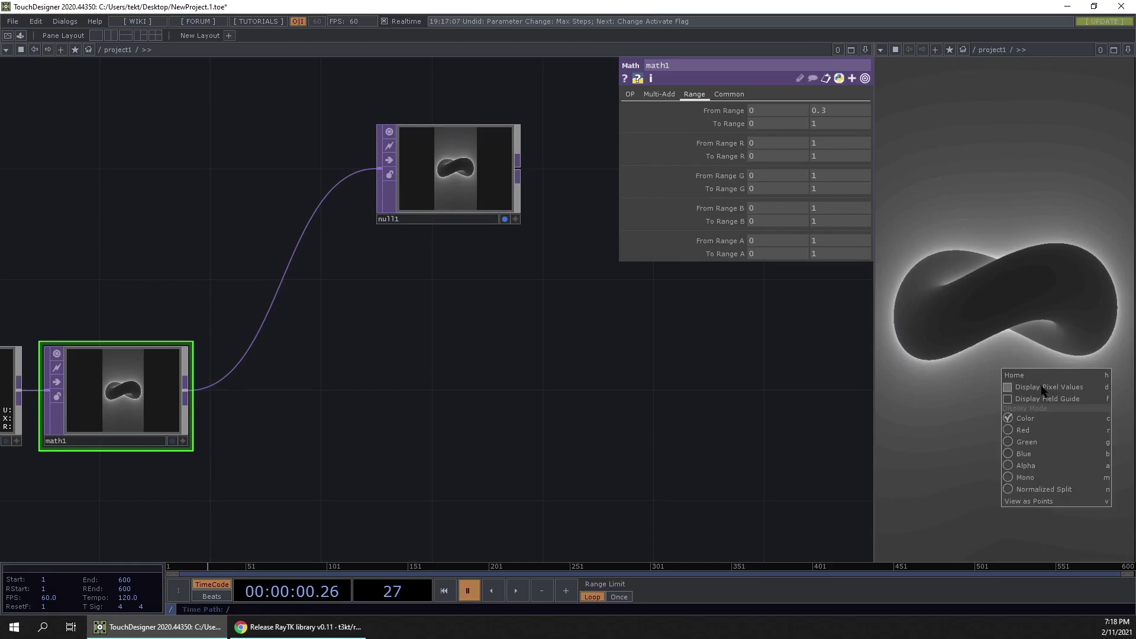
pyautogui.rightClick(1031, 322)
pyautogui.click(960, 287)
pyautogui.moveTo(785, 435); pyautogui.dragTo(782, 380)
pyautogui.moveTo(873, 437); pyautogui.dragTo(882, 436)
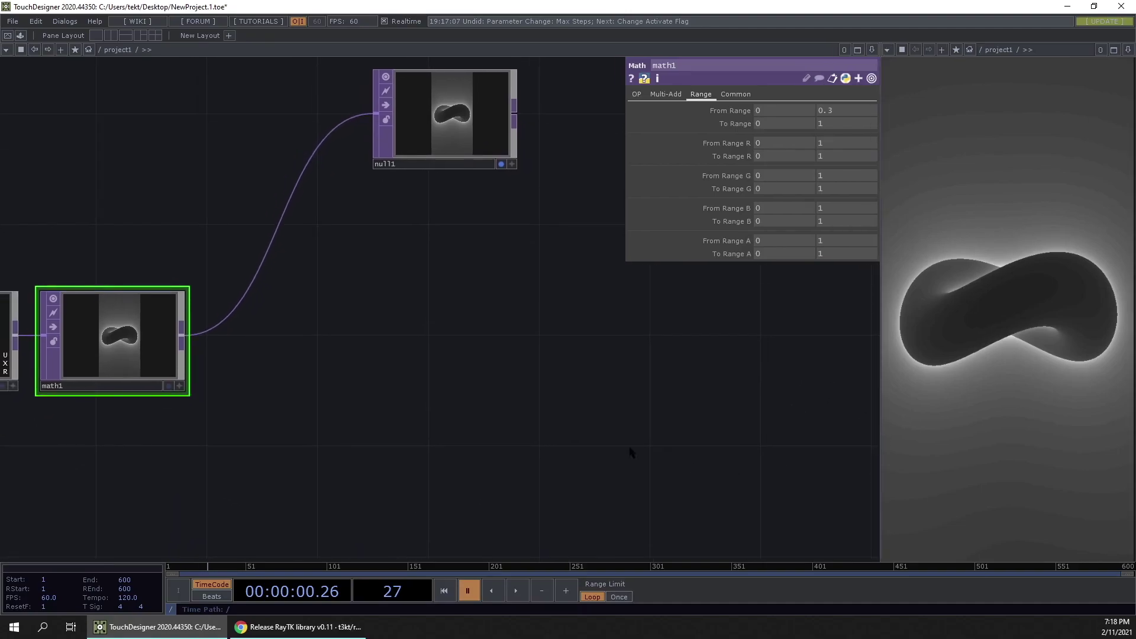
# Move null1 farther away from math1 to make room between them for another operator.
pyautogui.scroll(-5, 685, 406)
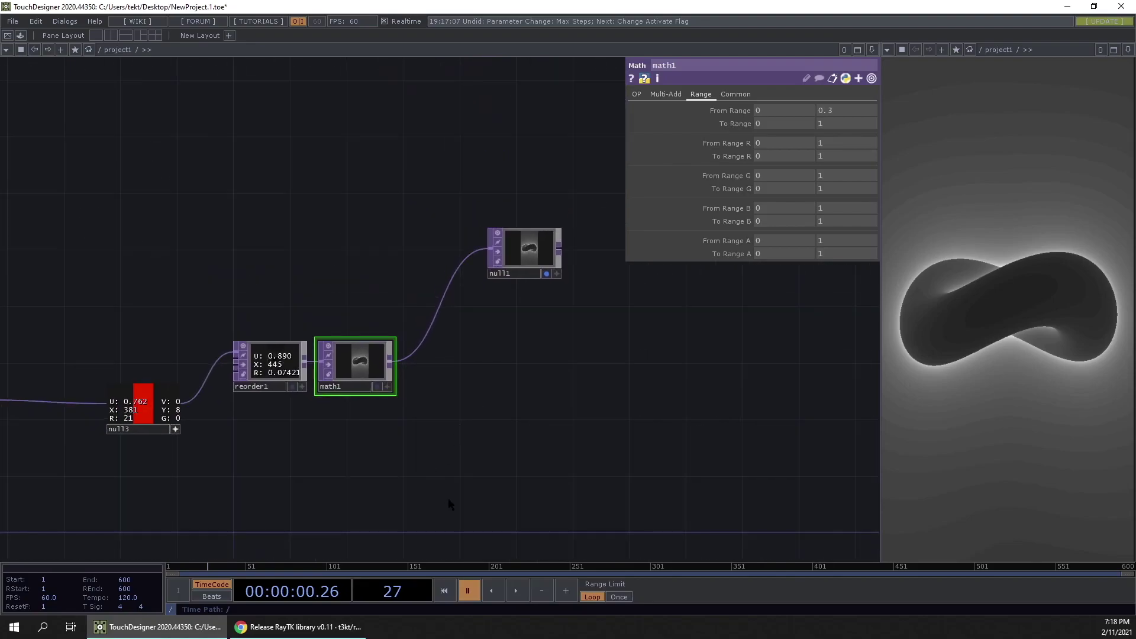
pyautogui.moveTo(455, 441); pyautogui.dragTo(499, 425)
pyautogui.scroll(3, 420, 461)
pyautogui.scroll(-3, 543, 470)
pyautogui.scroll(3, 533, 487)
pyautogui.moveTo(584, 382); pyautogui.dragTo(304, 389)
pyautogui.moveTo(286, 260); pyautogui.dragTo(505, 241)
pyautogui.moveTo(434, 358); pyautogui.dragTo(593, 387)
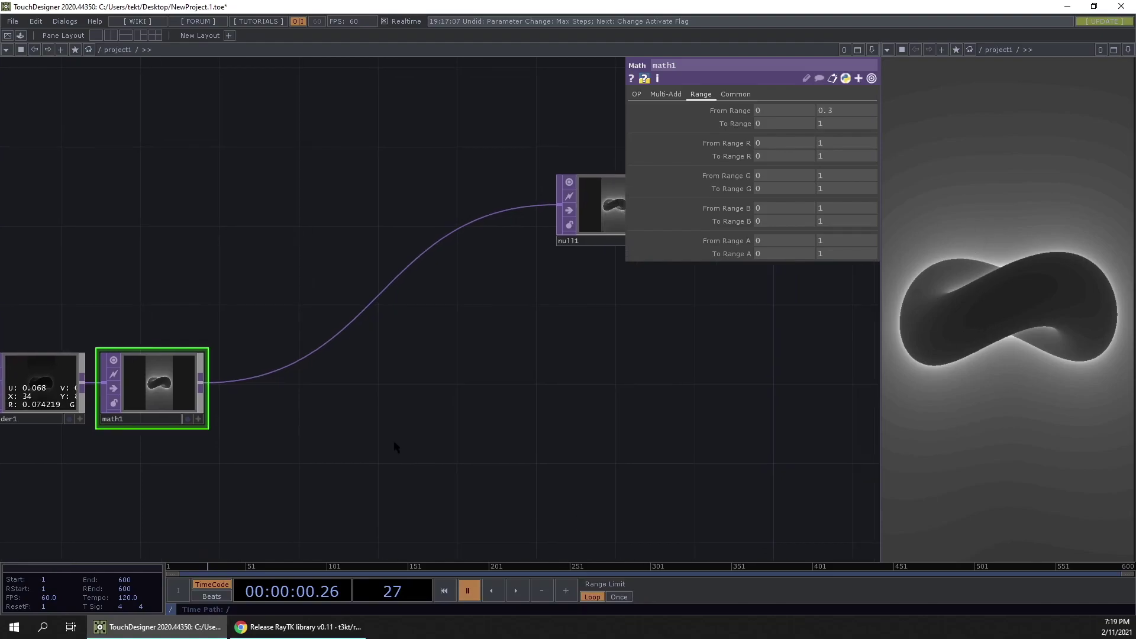
# Insert a Level TOP between math1 and null1, wiring math1 into it and its output into null1.
pyautogui.press('Tab')
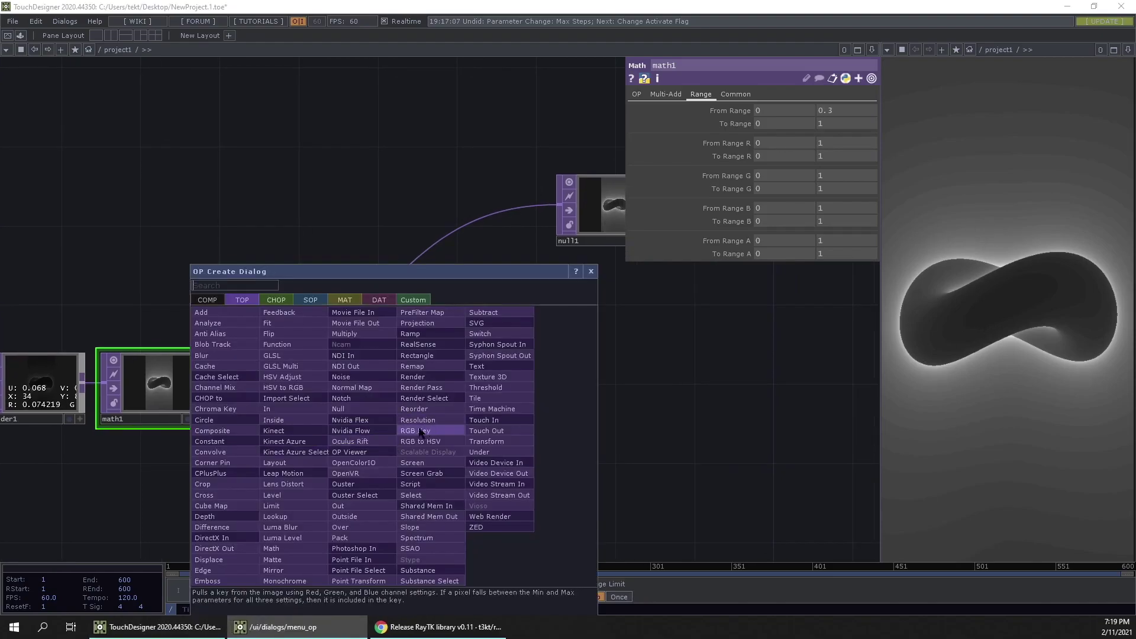
pyautogui.click(287, 497)
pyautogui.click(308, 402)
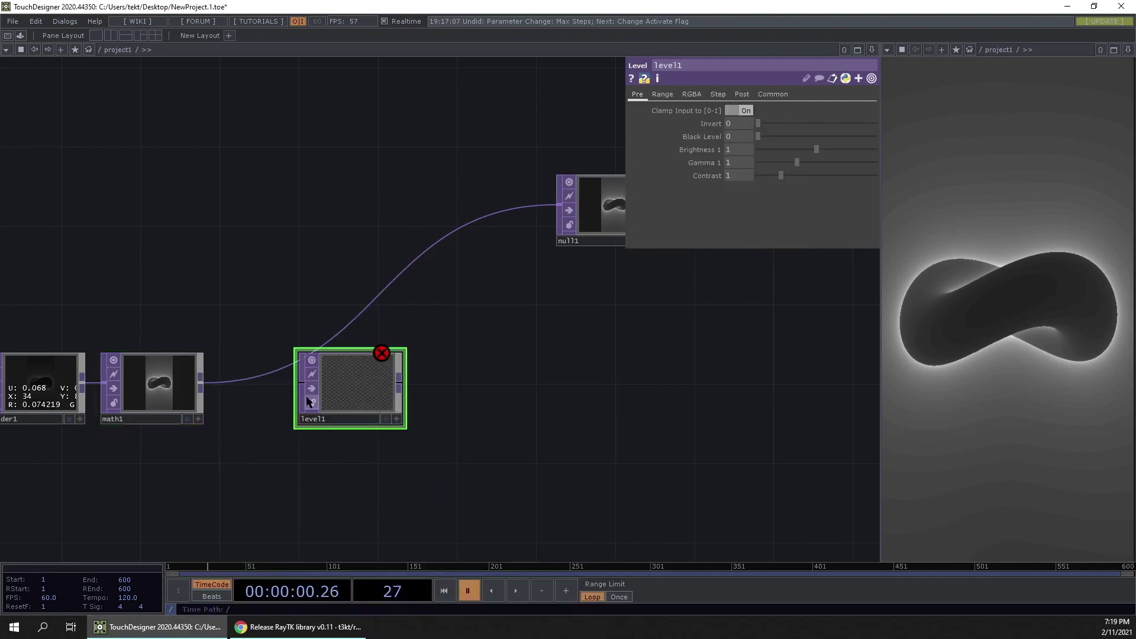
pyautogui.moveTo(301, 381); pyautogui.dragTo(200, 383)
pyautogui.moveTo(400, 384); pyautogui.dragTo(412, 271)
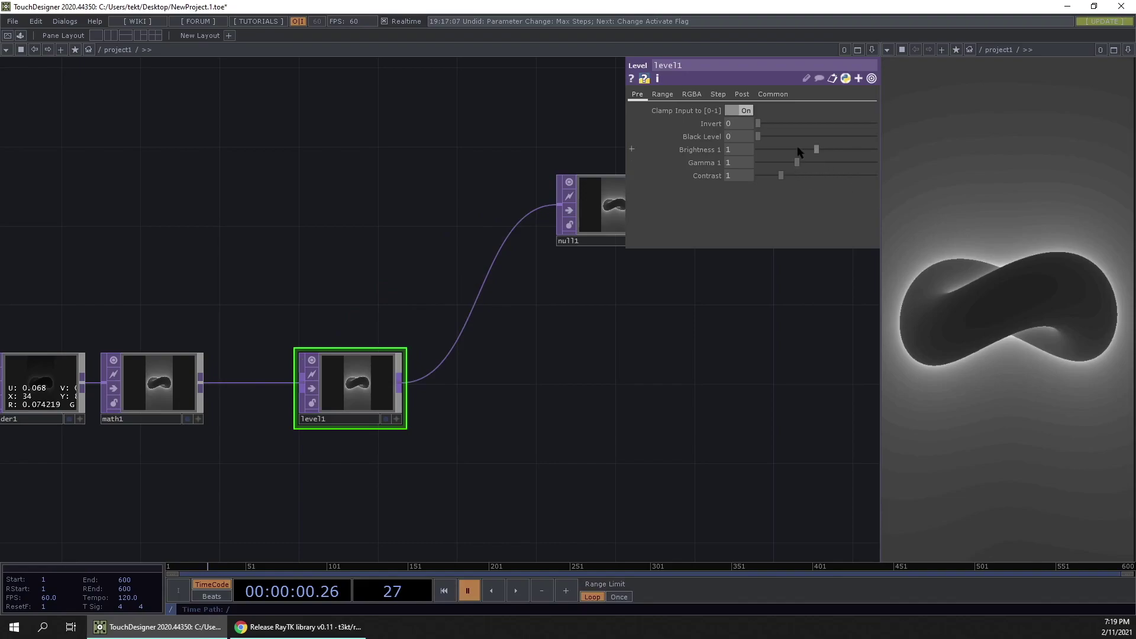
# Adjust the level1 node to Brightness 1.04, Gamma 0.71 and Contrast 1.68.
pyautogui.moveTo(799, 160); pyautogui.dragTo(787, 176)
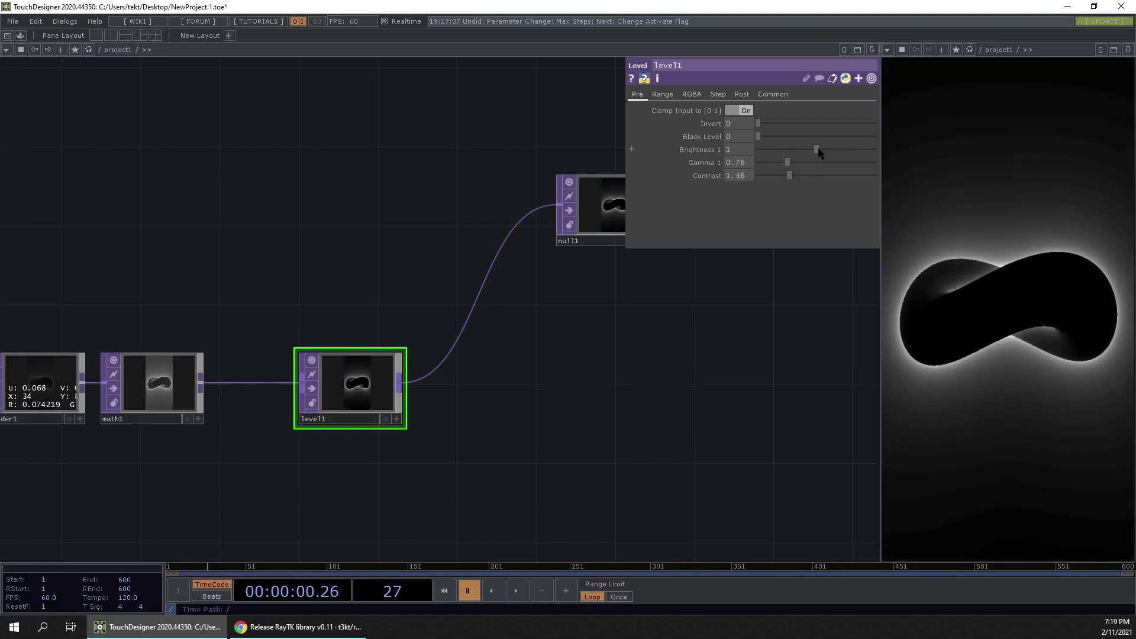
pyautogui.moveTo(788, 164); pyautogui.dragTo(786, 164)
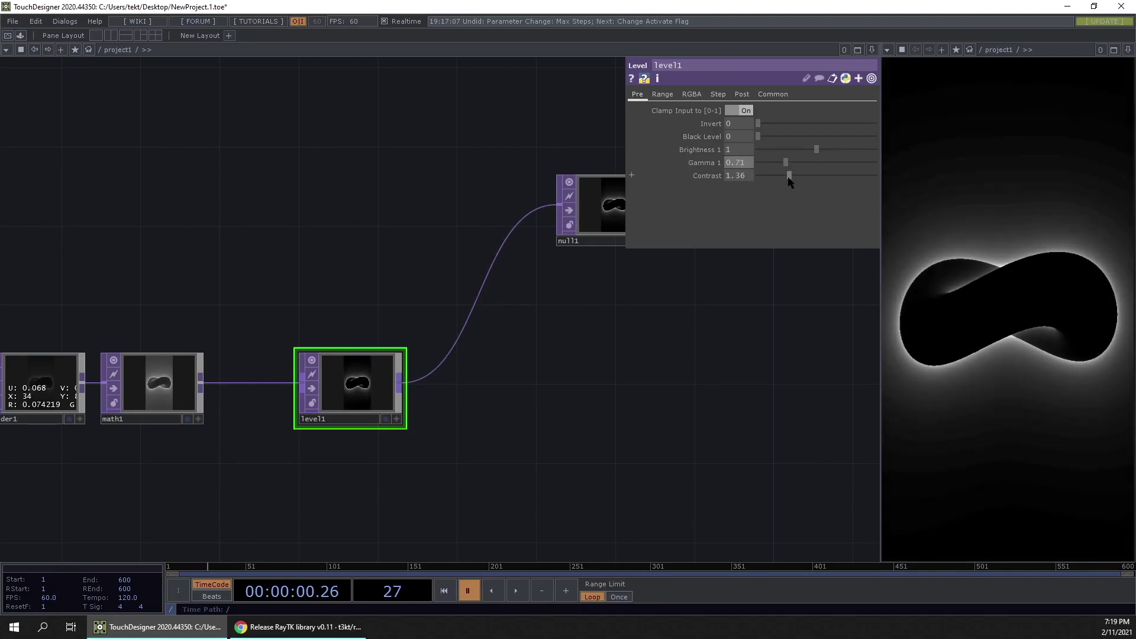
pyautogui.click(820, 148)
pyautogui.click(799, 174)
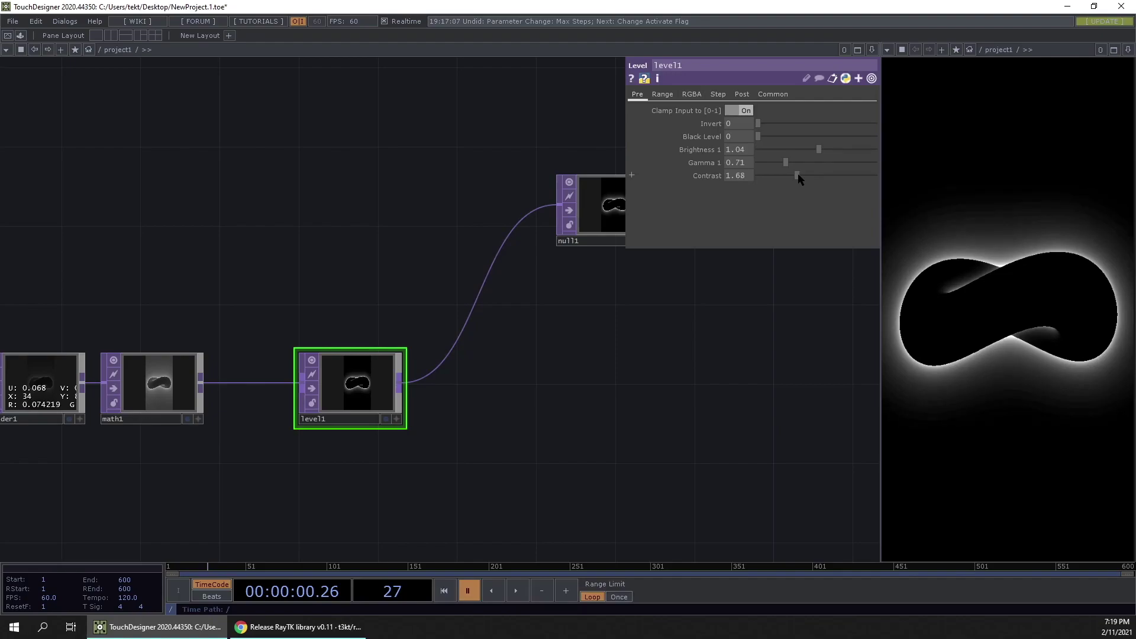
# Resume timeline playback and bring the whole render chain into view.
pyautogui.moveTo(618, 333); pyautogui.dragTo(355, 387)
pyautogui.scroll(-5, 356, 387)
pyautogui.moveTo(111, 302); pyautogui.dragTo(540, 256)
pyautogui.moveTo(657, 297); pyautogui.dragTo(443, 364)
pyautogui.click(516, 591)
pyautogui.moveTo(696, 442); pyautogui.dragTo(930, 355)
pyautogui.scroll(-3, 726, 432)
pyautogui.moveTo(725, 449); pyautogui.dragTo(442, 466)
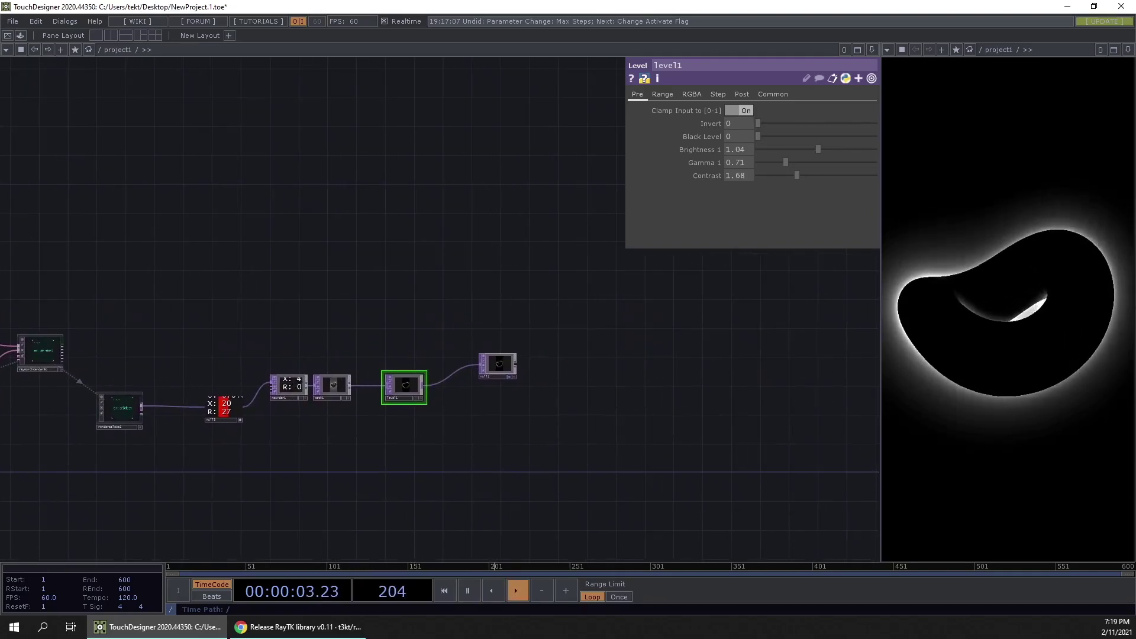
# Move the reorder1, math1, level1 and null1 nodes together so the chain lines up closer to null3.
pyautogui.moveTo(478, 429); pyautogui.dragTo(547, 457)
pyautogui.scroll(2, 338, 322)
pyautogui.moveTo(589, 355); pyautogui.dragTo(662, 318)
pyautogui.moveTo(761, 314); pyautogui.dragTo(393, 456, button='right')
pyautogui.hotkey('ctrl', 'c')
pyautogui.hotkey('ctrl', 'v')
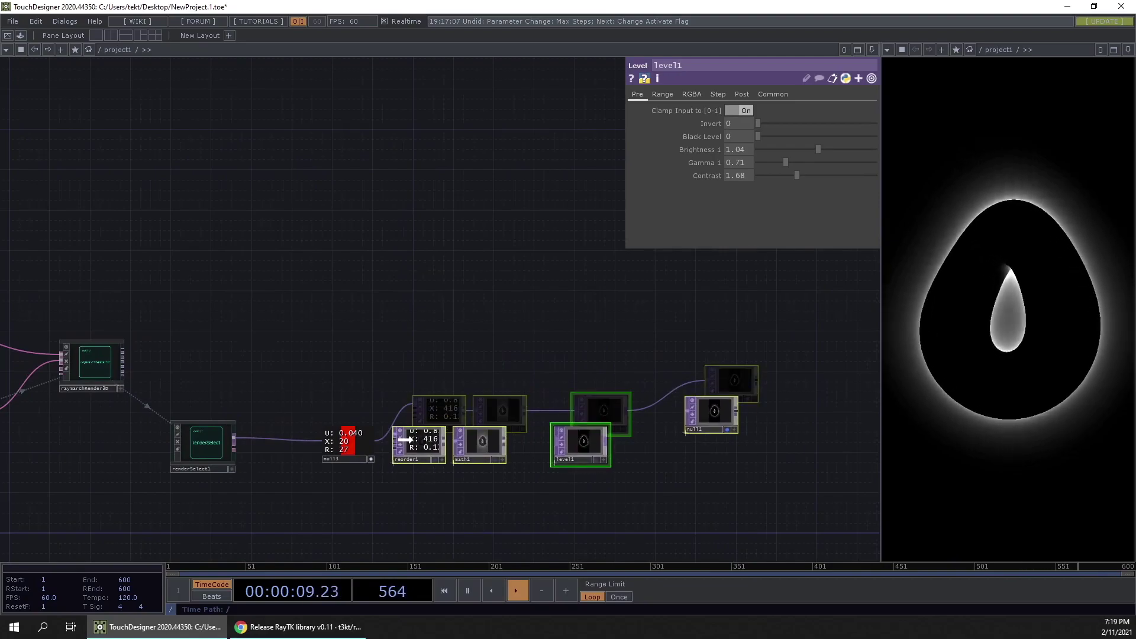
pyautogui.click(408, 439)
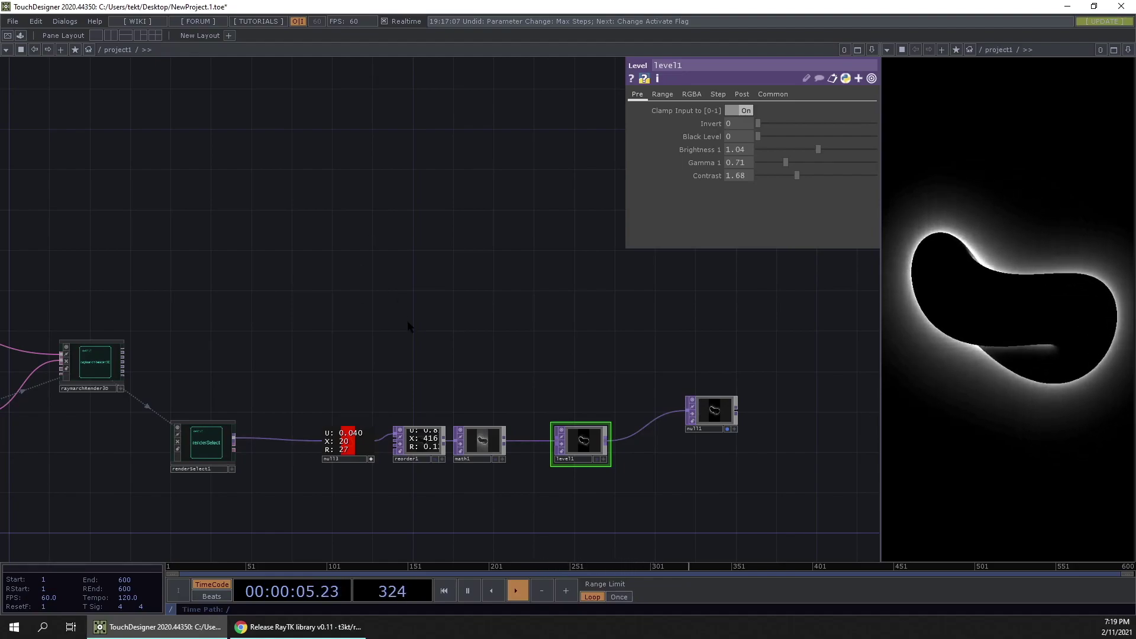
# Add a Null TOP fed by the first output of the raymarchRender3D node.
pyautogui.moveTo(414, 329); pyautogui.dragTo(389, 330)
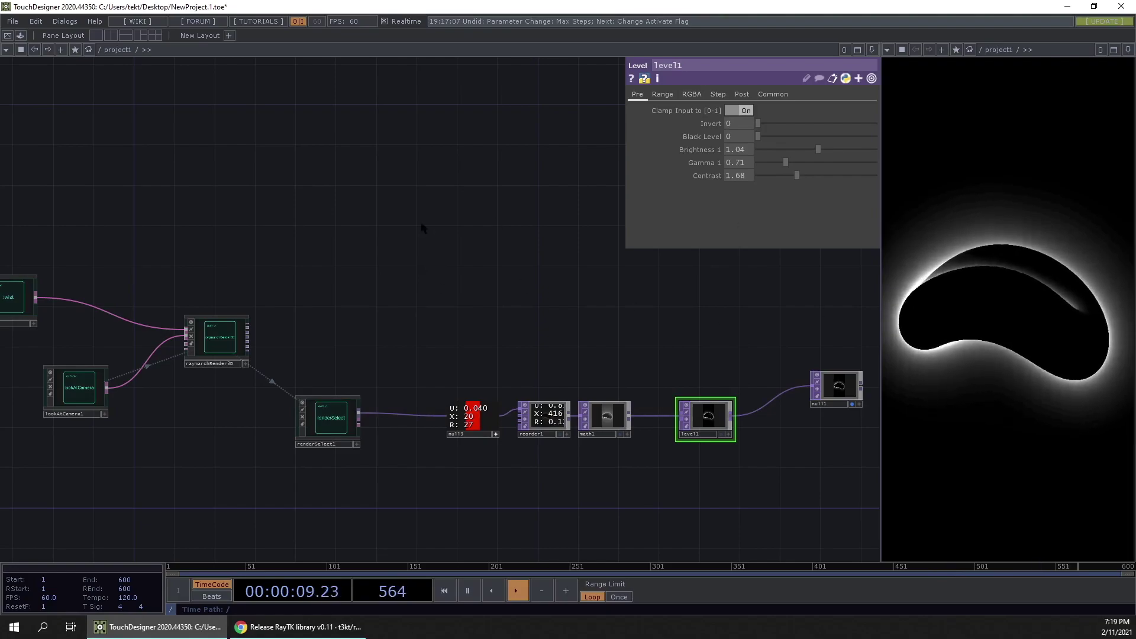
pyautogui.moveTo(461, 283); pyautogui.dragTo(339, 359)
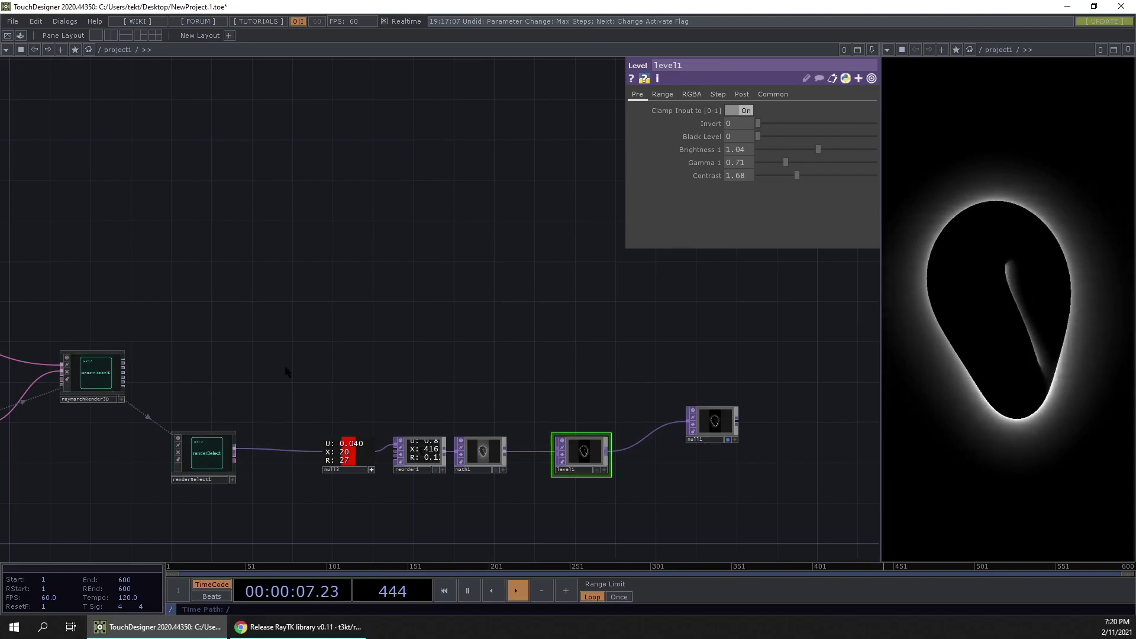
pyautogui.scroll(5, 286, 364)
pyautogui.scroll(5, 147, 332)
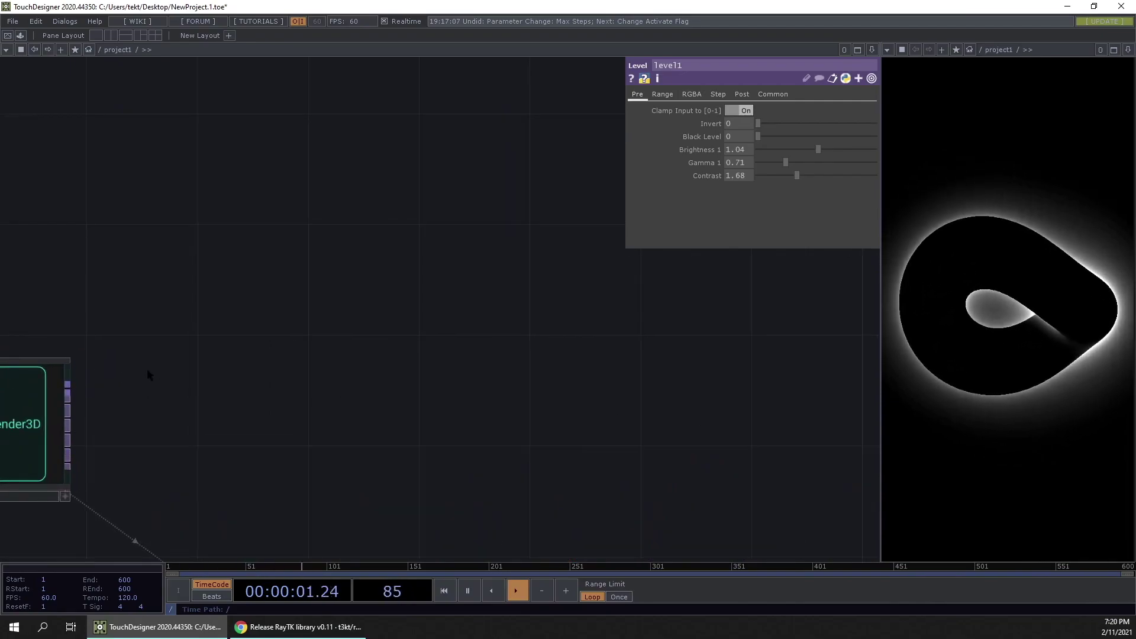
pyautogui.moveTo(67, 391); pyautogui.dragTo(315, 409)
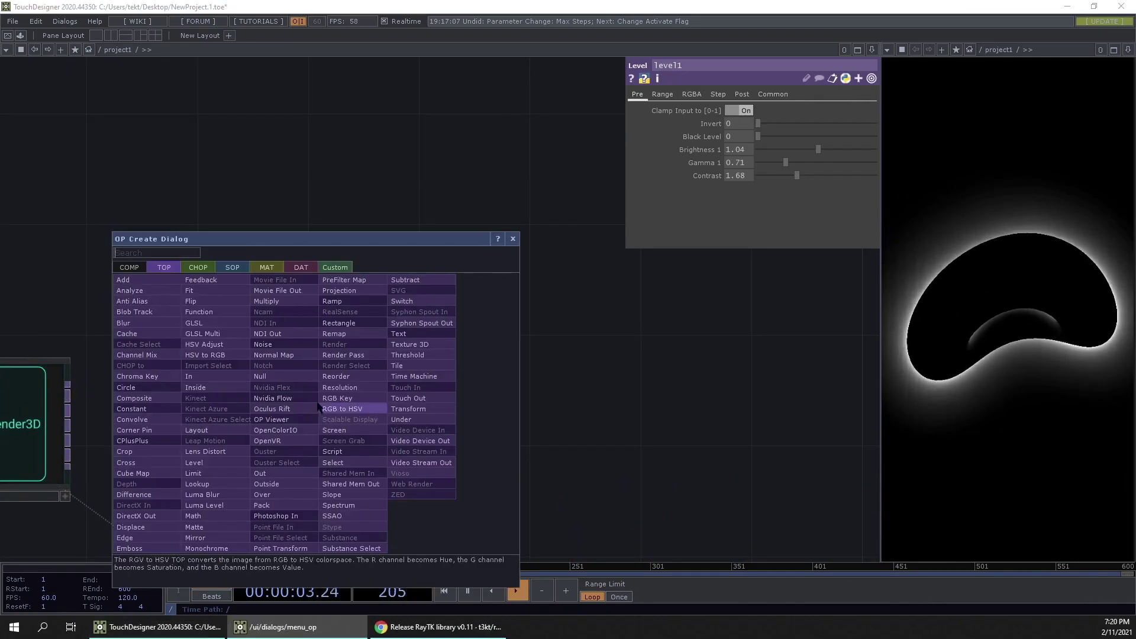
pyautogui.click(265, 373)
pyautogui.click(413, 327)
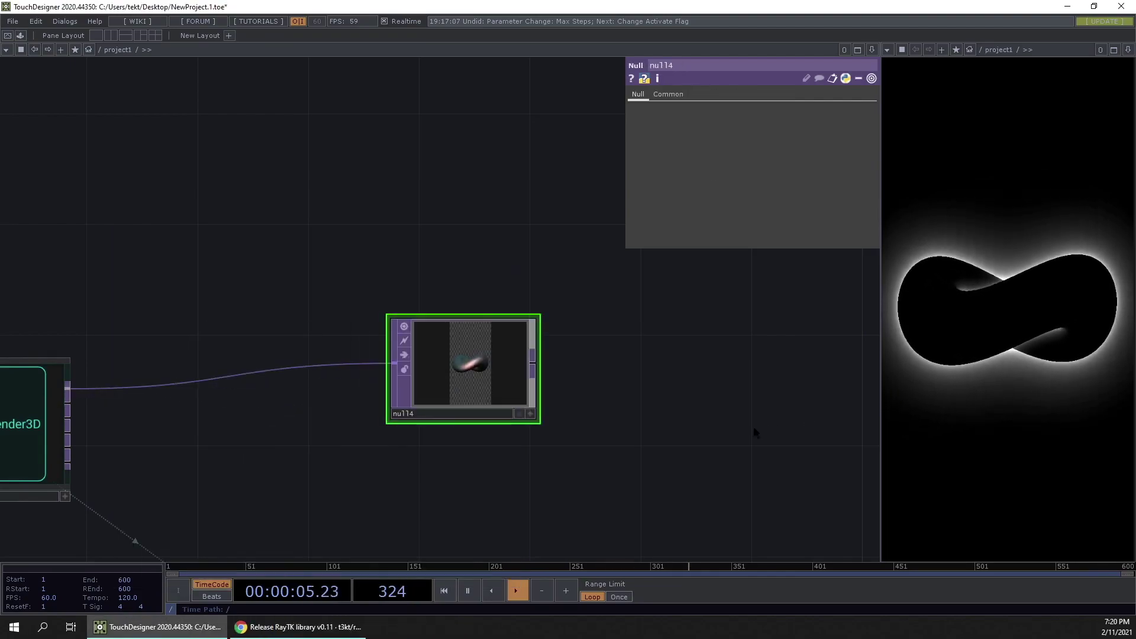
# Place the new null4 node directly above level1 and move null1 farther along to make room.
pyautogui.moveTo(739, 408); pyautogui.dragTo(471, 311)
pyautogui.scroll(-5, 284, 313)
pyautogui.moveTo(278, 316); pyautogui.dragTo(129, 317, button='middle')
pyautogui.moveTo(114, 302); pyautogui.dragTo(386, 340)
pyautogui.scroll(5, 451, 365)
pyautogui.moveTo(425, 345); pyautogui.dragTo(298, 296, button='middle')
pyautogui.moveTo(526, 319); pyautogui.dragTo(785, 340)
pyautogui.scroll(2, 495, 442)
pyautogui.moveTo(495, 443); pyautogui.dragTo(511, 461, button='middle')
pyautogui.moveTo(510, 460); pyautogui.dragTo(379, 487)
pyautogui.moveTo(378, 487)
pyautogui.mouseDown(button='middle')
pyautogui.moveTo(406, 474)
pyautogui.moveTo(384, 500)
pyautogui.mouseUp(button='middle')
pyautogui.moveTo(384, 500); pyautogui.dragTo(413, 456)
pyautogui.press('Tab')
pyautogui.press('Escape')
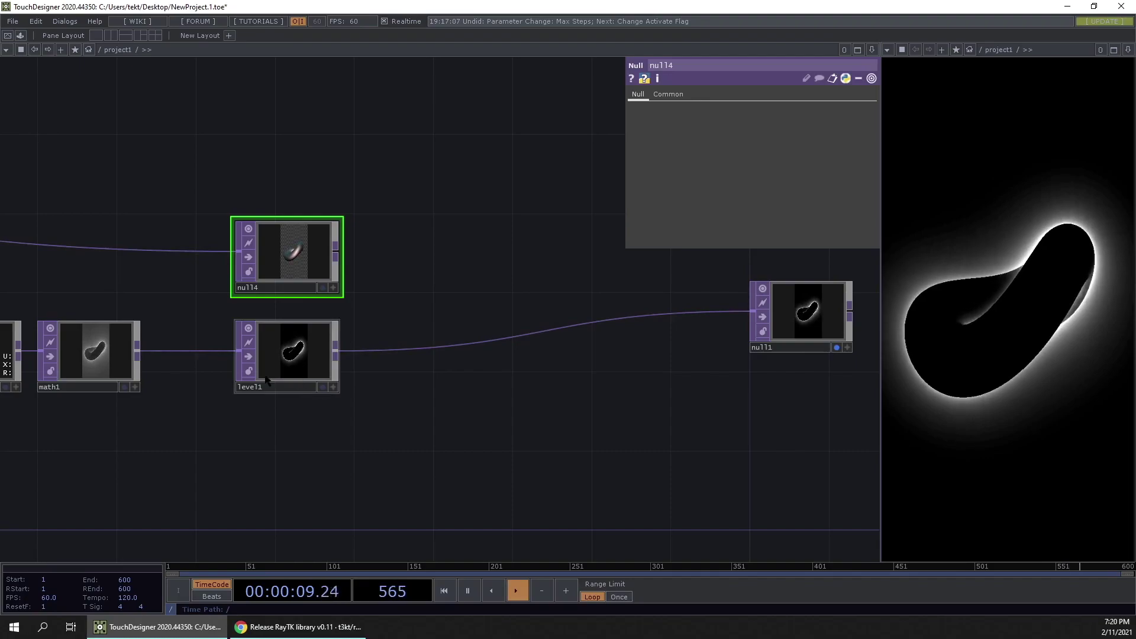
# Add a Constant TOP beneath the level1 node.
pyautogui.scroll(8, 275, 362)
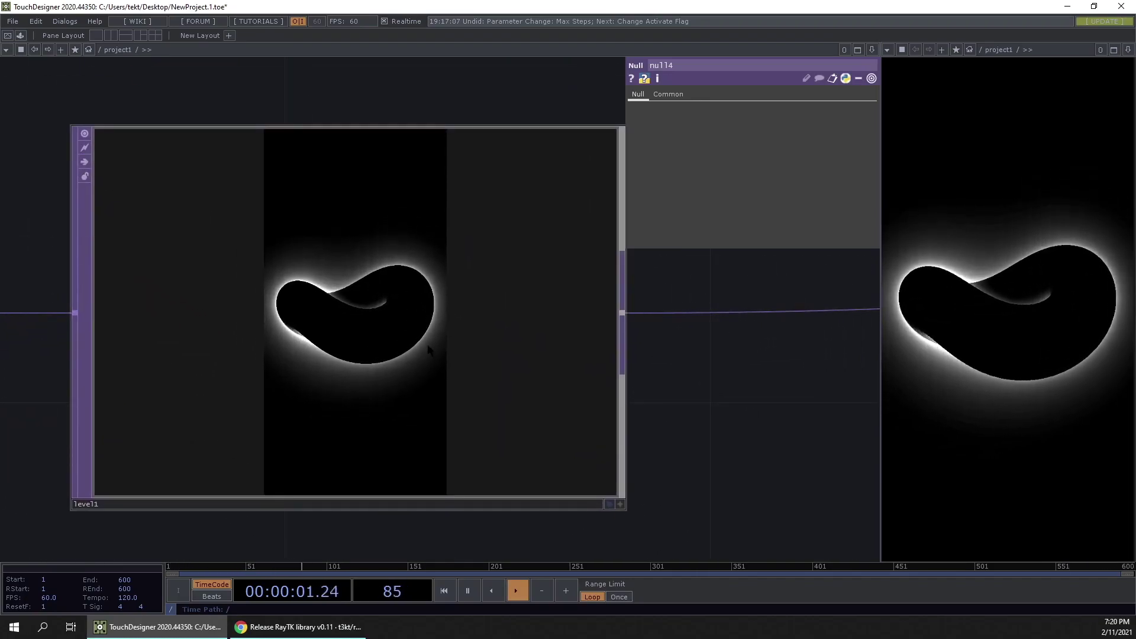
pyautogui.scroll(-3, 430, 349)
pyautogui.scroll(8, 386, 337)
pyautogui.scroll(-5, 390, 353)
pyautogui.moveTo(446, 426); pyautogui.dragTo(241, 477)
pyautogui.press('Tab')
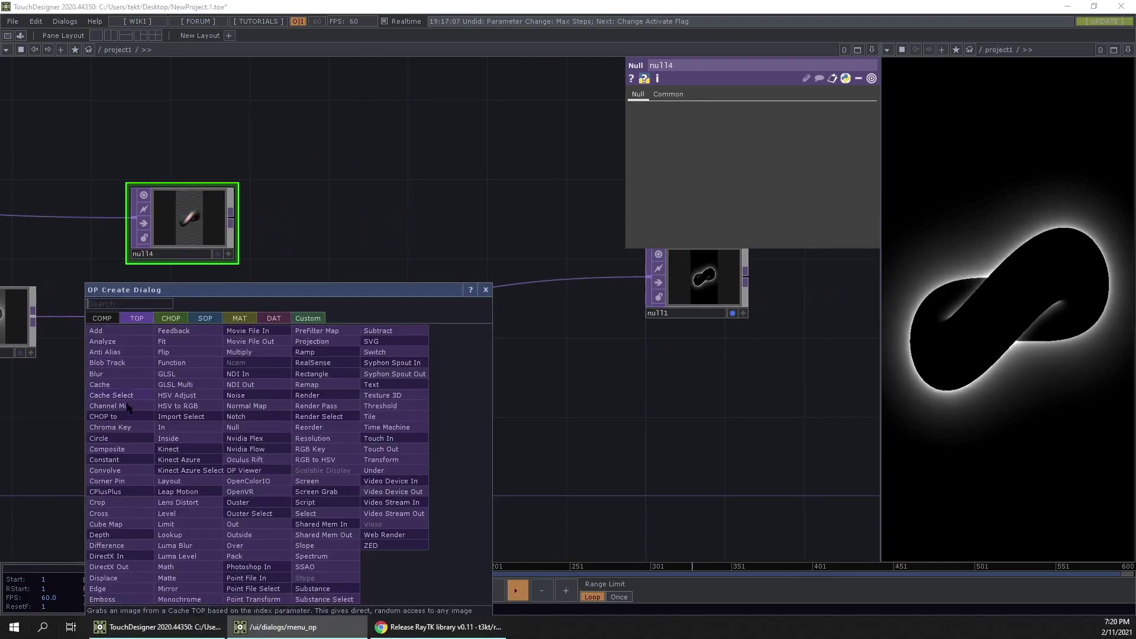
pyautogui.click(119, 463)
pyautogui.click(173, 451)
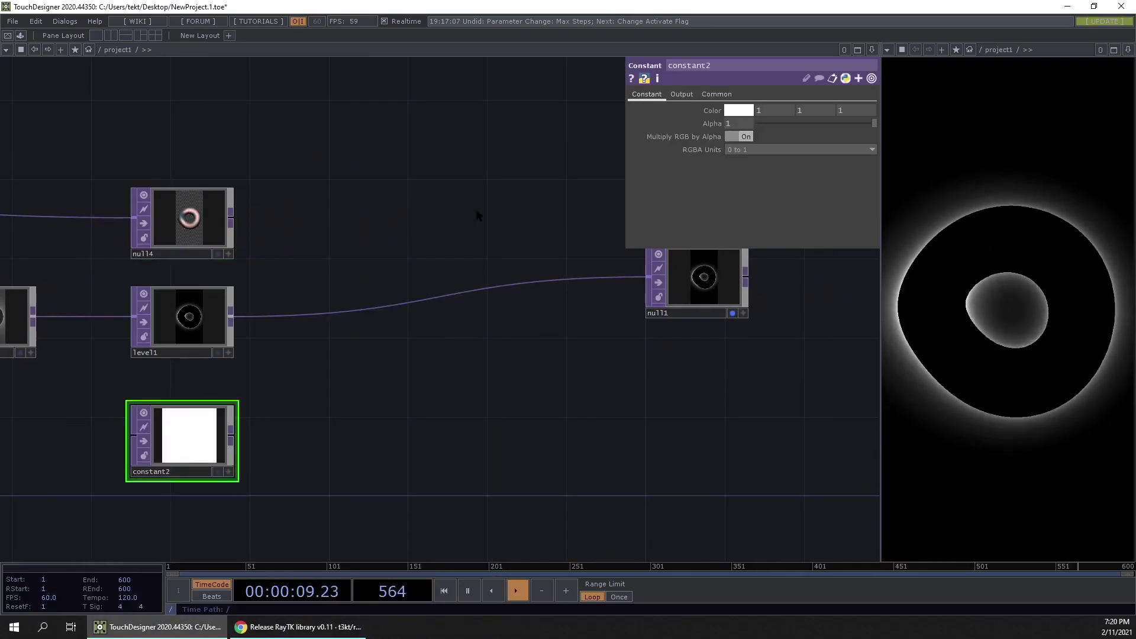
pyautogui.moveTo(184, 449); pyautogui.dragTo(258, 451, button='middle')
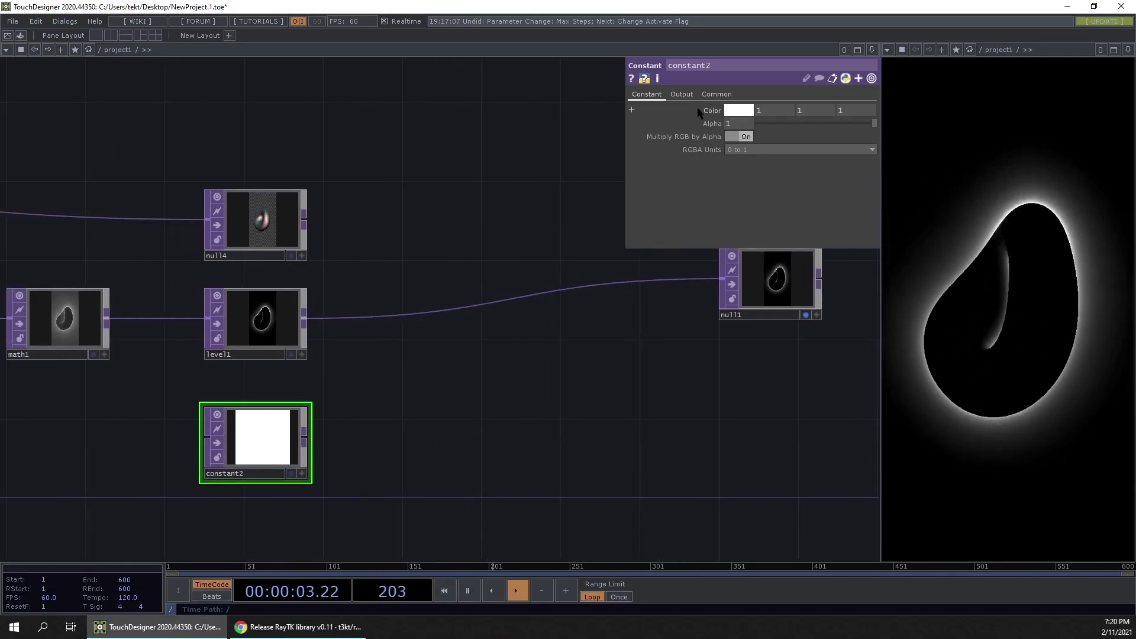
# Set the constant2 node's resolution to 1 by 1.
pyautogui.click(715, 95)
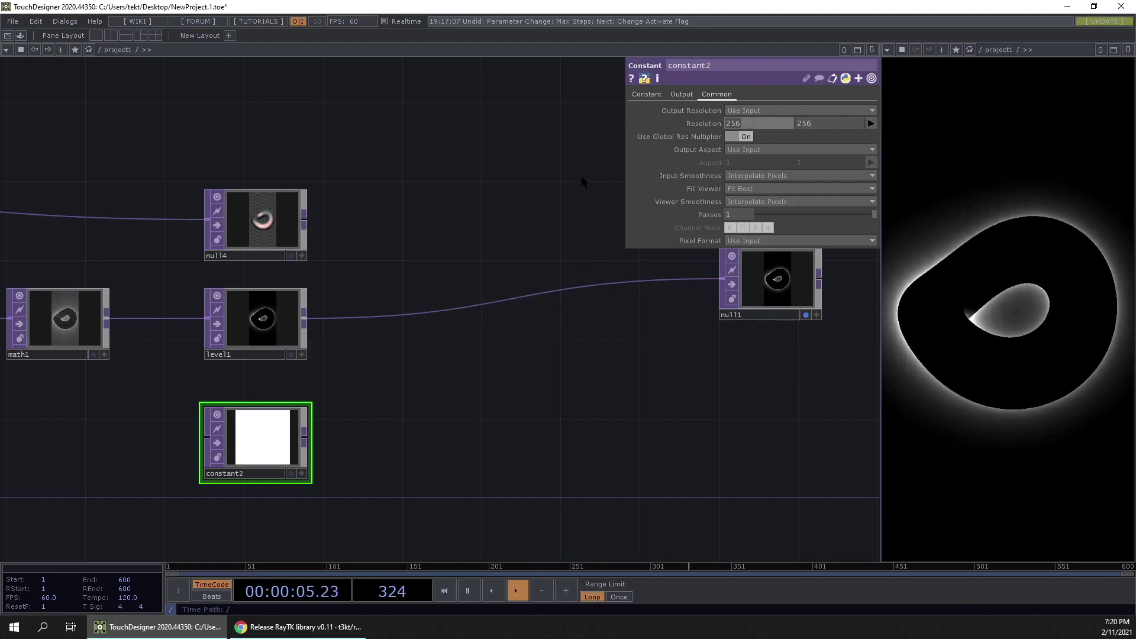
pyautogui.write('1')
pyautogui.press('Tab')
pyautogui.write('1')
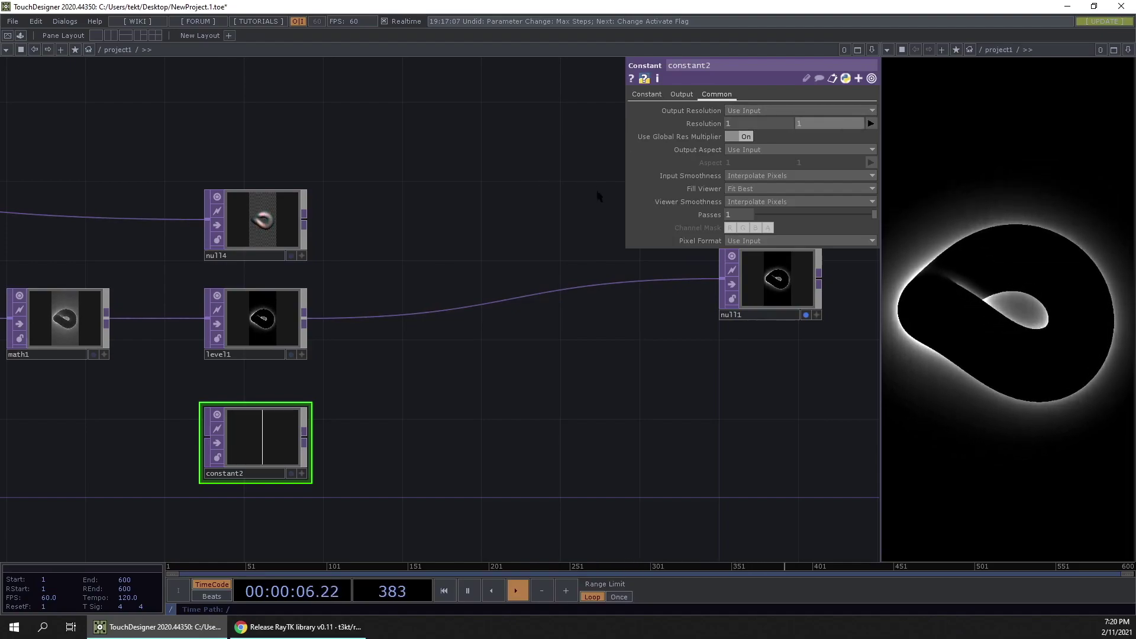
pyautogui.press('Return')
pyautogui.click(658, 97)
# Add a Multiply TOP with level1 as its first input and constant2 as its second.
pyautogui.moveTo(370, 441); pyautogui.dragTo(351, 431)
pyautogui.press('Tab')
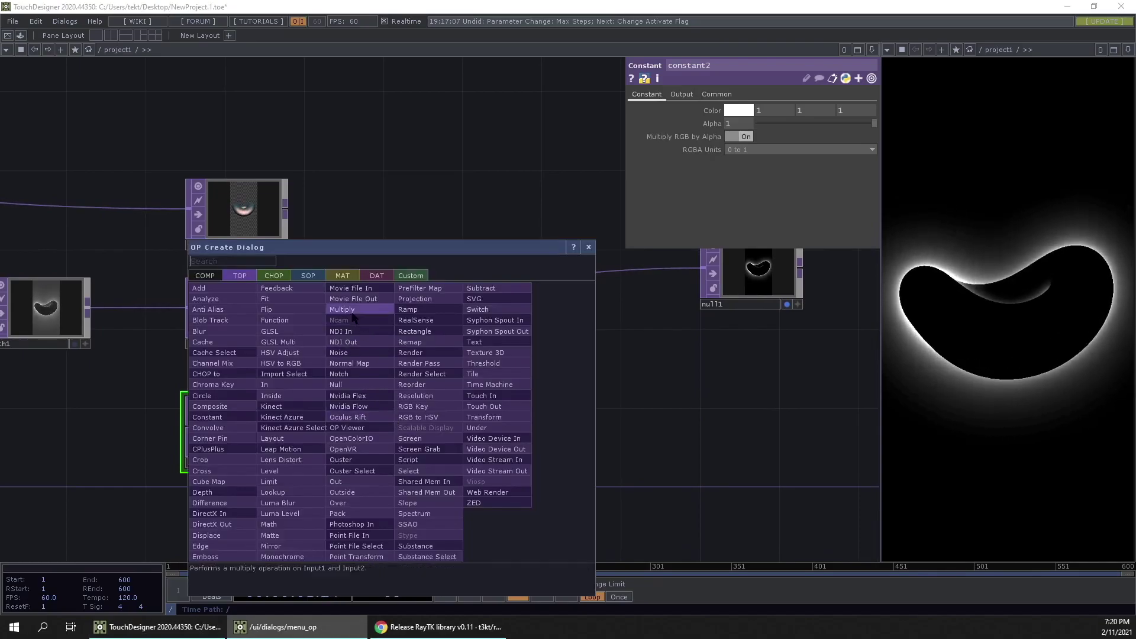
pyautogui.click(349, 309)
pyautogui.click(387, 390)
pyautogui.moveTo(347, 378); pyautogui.dragTo(286, 308)
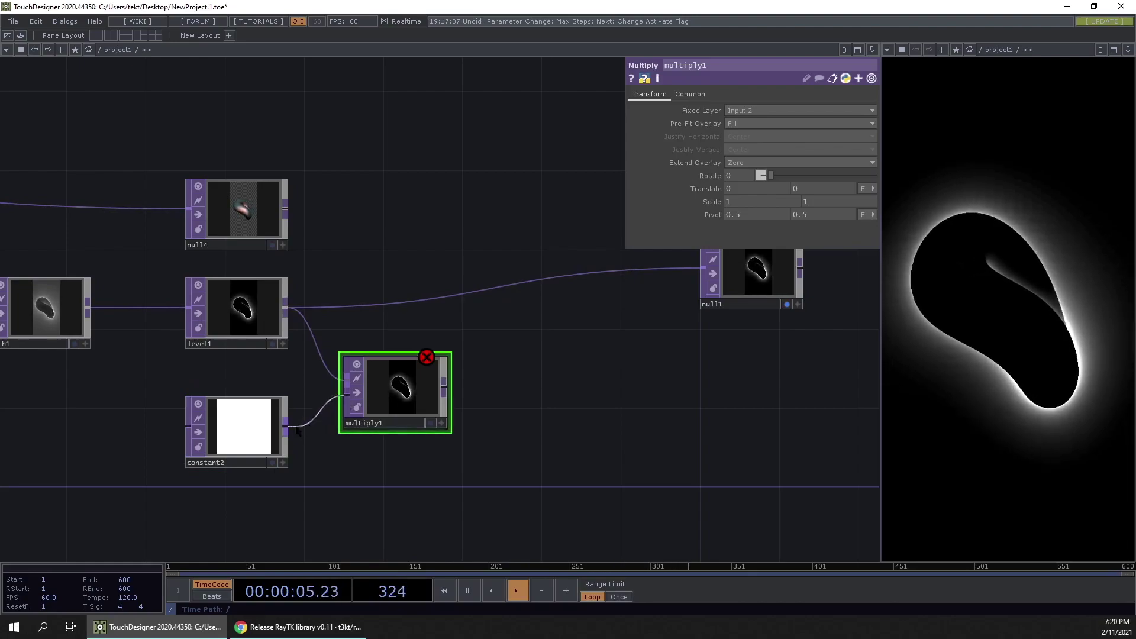
pyautogui.moveTo(298, 432); pyautogui.dragTo(286, 426)
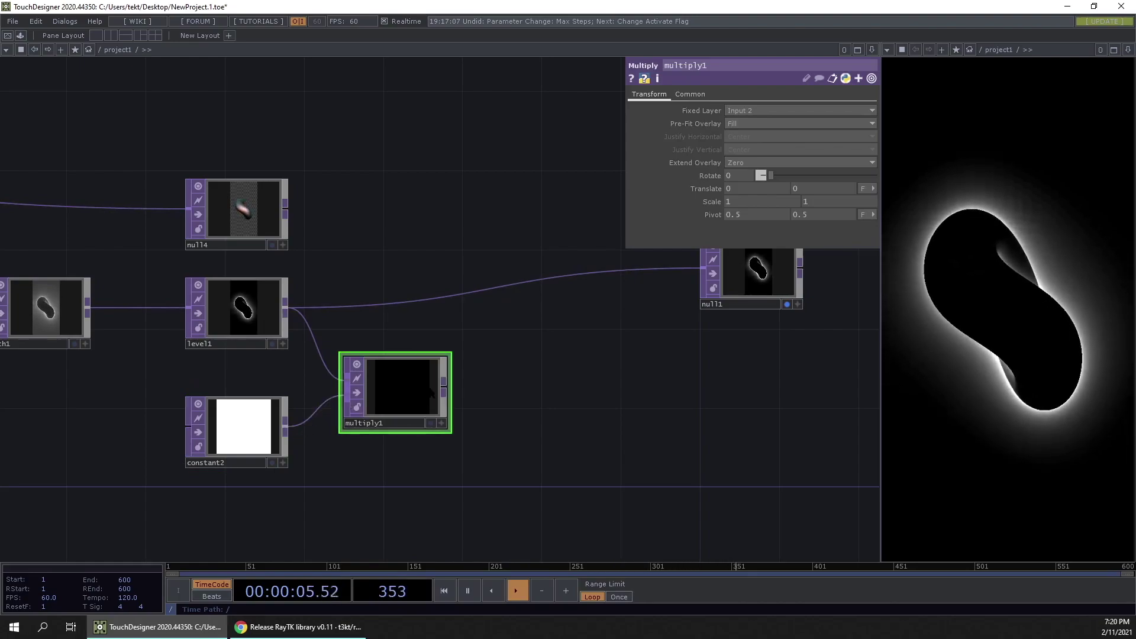
# Set the Multiply node's Fixed Layer to Input 1 and its Extend Overlay to Hold.
pyautogui.click(740, 110)
pyautogui.click(740, 122)
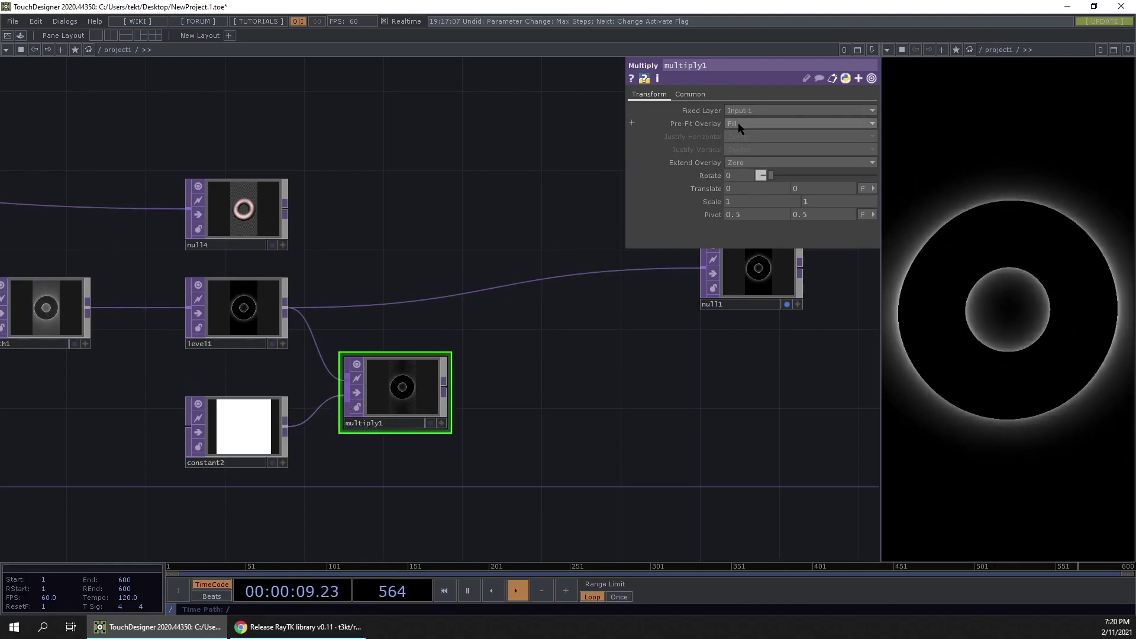
pyautogui.click(733, 166)
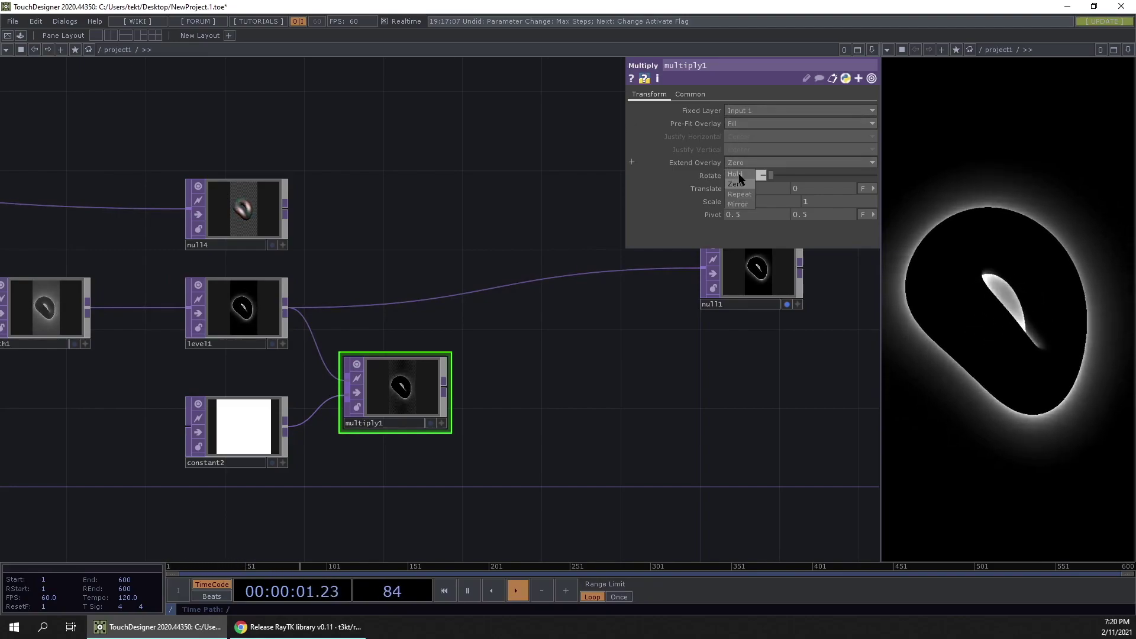
pyautogui.click(740, 175)
# Connect the multiply1 output to null1 in place of level1.
pyautogui.scroll(2, 337, 478)
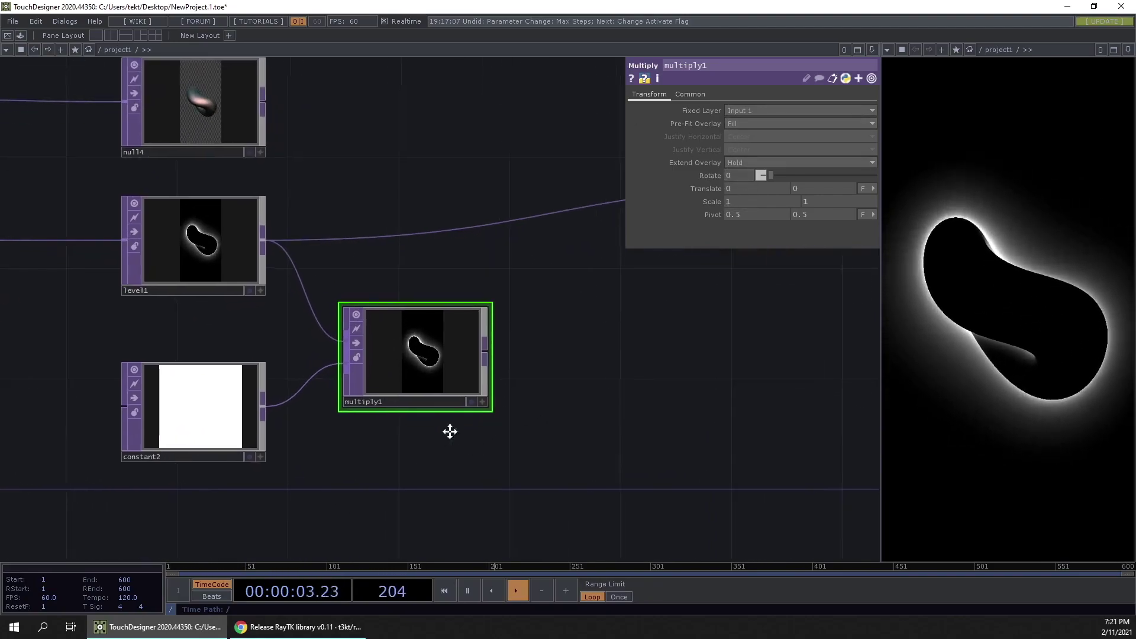
pyautogui.moveTo(492, 424); pyautogui.dragTo(355, 453)
pyautogui.moveTo(350, 378); pyautogui.dragTo(394, 244)
# Color the constant2 node light blue with hue 202, saturation 0.46 and value 1.
pyautogui.click(69, 456)
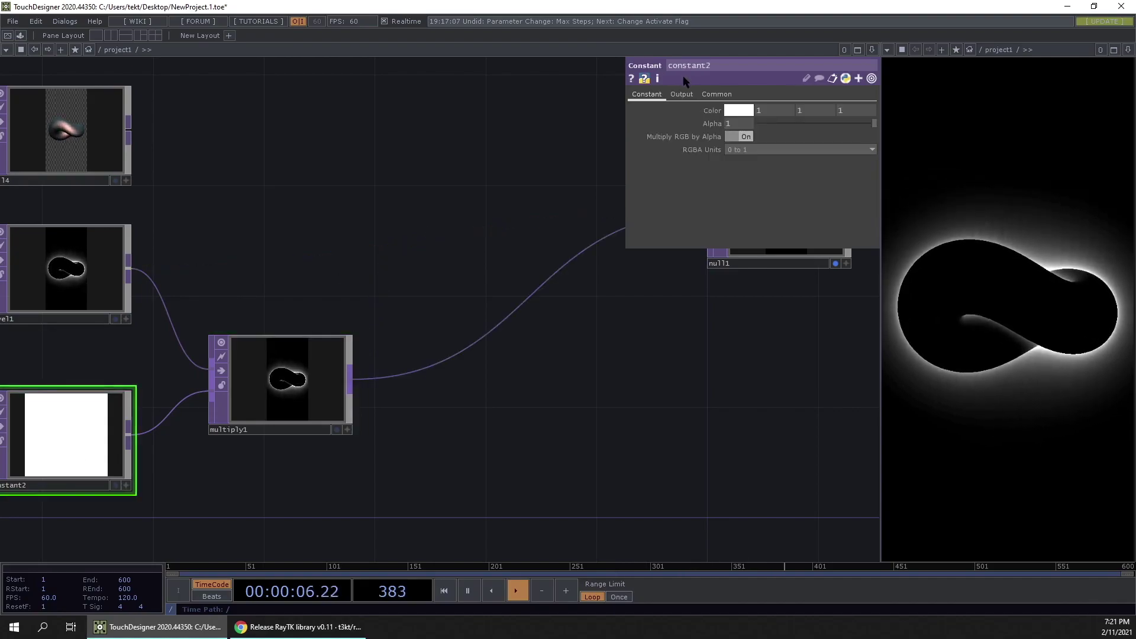
pyautogui.click(734, 111)
pyautogui.moveTo(715, 128); pyautogui.dragTo(770, 121)
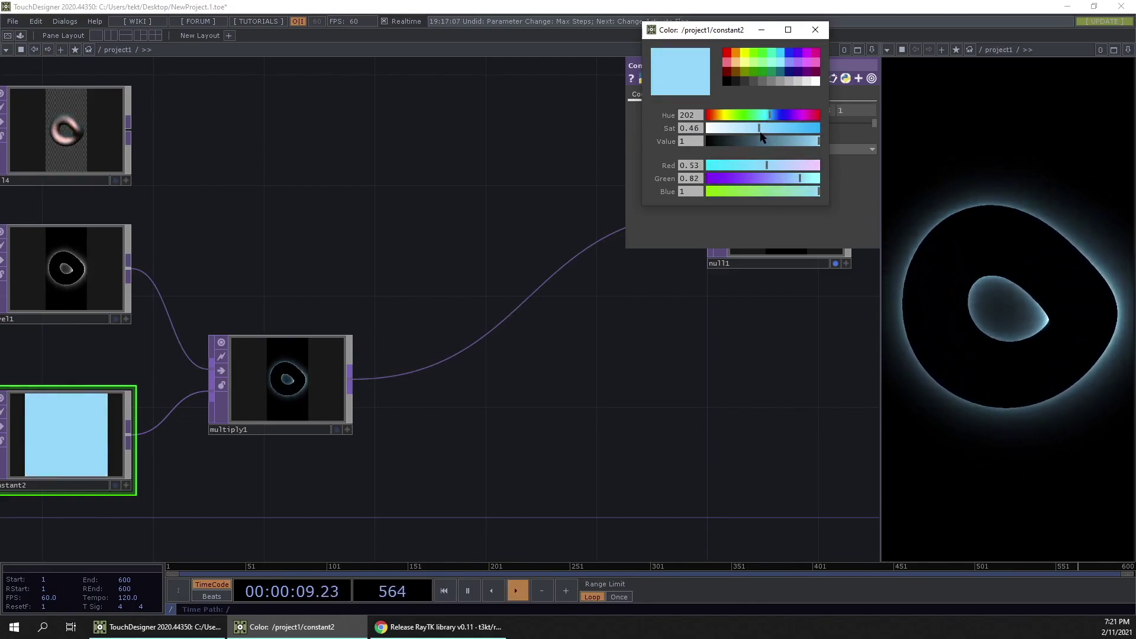
pyautogui.click(816, 29)
# Move null1 farther along and add a Null TOP fed by multiply1.
pyautogui.scroll(-3, 604, 308)
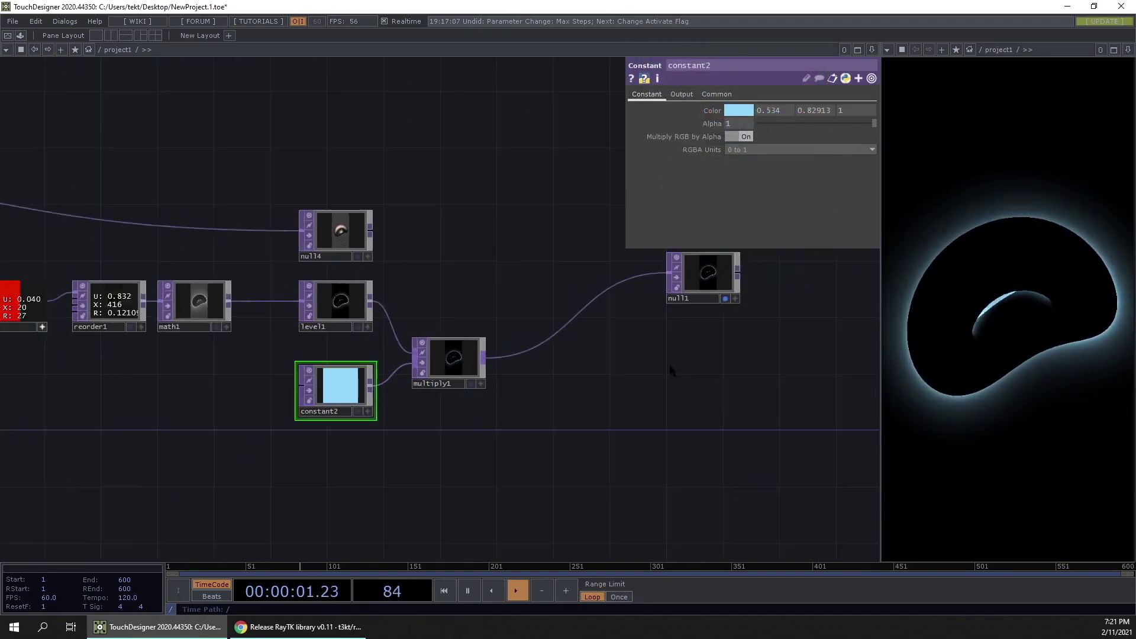
pyautogui.moveTo(603, 307); pyautogui.dragTo(349, 320)
pyautogui.moveTo(438, 303); pyautogui.dragTo(523, 318)
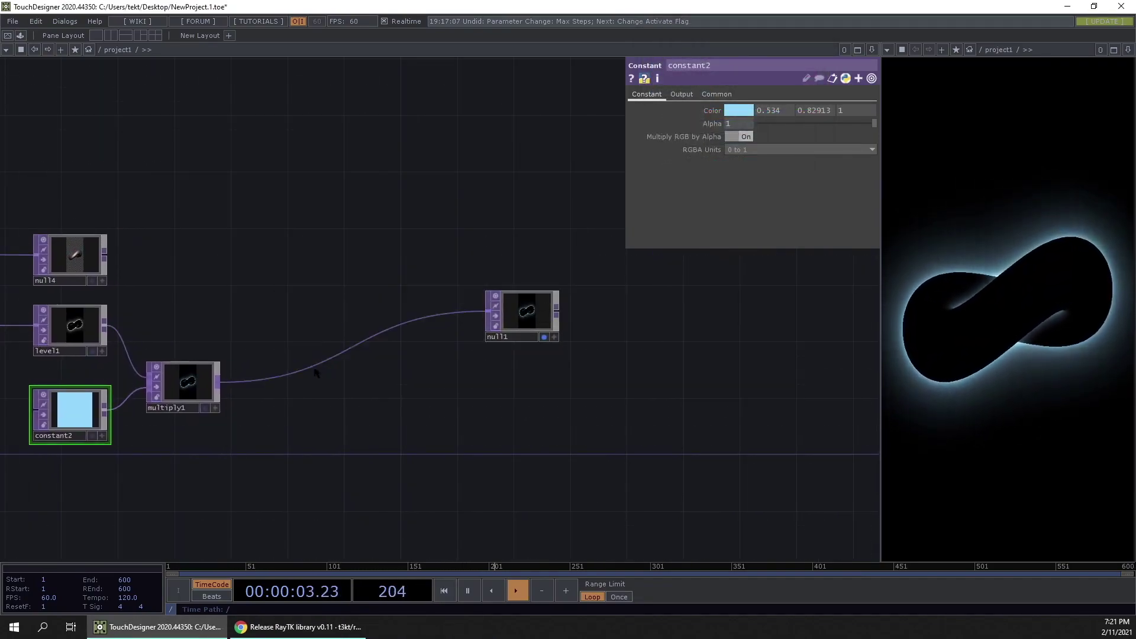
pyautogui.click(214, 388)
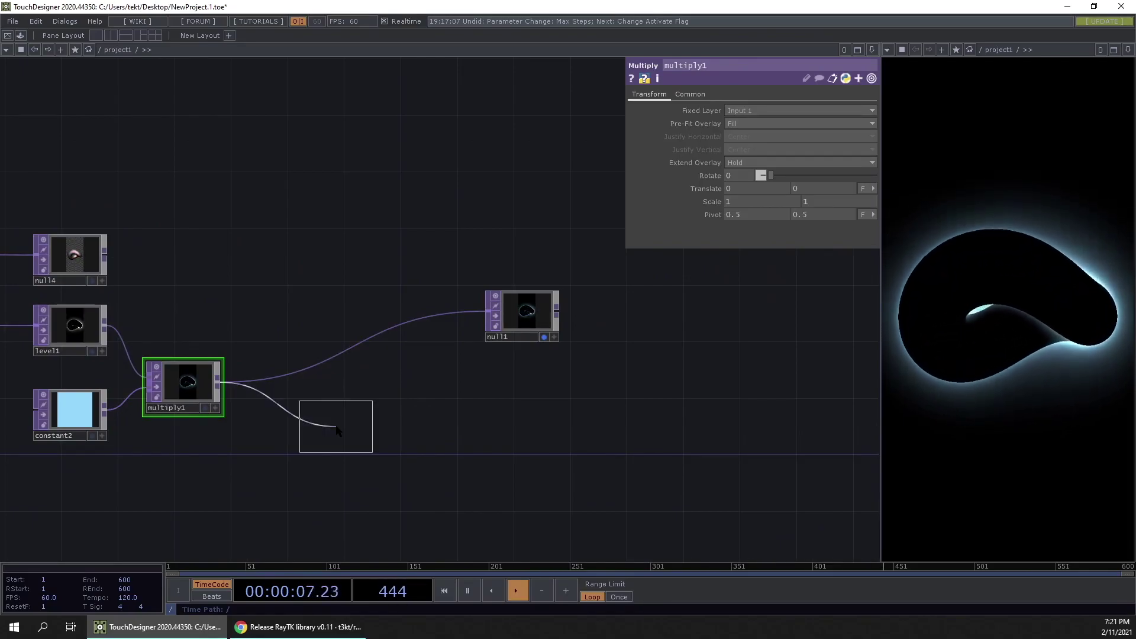
pyautogui.click(331, 399)
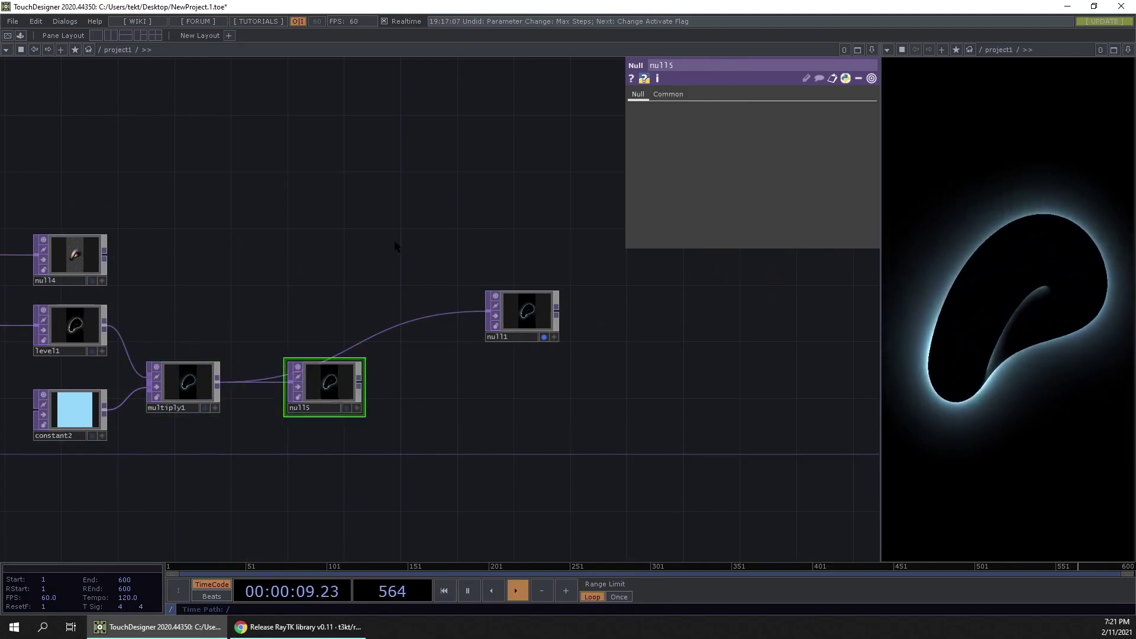
# Add a Composite TOP and feed both null4 and null5 into it.
pyautogui.press('Tab')
pyautogui.write('c')
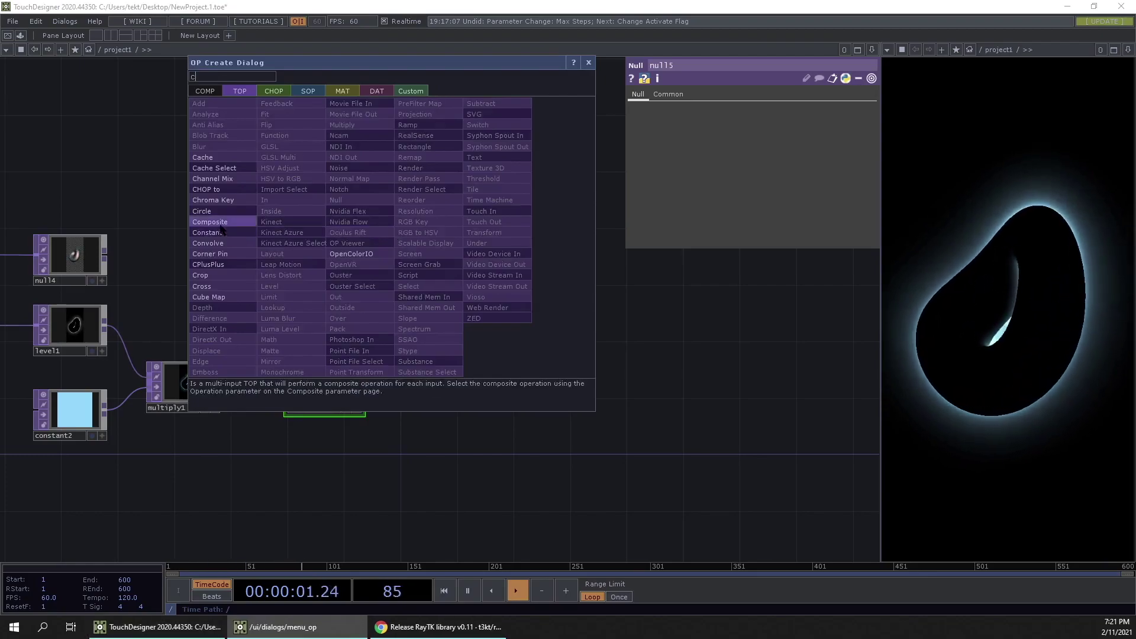
pyautogui.click(221, 225)
pyautogui.click(352, 257)
pyautogui.click(71, 255)
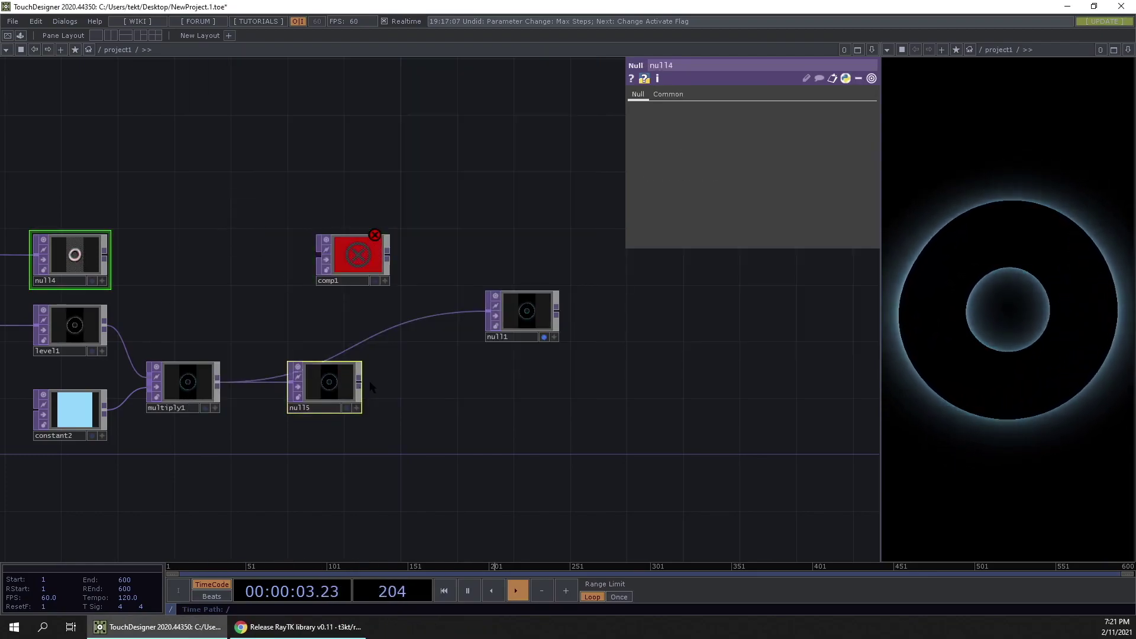
pyautogui.click(334, 282)
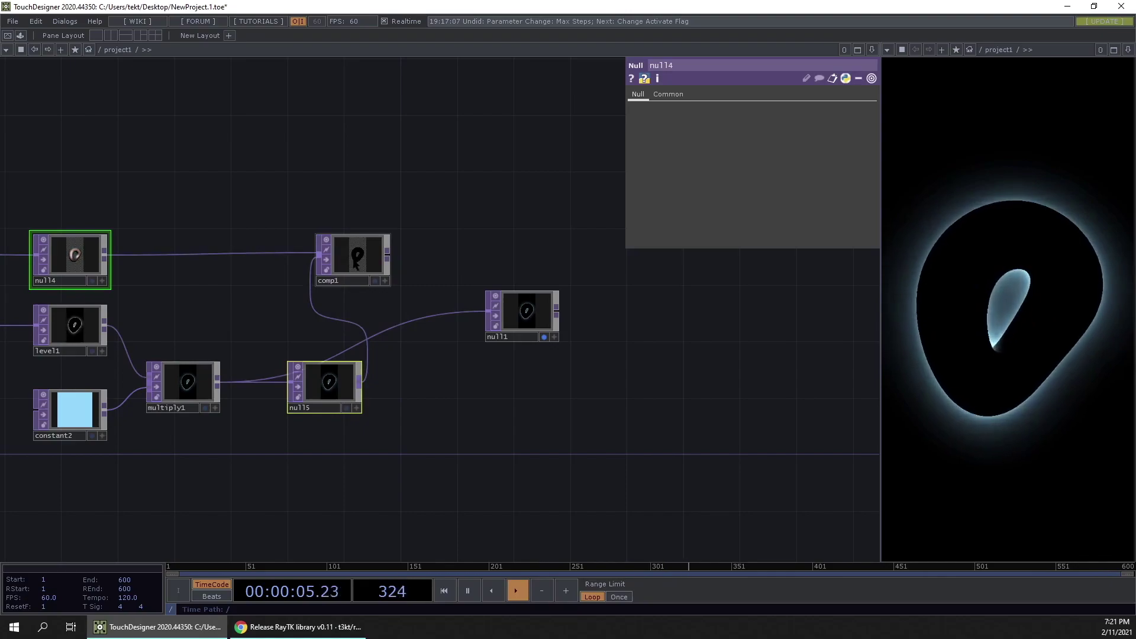
# Connect the comp1 output to null1 in place of multiply1.
pyautogui.click(357, 264)
pyautogui.scroll(8, 352, 258)
pyautogui.scroll(-3, 495, 332)
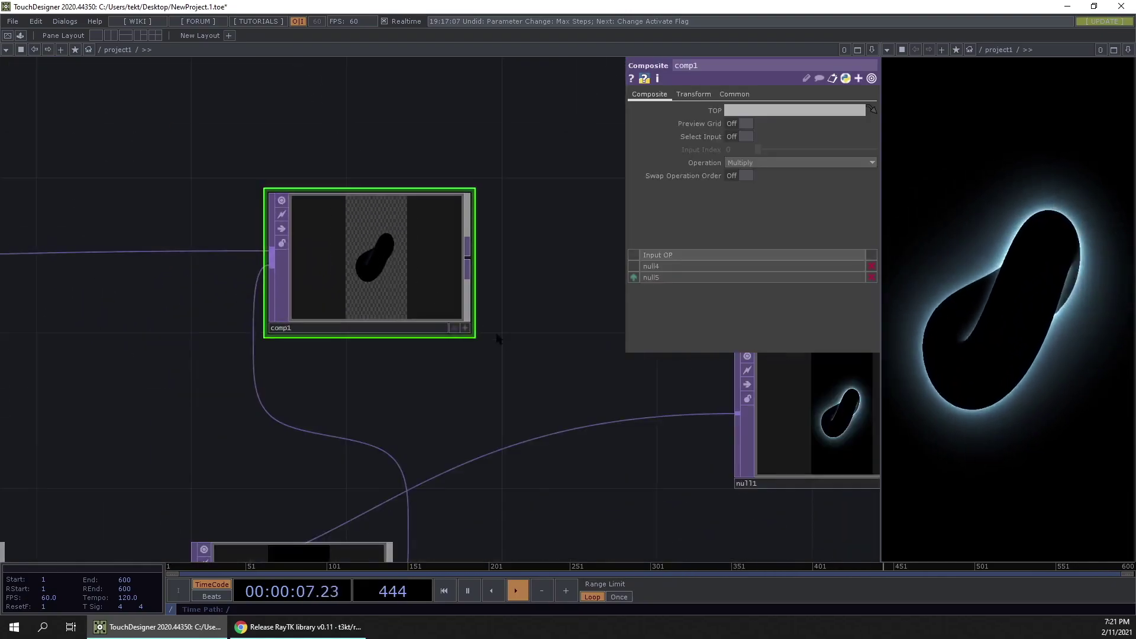
pyautogui.click(733, 414)
pyautogui.click(467, 258)
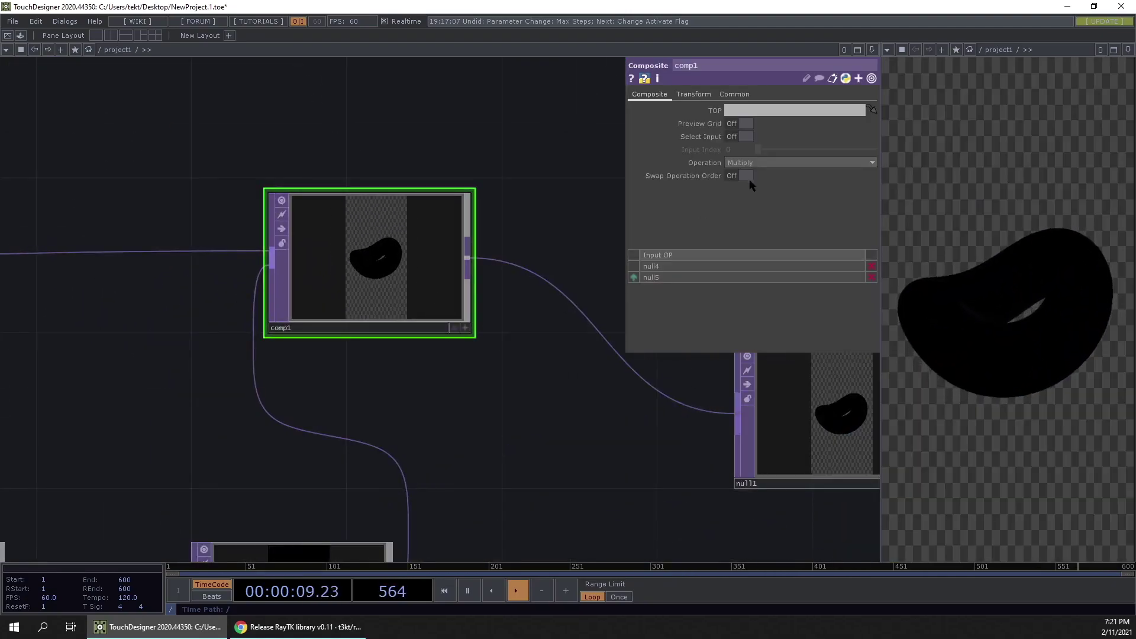
# Set comp1's operation to Lighter Color.
pyautogui.click(760, 164)
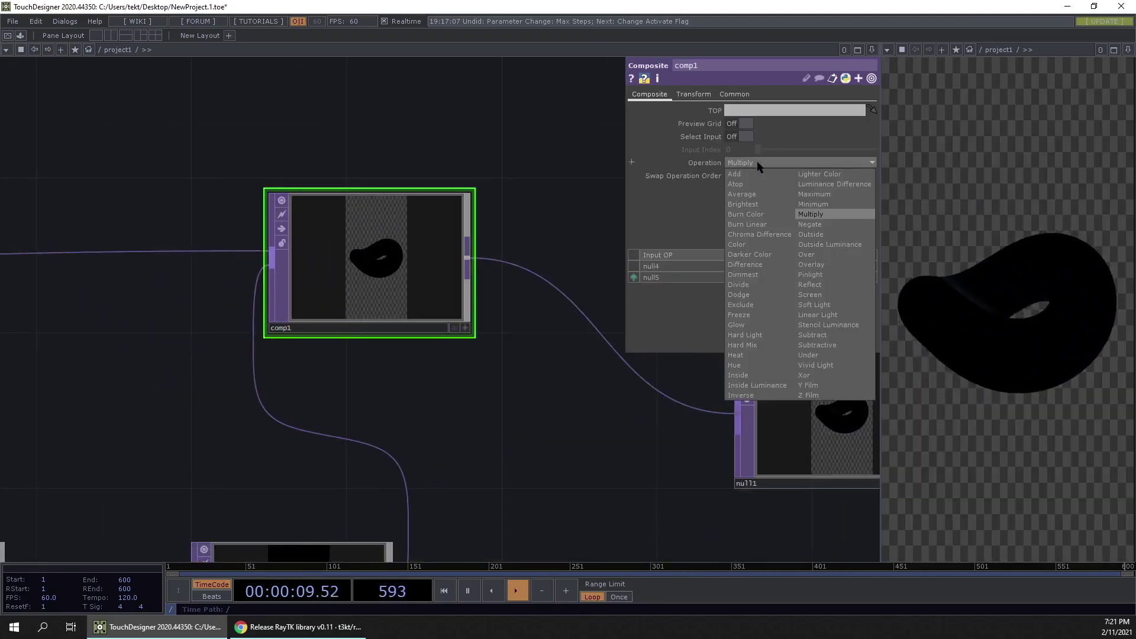
pyautogui.click(804, 173)
pyautogui.moveTo(425, 400); pyautogui.dragTo(241, 387)
pyautogui.scroll(-5, 408, 384)
# Try the Difference operation on comp1 and return it to Lighter Color.
pyautogui.click(791, 166)
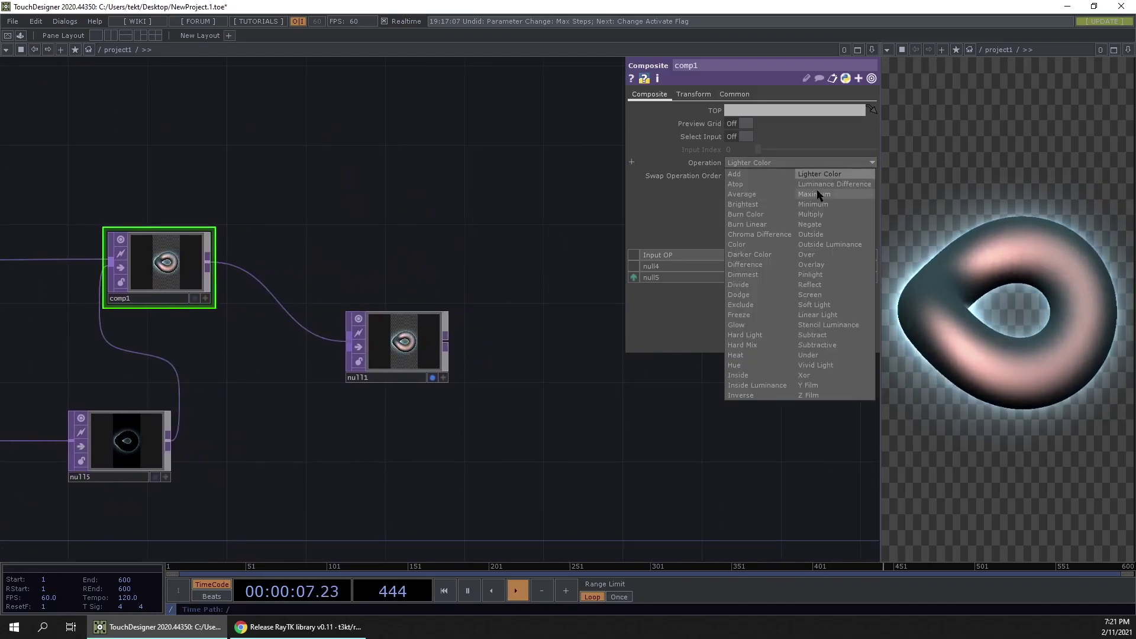
pyautogui.click(761, 264)
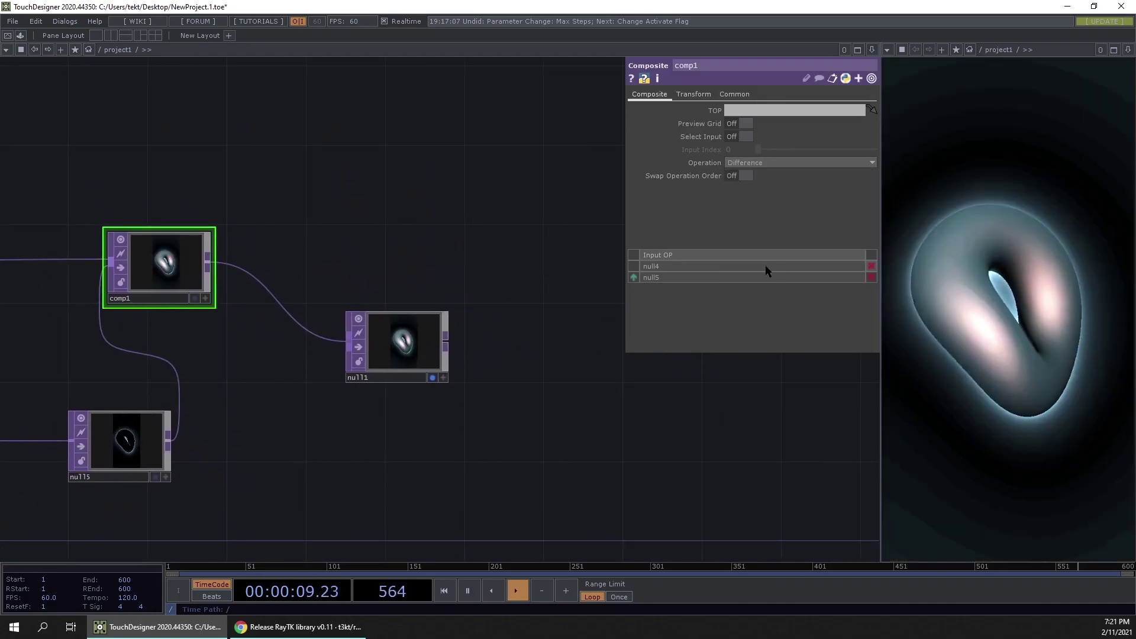
pyautogui.click(777, 165)
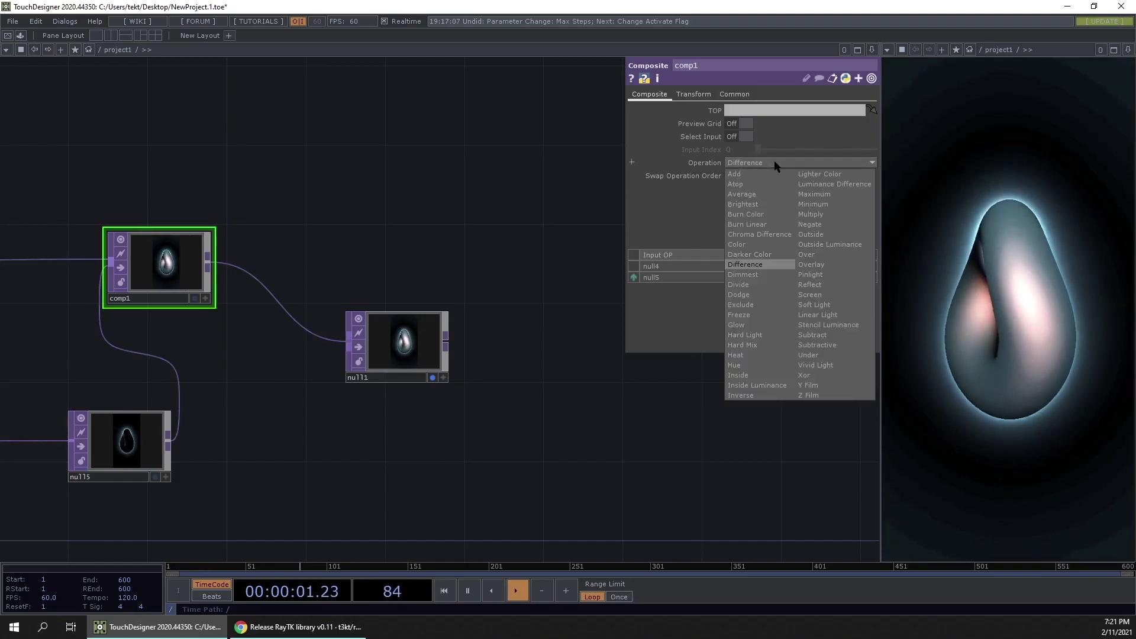
pyautogui.click(831, 175)
# Move comp1 farther from null5 and line it up with null1 in a straight row.
pyautogui.scroll(-3, 621, 367)
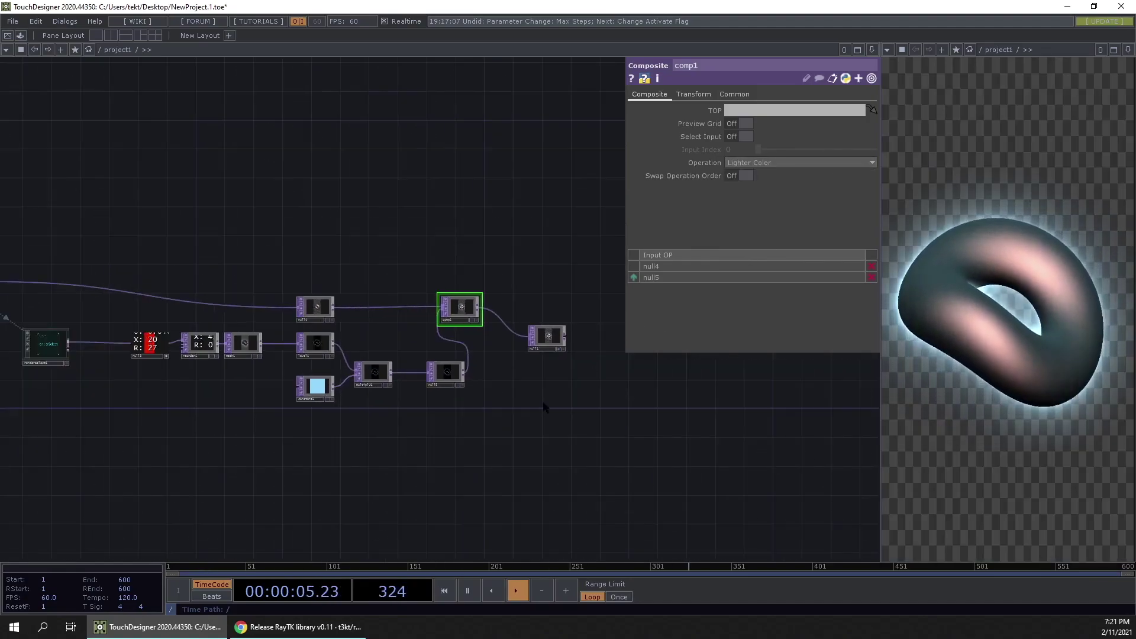
pyautogui.scroll(2, 502, 382)
pyautogui.moveTo(508, 278); pyautogui.dragTo(211, 416, button='right')
pyautogui.moveTo(264, 345); pyautogui.dragTo(405, 373)
pyautogui.moveTo(579, 429); pyautogui.dragTo(536, 372)
pyautogui.scroll(-3, 611, 456)
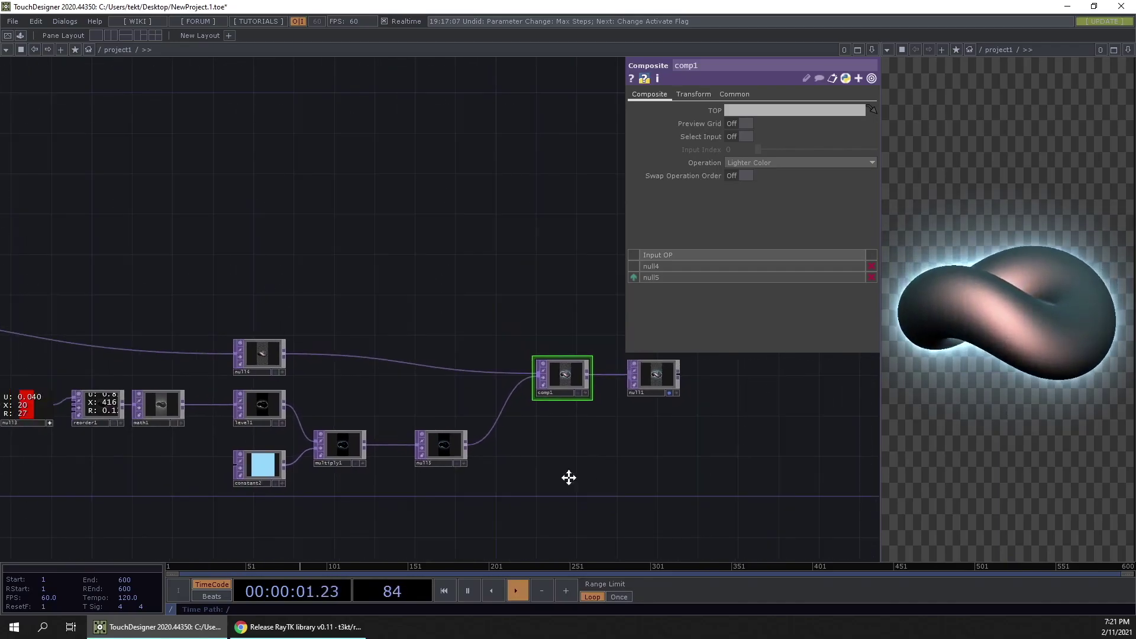
pyautogui.scroll(-3, 586, 473)
# Review the start of the network, from torusSdf1 through the parameters of twist1 and twist2.
pyautogui.scroll(5, 291, 469)
pyautogui.click(270, 361)
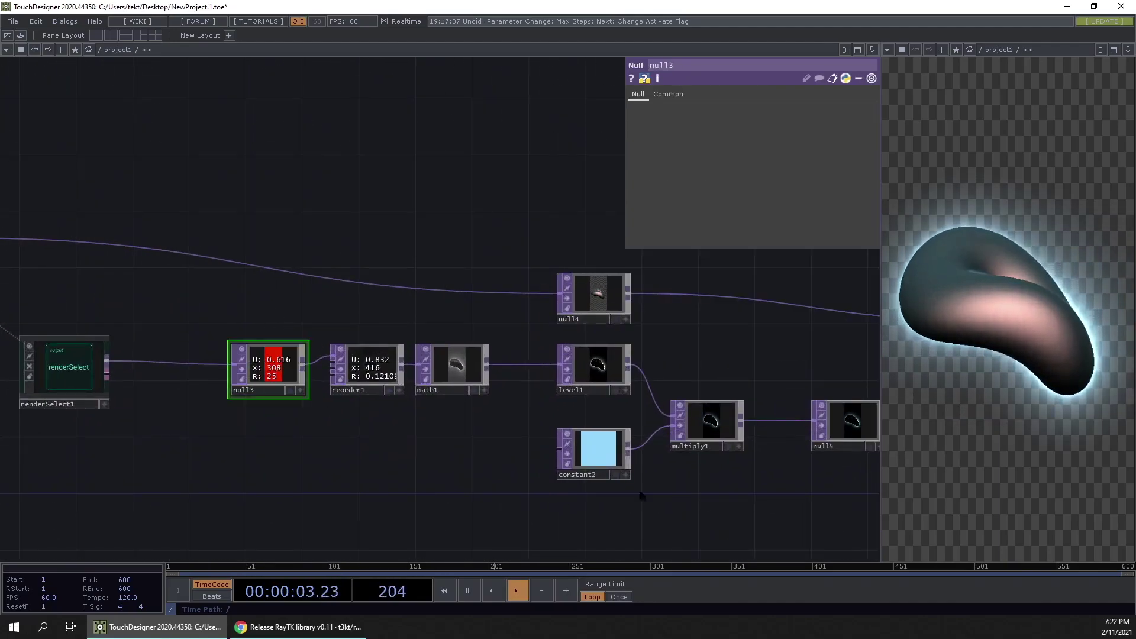
pyautogui.scroll(-5, 338, 478)
pyautogui.moveTo(339, 478); pyautogui.dragTo(593, 448)
pyautogui.scroll(5, 545, 410)
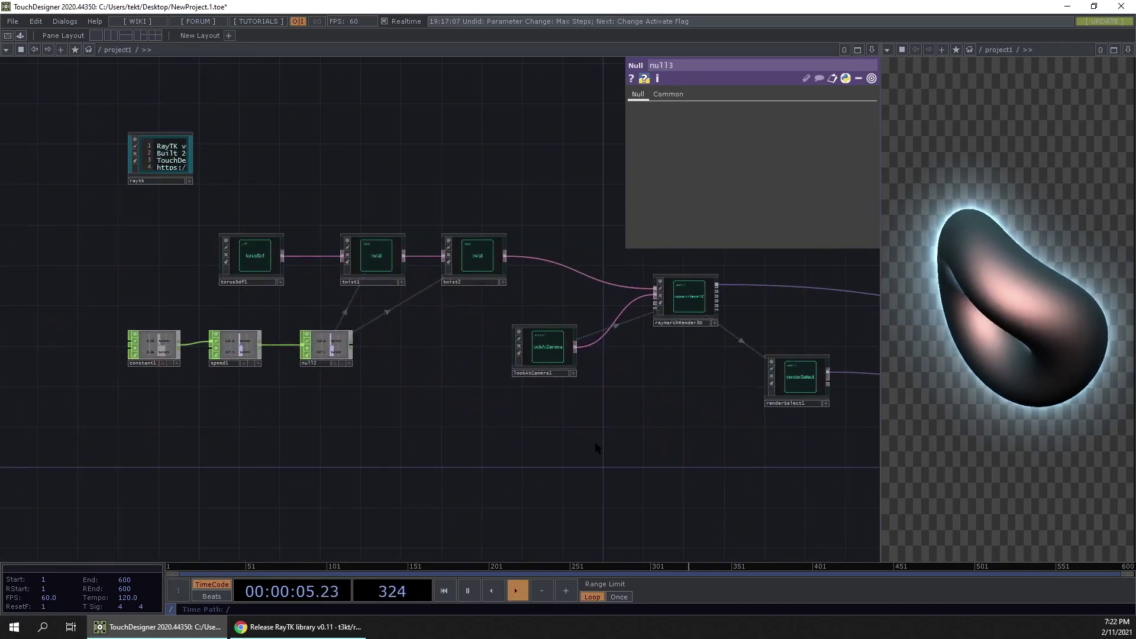
pyautogui.moveTo(452, 414); pyautogui.dragTo(452, 470)
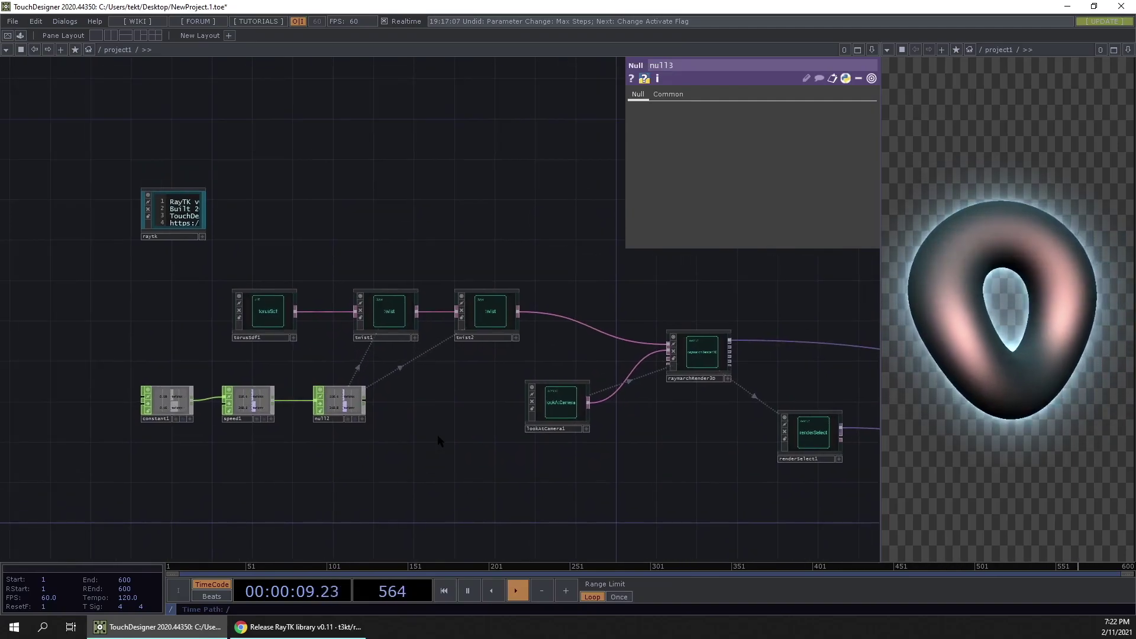
pyautogui.scroll(3, 256, 320)
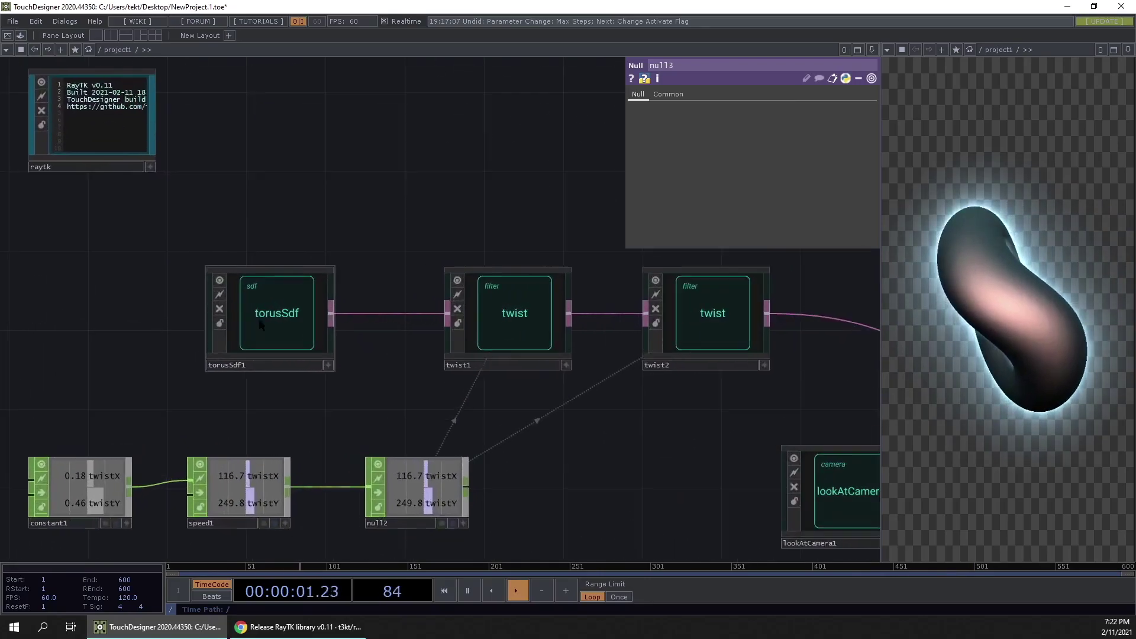
pyautogui.scroll(-3, 262, 329)
pyautogui.scroll(3, 388, 320)
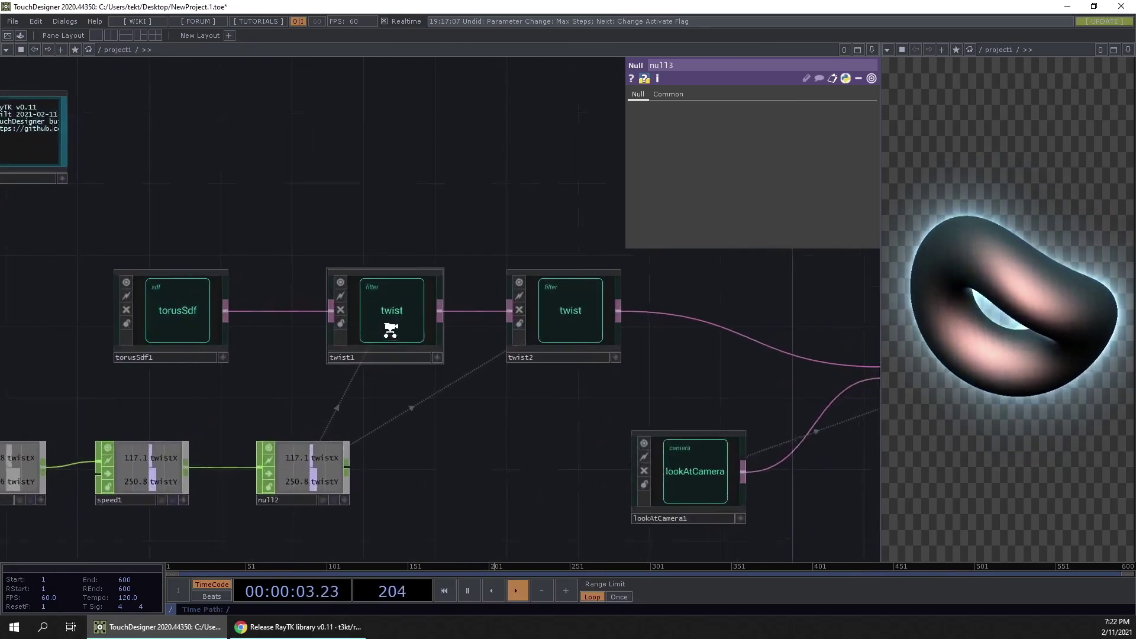
pyautogui.moveTo(468, 415); pyautogui.dragTo(344, 402)
pyautogui.click(259, 301)
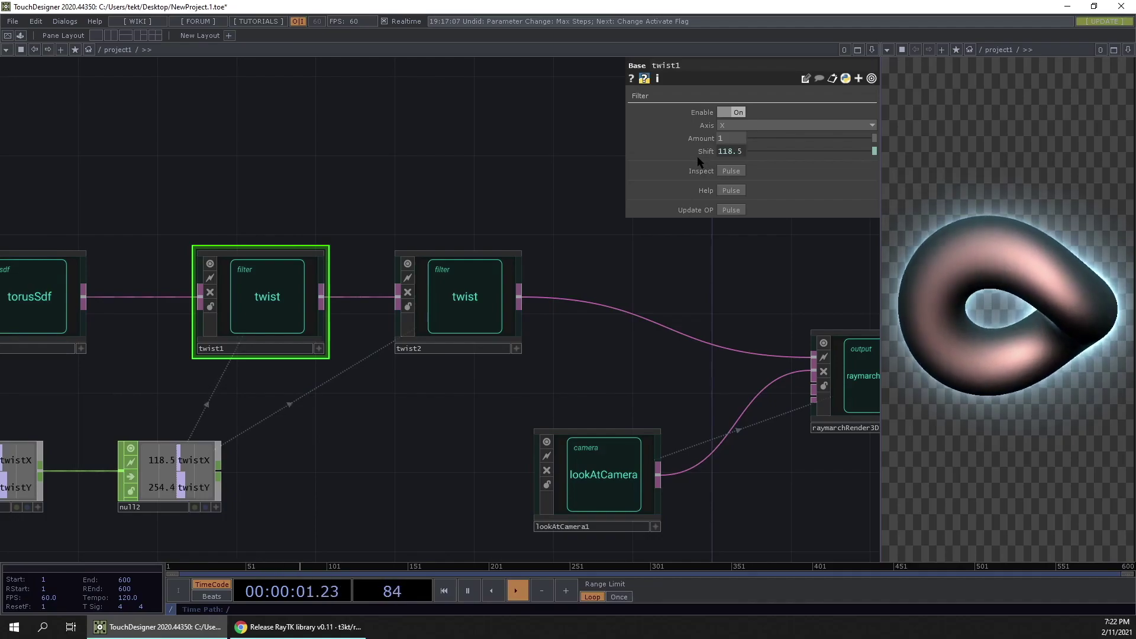
pyautogui.click(469, 307)
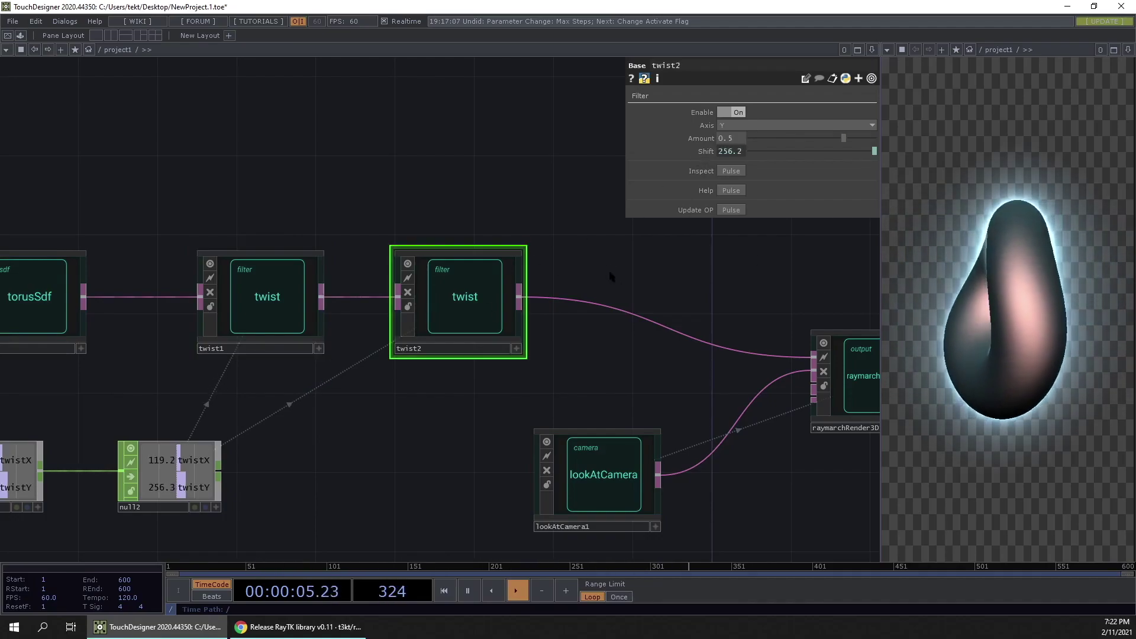
# Examine the raymarchRender3D and renderSelect1 nodes, including the selected output buffer and the render's enabled outputs.
pyautogui.moveTo(735, 273); pyautogui.dragTo(375, 266)
pyautogui.scroll(-5, 444, 370)
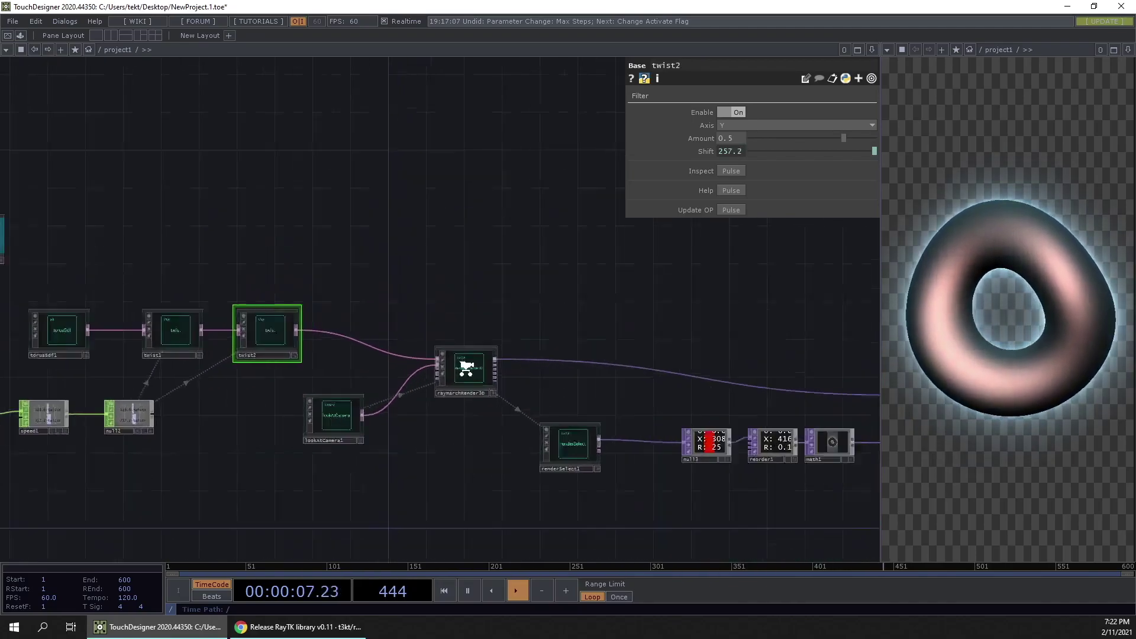
pyautogui.scroll(10, 468, 383)
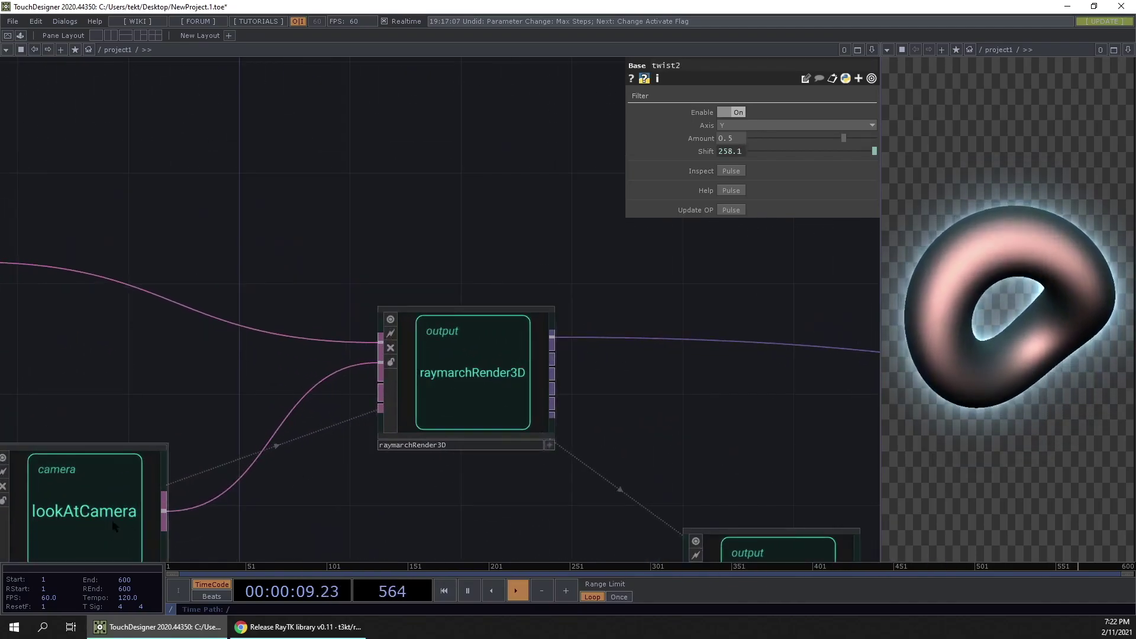
pyautogui.scroll(-3, 112, 520)
pyautogui.moveTo(269, 488); pyautogui.dragTo(163, 386)
pyautogui.moveTo(355, 325); pyautogui.dragTo(114, 254)
pyautogui.scroll(-3, 371, 373)
pyautogui.moveTo(370, 373); pyautogui.dragTo(387, 397)
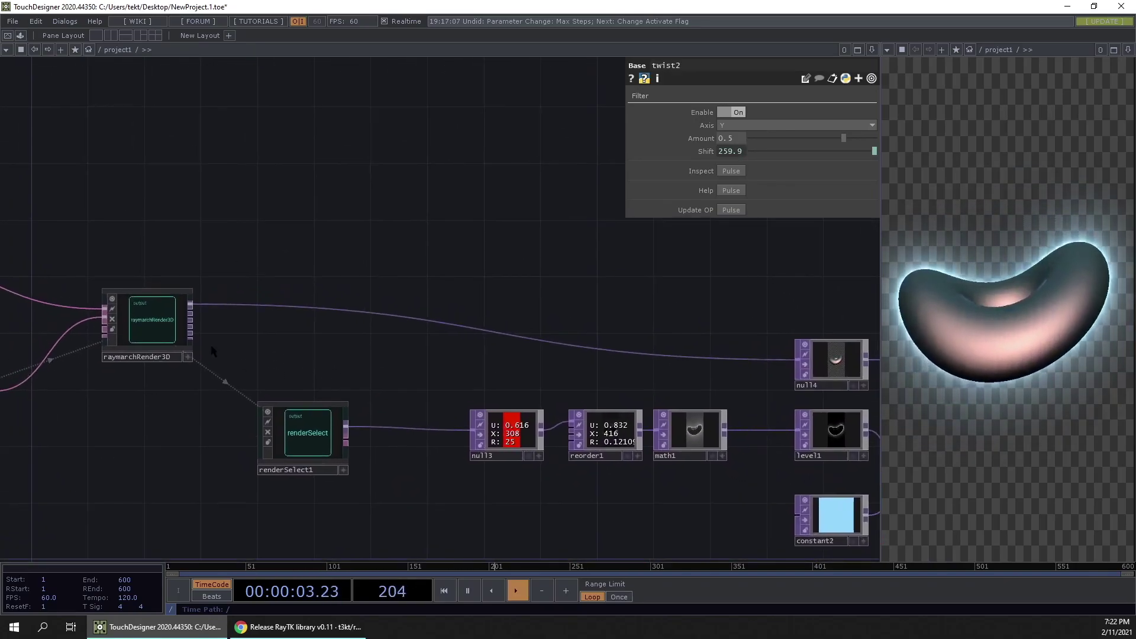
pyautogui.scroll(3, 204, 347)
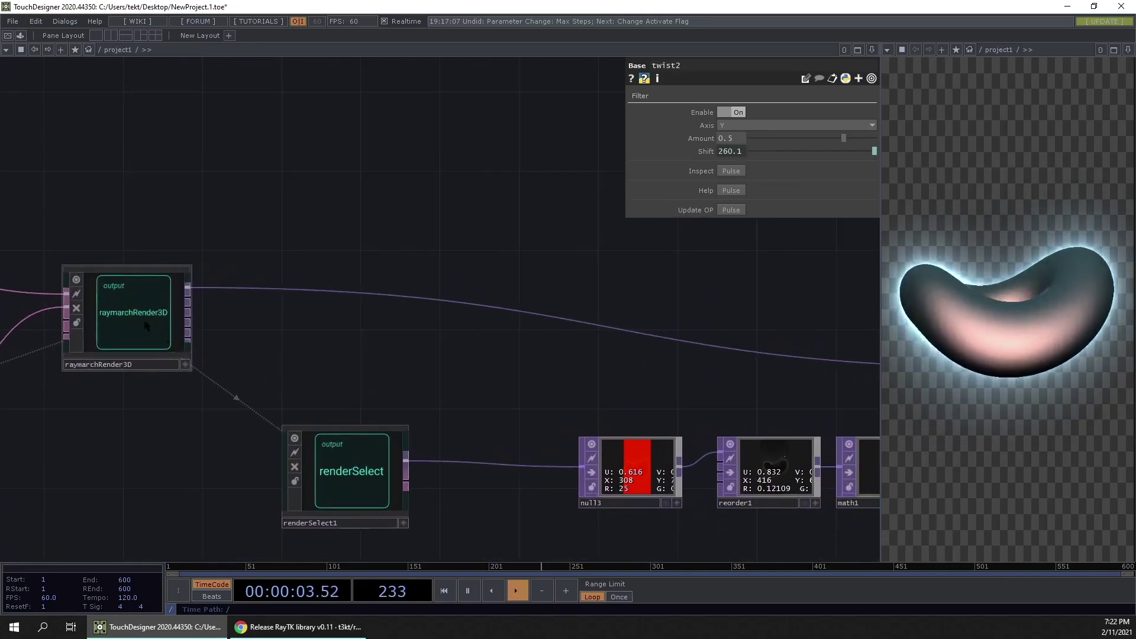
pyautogui.click(351, 481)
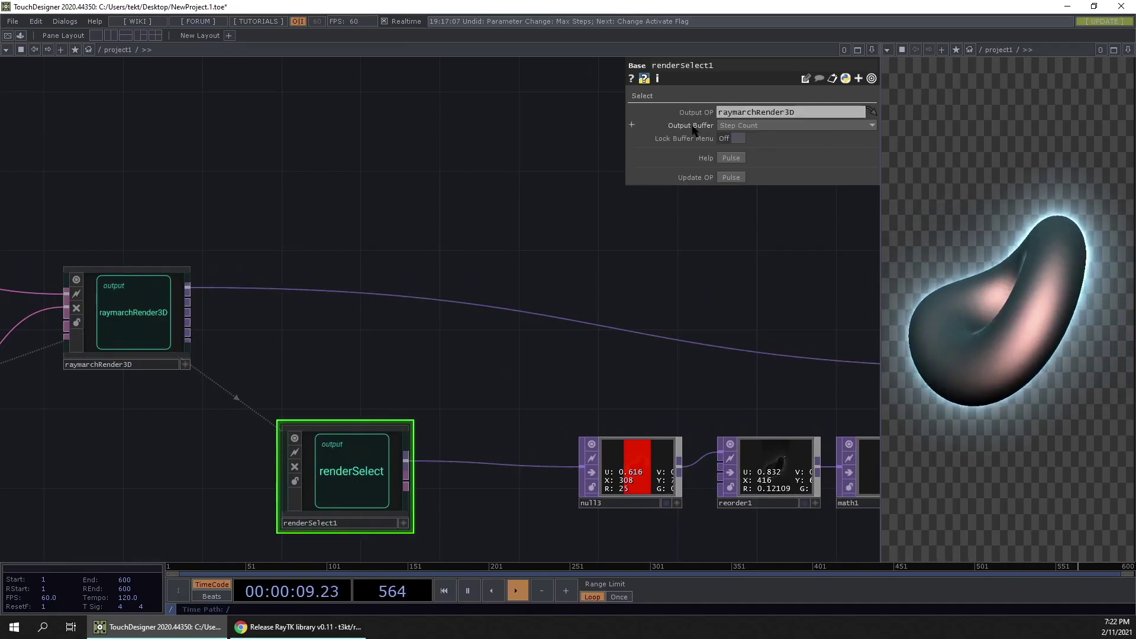
pyautogui.click(105, 296)
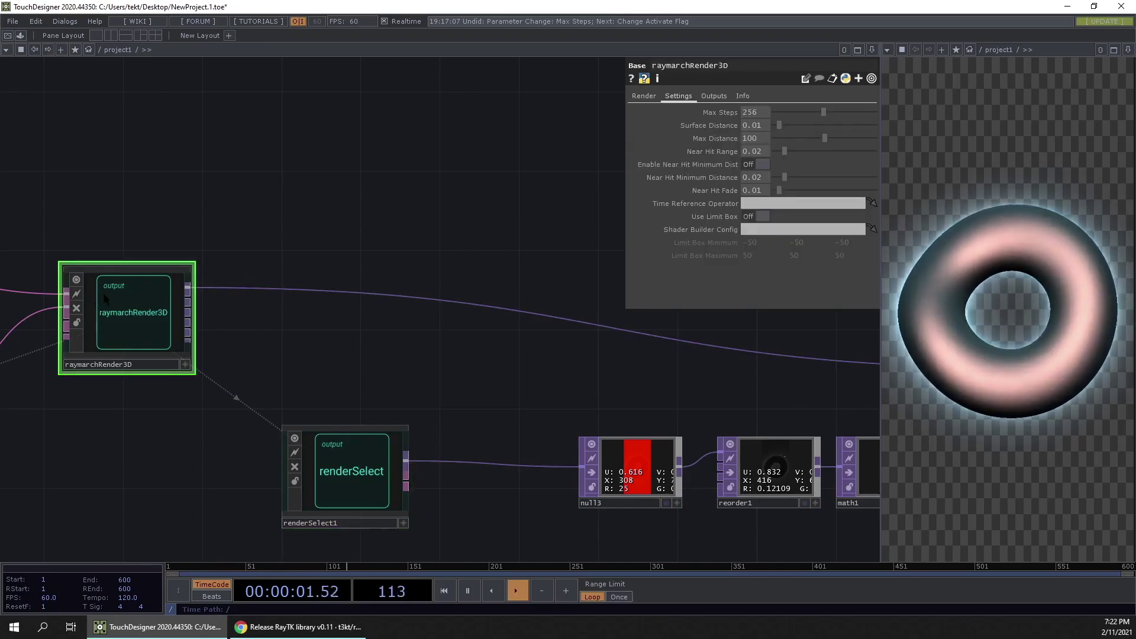
pyautogui.click(715, 96)
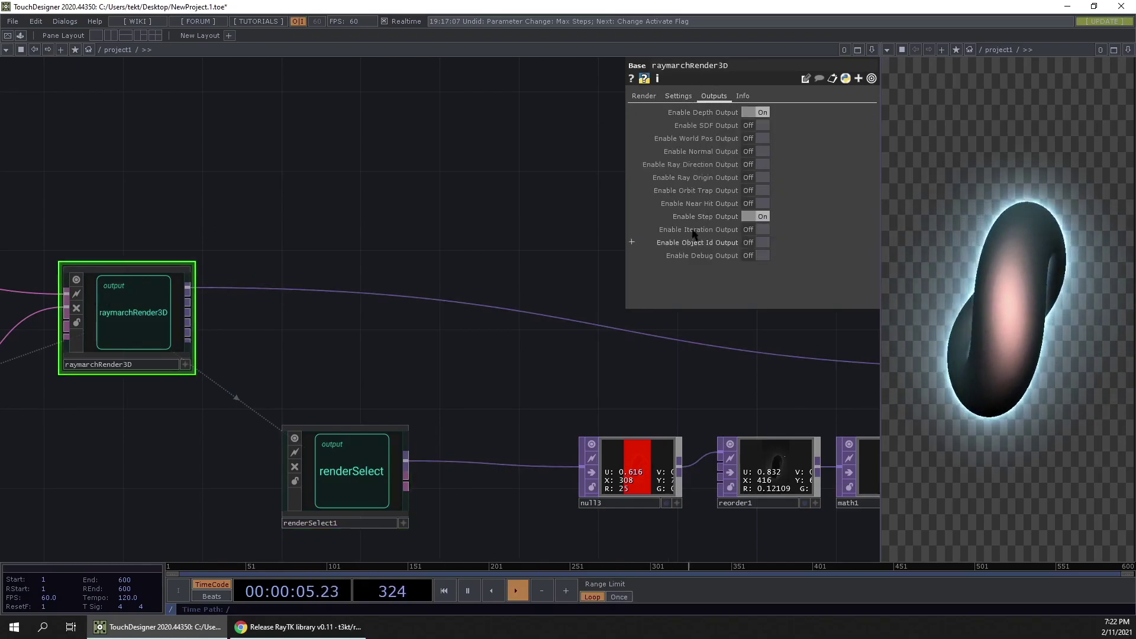
# Examine reorder1's channel mapping and compare its image with that of math1.
pyautogui.moveTo(618, 355); pyautogui.dragTo(101, 350)
pyautogui.scroll(8, 201, 509)
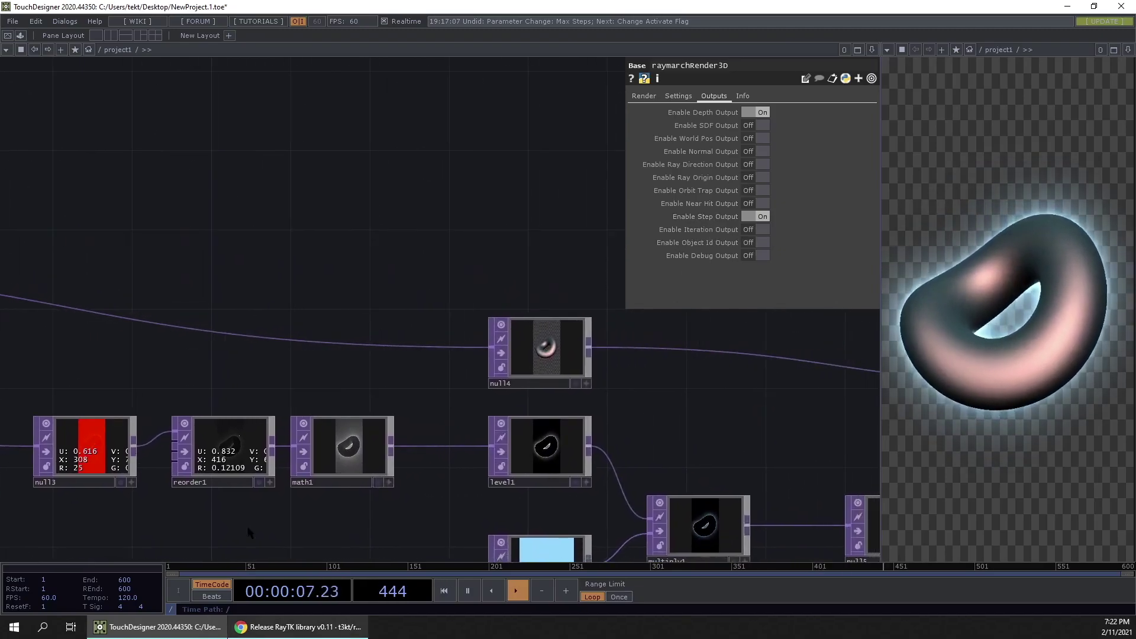
pyautogui.click(267, 382)
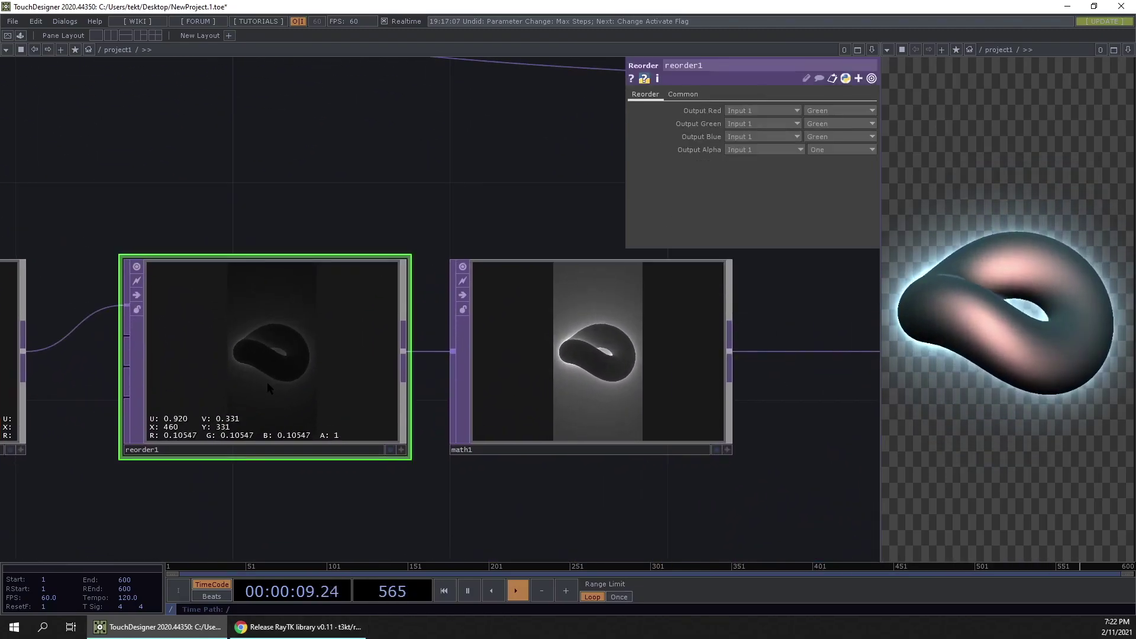
pyautogui.scroll(2, 268, 383)
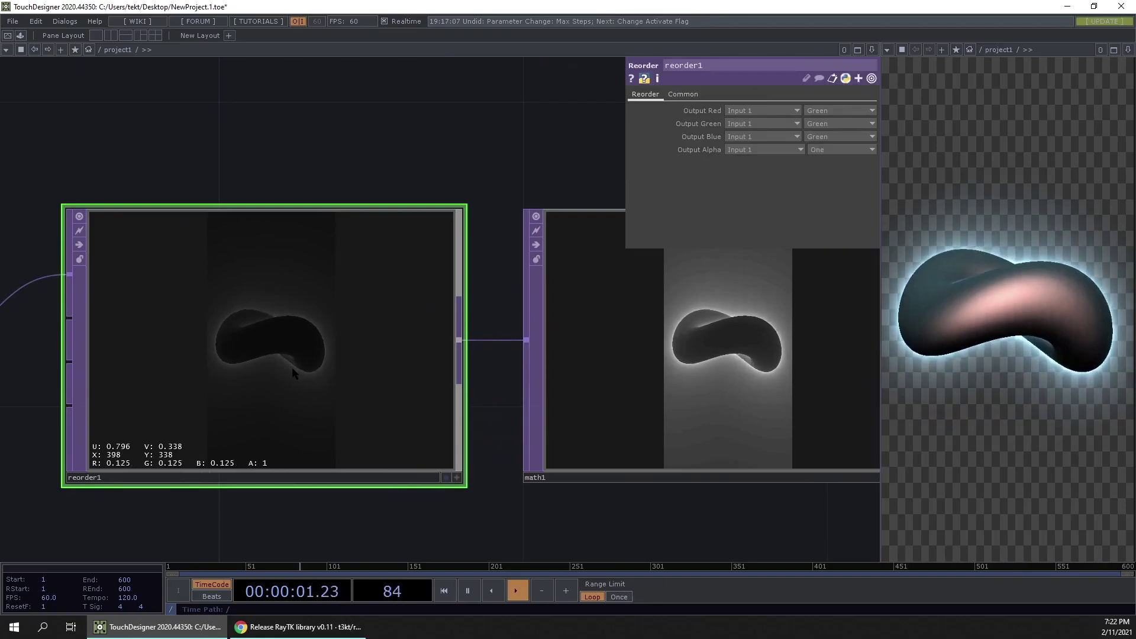
pyautogui.scroll(-3, 278, 370)
pyautogui.scroll(3, 286, 366)
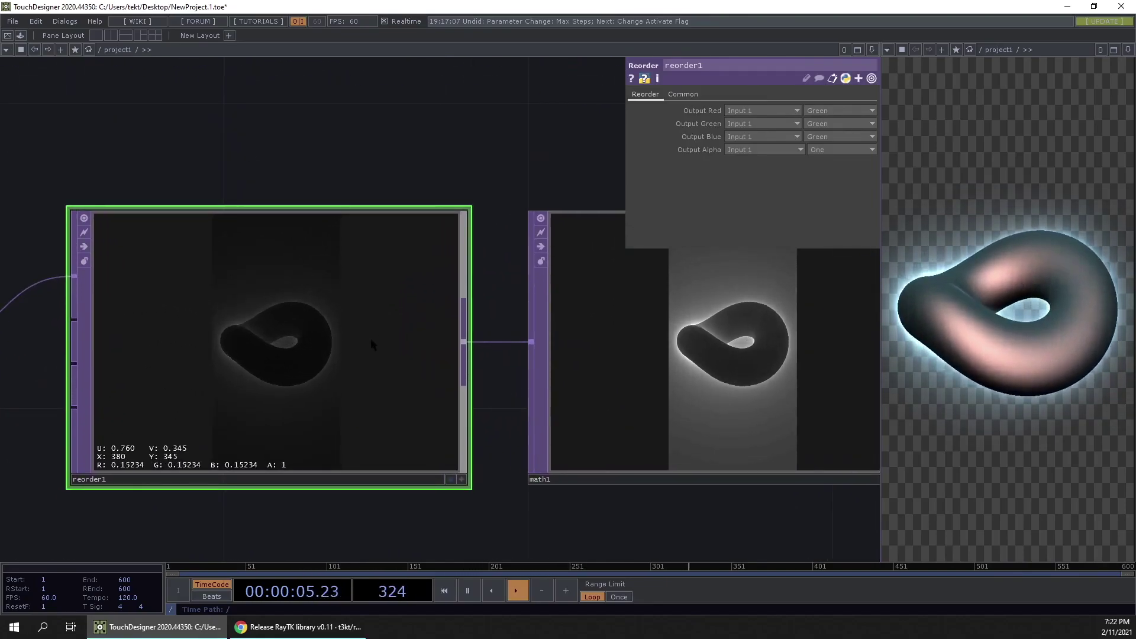
pyautogui.scroll(-2, 425, 430)
pyautogui.scroll(-2, 424, 430)
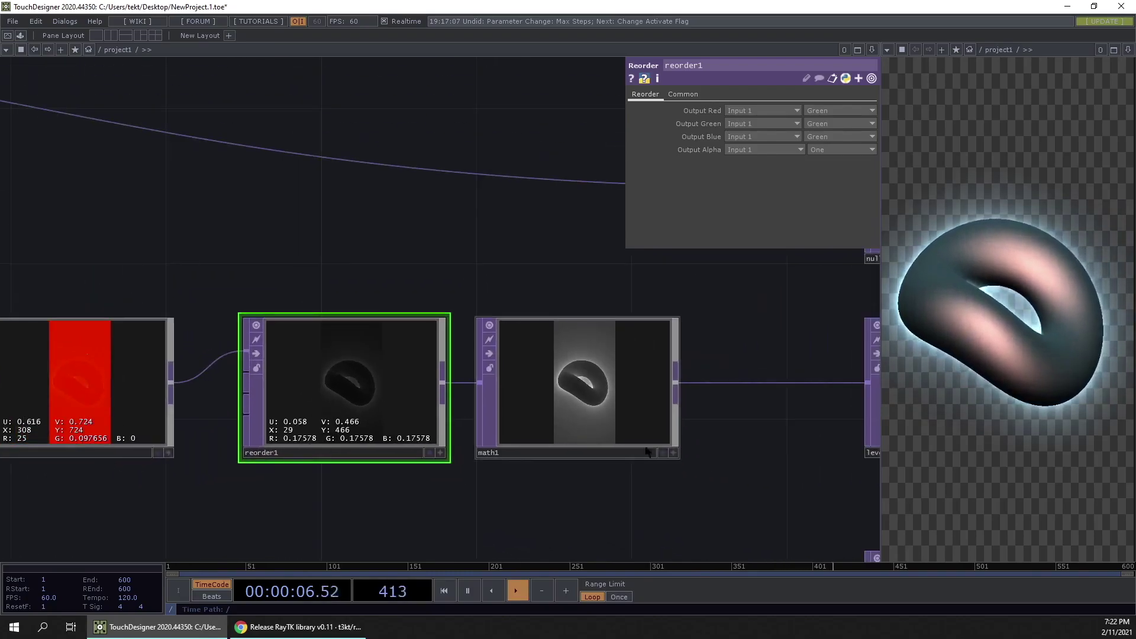
# Examine math1's range settings and how level1 isolates the glow beside the constant2 color.
pyautogui.click(617, 405)
pyautogui.moveTo(708, 445); pyautogui.dragTo(139, 367)
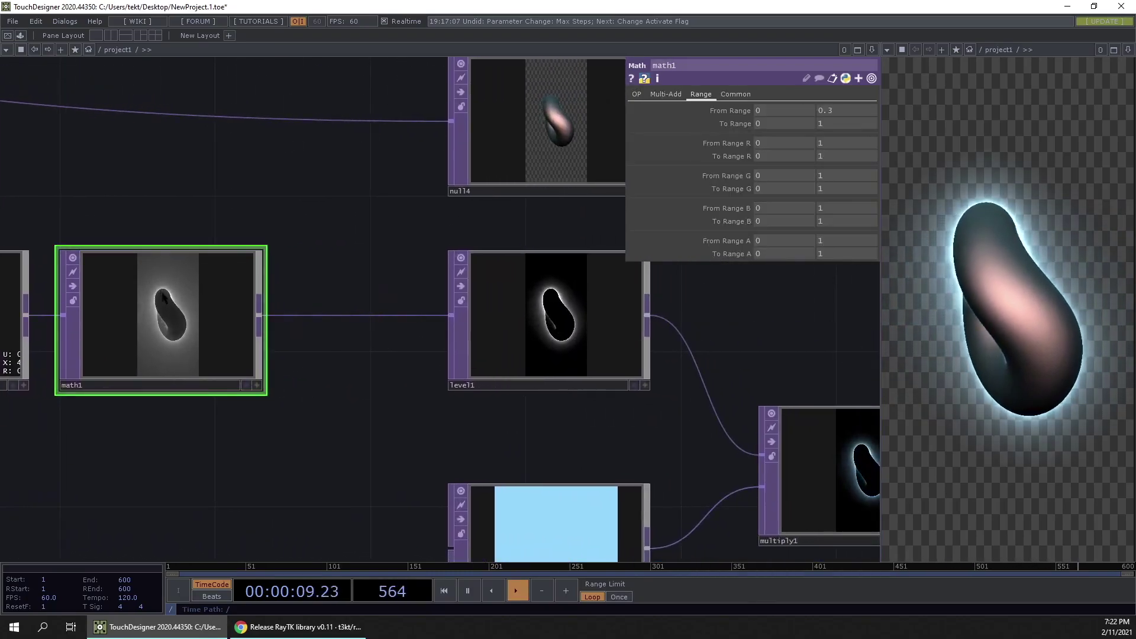
pyautogui.scroll(-1, 234, 329)
pyautogui.scroll(5, 536, 364)
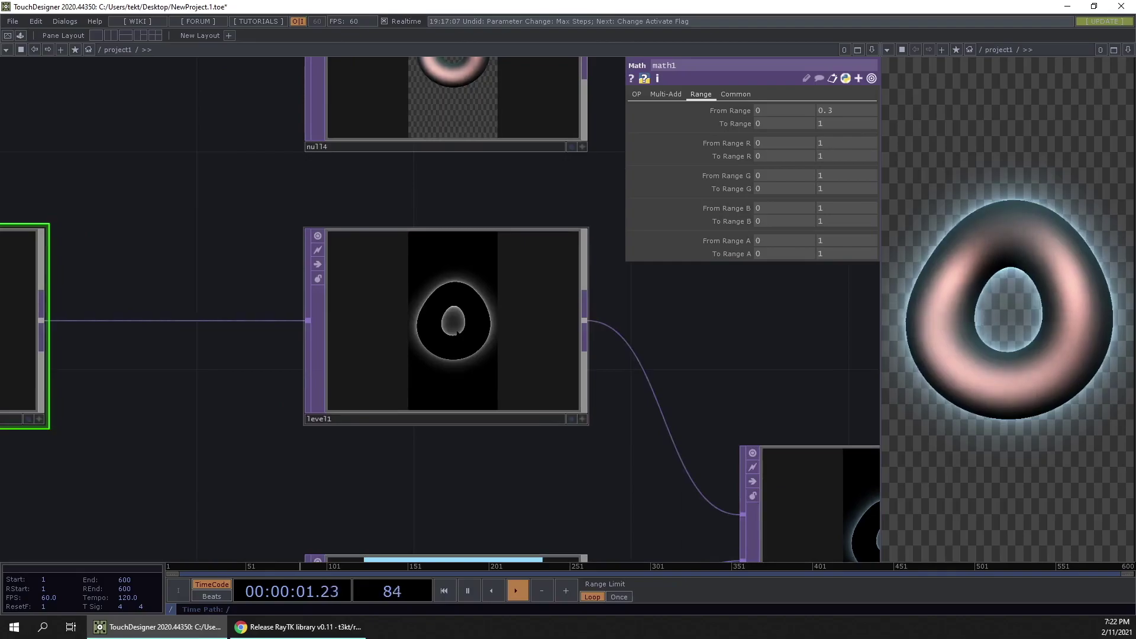
pyautogui.scroll(-3, 536, 364)
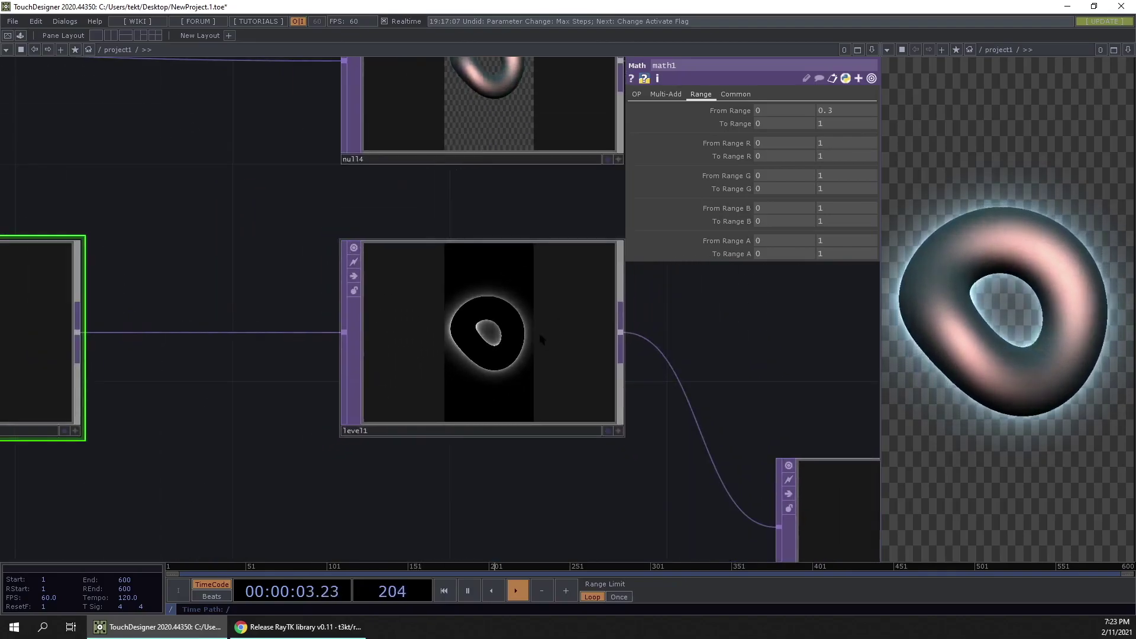
pyautogui.scroll(-1, 535, 332)
pyautogui.scroll(6, 535, 332)
pyautogui.scroll(-4, 500, 358)
pyautogui.scroll(2, 499, 363)
pyautogui.scroll(-4, 427, 349)
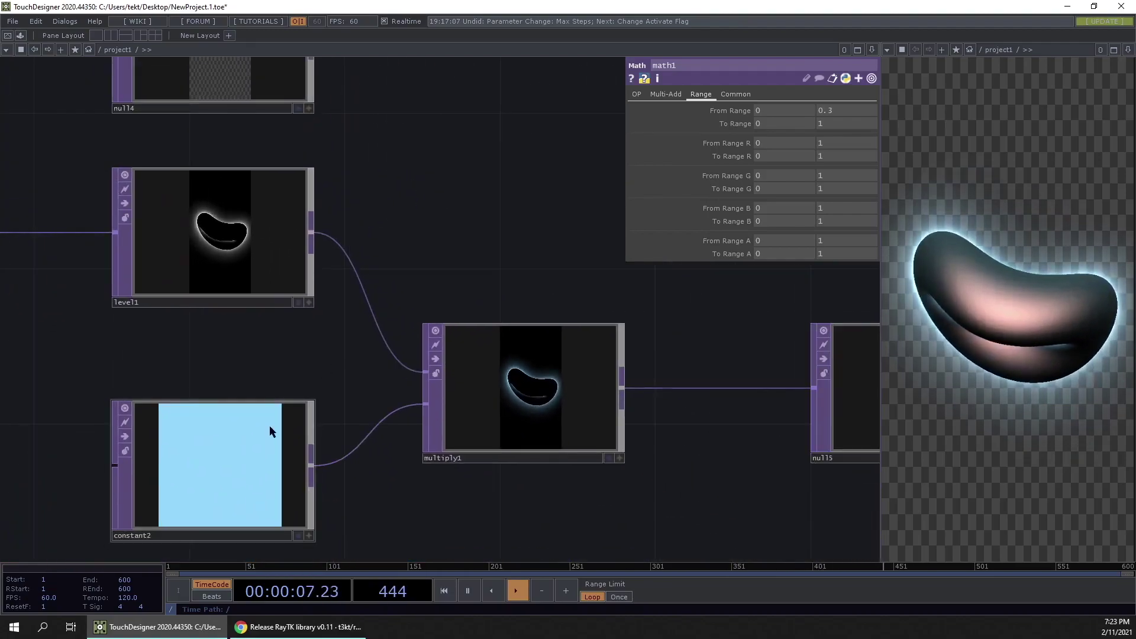
pyautogui.scroll(-2, 462, 413)
# Examine how multiply1 tints the glow and how comp1 combines it with the color render.
pyautogui.click(473, 414)
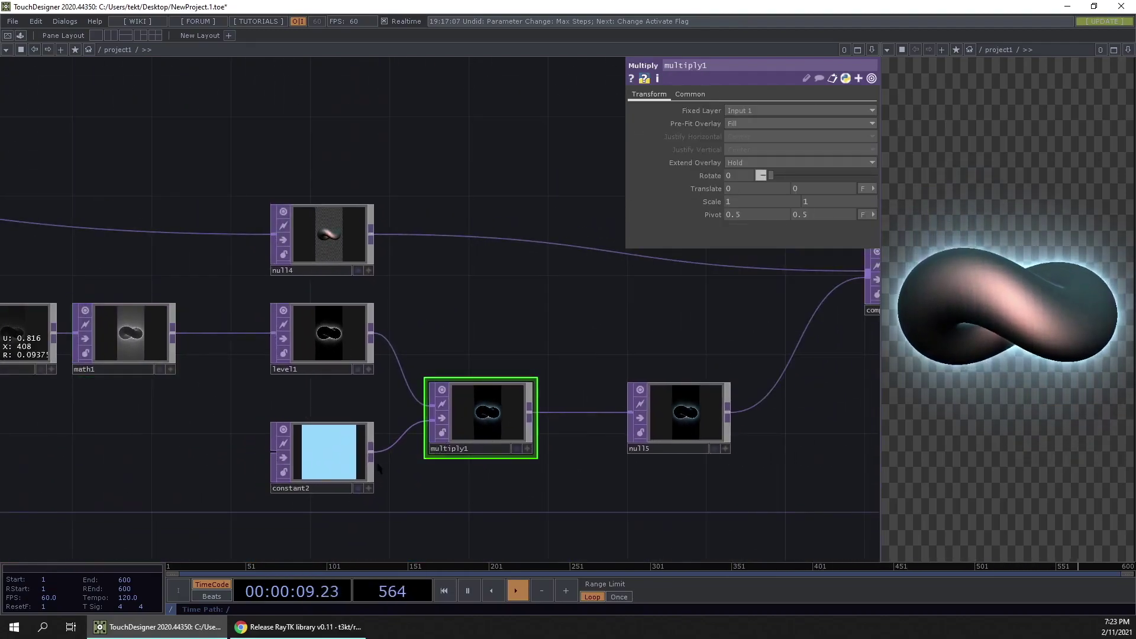
pyautogui.moveTo(651, 323); pyautogui.dragTo(345, 359)
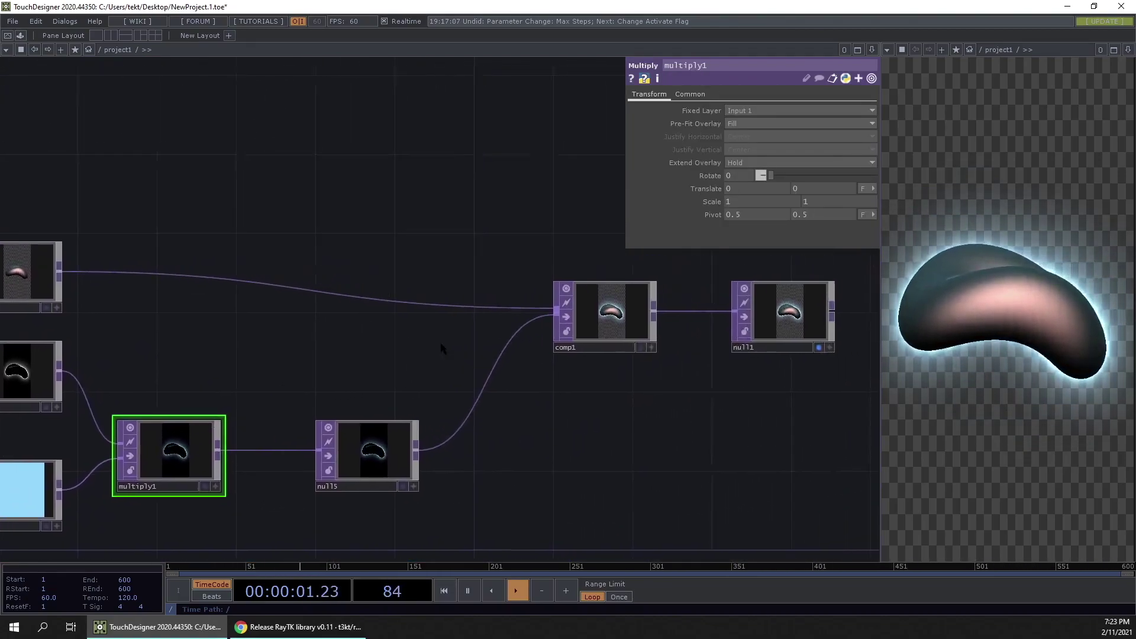
pyautogui.scroll(3, 624, 323)
pyautogui.click(651, 315)
pyautogui.moveTo(589, 395); pyautogui.dragTo(454, 424)
pyautogui.scroll(5, 454, 428)
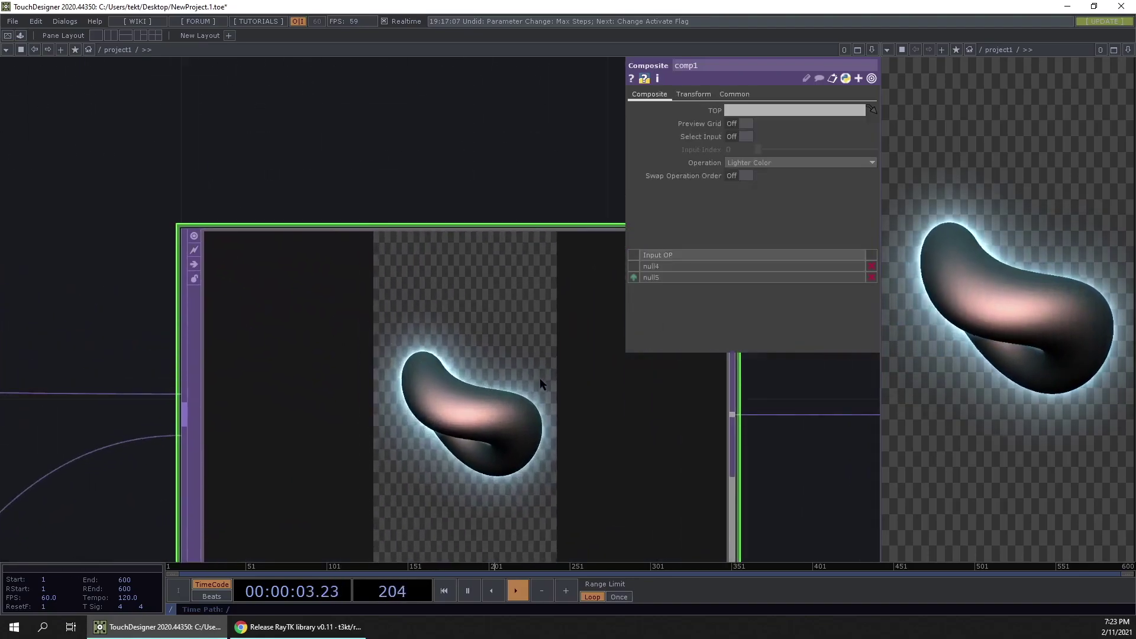
pyautogui.scroll(-5, 488, 408)
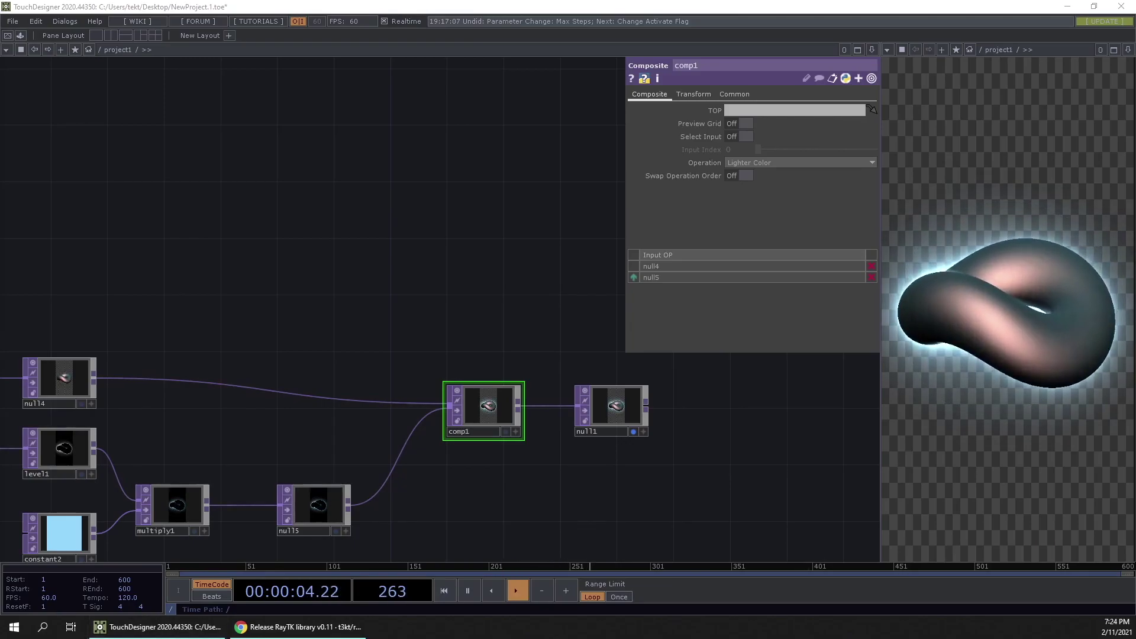
# Move the raytk component farther up and to the left, away from the torusSdf1 chain.
pyautogui.moveTo(507, 254); pyautogui.dragTo(472, 125)
pyautogui.scroll(-3, 434, 237)
pyautogui.moveTo(381, 183); pyautogui.dragTo(676, 223)
pyautogui.moveTo(398, 217); pyautogui.dragTo(645, 312)
pyautogui.moveTo(502, 312); pyautogui.dragTo(611, 322)
pyautogui.moveTo(284, 332); pyautogui.dragTo(619, 337)
pyautogui.scroll(3, 189, 355)
pyautogui.moveTo(275, 227); pyautogui.dragTo(164, 142)
pyautogui.moveTo(314, 240); pyautogui.dragTo(352, 391)
pyautogui.moveTo(186, 258); pyautogui.dragTo(172, 189)
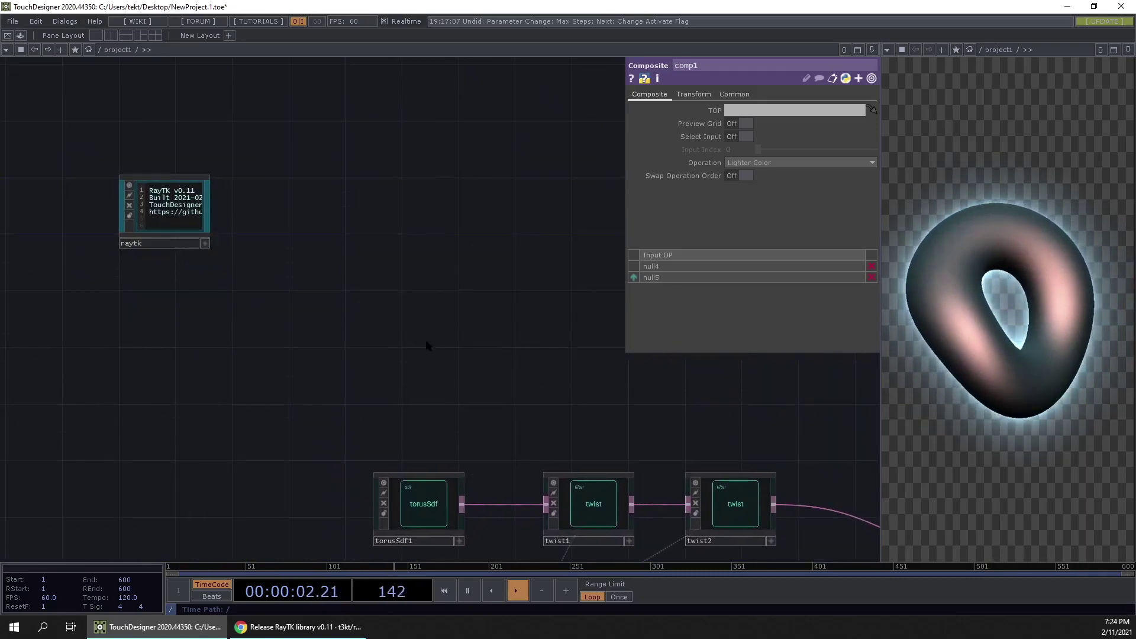
# Move torusSdf1 to the left and slightly up to make room before twist1.
pyautogui.moveTo(468, 465); pyautogui.dragTo(445, 331)
pyautogui.moveTo(396, 375); pyautogui.dragTo(240, 330)
pyautogui.moveTo(368, 264); pyautogui.dragTo(322, 324)
pyautogui.scroll(2, 211, 398)
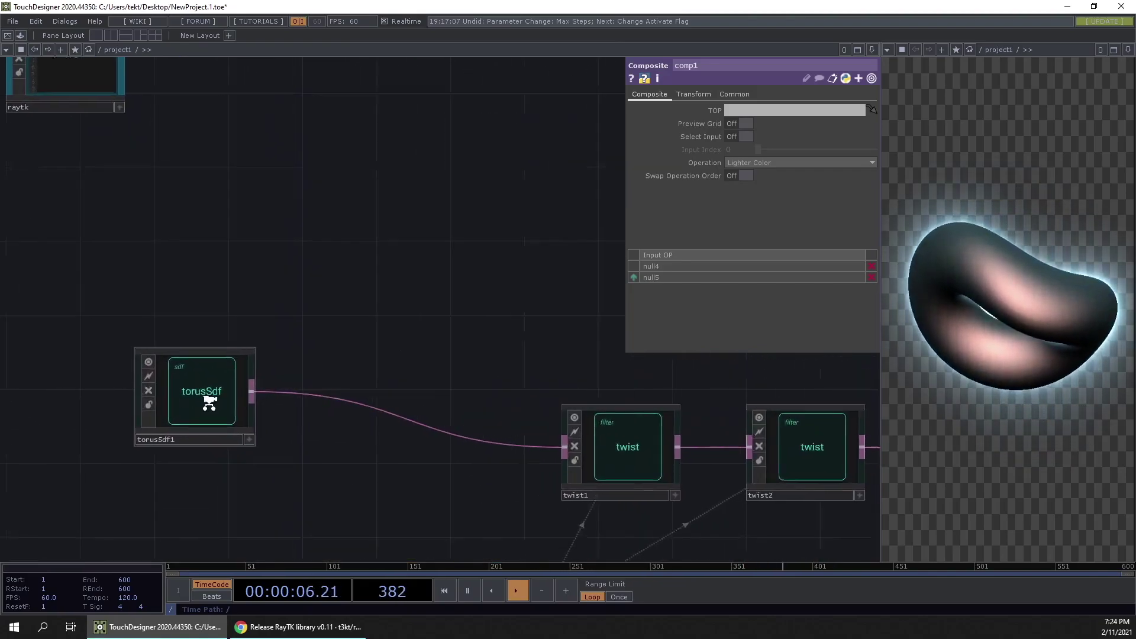
# Add a mobiusRingSdf operator from the RayTK palette and place it just above torusSdf1.
pyautogui.scroll(-2, 249, 343)
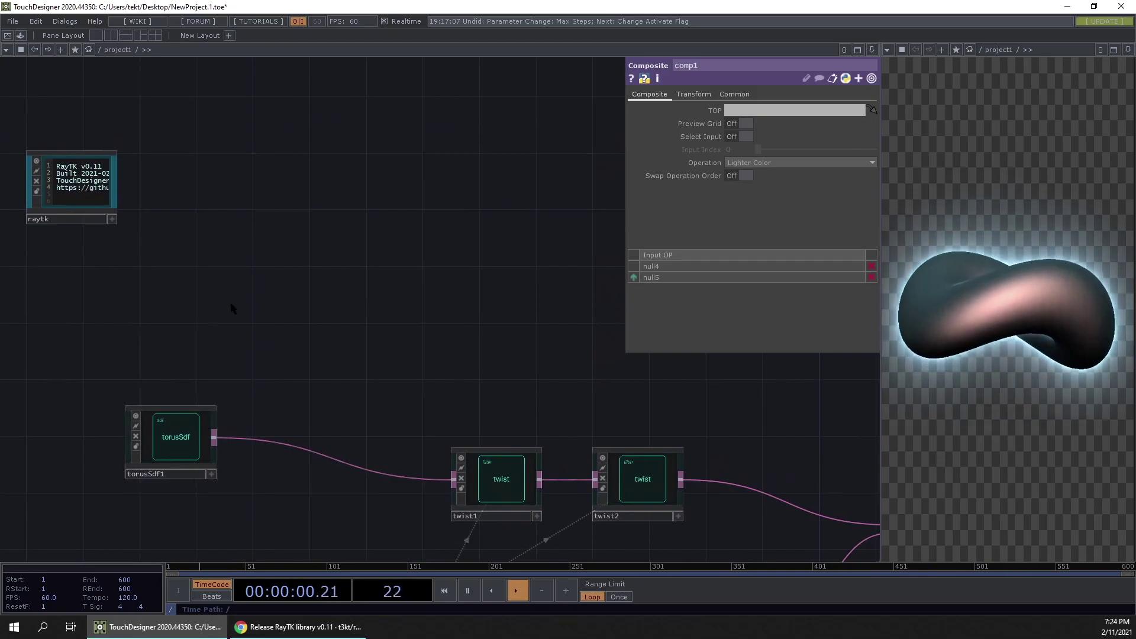
pyautogui.hotkey('alt', 'r')
pyautogui.write('mobiu')
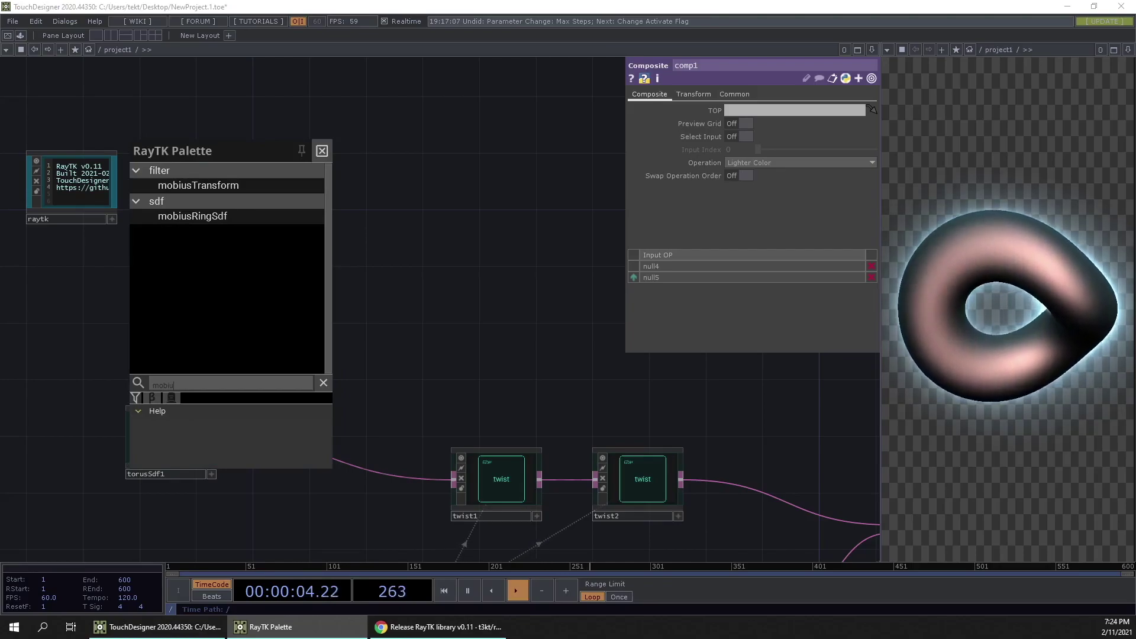
pyautogui.doubleClick(231, 217)
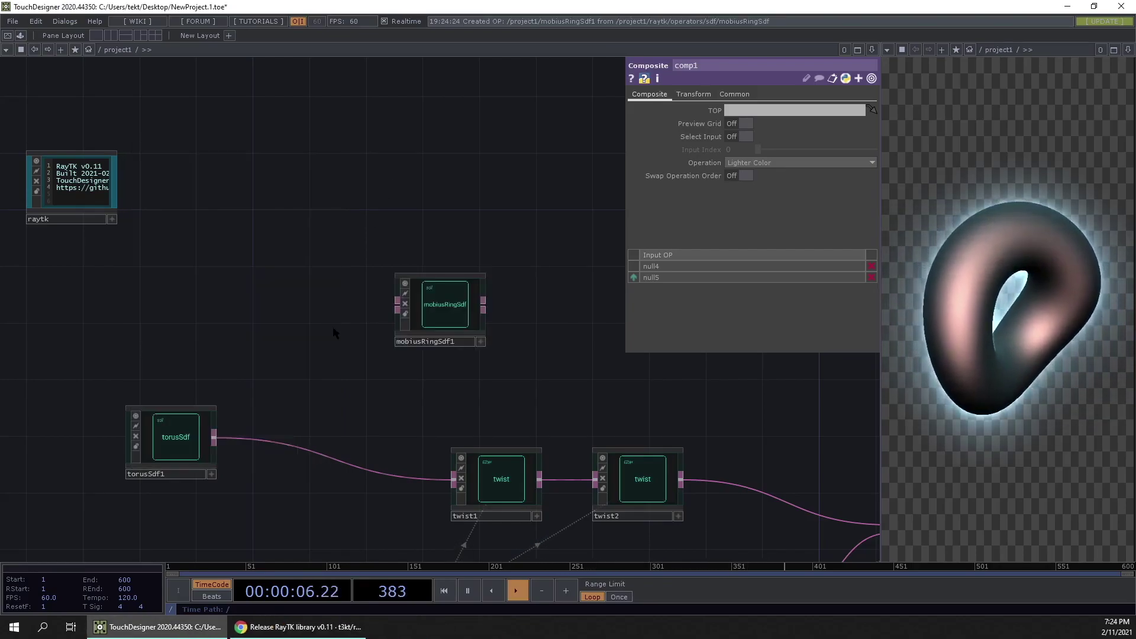
pyautogui.moveTo(435, 314); pyautogui.dragTo(180, 362)
pyautogui.click(180, 362)
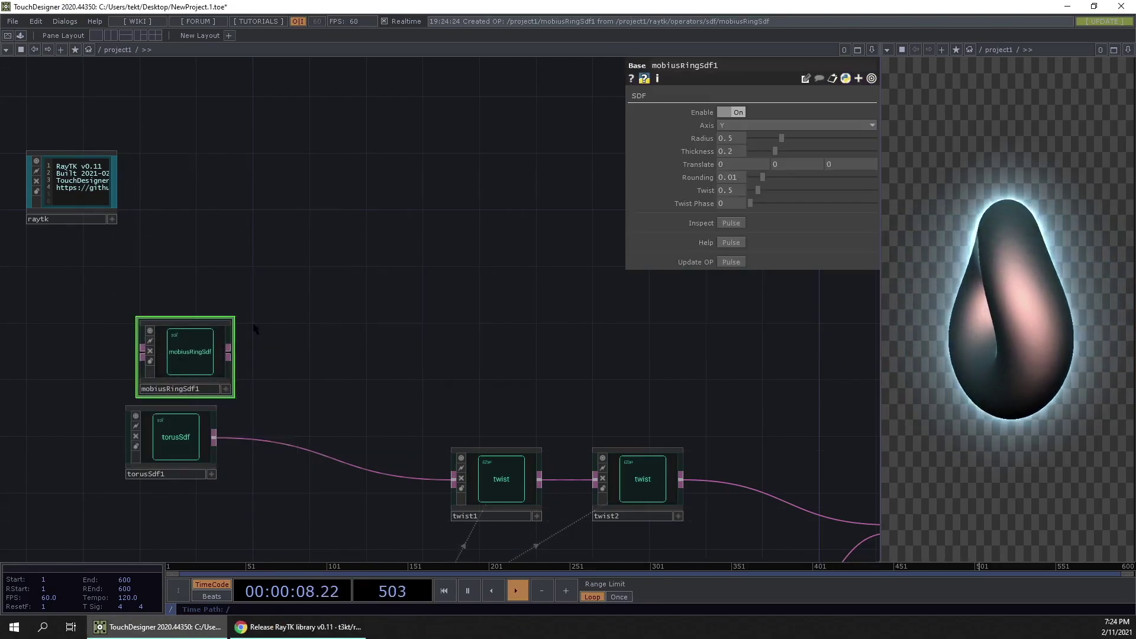
# Open mobiusRingSdf1 in the RayTK Inspector and orbit the preview until the ring's opening faces the viewer.
pyautogui.scroll(2, 278, 394)
pyautogui.scroll(1, 272, 397)
pyautogui.moveTo(540, 395); pyautogui.dragTo(606, 354)
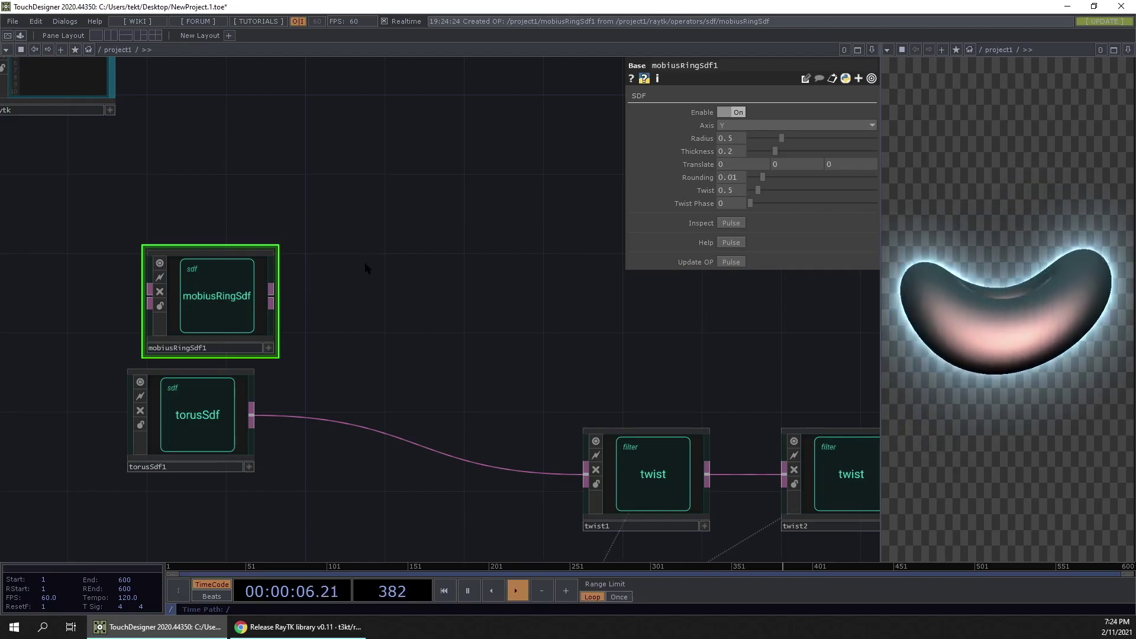
pyautogui.click(731, 223)
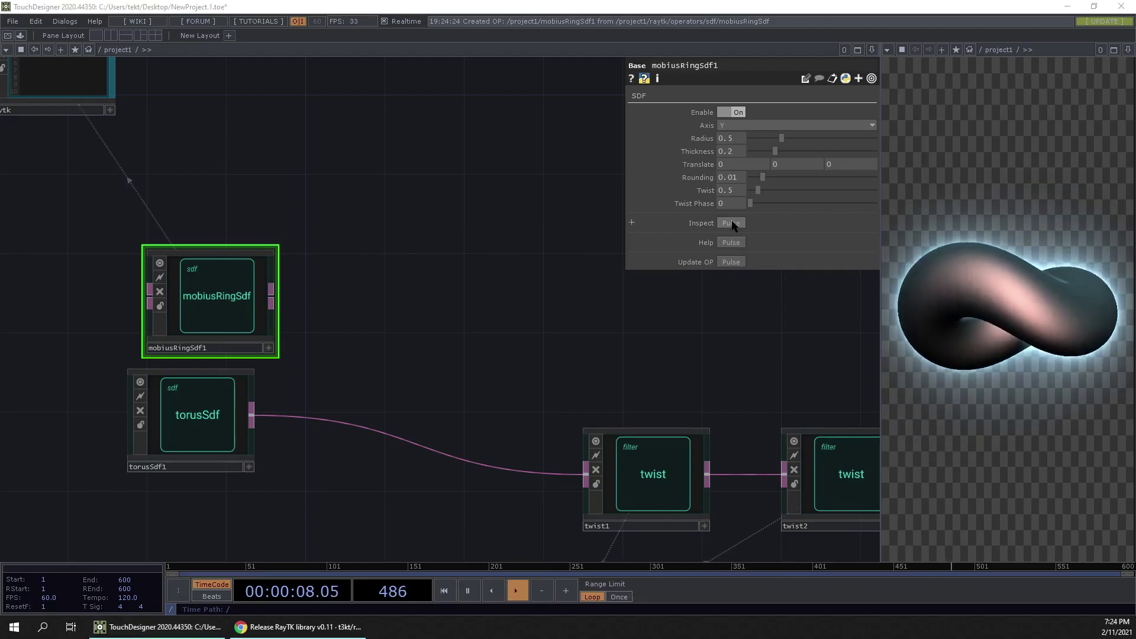
pyautogui.moveTo(0, 343); pyautogui.dragTo(416, 2)
pyautogui.moveTo(391, 145); pyautogui.dragTo(427, 429, button='middle')
pyautogui.moveTo(325, 319); pyautogui.dragTo(468, 309, button='right')
pyautogui.click(42, 562)
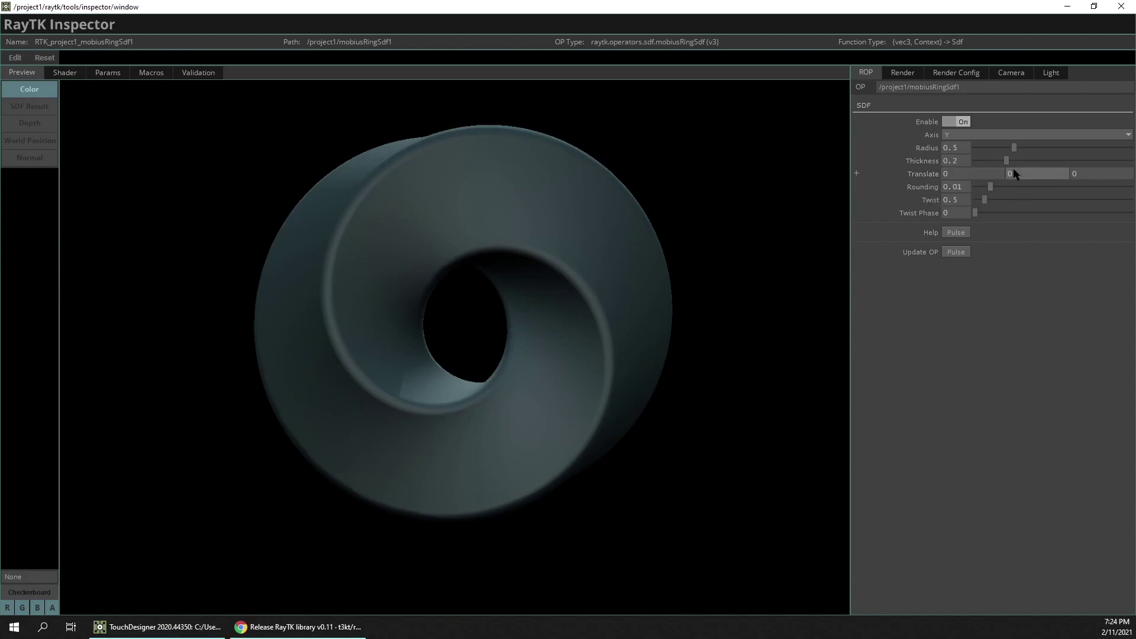
# Set the mobius ring's radius to 0.561, its thickness to 0.109 and its twist to 1.
pyautogui.moveTo(1017, 146); pyautogui.dragTo(996, 169)
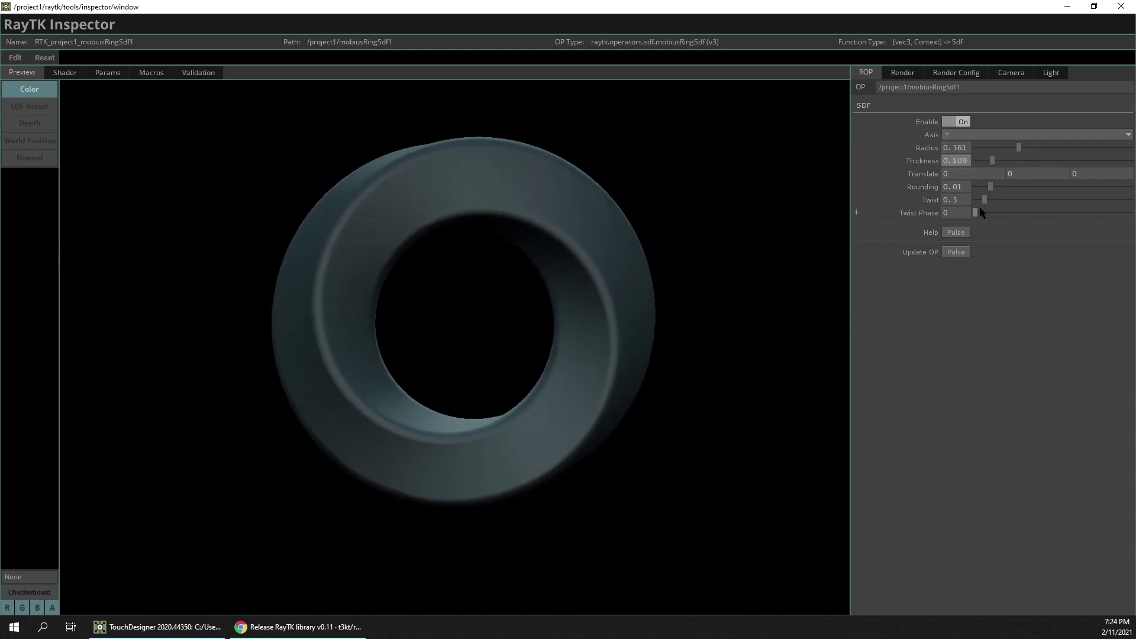
pyautogui.moveTo(984, 200); pyautogui.dragTo(1021, 209)
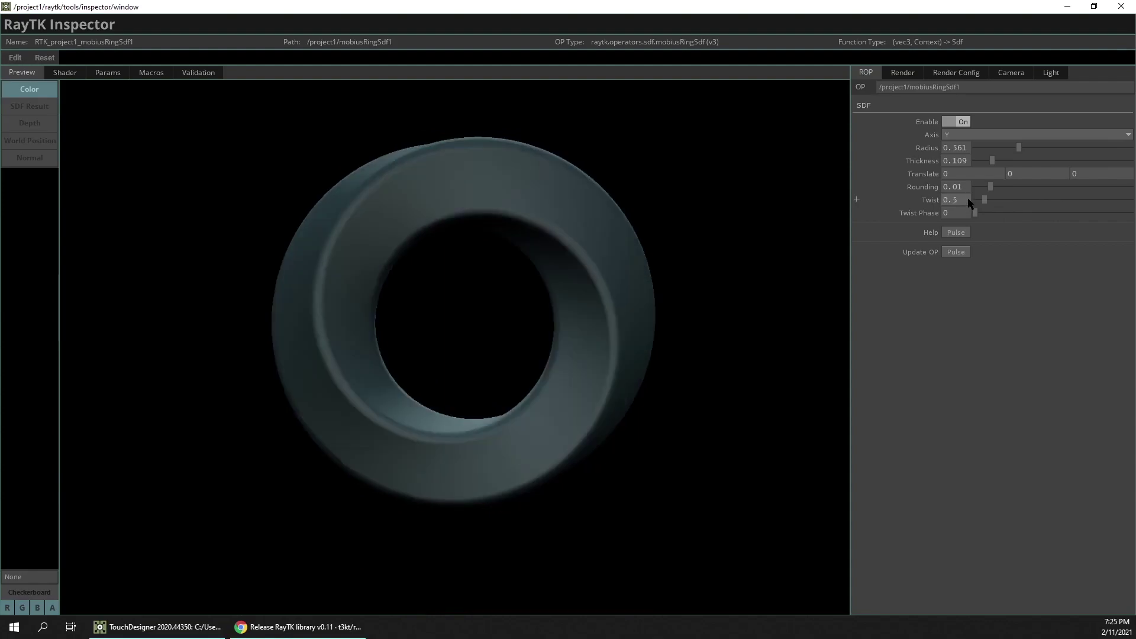
pyautogui.moveTo(984, 200); pyautogui.dragTo(996, 199)
pyautogui.press('Return')
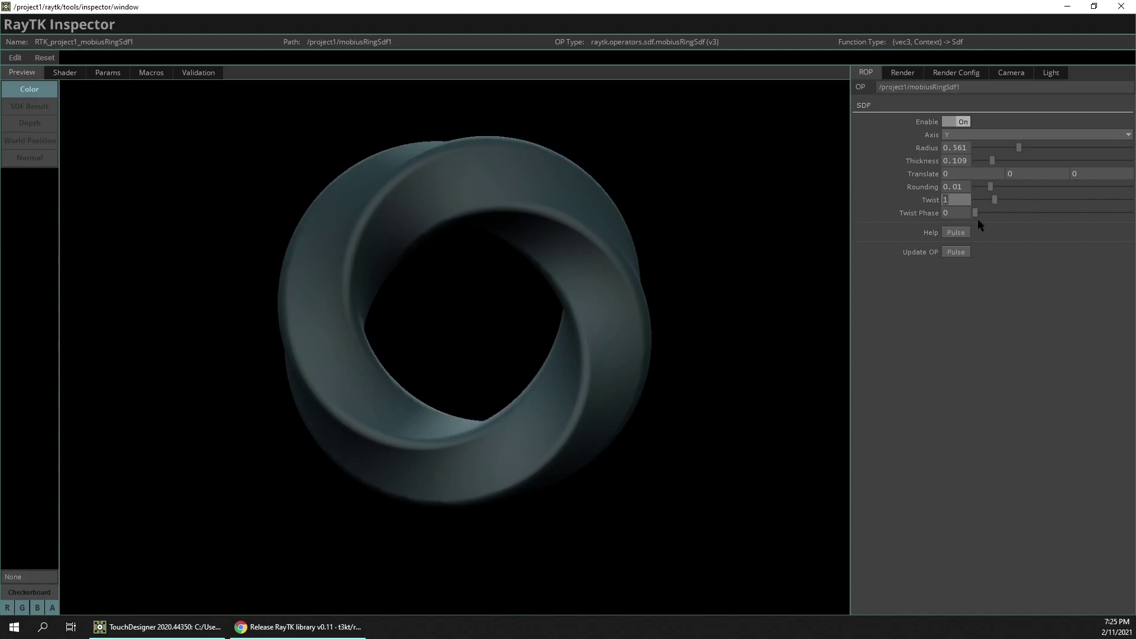
# Try twist values of 4 and 3 on the mobius ring, and settle on a twist of 2.
pyautogui.write('4')
pyautogui.press('Tab')
pyautogui.hotkey('shift', 'Tab')
pyautogui.write('3')
pyautogui.press('Tab')
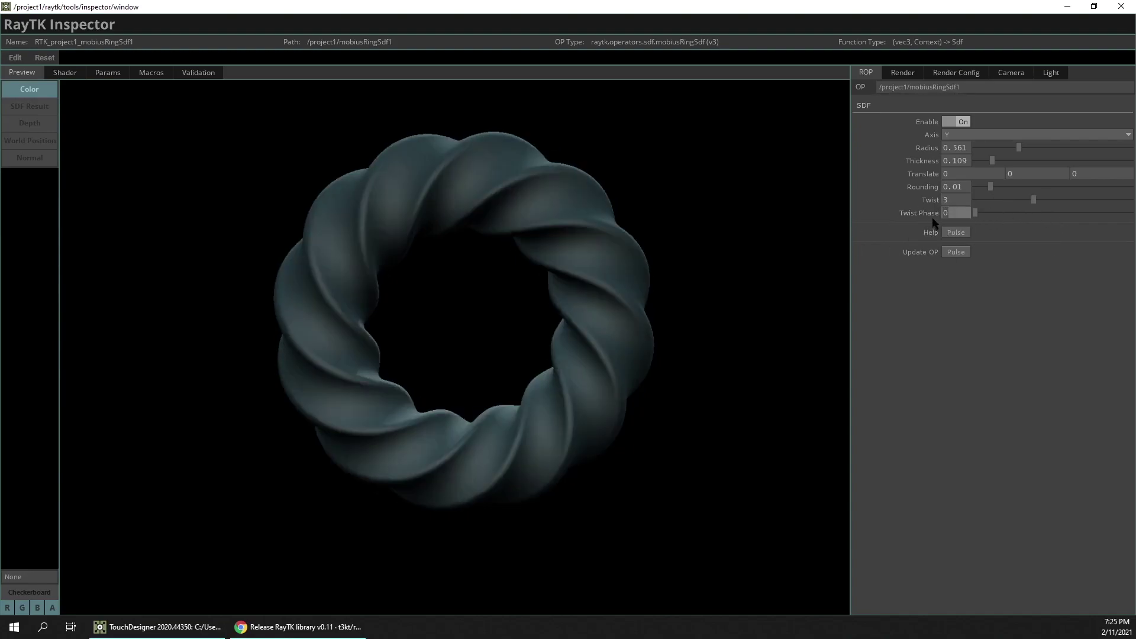
pyautogui.write('2')
pyautogui.press('Tab')
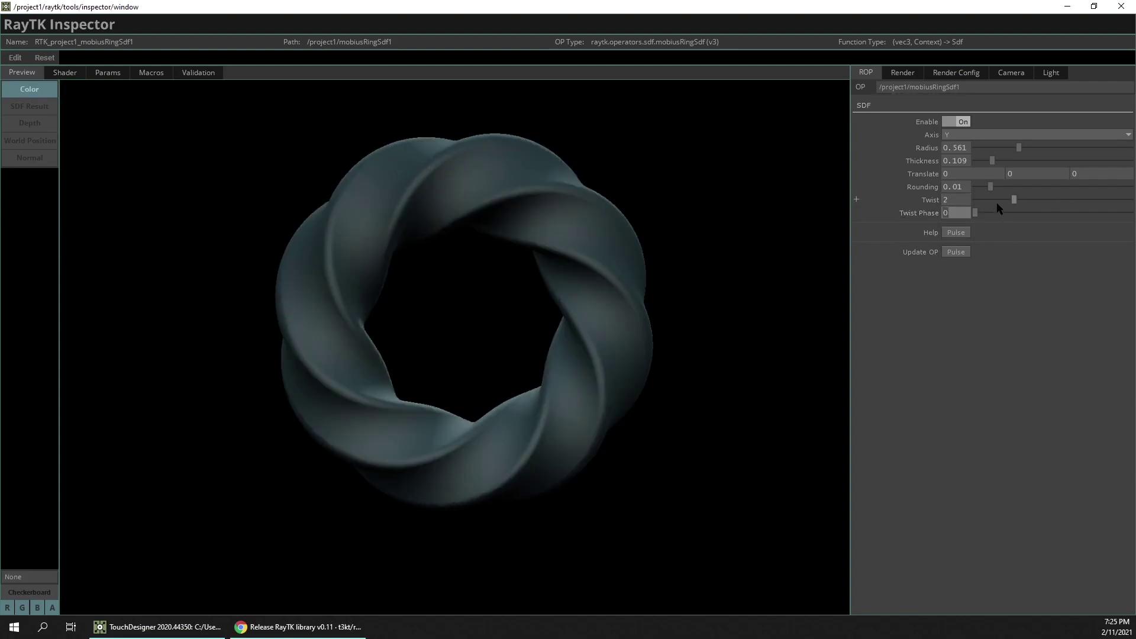
# Try fractional twists on the ring, and set thickness to 0.09, rounding to 0.009, twist to 2 and twist phase to 0.217.
pyautogui.moveTo(995, 163); pyautogui.dragTo(1107, 218)
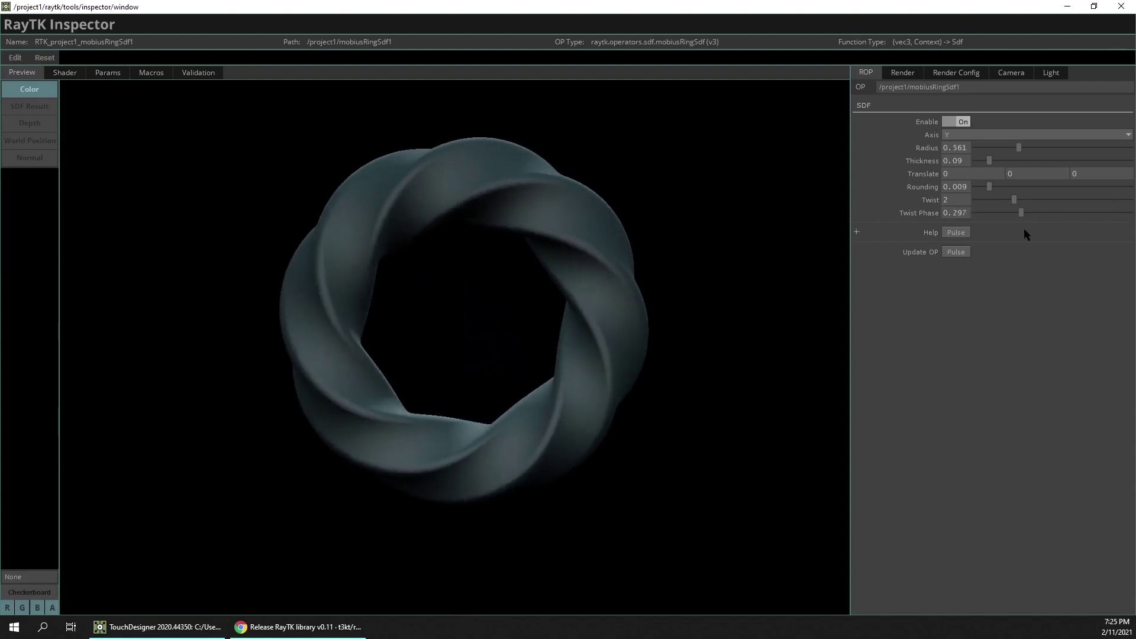
pyautogui.moveTo(1019, 199); pyautogui.dragTo(1000, 201)
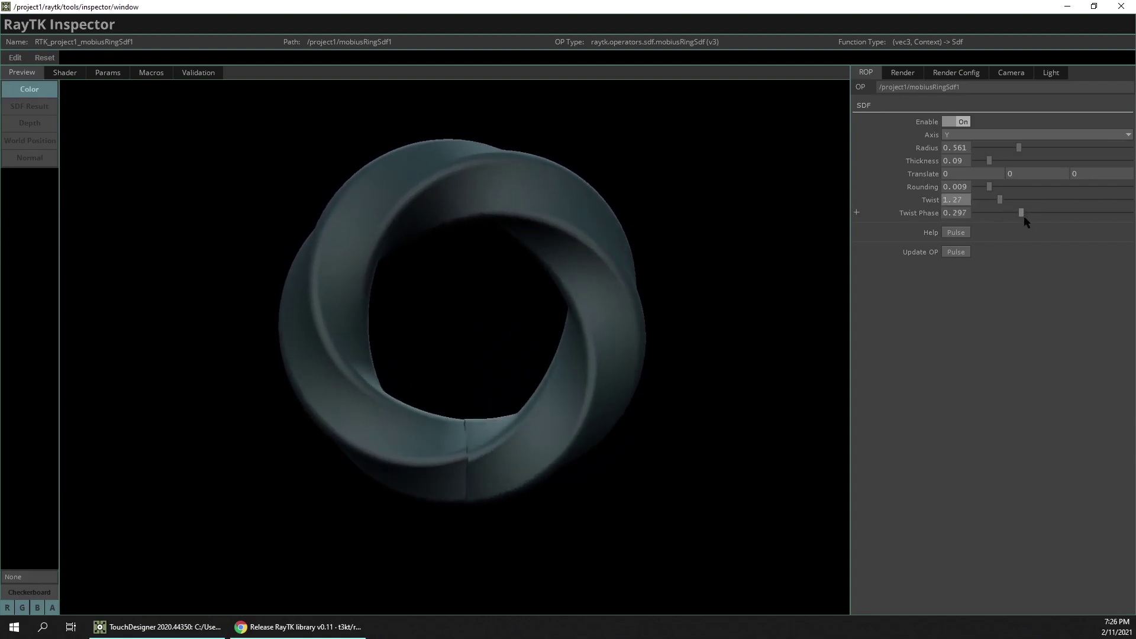
pyautogui.moveTo(1000, 200); pyautogui.dragTo(1077, 213)
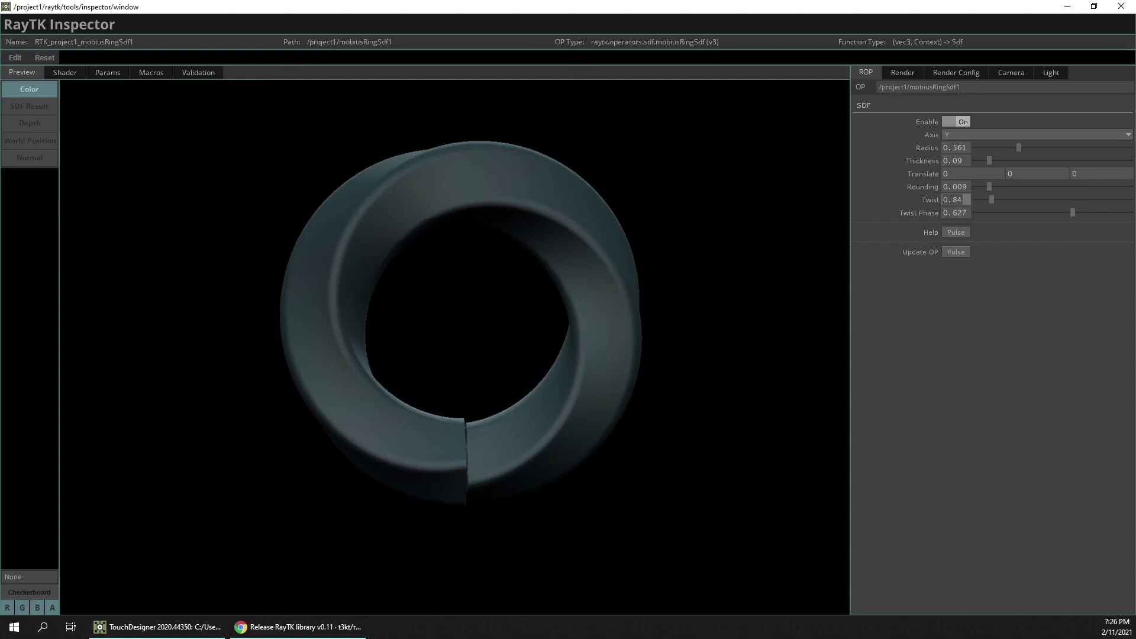
pyautogui.write('2')
pyautogui.press('Tab')
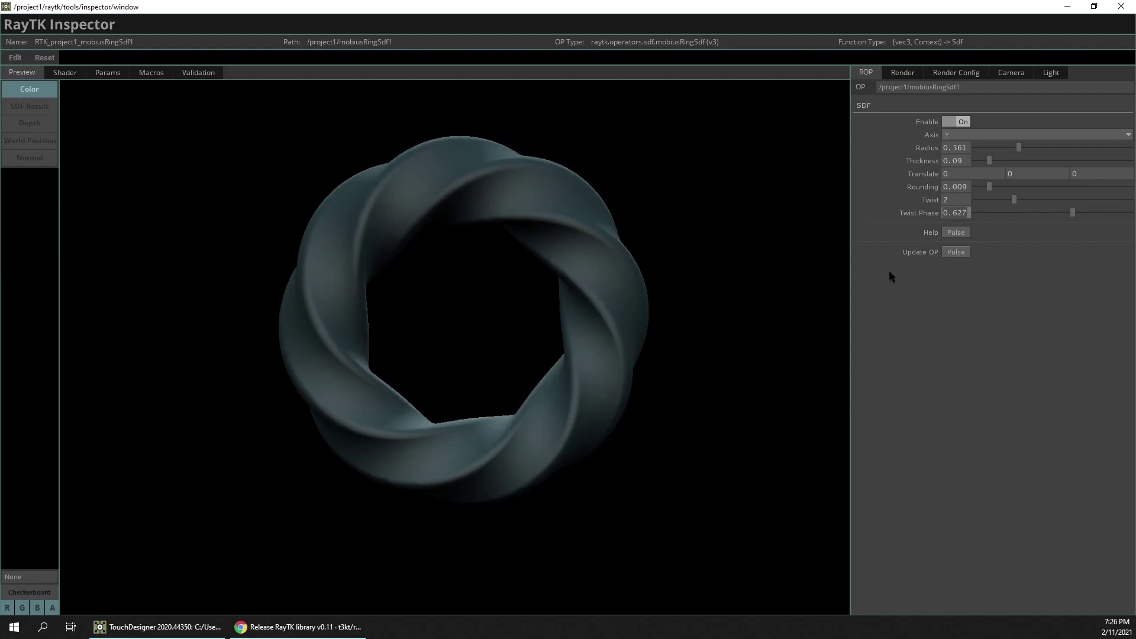
pyautogui.moveTo(1073, 217); pyautogui.dragTo(1006, 228)
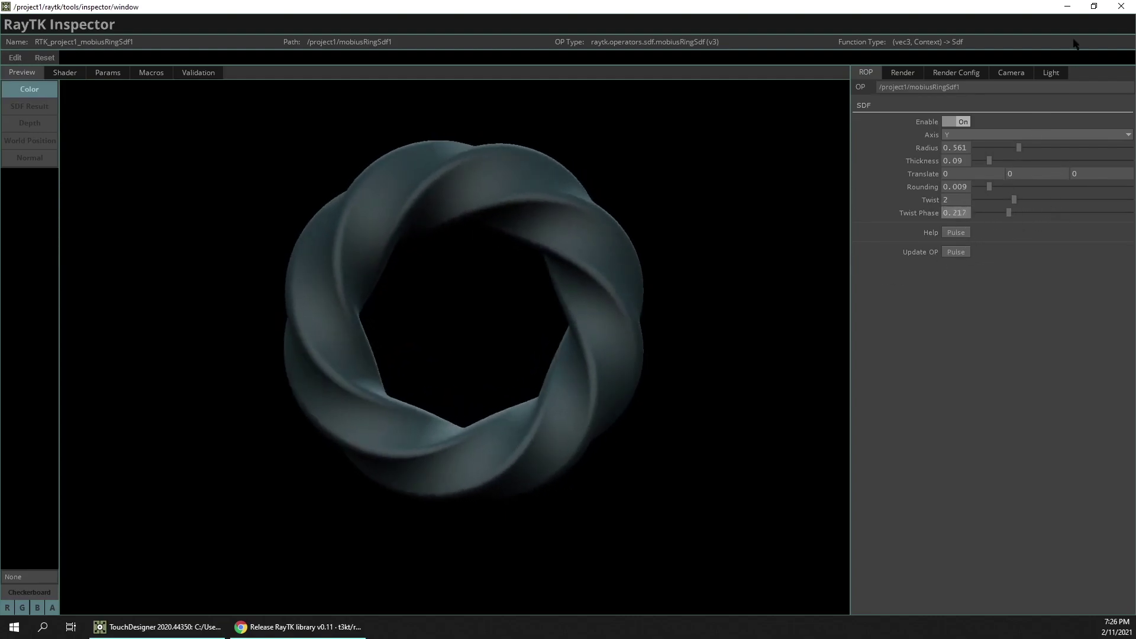
# Set the mobius ring's axis to Z, check the shape in the preview and close the Inspector.
pyautogui.click(993, 136)
pyautogui.click(947, 166)
pyautogui.moveTo(496, 341); pyautogui.dragTo(468, 462)
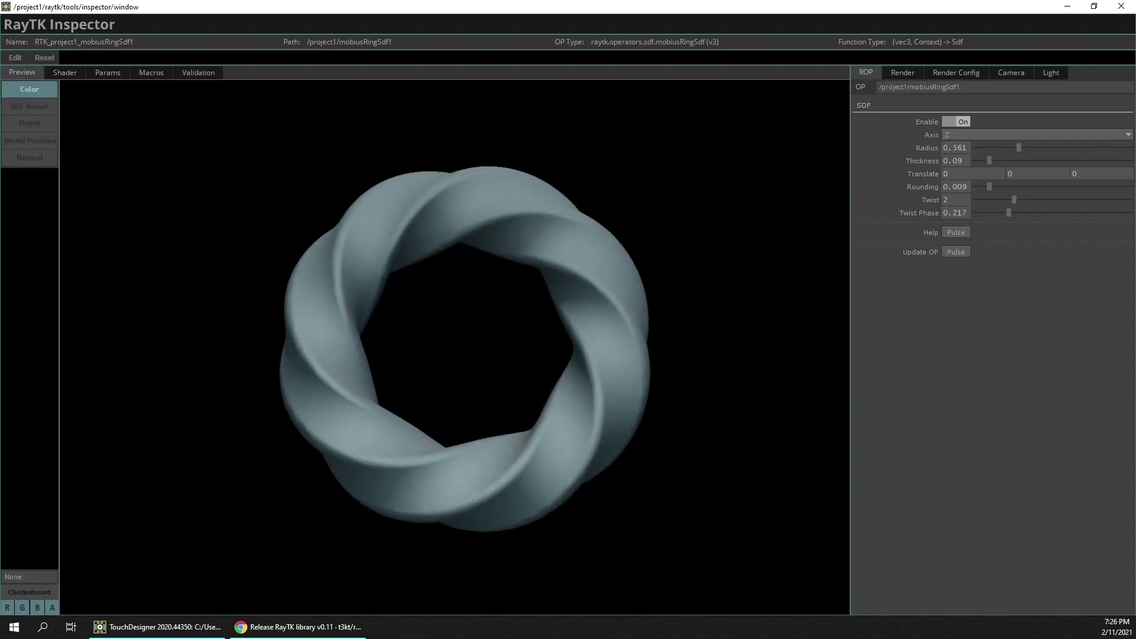
pyautogui.click(1121, 7)
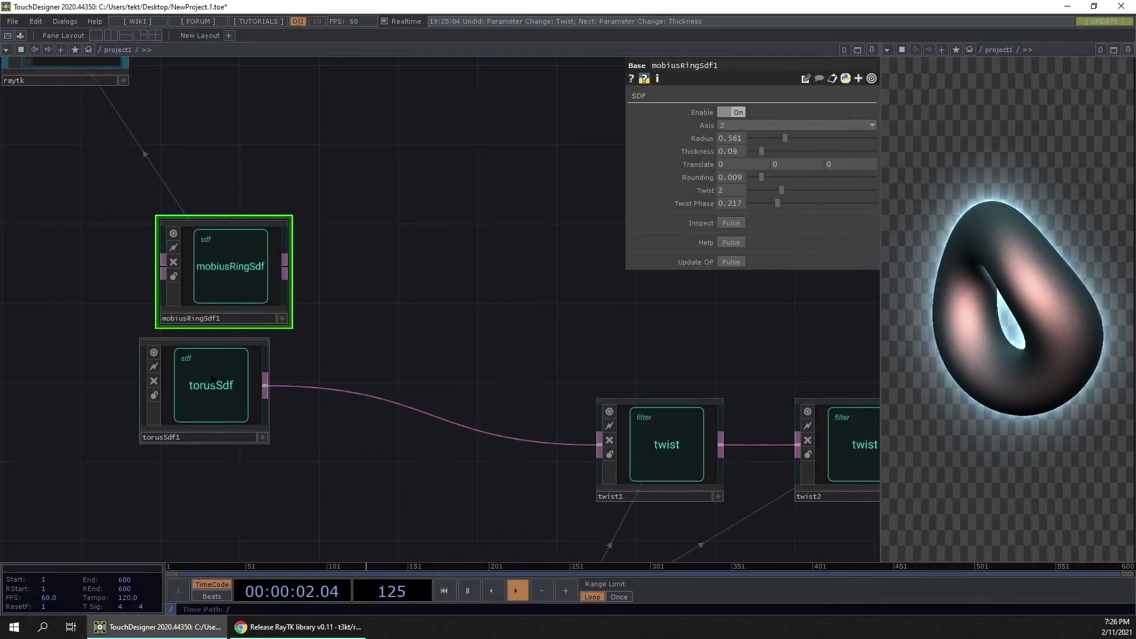
# Connect mobiusRingSdf1 to twist1 in place of torusSdf1, and align torusSdf1 directly beneath the new ring operator.
pyautogui.moveTo(599, 445); pyautogui.dragTo(308, 269)
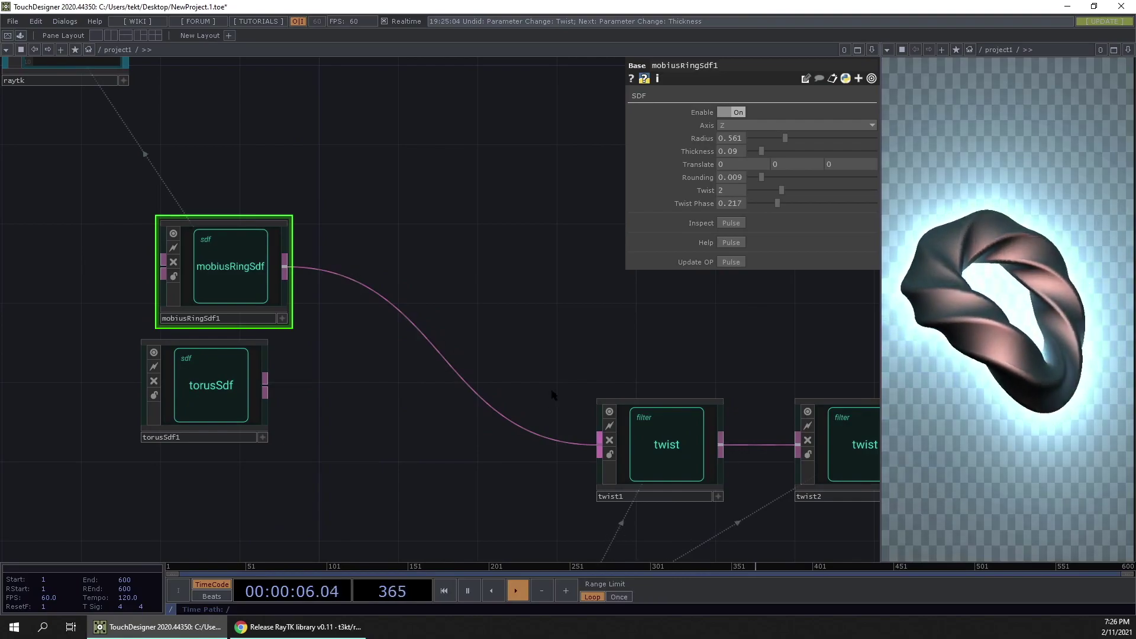
pyautogui.scroll(-4, 438, 385)
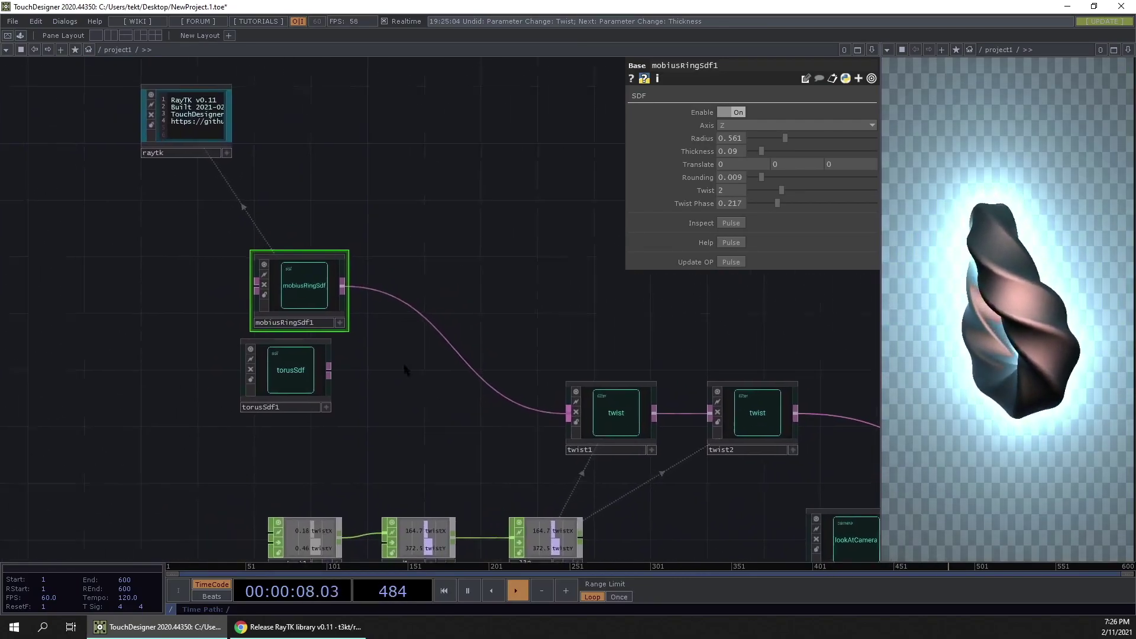
pyautogui.scroll(4, 427, 387)
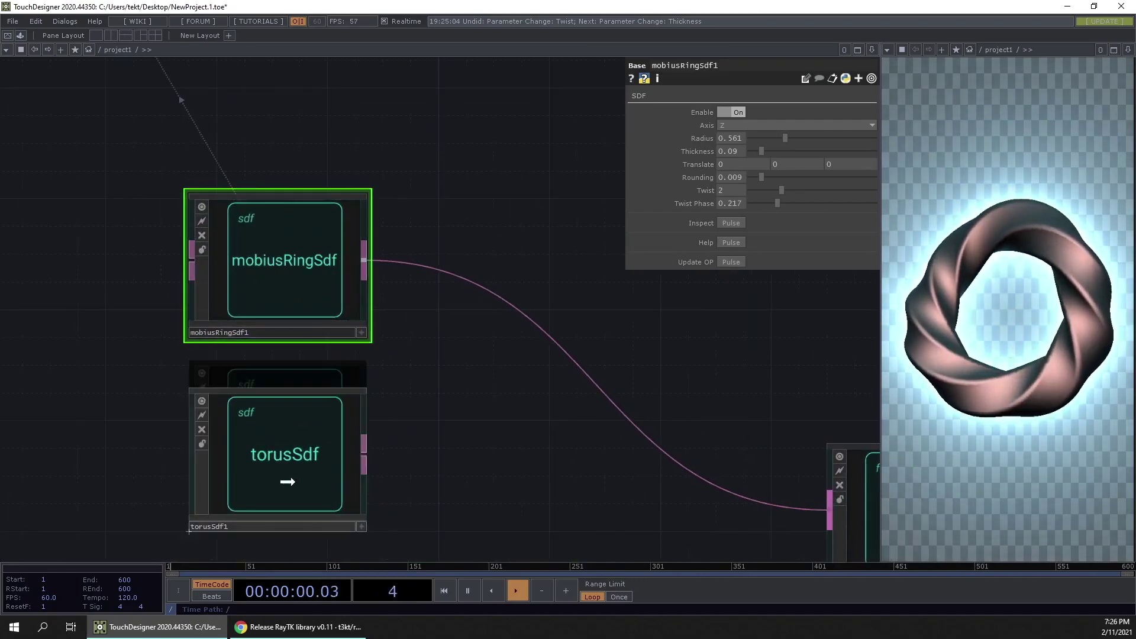
# Review the network with the new ring shape and pause the timeline playback.
pyautogui.scroll(-1, 290, 468)
pyautogui.scroll(3, 298, 302)
pyautogui.scroll(-5, 300, 299)
pyautogui.scroll(-1, 302, 294)
pyautogui.moveTo(498, 314); pyautogui.dragTo(264, 222)
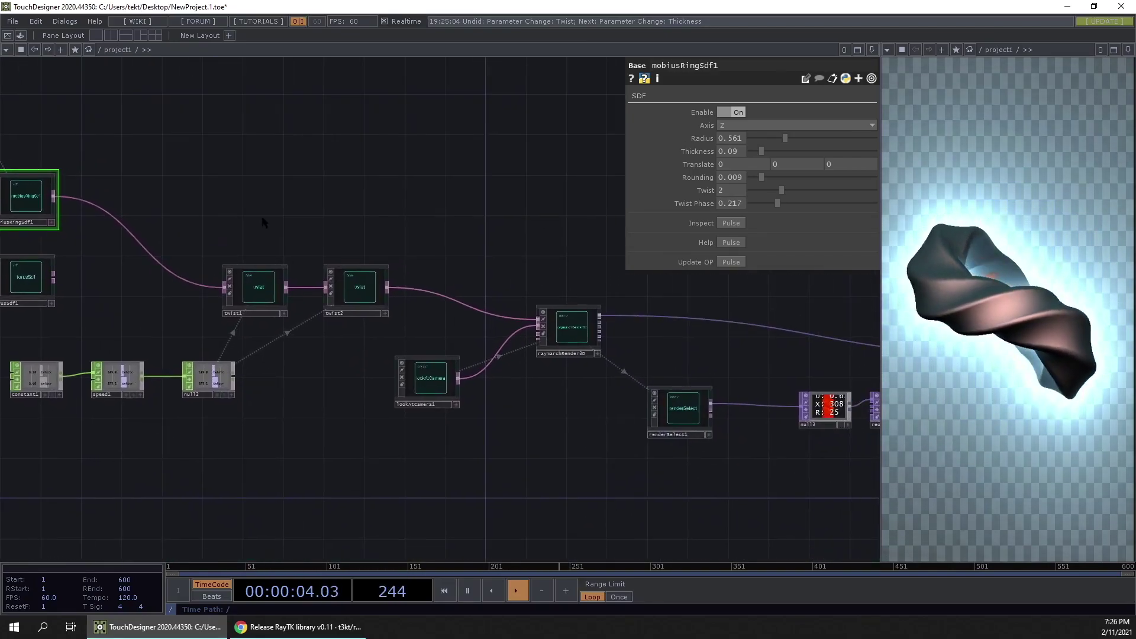
pyautogui.scroll(-2, 263, 222)
pyautogui.scroll(5, 243, 248)
pyautogui.scroll(-5, 225, 284)
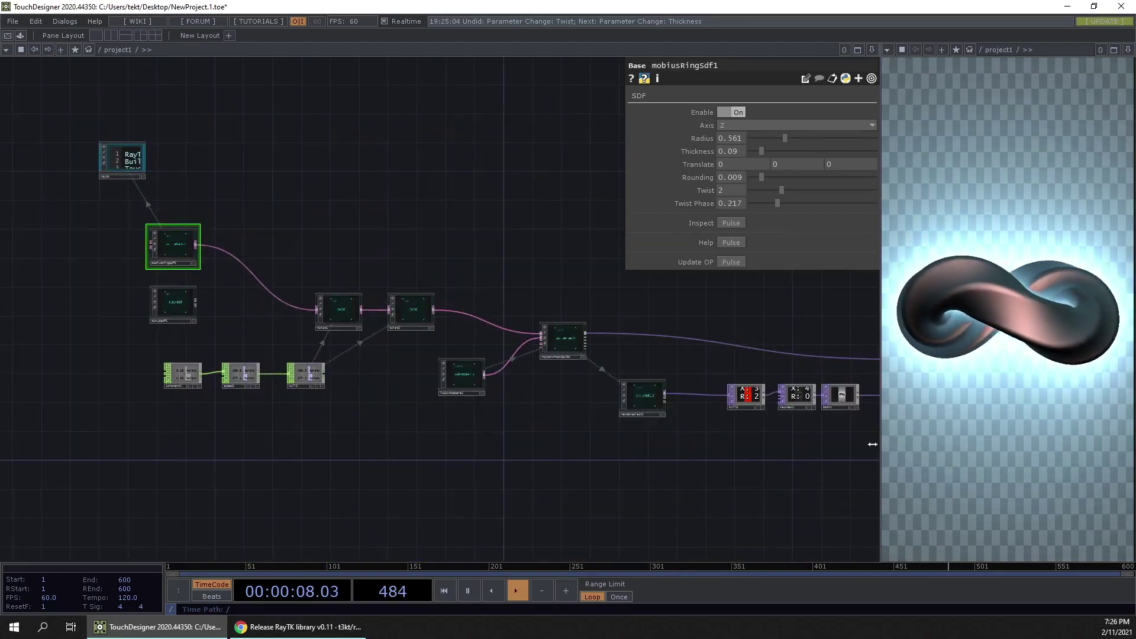
pyautogui.moveTo(816, 449); pyautogui.dragTo(609, 408)
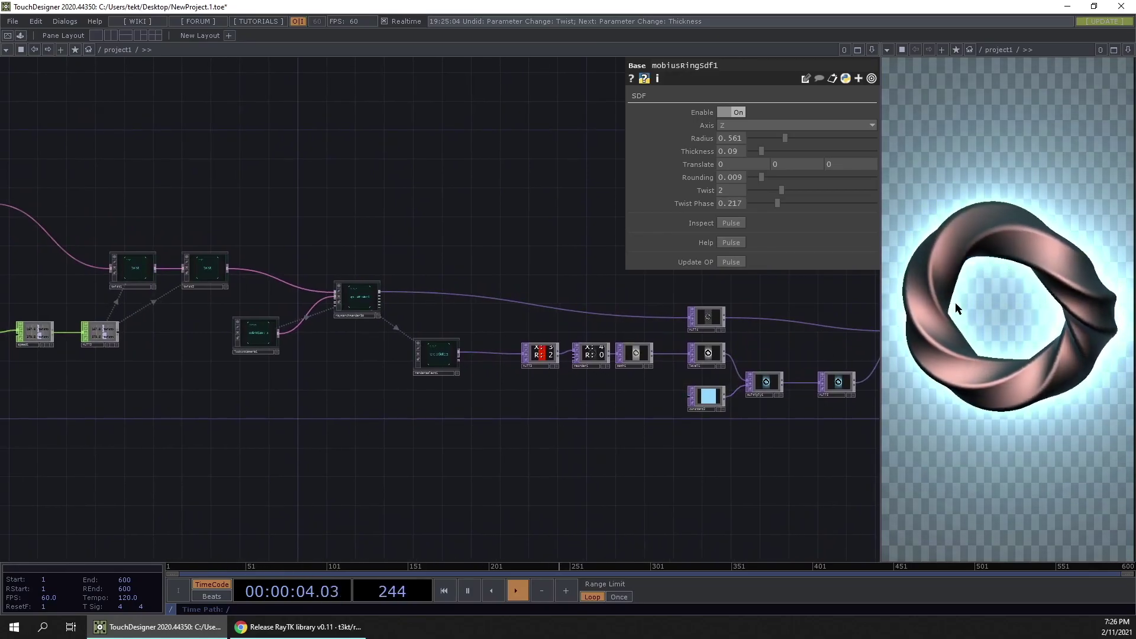
pyautogui.click(516, 592)
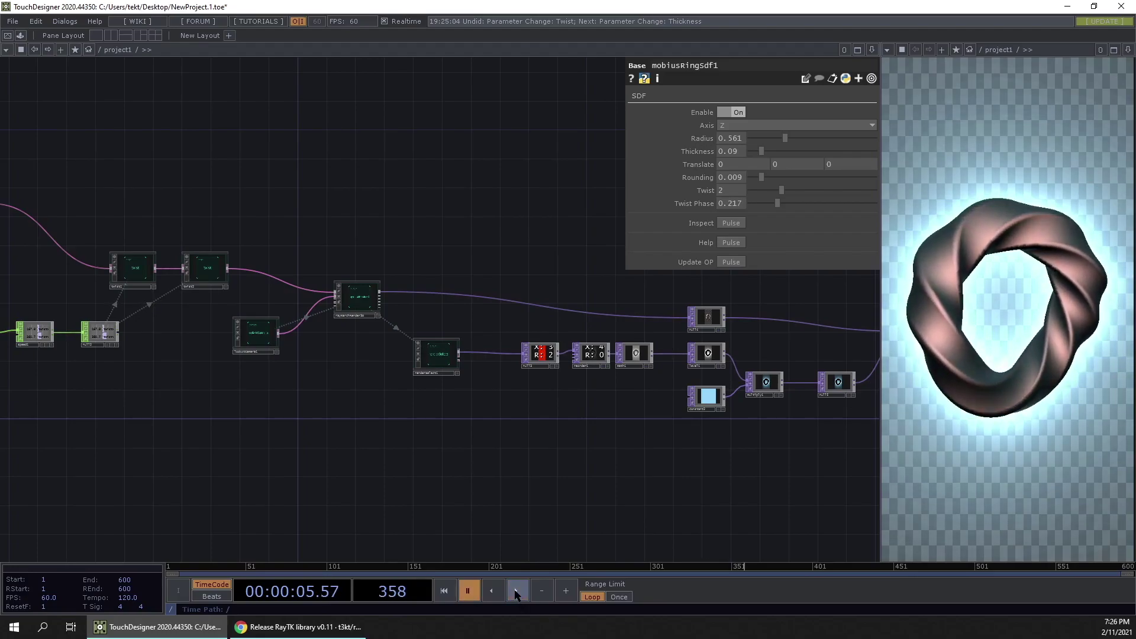
# Examine reorder1's pixel values around the ring's edge alongside math1's range settings.
pyautogui.moveTo(457, 479); pyautogui.dragTo(520, 507)
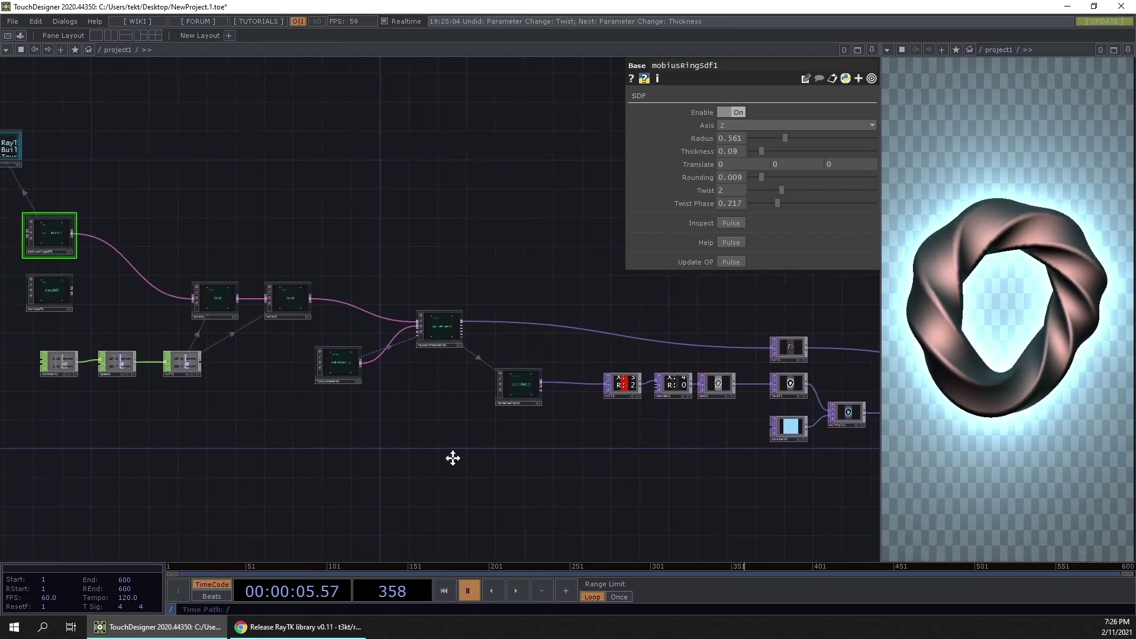
pyautogui.moveTo(444, 457); pyautogui.dragTo(548, 468)
pyautogui.moveTo(442, 264); pyautogui.dragTo(528, 274)
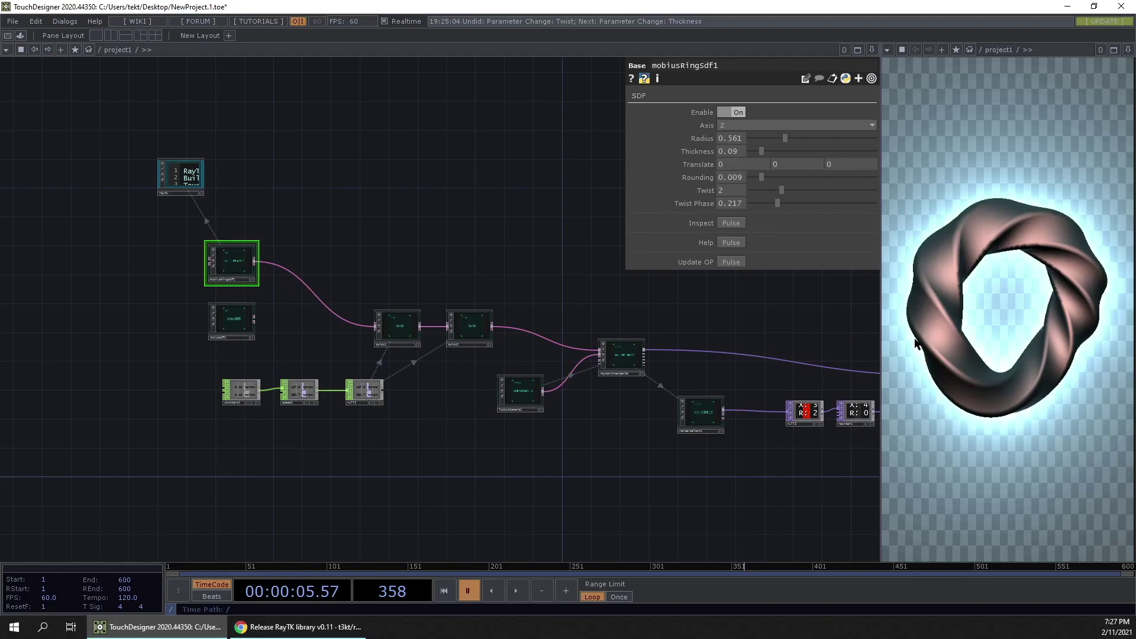
pyautogui.moveTo(722, 497); pyautogui.dragTo(533, 449)
pyautogui.scroll(3, 431, 459)
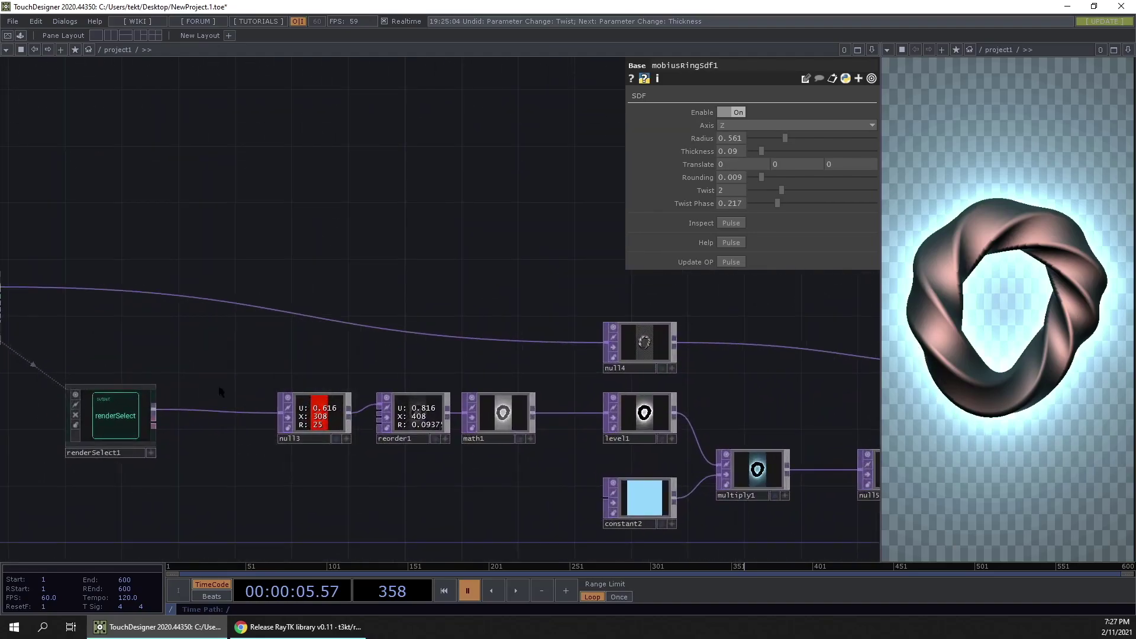
pyautogui.scroll(3, 539, 433)
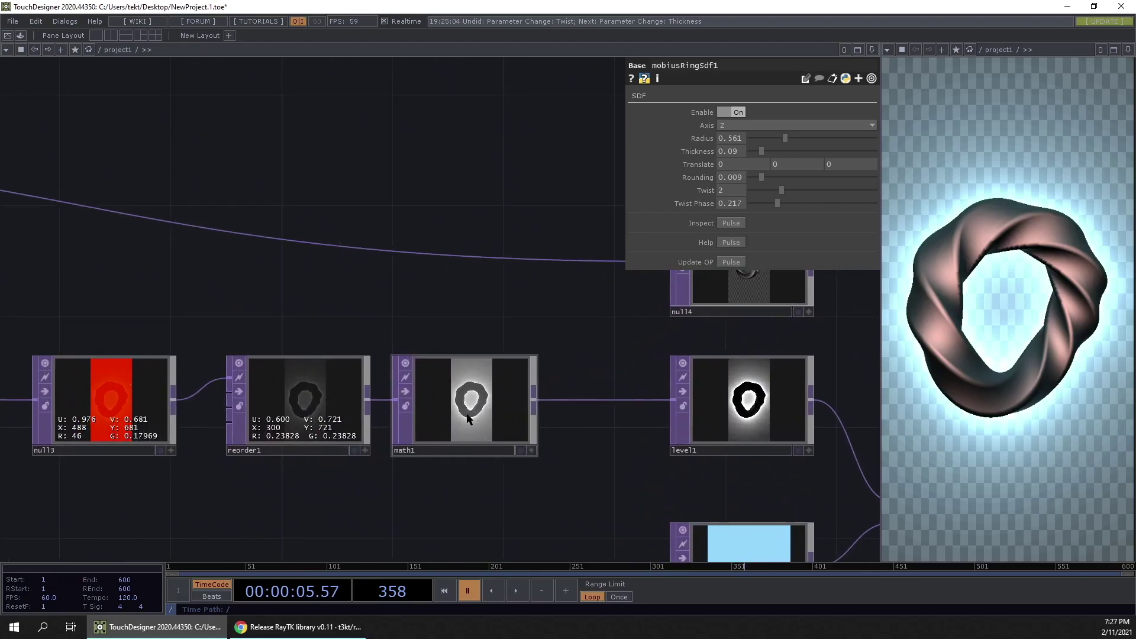
pyautogui.click(467, 418)
pyautogui.scroll(5, 467, 418)
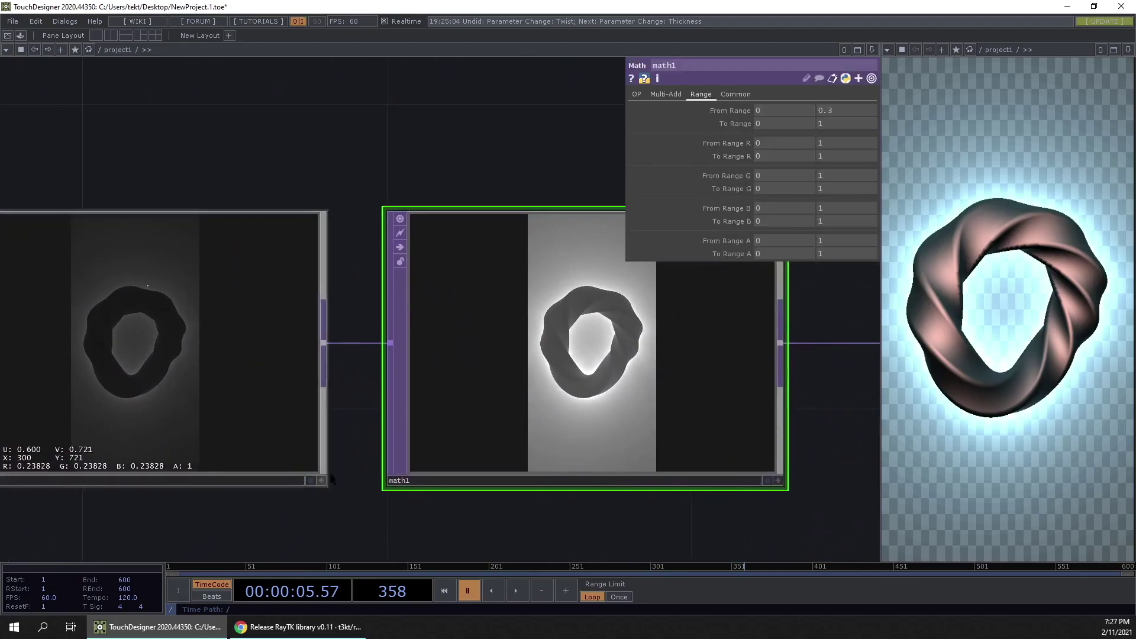
pyautogui.scroll(5, 349, 476)
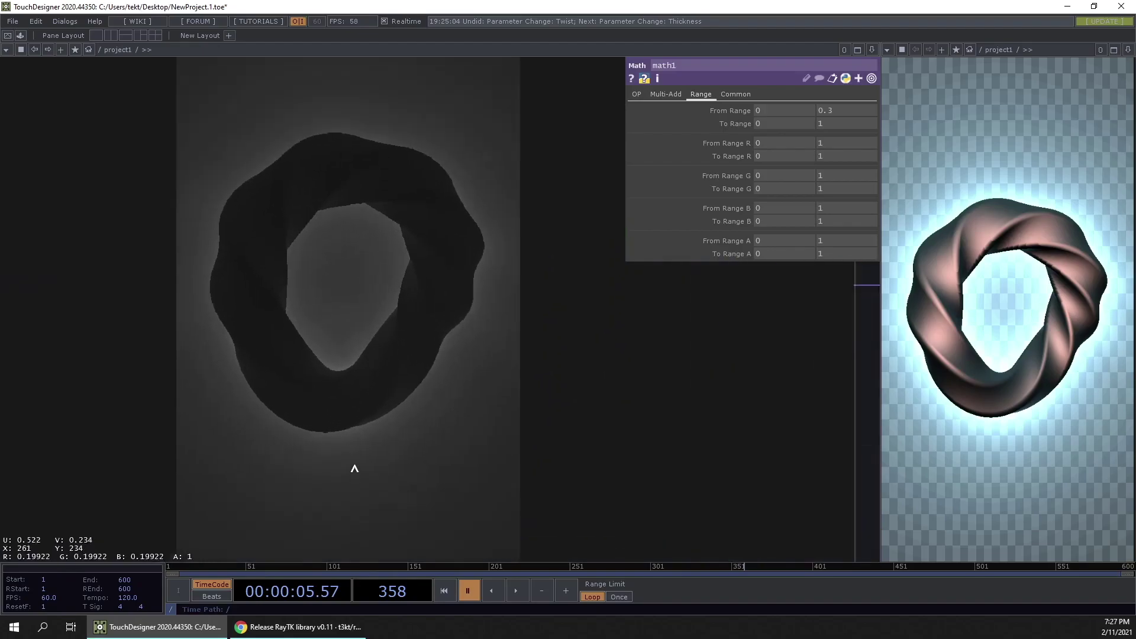
pyautogui.scroll(5, 354, 470)
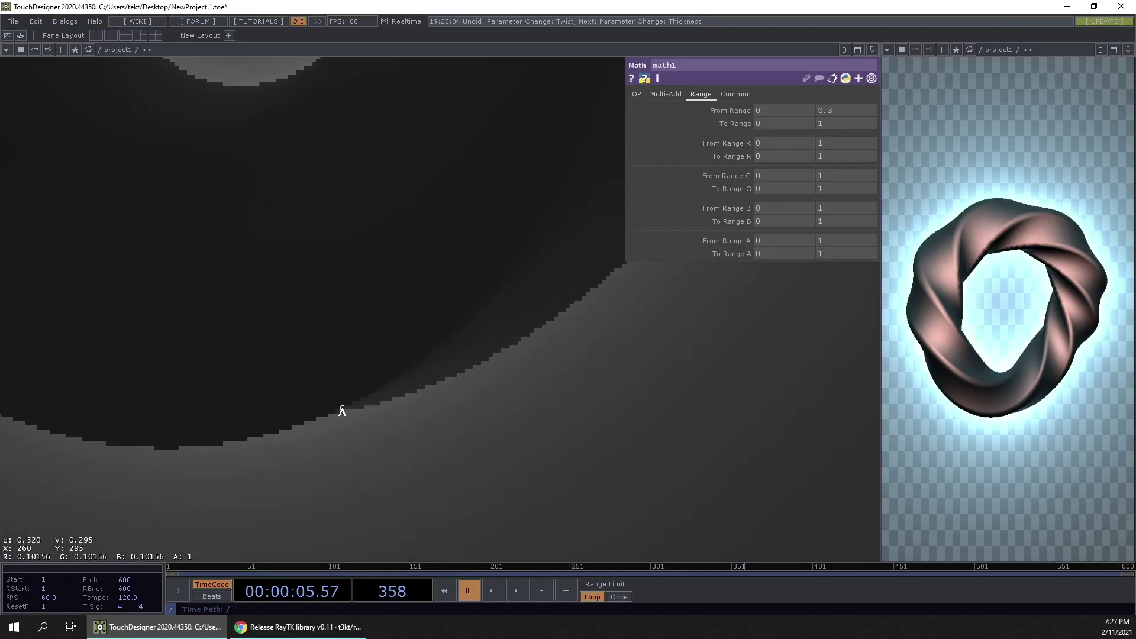
pyautogui.scroll(-10, 345, 420)
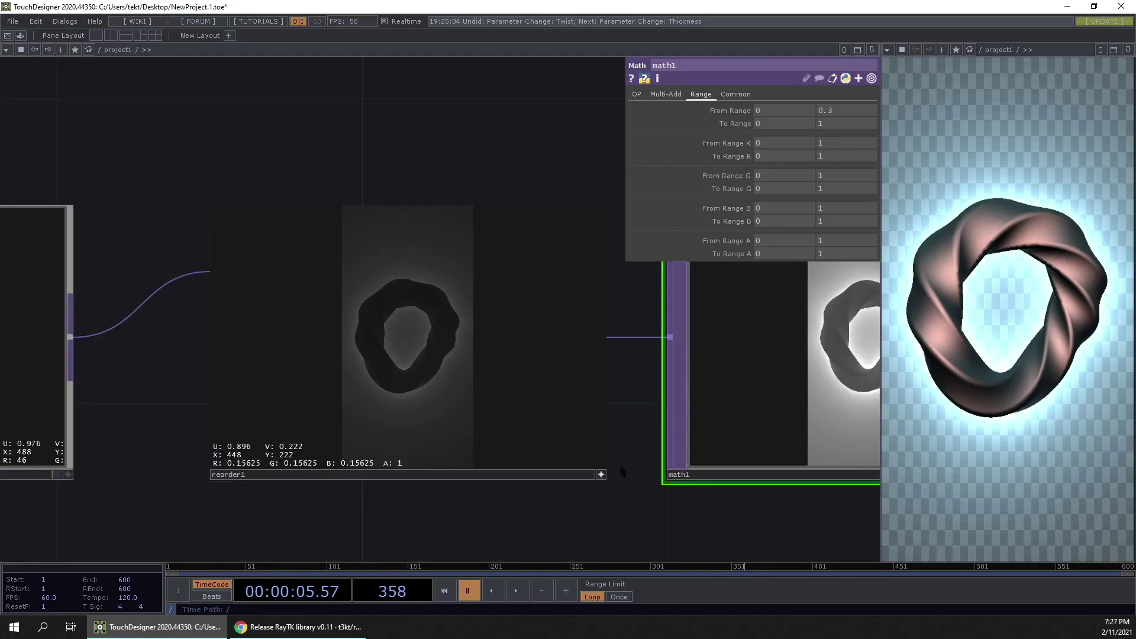
# Set the upper From Range value of math1 to 0.45 to tighten the glow around the ring.
pyautogui.moveTo(840, 111)
pyautogui.mouseDown(button='middle')
pyautogui.moveTo(855, 88)
pyautogui.moveTo(847, 102)
pyautogui.moveTo(842, 90)
pyautogui.mouseUp(button='middle')
pyautogui.scroll(-6, 376, 285)
pyautogui.moveTo(524, 472); pyautogui.dragTo(178, 403)
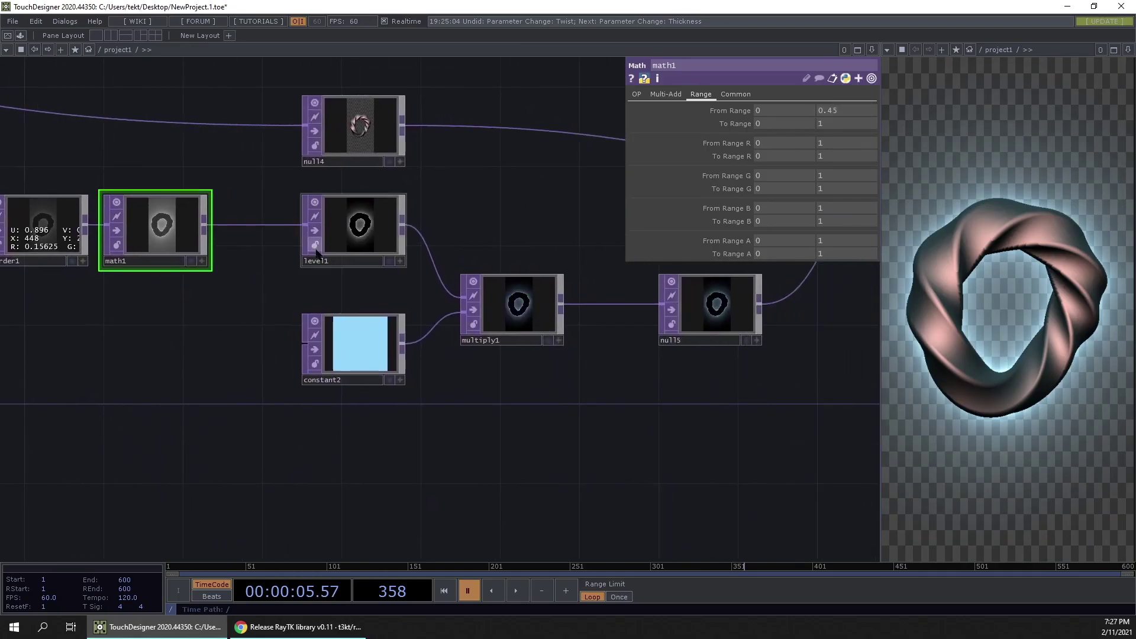
# Adjust level1 to a contrast of 2.31, a gamma of 0.71 and a brightness of 1.1.
pyautogui.click(360, 228)
pyautogui.scroll(5, 563, 223)
pyautogui.moveTo(803, 179); pyautogui.dragTo(817, 178)
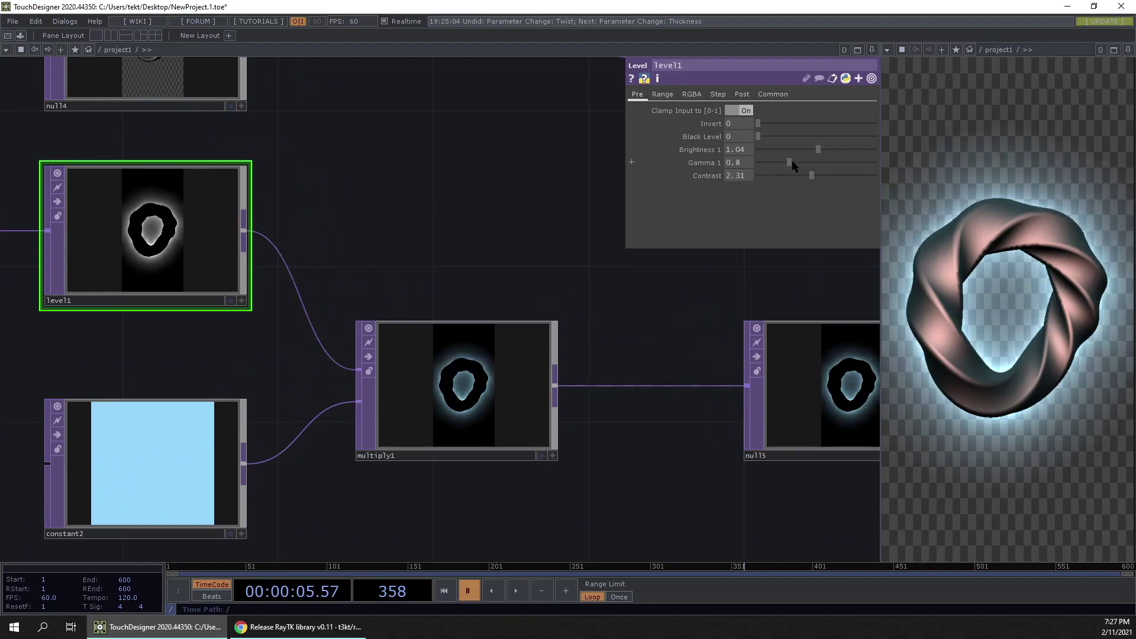
pyautogui.moveTo(822, 150); pyautogui.dragTo(827, 152)
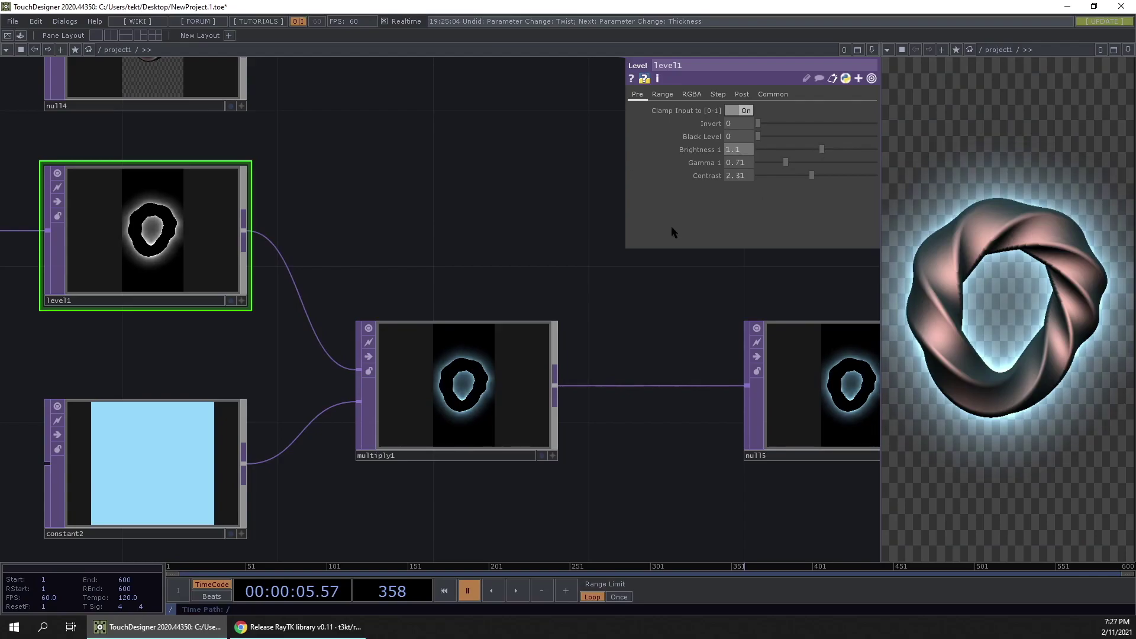
# Resume the timeline playback to see the retuned glow on the moving ring.
pyautogui.scroll(-5, 672, 234)
pyautogui.moveTo(830, 379); pyautogui.dragTo(361, 520)
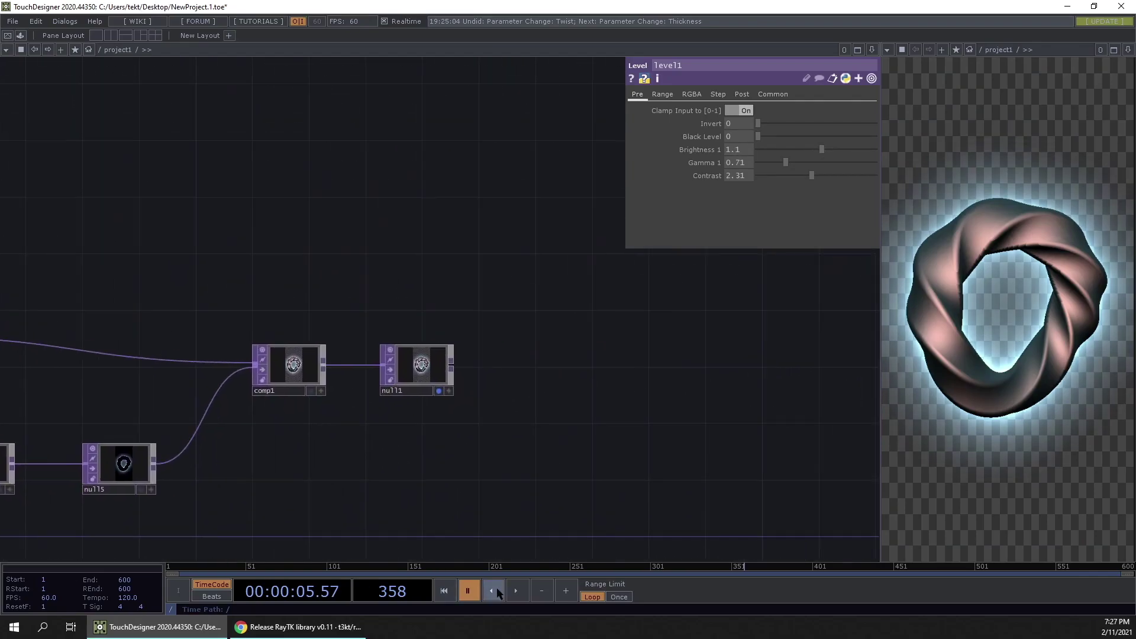
pyautogui.click(516, 591)
# Vary the Twist Phase of mobiusRingSdf1 to preview how it changes the ring's twist.
pyautogui.scroll(-8, 817, 435)
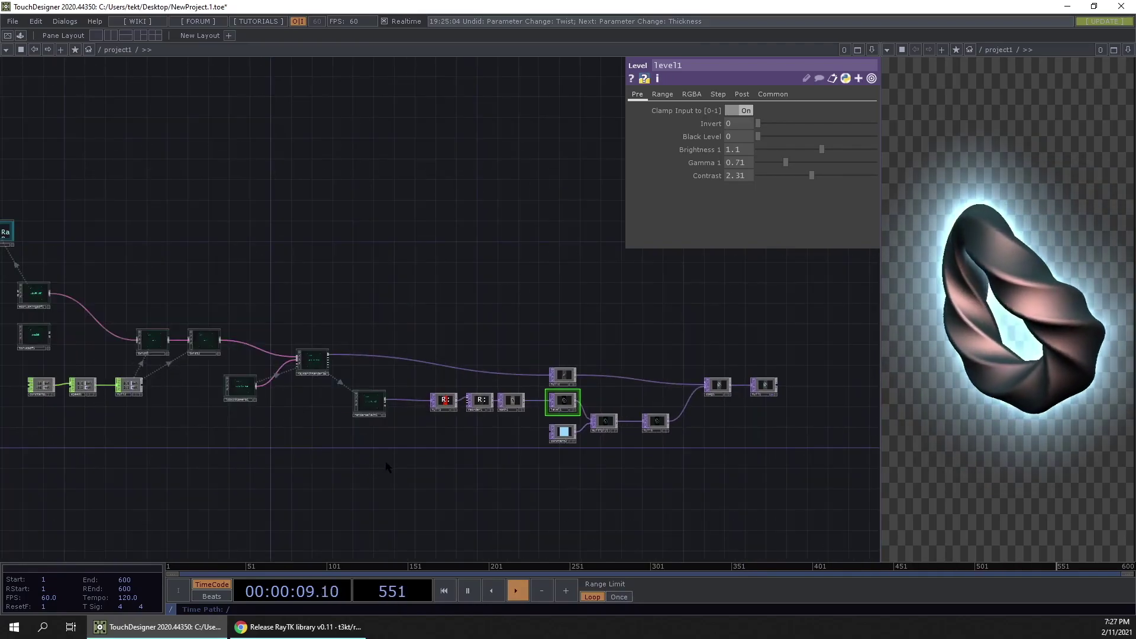
pyautogui.moveTo(411, 474); pyautogui.dragTo(301, 469)
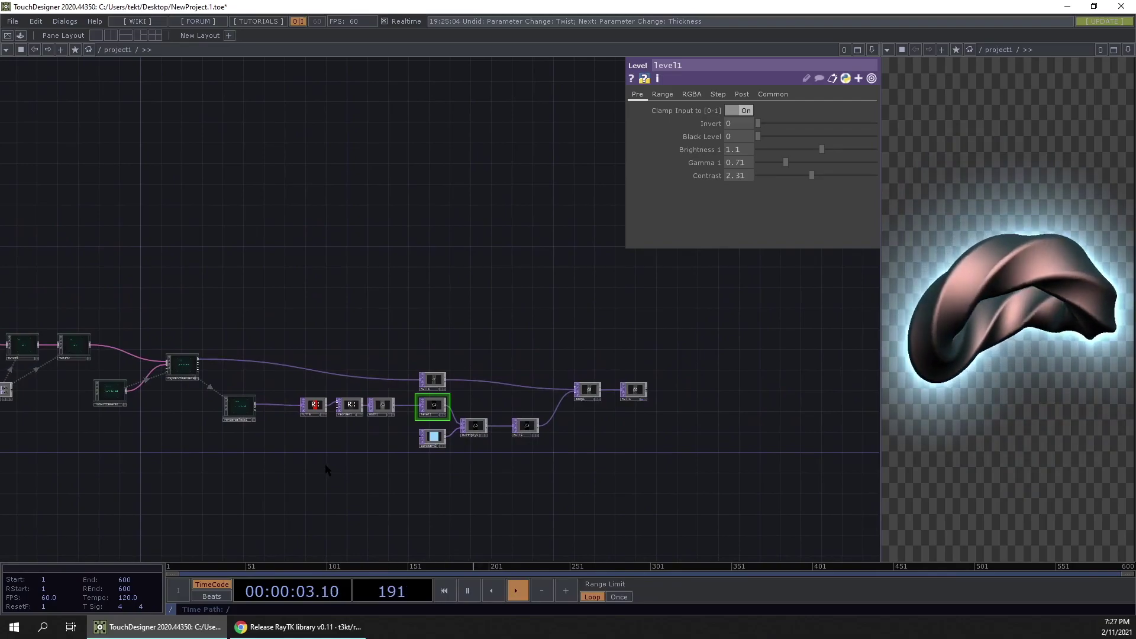
pyautogui.moveTo(420, 455); pyautogui.dragTo(703, 448)
pyautogui.moveTo(332, 430); pyautogui.dragTo(429, 423)
pyautogui.moveTo(283, 290); pyautogui.dragTo(286, 373, button='middle')
pyautogui.moveTo(424, 284); pyautogui.dragTo(361, 13)
pyautogui.moveTo(483, 300); pyautogui.dragTo(484, 239, button='middle')
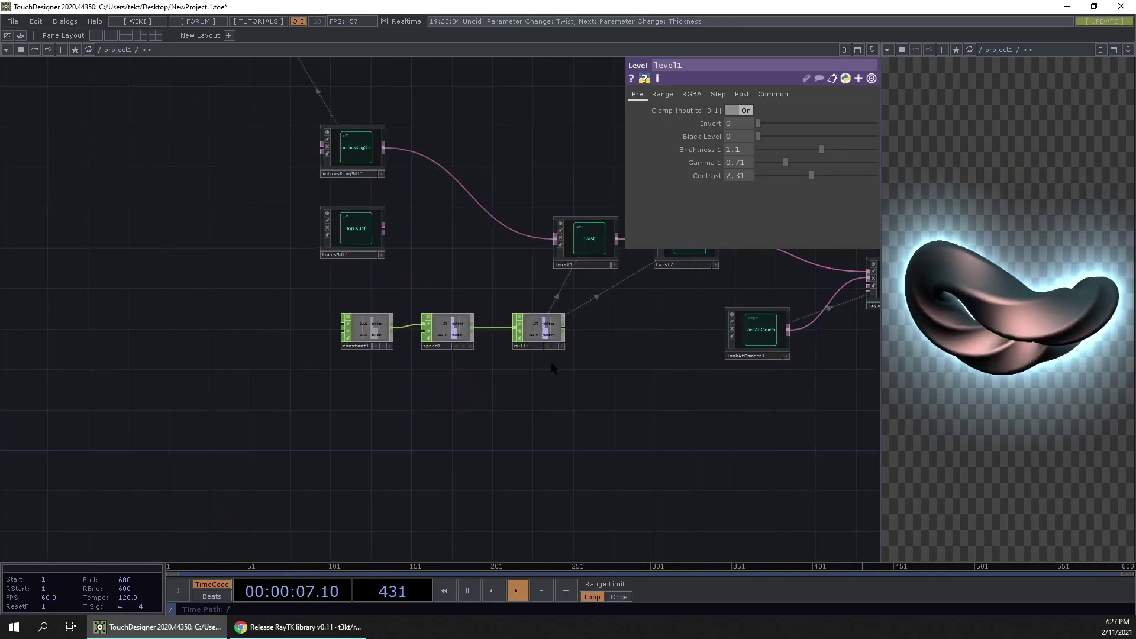
pyautogui.moveTo(548, 355); pyautogui.dragTo(423, 477)
pyautogui.scroll(4, 346, 482)
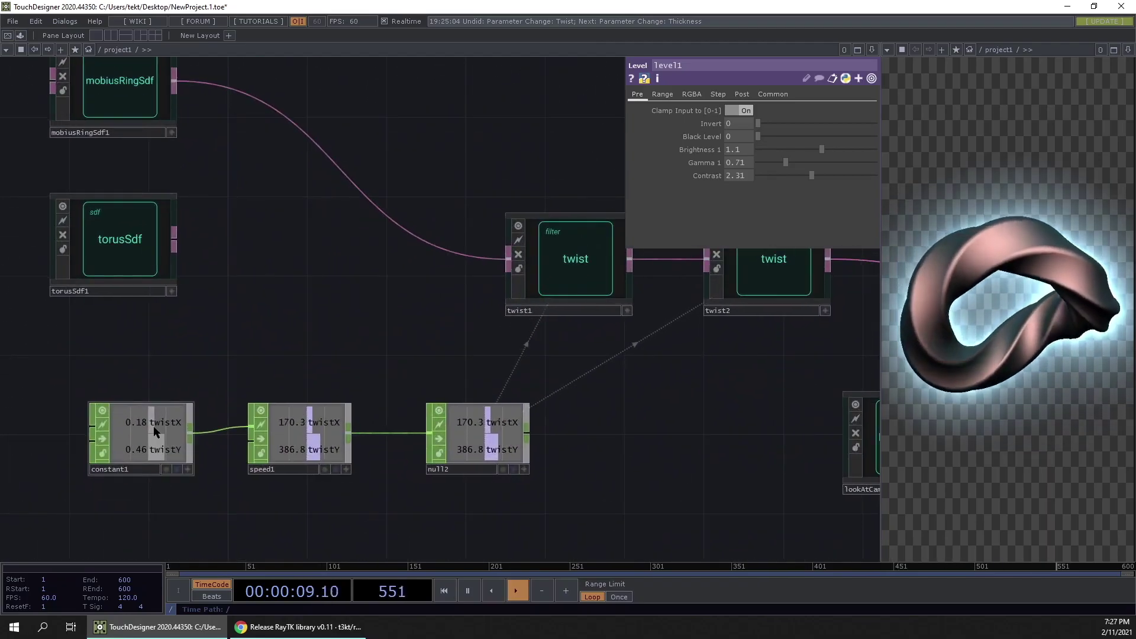
pyautogui.click(124, 93)
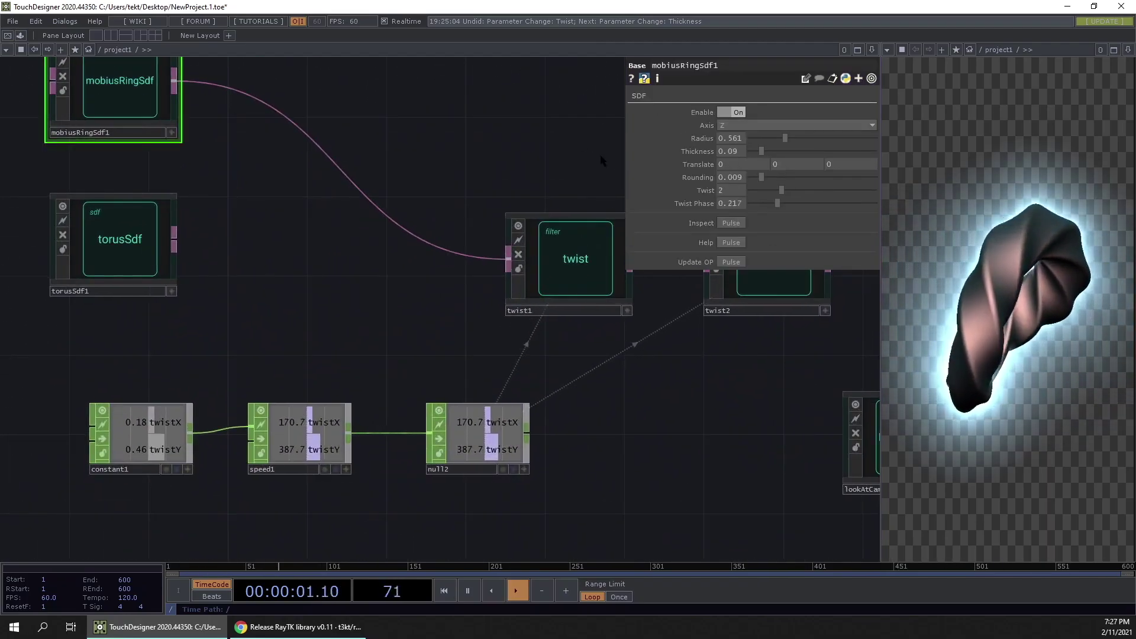
pyautogui.moveTo(785, 204)
pyautogui.mouseDown()
pyautogui.moveTo(821, 219)
pyautogui.moveTo(807, 220)
pyautogui.moveTo(869, 213)
pyautogui.moveTo(775, 222)
pyautogui.moveTo(853, 216)
pyautogui.moveTo(801, 220)
pyautogui.mouseUp()
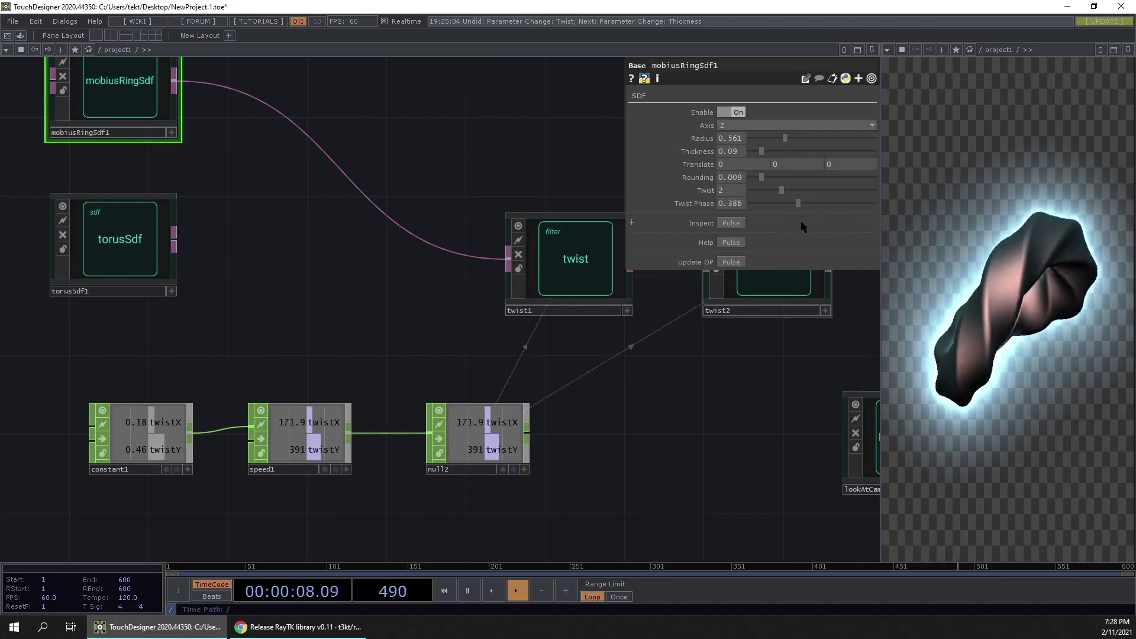
# Add a third channel named twistPhase to constant1 and set its value to 0.15.
pyautogui.click(142, 435)
pyautogui.click(724, 136)
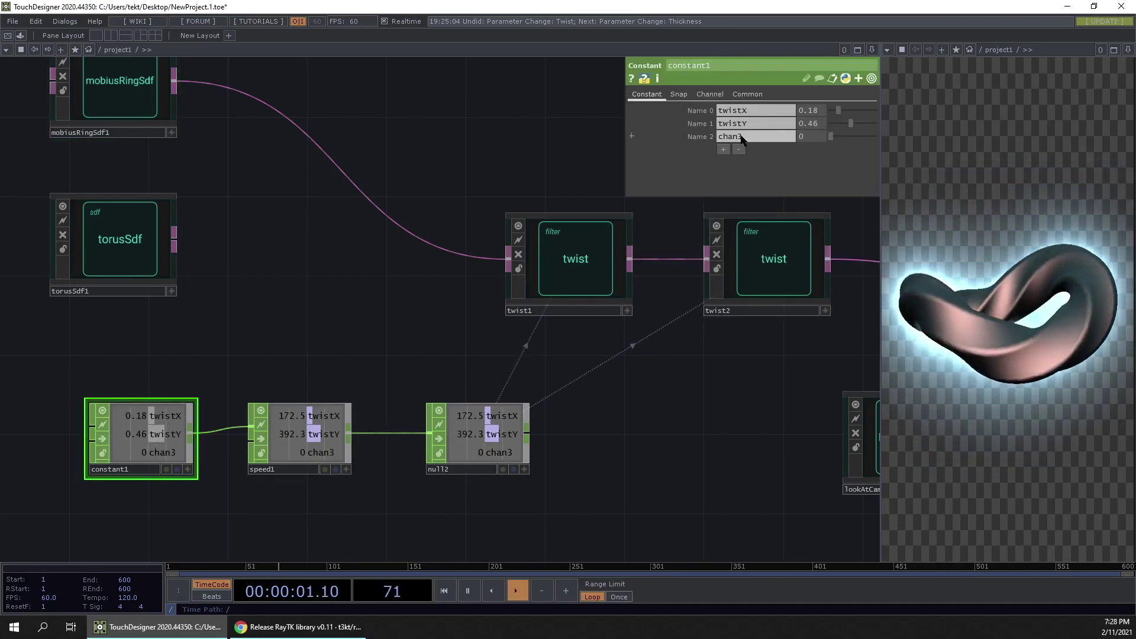
pyautogui.click(741, 137)
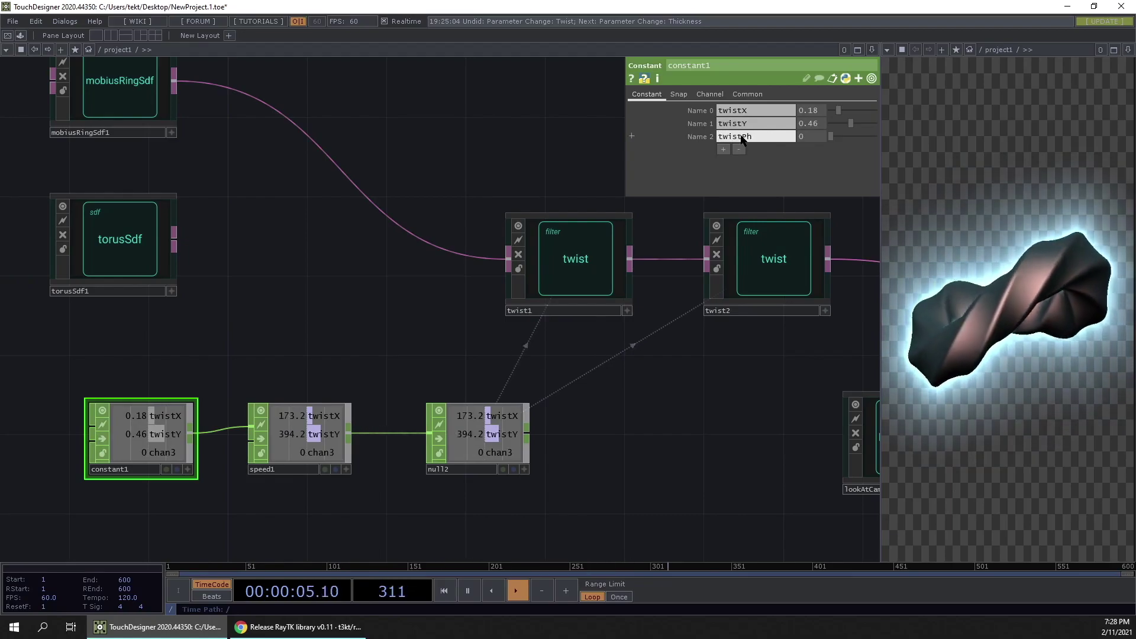
pyautogui.press('Return')
pyautogui.moveTo(835, 137); pyautogui.dragTo(837, 135)
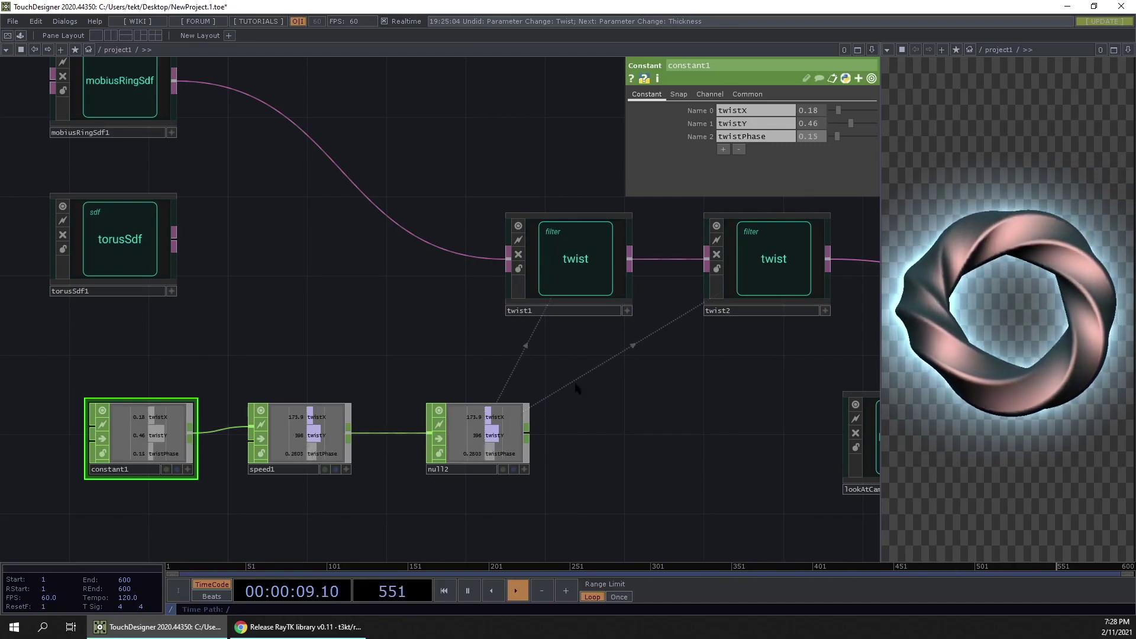
# Link mobiusRingSdf1's Twist Phase to null2's twistPhase channel as a CHOP reference, and set twistPhase to -0.32 in constant1.
pyautogui.click(504, 429)
pyautogui.moveTo(502, 455); pyautogui.dragTo(733, 204)
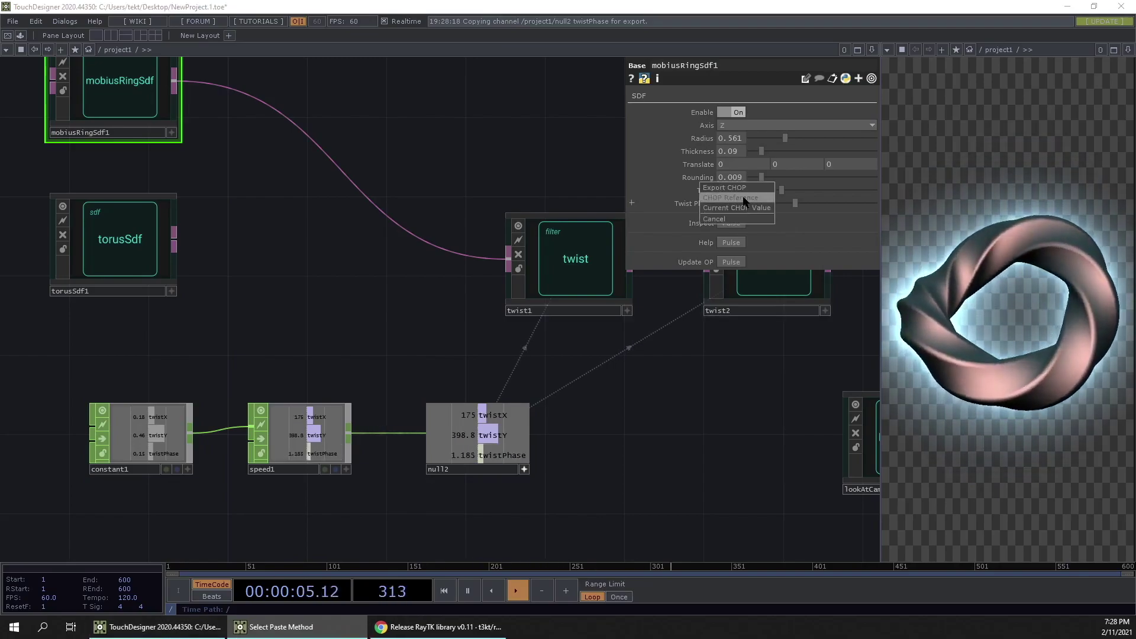
pyautogui.click(731, 198)
pyautogui.click(140, 438)
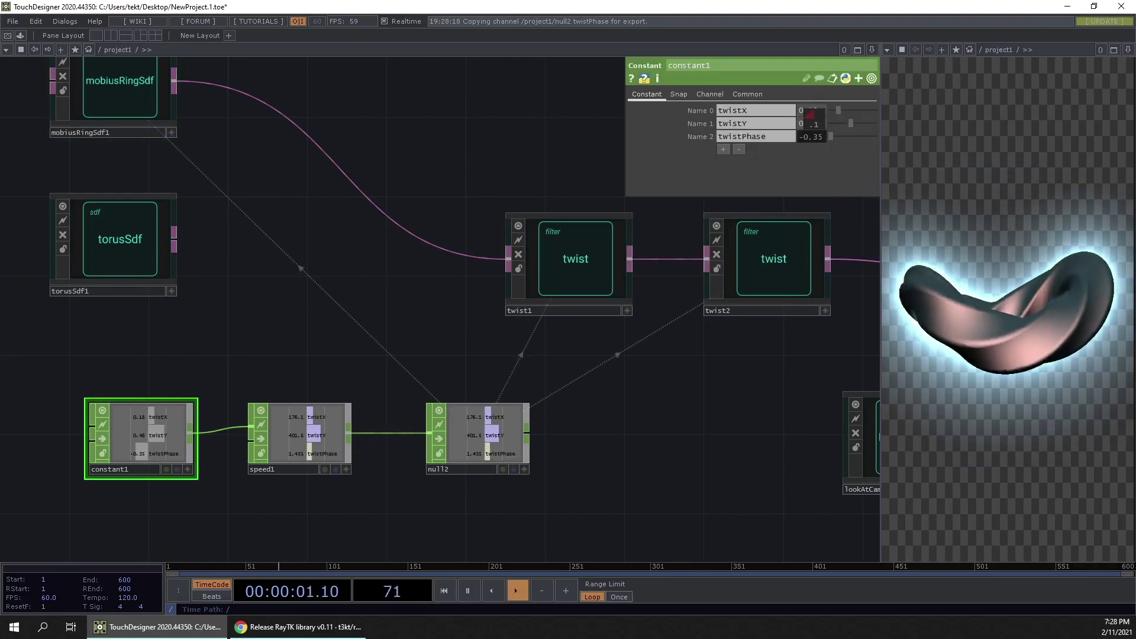
pyautogui.moveTo(819, 136); pyautogui.dragTo(827, 149, button='middle')
# Move constant1 away from speed1 and wire a new Math CHOP between the two.
pyautogui.moveTo(452, 361); pyautogui.dragTo(635, 329)
pyautogui.moveTo(544, 471); pyautogui.dragTo(677, 420)
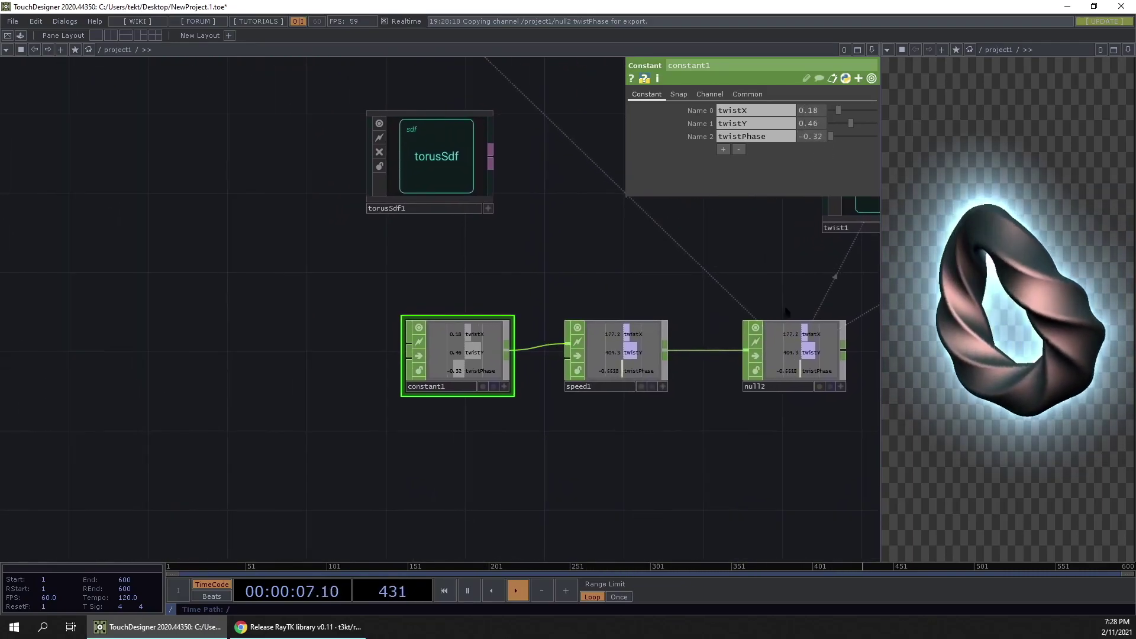
pyautogui.moveTo(603, 427); pyautogui.dragTo(421, 403)
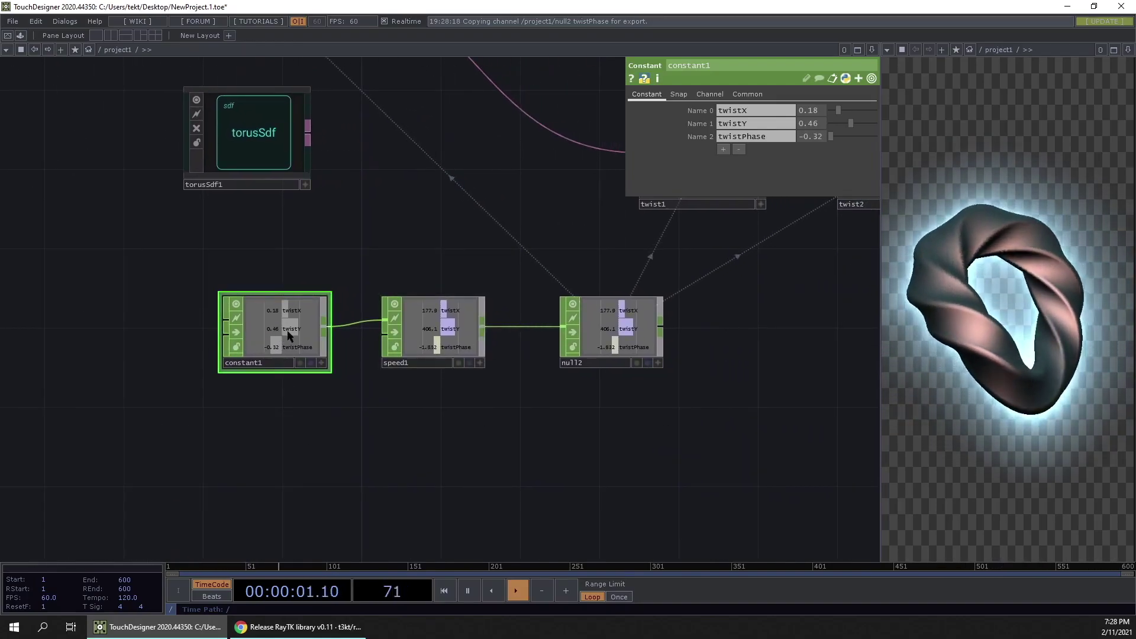
pyautogui.moveTo(263, 338); pyautogui.dragTo(34, 336)
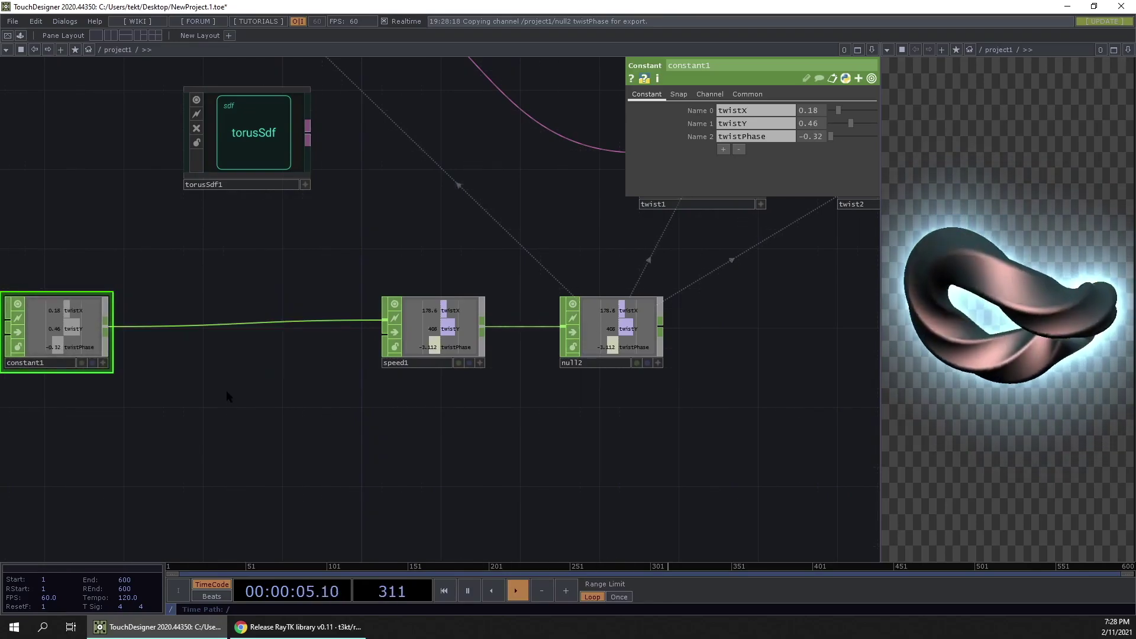
pyautogui.press('Tab')
pyautogui.click(109, 249)
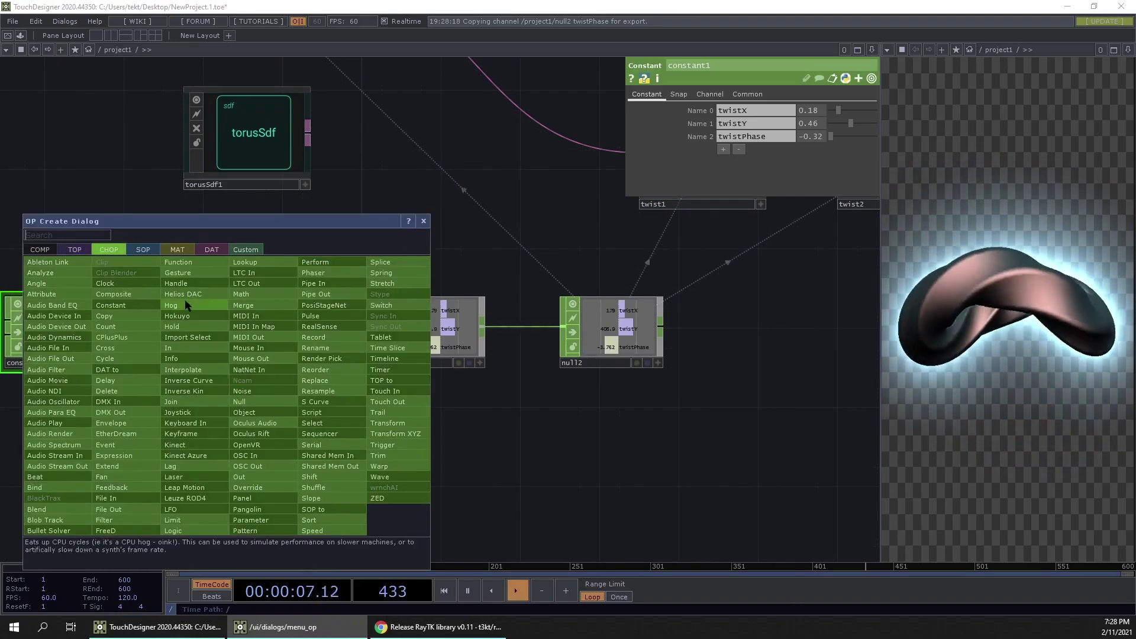
pyautogui.click(246, 294)
pyautogui.click(217, 325)
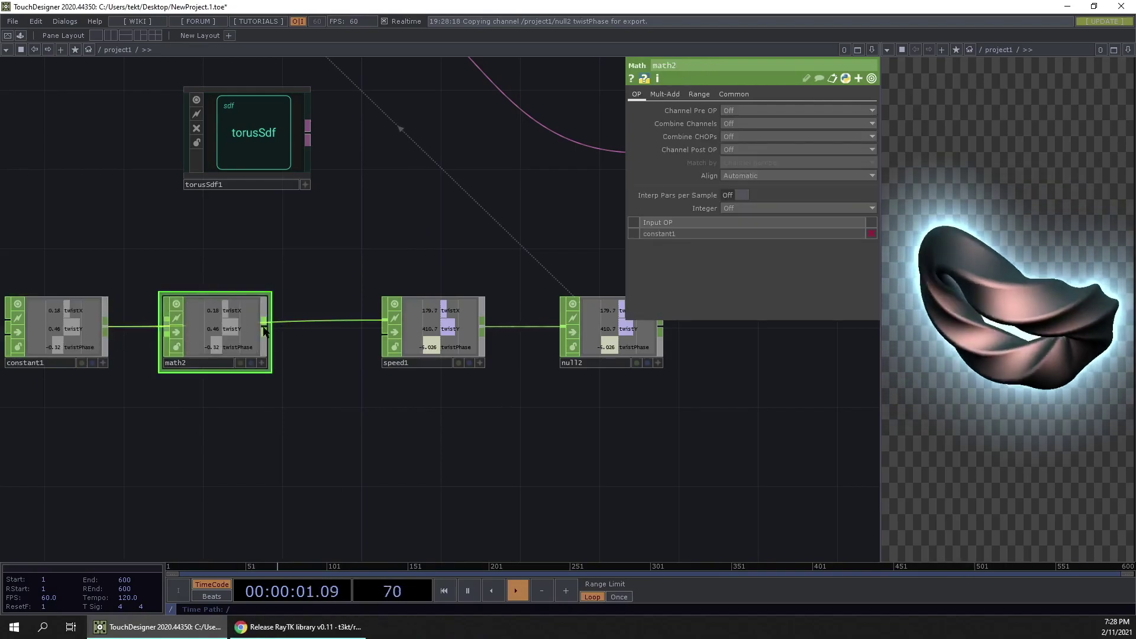
pyautogui.moveTo(264, 326); pyautogui.dragTo(368, 325)
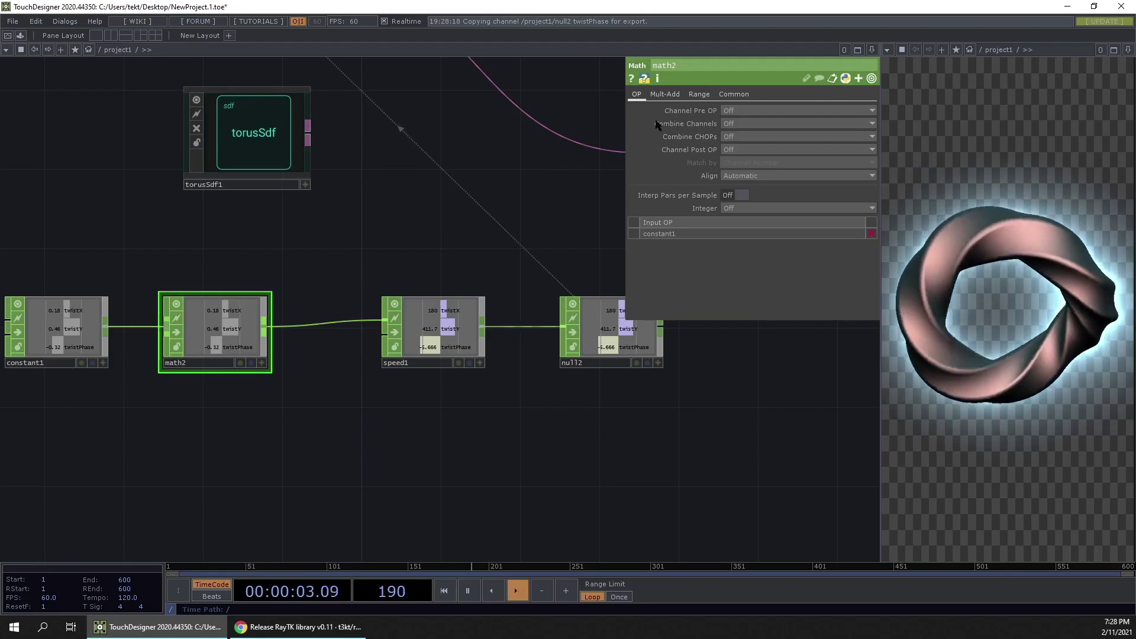
# Set the Multiply value of math2 to 0.54 to slow down all the twist channels.
pyautogui.click(662, 95)
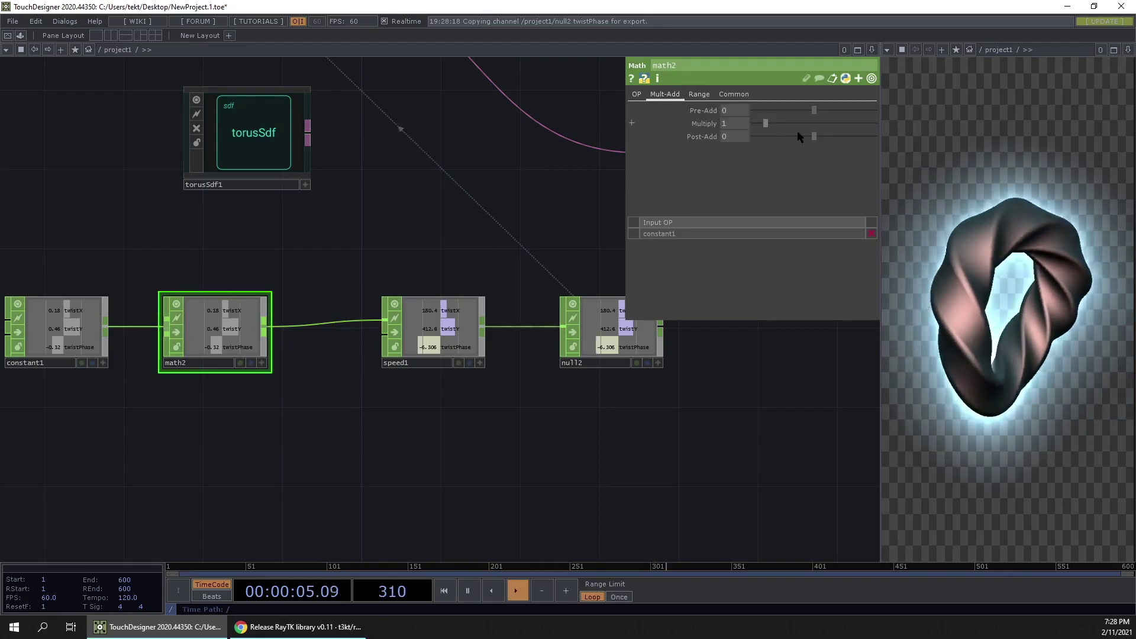
pyautogui.moveTo(766, 124)
pyautogui.mouseDown()
pyautogui.moveTo(778, 120)
pyautogui.moveTo(767, 128)
pyautogui.mouseUp()
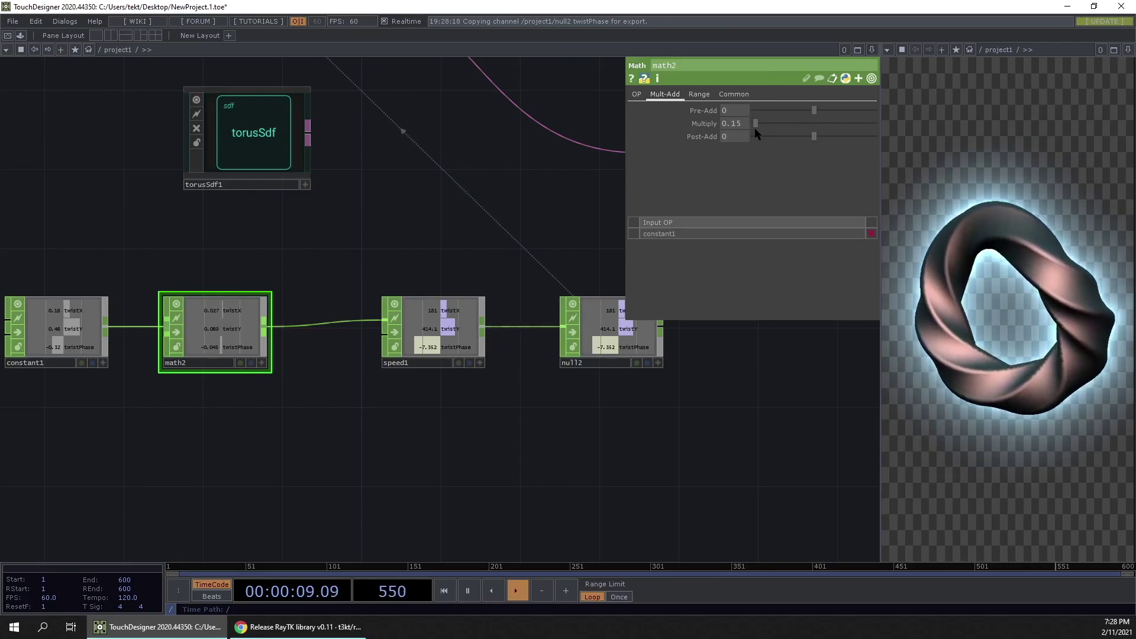
pyautogui.moveTo(755, 130)
pyautogui.mouseDown()
pyautogui.moveTo(926, 115)
pyautogui.moveTo(909, 129)
pyautogui.moveTo(768, 146)
pyautogui.mouseUp()
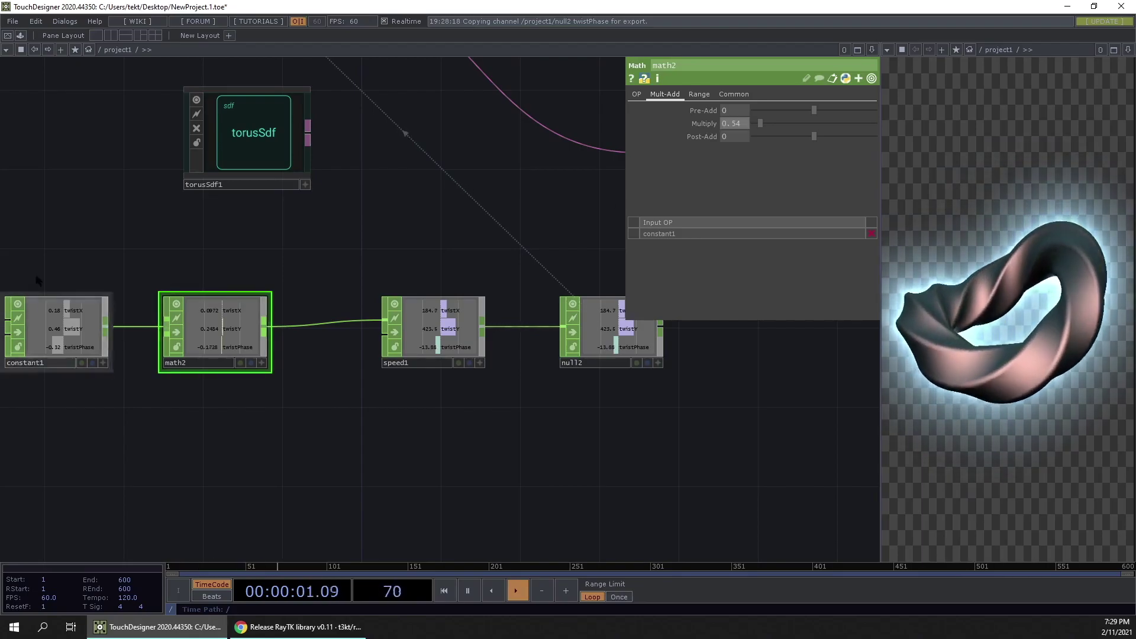
# Review the network from the twist controls through raymarchRender3D to the renderSelect1 glow chain.
pyautogui.press('h')
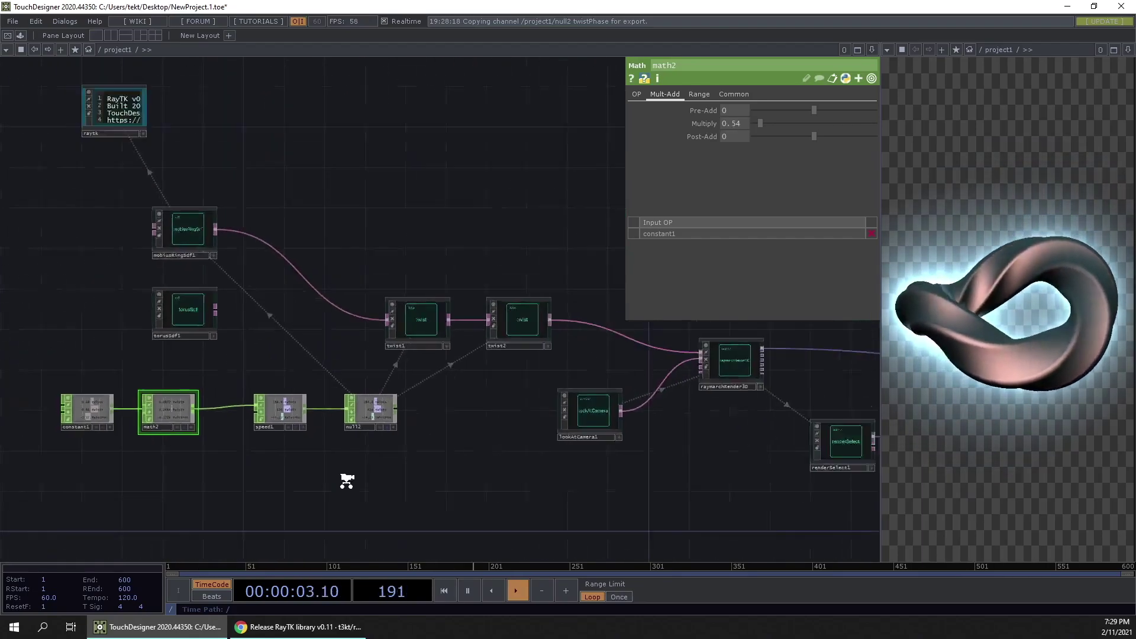
pyautogui.moveTo(781, 511); pyautogui.dragTo(426, 442)
pyautogui.moveTo(634, 446); pyautogui.dragTo(528, 512)
pyautogui.scroll(3, 129, 545)
pyautogui.moveTo(130, 545); pyautogui.dragTo(170, 466)
pyautogui.scroll(-3, 170, 467)
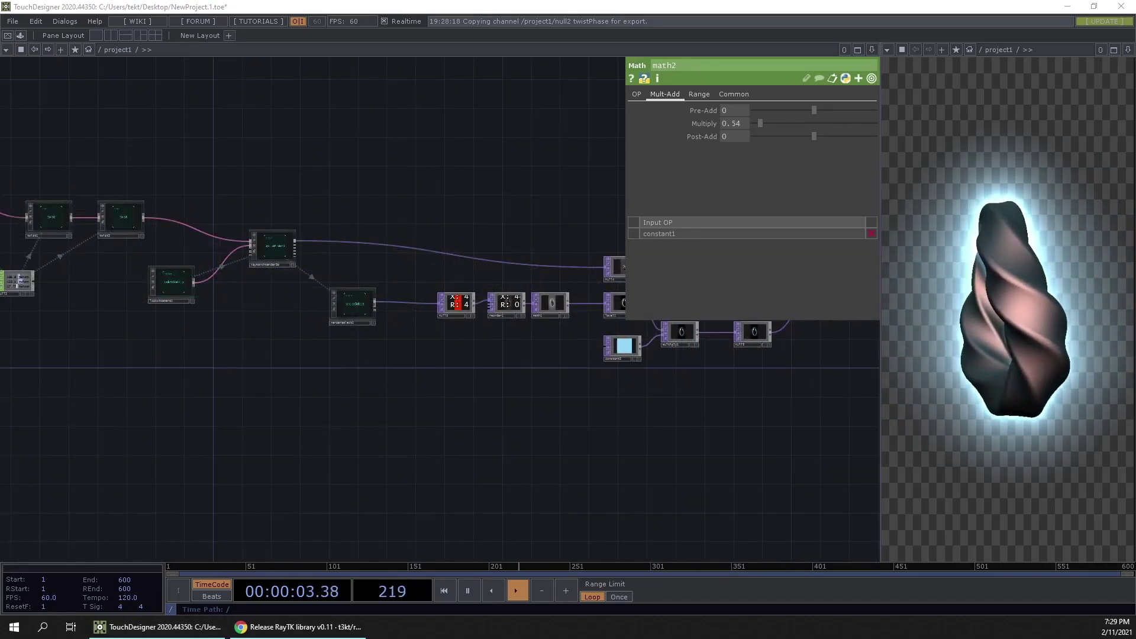
pyautogui.moveTo(356, 435); pyautogui.dragTo(310, 421)
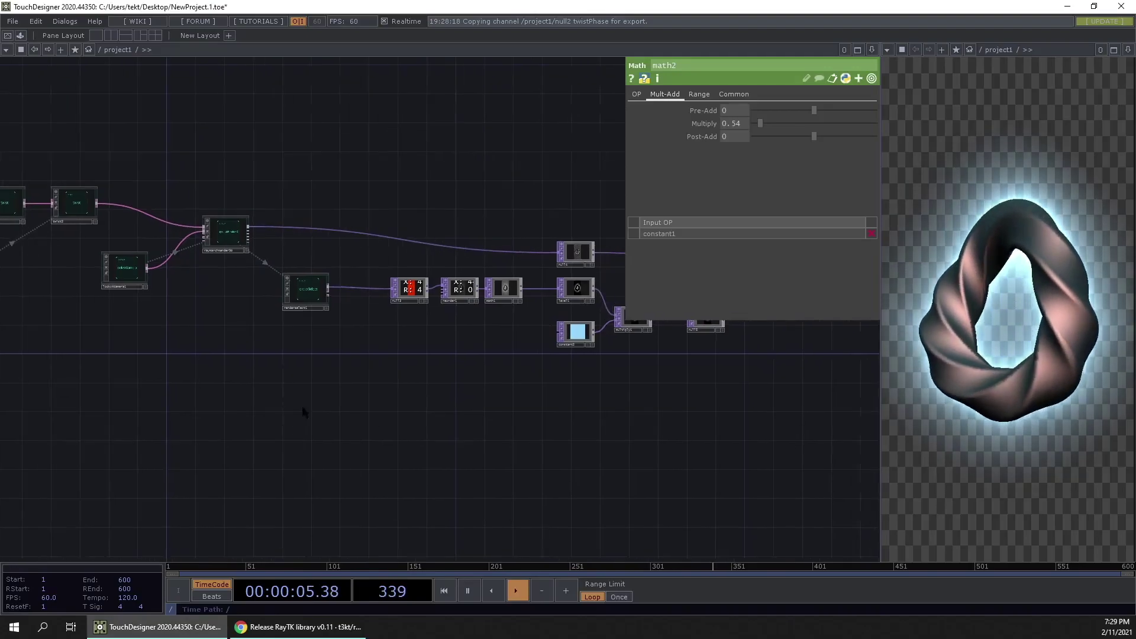
pyautogui.scroll(2, 304, 344)
pyautogui.scroll(2, 235, 307)
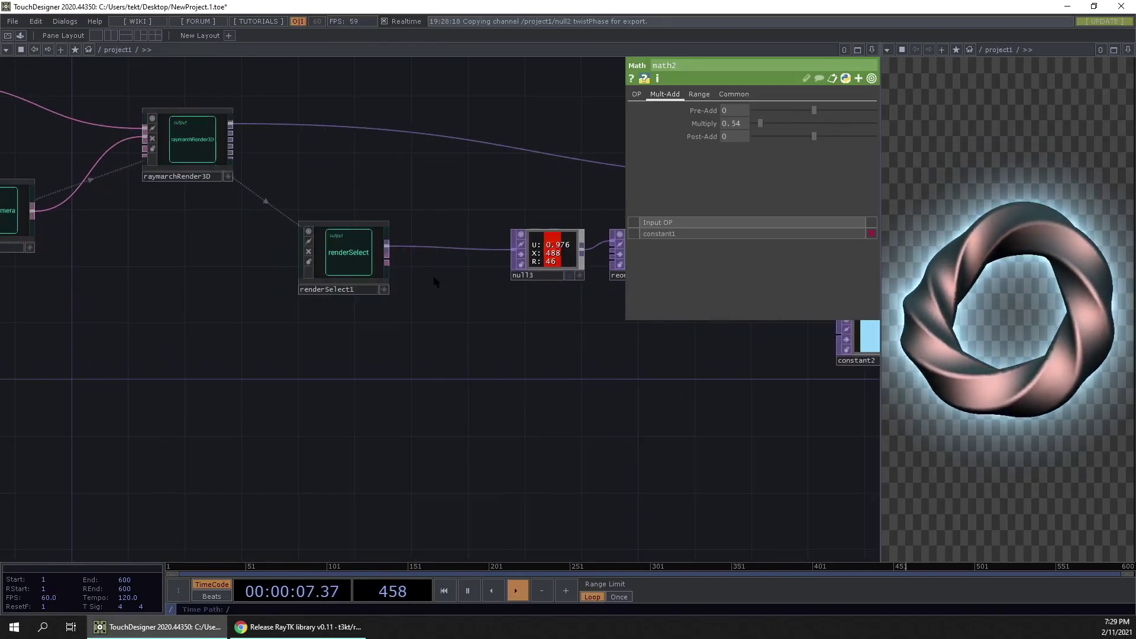
pyautogui.moveTo(451, 375); pyautogui.dragTo(332, 355)
pyautogui.scroll(3, 236, 249)
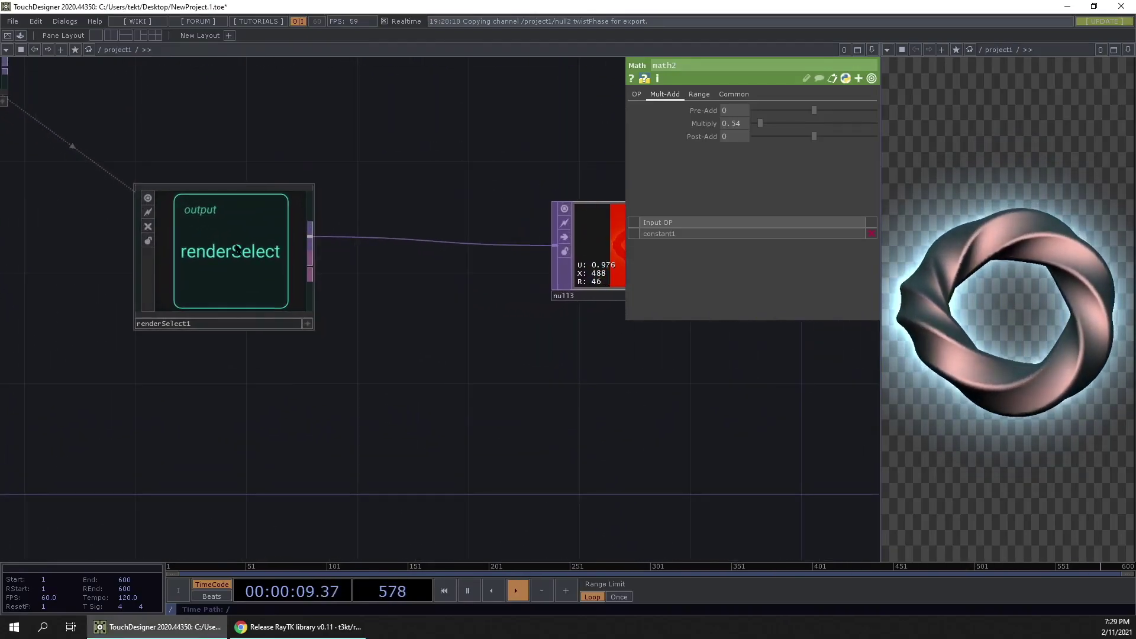
pyautogui.scroll(-3, 235, 249)
# Try to duplicate renderSelect1, reorder1, math1 and level1 into the empty area below the glow chain.
pyautogui.click(232, 248)
pyautogui.moveTo(331, 366); pyautogui.dragTo(337, 357)
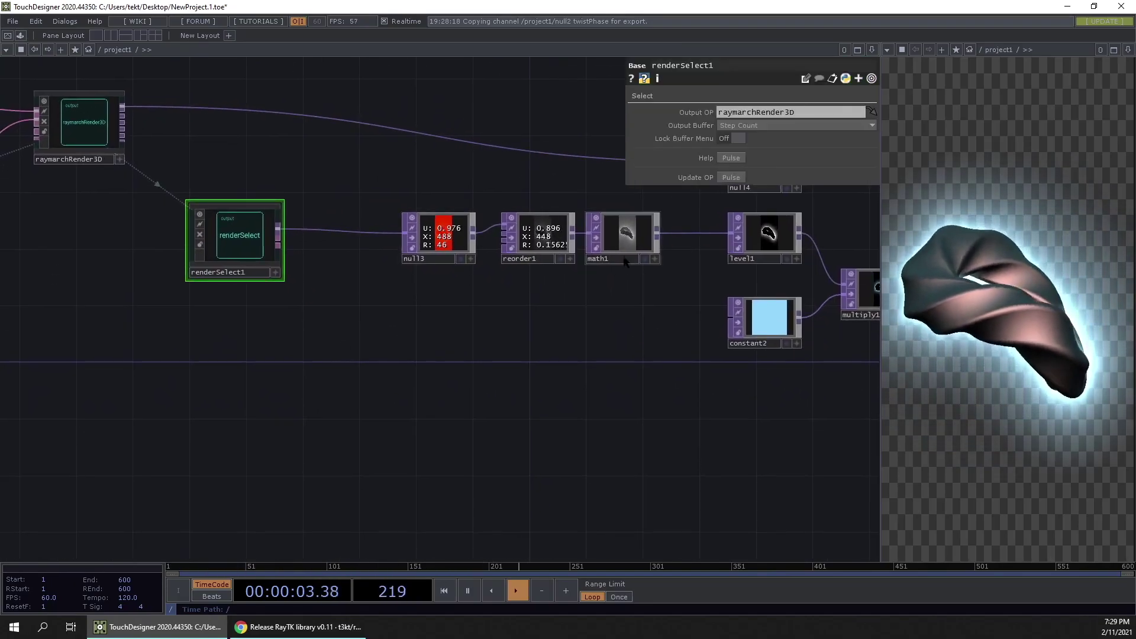
pyautogui.moveTo(645, 380); pyautogui.dragTo(560, 333)
pyautogui.moveTo(649, 464); pyautogui.dragTo(534, 514)
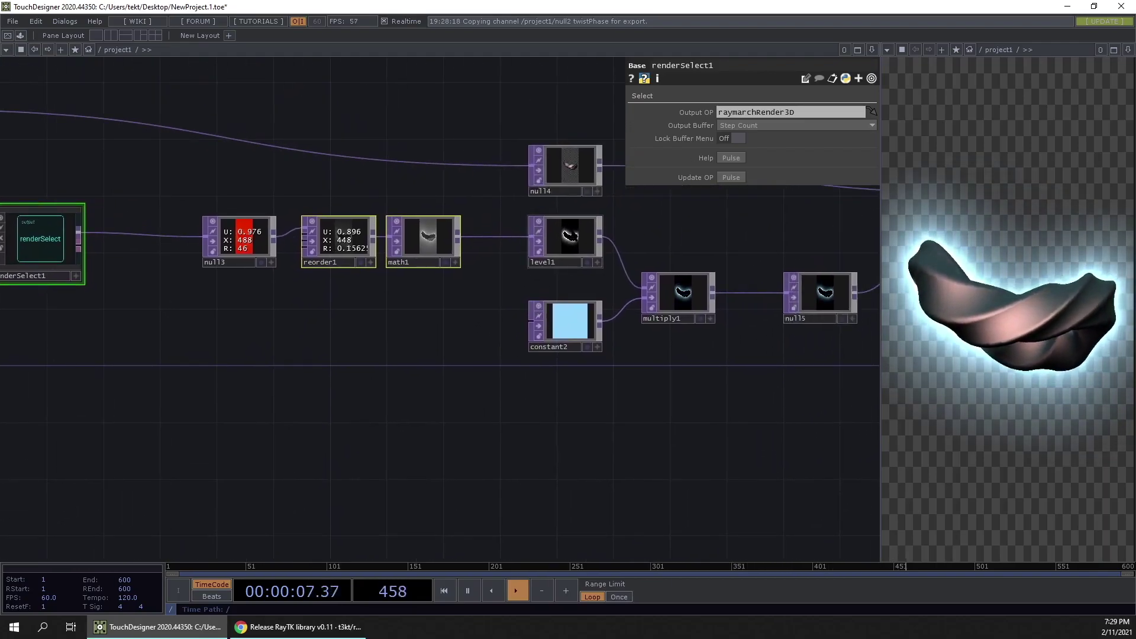
pyautogui.hotkey('ctrl', 'c')
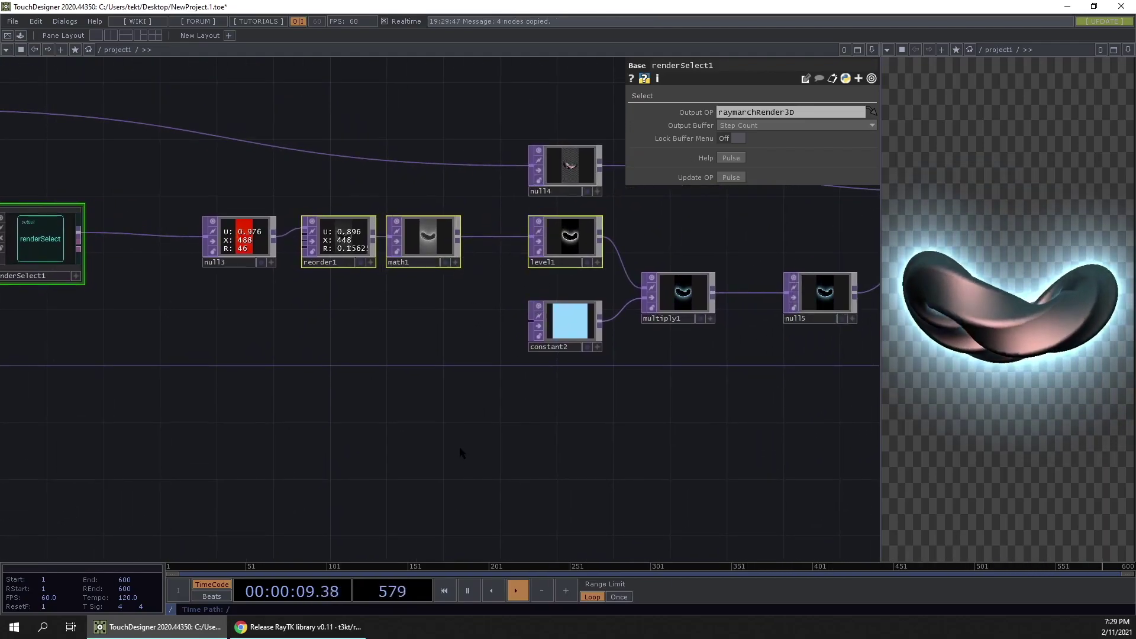
pyautogui.scroll(-5, 507, 413)
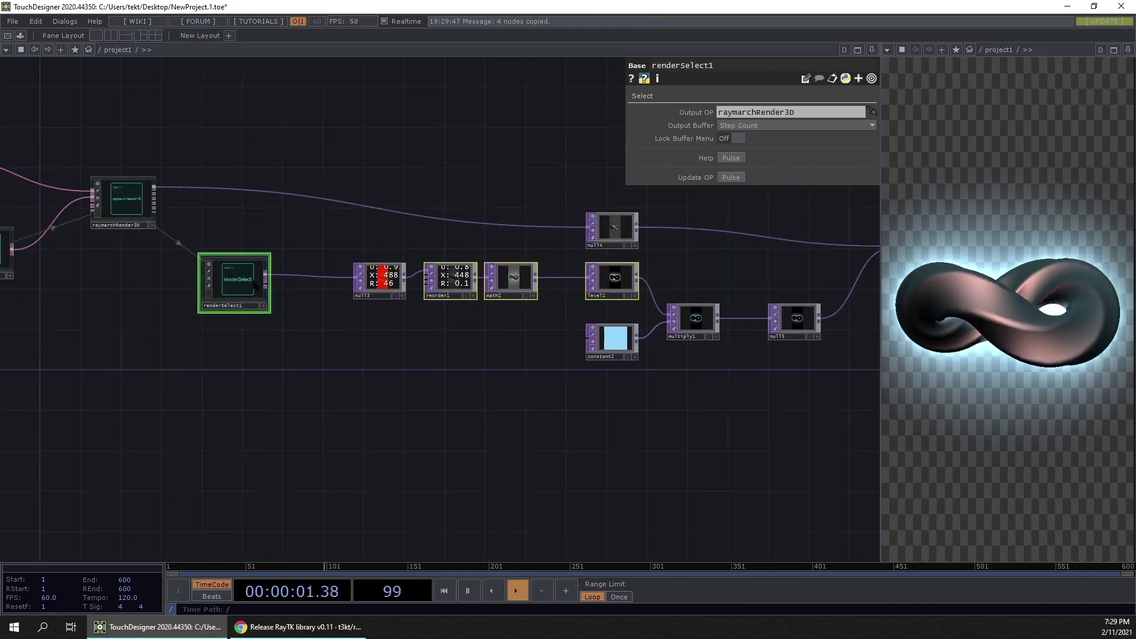
pyautogui.scroll(3, 262, 289)
pyautogui.moveTo(466, 459); pyautogui.dragTo(404, 366)
pyautogui.hotkey('ctrl', 'v')
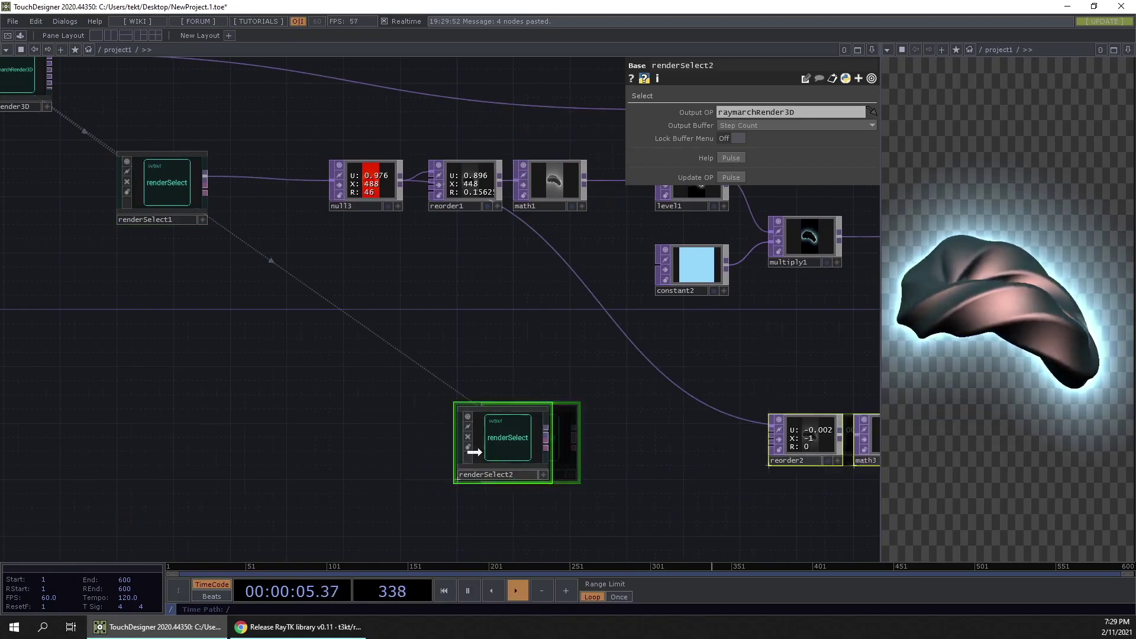
pyautogui.hotkey('ctrl', 'z')
# Duplicate renderSelect1, null3, reorder1, math1 and level1 together as a second chain directly below the original.
pyautogui.moveTo(564, 368); pyautogui.dragTo(520, 539)
pyautogui.moveTo(14, 344); pyautogui.dragTo(748, 359, button='right')
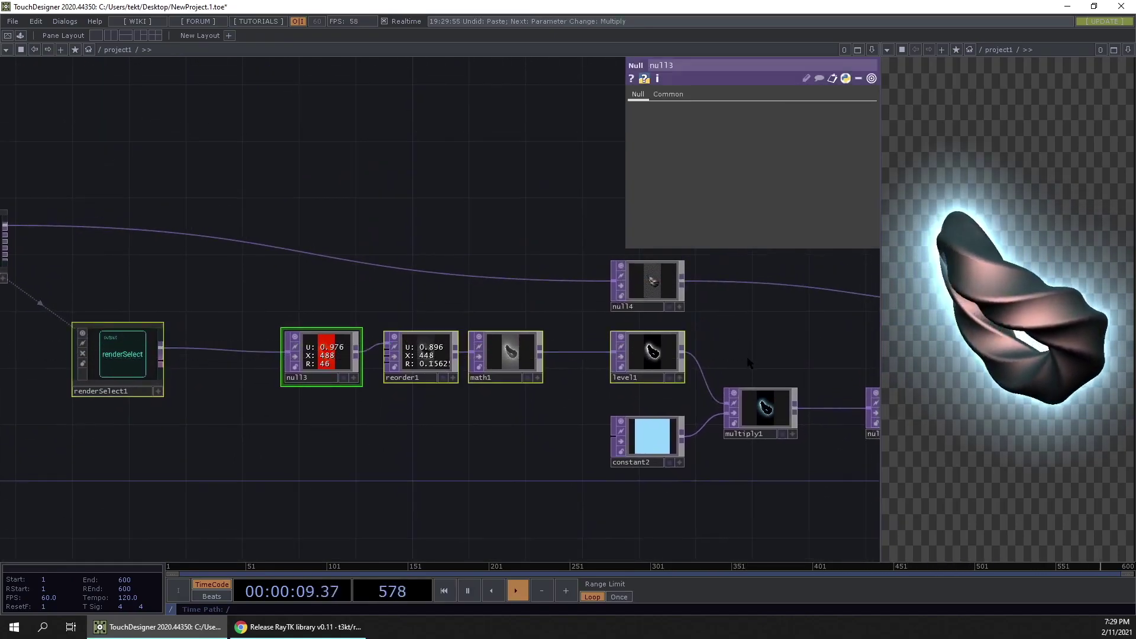
pyautogui.hotkey('ctrl', 'c')
pyautogui.hotkey('ctrl', 'v')
pyautogui.moveTo(386, 509); pyautogui.dragTo(381, 327)
pyautogui.click(381, 442)
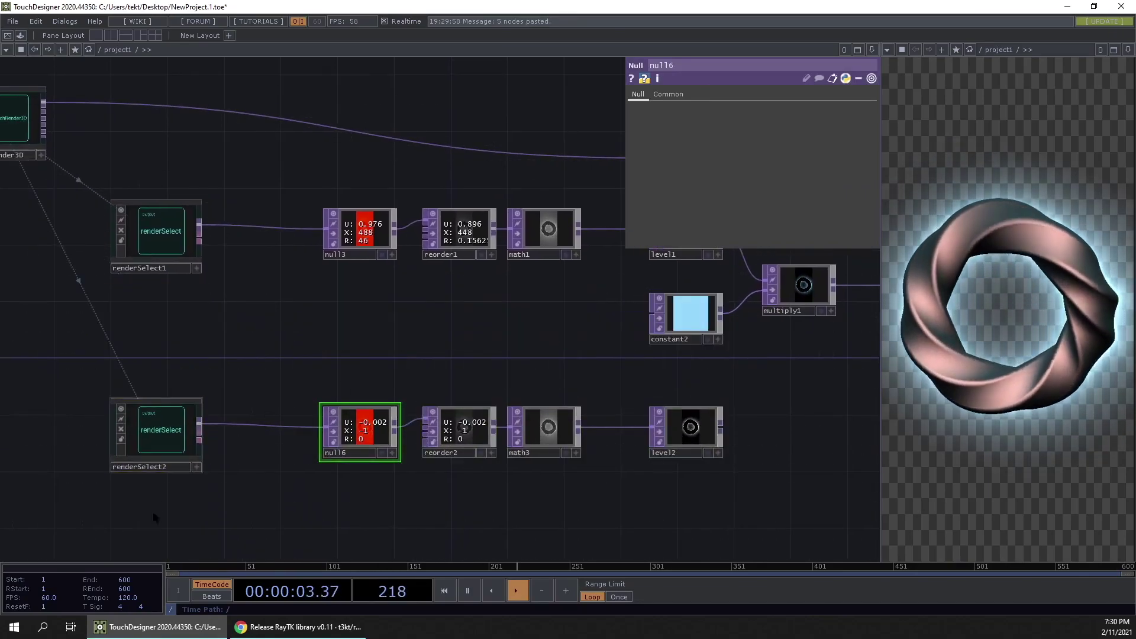
# Set the Output Buffer of renderSelect2 to Near Hit.
pyautogui.click(121, 450)
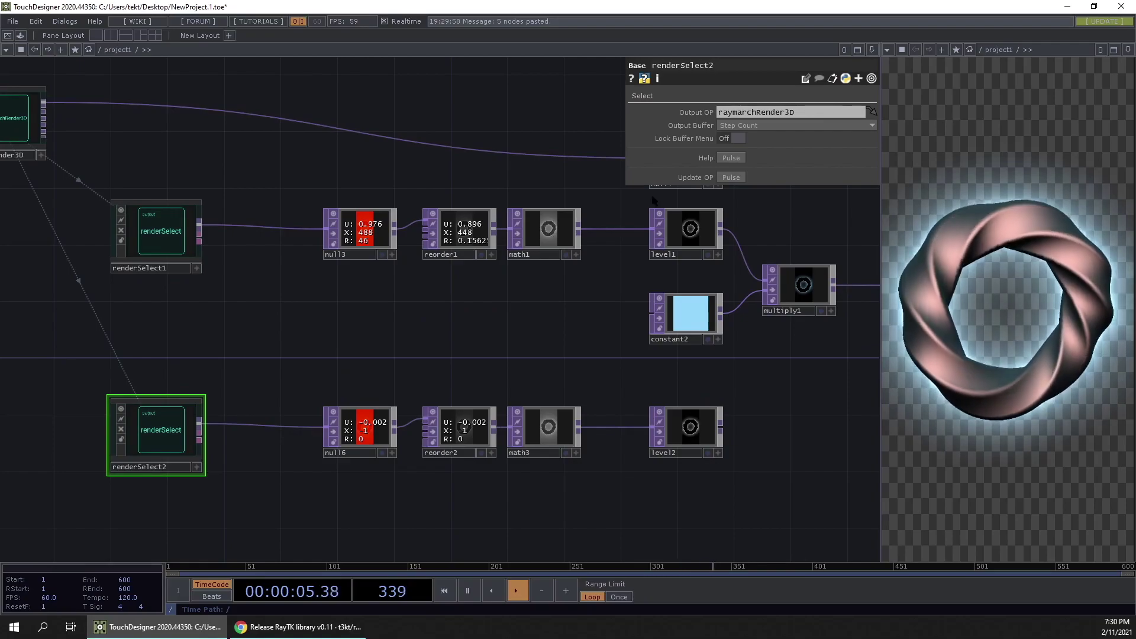
pyautogui.click(764, 126)
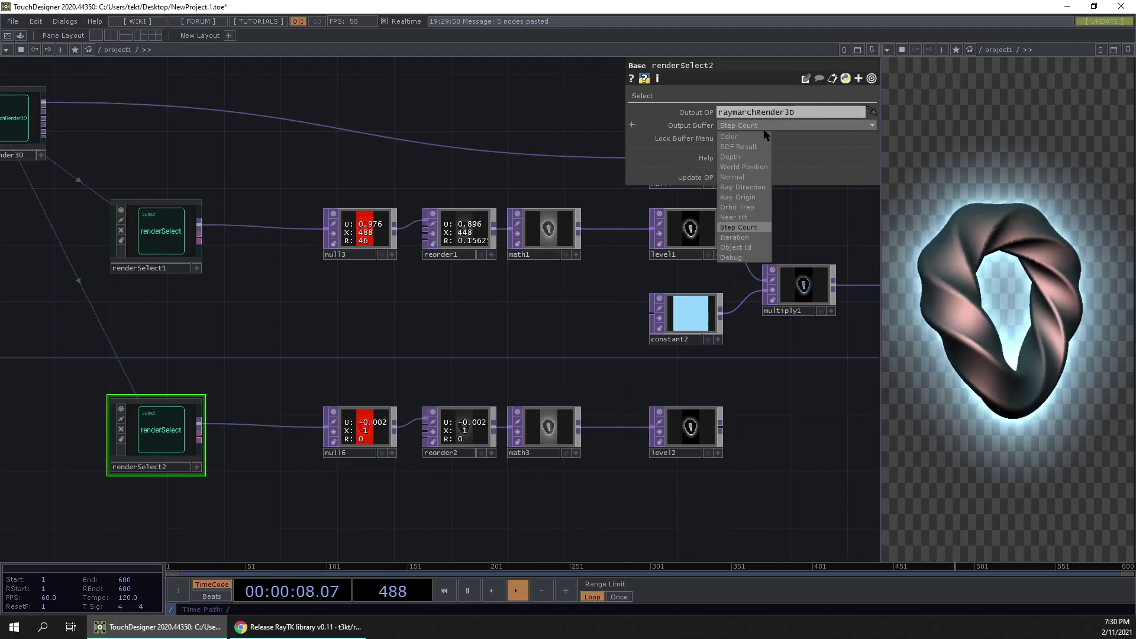
pyautogui.click(754, 215)
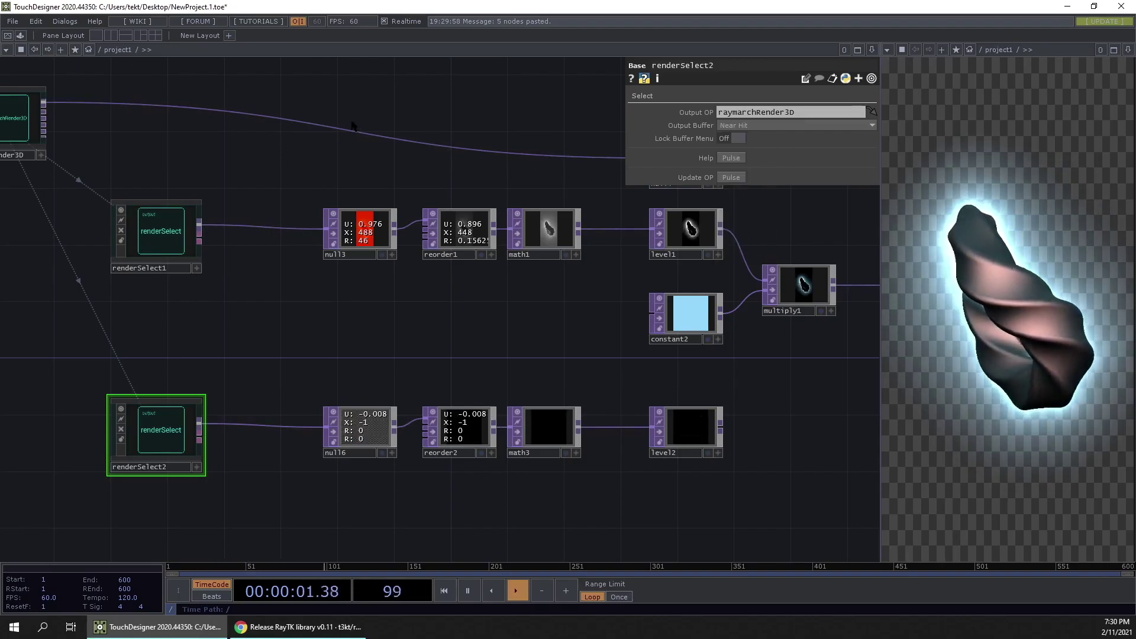
# Enable the Near Hit output on raymarchRender3D.
pyautogui.moveTo(138, 127); pyautogui.dragTo(396, 124)
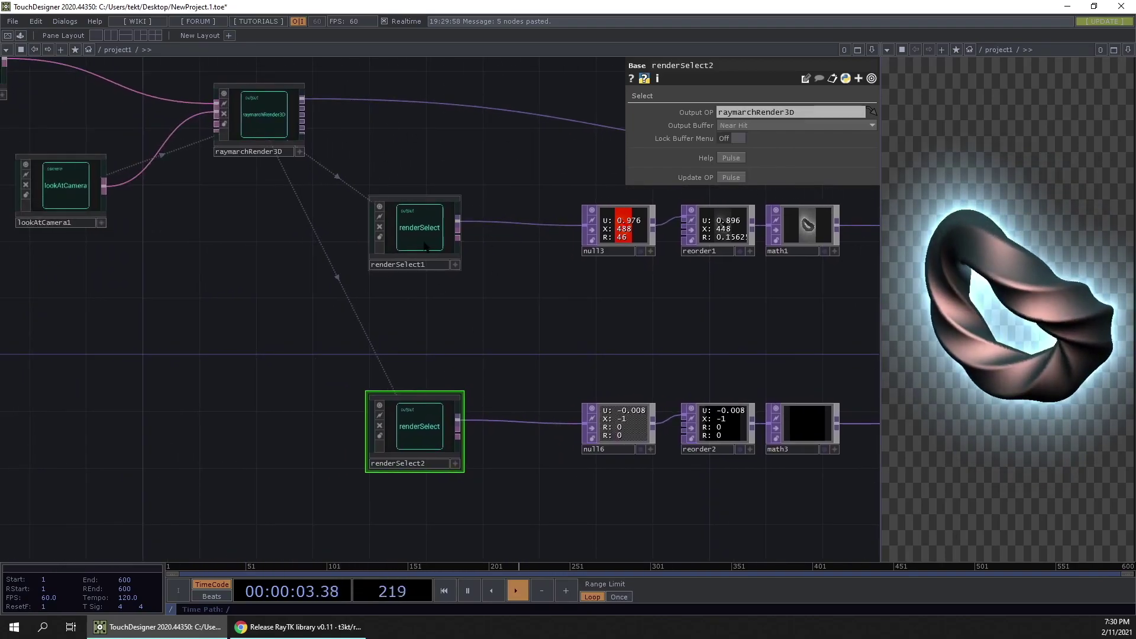
pyautogui.click(264, 117)
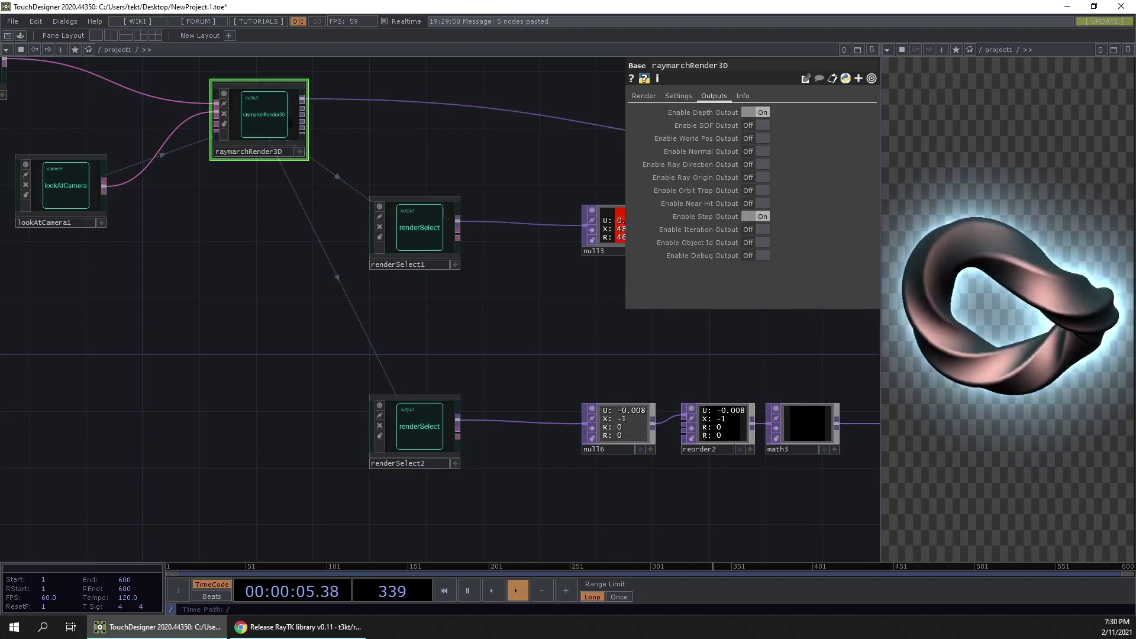
pyautogui.click(762, 204)
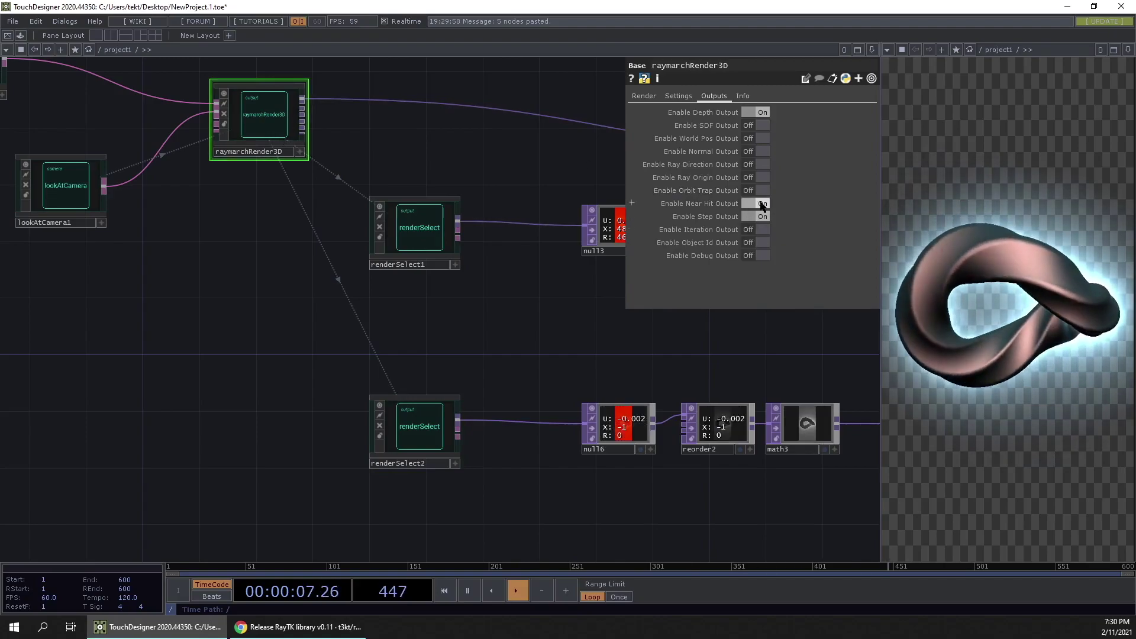
# Examine the near-hit image in reorder2 and null6 of the second chain at close range.
pyautogui.moveTo(762, 487); pyautogui.dragTo(497, 432)
pyautogui.scroll(18, 388, 383)
pyautogui.scroll(-1, 361, 372)
pyautogui.scroll(-6, 361, 372)
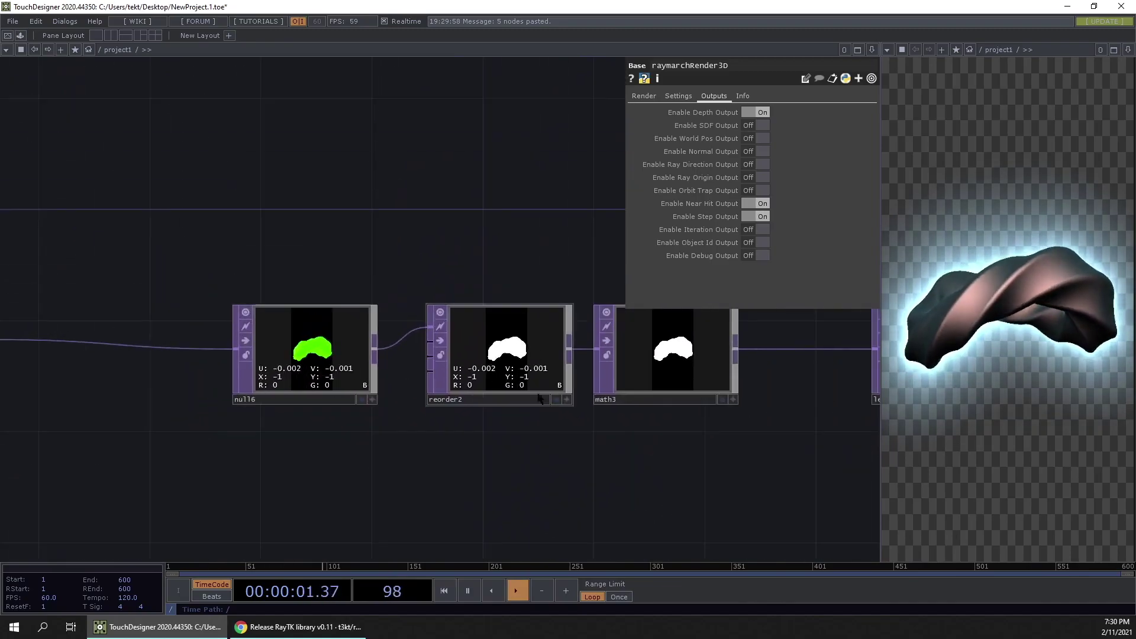
pyautogui.scroll(10, 520, 367)
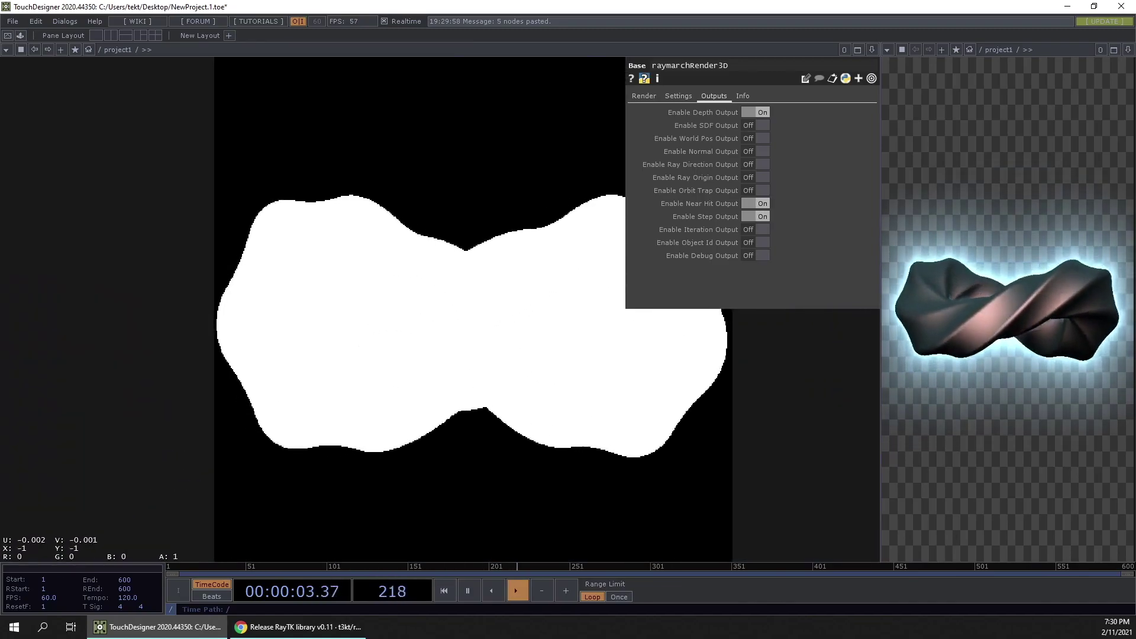
pyautogui.scroll(-6, 520, 350)
pyautogui.moveTo(208, 347); pyautogui.dragTo(297, 348)
pyautogui.scroll(7, 398, 371)
pyautogui.scroll(4, 397, 371)
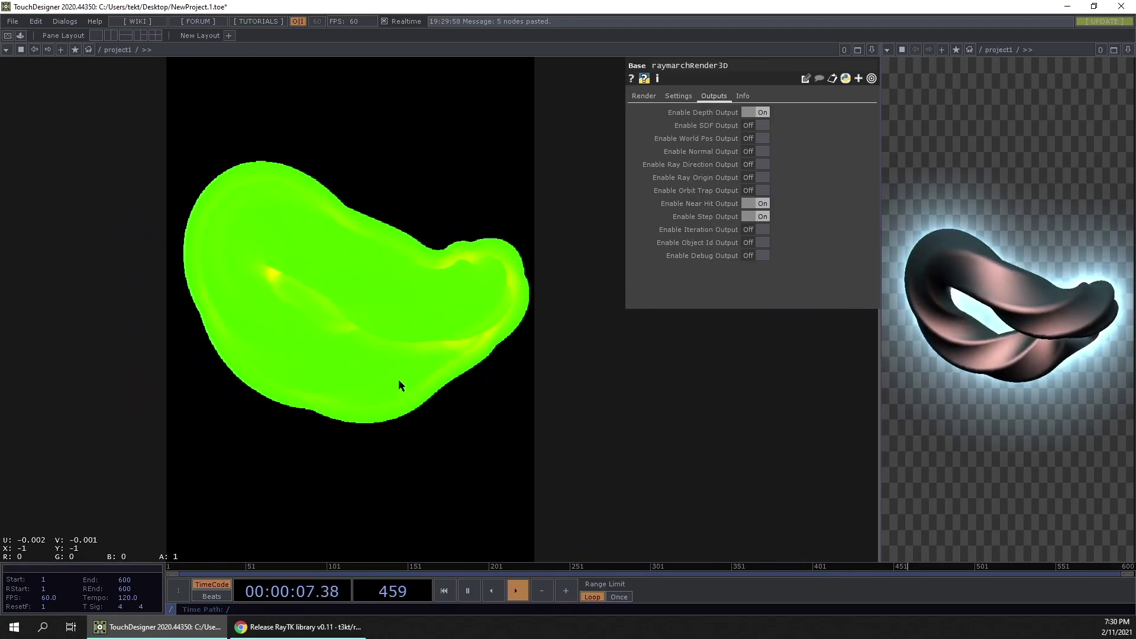
pyautogui.scroll(4, 399, 381)
pyautogui.scroll(-5, 403, 380)
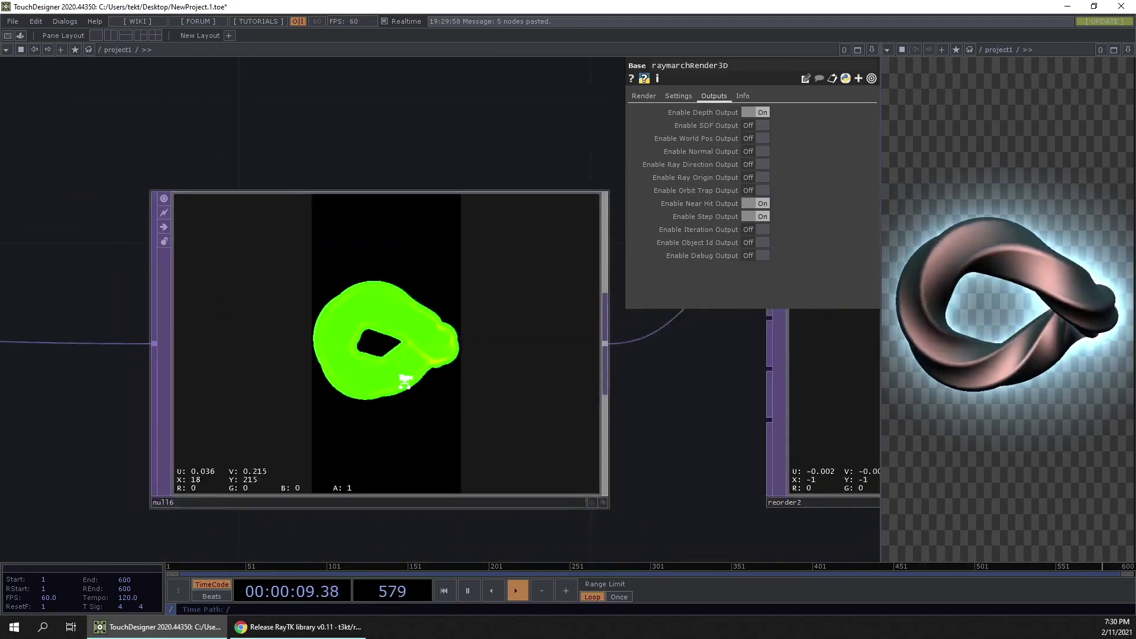
pyautogui.scroll(5, 417, 341)
# Pause the timeline and inspect null6's pixel values around the ring's inner and outer edges.
pyautogui.click(417, 341)
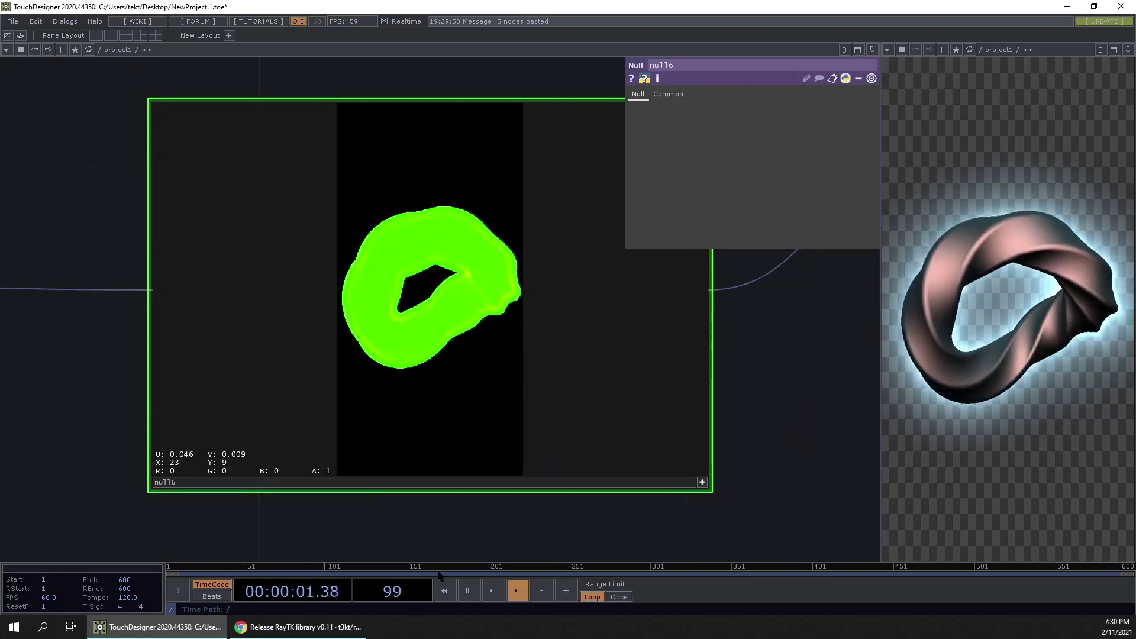
pyautogui.press('space')
pyautogui.scroll(5, 402, 389)
pyautogui.scroll(3, 532, 249)
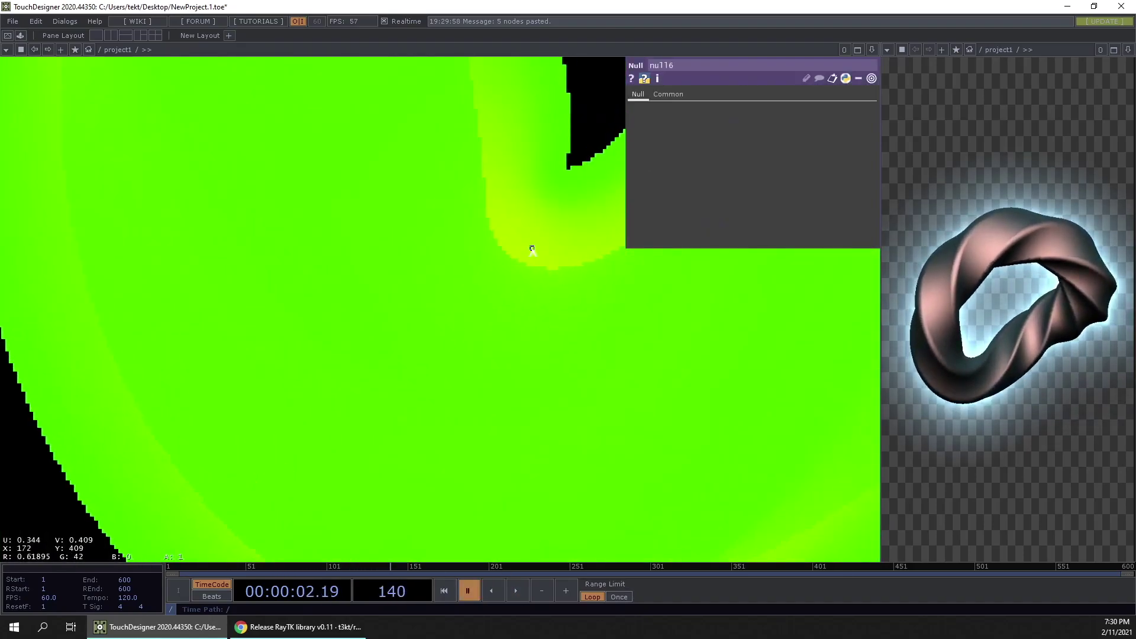
pyautogui.scroll(-4, 520, 322)
pyautogui.scroll(3, 467, 378)
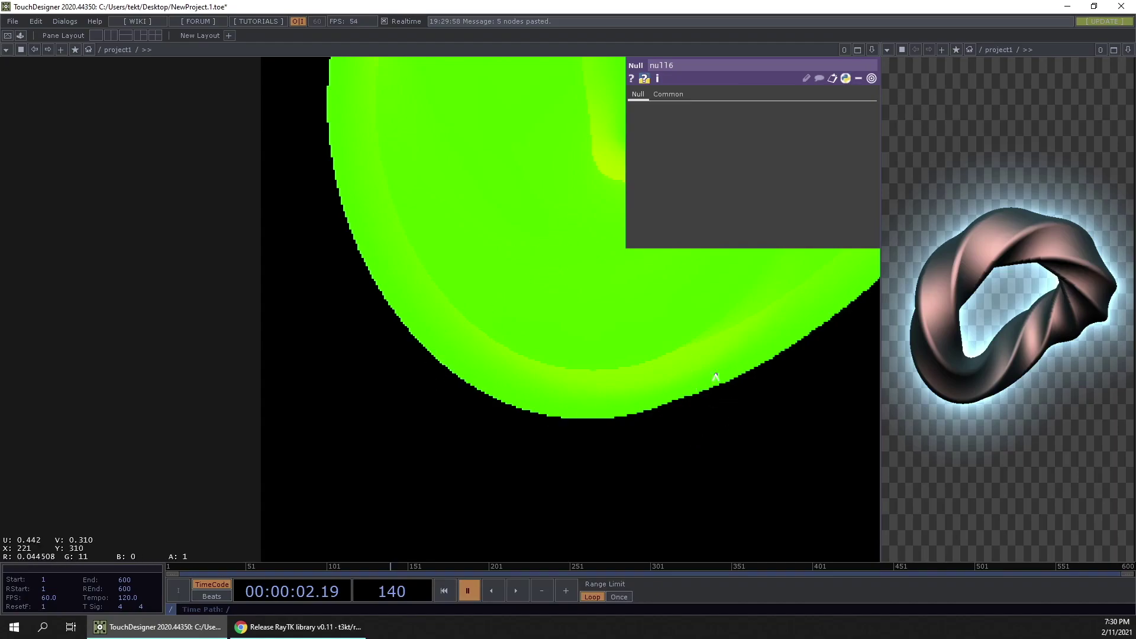
pyautogui.scroll(-10, 726, 390)
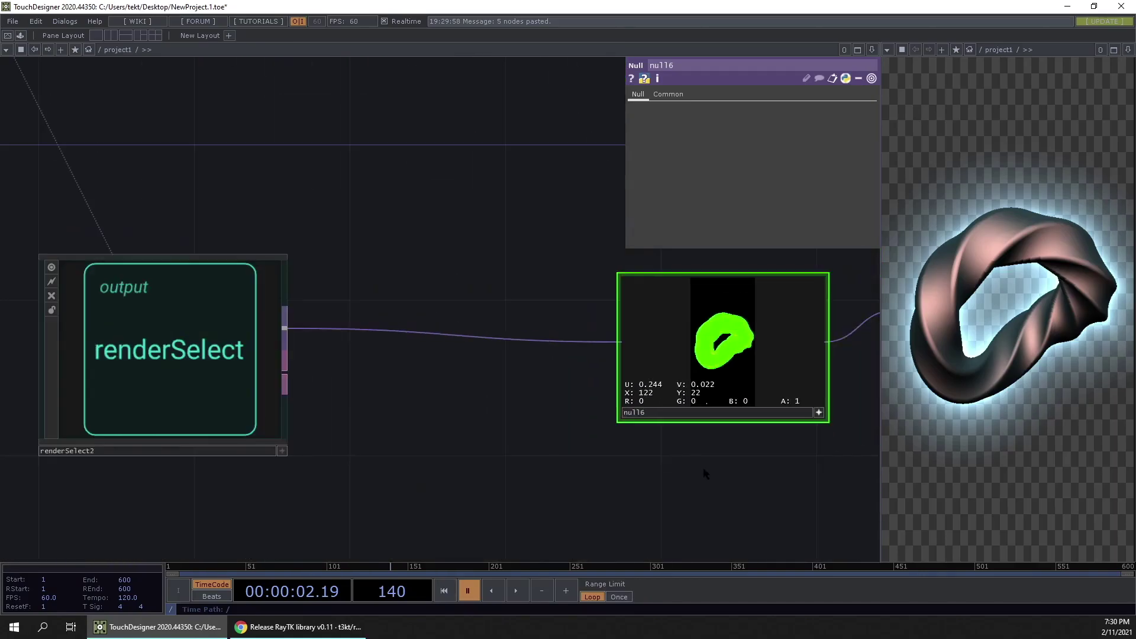
# Set reorder2's red, green and blue outputs to the Red channel of Input 1.
pyautogui.moveTo(703, 467); pyautogui.dragTo(307, 443)
pyautogui.scroll(-2, 413, 453)
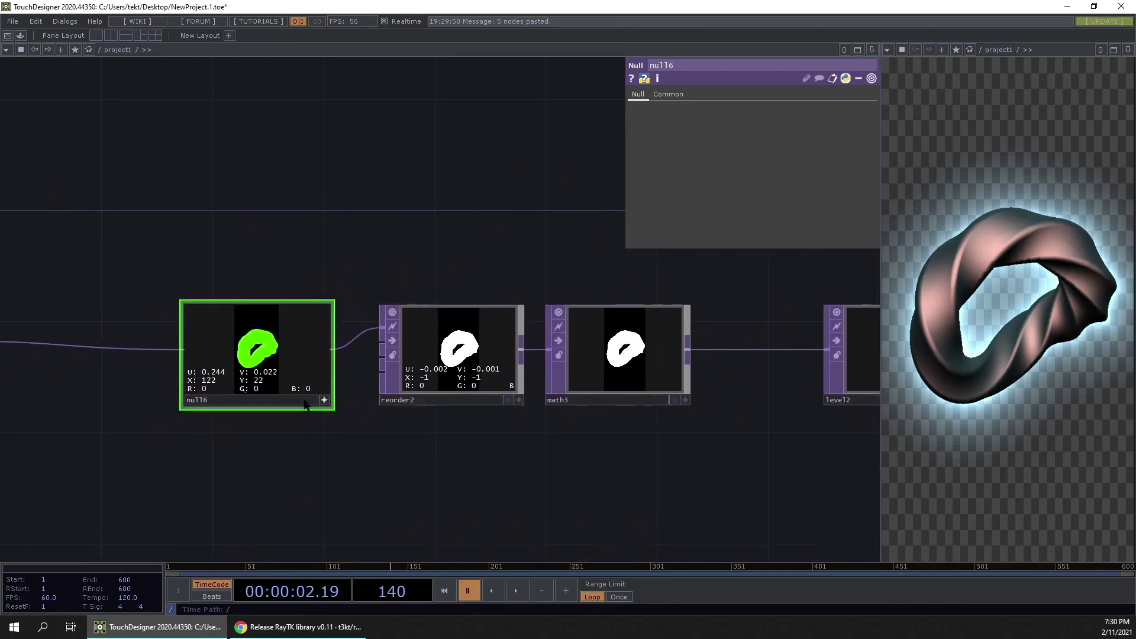
pyautogui.scroll(4, 256, 383)
pyautogui.click(578, 324)
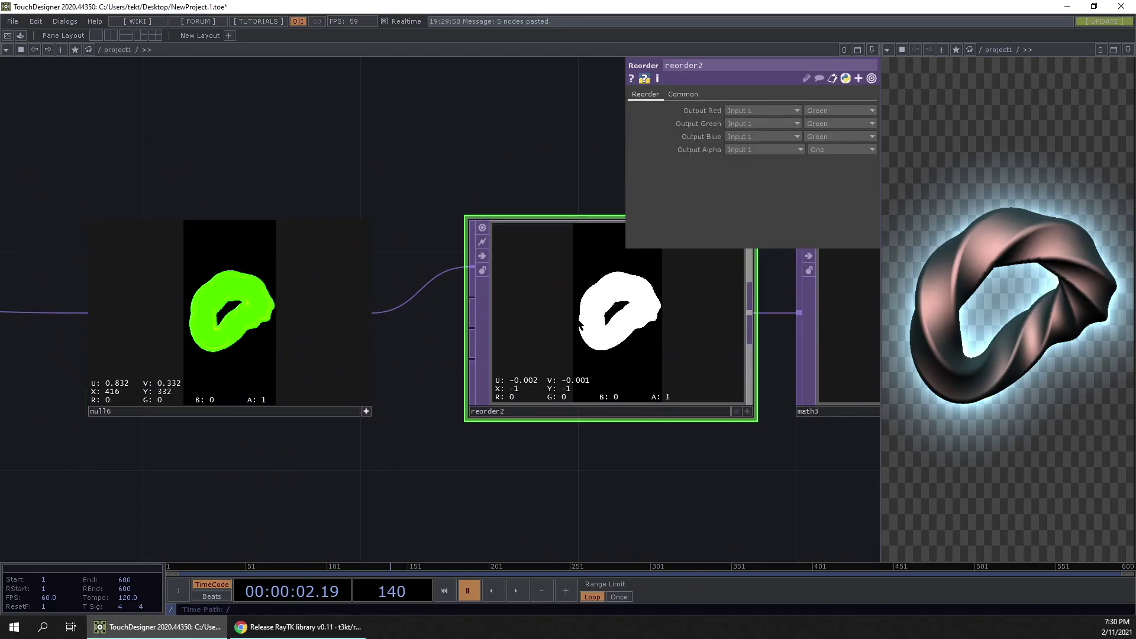
pyautogui.click(818, 111)
pyautogui.click(820, 123)
pyautogui.click(824, 124)
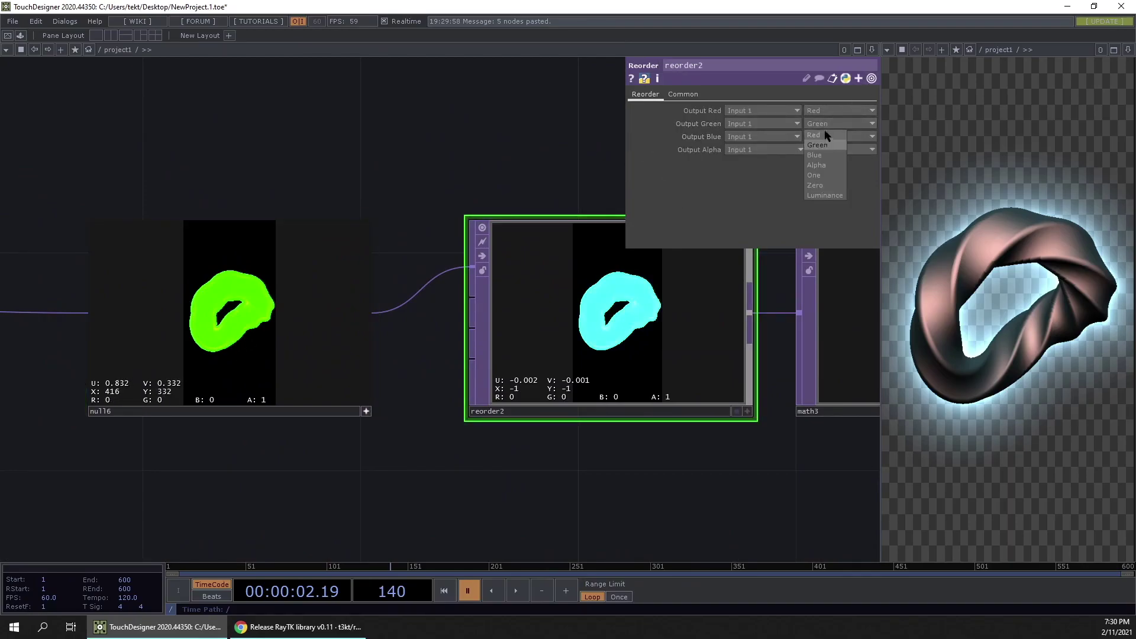
pyautogui.click(826, 135)
pyautogui.click(826, 136)
pyautogui.click(828, 148)
# Examine reorder2's grayscale near-hit image up close and compare the second chain with the original glow chain.
pyautogui.scroll(5, 687, 325)
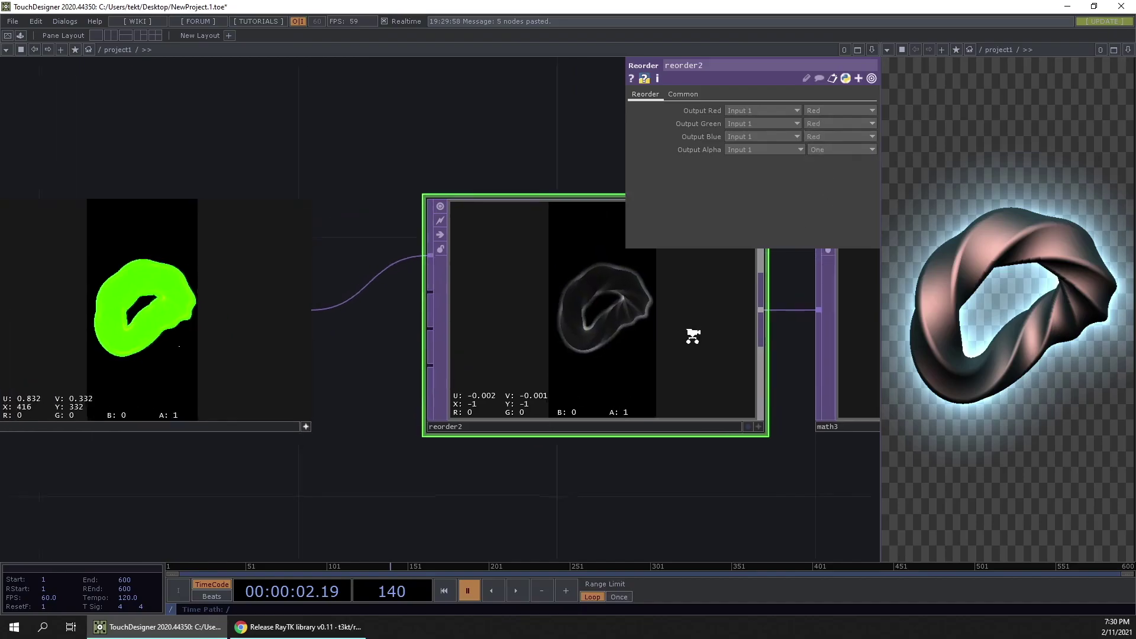
pyautogui.scroll(-5, 592, 323)
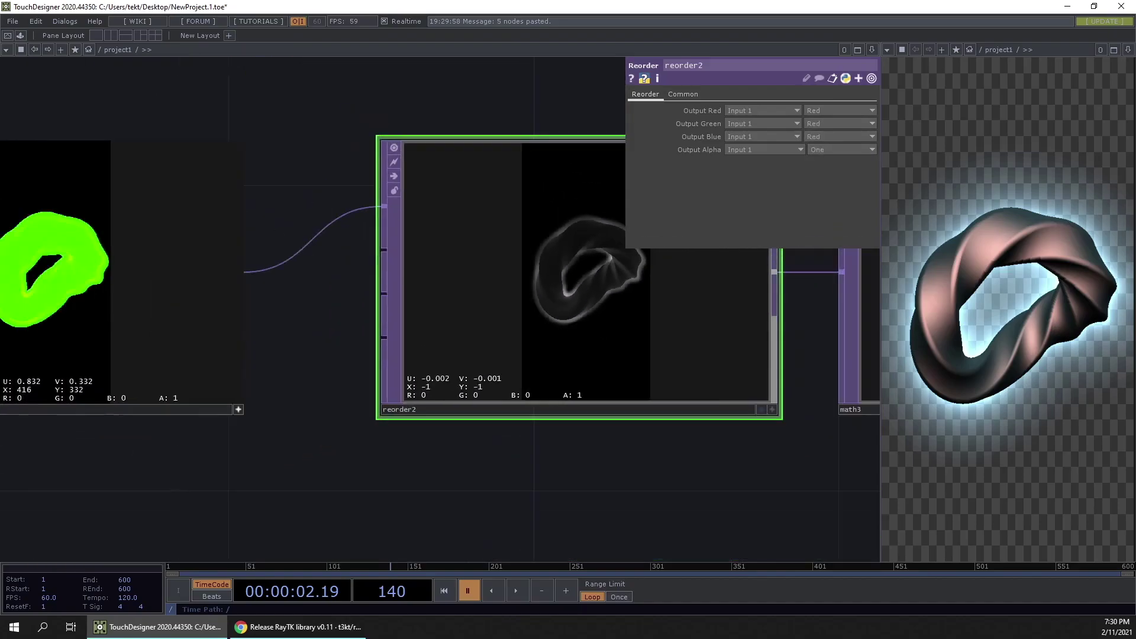
pyautogui.scroll(4, 556, 379)
pyautogui.scroll(4, 533, 334)
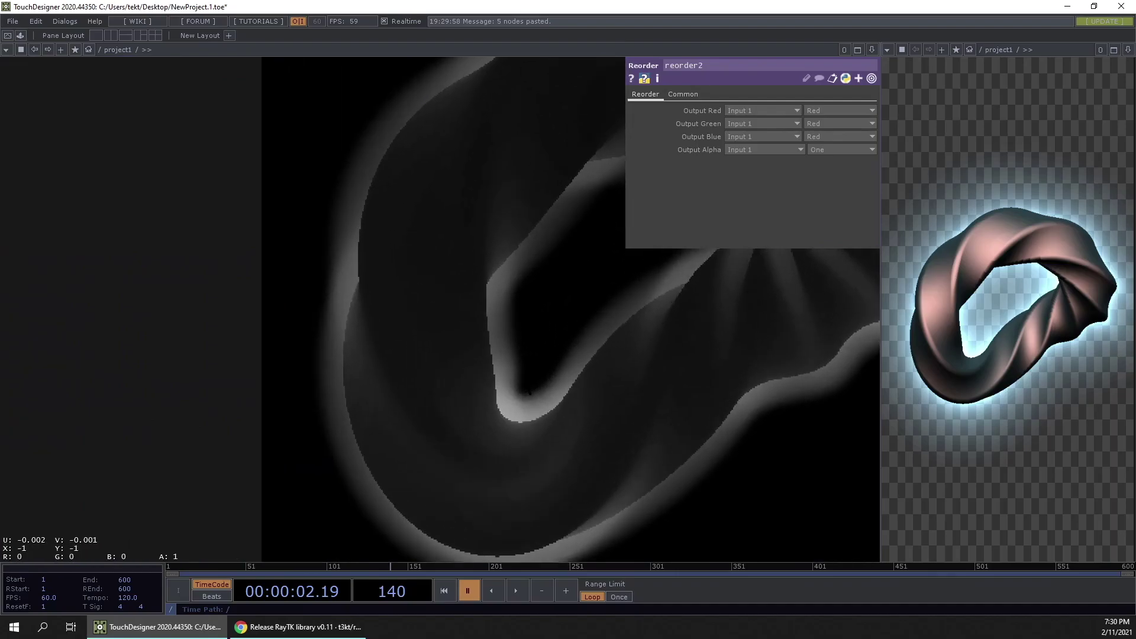
pyautogui.scroll(-6, 529, 373)
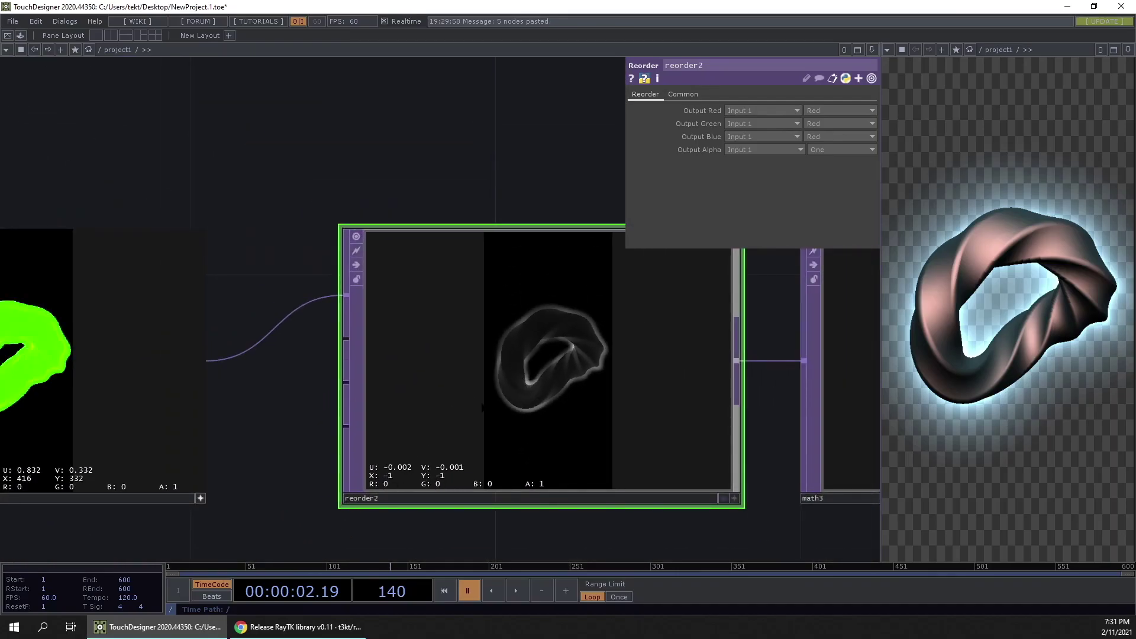
pyautogui.scroll(-3, 374, 262)
pyautogui.scroll(-4, 374, 272)
pyautogui.moveTo(230, 181); pyautogui.dragTo(225, 364)
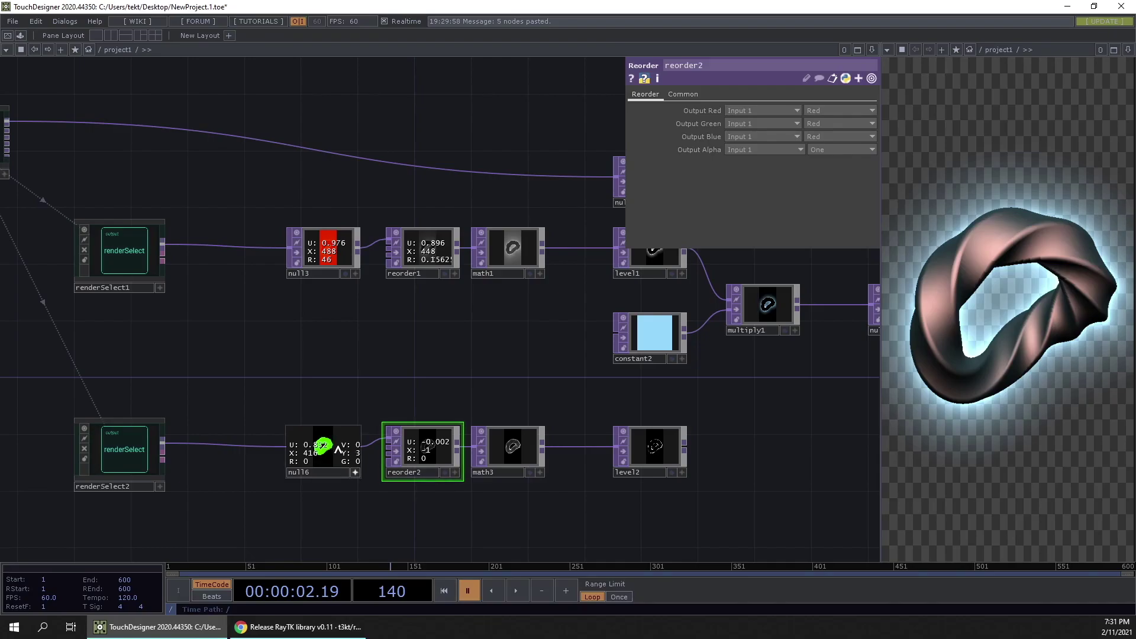
pyautogui.moveTo(203, 347); pyautogui.dragTo(412, 404)
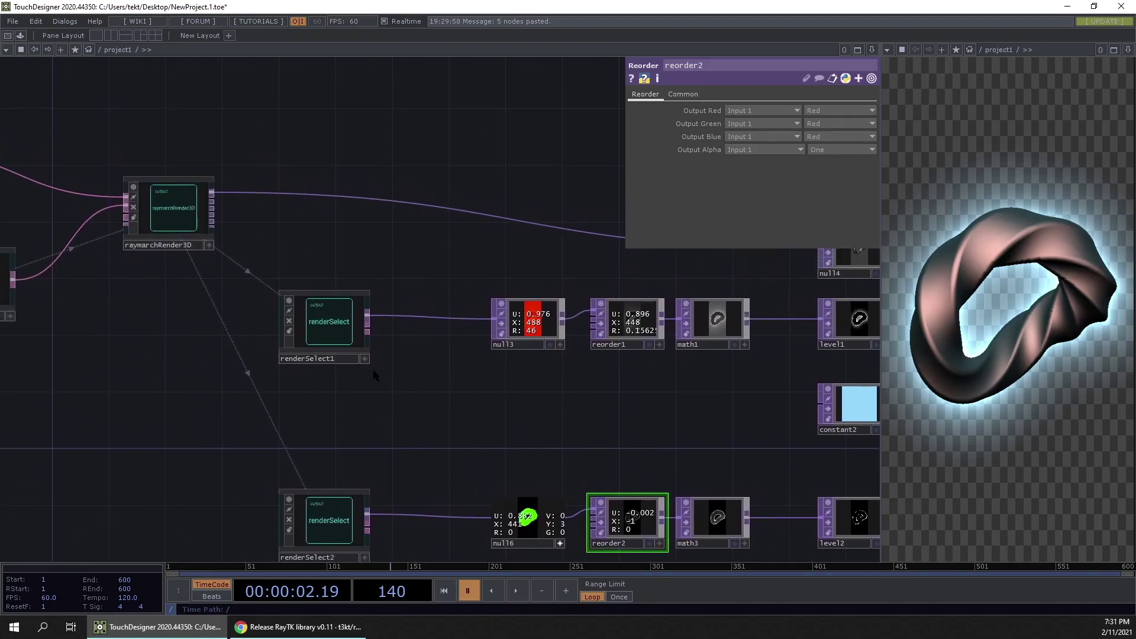
# Raise raymarchRender3D's Near Hit Range to 0.075 while checking the image in reorder2.
pyautogui.click(192, 212)
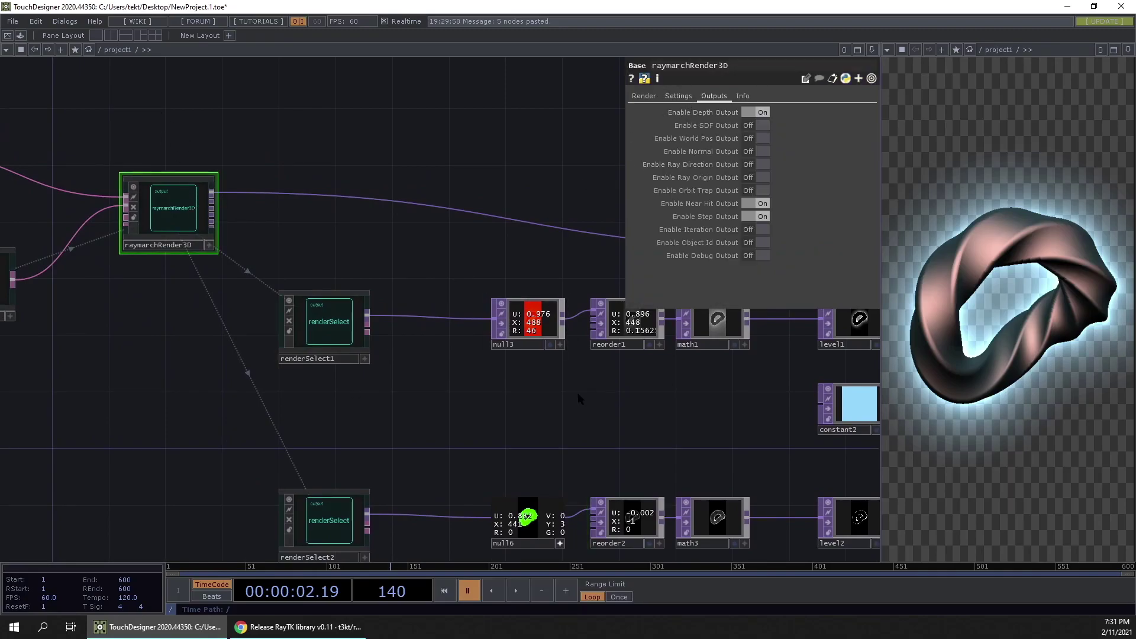
pyautogui.moveTo(579, 399); pyautogui.dragTo(521, 376)
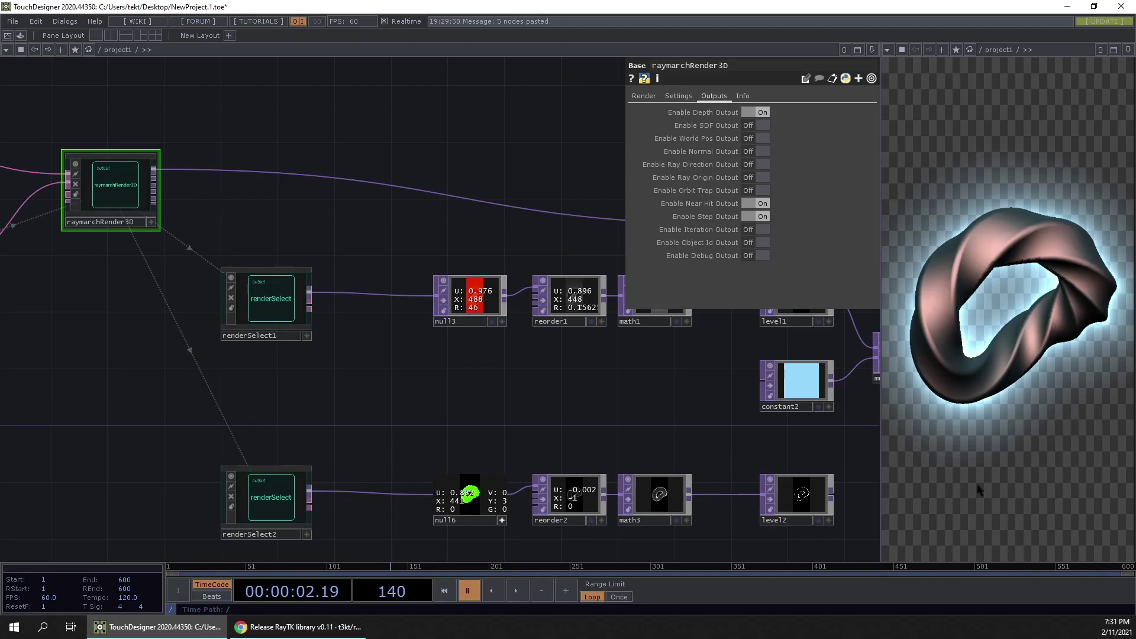
pyautogui.click(678, 97)
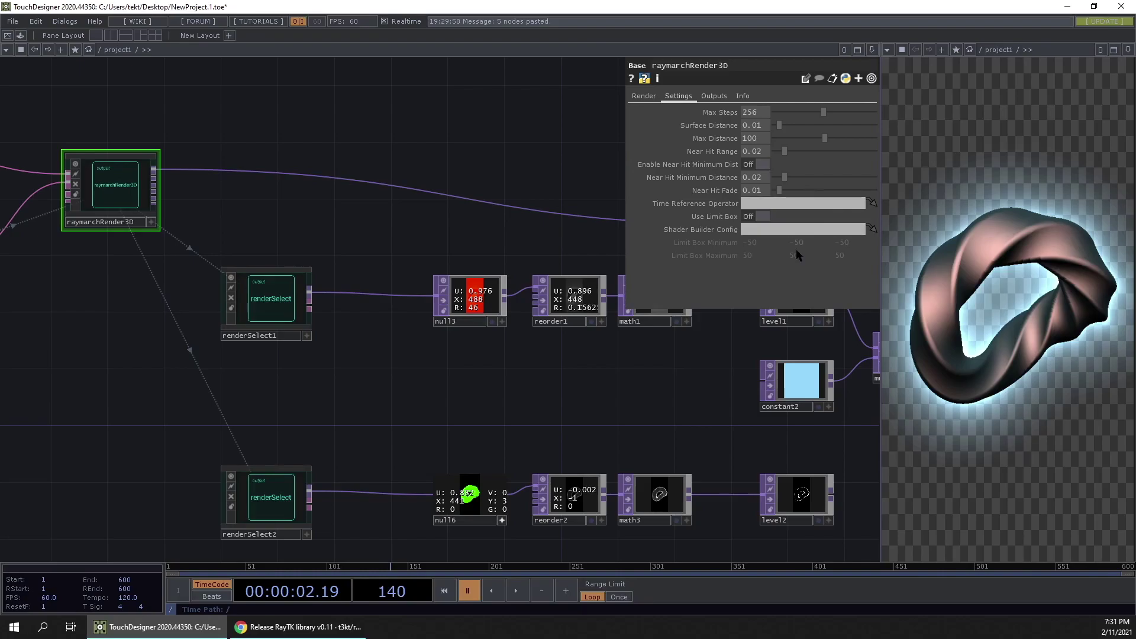
pyautogui.scroll(5, 525, 451)
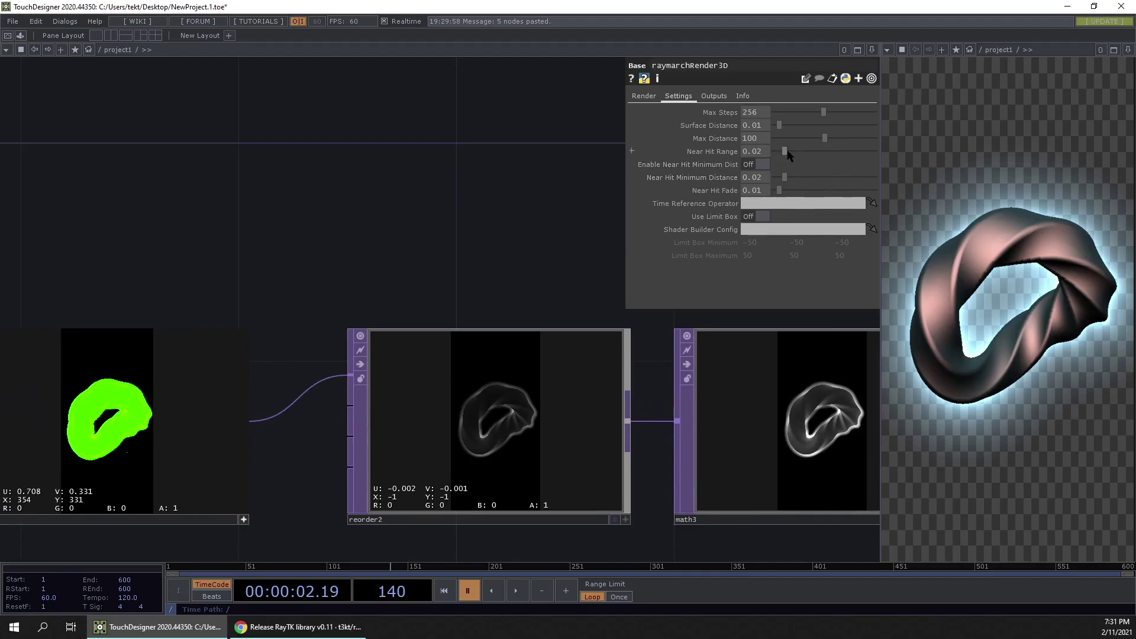
pyautogui.moveTo(788, 151); pyautogui.dragTo(794, 153)
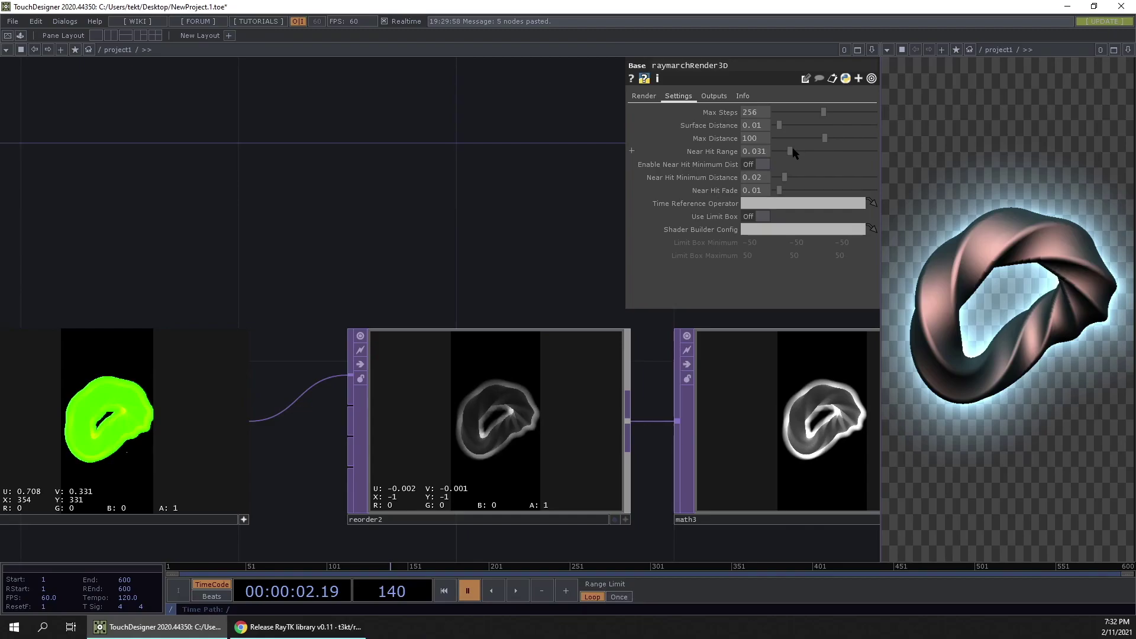
pyautogui.moveTo(793, 153); pyautogui.dragTo(815, 167)
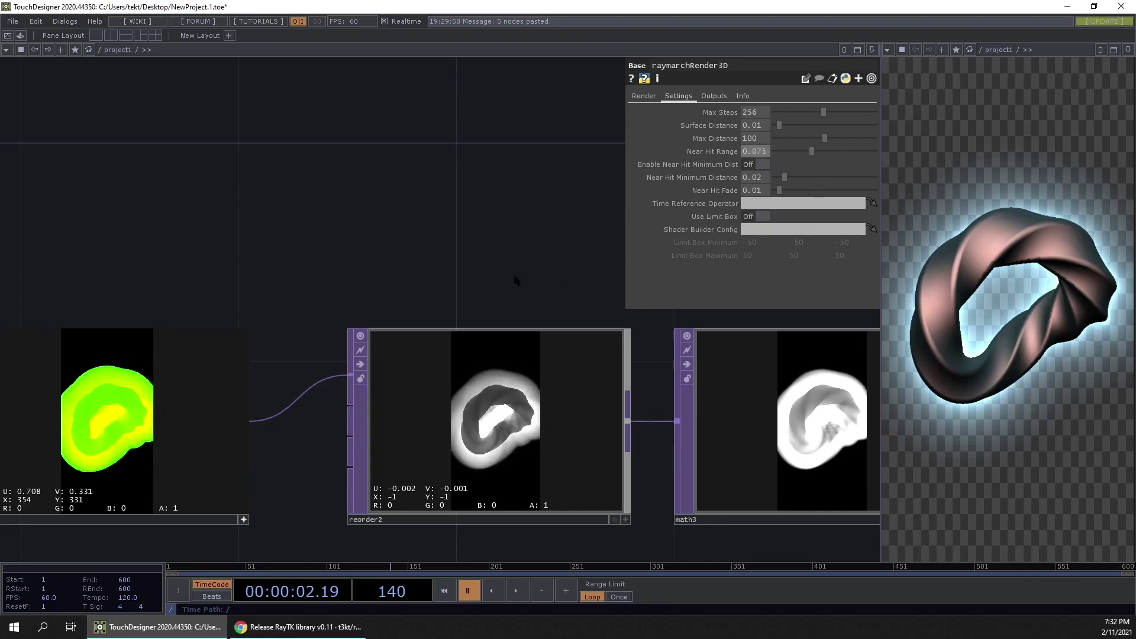
# Try a Near Hit Range of 0.015 with a Near Hit Fade of 0.037 while viewing math3.
pyautogui.moveTo(525, 274); pyautogui.dragTo(426, 223)
pyautogui.scroll(3, 741, 352)
pyautogui.scroll(2, 741, 352)
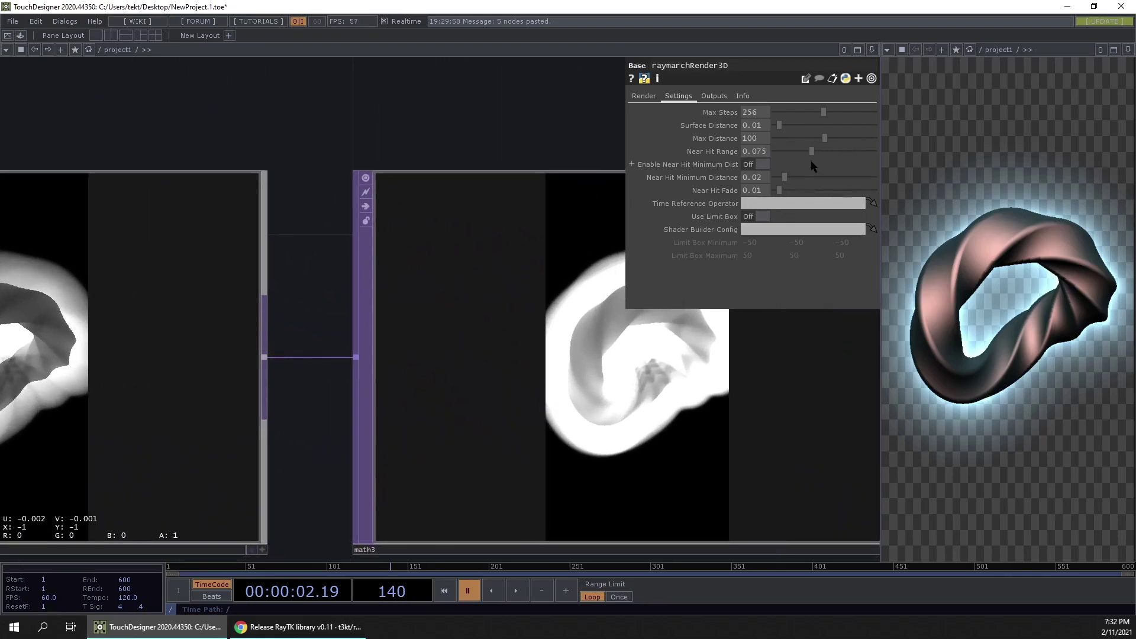
pyautogui.moveTo(814, 152); pyautogui.dragTo(793, 196)
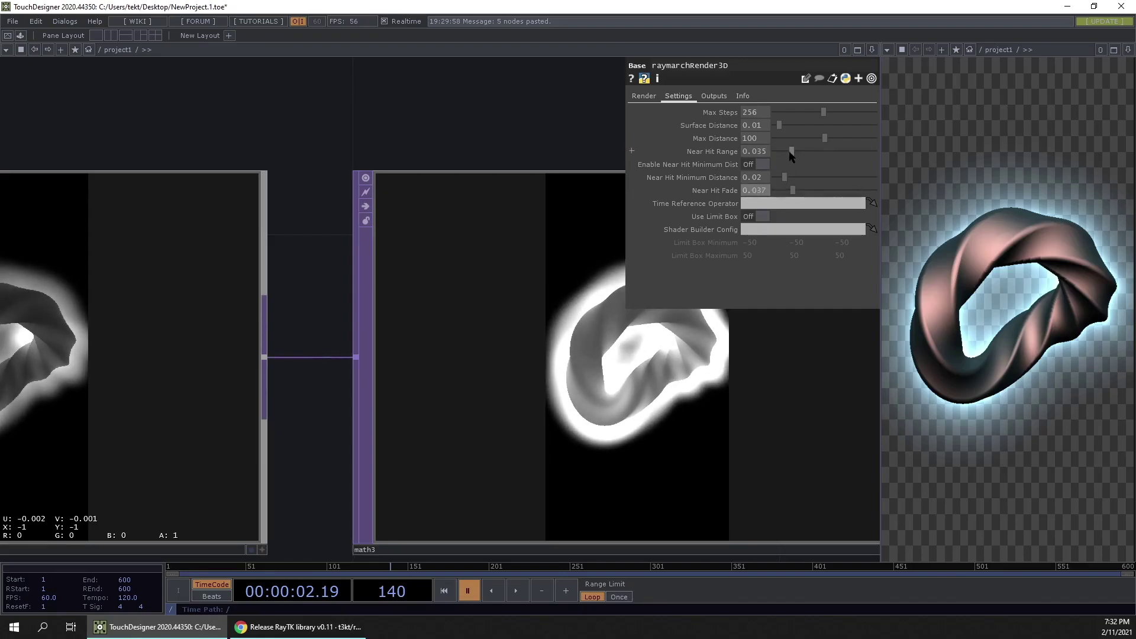
pyautogui.moveTo(795, 156); pyautogui.dragTo(784, 154)
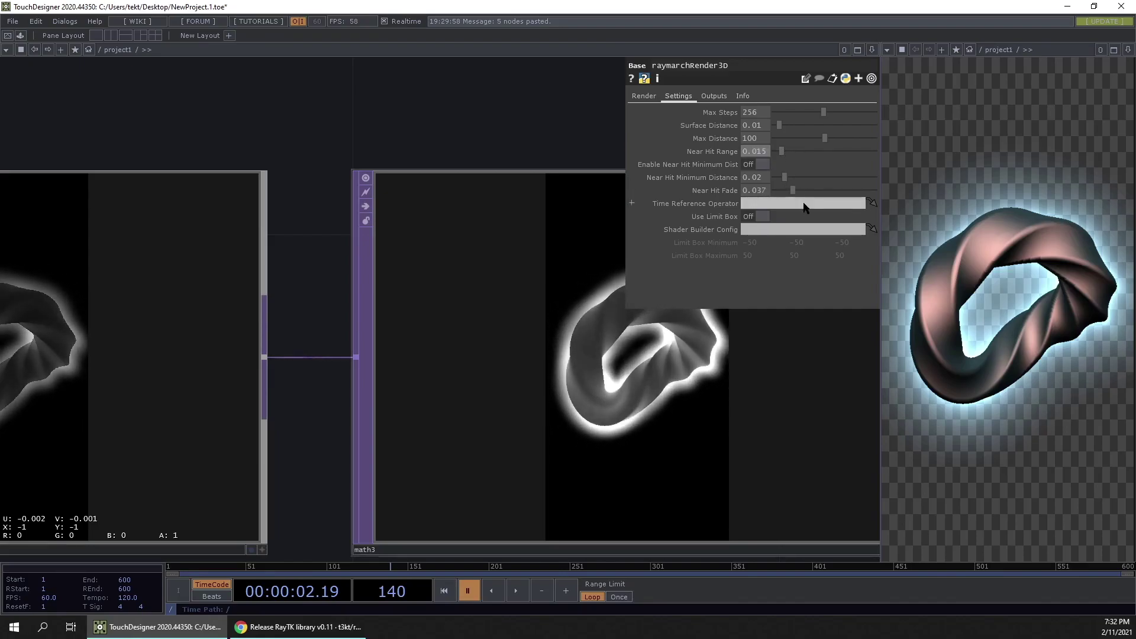
# Set raymarchRender3D's Near Hit Range to 0.044 and Near Hit Fade to 0.013, comparing the halo edge in math3.
pyautogui.moveTo(790, 199); pyautogui.dragTo(773, 197)
pyautogui.moveTo(783, 150); pyautogui.dragTo(795, 150)
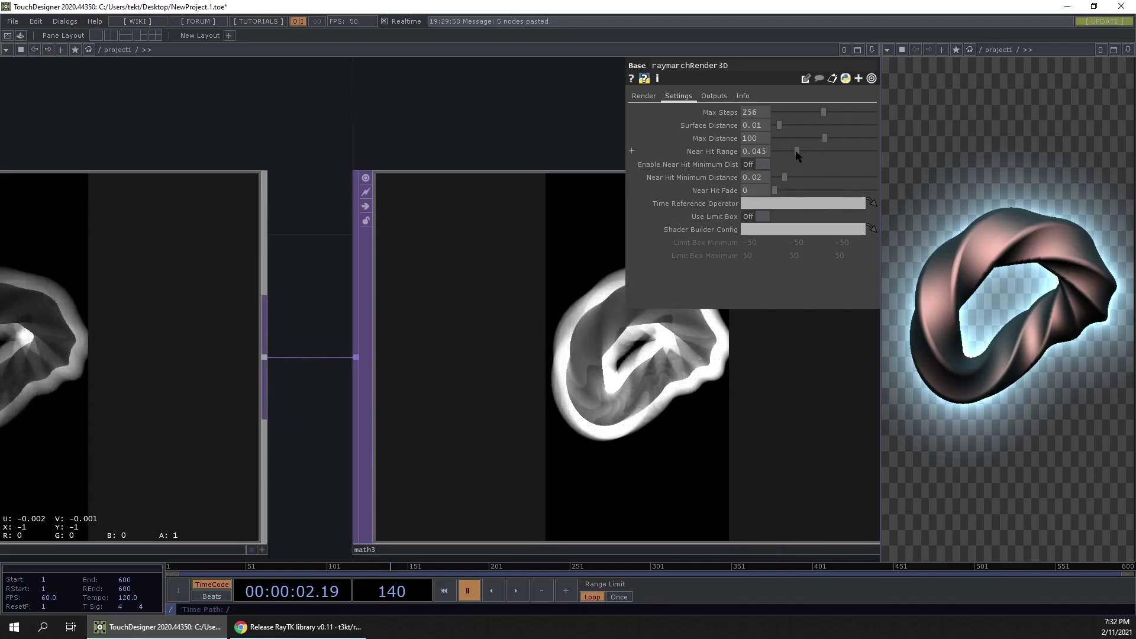
pyautogui.scroll(3, 725, 286)
pyautogui.scroll(2, 725, 287)
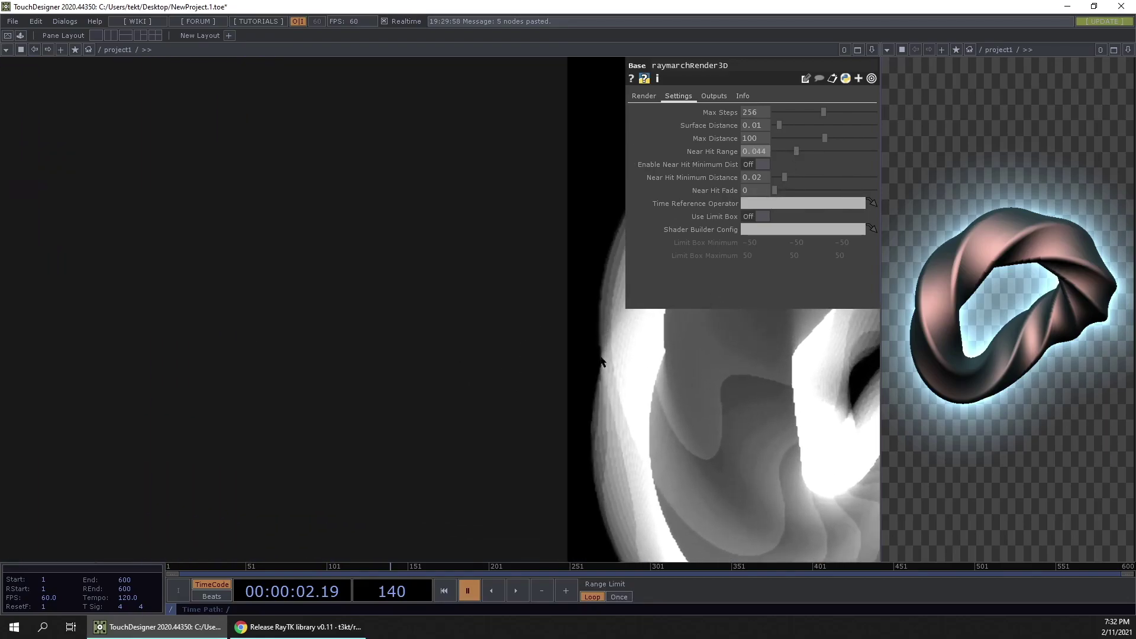
pyautogui.moveTo(774, 190); pyautogui.dragTo(783, 190)
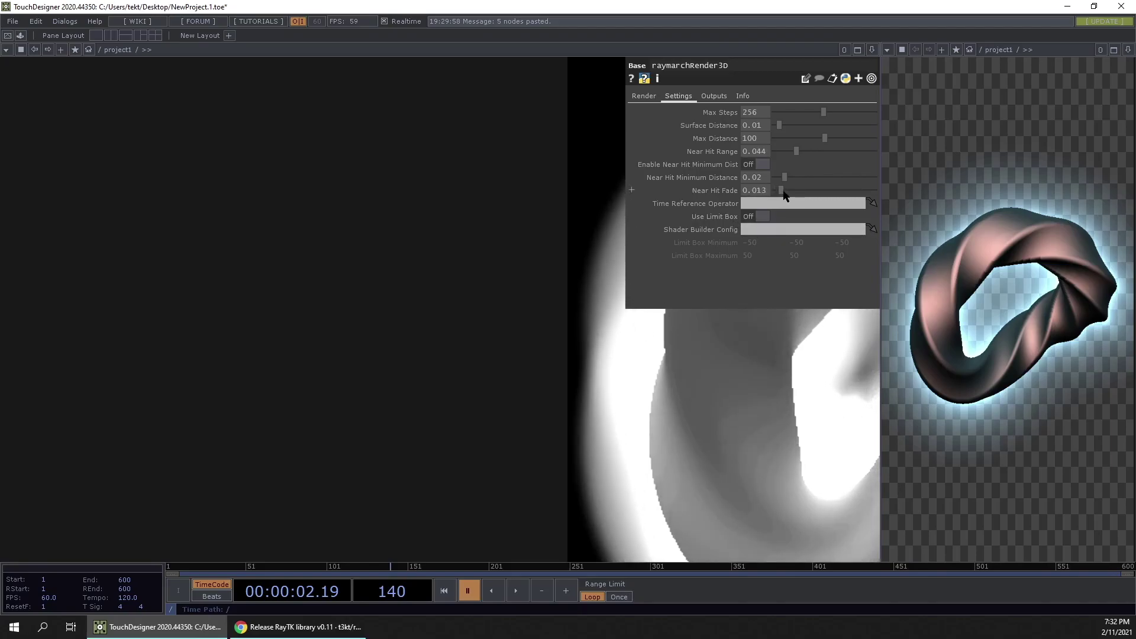
# Set raymarchRender3D's Near Hit Range to 0.036 and enable its near-hit minimum distance, checking the halo in the math3 image.
pyautogui.moveTo(797, 152); pyautogui.dragTo(793, 153)
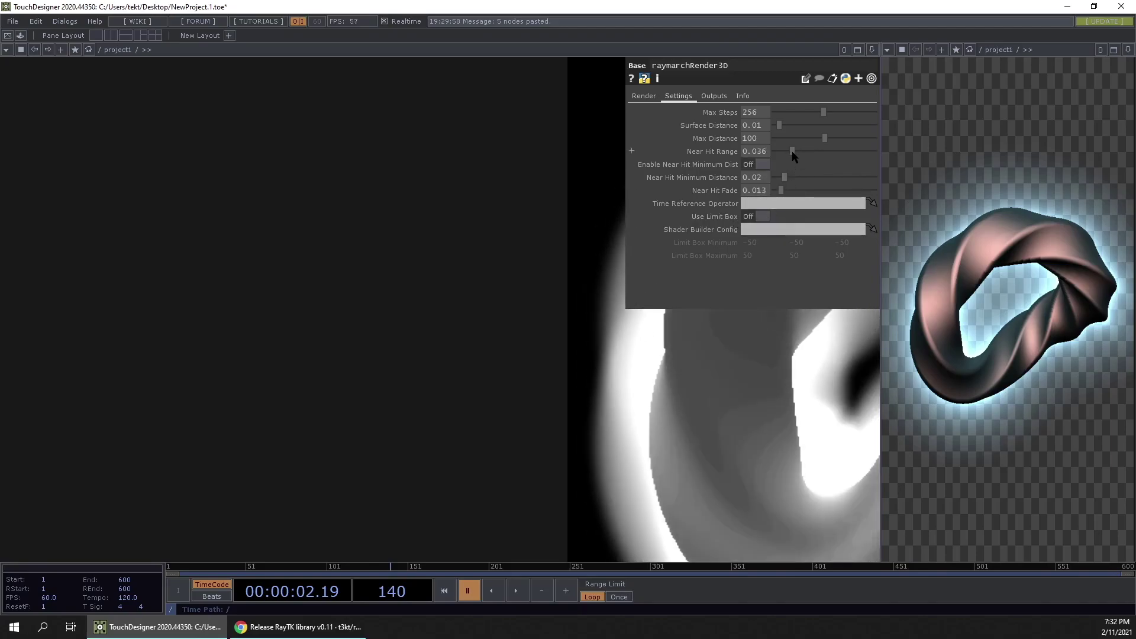
pyautogui.scroll(-3, 432, 406)
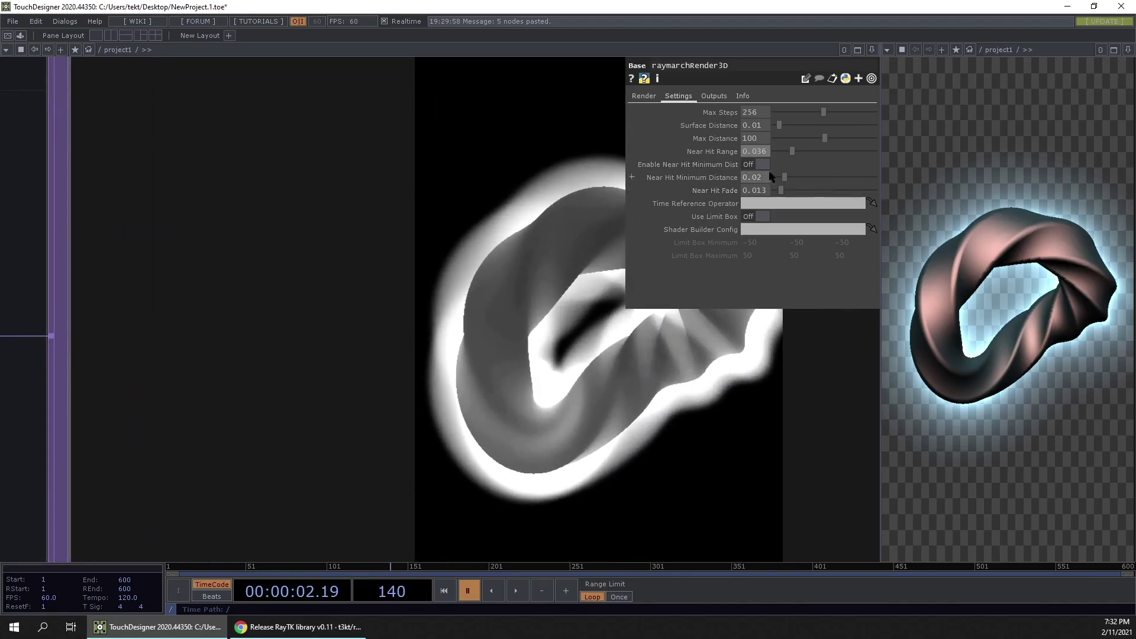
pyautogui.click(762, 166)
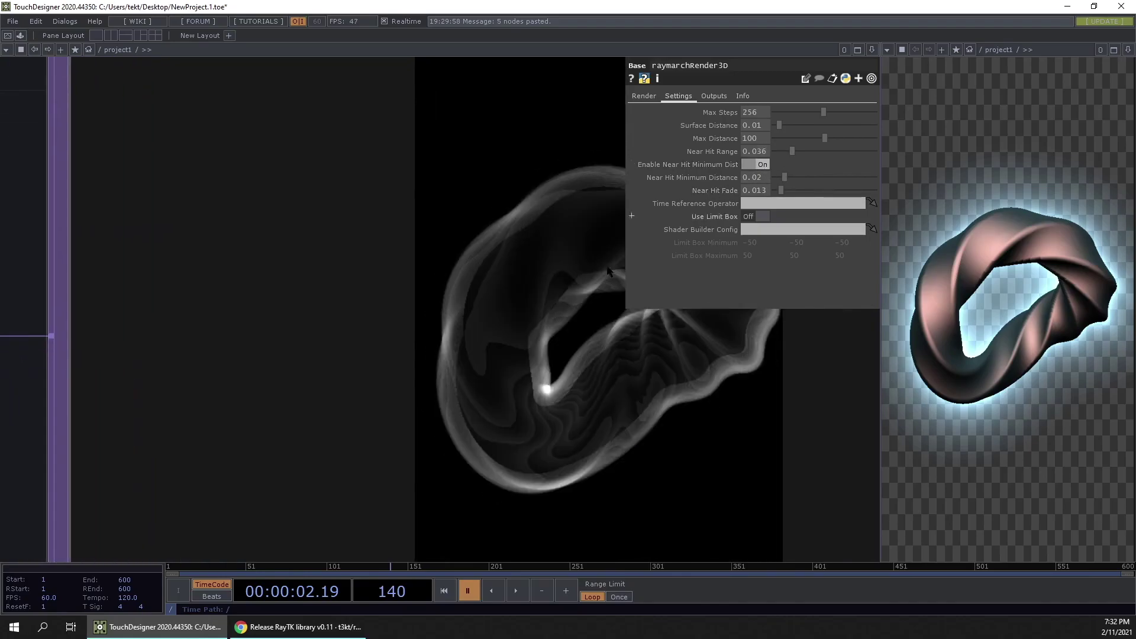
pyautogui.scroll(2, 482, 358)
# Tune raymarchRender3D to a Near Hit Range of 0.056, Near Hit Minimum Distance of 0.032 and Near Hit Fade of 0.013.
pyautogui.moveTo(784, 176)
pyautogui.mouseDown()
pyautogui.moveTo(809, 151)
pyautogui.moveTo(785, 178)
pyautogui.moveTo(798, 184)
pyautogui.mouseUp()
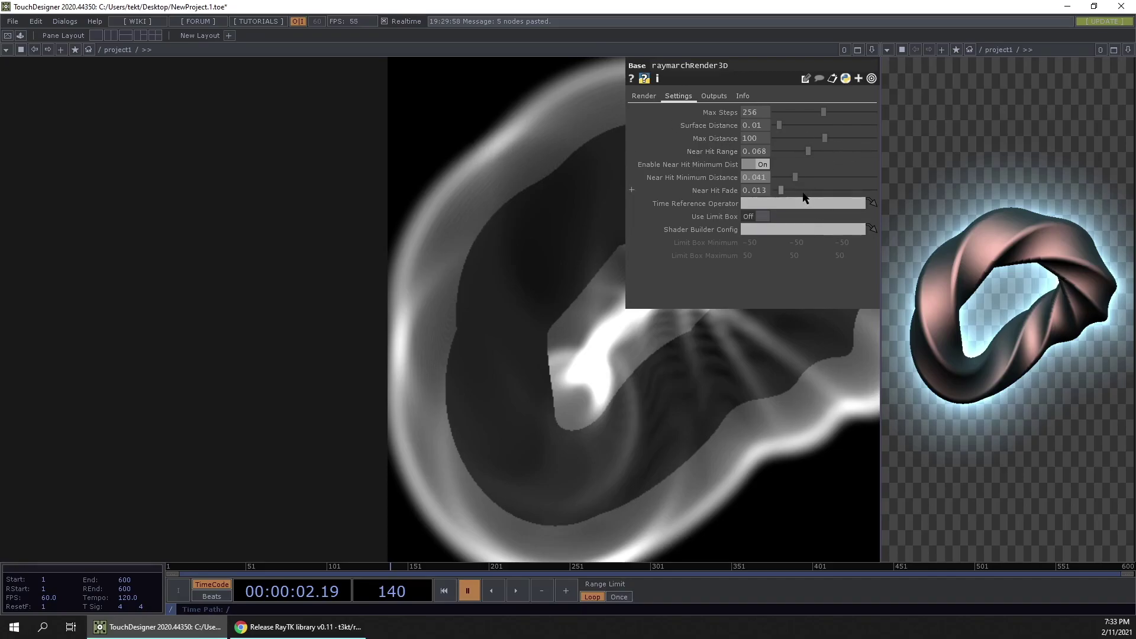
pyautogui.moveTo(781, 192); pyautogui.dragTo(781, 192)
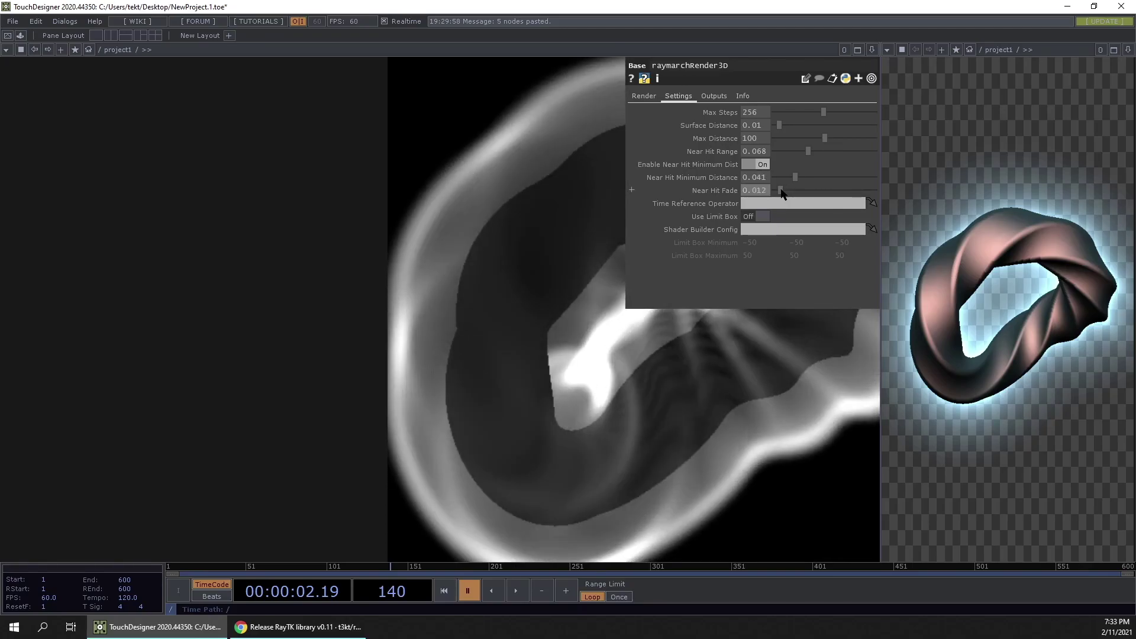
pyautogui.moveTo(782, 194)
pyautogui.mouseDown()
pyautogui.moveTo(792, 193)
pyautogui.moveTo(781, 201)
pyautogui.mouseUp()
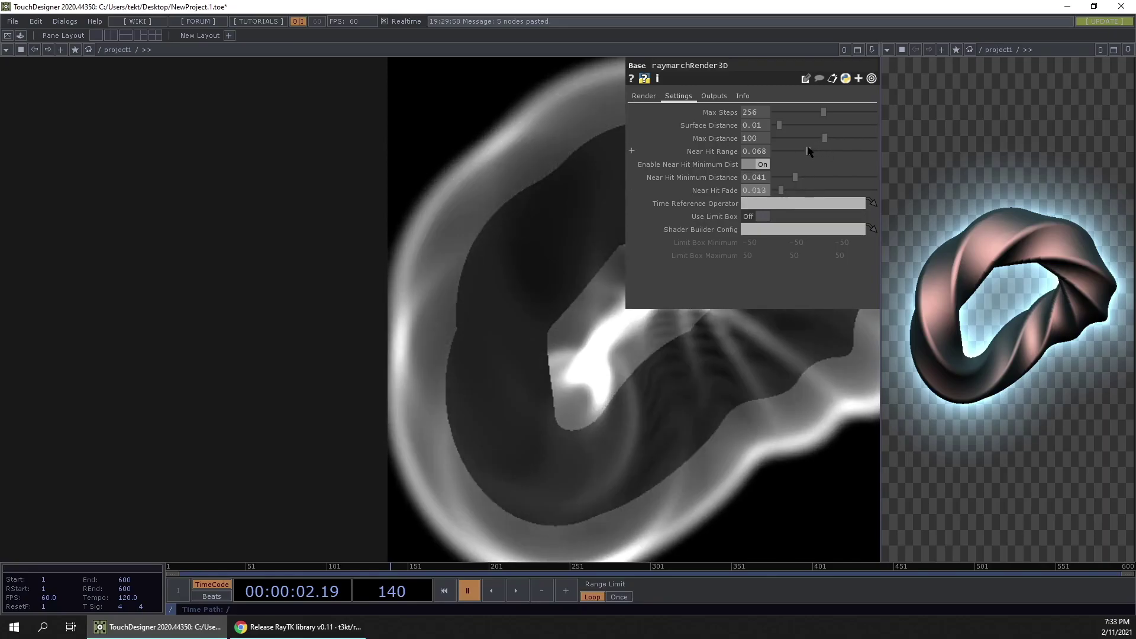
pyautogui.moveTo(795, 178); pyautogui.dragTo(803, 153)
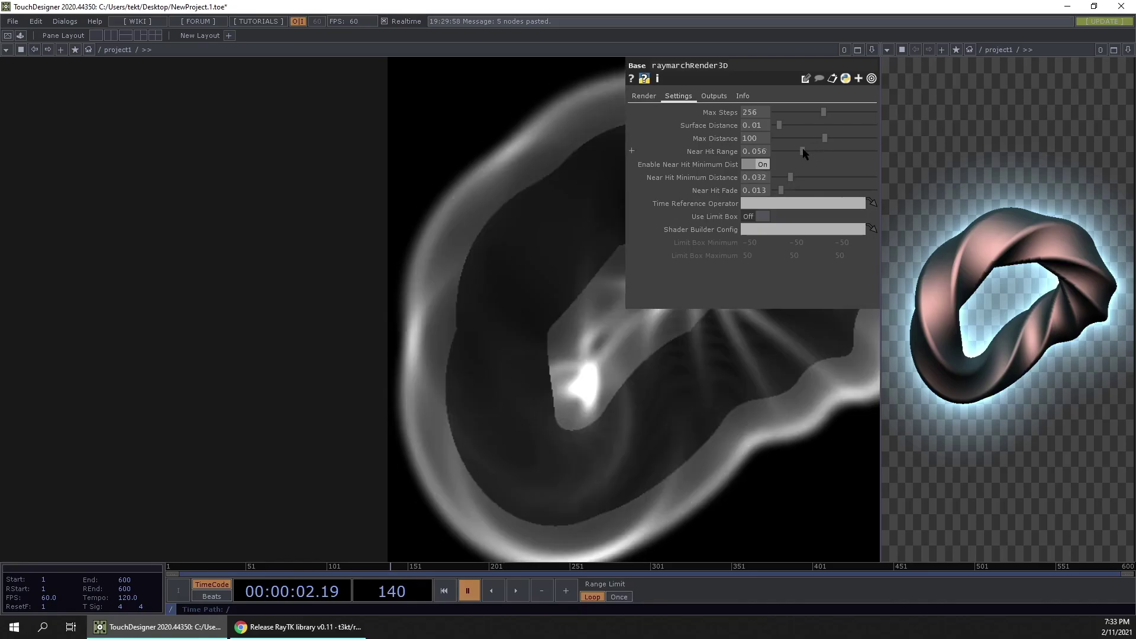
# Feed level2 into multiply1 in place of level1 and resume timeline playback.
pyautogui.scroll(-10, 384, 355)
pyautogui.moveTo(250, 442); pyautogui.dragTo(109, 459)
pyautogui.moveTo(598, 341); pyautogui.dragTo(340, 444)
pyautogui.moveTo(268, 468); pyautogui.dragTo(304, 246)
pyautogui.moveTo(469, 391); pyautogui.dragTo(734, 375)
pyautogui.click(516, 591)
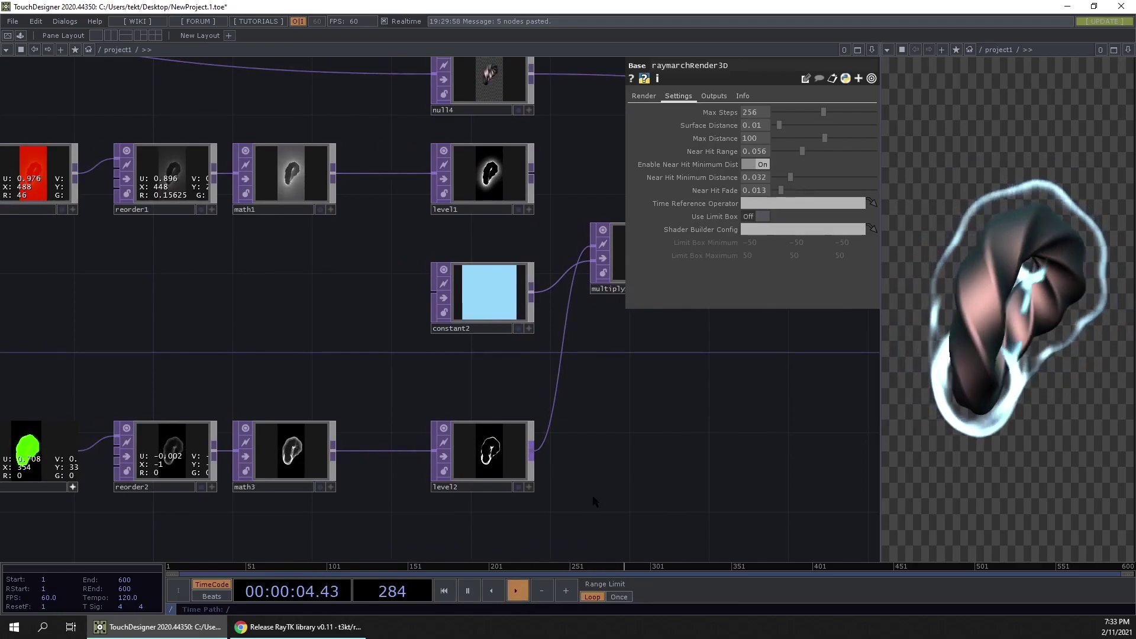
# Try the glow without the near-hit minimum distance, using Near Hit Range 0.035 and Near Hit Fade 0.012, and undo those changes.
pyautogui.moveTo(183, 369); pyautogui.dragTo(474, 383)
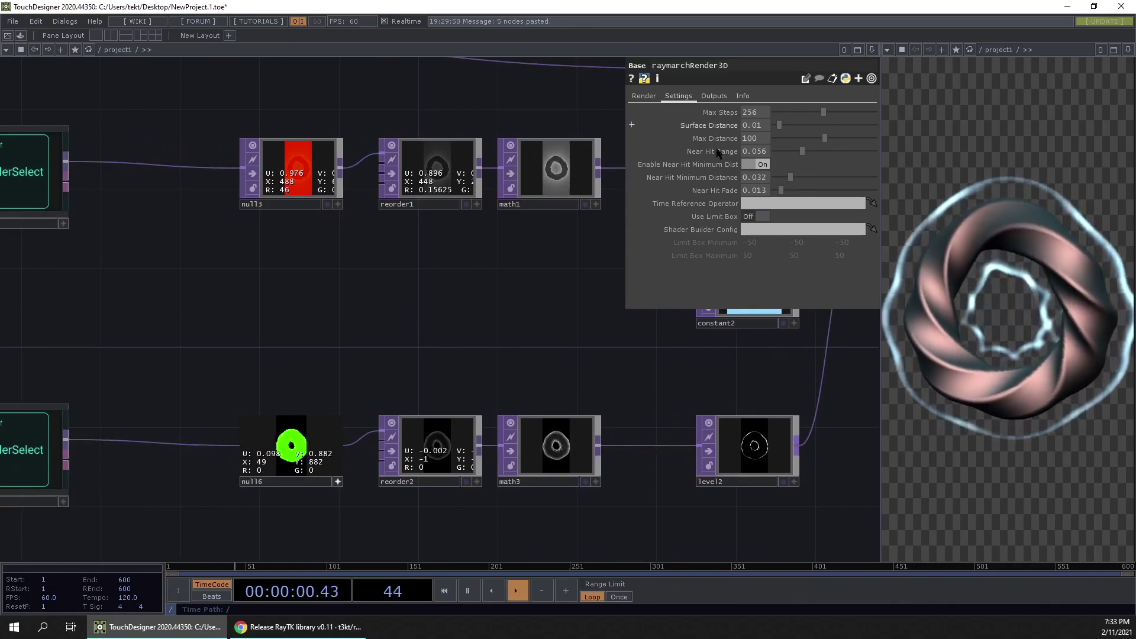
pyautogui.click(762, 165)
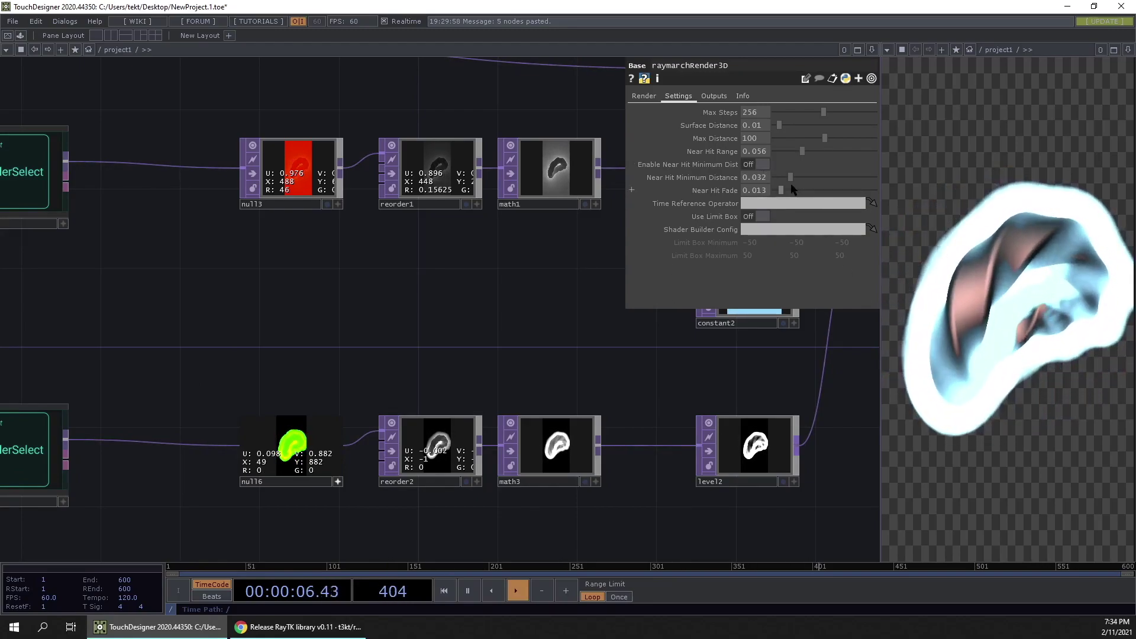
pyautogui.moveTo(780, 190); pyautogui.dragTo(780, 197)
pyautogui.moveTo(806, 151); pyautogui.dragTo(772, 194)
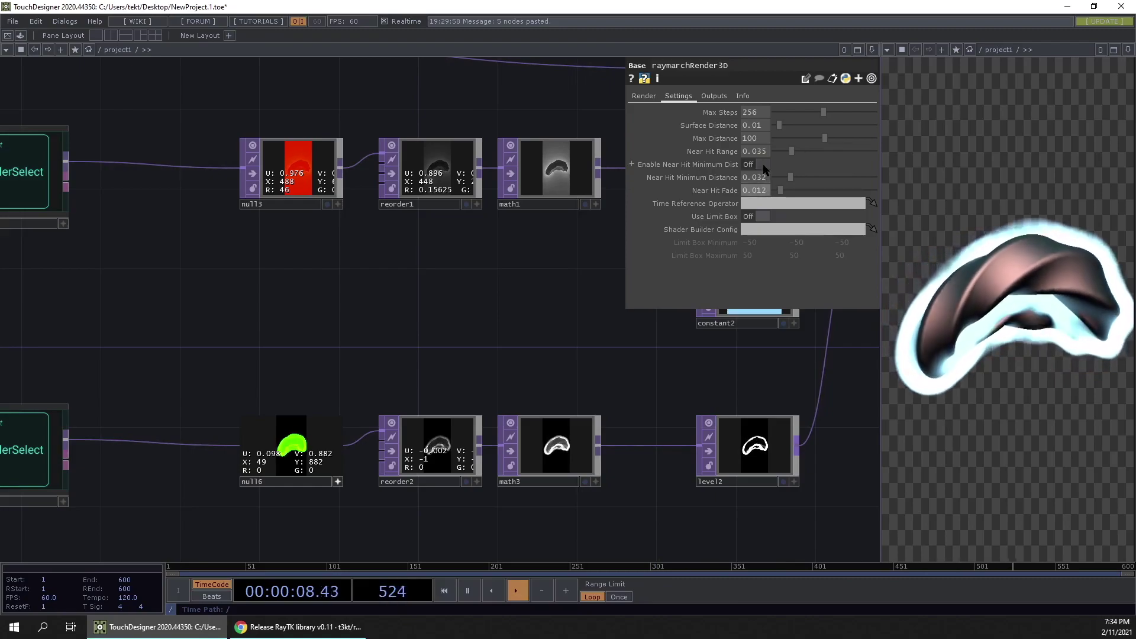
pyautogui.hotkey('ctrl', 'z')
pyautogui.hotkey('ctrl', 'z')
pyautogui.hotkey('ctrl', 'z')
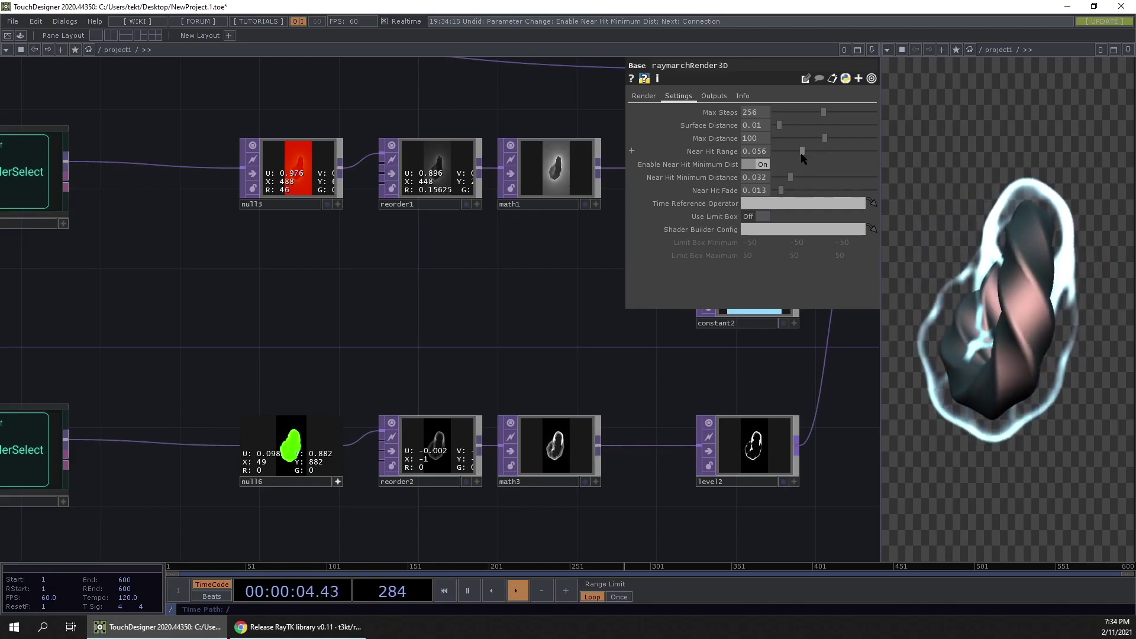
# Set raymarchRender3D's Near Hit Range to 0.058 while watching the animated outline.
pyautogui.moveTo(802, 155); pyautogui.dragTo(796, 155)
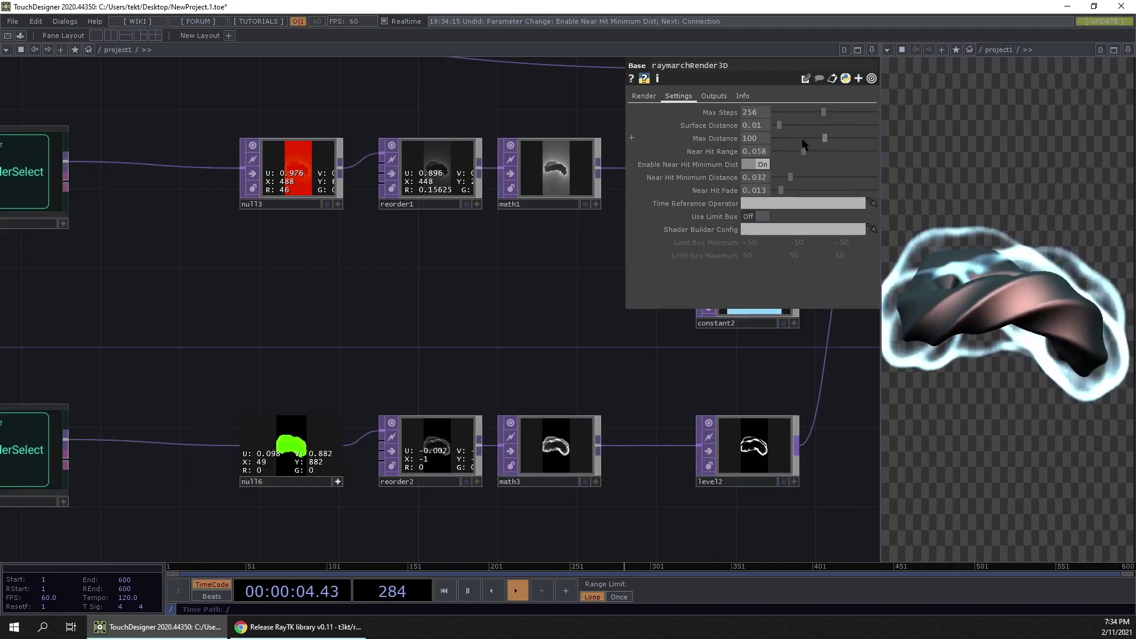
pyautogui.scroll(-5, 331, 338)
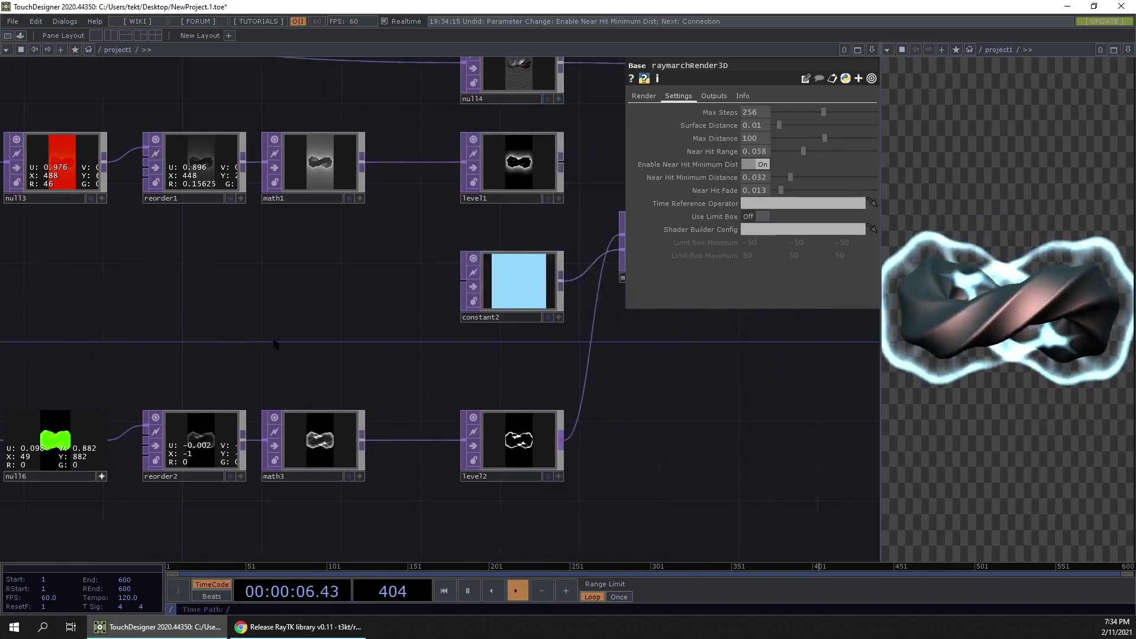
pyautogui.scroll(6, 332, 373)
pyautogui.moveTo(21, 203); pyautogui.dragTo(279, 284)
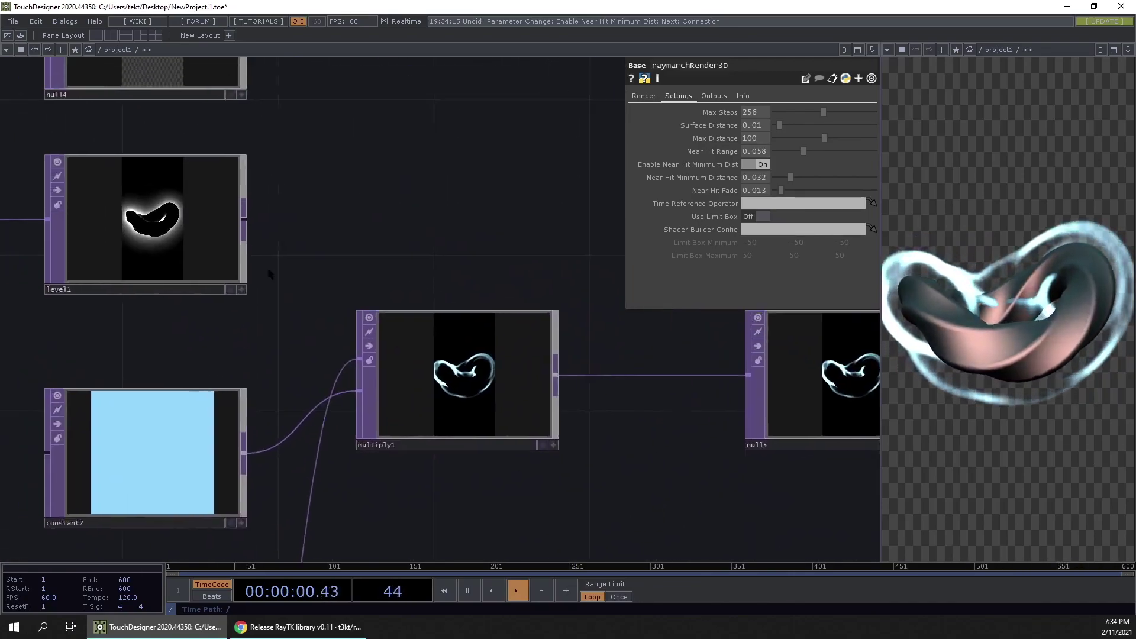
pyautogui.scroll(6, 154, 201)
pyautogui.scroll(-5, 200, 230)
pyautogui.scroll(-5, 242, 255)
# Duplicate constant2 and multiply1 beside level2 to color the second chain, and reconnect level1 to multiply1.
pyautogui.moveTo(386, 392); pyautogui.dragTo(343, 337)
pyautogui.moveTo(342, 336); pyautogui.dragTo(212, 241, button='right')
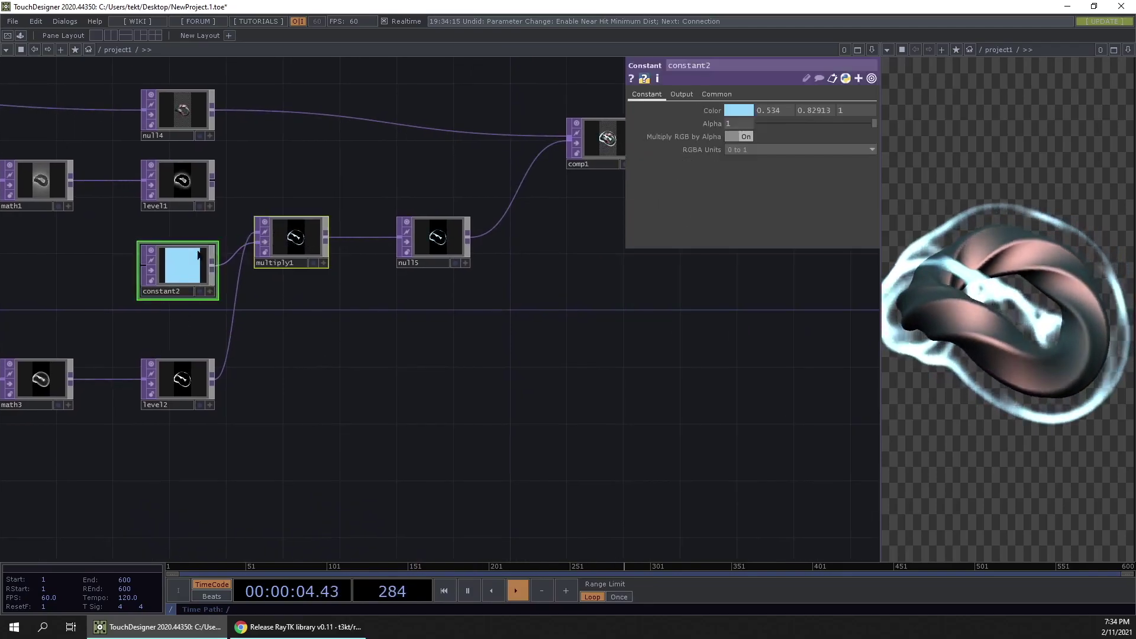
pyautogui.hotkey('ctrl', 'c')
pyautogui.hotkey('ctrl', 'v')
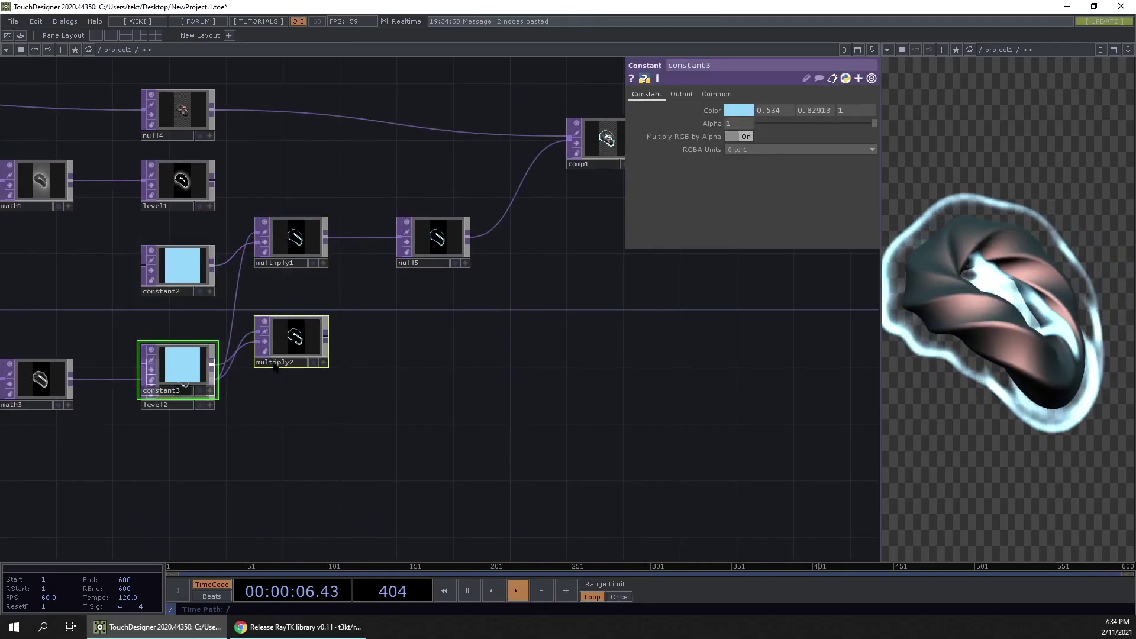
pyautogui.click(274, 453)
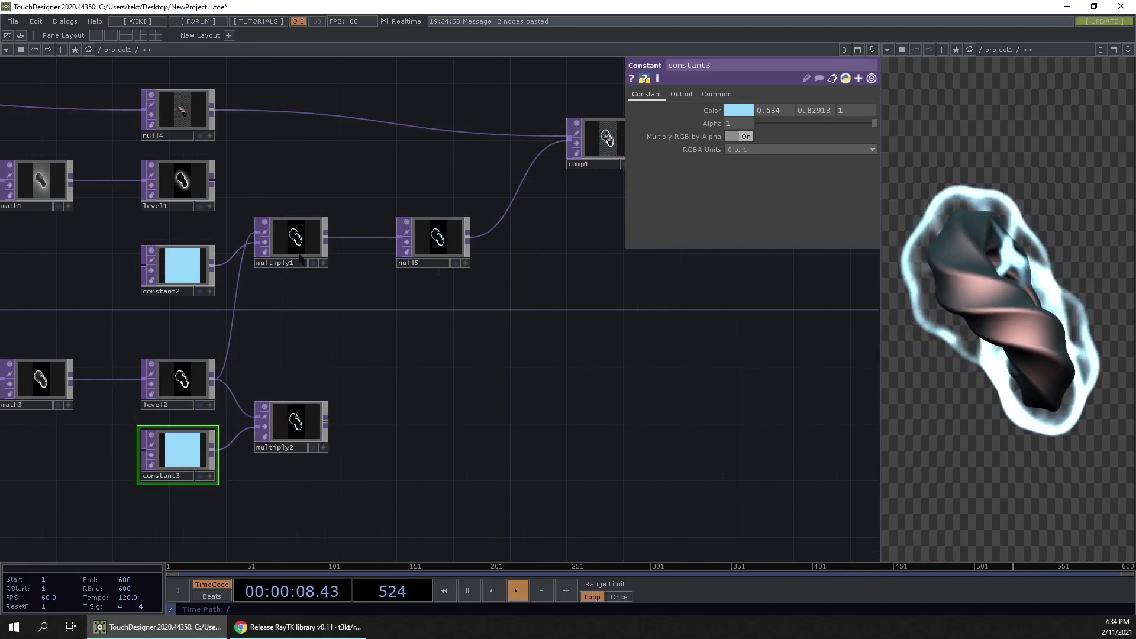
pyautogui.moveTo(290, 253); pyautogui.dragTo(292, 259)
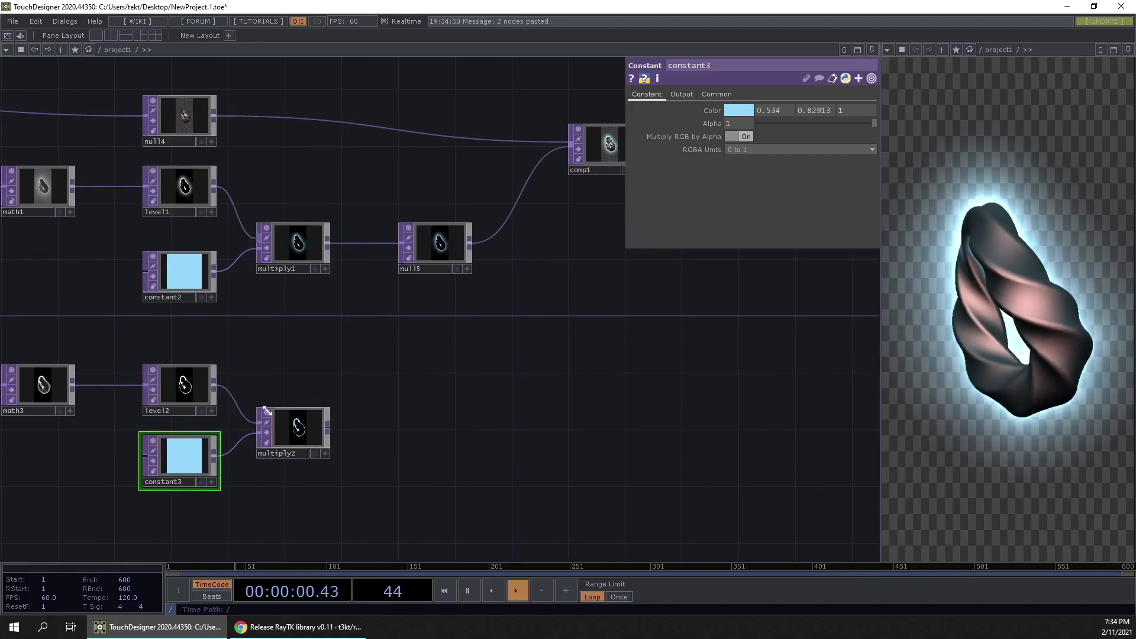
# Change constant3's color to light green with a hue of 109.
pyautogui.scroll(5, 309, 449)
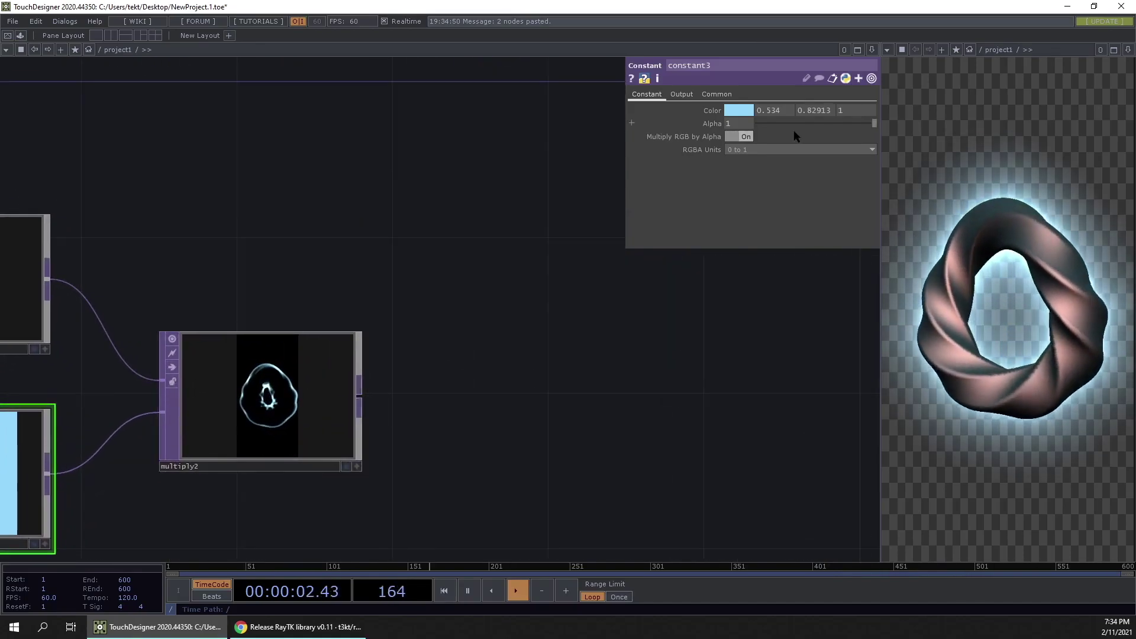
pyautogui.click(737, 110)
pyautogui.moveTo(766, 114); pyautogui.dragTo(750, 118)
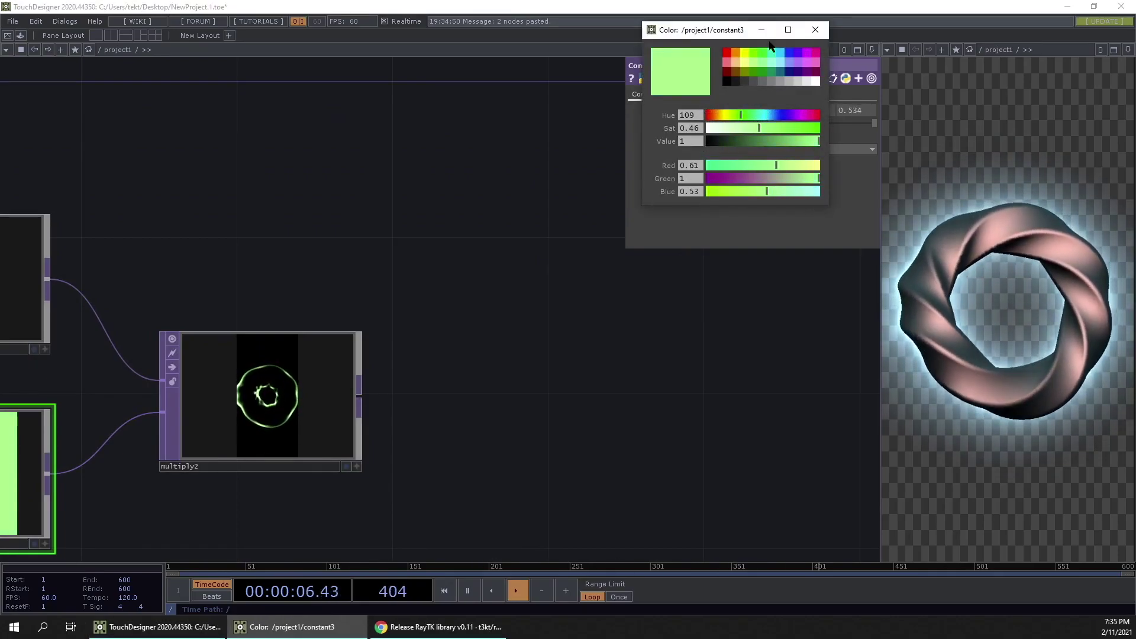
pyautogui.click(815, 30)
# Duplicate null5, feed the copy from multiply2, and connect it to comp1 as an additional input.
pyautogui.scroll(-5, 659, 340)
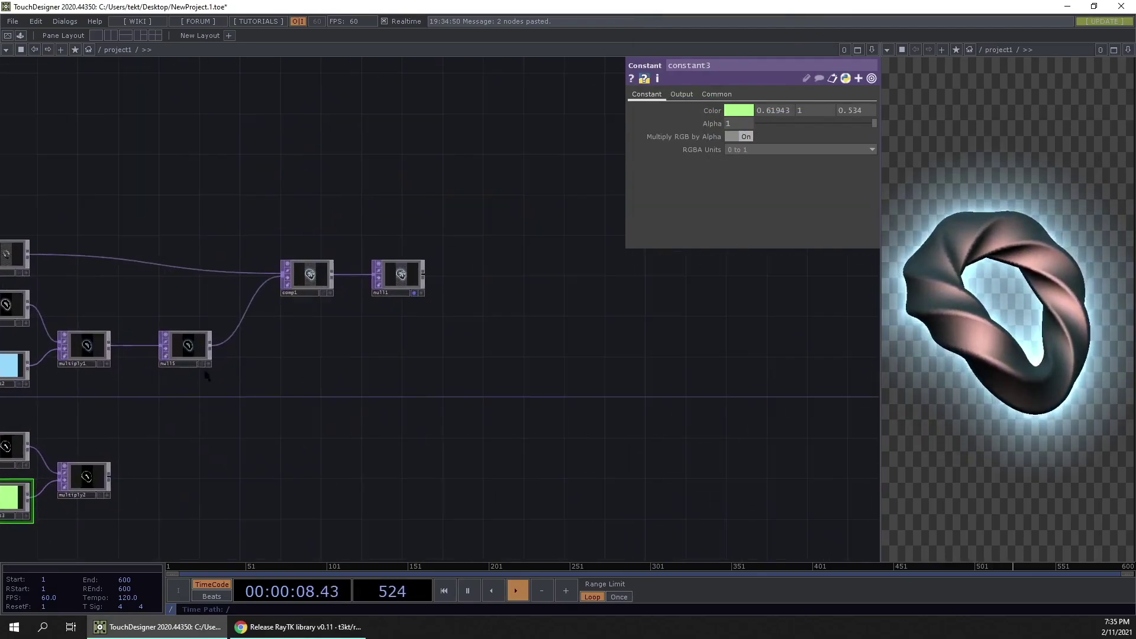
pyautogui.click(185, 349)
pyautogui.hotkey('ctrl', 'c')
pyautogui.hotkey('ctrl', 'v')
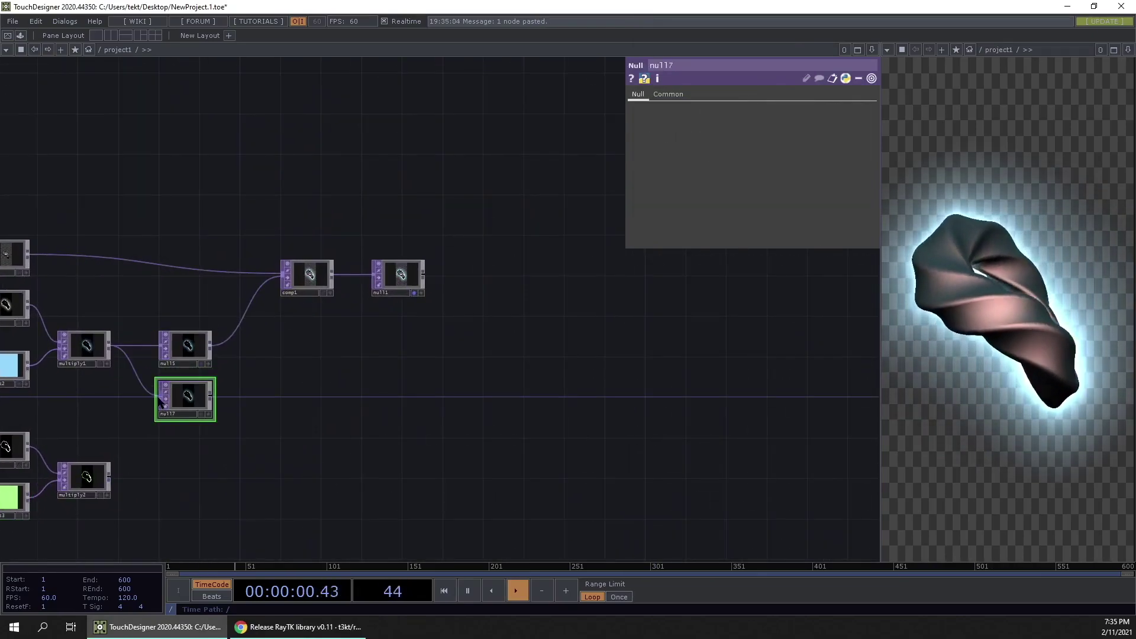
pyautogui.click(212, 396)
pyautogui.scroll(3, 195, 407)
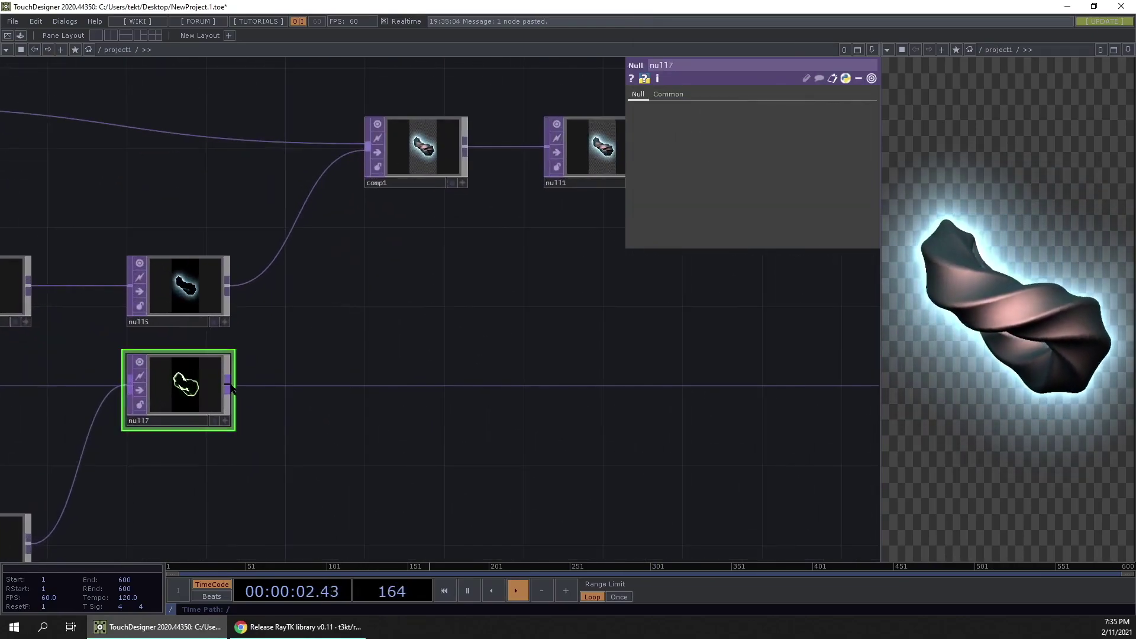
pyautogui.click(368, 152)
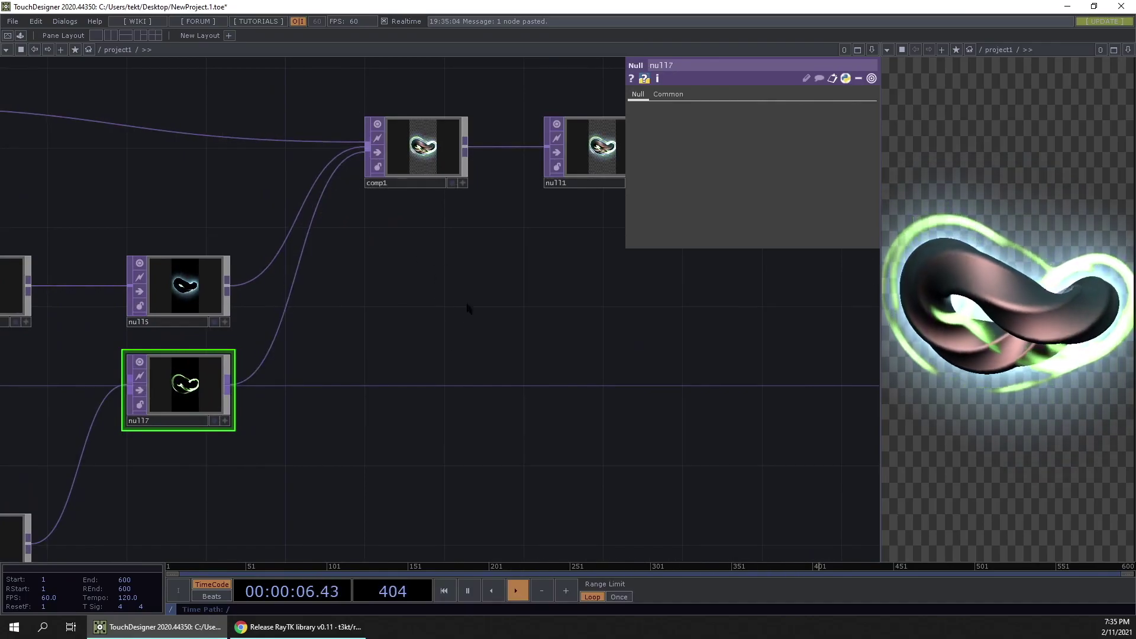
# Set constant3's color to light purple with hue 265 and saturation 0.38, and lower its alpha to 0.431.
pyautogui.scroll(-3, 497, 220)
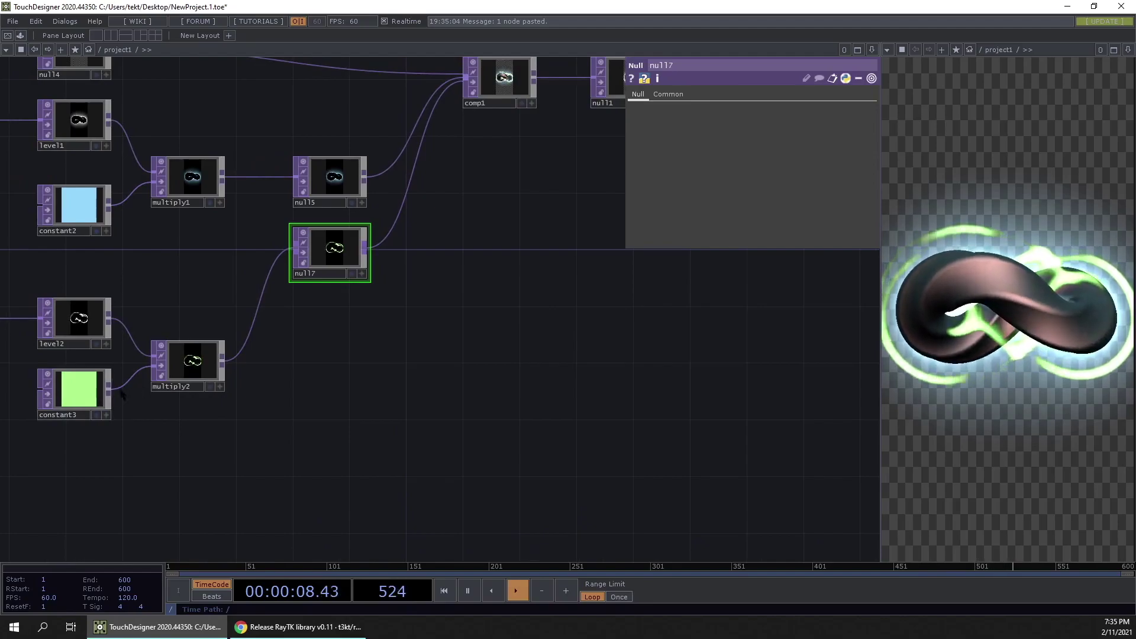
pyautogui.click(79, 391)
pyautogui.scroll(3, 411, 330)
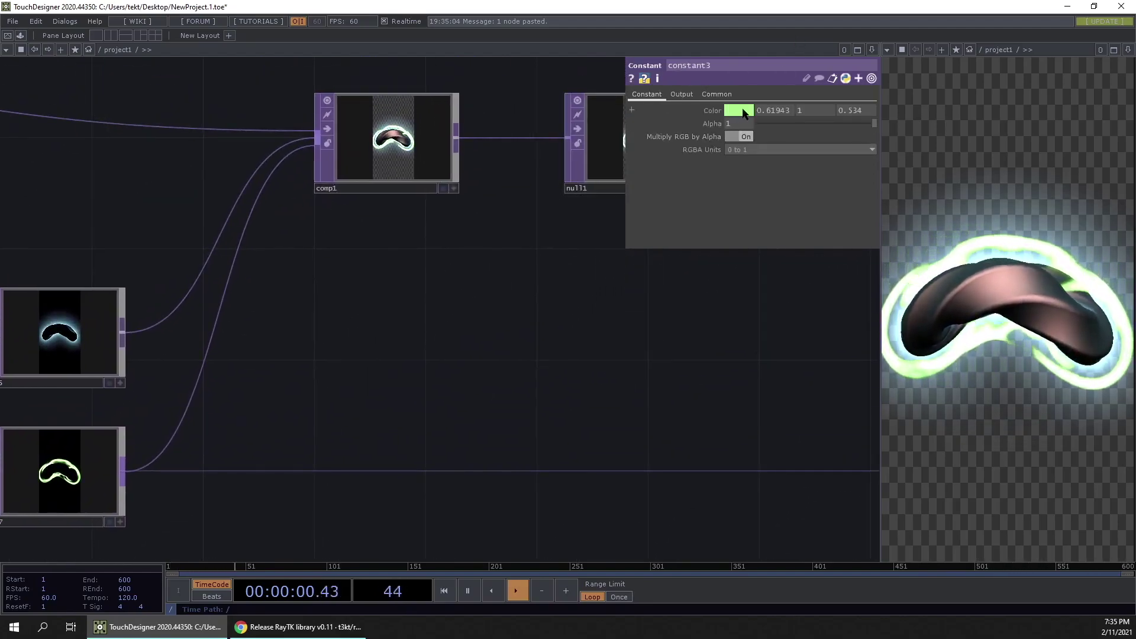
pyautogui.click(743, 112)
pyautogui.moveTo(746, 115)
pyautogui.mouseDown()
pyautogui.moveTo(790, 120)
pyautogui.moveTo(753, 131)
pyautogui.mouseUp()
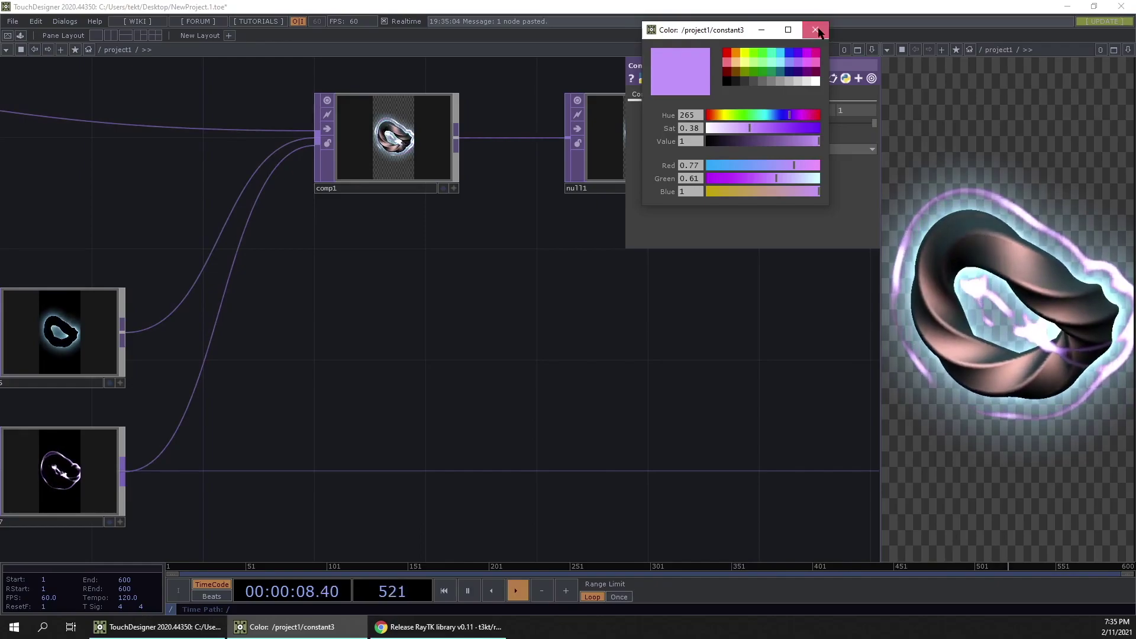
pyautogui.click(817, 29)
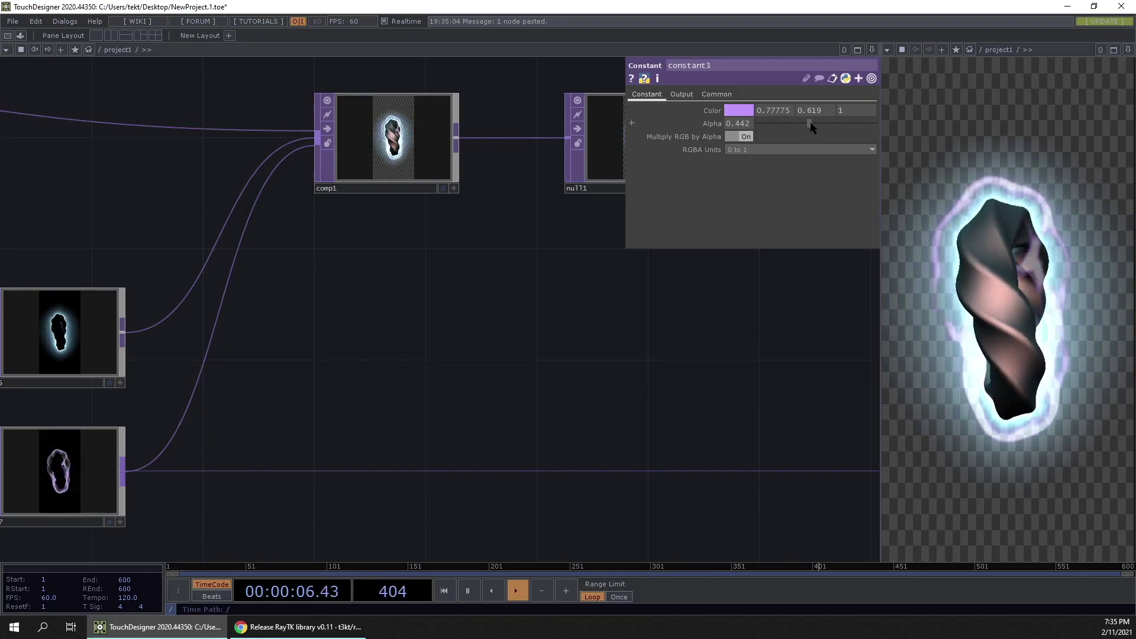
pyautogui.scroll(-5, 471, 426)
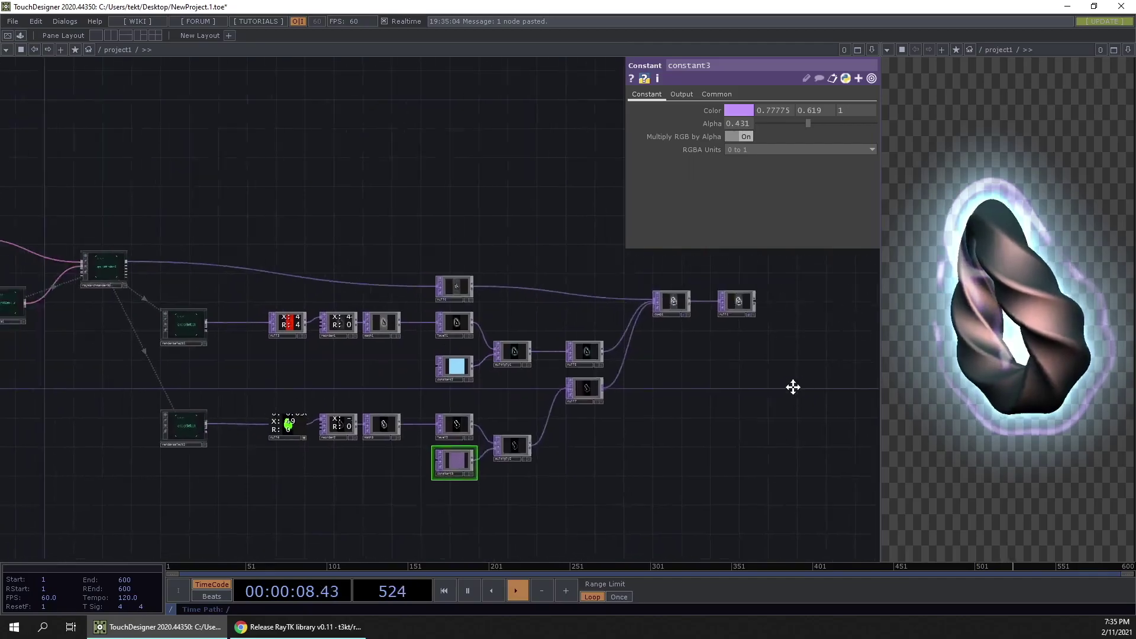
pyautogui.scroll(3, 315, 420)
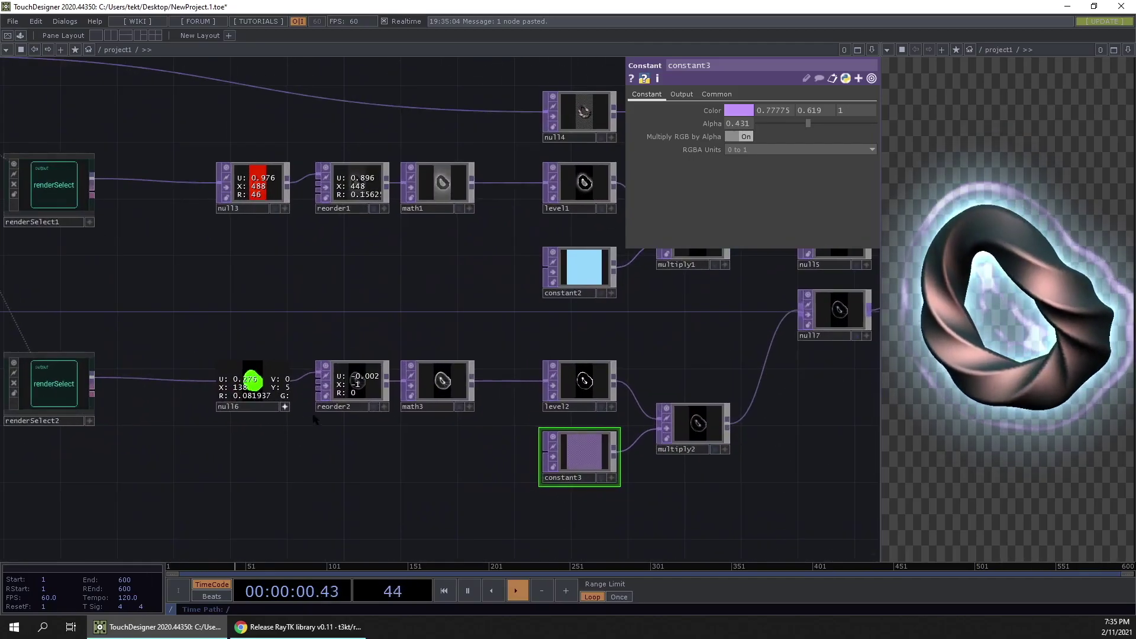
pyautogui.scroll(-5, 274, 349)
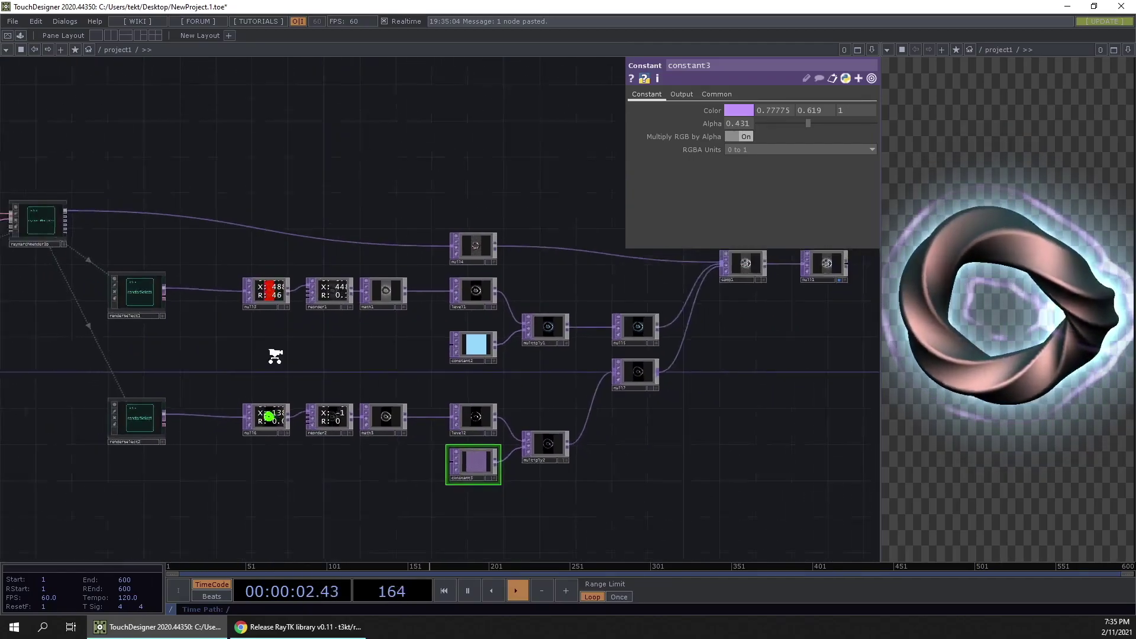
pyautogui.moveTo(221, 375); pyautogui.dragTo(276, 371)
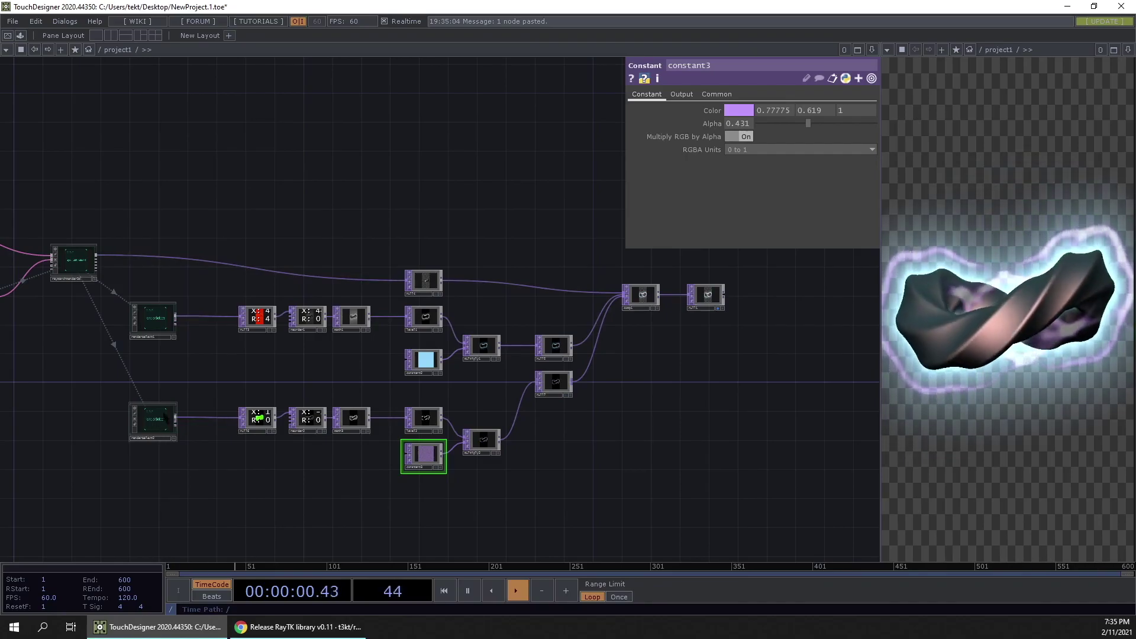
pyautogui.scroll(3, 117, 319)
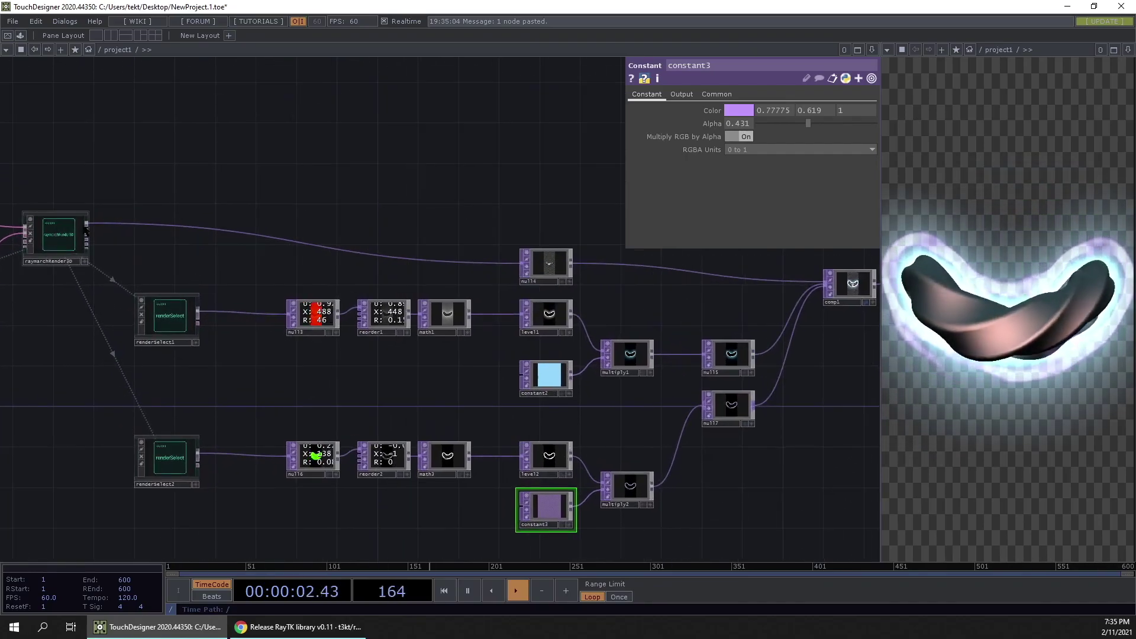
pyautogui.moveTo(297, 162); pyautogui.dragTo(409, 206)
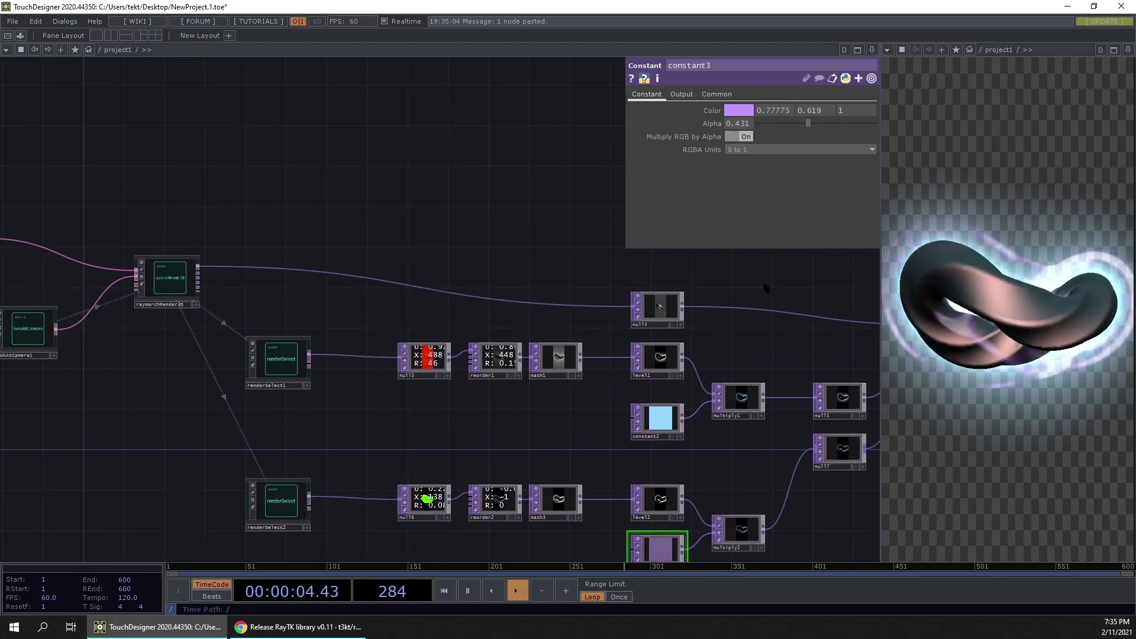
# Examine the level and multiply nodes of both glow chains up close, comparing their preview images.
pyautogui.moveTo(283, 318); pyautogui.dragTo(104, 284)
pyautogui.scroll(5, 385, 318)
pyautogui.scroll(3, 385, 318)
pyautogui.scroll(-8, 261, 355)
pyautogui.scroll(8, 261, 355)
pyautogui.scroll(2, 261, 352)
pyautogui.scroll(-8, 261, 351)
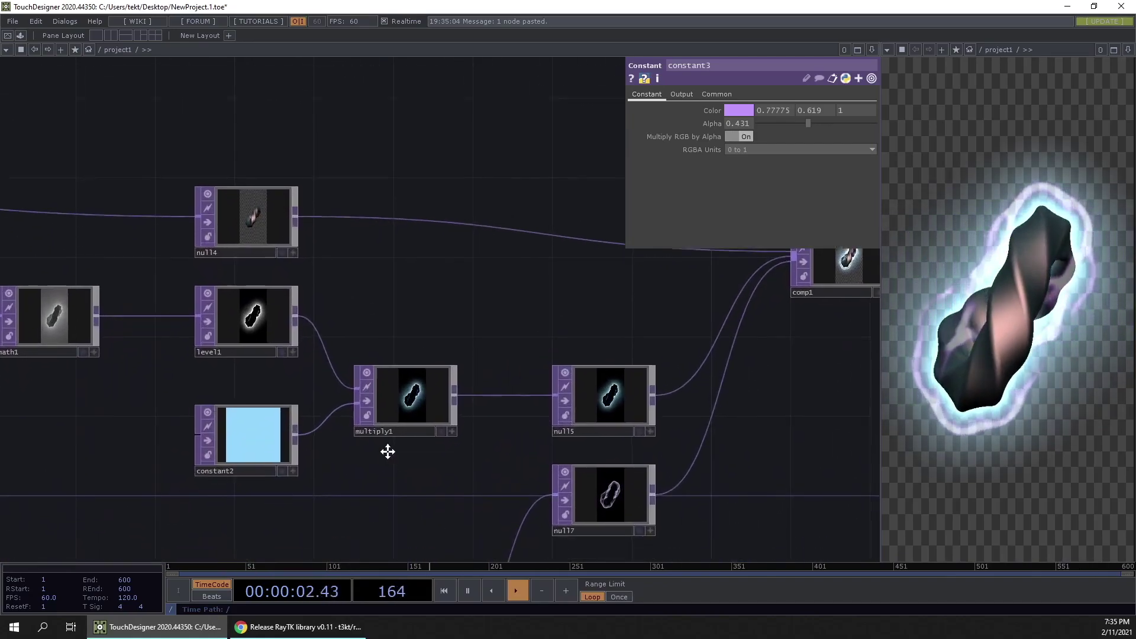
pyautogui.scroll(2, 389, 459)
pyautogui.scroll(3, 214, 431)
pyautogui.scroll(4, 215, 430)
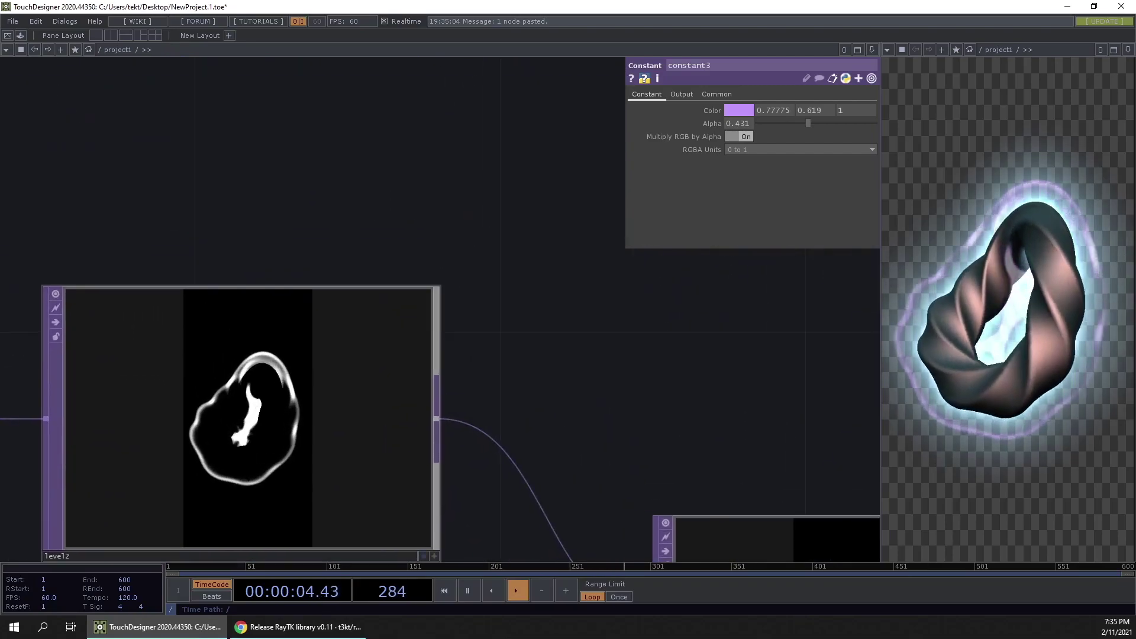
pyautogui.scroll(-7, 255, 477)
pyautogui.moveTo(368, 367); pyautogui.dragTo(444, 310)
pyautogui.scroll(-3, 382, 510)
pyautogui.moveTo(36, 261); pyautogui.dragTo(226, 267)
pyautogui.moveTo(366, 266); pyautogui.dragTo(128, 281)
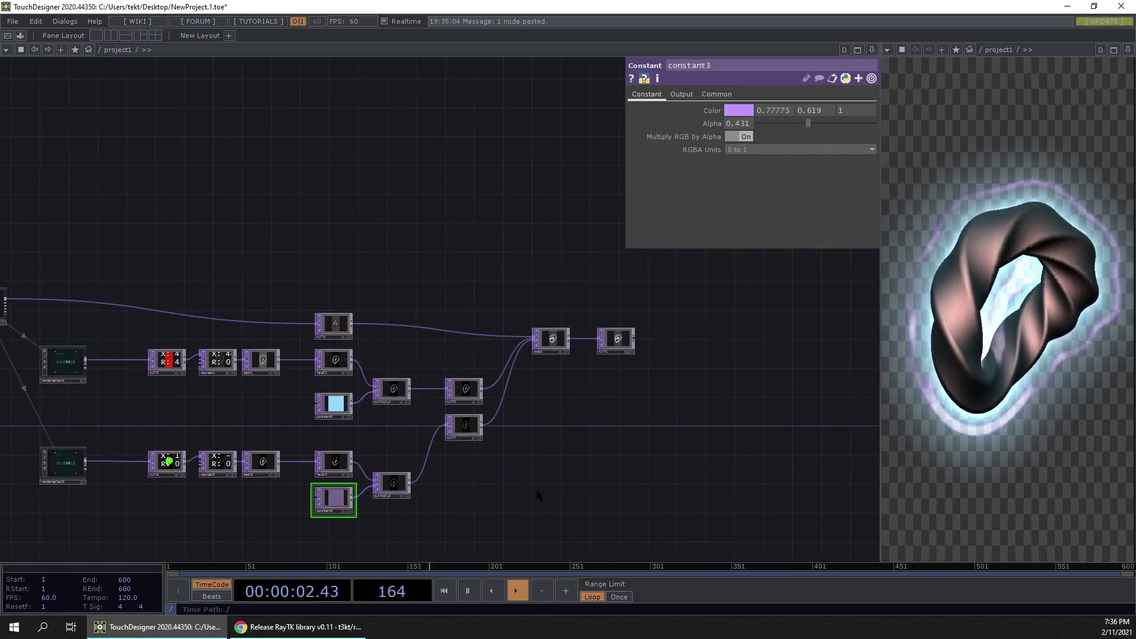
# Review the network from comp1 and null1 back to mobiusRingSdf1 and check that node's SDF parameters.
pyautogui.scroll(3, 464, 478)
pyautogui.moveTo(467, 472); pyautogui.dragTo(625, 449)
pyautogui.moveTo(255, 365); pyautogui.dragTo(379, 373)
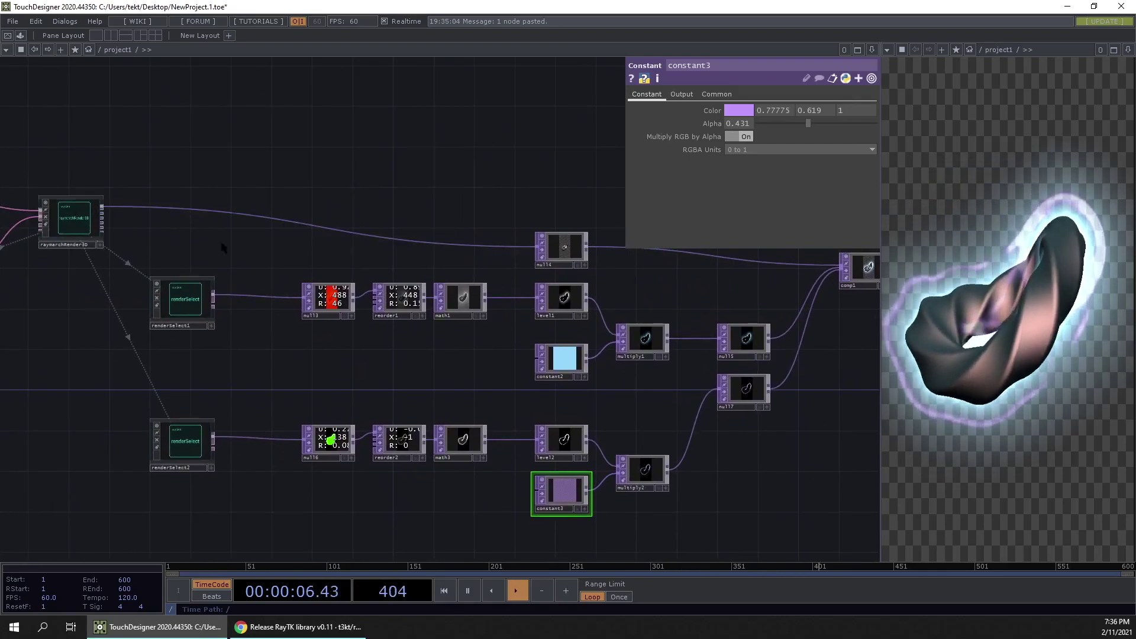
pyautogui.moveTo(416, 210); pyautogui.dragTo(185, 236)
pyautogui.scroll(5, 698, 299)
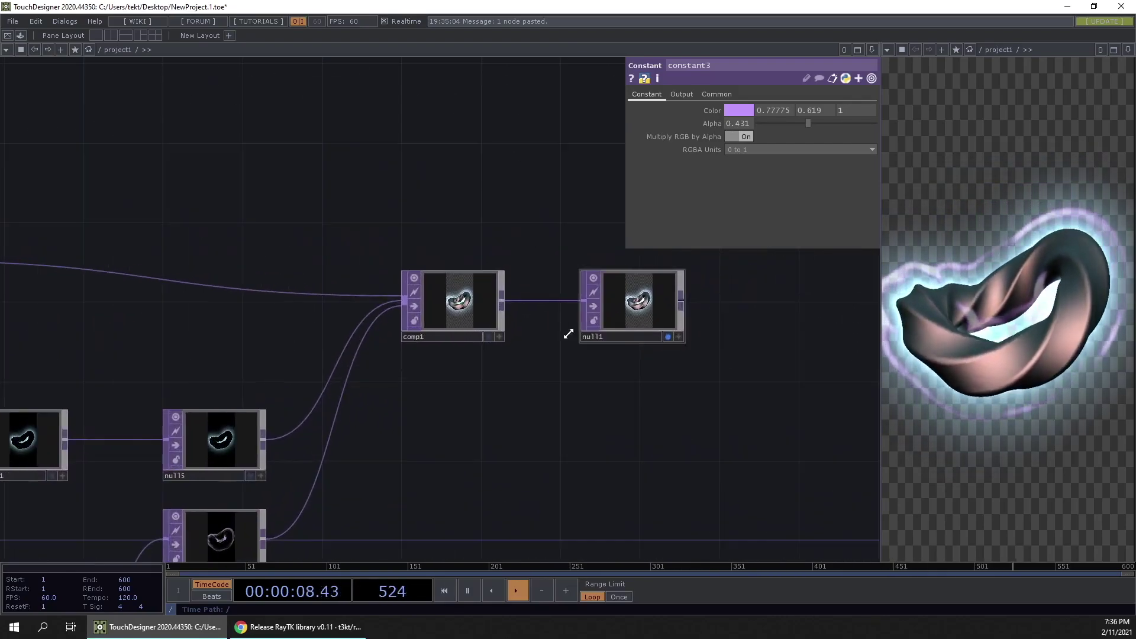
pyautogui.scroll(2, 393, 322)
pyautogui.scroll(-10, 469, 258)
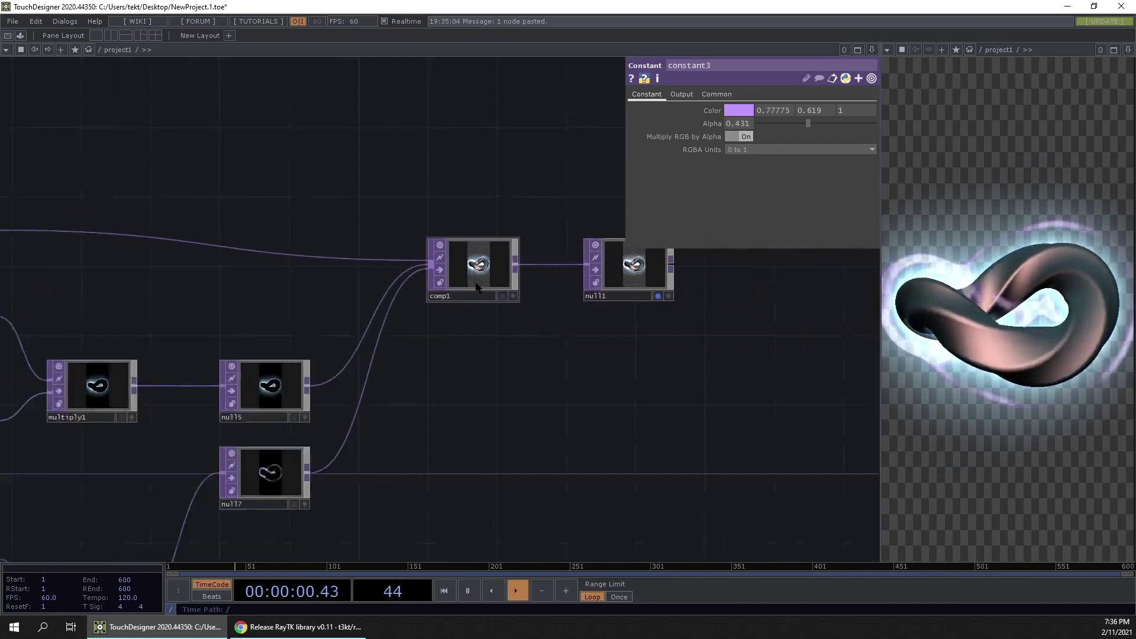
pyautogui.moveTo(485, 367); pyautogui.dragTo(762, 422)
pyautogui.moveTo(261, 454); pyautogui.dragTo(413, 470)
pyautogui.scroll(3, 234, 270)
pyautogui.scroll(3, 235, 269)
pyautogui.scroll(-1, 217, 242)
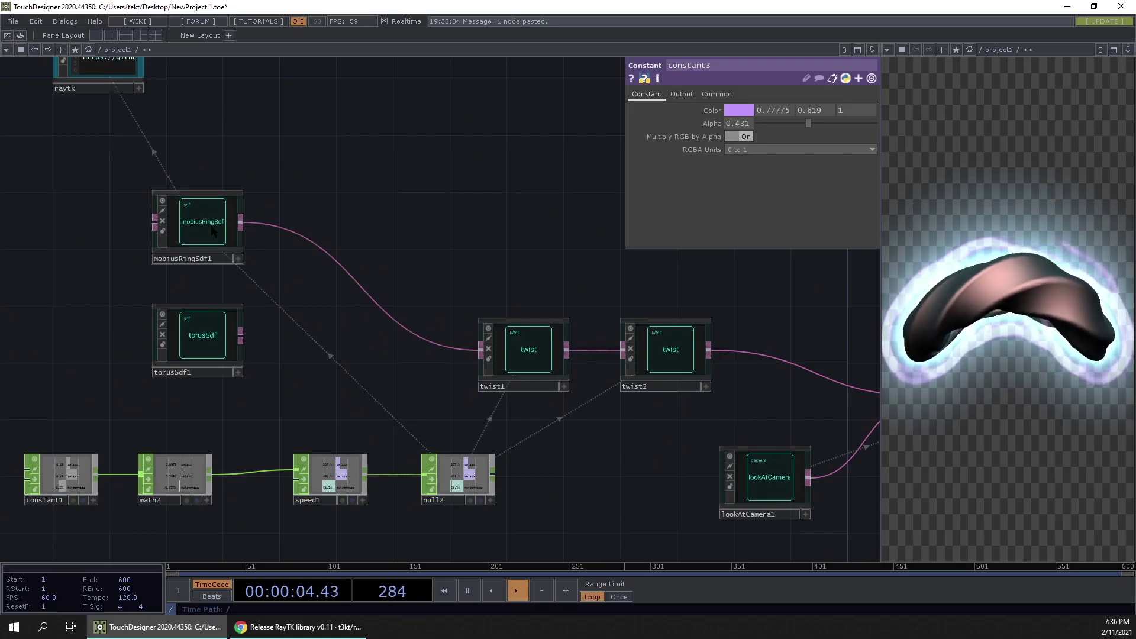
pyautogui.click(212, 231)
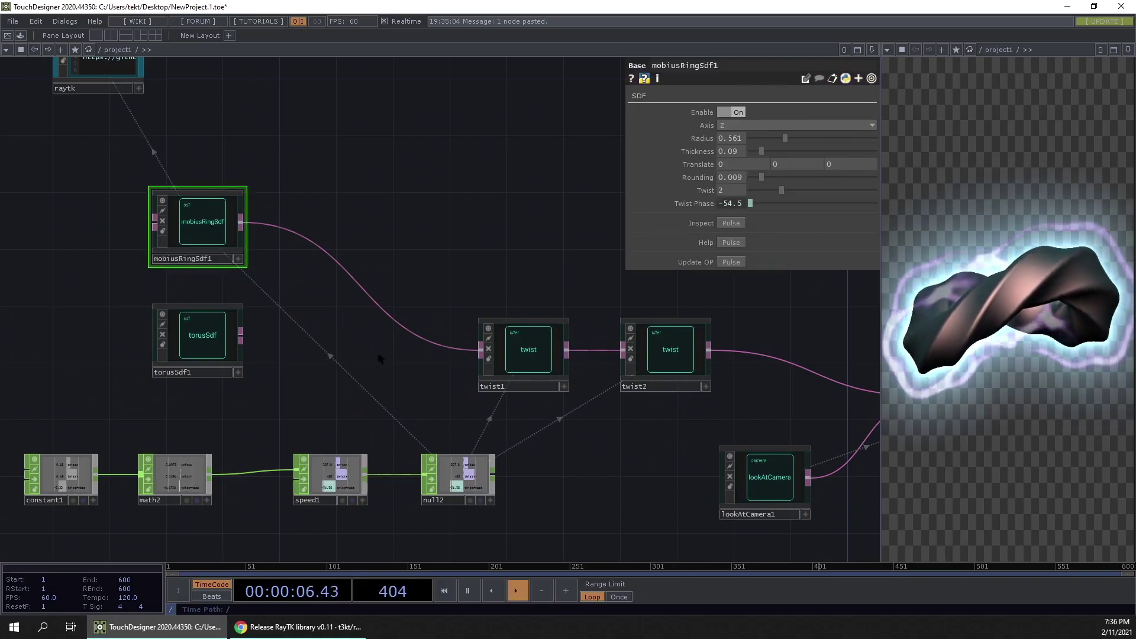
pyautogui.moveTo(322, 434); pyautogui.dragTo(279, 379)
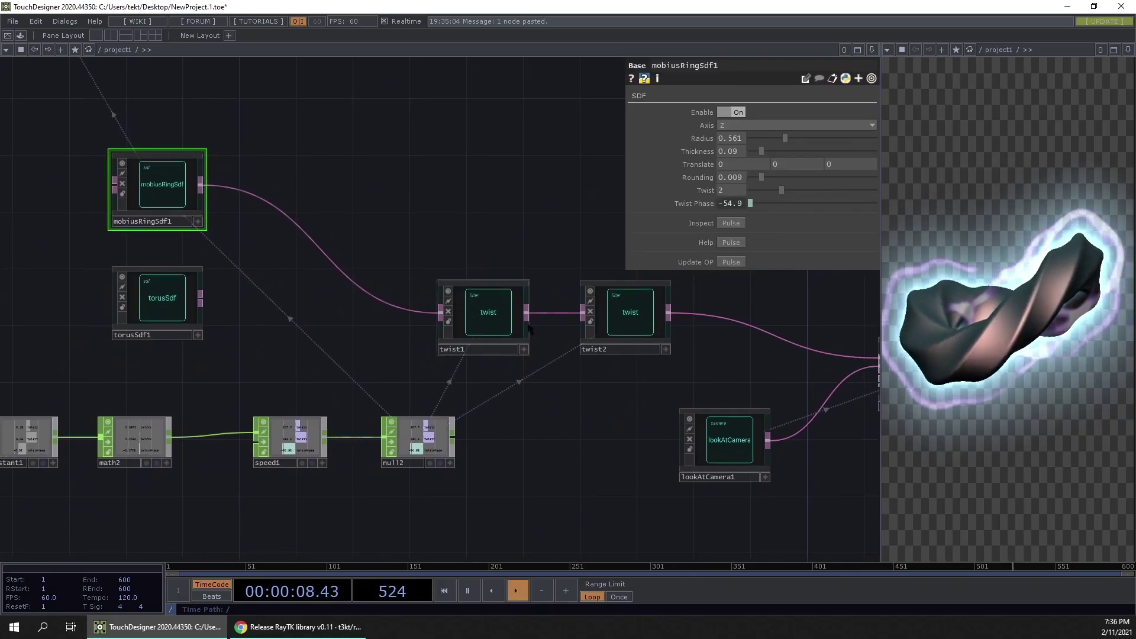
pyautogui.moveTo(671, 424); pyautogui.dragTo(746, 432)
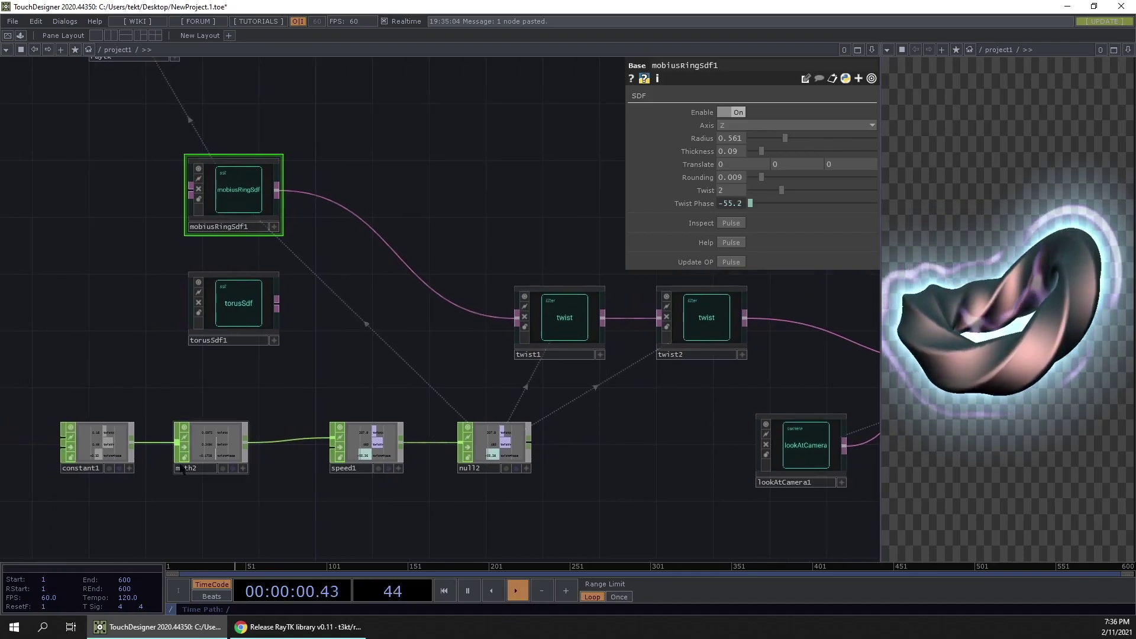
# Set the Multiply value of math2 in the twist animation chain to 0.78.
pyautogui.scroll(2, 109, 398)
pyautogui.scroll(2, 73, 476)
pyautogui.scroll(-2, 74, 473)
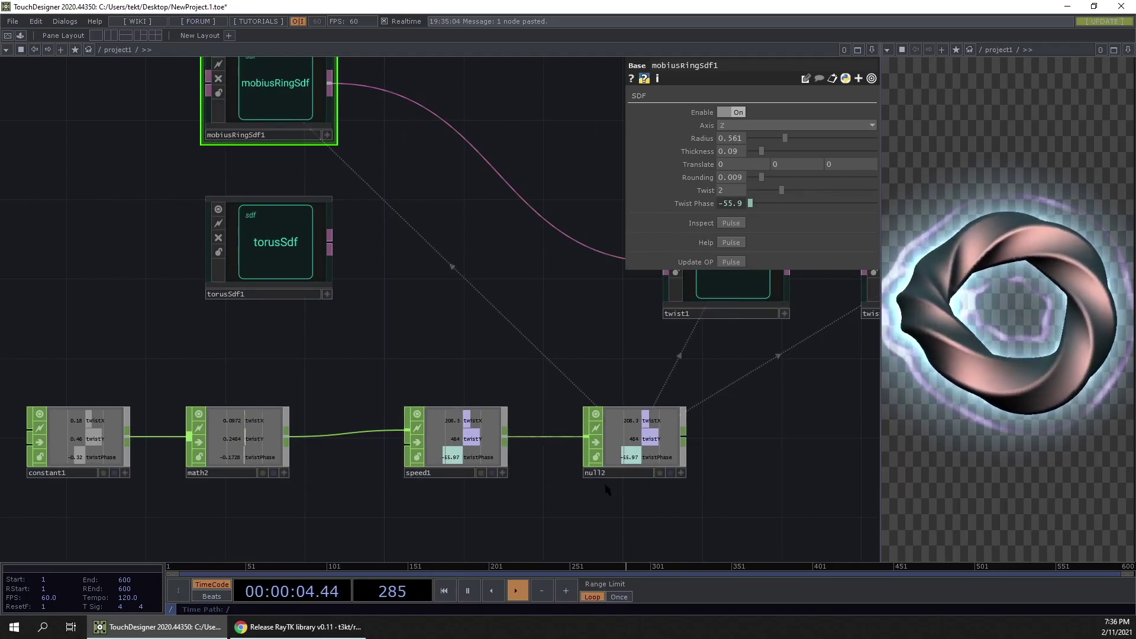
pyautogui.scroll(4, 82, 458)
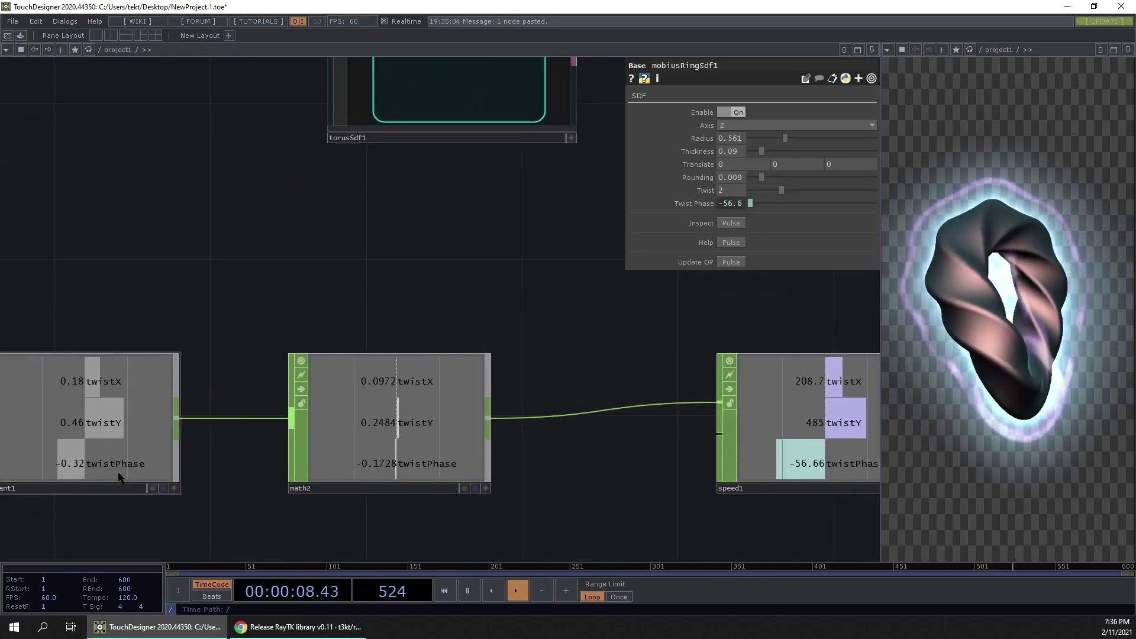
pyautogui.moveTo(320, 256); pyautogui.dragTo(187, 206)
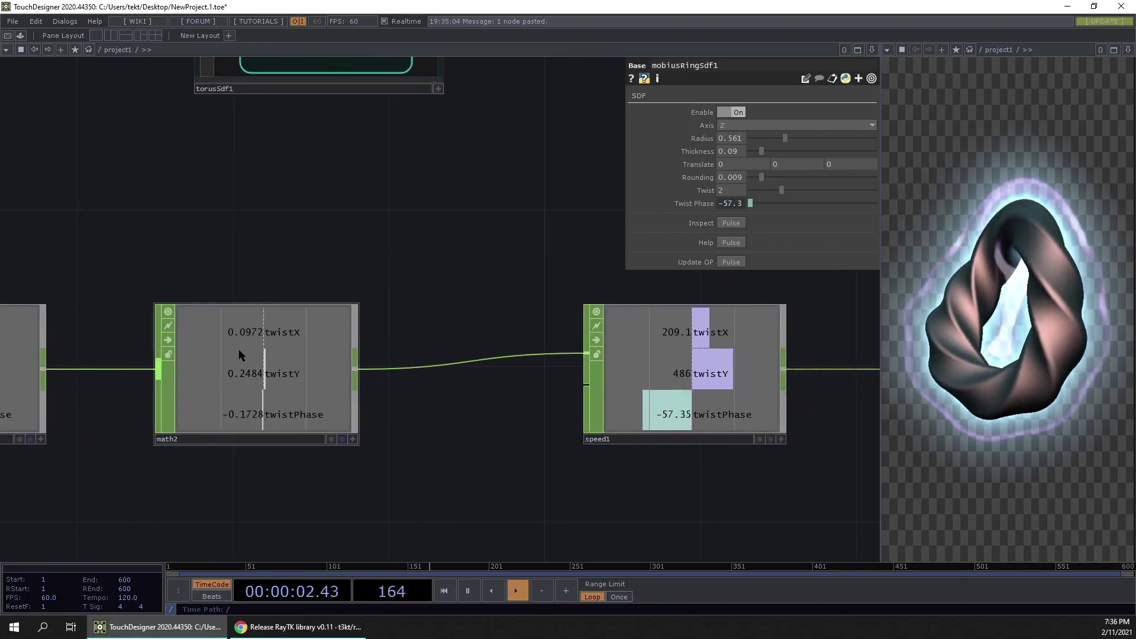
pyautogui.click(258, 369)
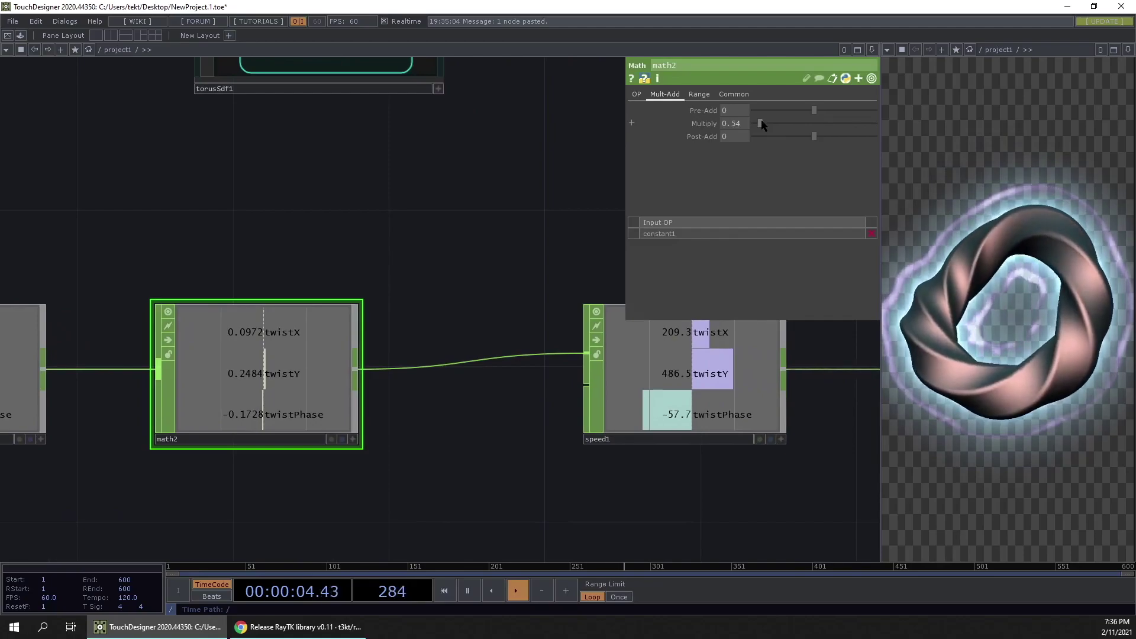
pyautogui.moveTo(763, 128); pyautogui.dragTo(778, 125)
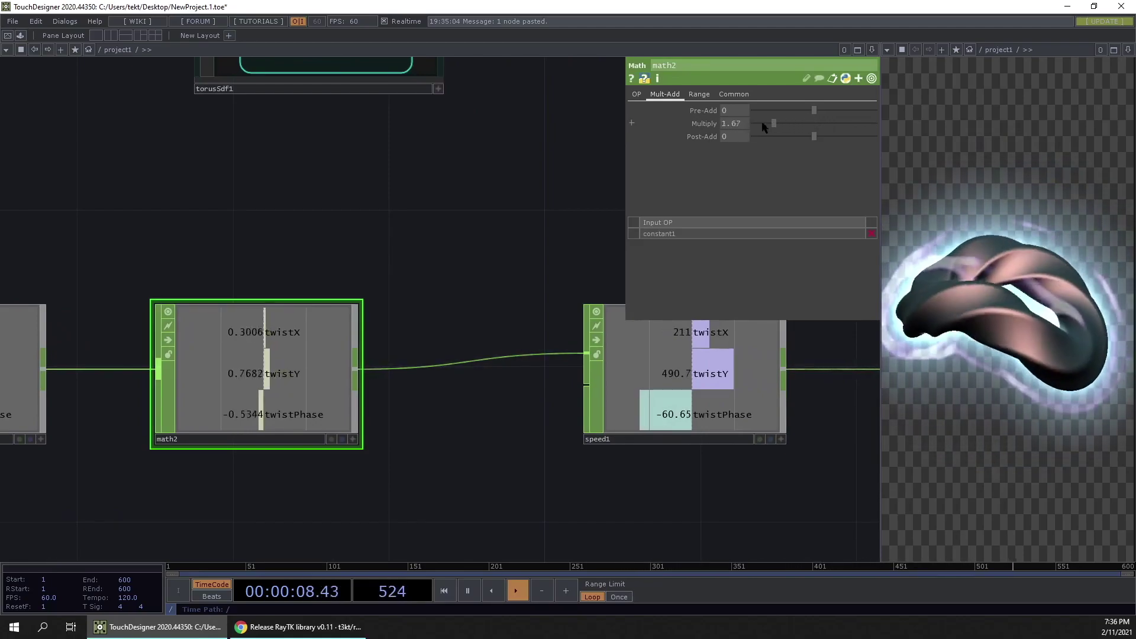
pyautogui.moveTo(721, 510); pyautogui.dragTo(268, 520)
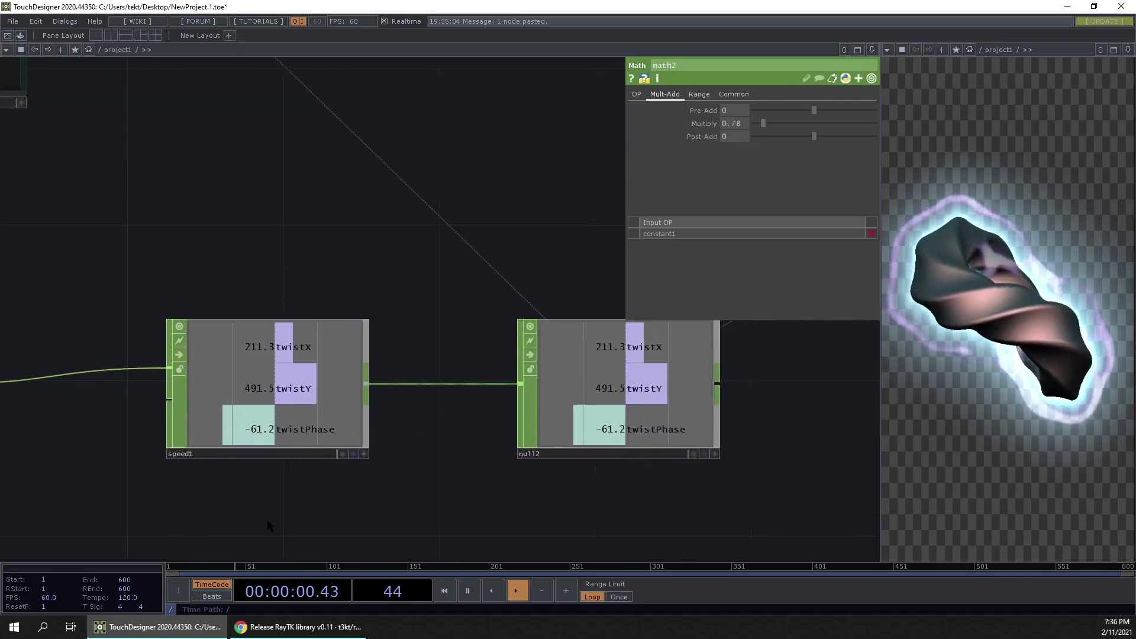
# Inspect the animated Twist Phase of mobiusRingSdf1 and the Shift parameters of twist1 and twist2.
pyautogui.scroll(-3, 278, 509)
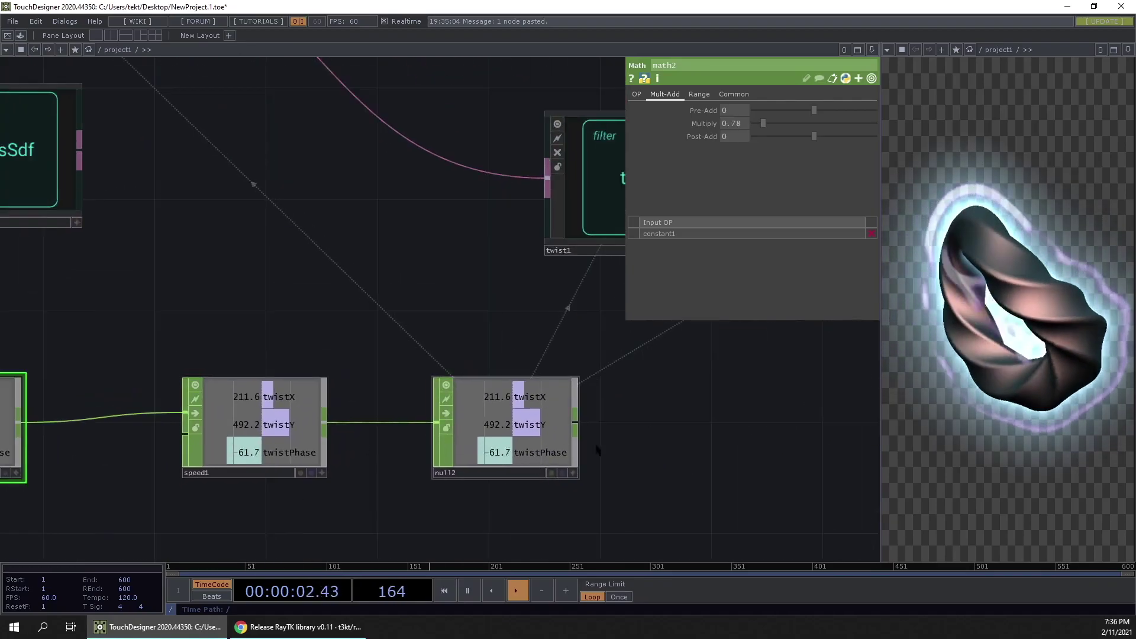
pyautogui.scroll(-4, 515, 444)
pyautogui.moveTo(515, 444); pyautogui.dragTo(403, 451)
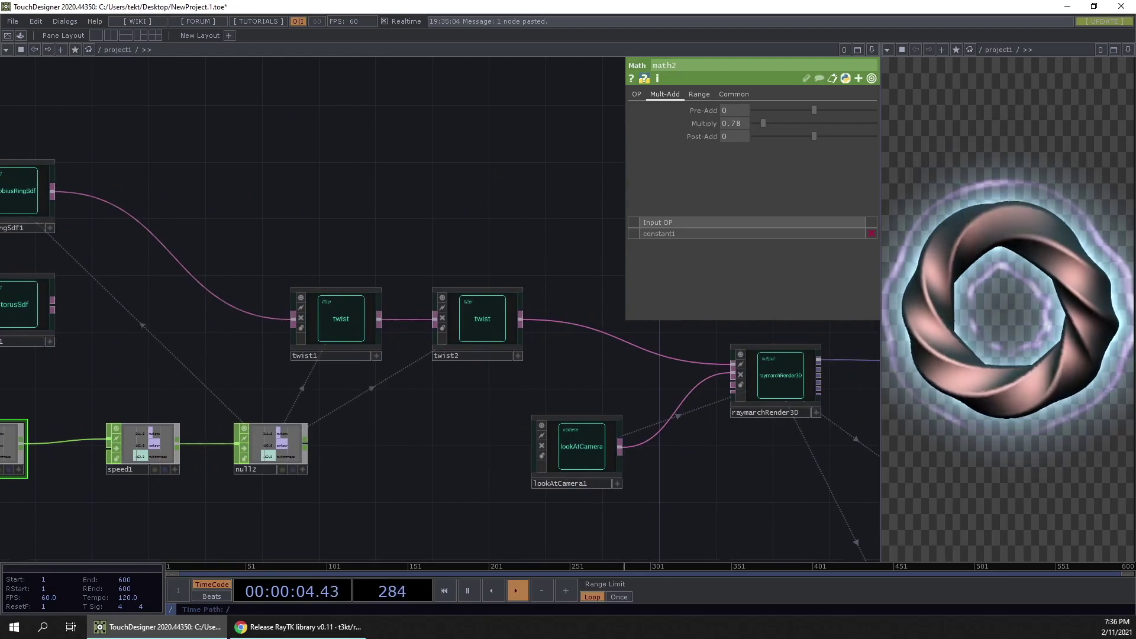
pyautogui.click(21, 198)
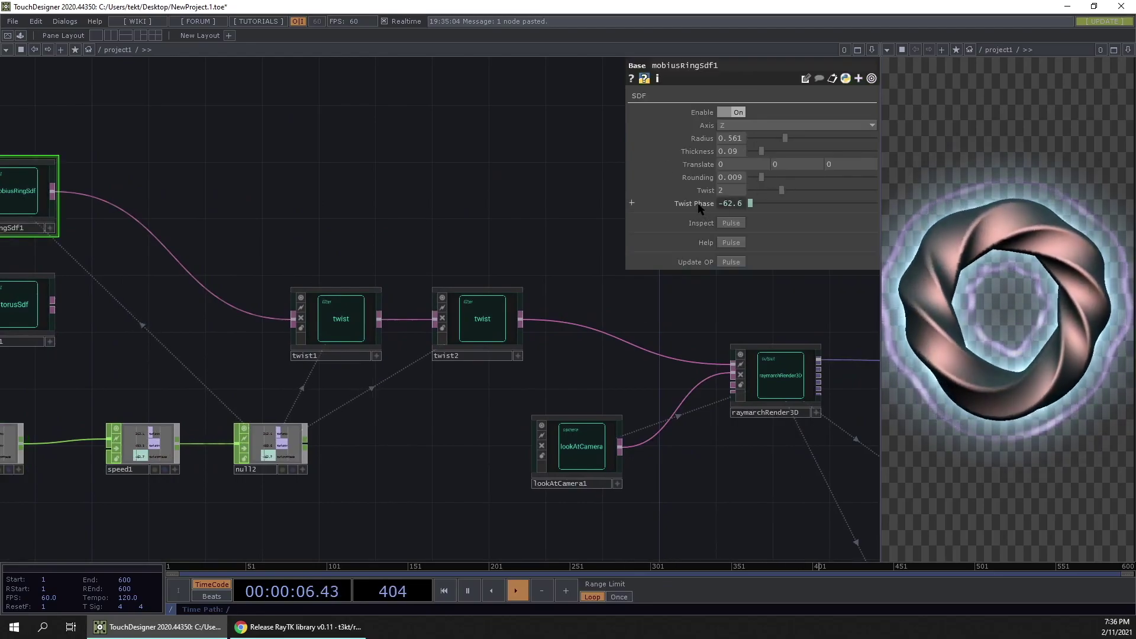
pyautogui.click(348, 320)
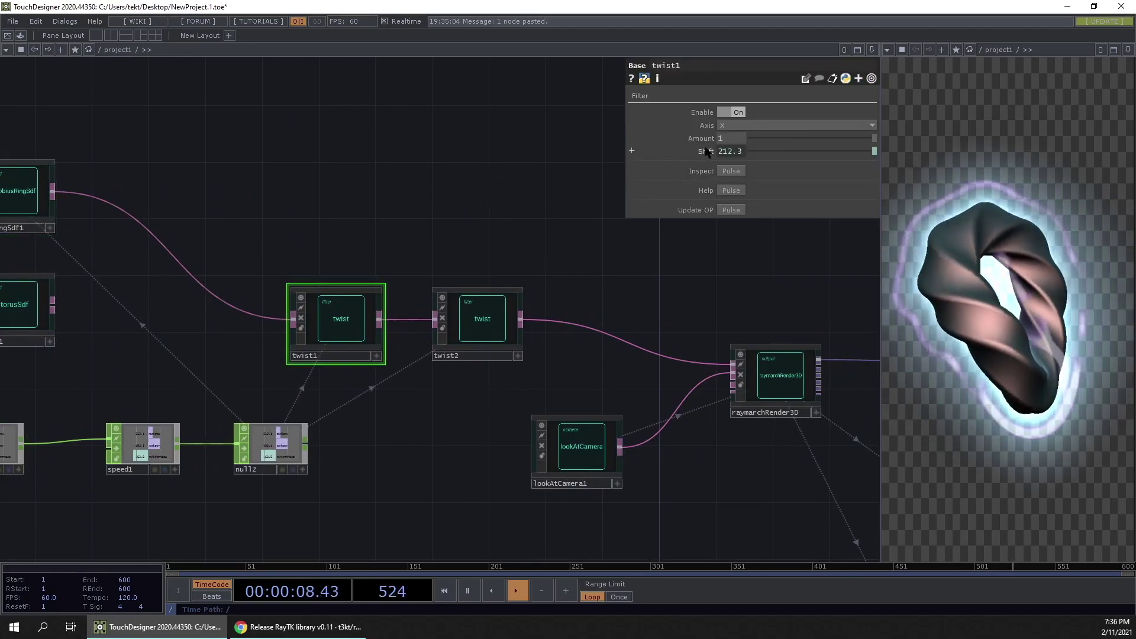
pyautogui.click(477, 288)
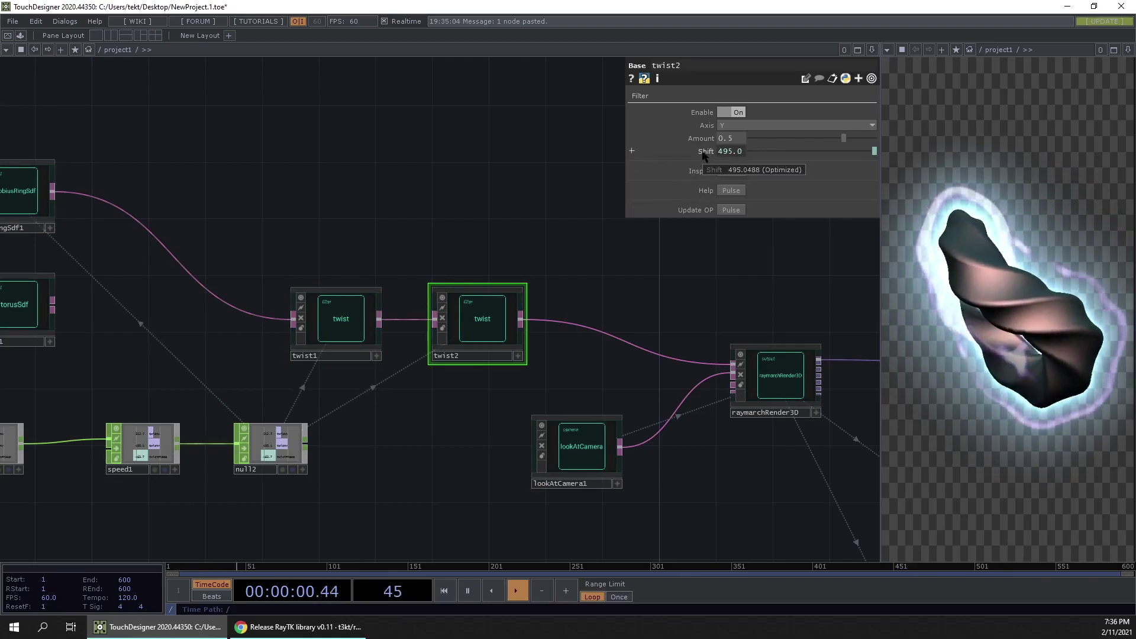
# Compare the Output Buffer settings of renderSelect1 and renderSelect2.
pyautogui.moveTo(697, 274); pyautogui.dragTo(249, 214)
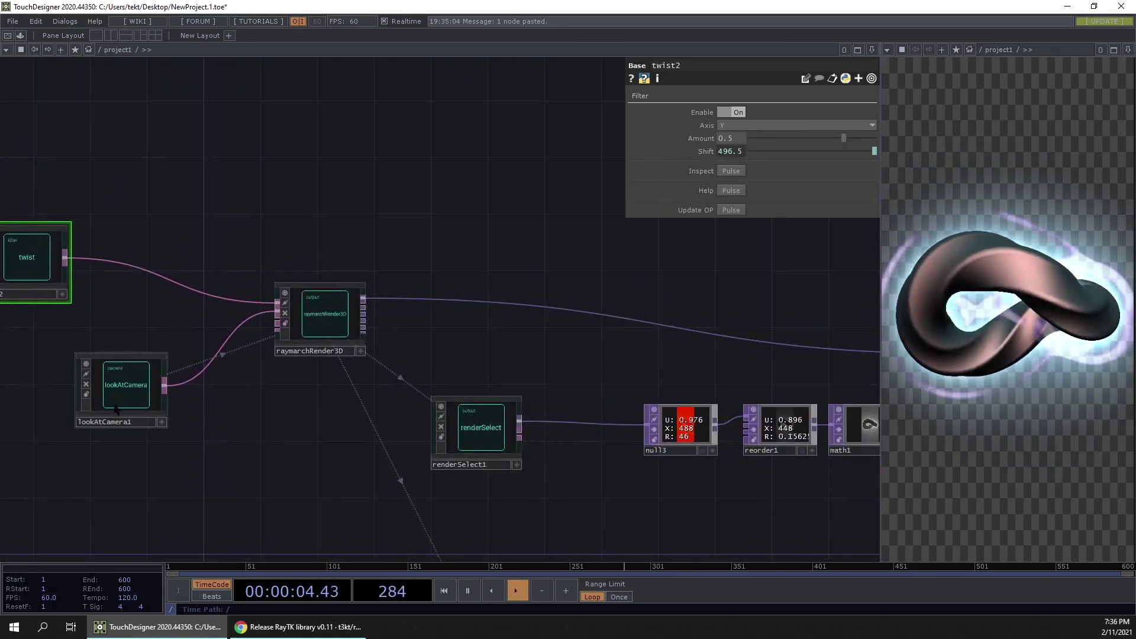
pyautogui.moveTo(661, 485); pyautogui.dragTo(264, 344)
pyautogui.moveTo(101, 178); pyautogui.dragTo(569, 284, button='right')
pyautogui.click(145, 234)
pyautogui.moveTo(168, 283); pyautogui.dragTo(154, 275)
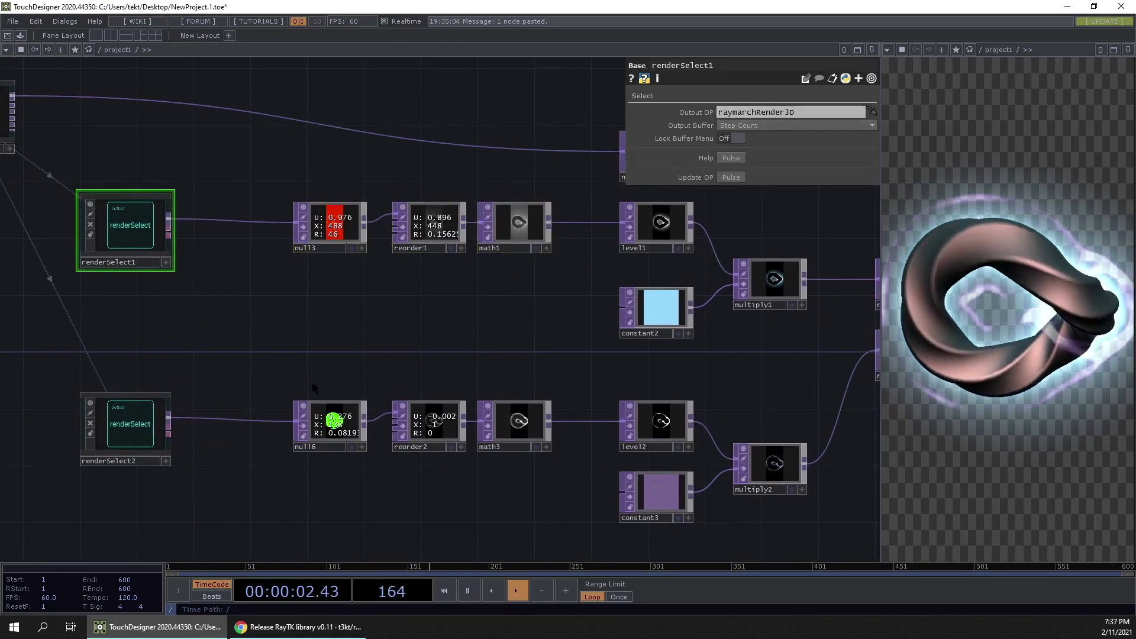
pyautogui.click(158, 426)
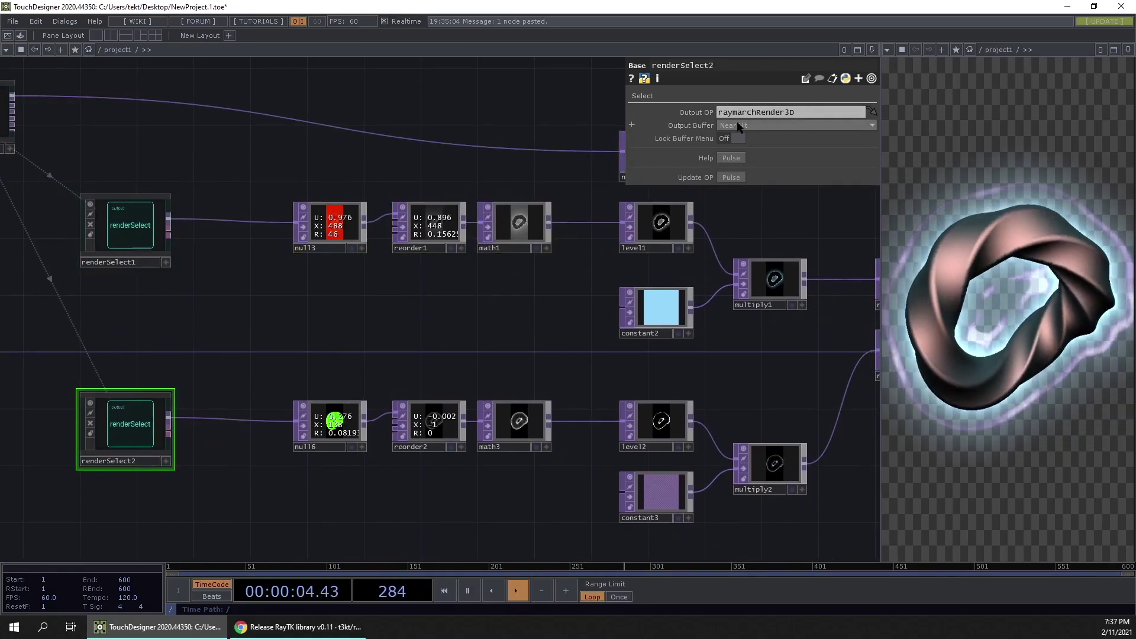
# Compare the channel mappings of reorder1 and reorder2, and view reorder2's output up close.
pyautogui.moveTo(546, 340); pyautogui.dragTo(296, 352)
pyautogui.scroll(-1, 236, 341)
pyautogui.scroll(-1, 295, 351)
pyautogui.scroll(4, 200, 331)
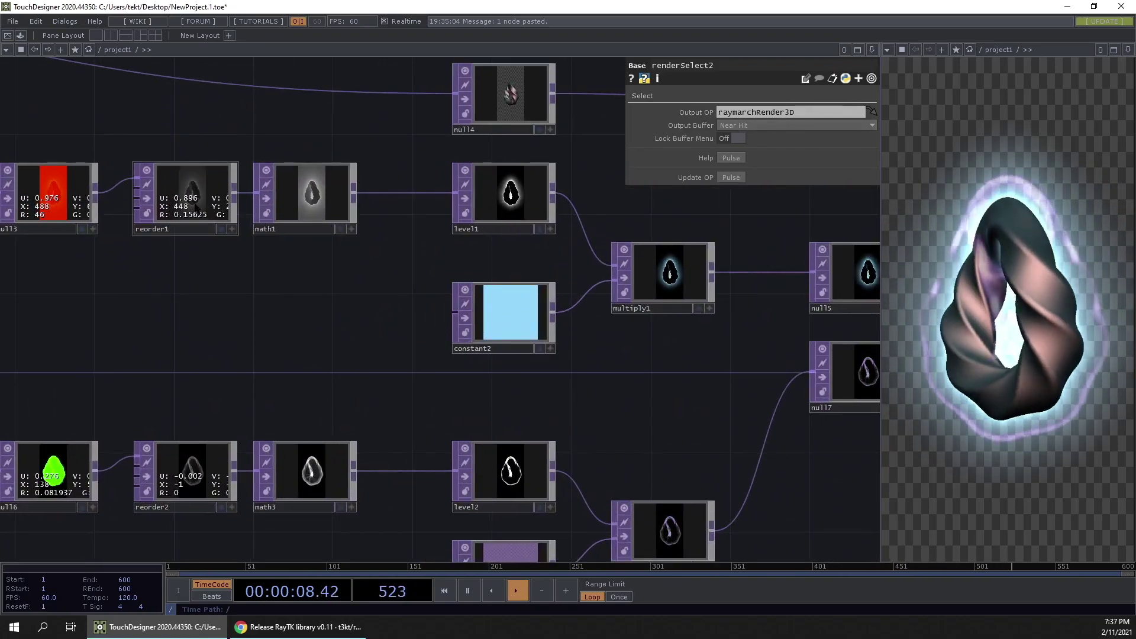
pyautogui.click(148, 195)
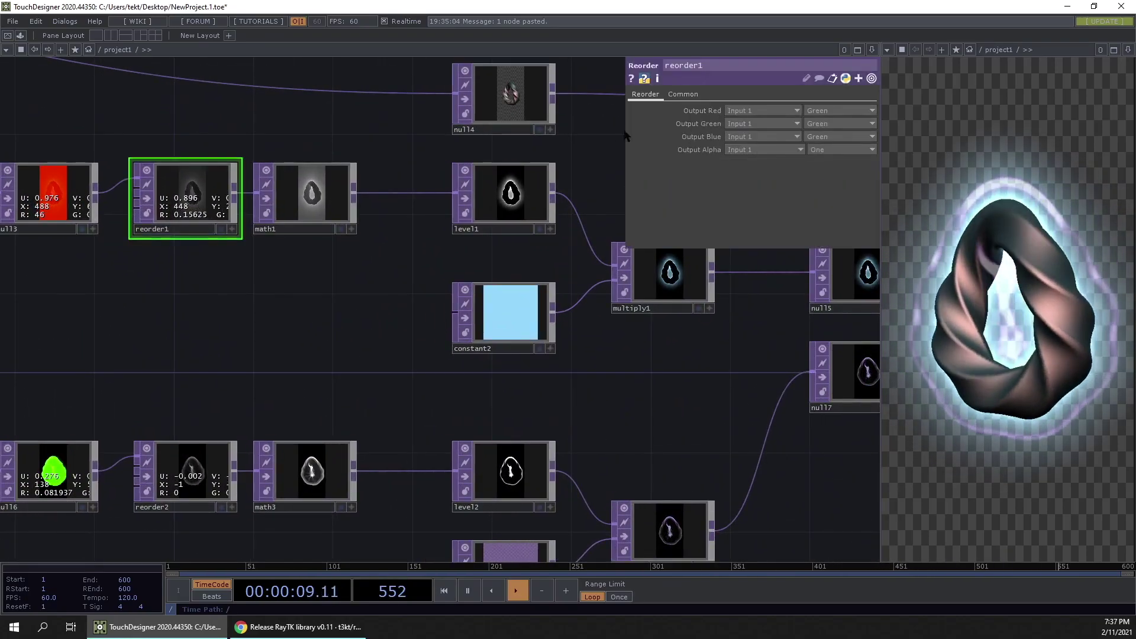
pyautogui.click(184, 474)
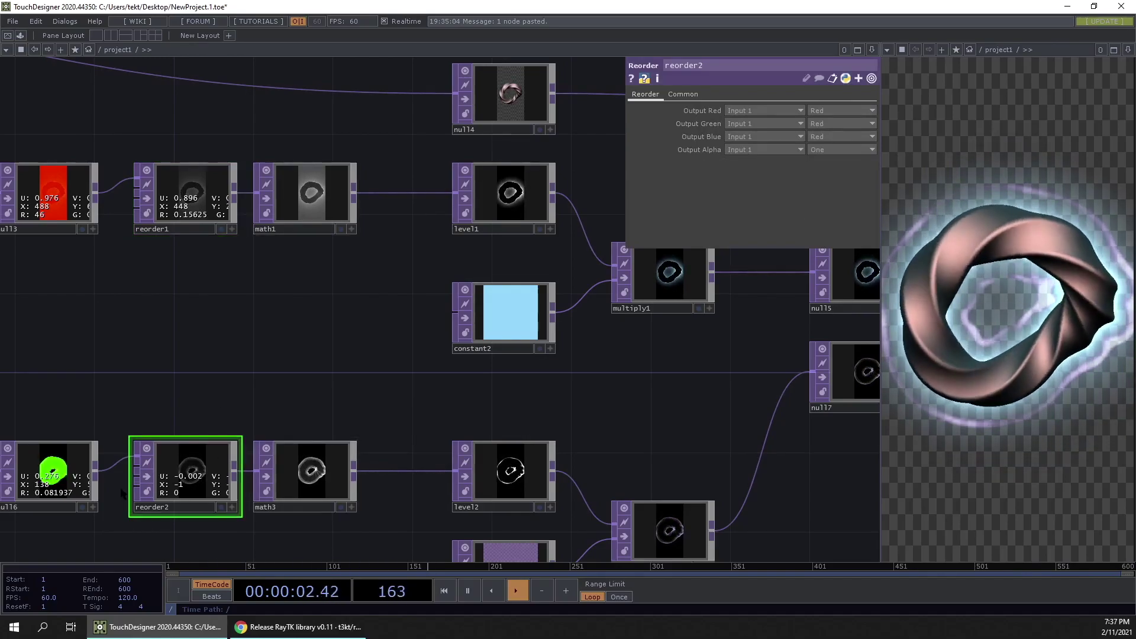
pyautogui.scroll(8, 136, 500)
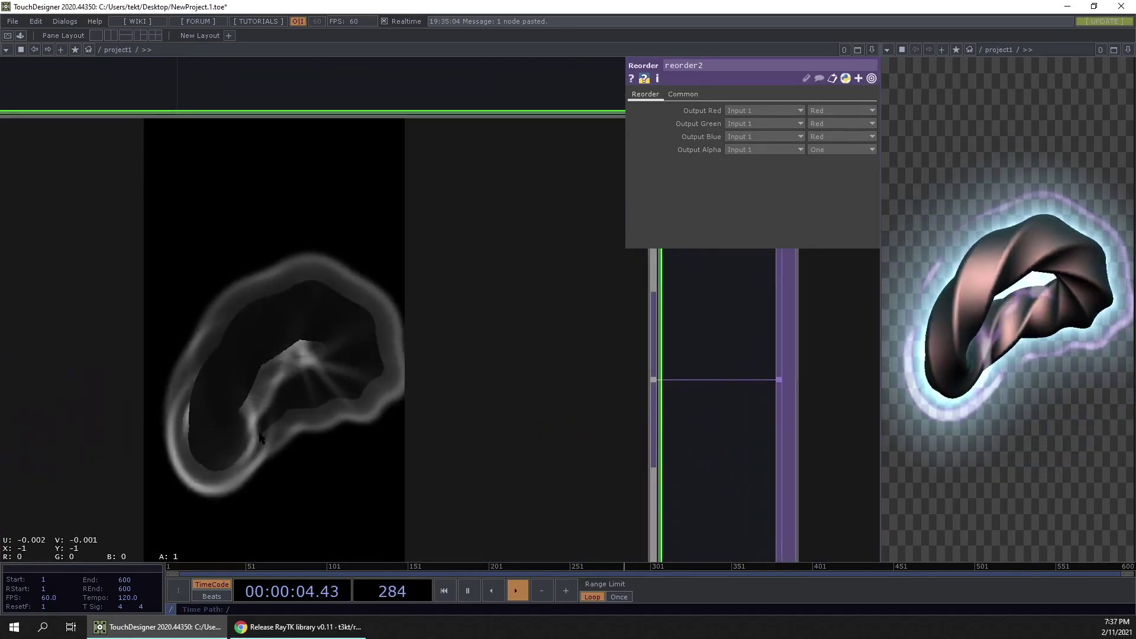
# Follow both colored glow chains to comp1 and inspect its blend operation and connected inputs.
pyautogui.scroll(-8, 388, 338)
pyautogui.moveTo(388, 338); pyautogui.dragTo(115, 333)
pyautogui.scroll(-2, 159, 300)
pyautogui.scroll(1, 115, 332)
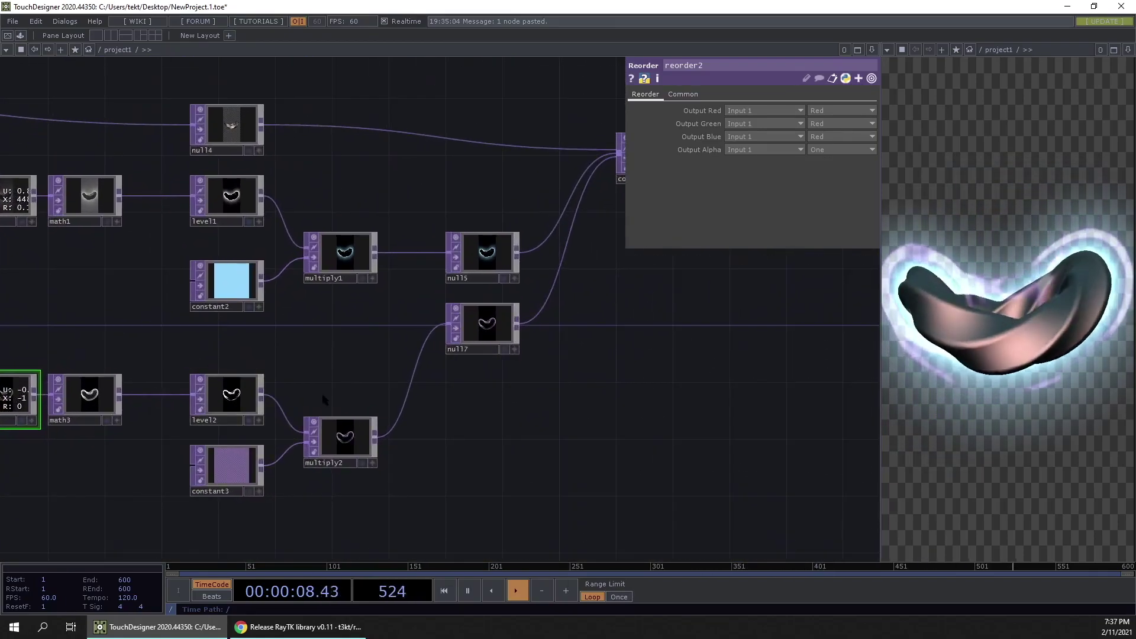
pyautogui.moveTo(601, 177); pyautogui.dragTo(415, 255)
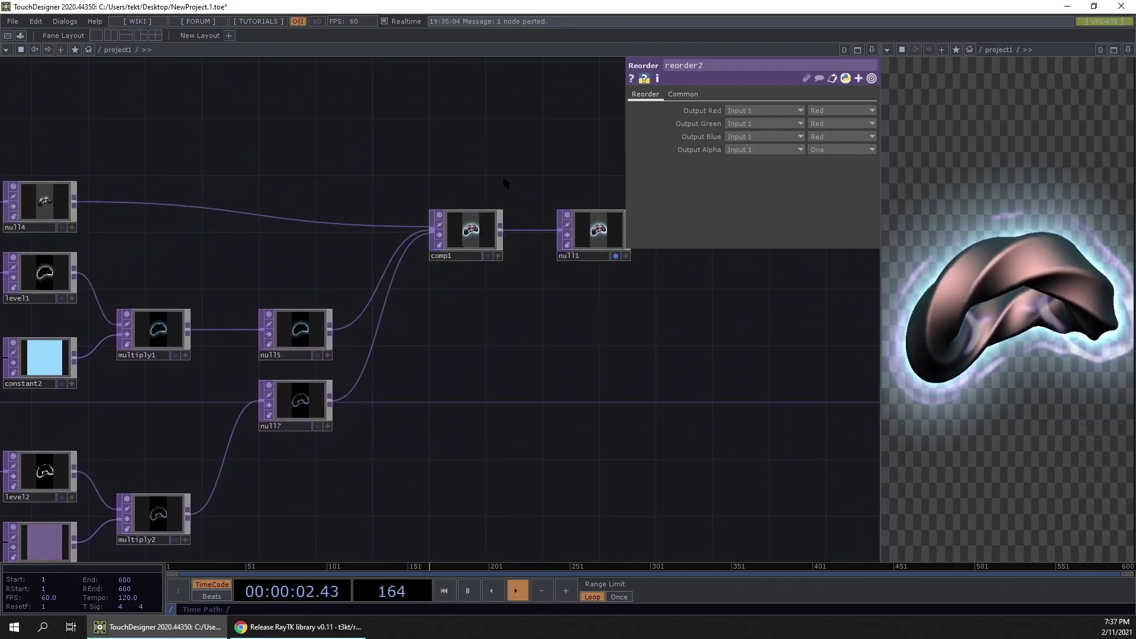
pyautogui.scroll(1, 504, 183)
pyautogui.click(462, 252)
pyautogui.scroll(2, 535, 255)
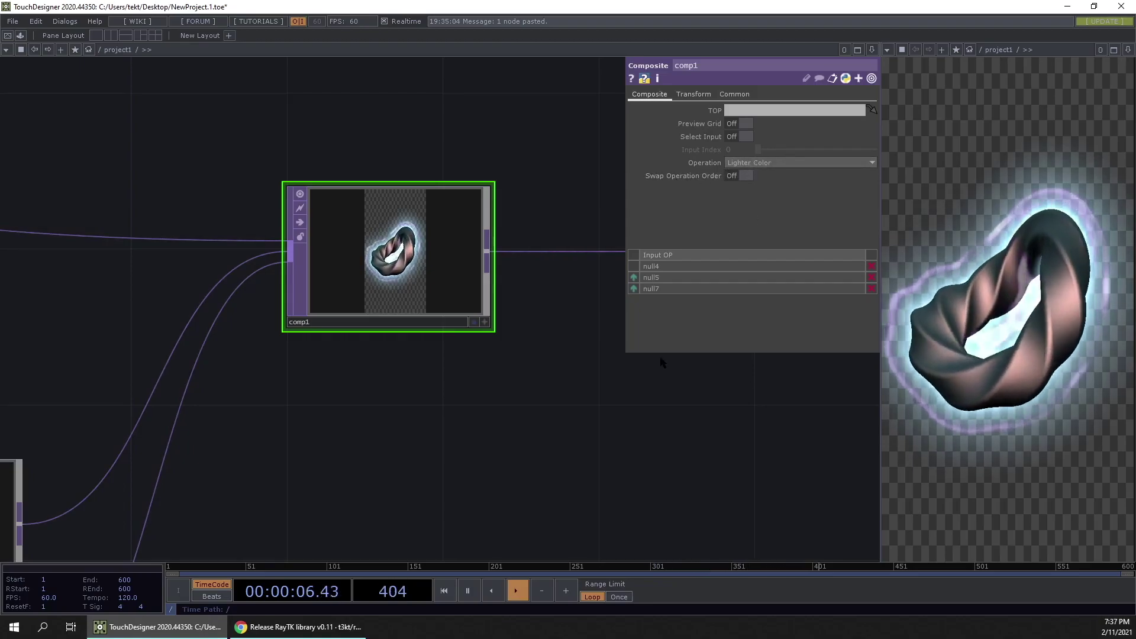
pyautogui.moveTo(702, 424); pyautogui.dragTo(362, 460)
pyautogui.scroll(-3, 363, 449)
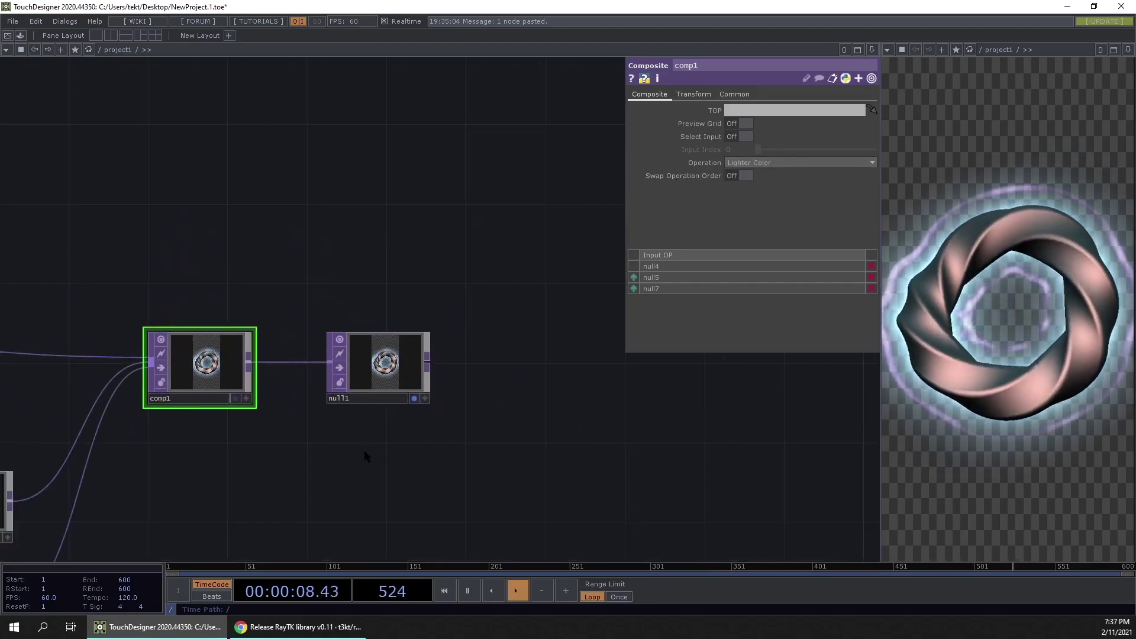
# Hide the node parameter display and frame the entire network in the editor.
pyautogui.scroll(-6, 364, 451)
pyautogui.moveTo(534, 408); pyautogui.dragTo(794, 301)
pyautogui.moveTo(518, 468); pyautogui.dragTo(741, 456)
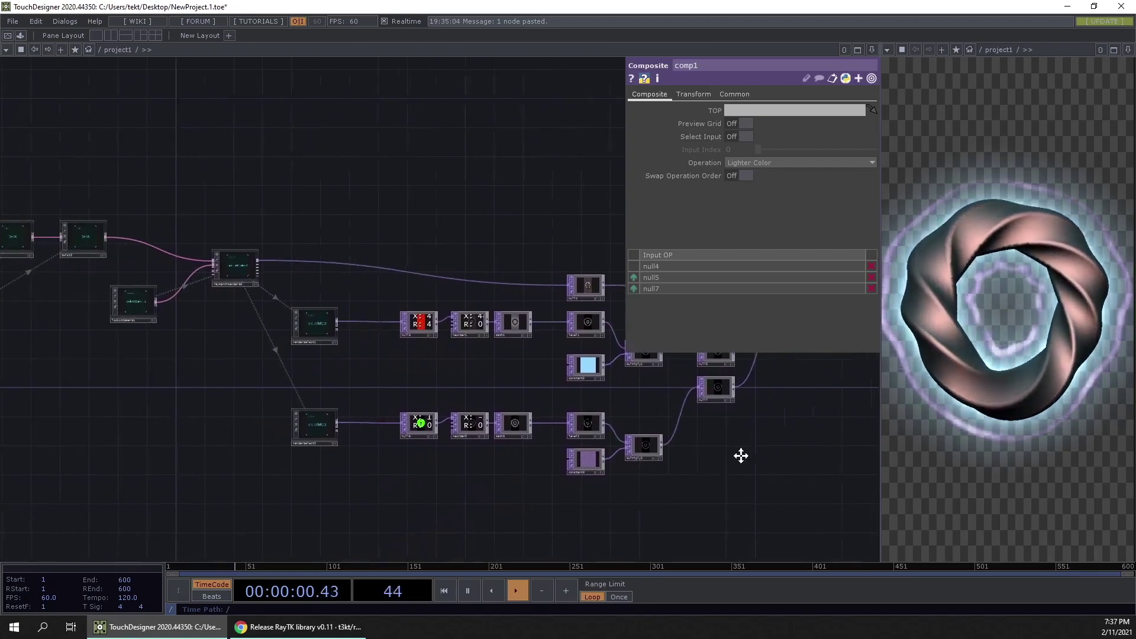
pyautogui.scroll(-4, 382, 521)
pyautogui.press('p')
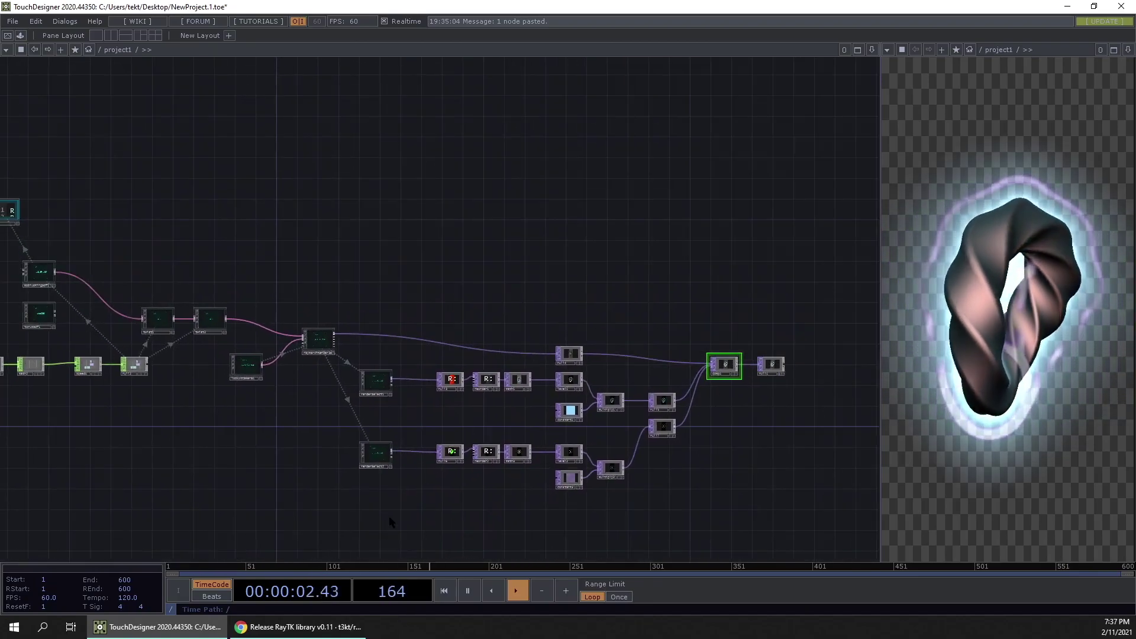
pyautogui.press('h')
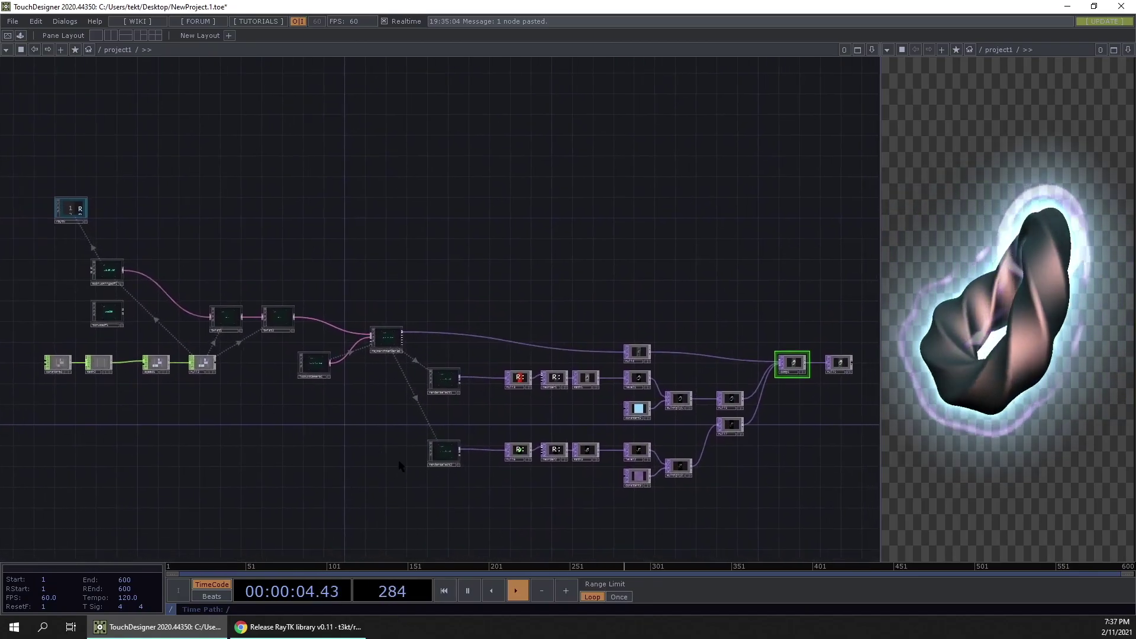
# Show the final composite as a TOP backdrop behind the network and expand the network editor to the full workspace.
pyautogui.rightClick(552, 248)
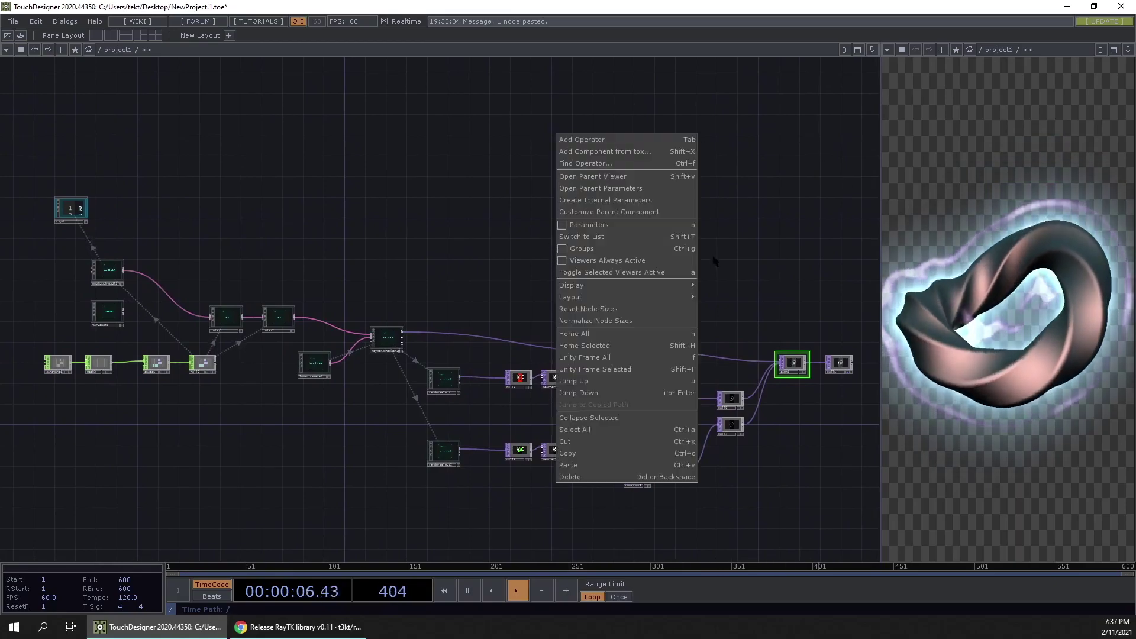
pyautogui.moveTo(674, 286)
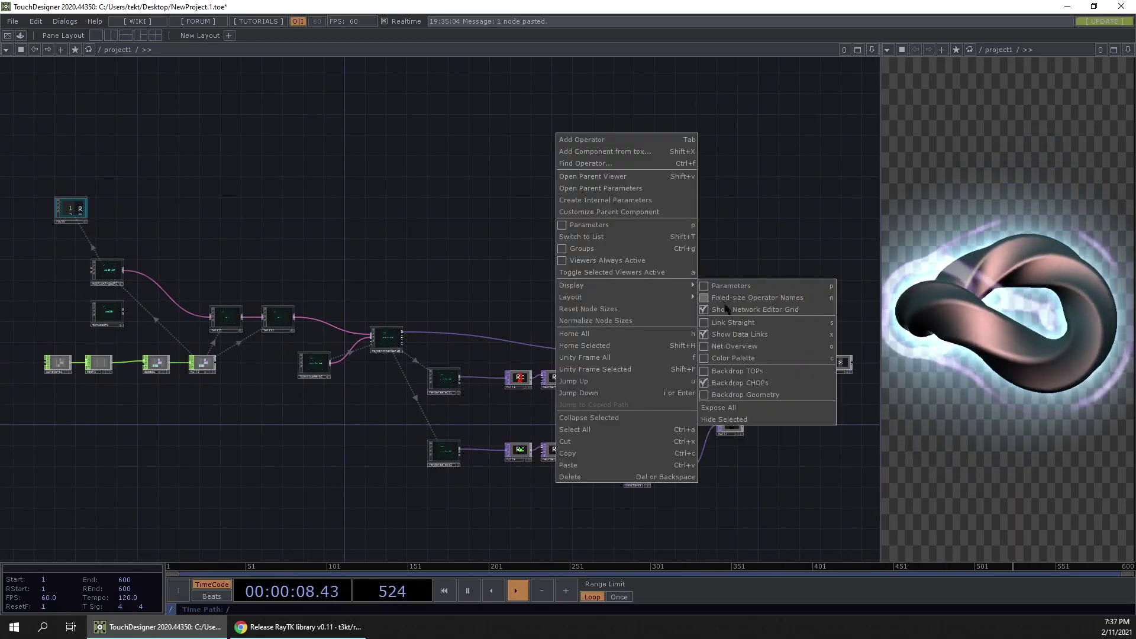
pyautogui.click(739, 371)
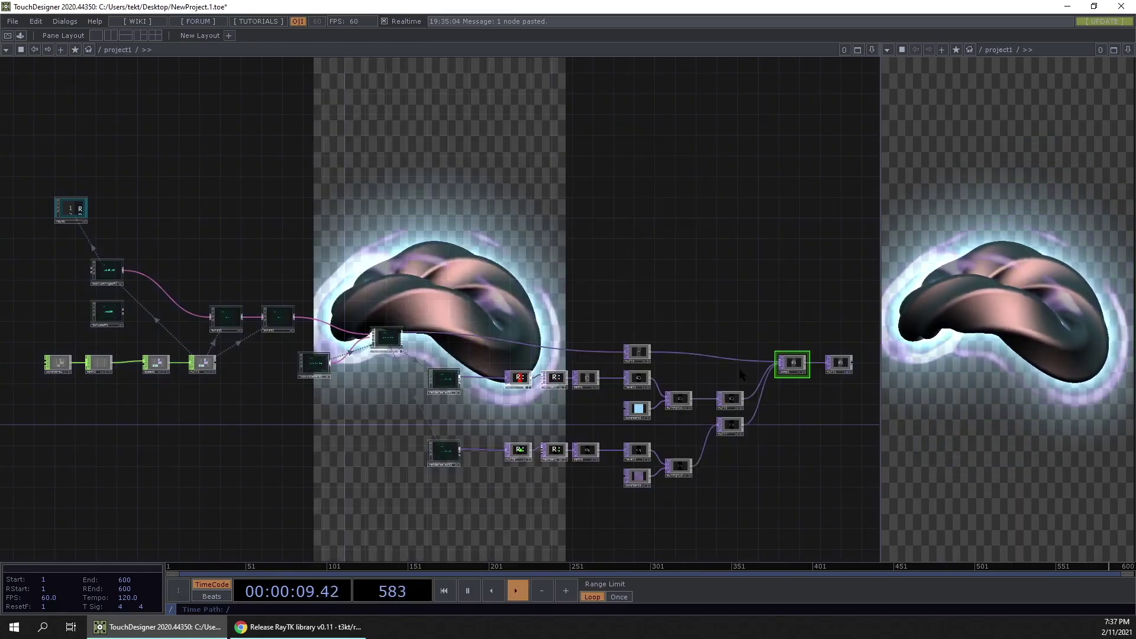
pyautogui.click(858, 49)
# Set the render resolution of raymarchRender3D to 1920 by 1080.
pyautogui.scroll(5, 195, 384)
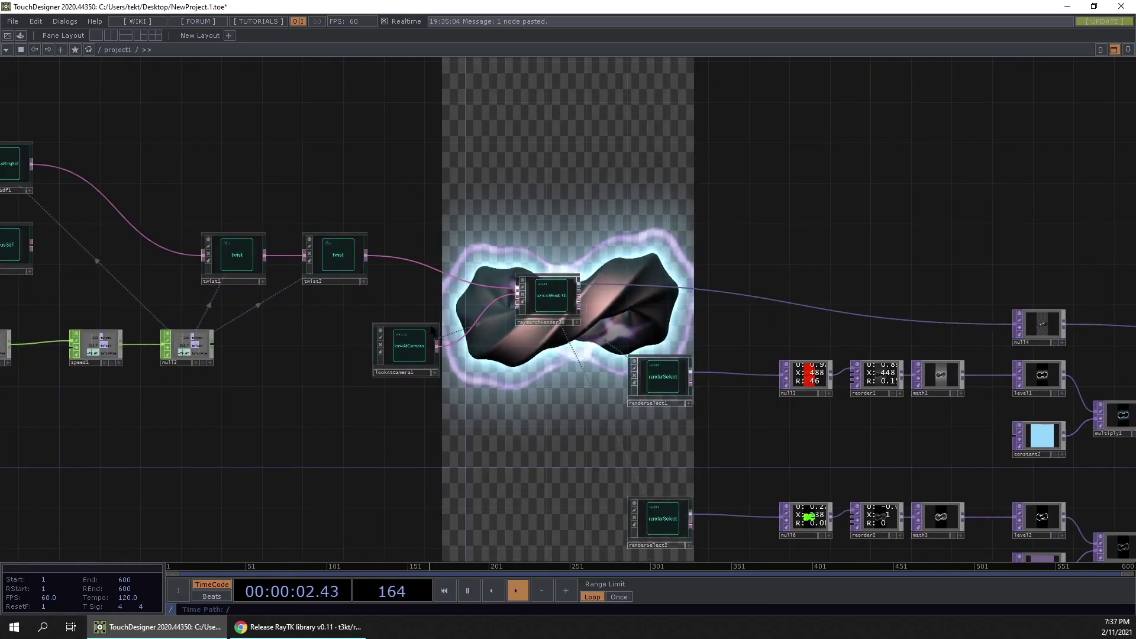
pyautogui.press('space')
pyautogui.press('space')
pyautogui.click(550, 295)
pyautogui.press('p')
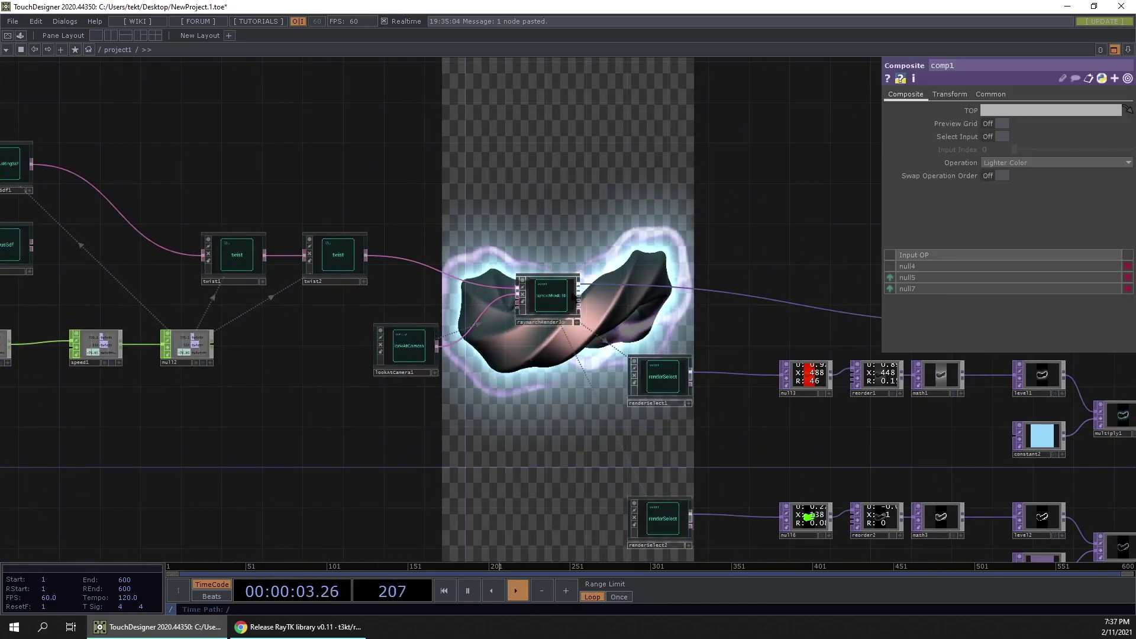
pyautogui.click(946, 96)
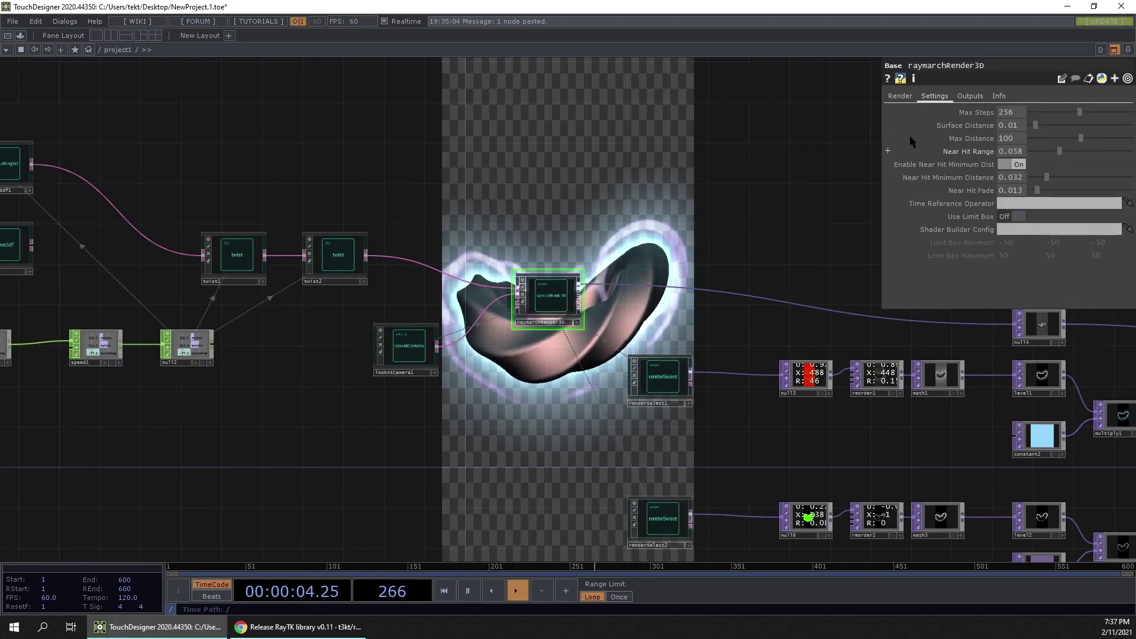
pyautogui.click(900, 96)
pyautogui.click(1027, 112)
pyautogui.write('1920')
pyautogui.press('Return')
pyautogui.write('1080')
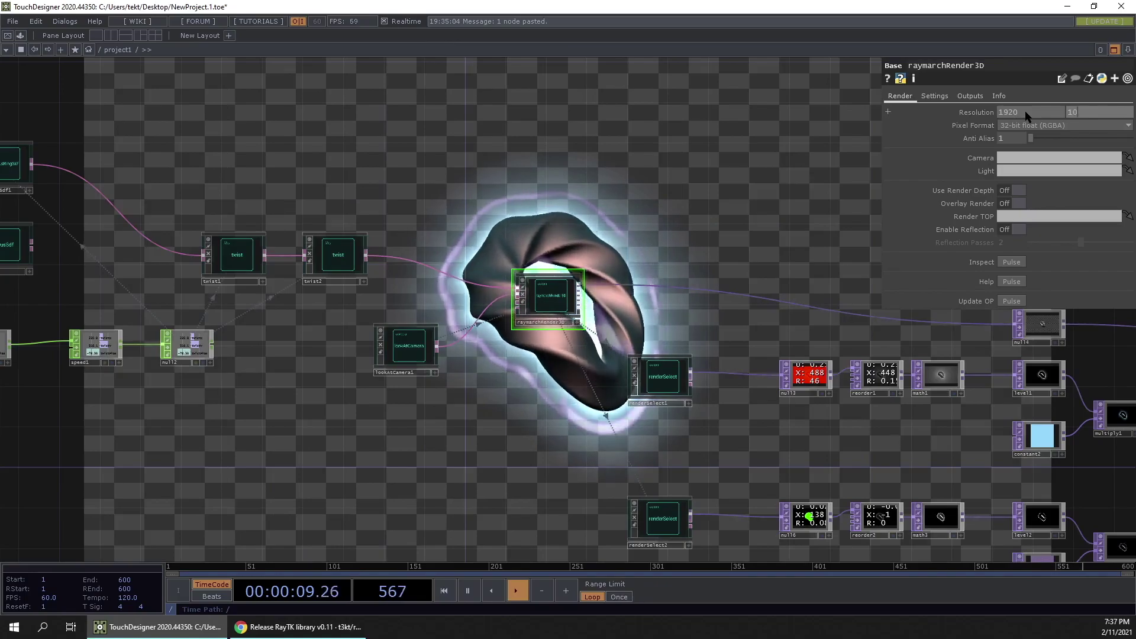
pyautogui.press('Return')
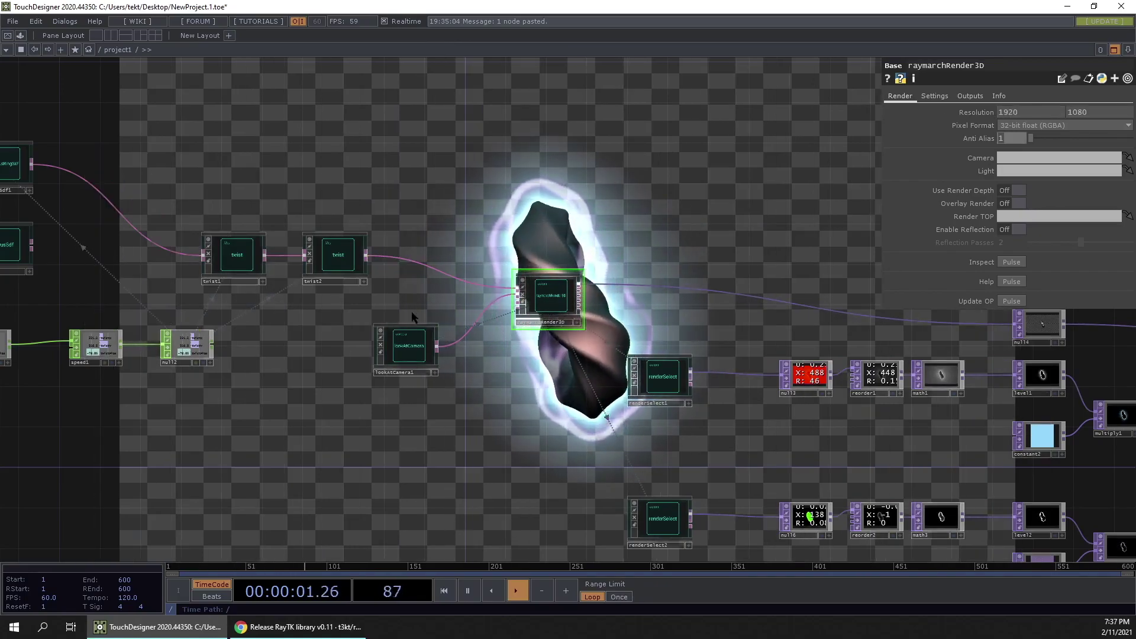
# Move lookAtCamera1 along its Z position to 5.
pyautogui.click(409, 344)
pyautogui.moveTo(1109, 123)
pyautogui.mouseDown(button='middle')
pyautogui.moveTo(1083, 112)
pyautogui.moveTo(1095, 113)
pyautogui.mouseUp(button='middle')
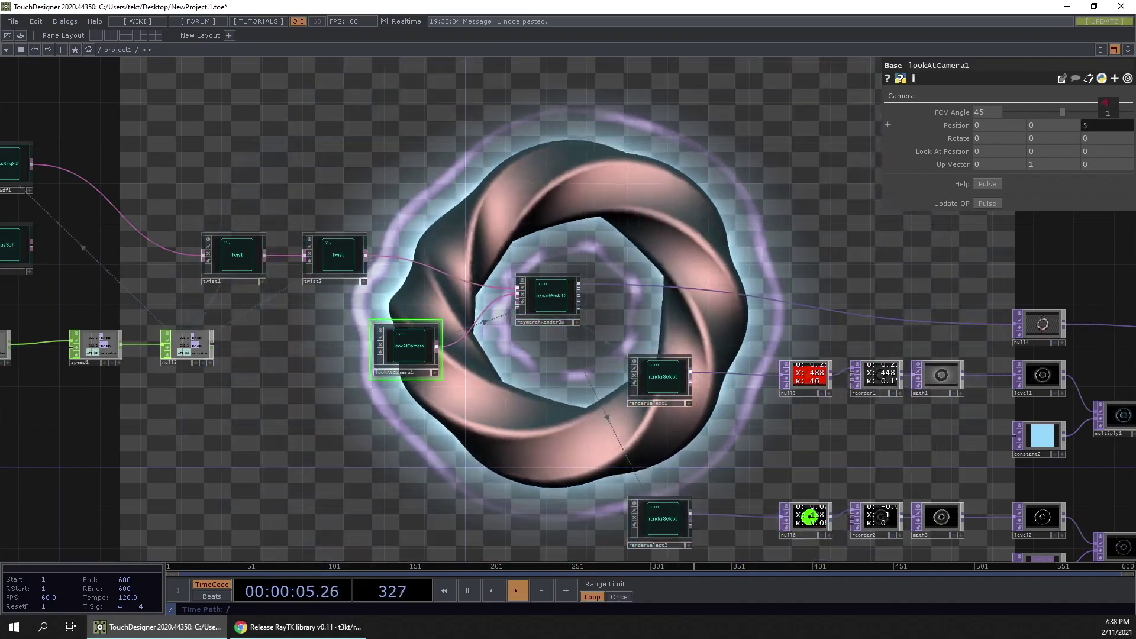
# Bring the glow chains into view and show the Render parameters of raymarchRender3D.
pyautogui.moveTo(575, 211); pyautogui.dragTo(237, 234)
pyautogui.scroll(-5, 420, 229)
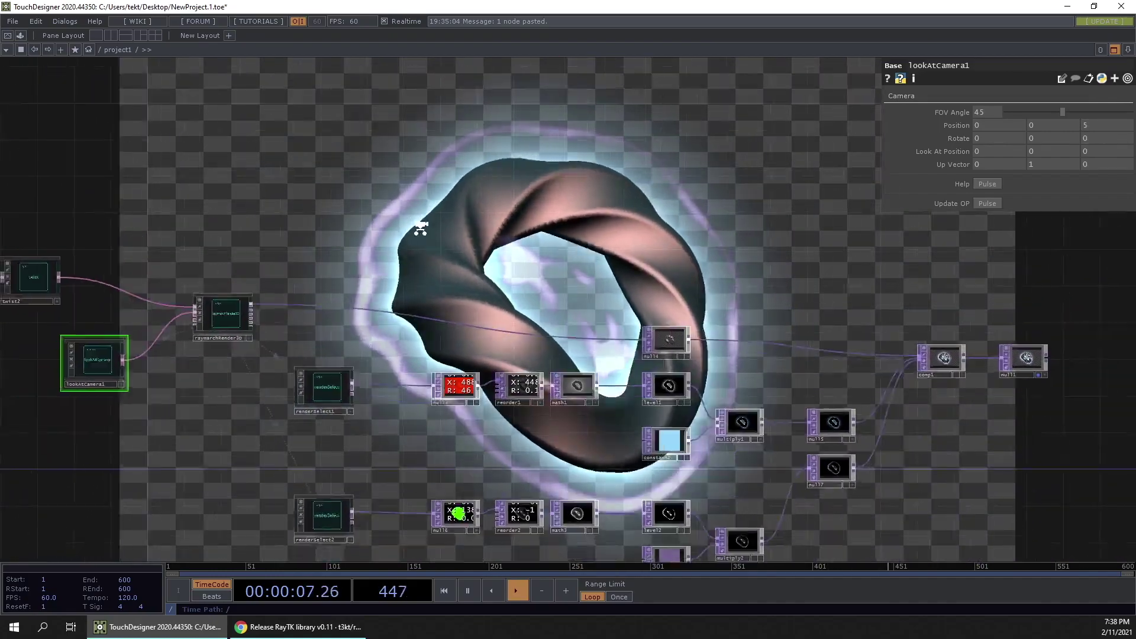
pyautogui.moveTo(441, 231); pyautogui.dragTo(503, 246)
pyautogui.scroll(5, 494, 290)
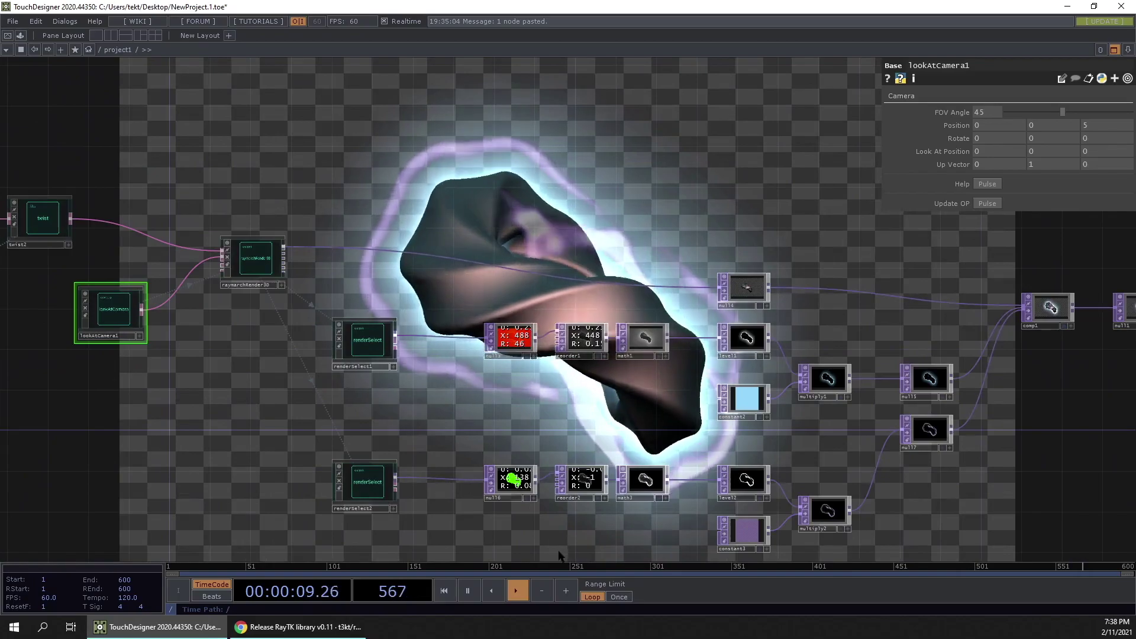
pyautogui.click(255, 261)
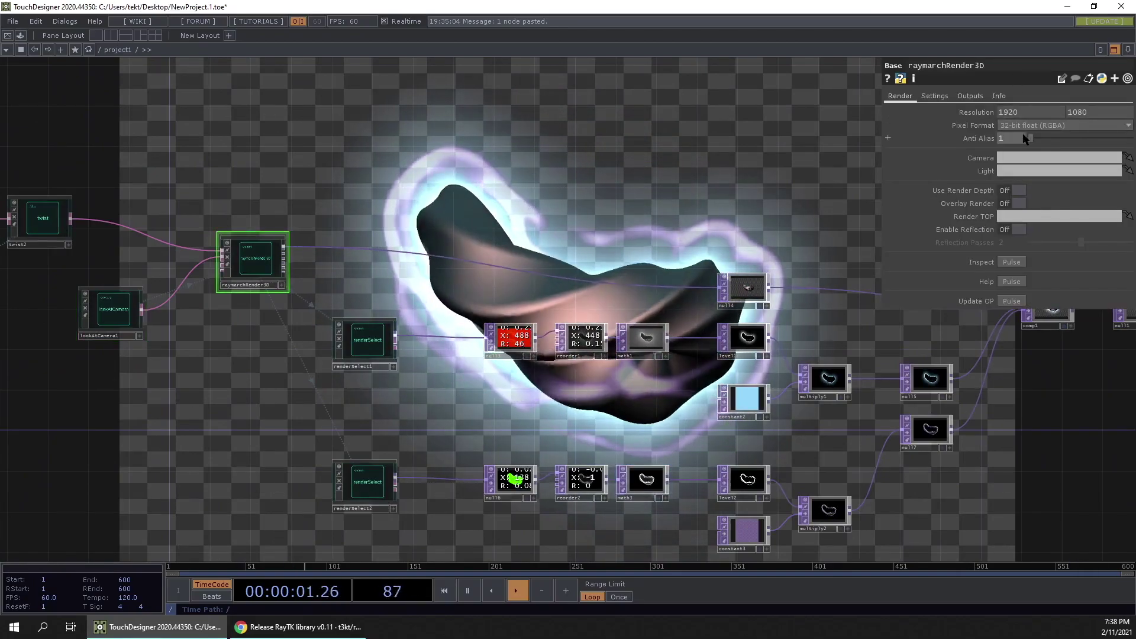